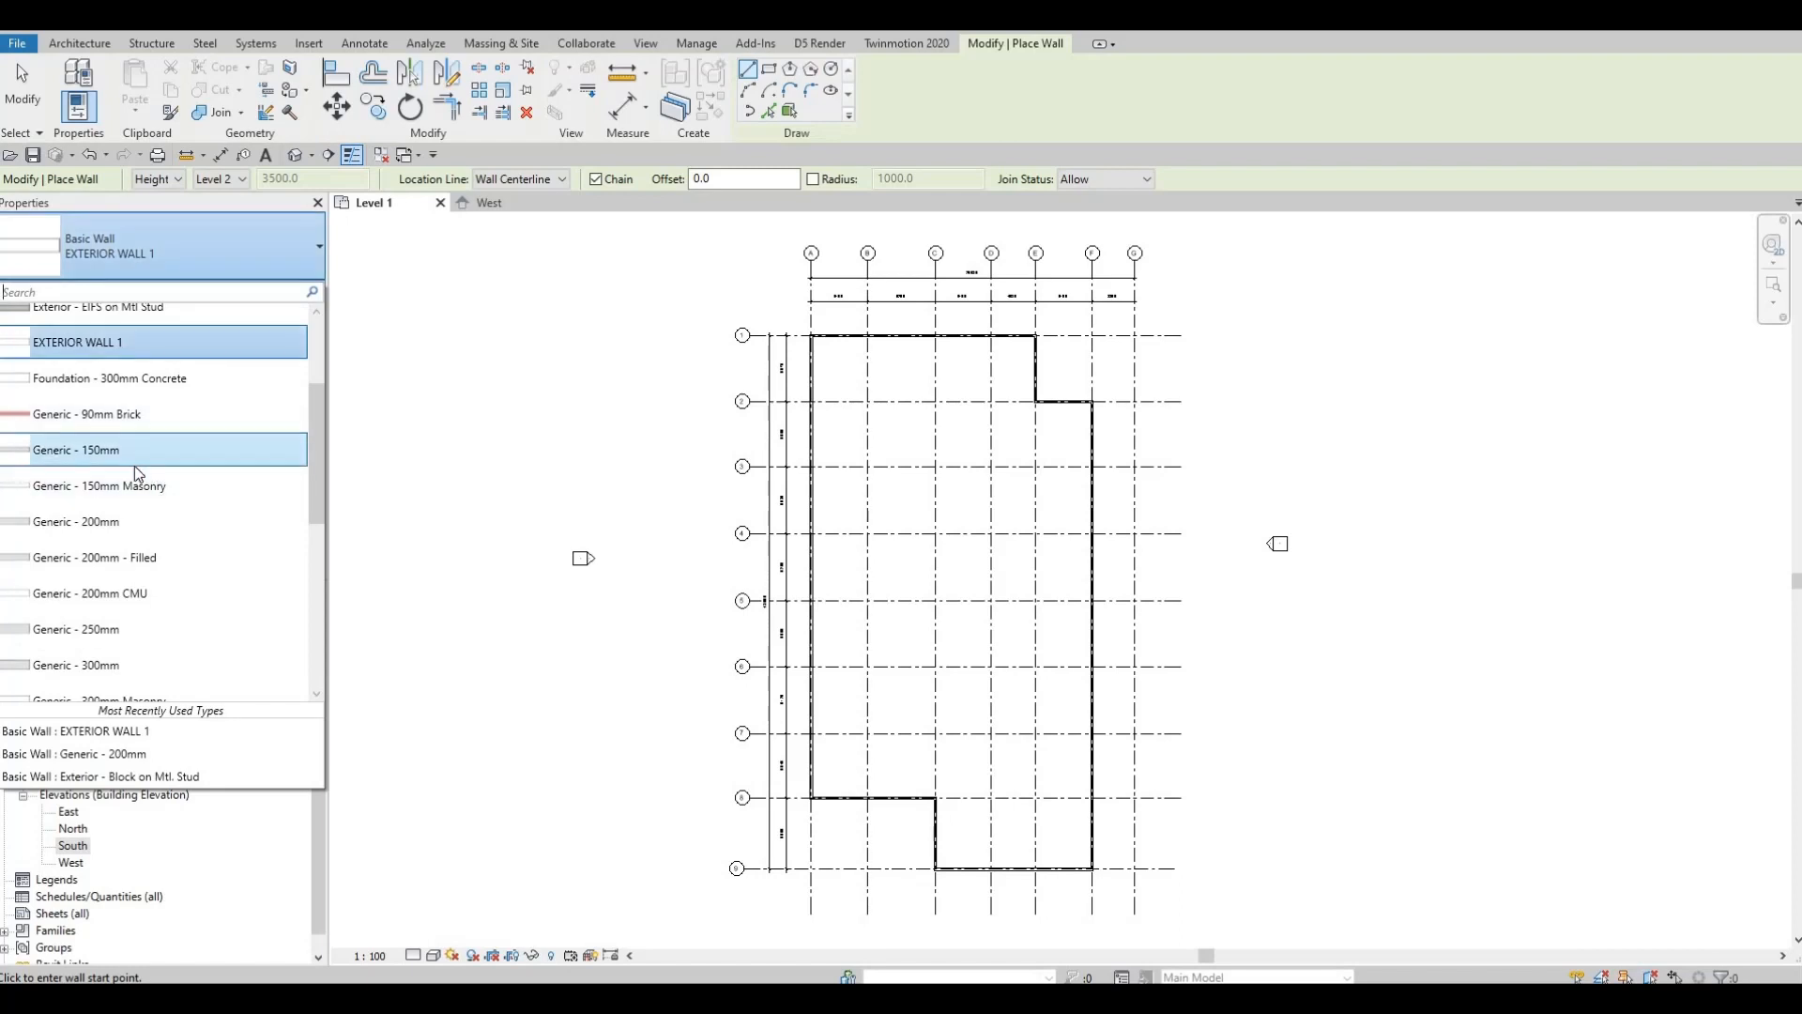
Step: Pick Basic Wall Generic - 150mm in the type selector in place of EXTERIOR WALL 1
mouse_move(148, 454)
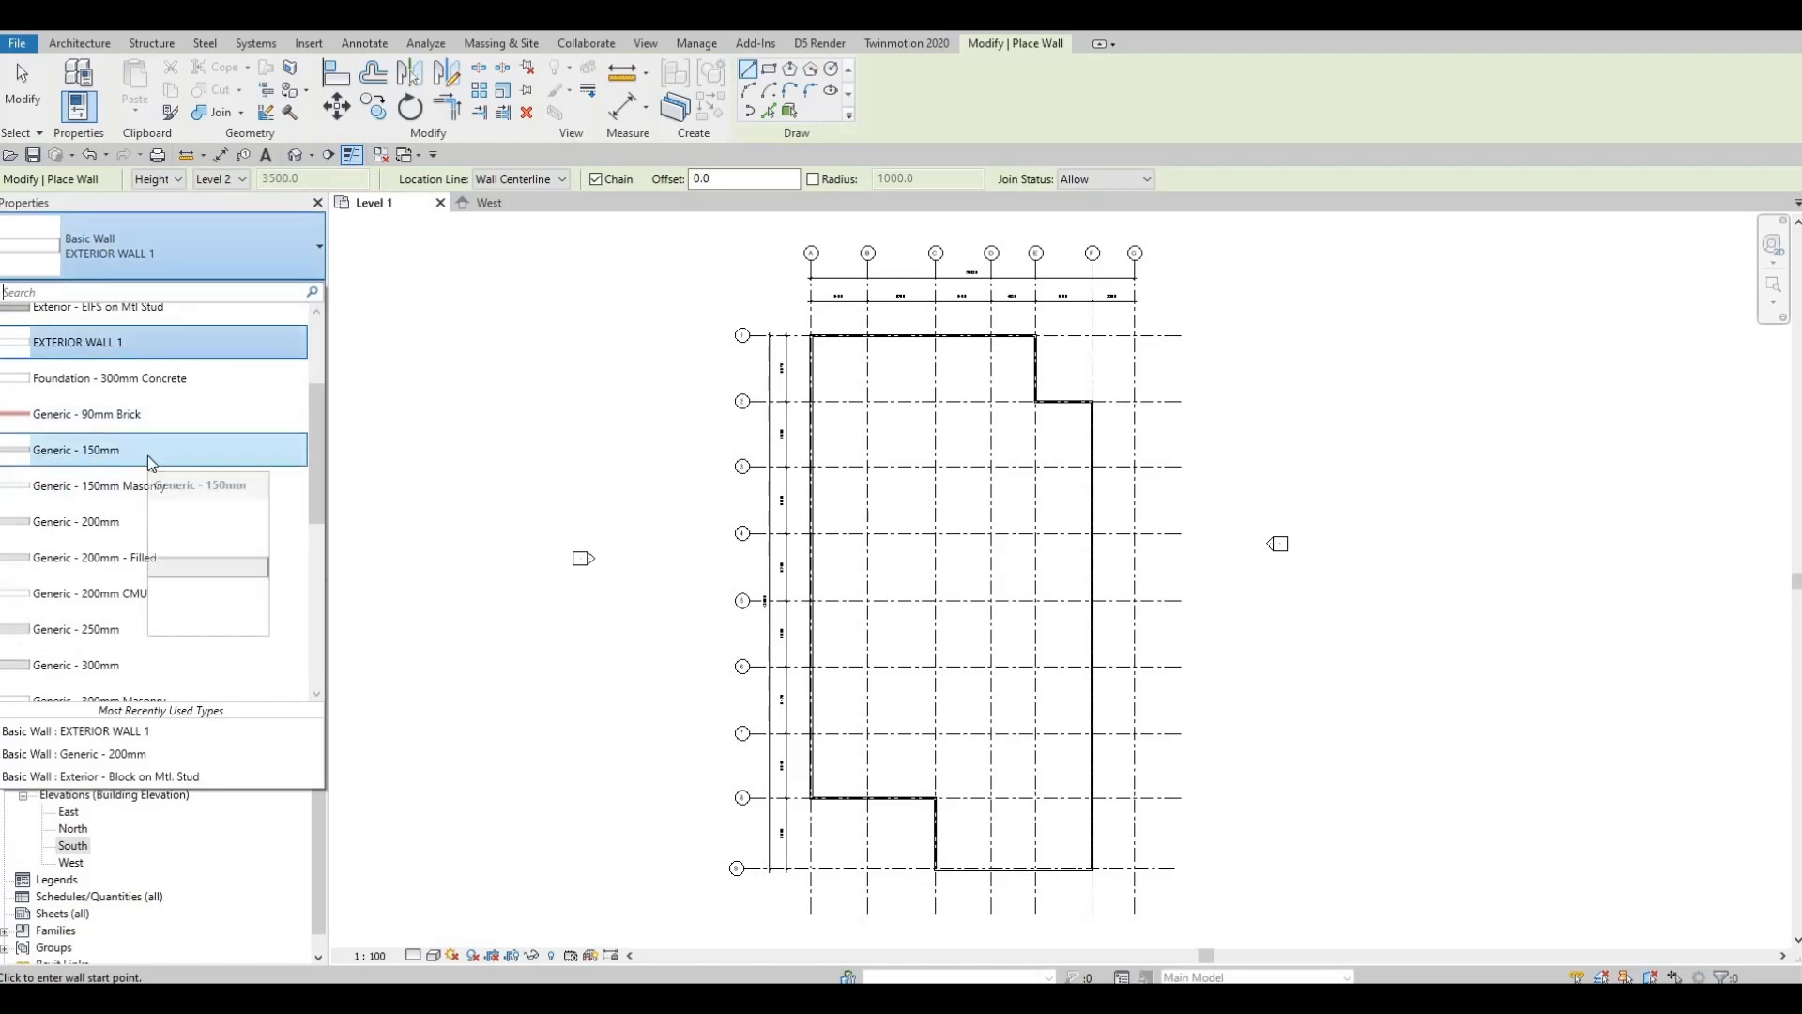
left_click(148, 454)
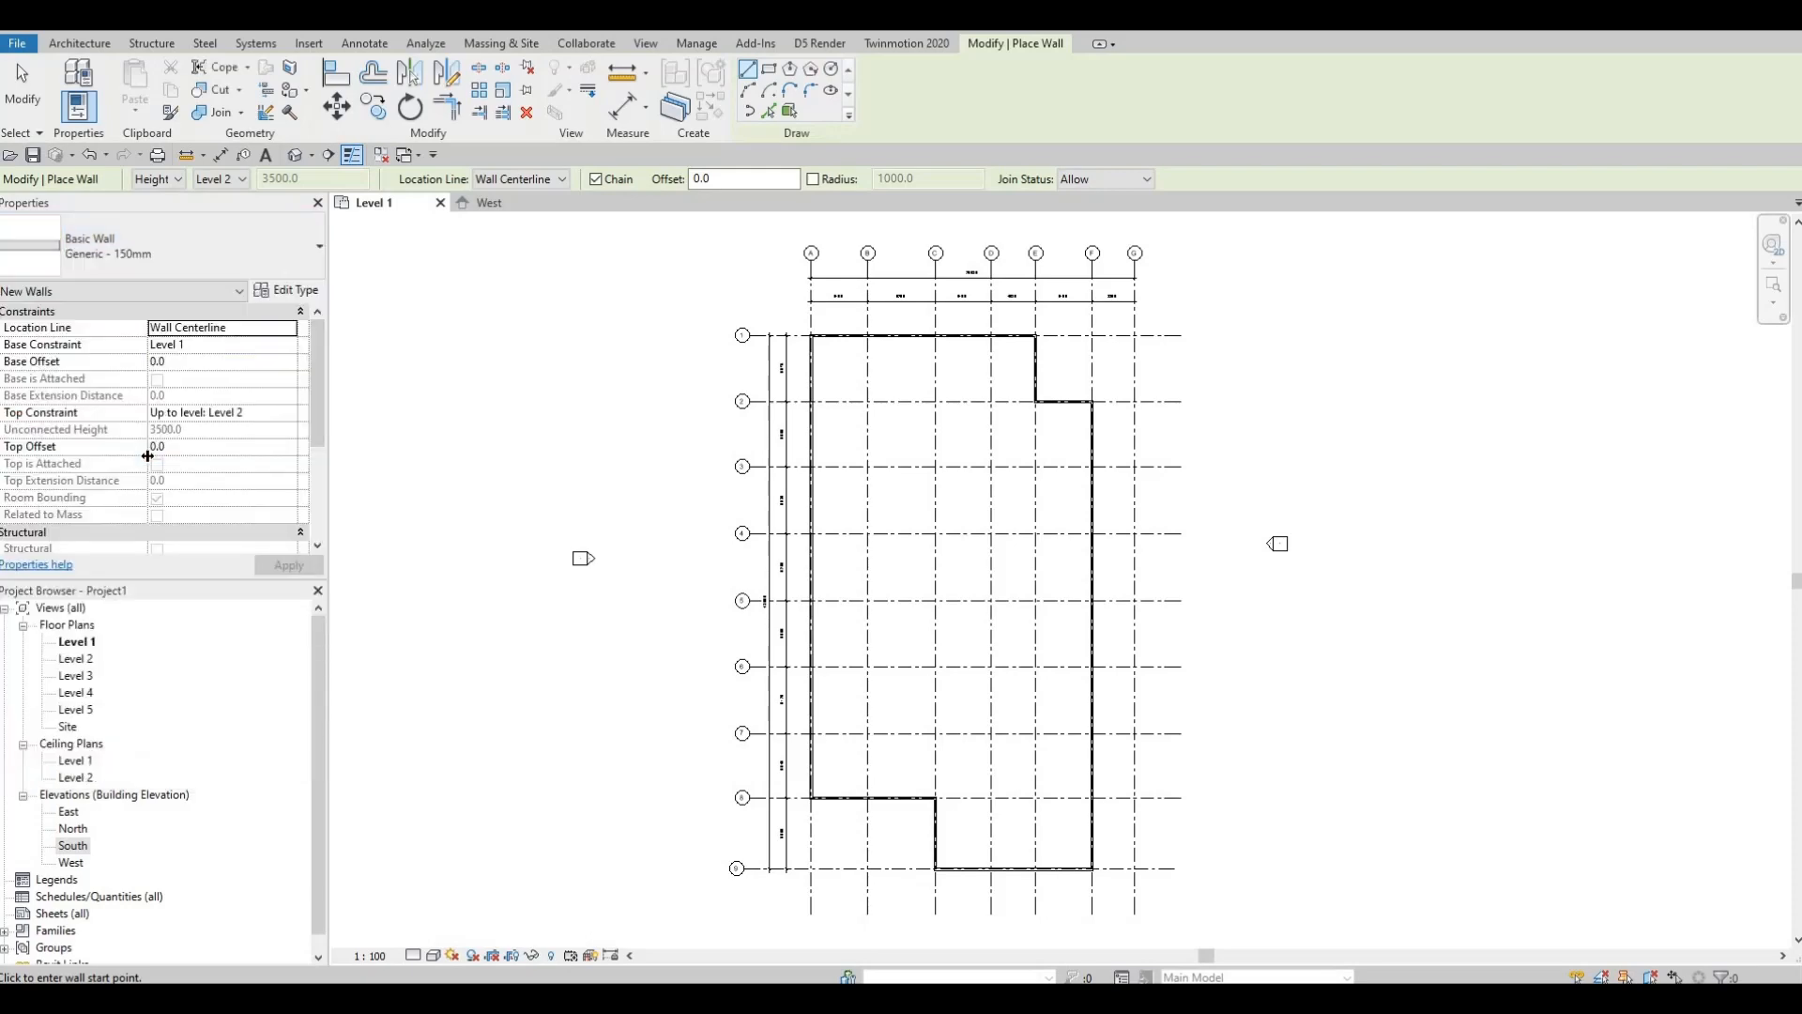
Step: Duplicate Generic - 150mm as a new wall type named INTERIOR WALL 1 and edit its Structure
left_click(296, 298)
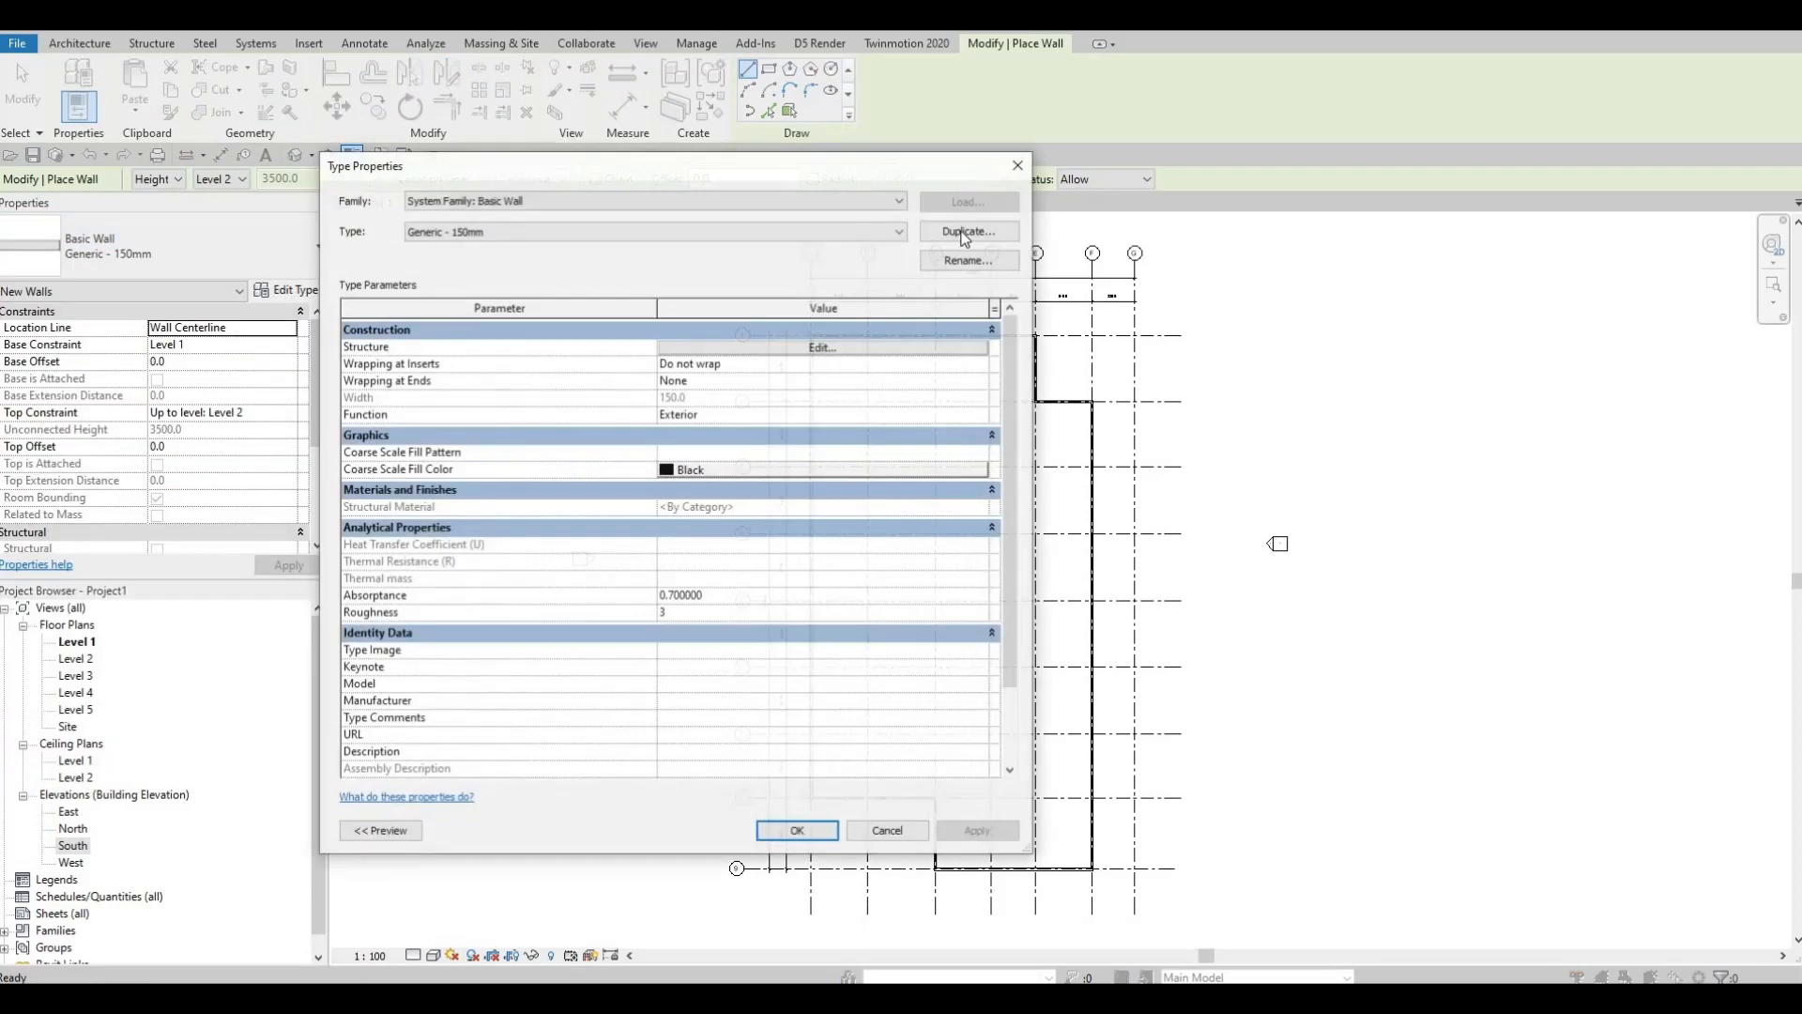
left_click(954, 231)
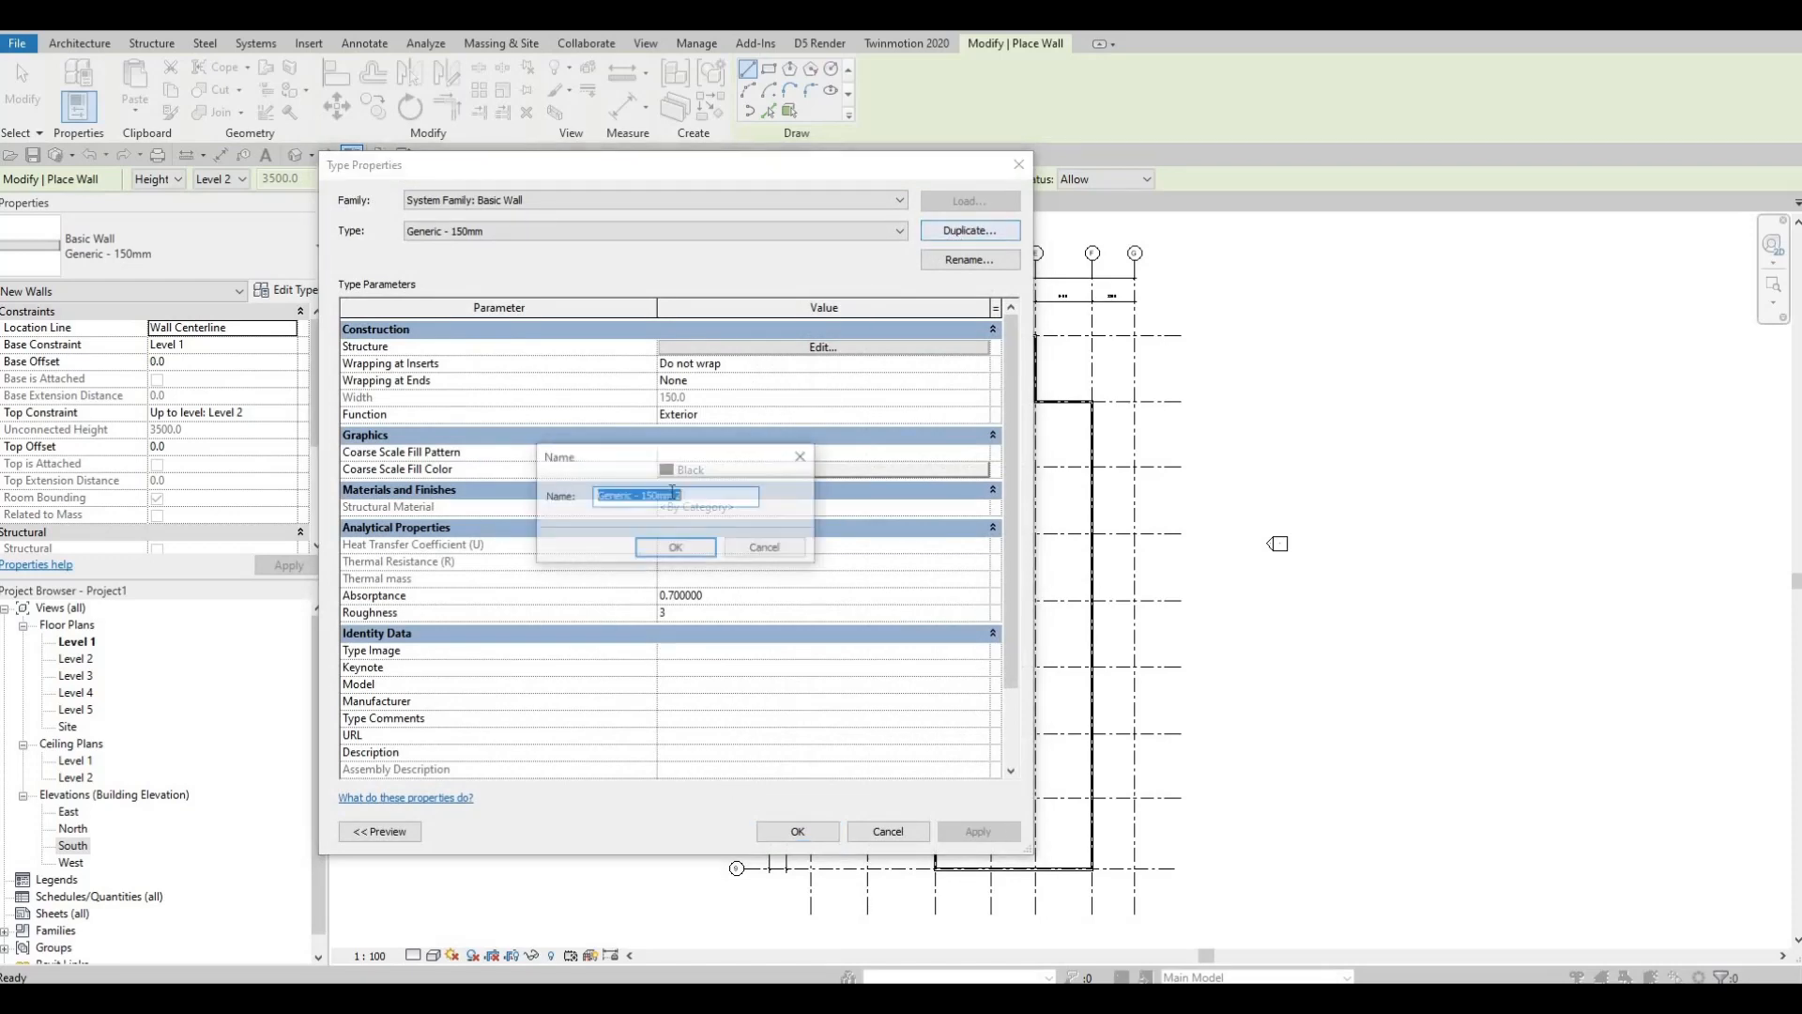
type("I")
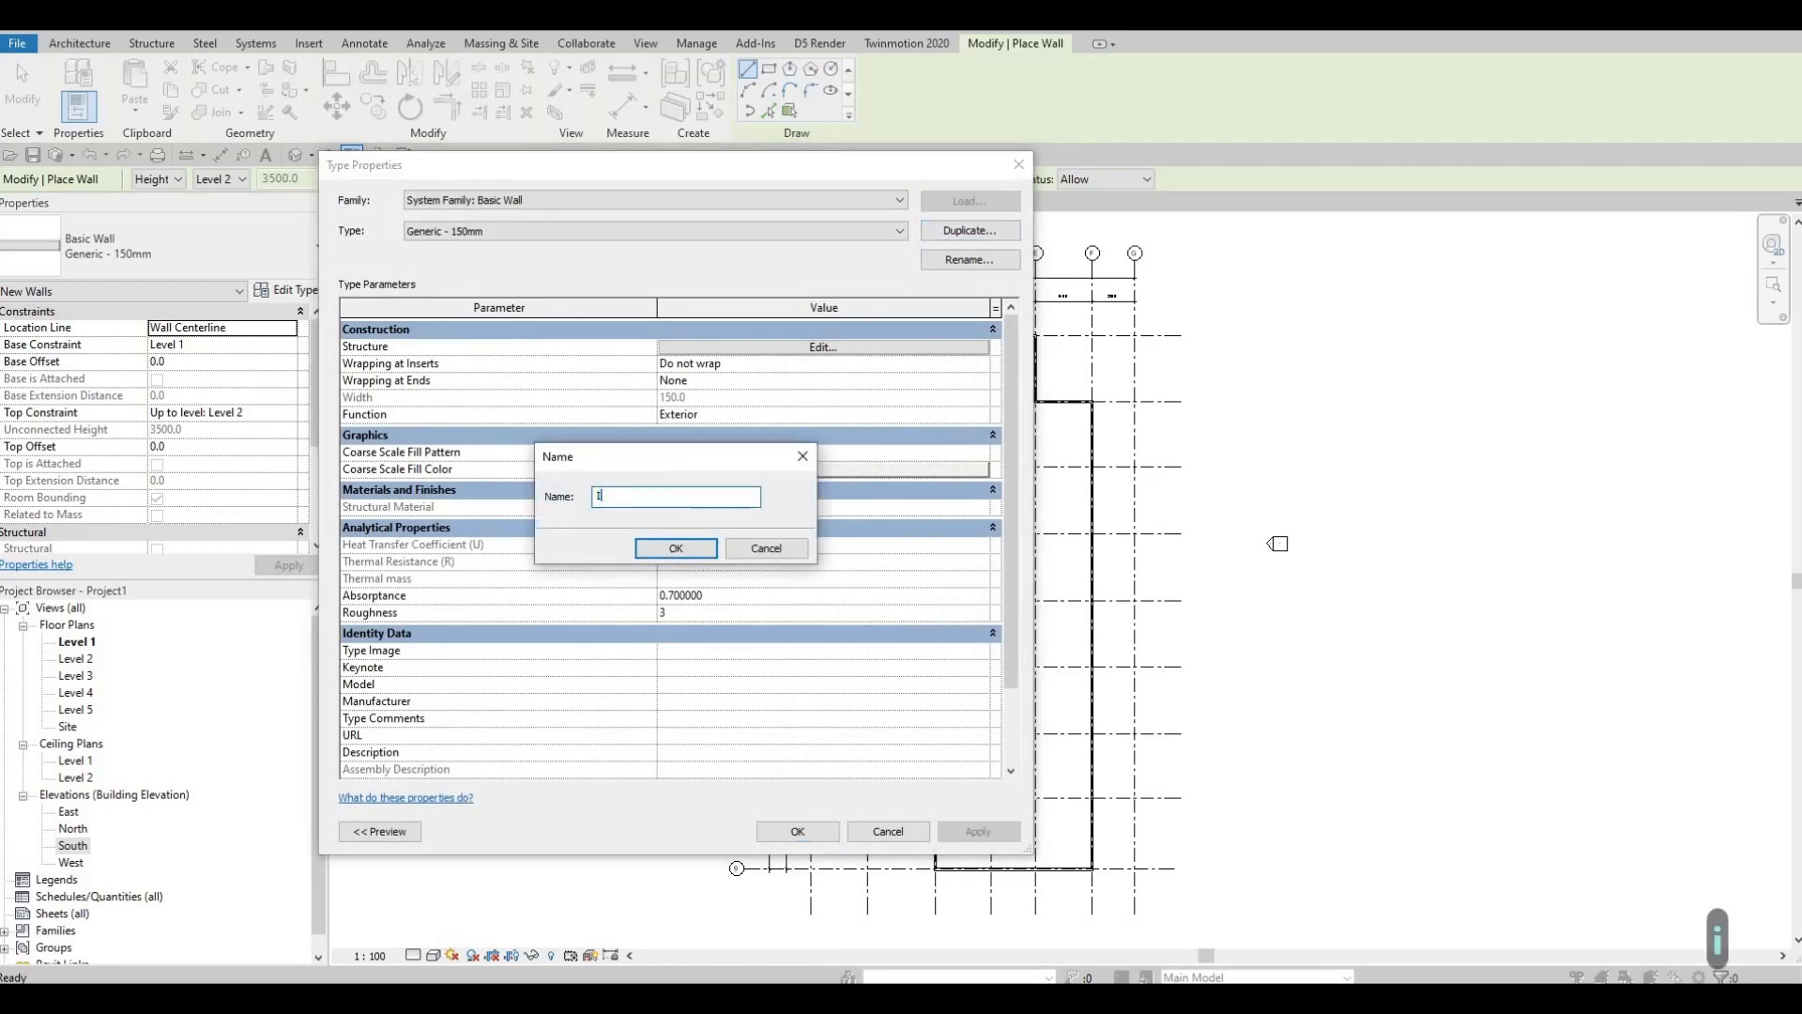
type("NTERIOR WALL 1")
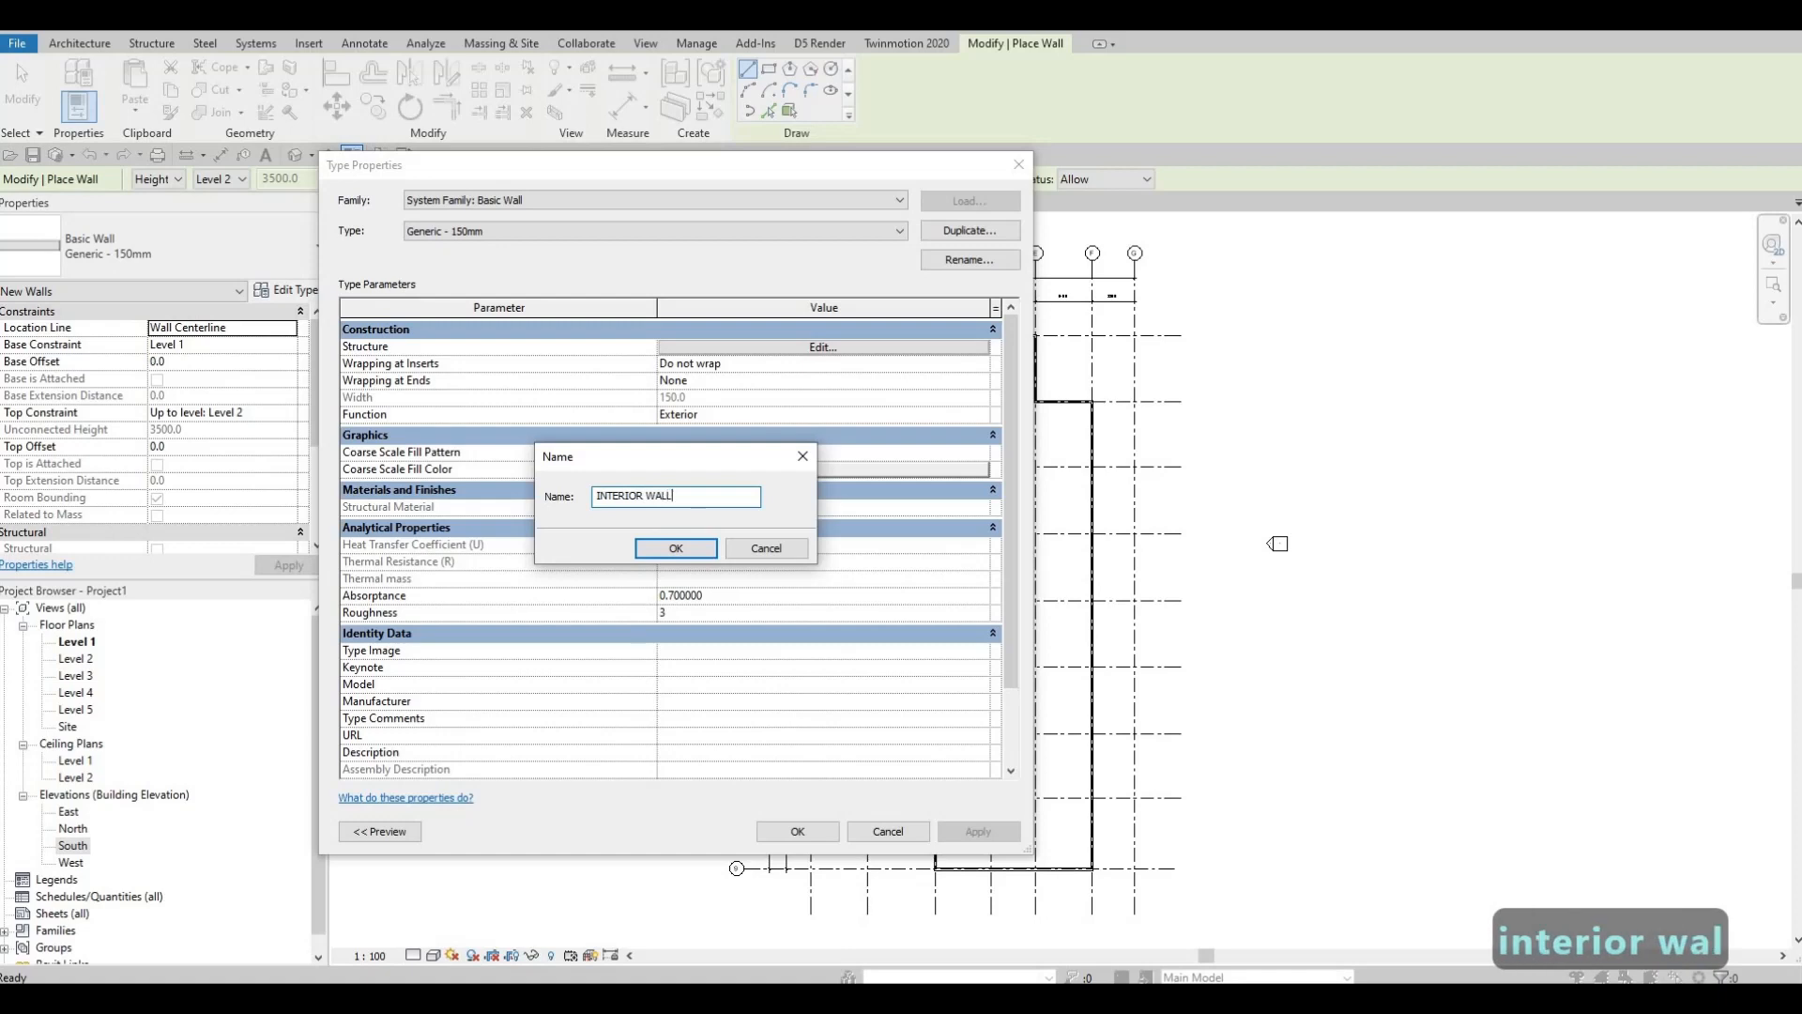
left_click(675, 549)
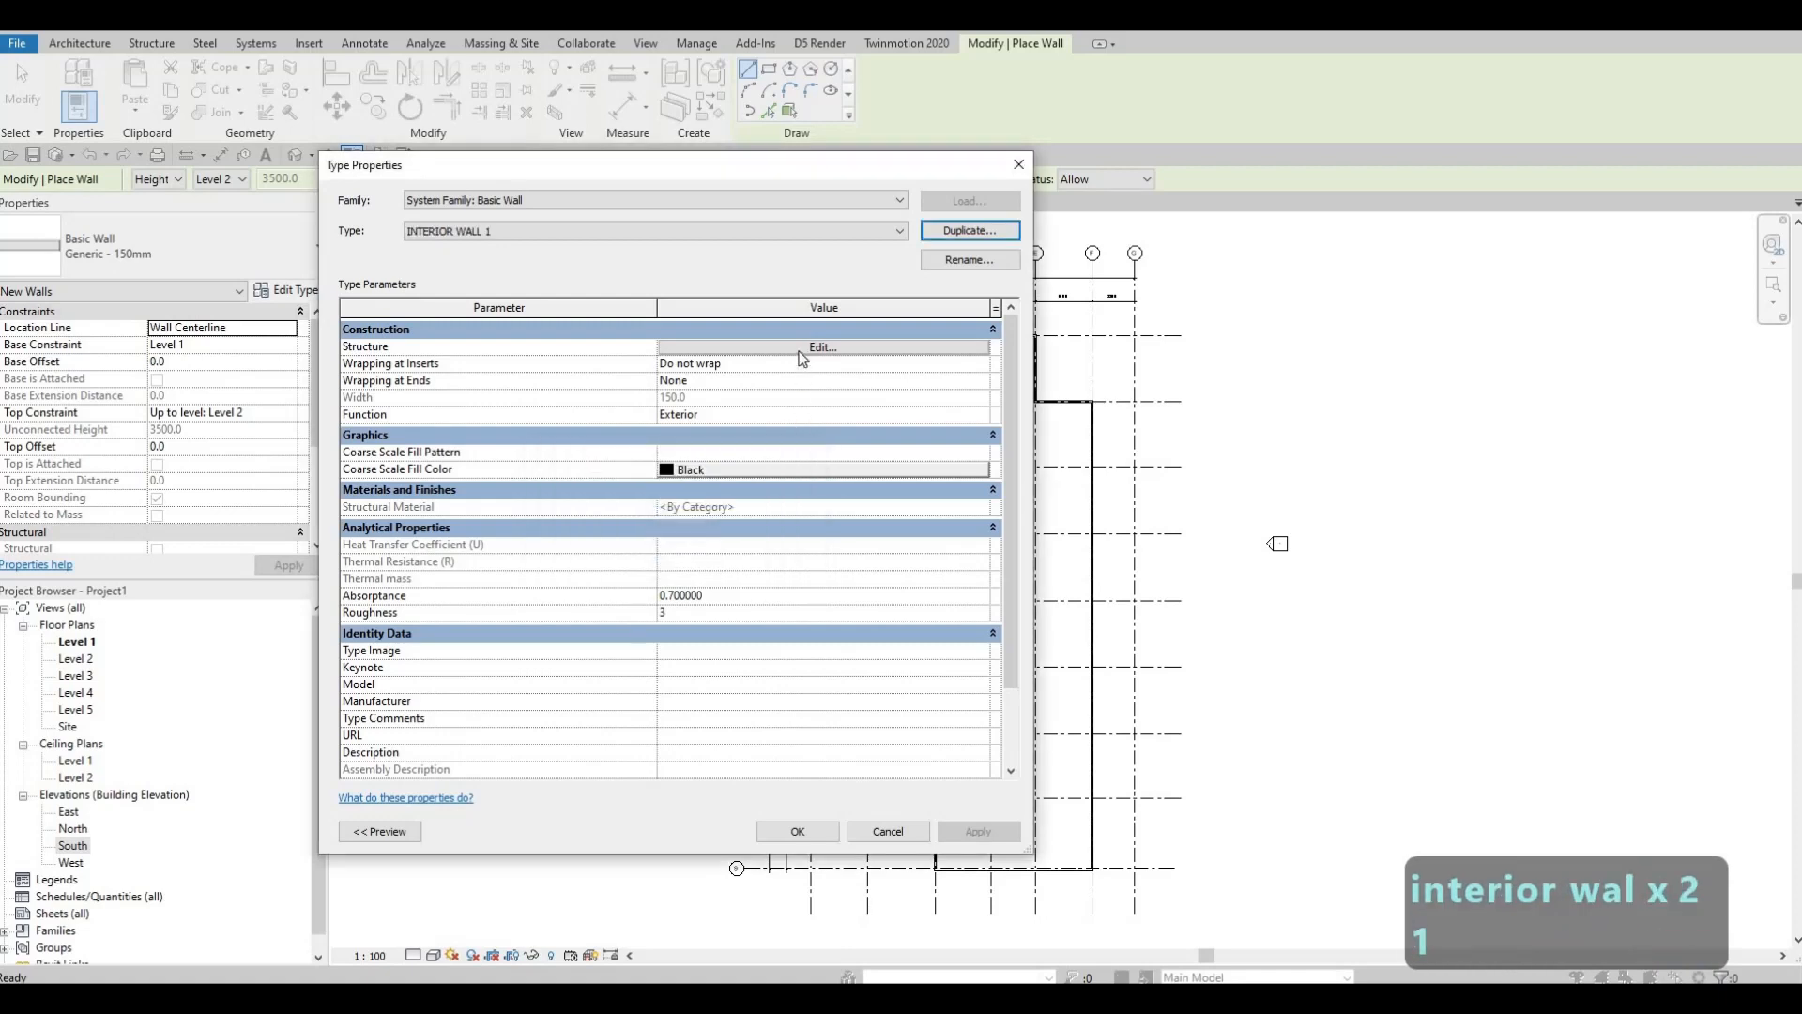
left_click(746, 347)
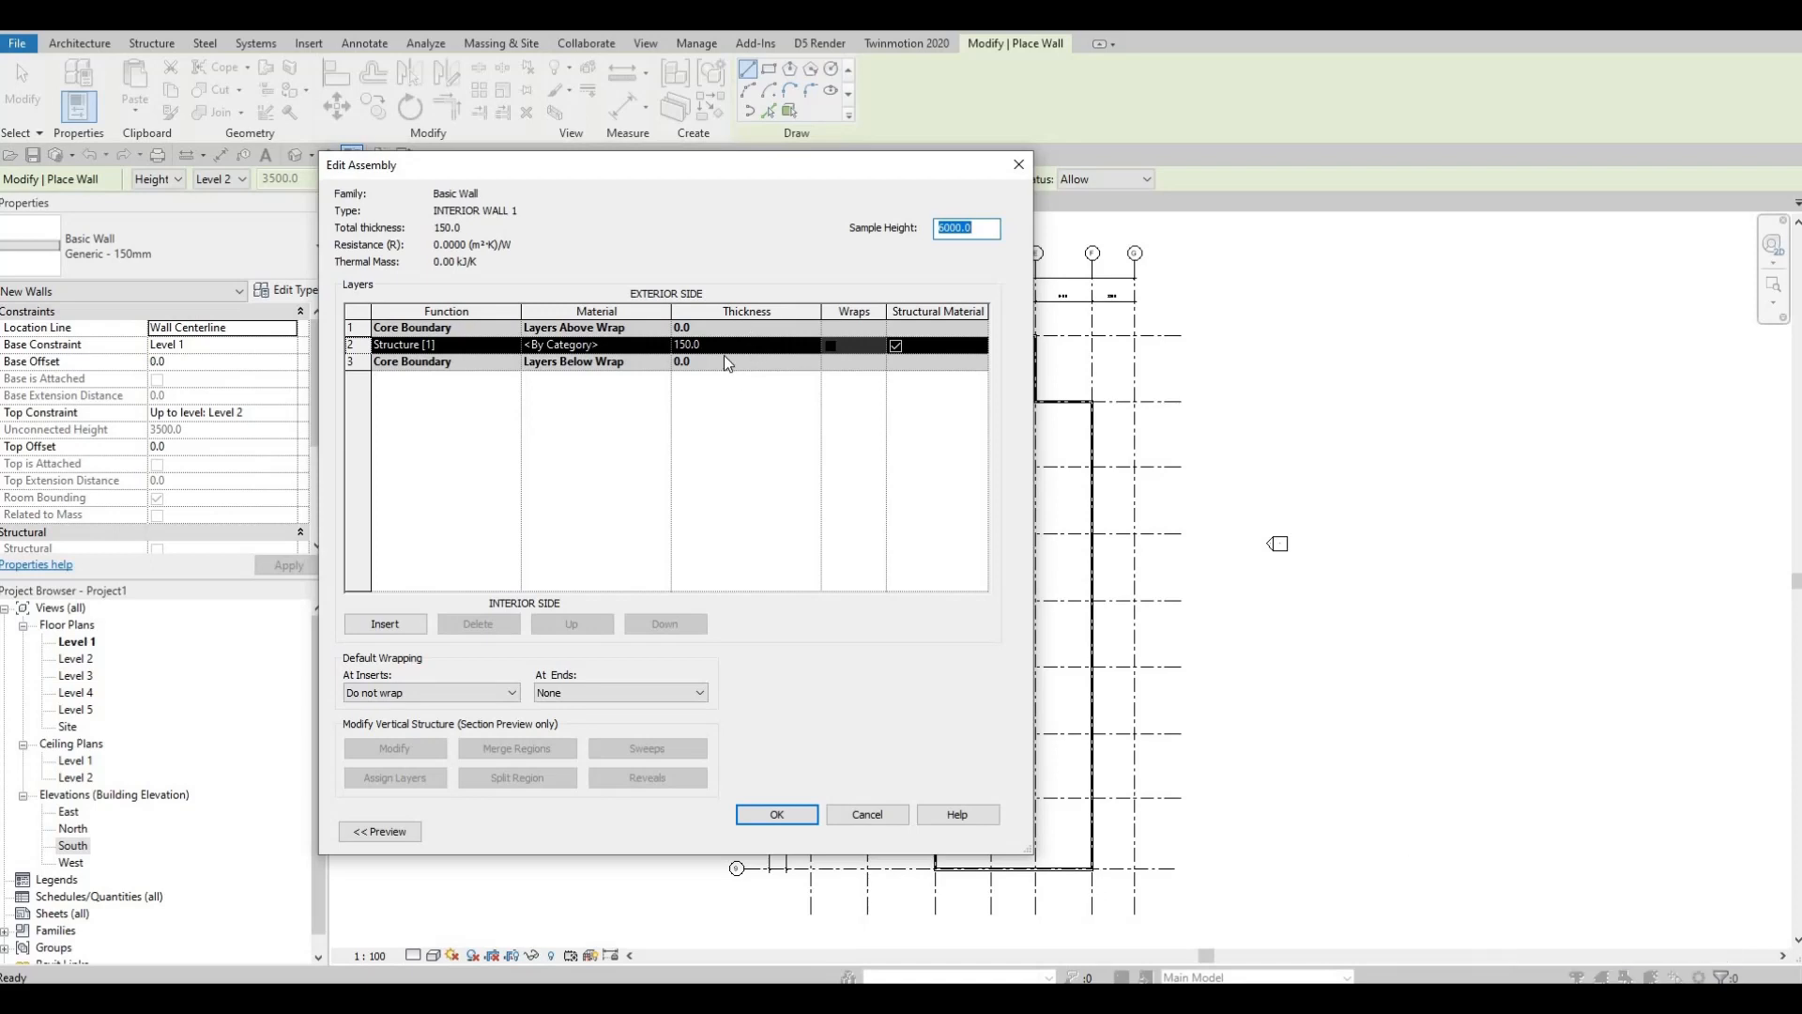
Step: Set the INTERIOR WALL 1 structure layer material to Gypsum Wall Board, found by searching 'GY'
left_click(662, 345)
left_click(663, 345)
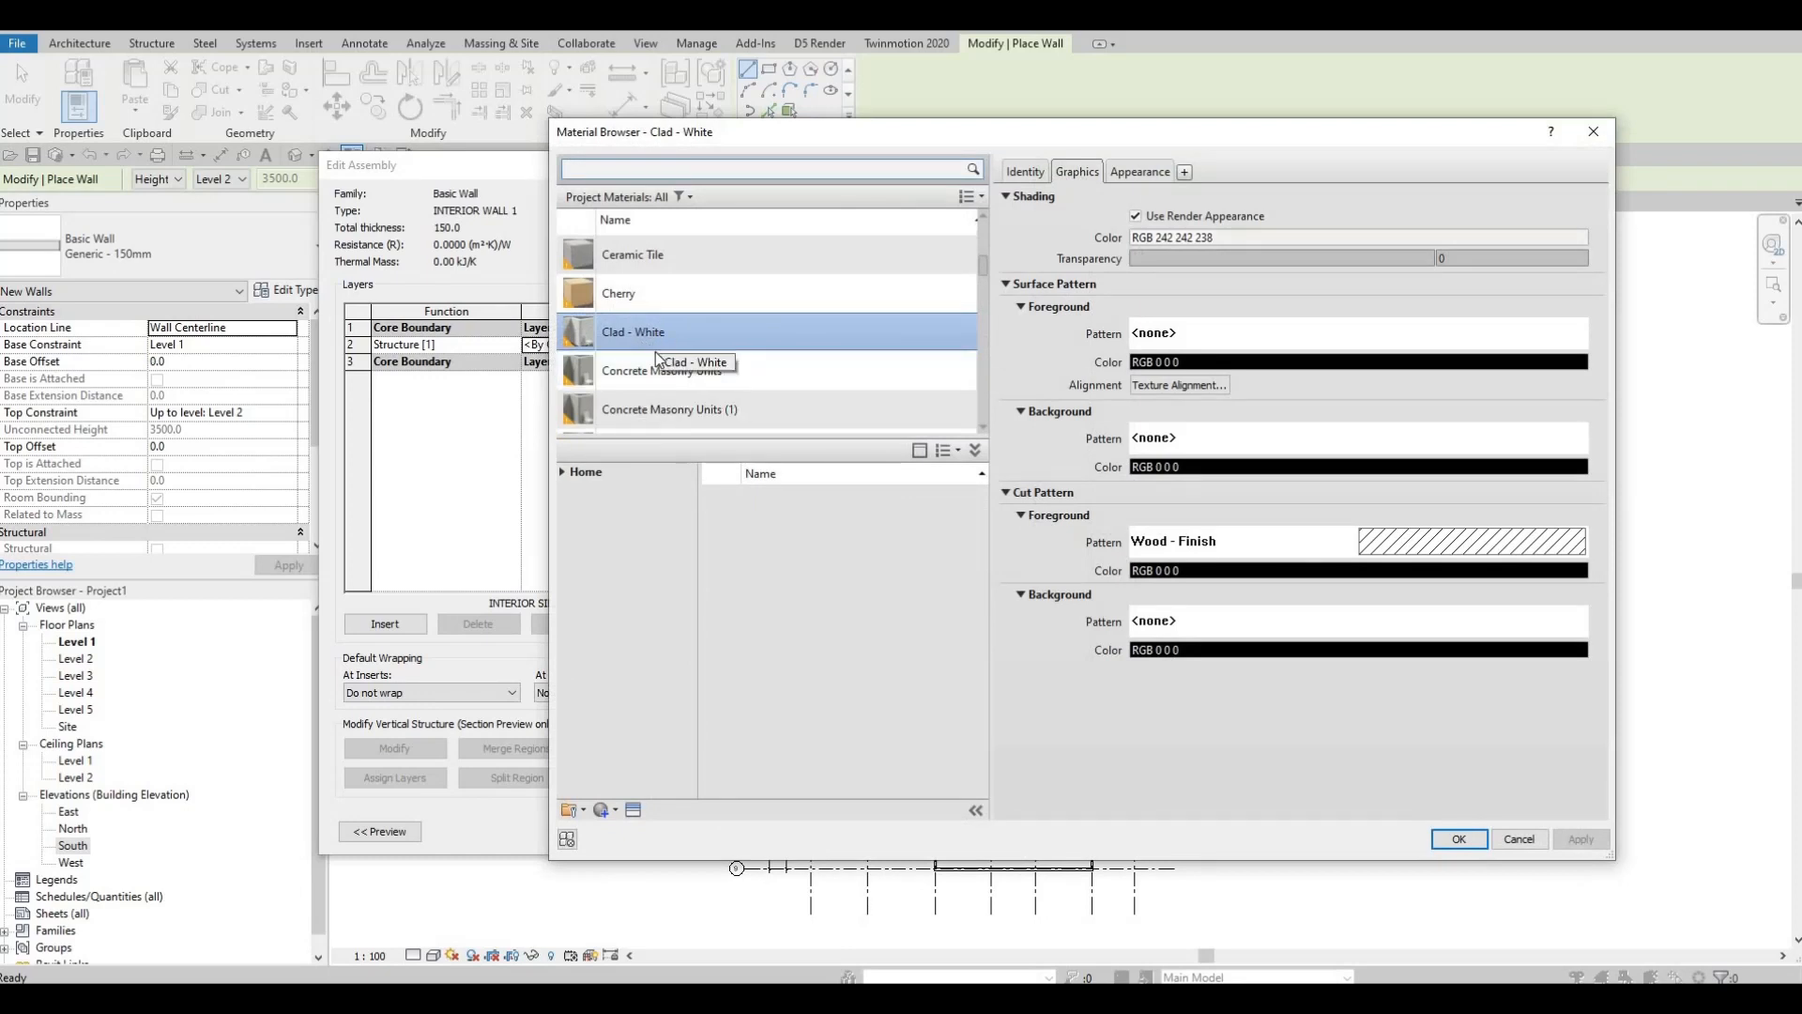
scroll(706, 396, "down", 1)
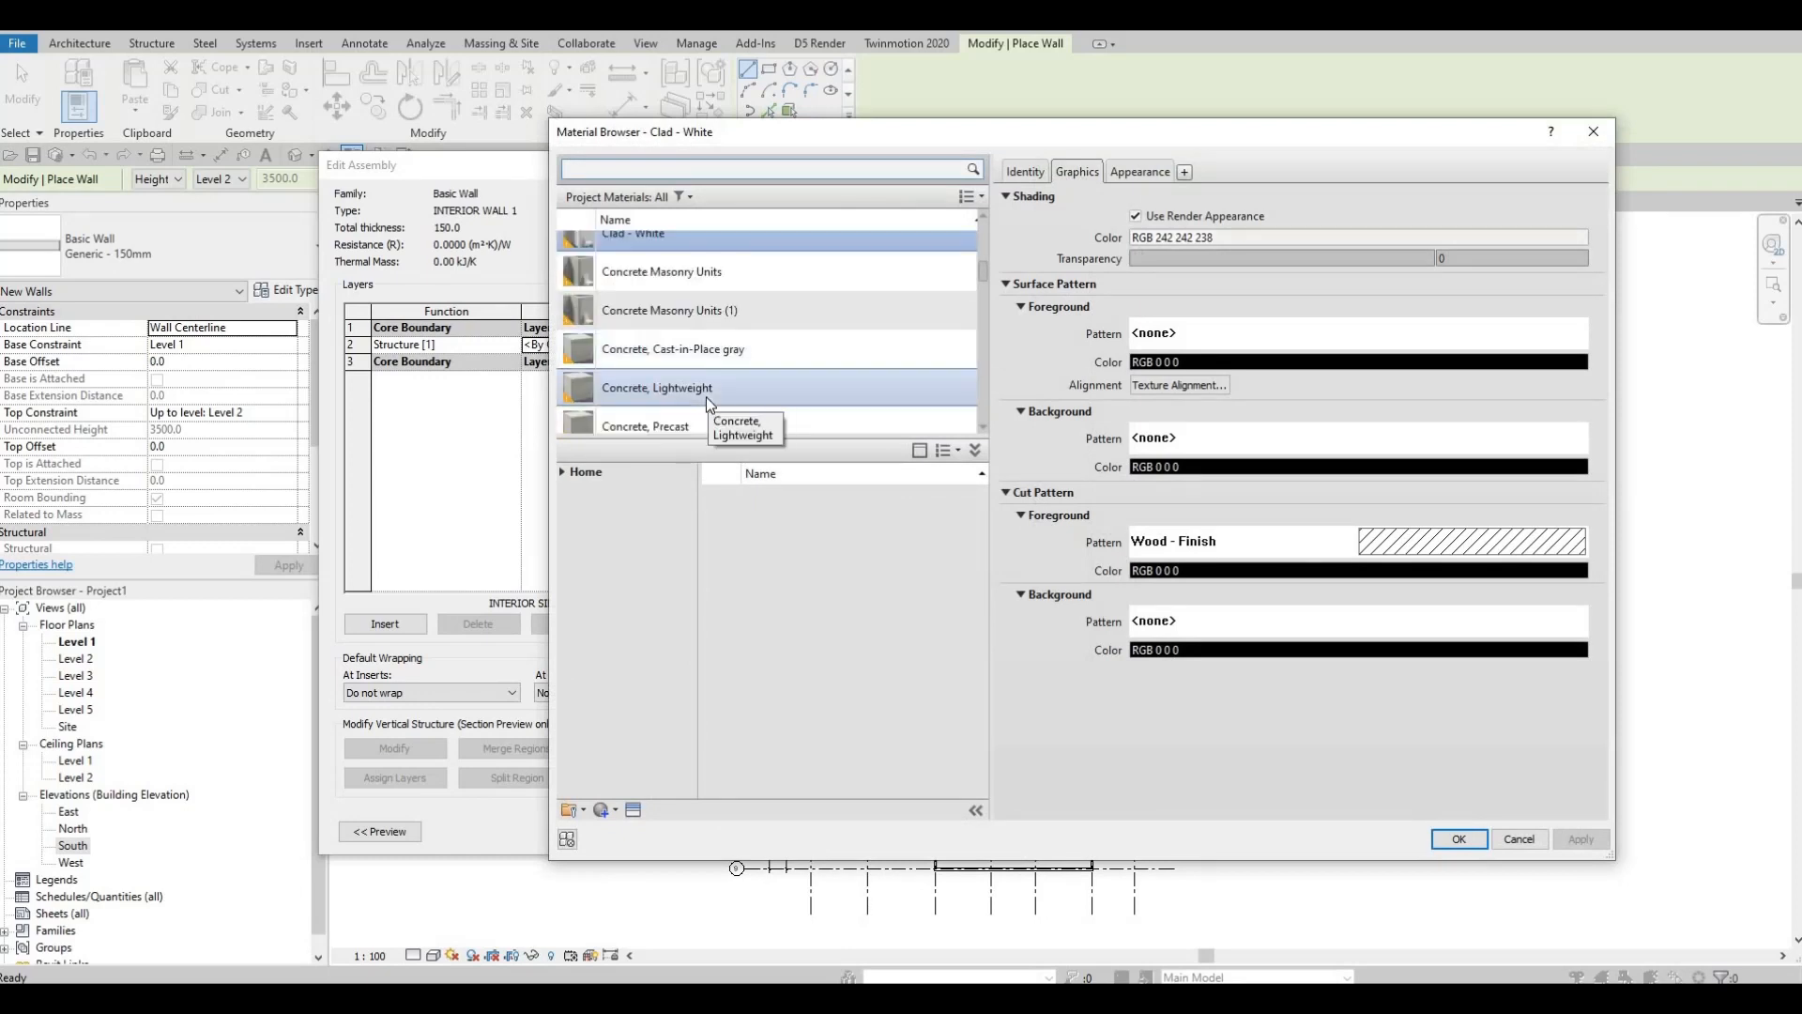
scroll(706, 396, "down", 10)
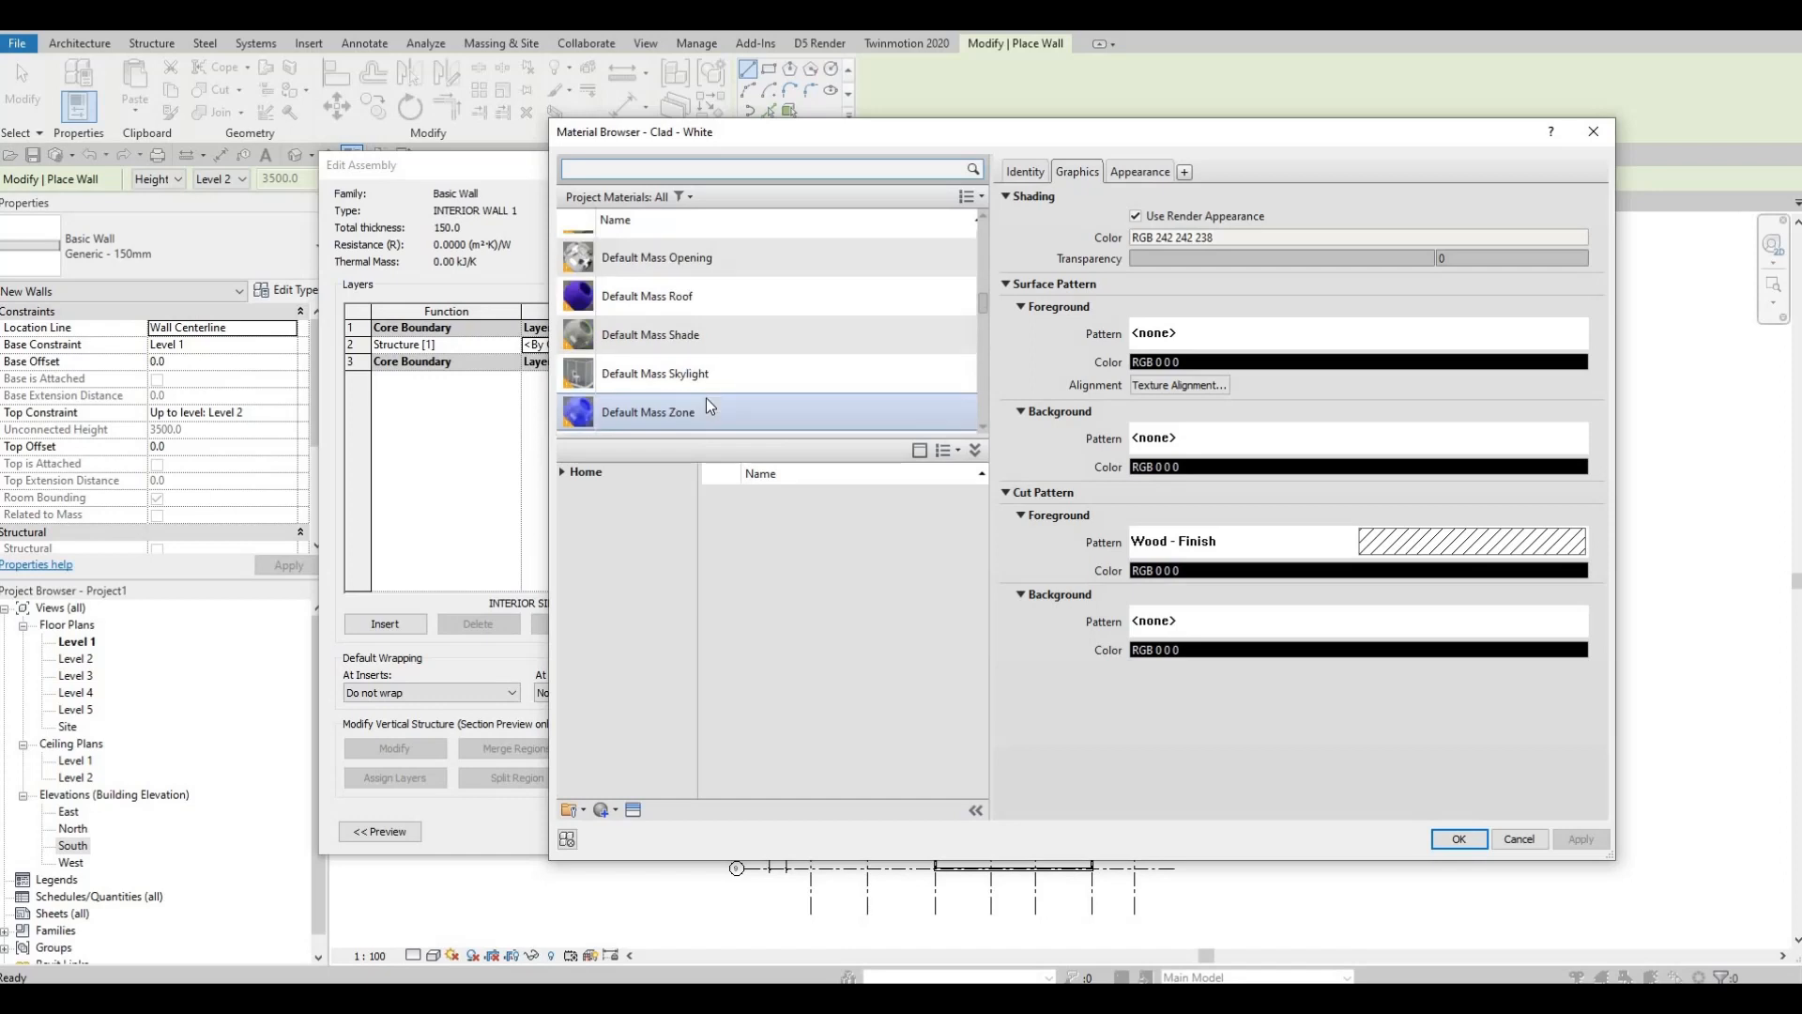
left_click(723, 165)
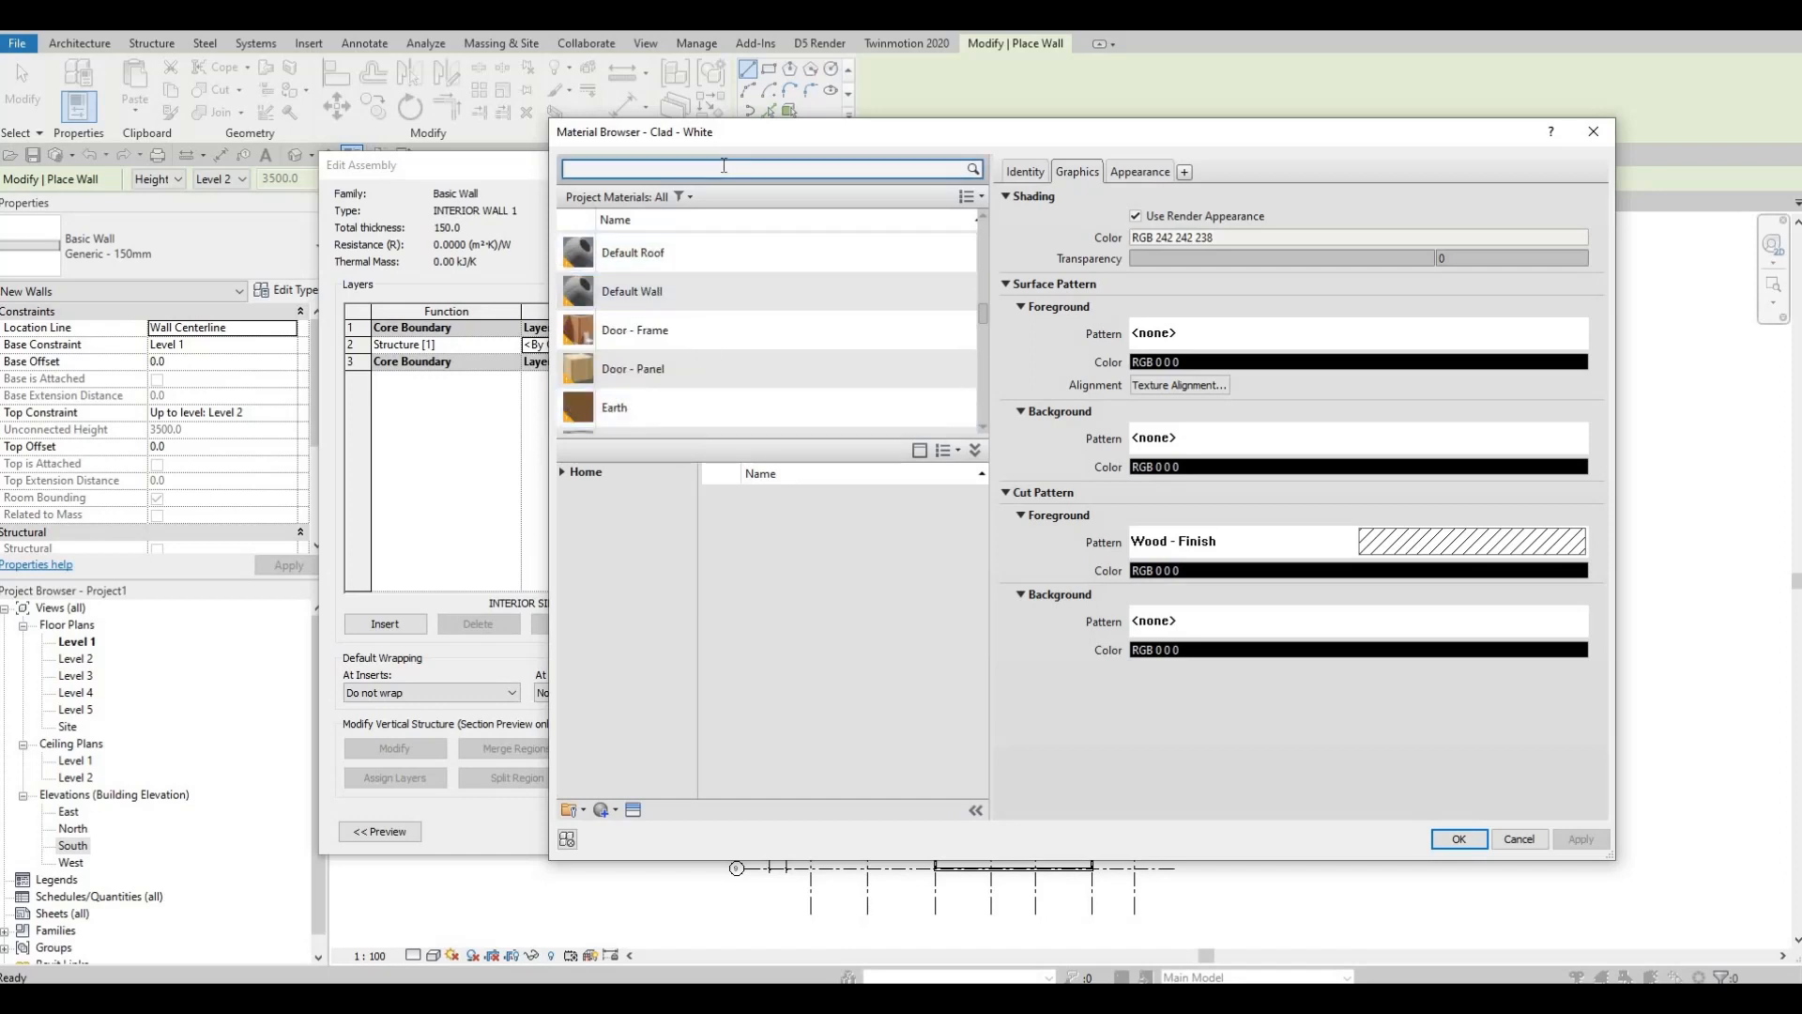
type("GY")
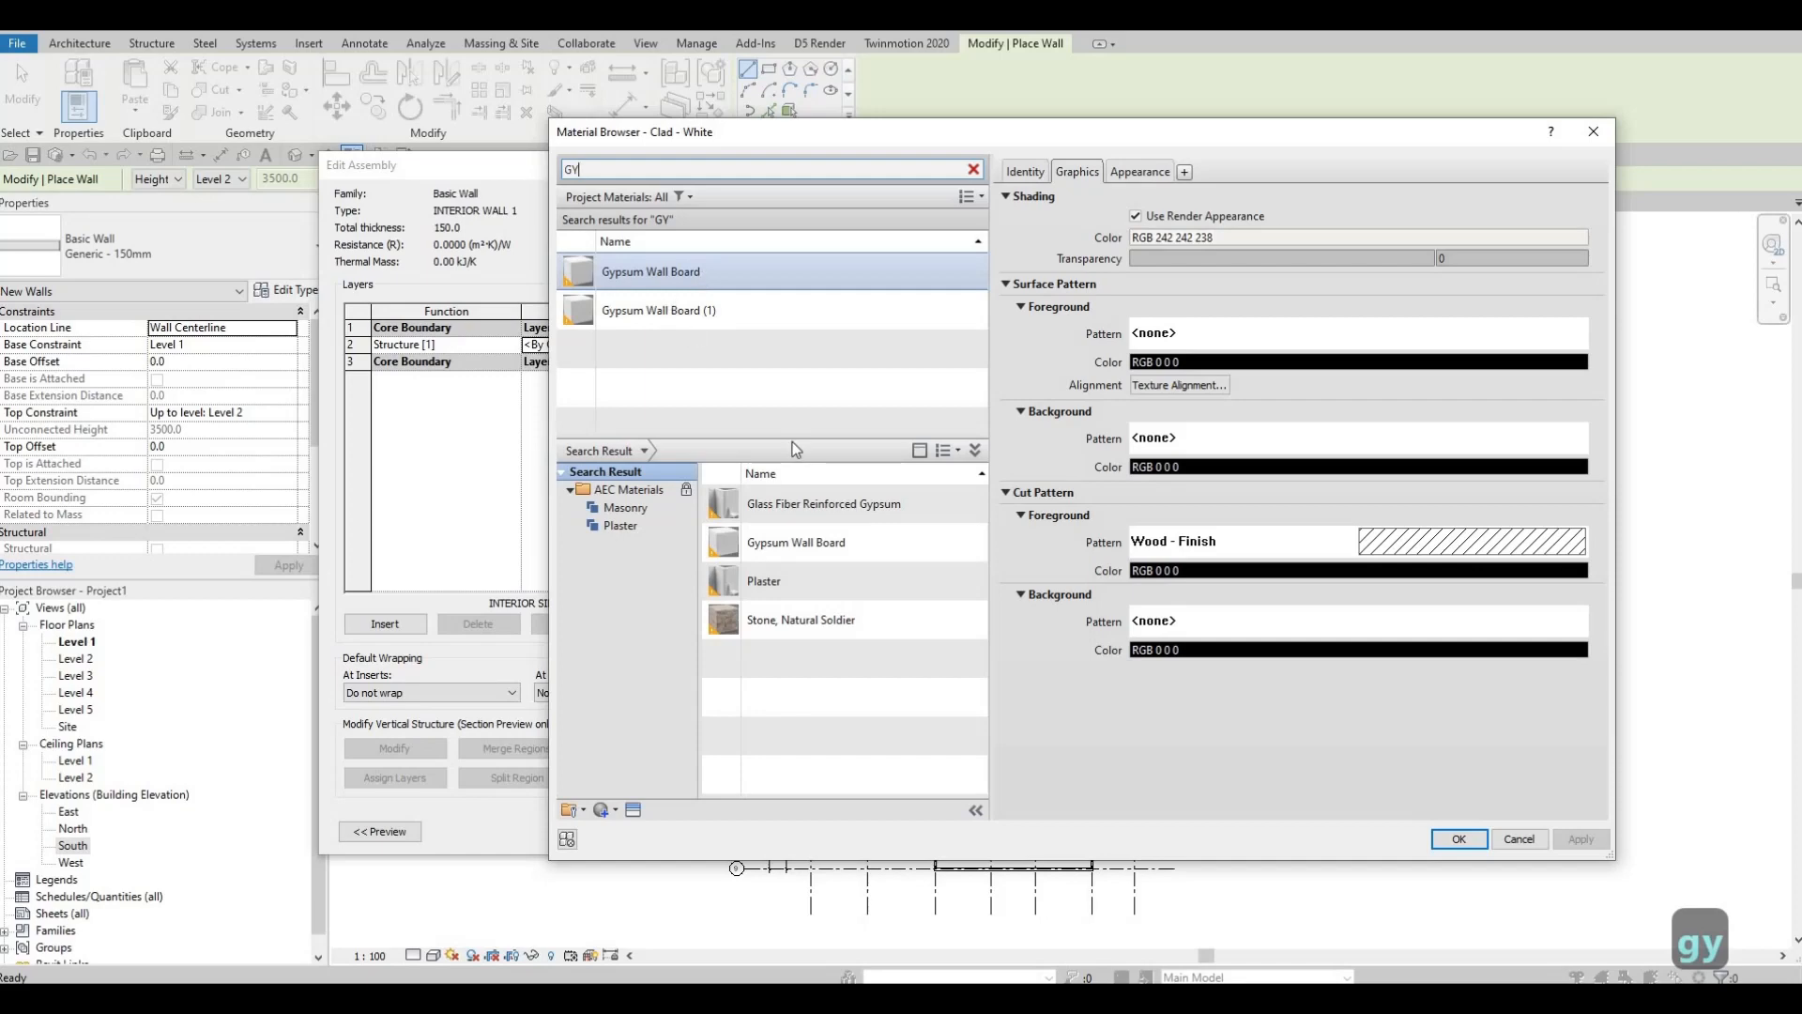
left_click(1457, 838)
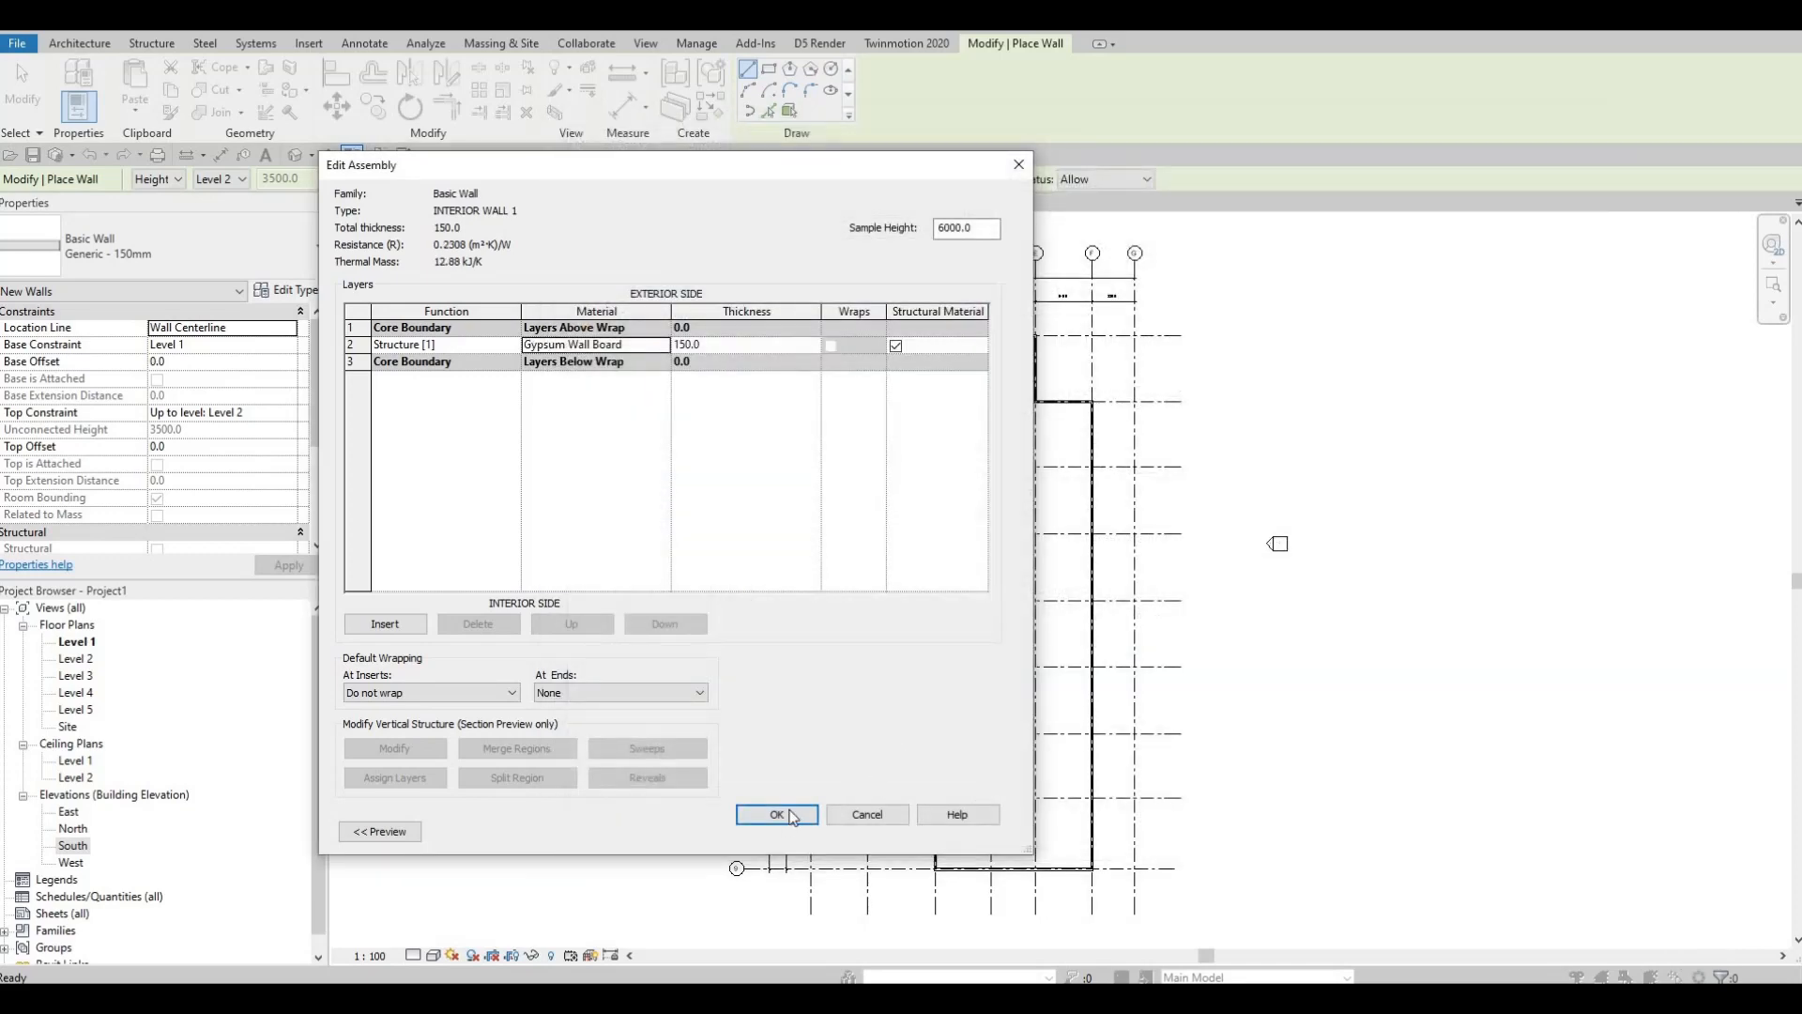
left_click(793, 816)
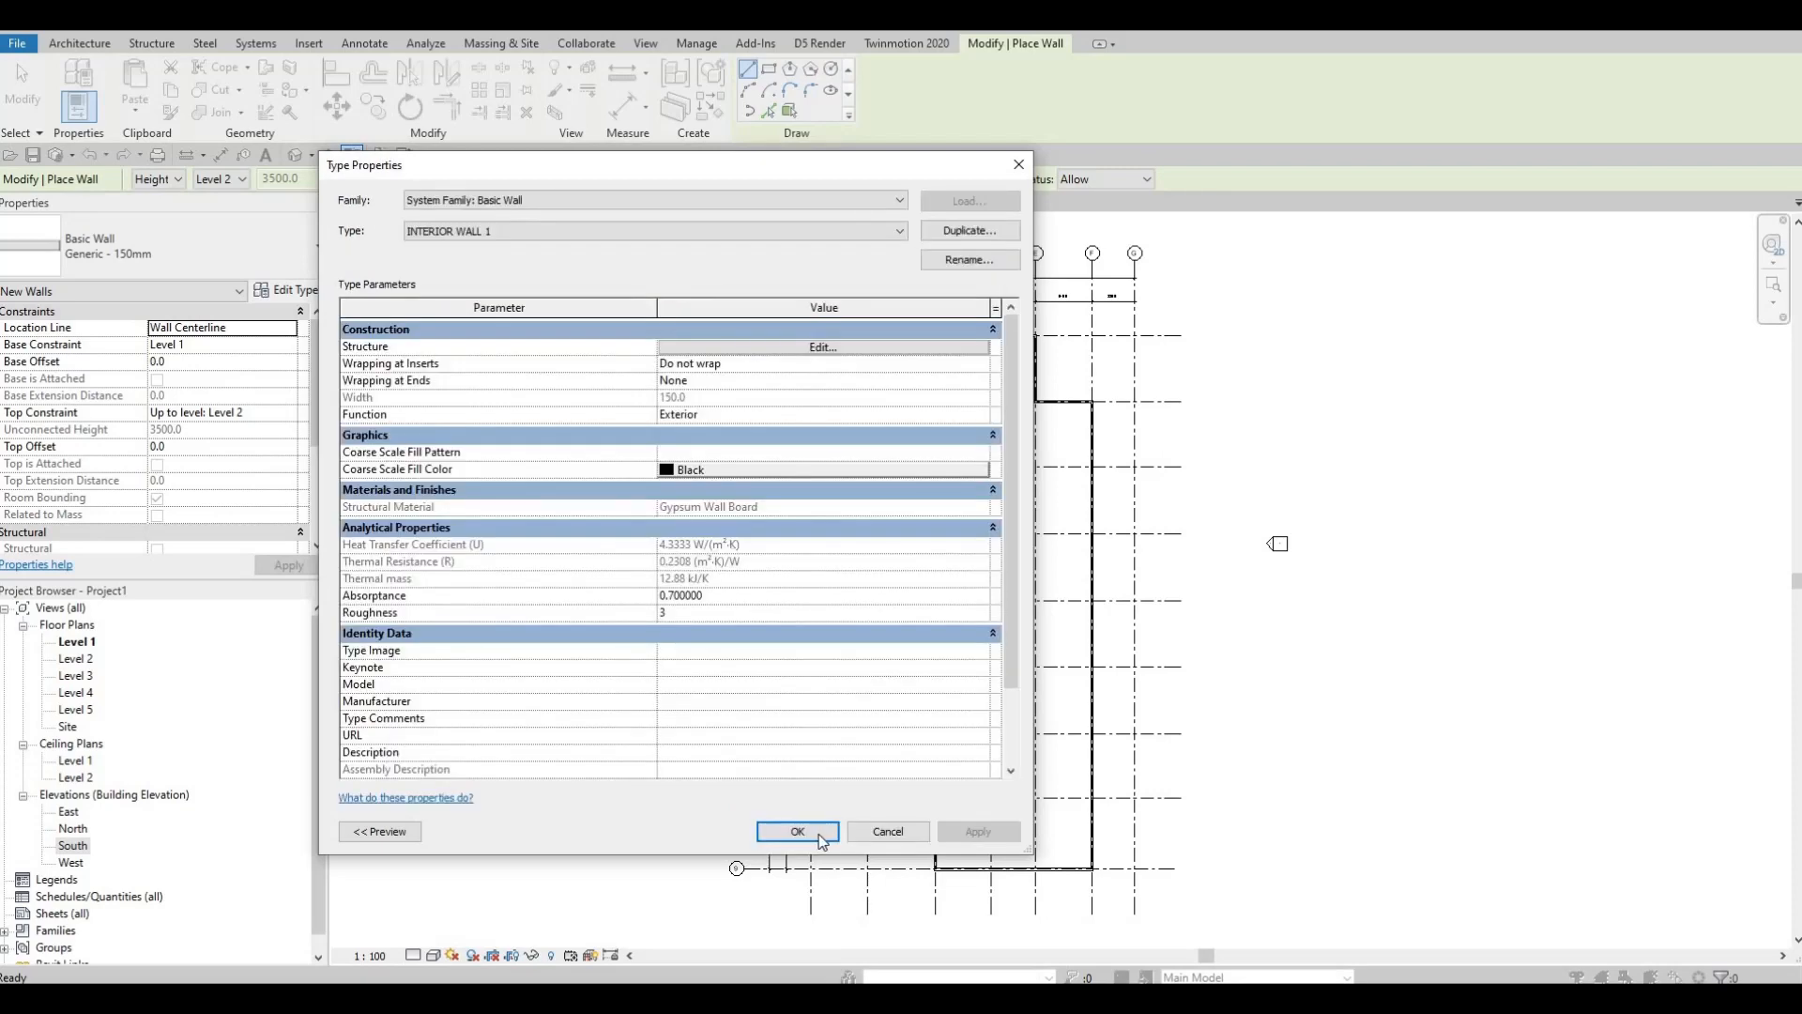
left_click(807, 834)
Step: Draw a 4300 mm vertical interior wall down from the top exterior wall just right of grid D
middle_click_drag(905, 289, 855, 331)
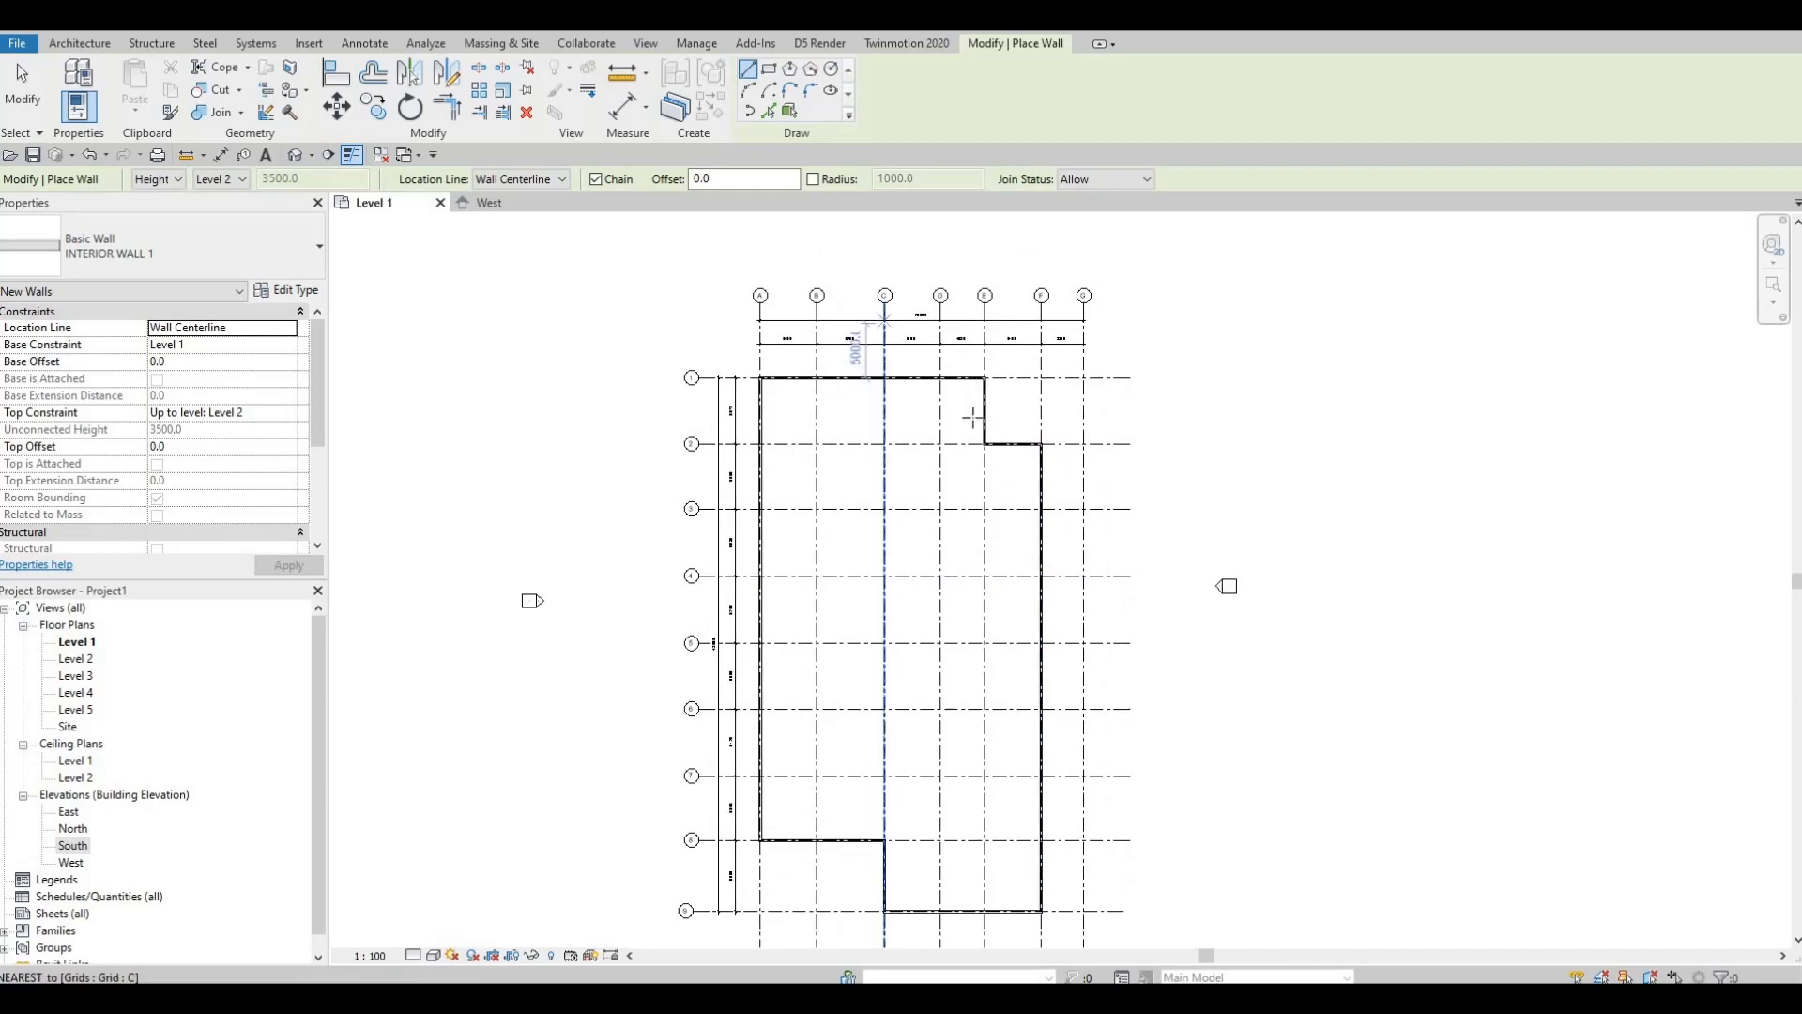
scroll(973, 416, "up", 2)
scroll(951, 360, "up", 5)
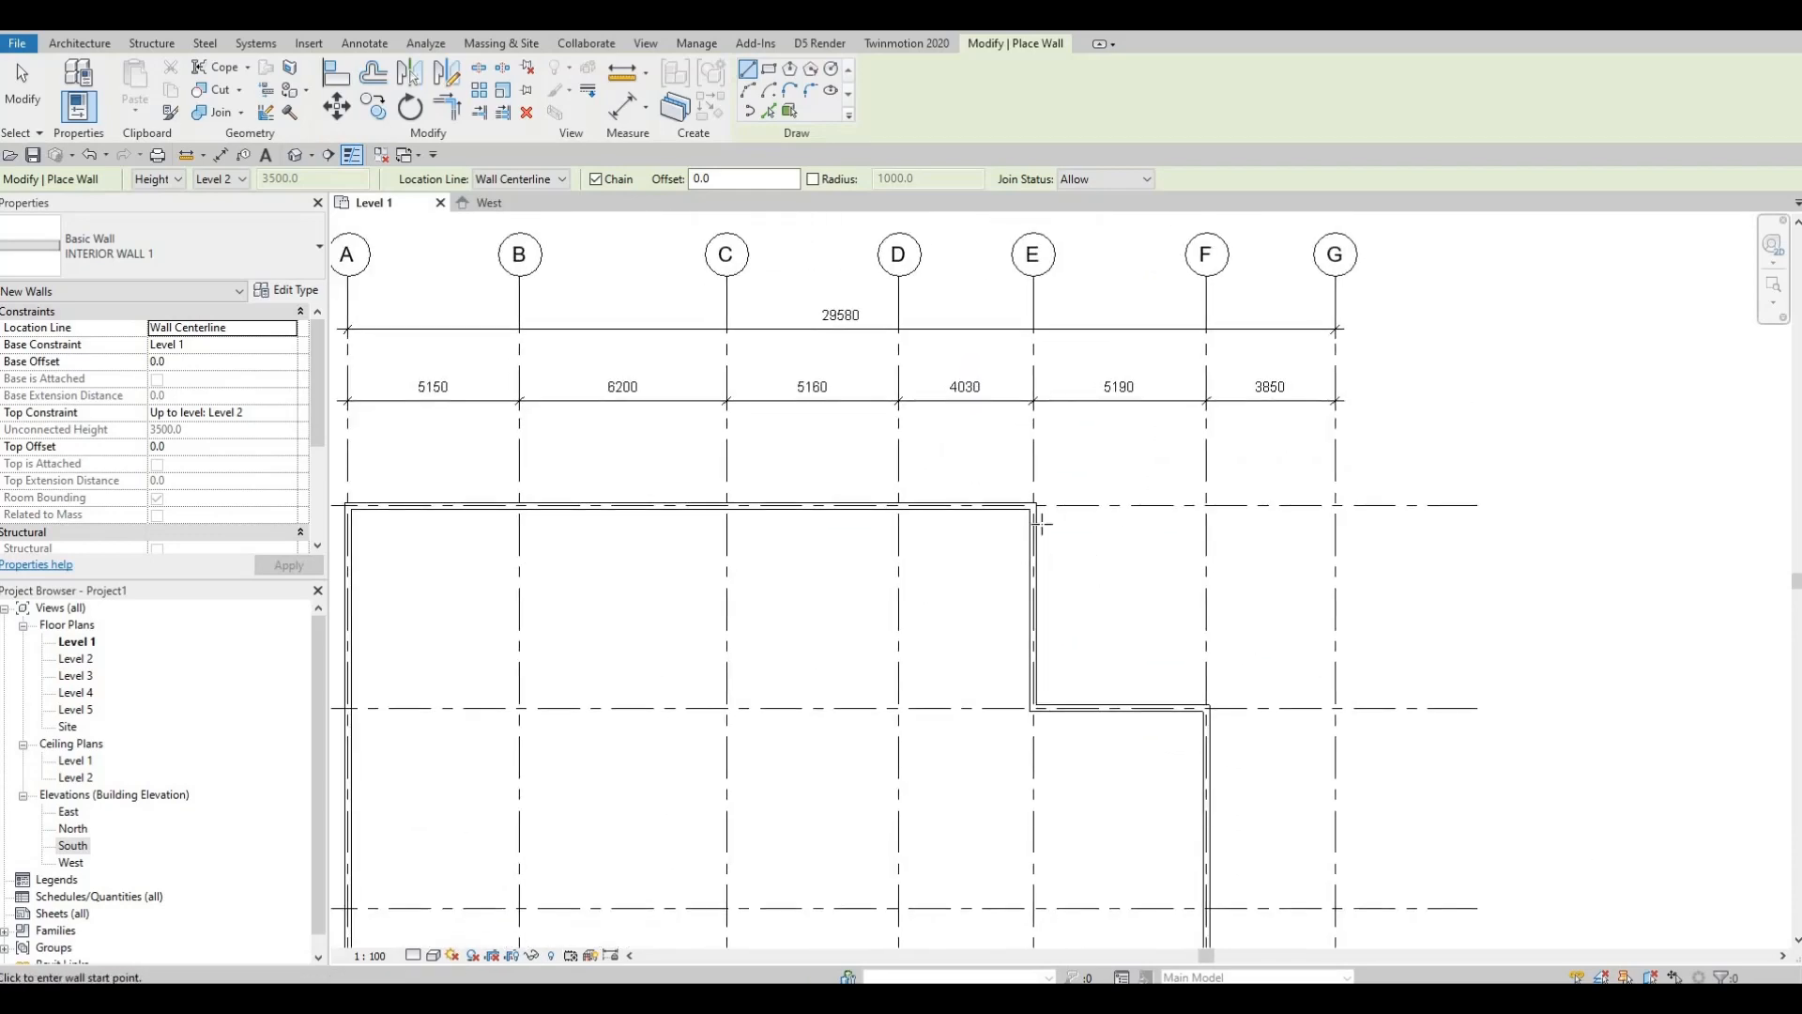
scroll(1038, 523, "down", 1)
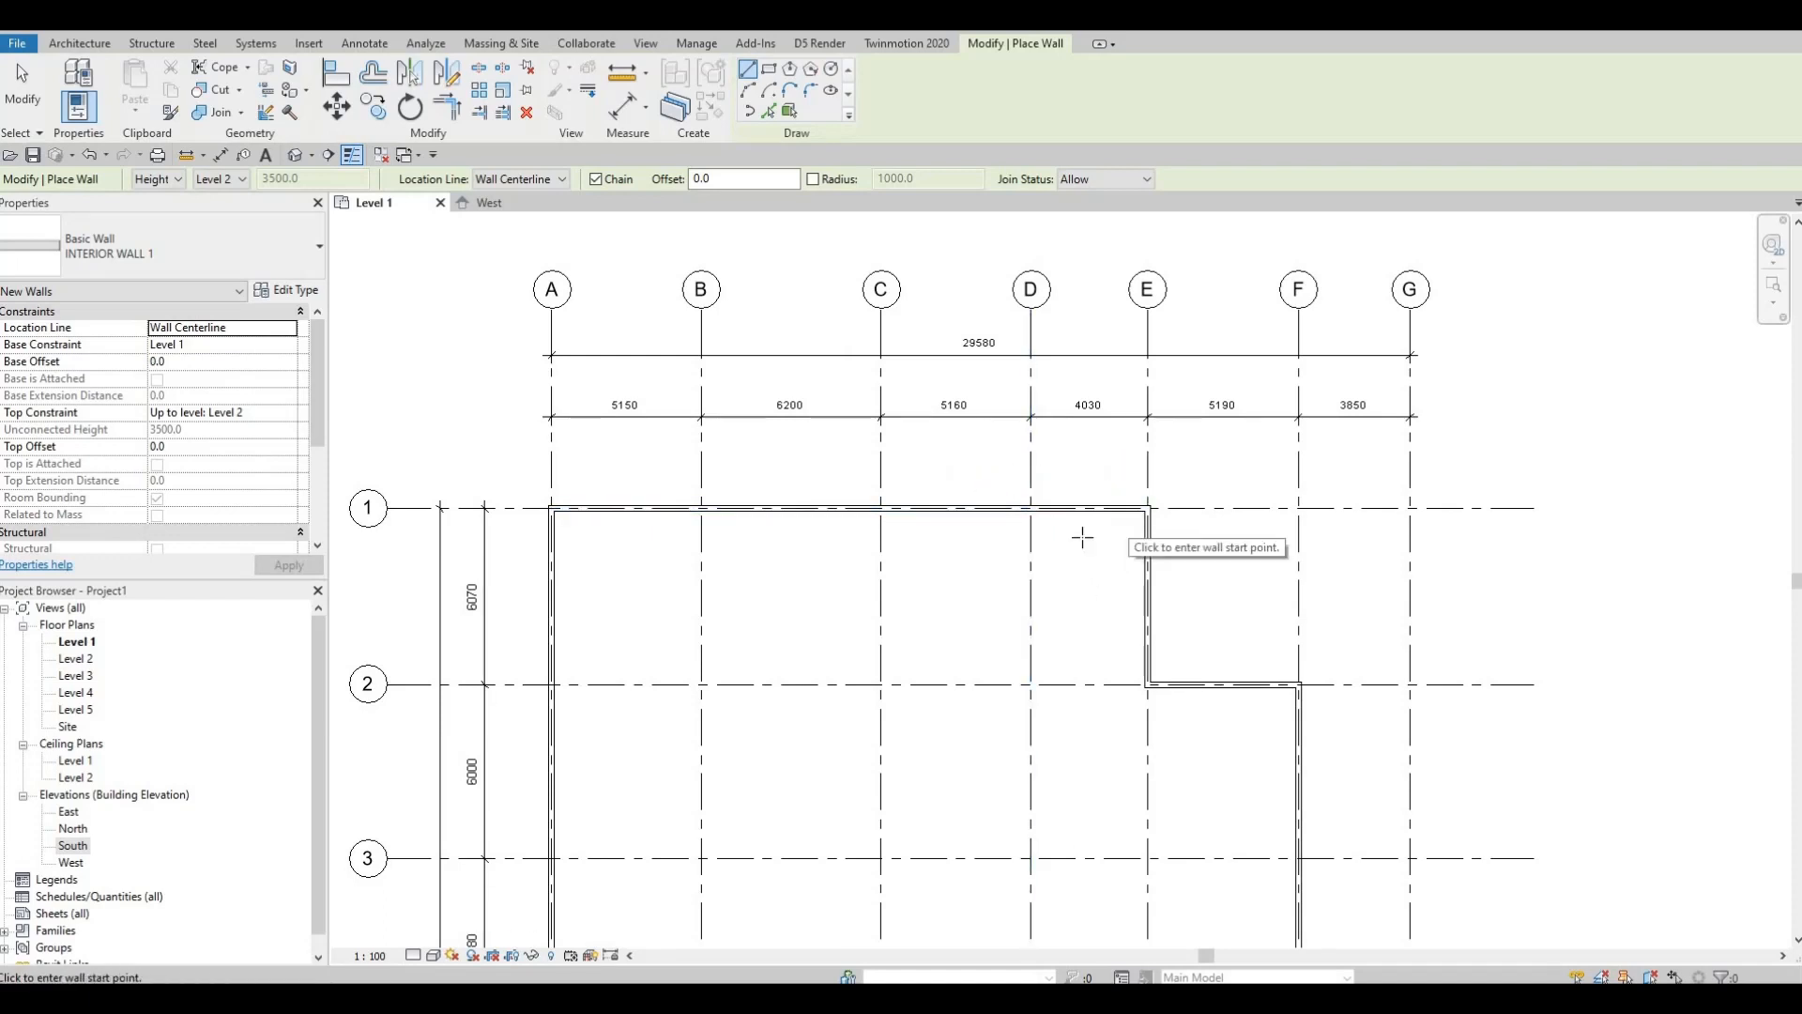
middle_click_drag(1146, 616, 1135, 578)
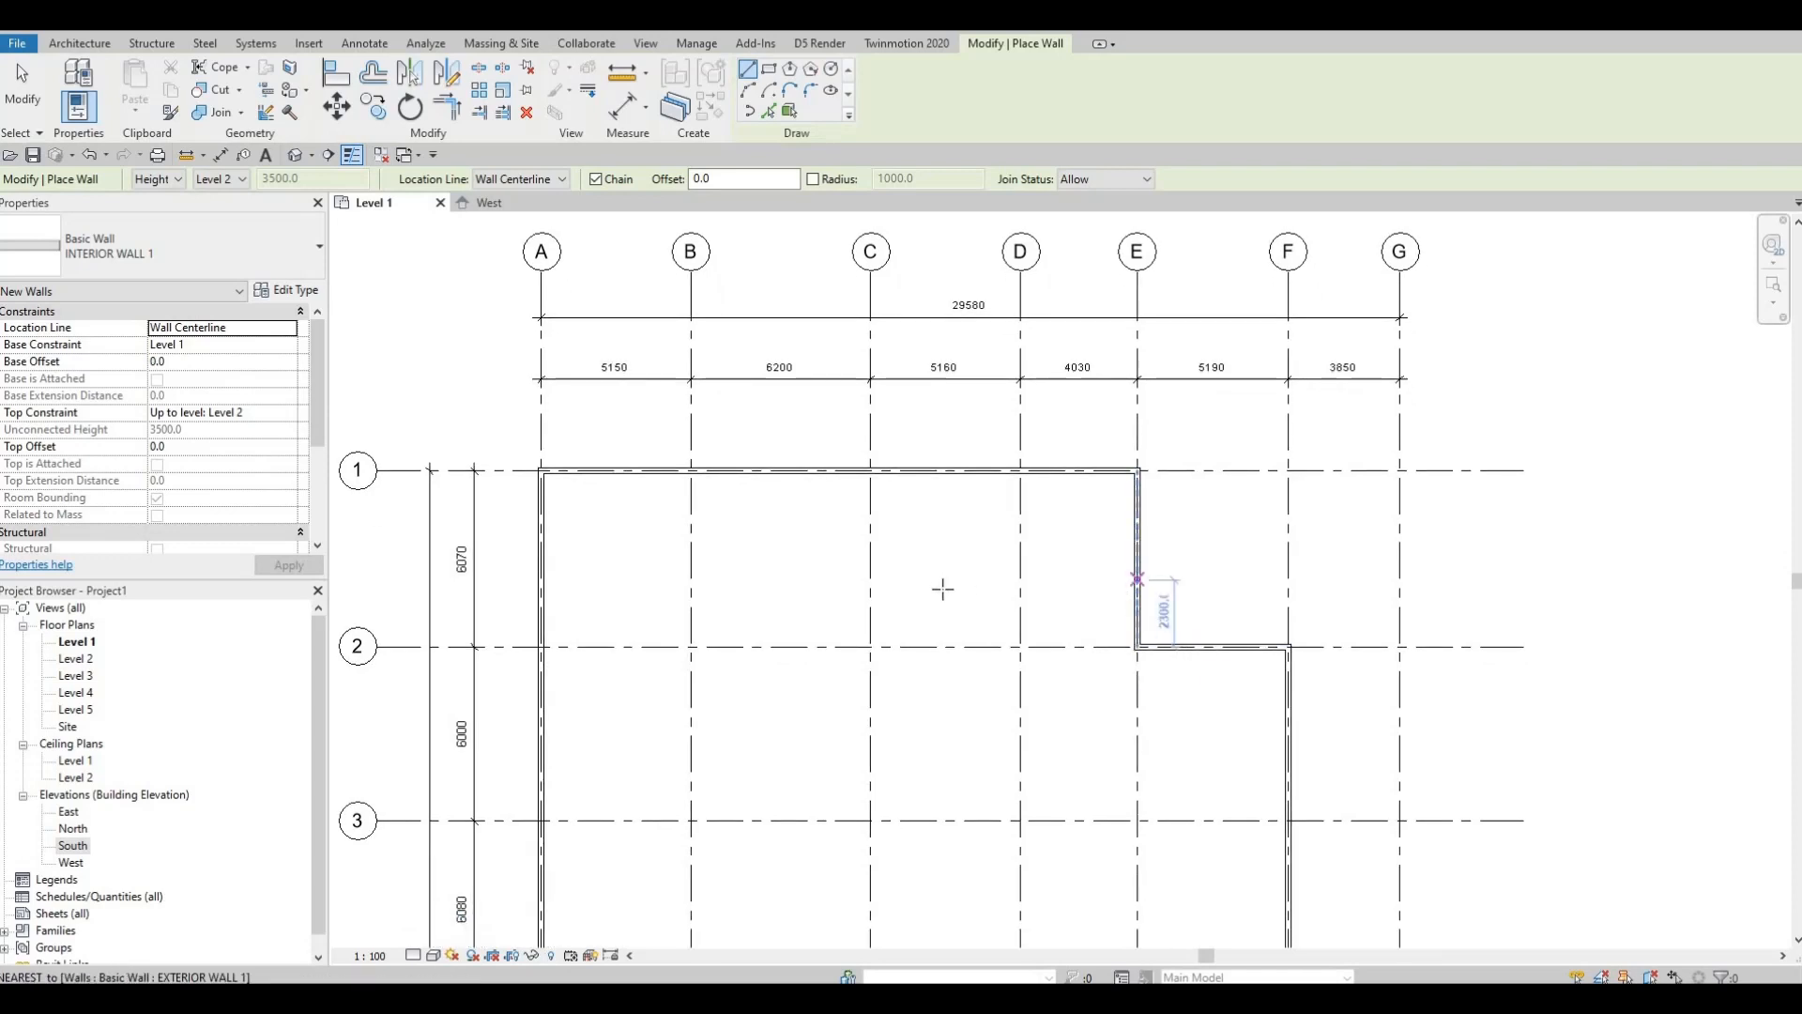
key("F1")
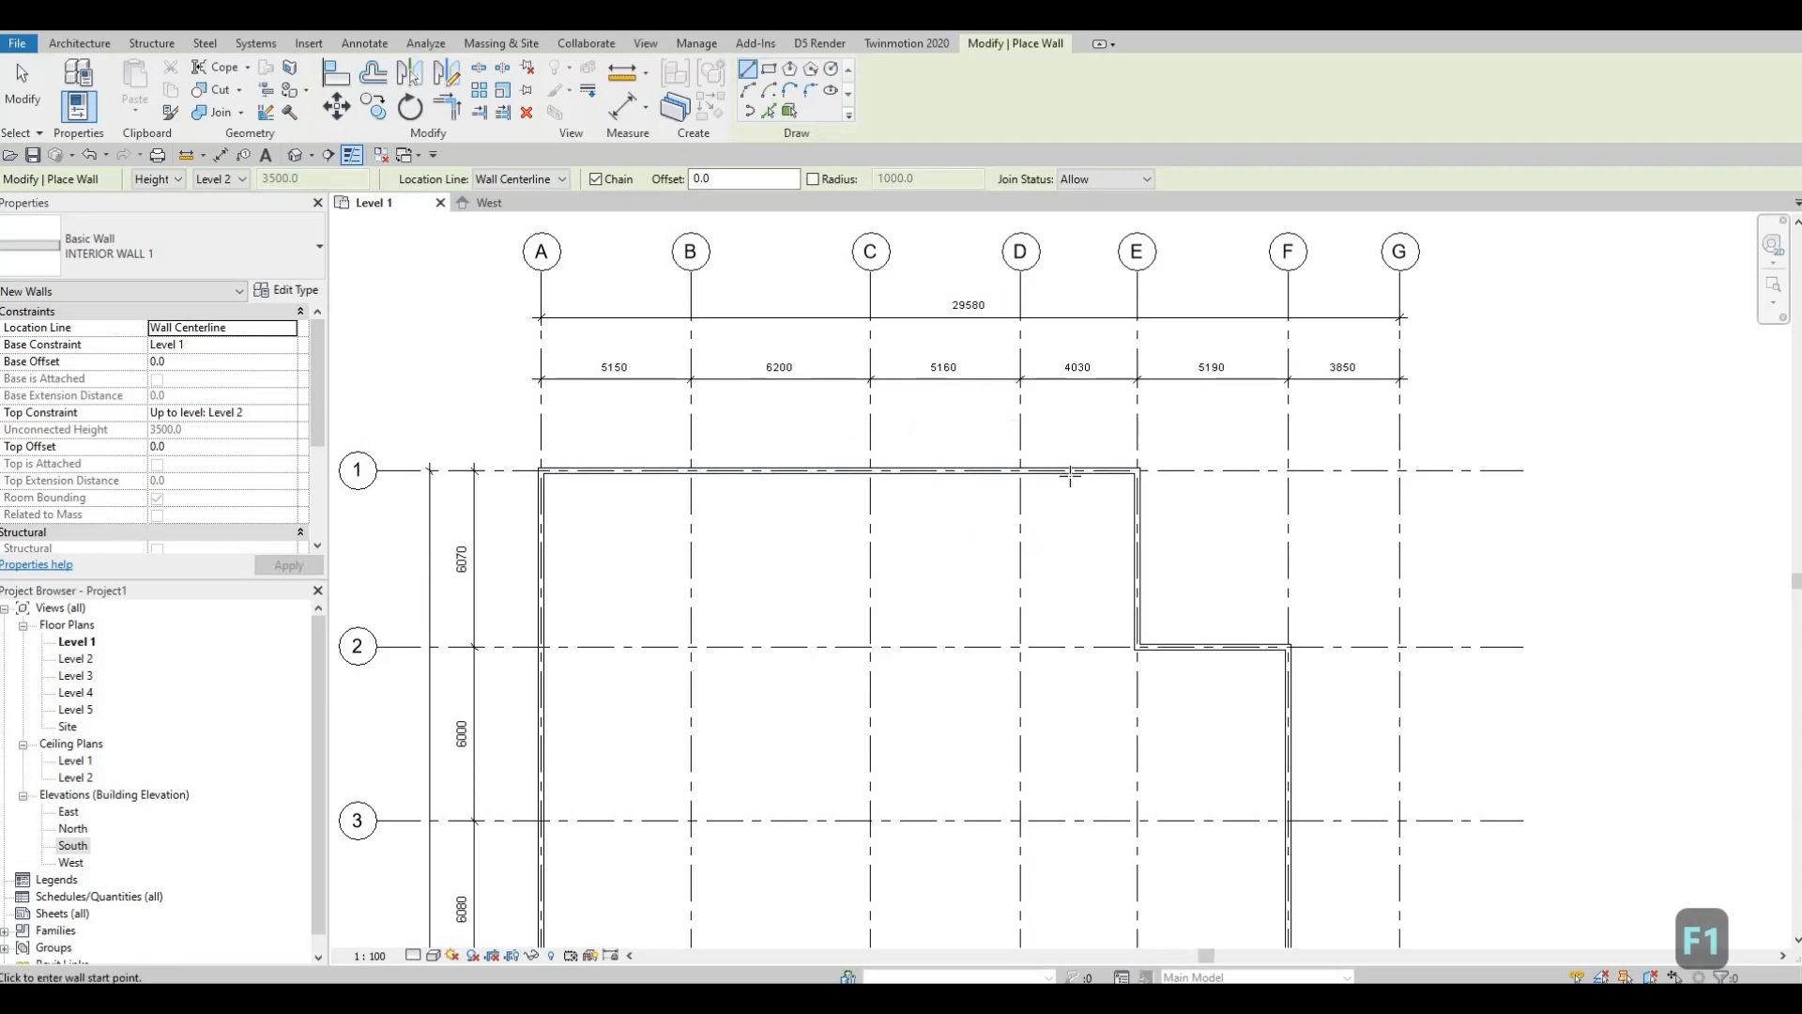
scroll(1071, 474, "up", 2)
left_click(1040, 472)
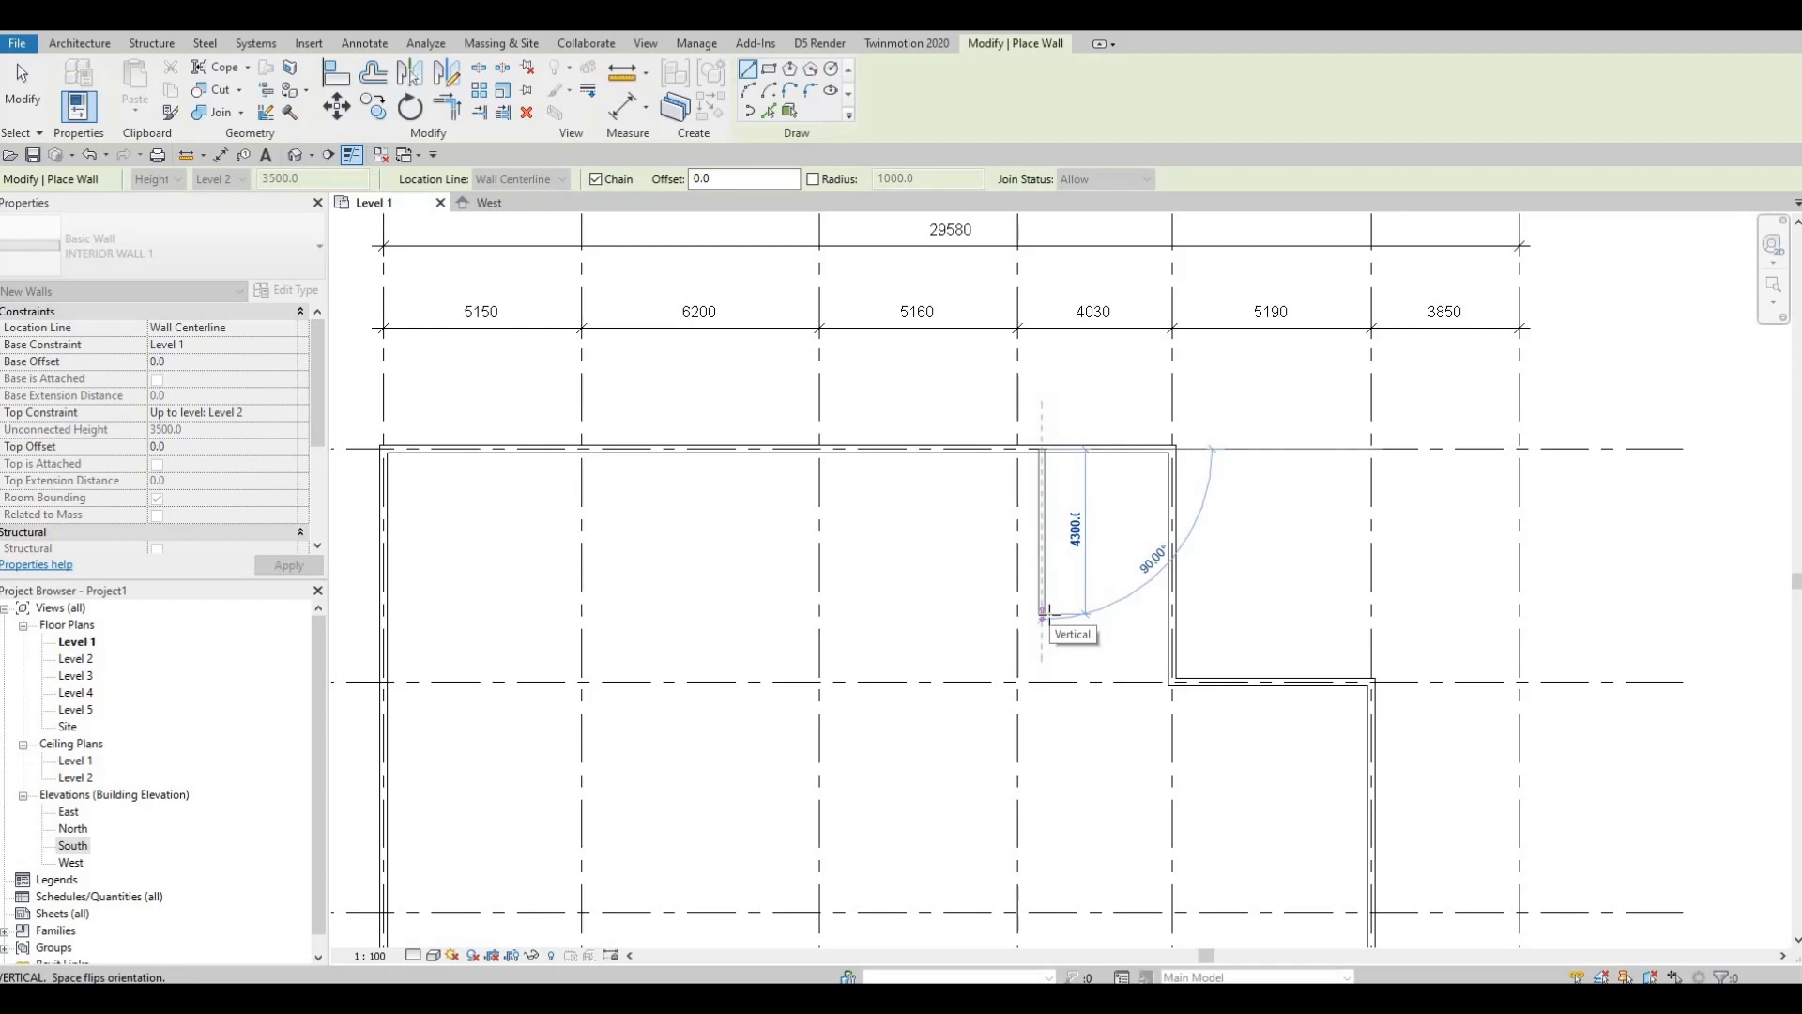
left_click(1044, 615)
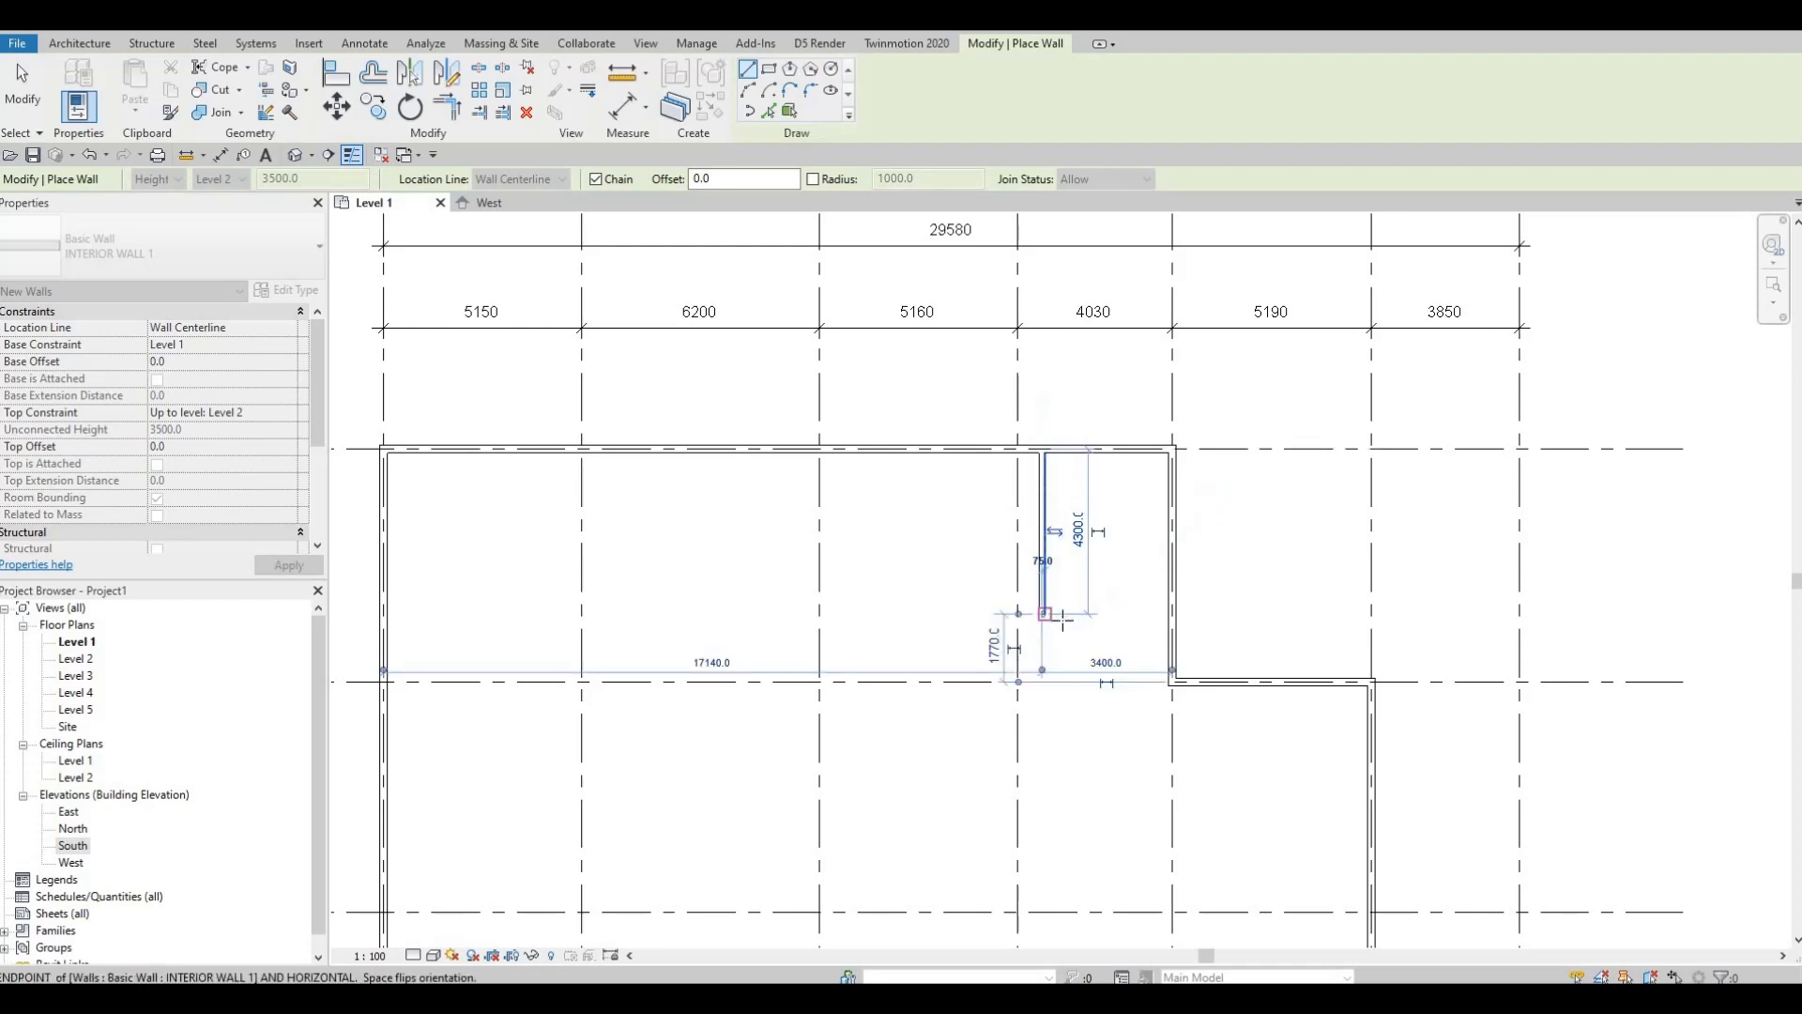
key("Escape")
key("Escape")
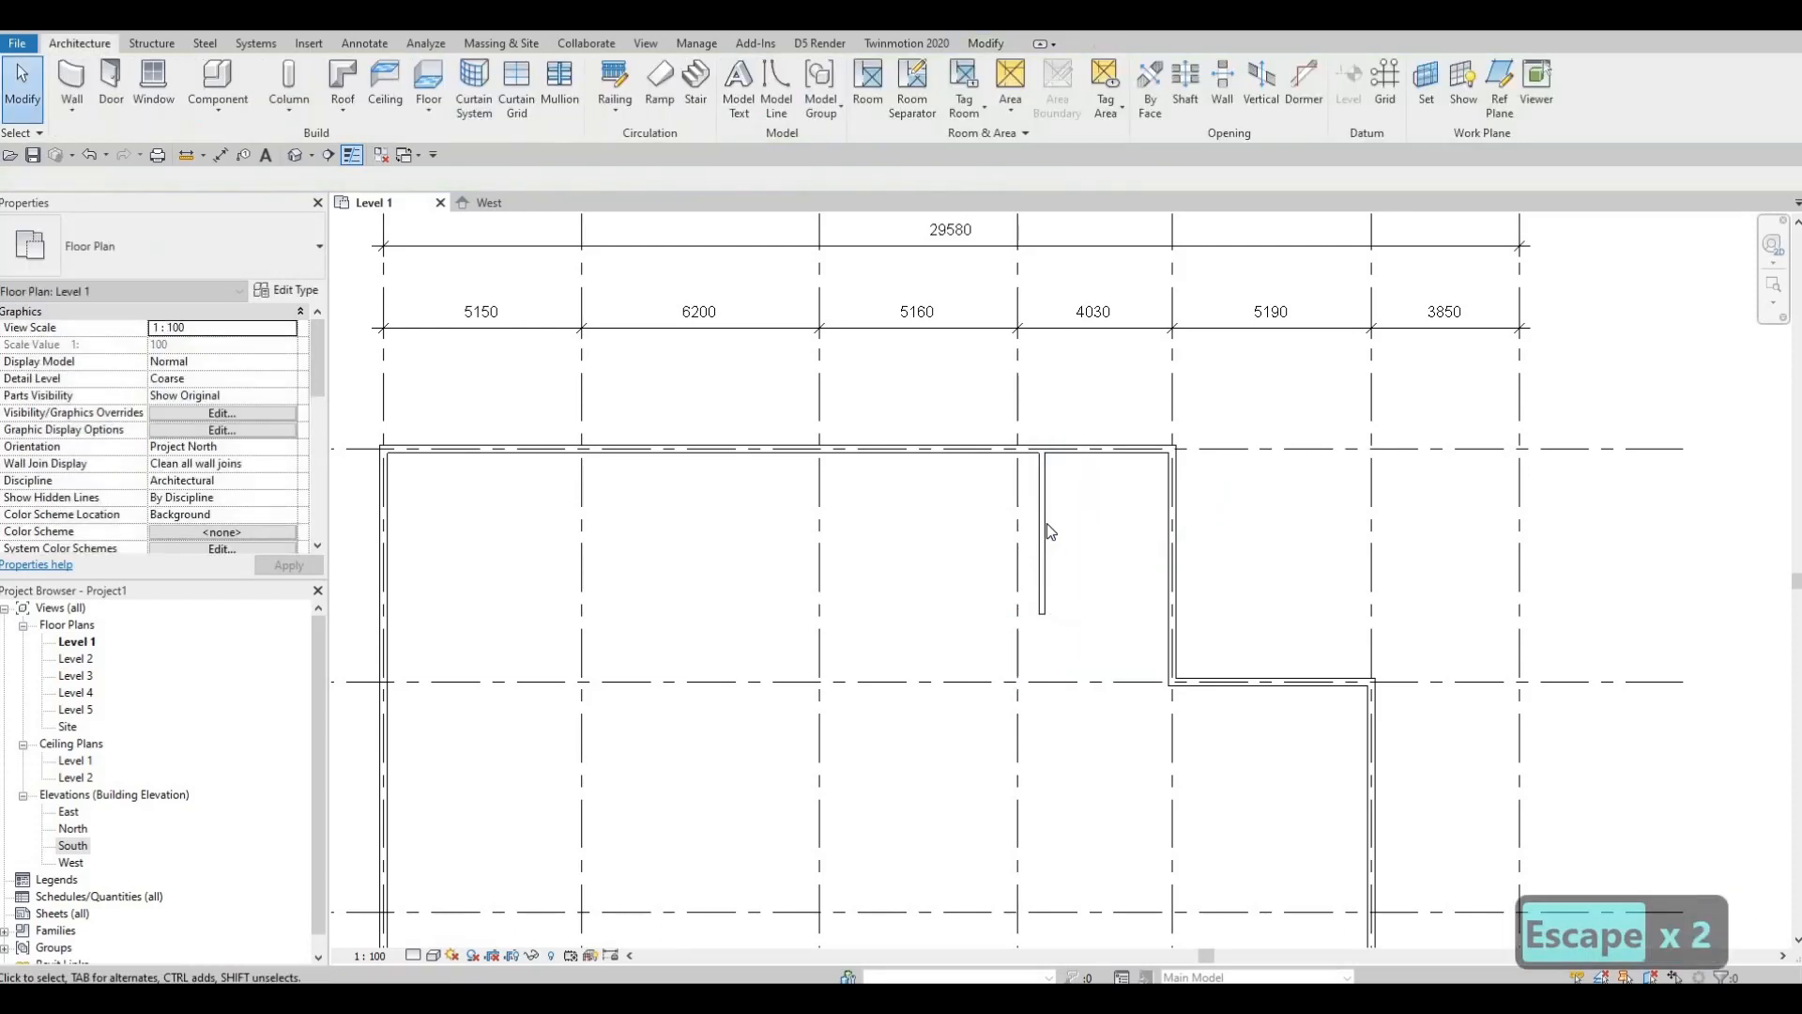
left_click(1042, 528)
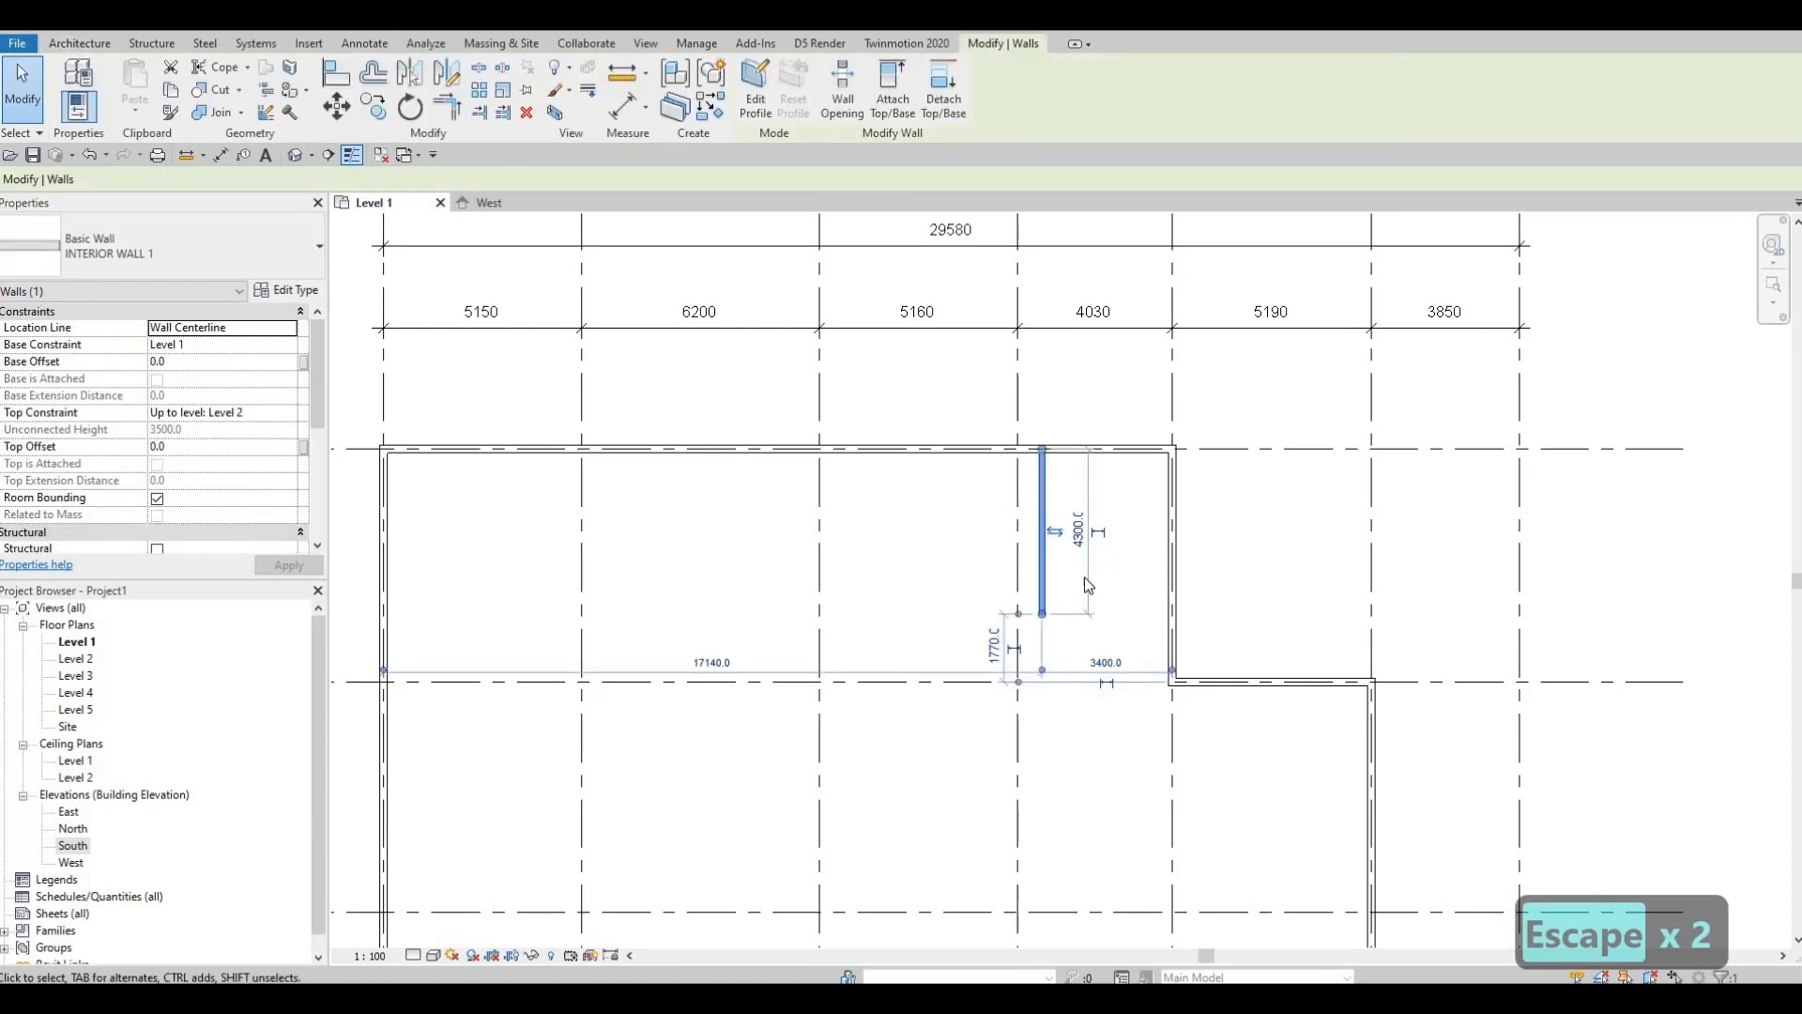
scroll(1108, 683, "up", 3)
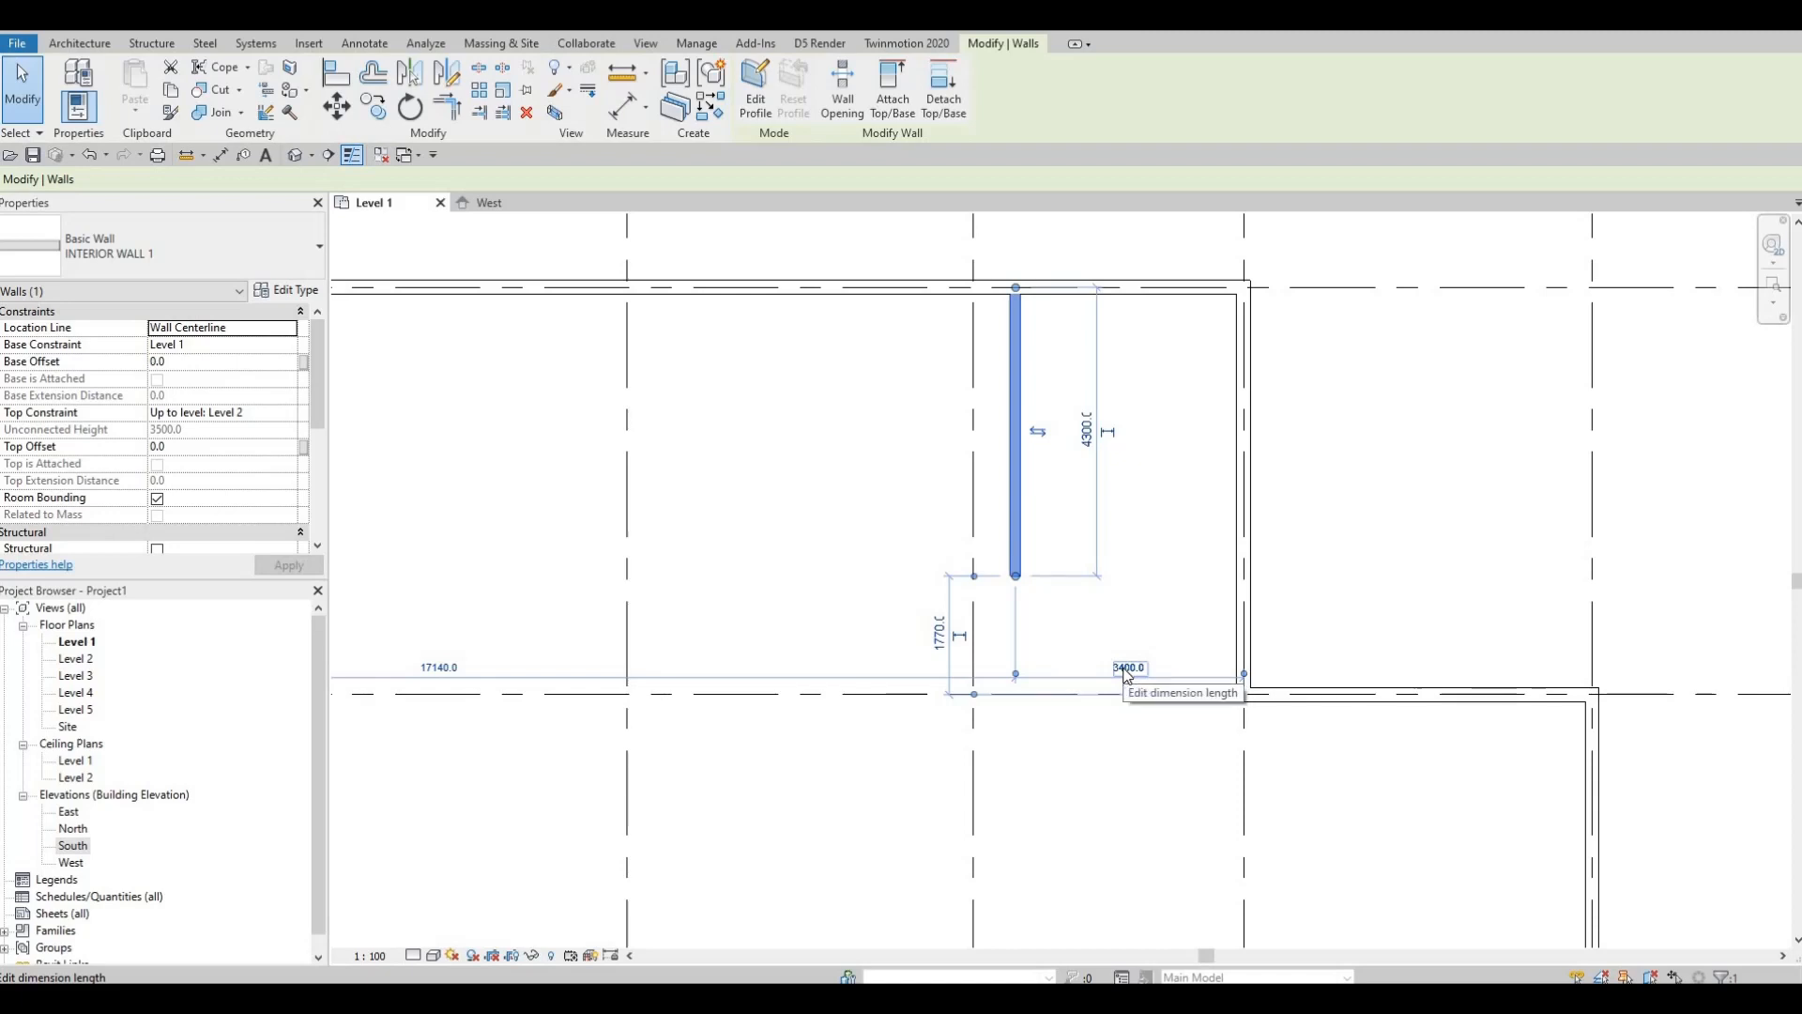
left_click(1106, 684)
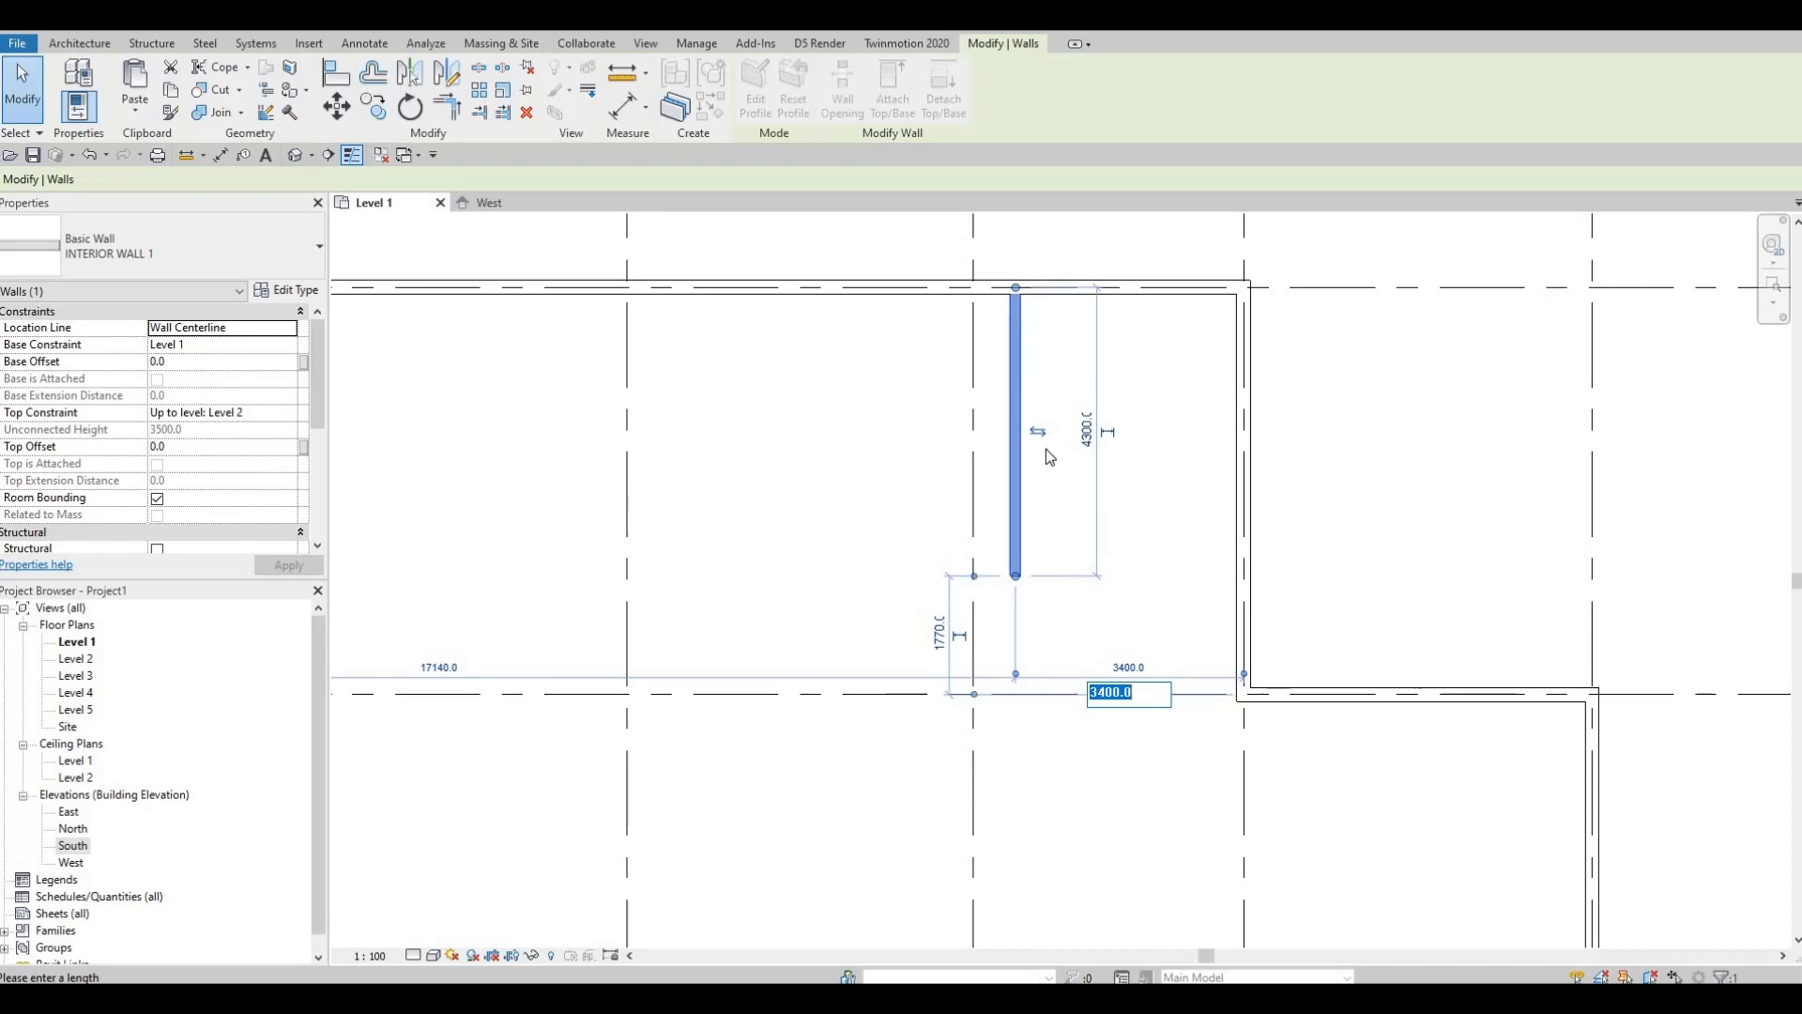
middle_click_drag(1029, 491, 1143, 489)
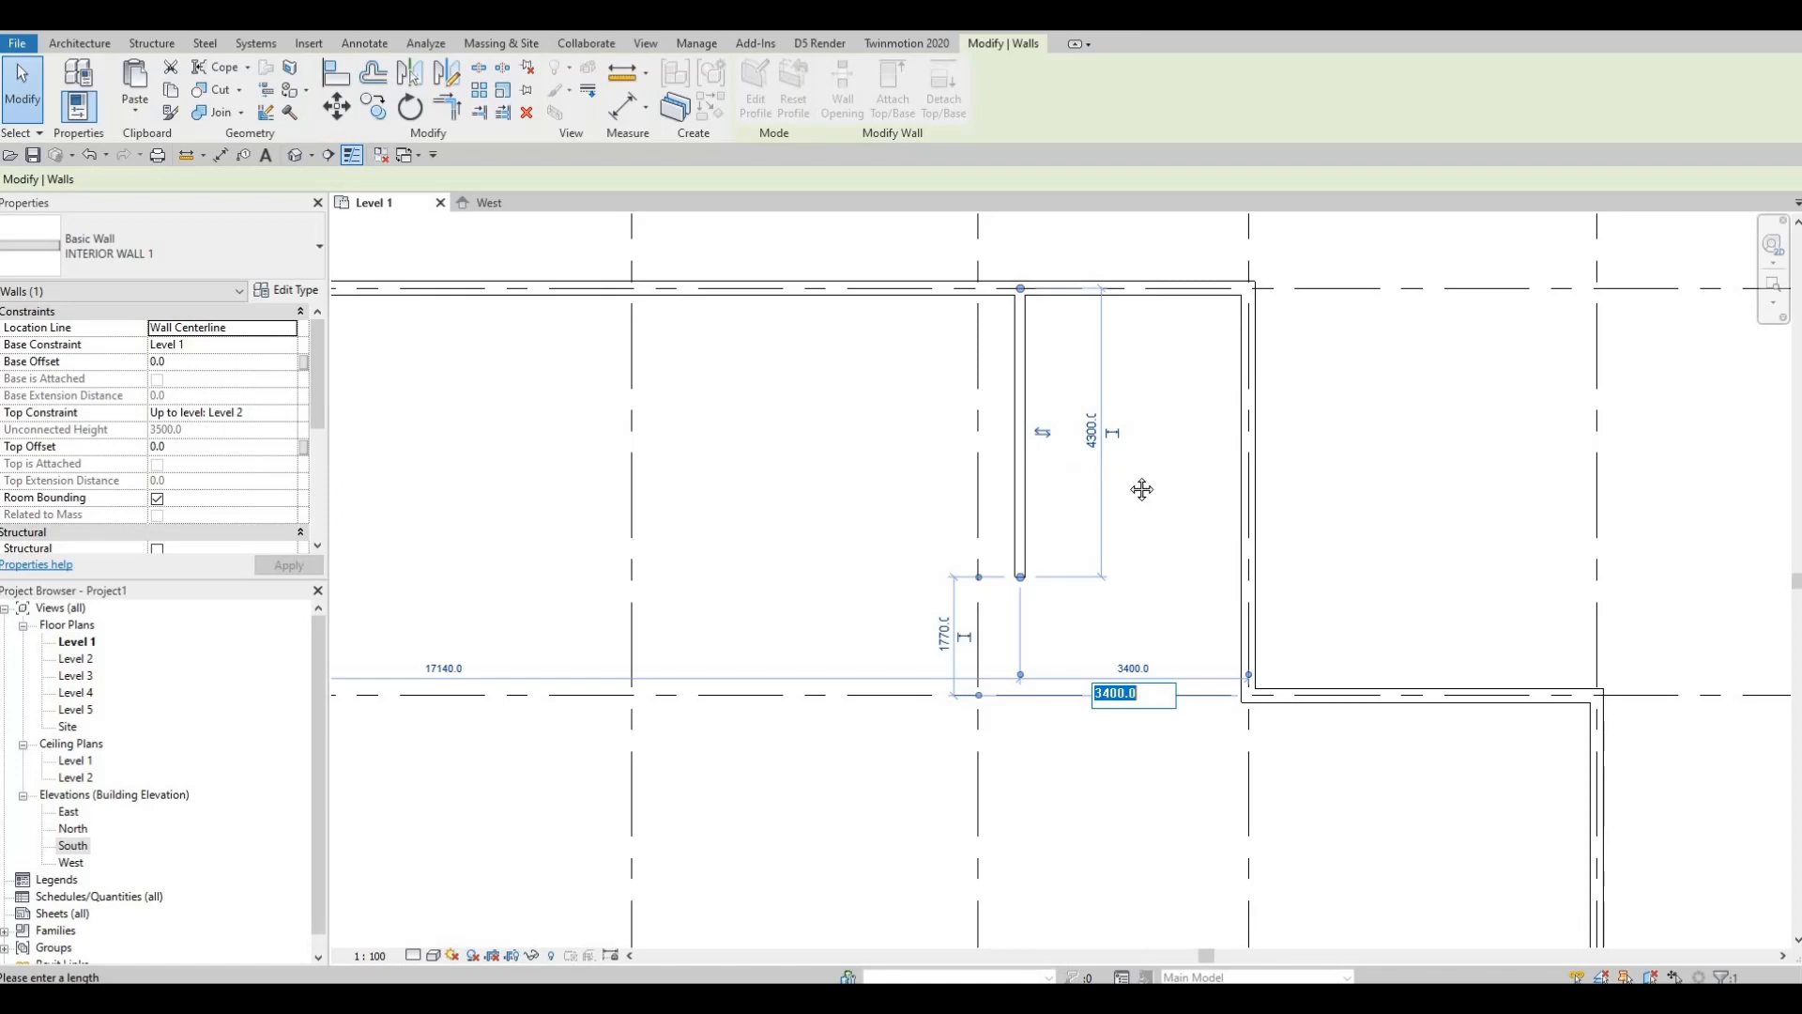
key("Escape")
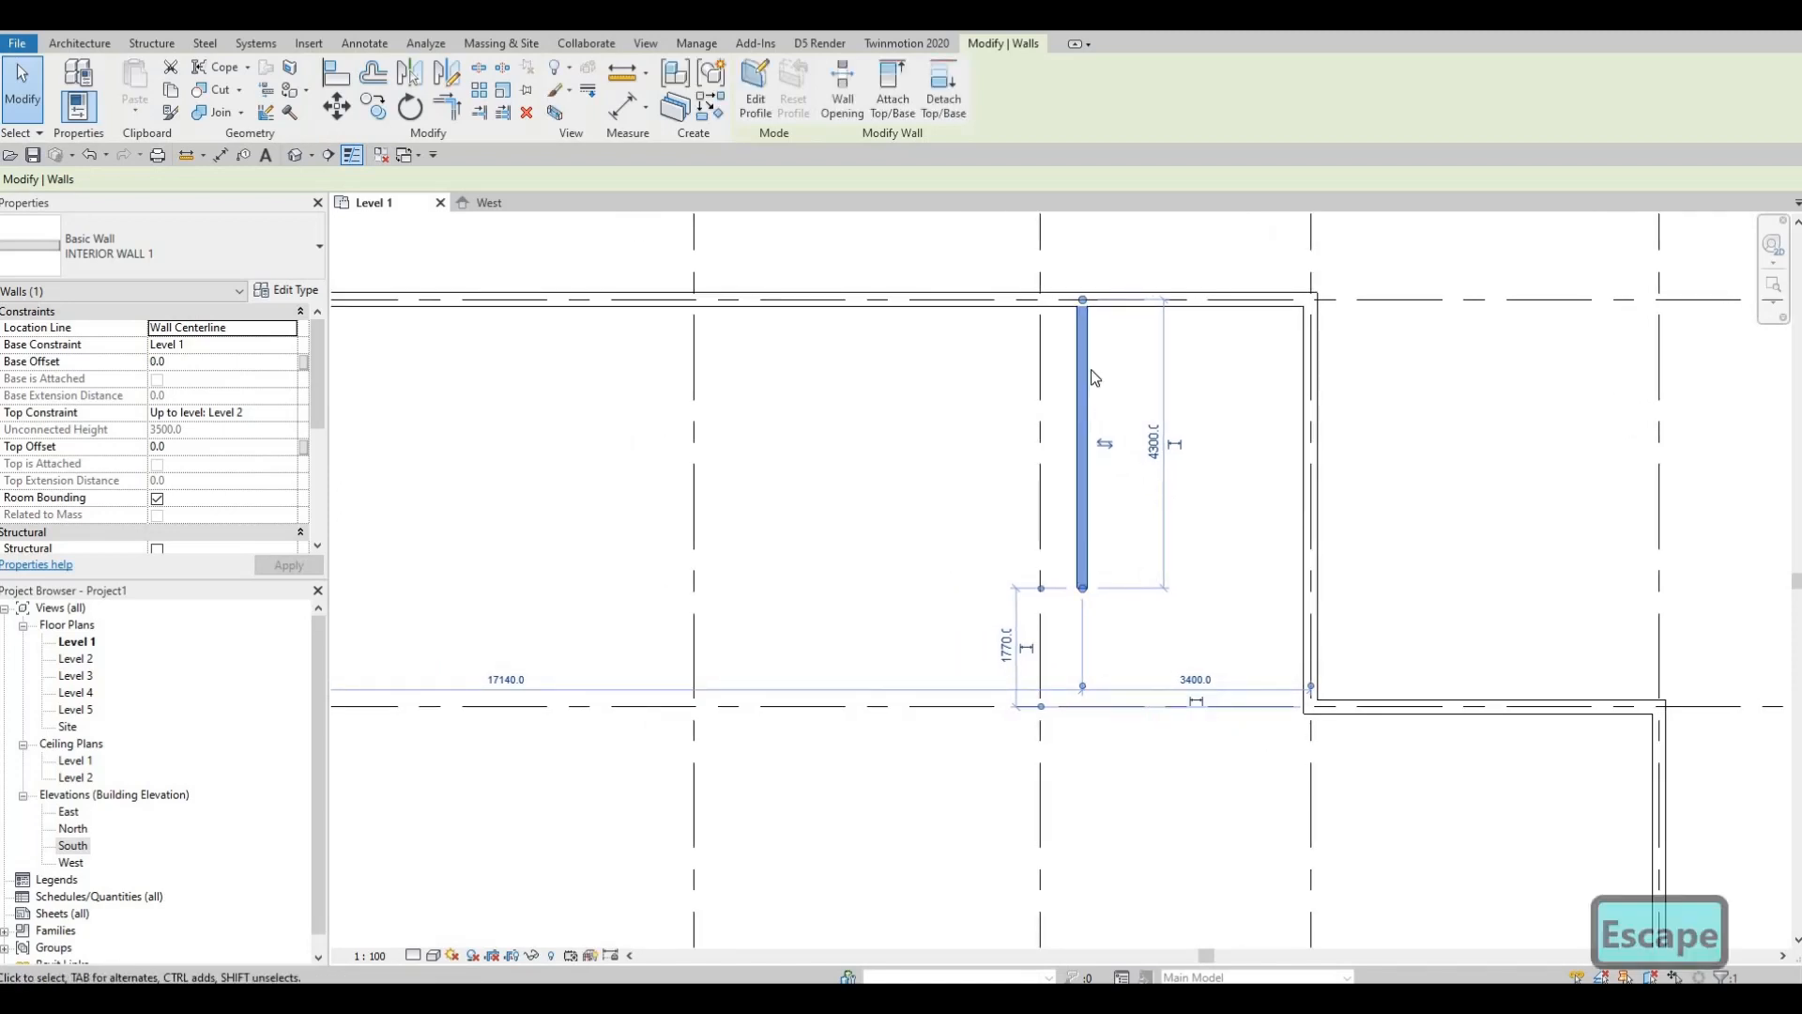
key("Escape")
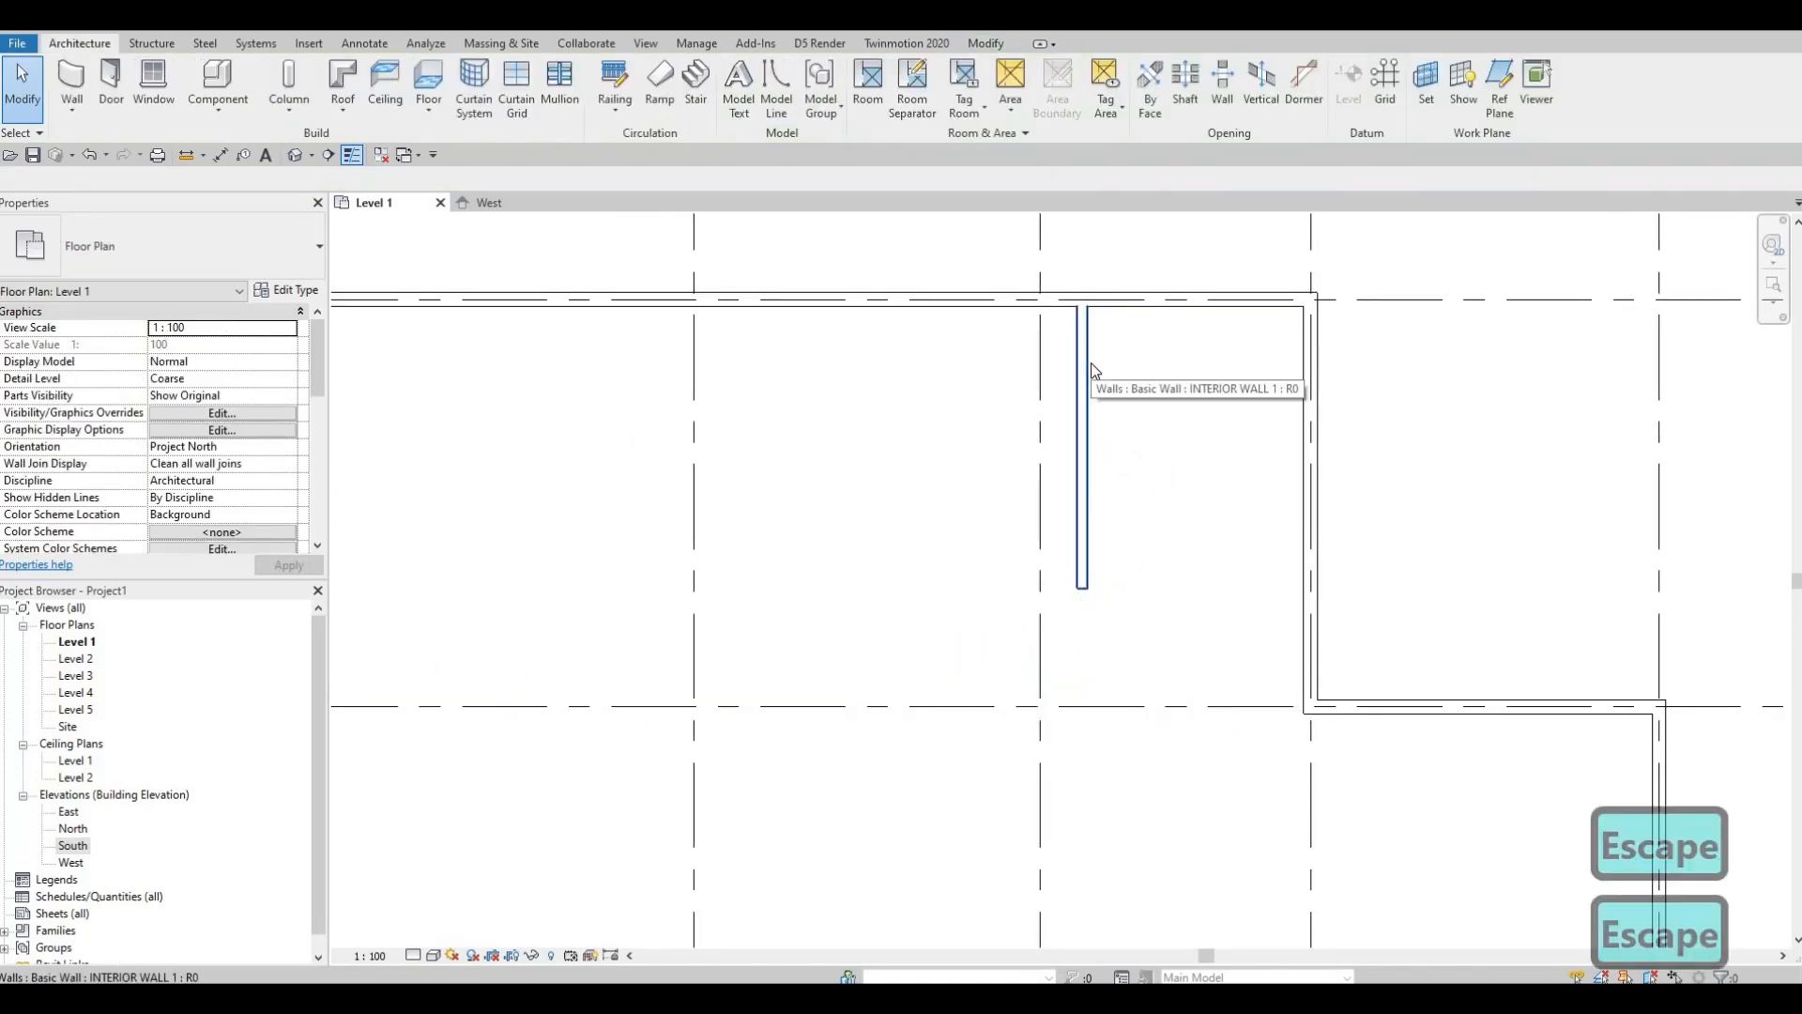
Step: Use Create Similar (CS) to draw a second partition from the top wall, ending level with the first
left_click(1093, 371)
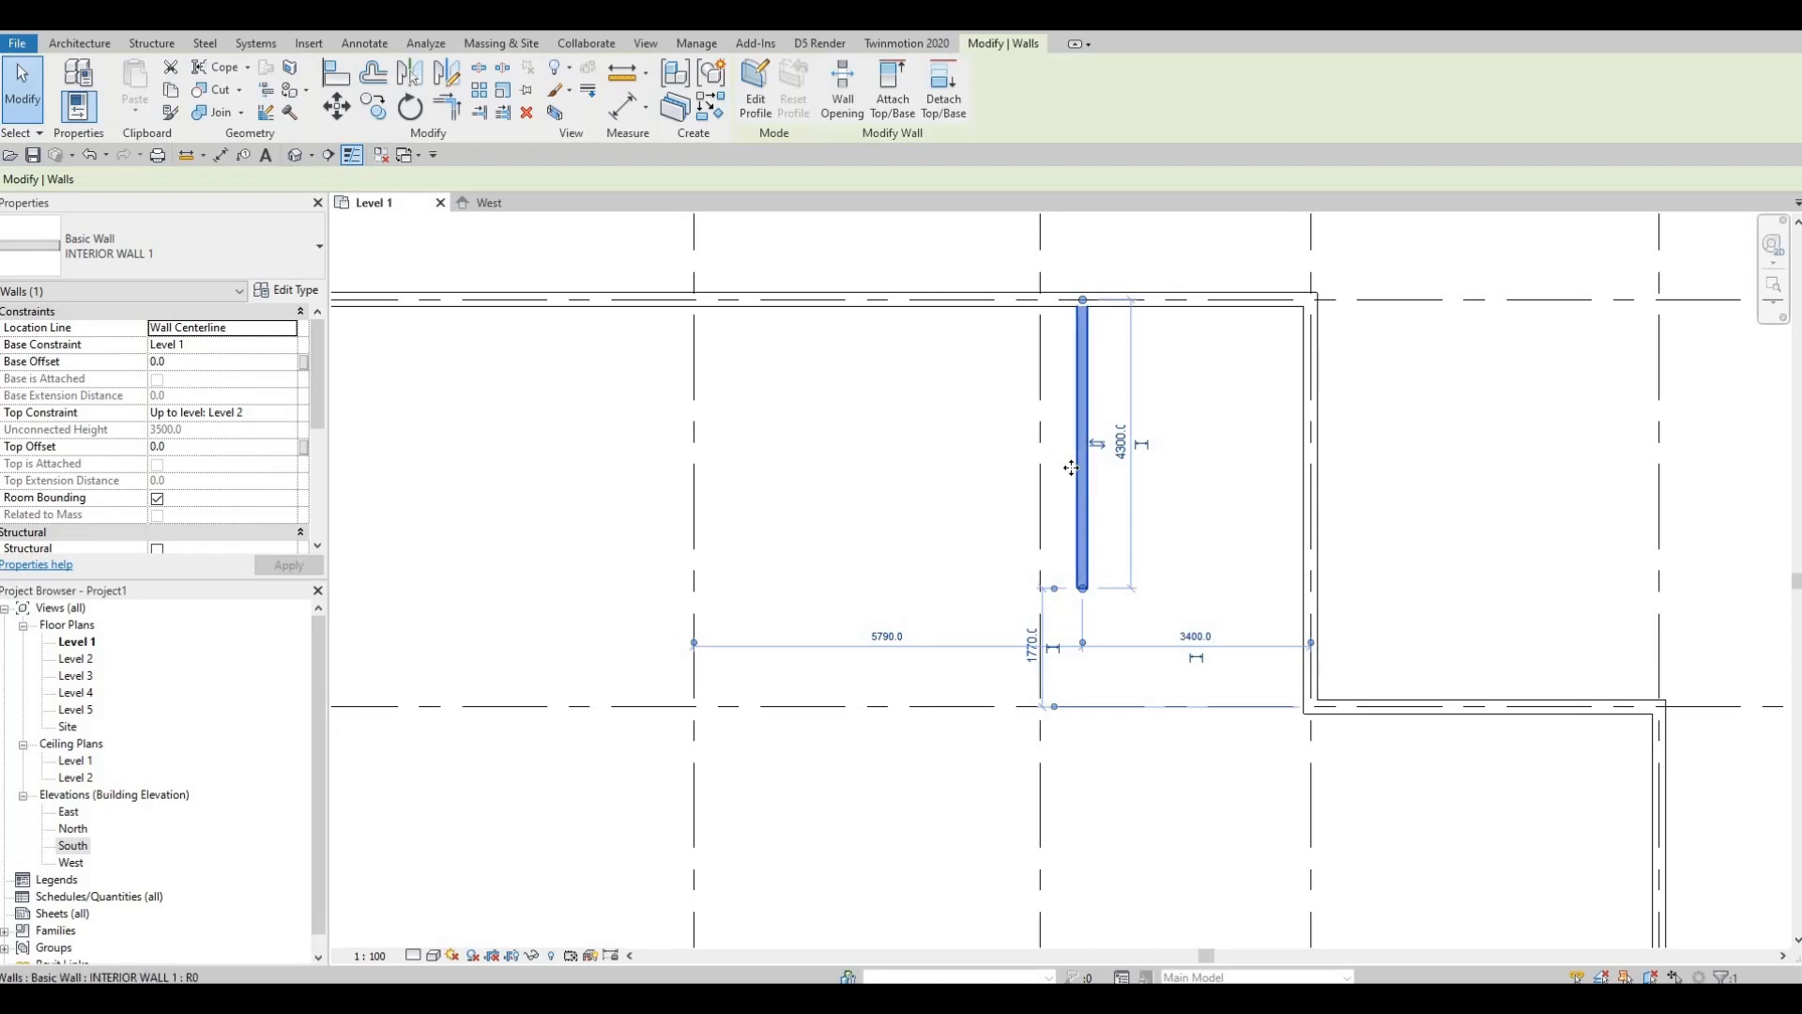
key("c")
key("s")
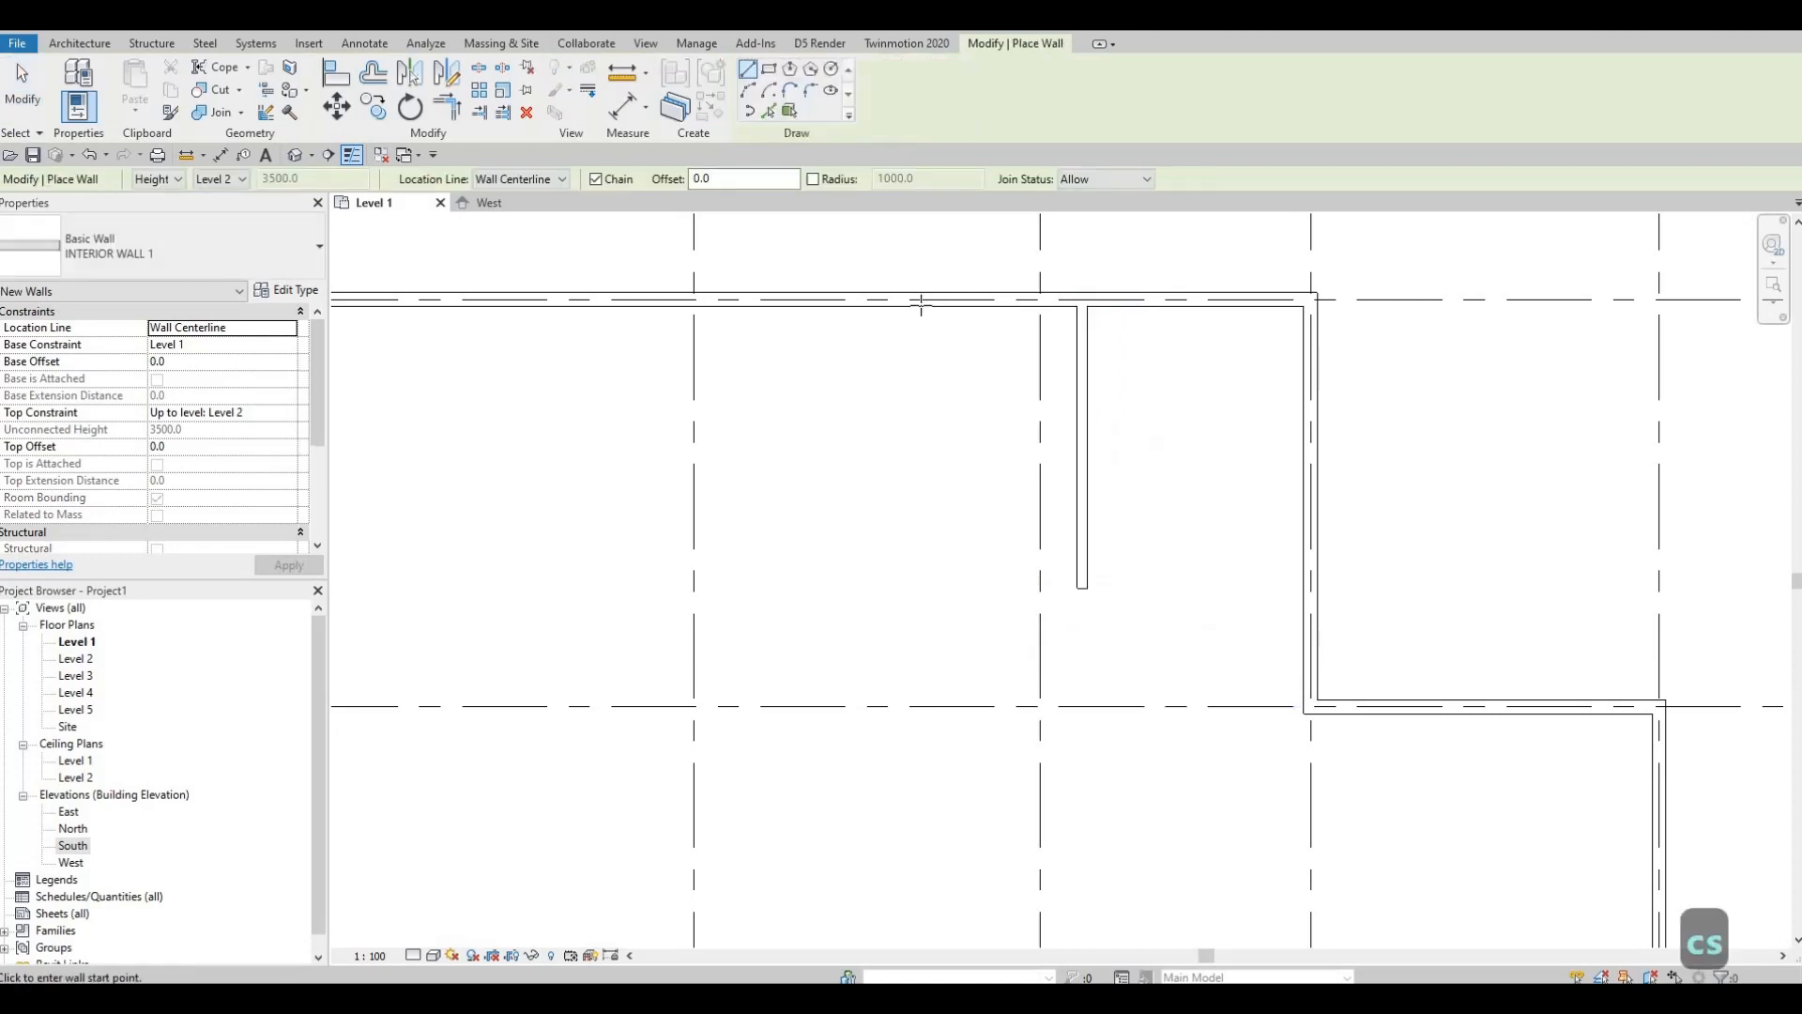
left_click(907, 319)
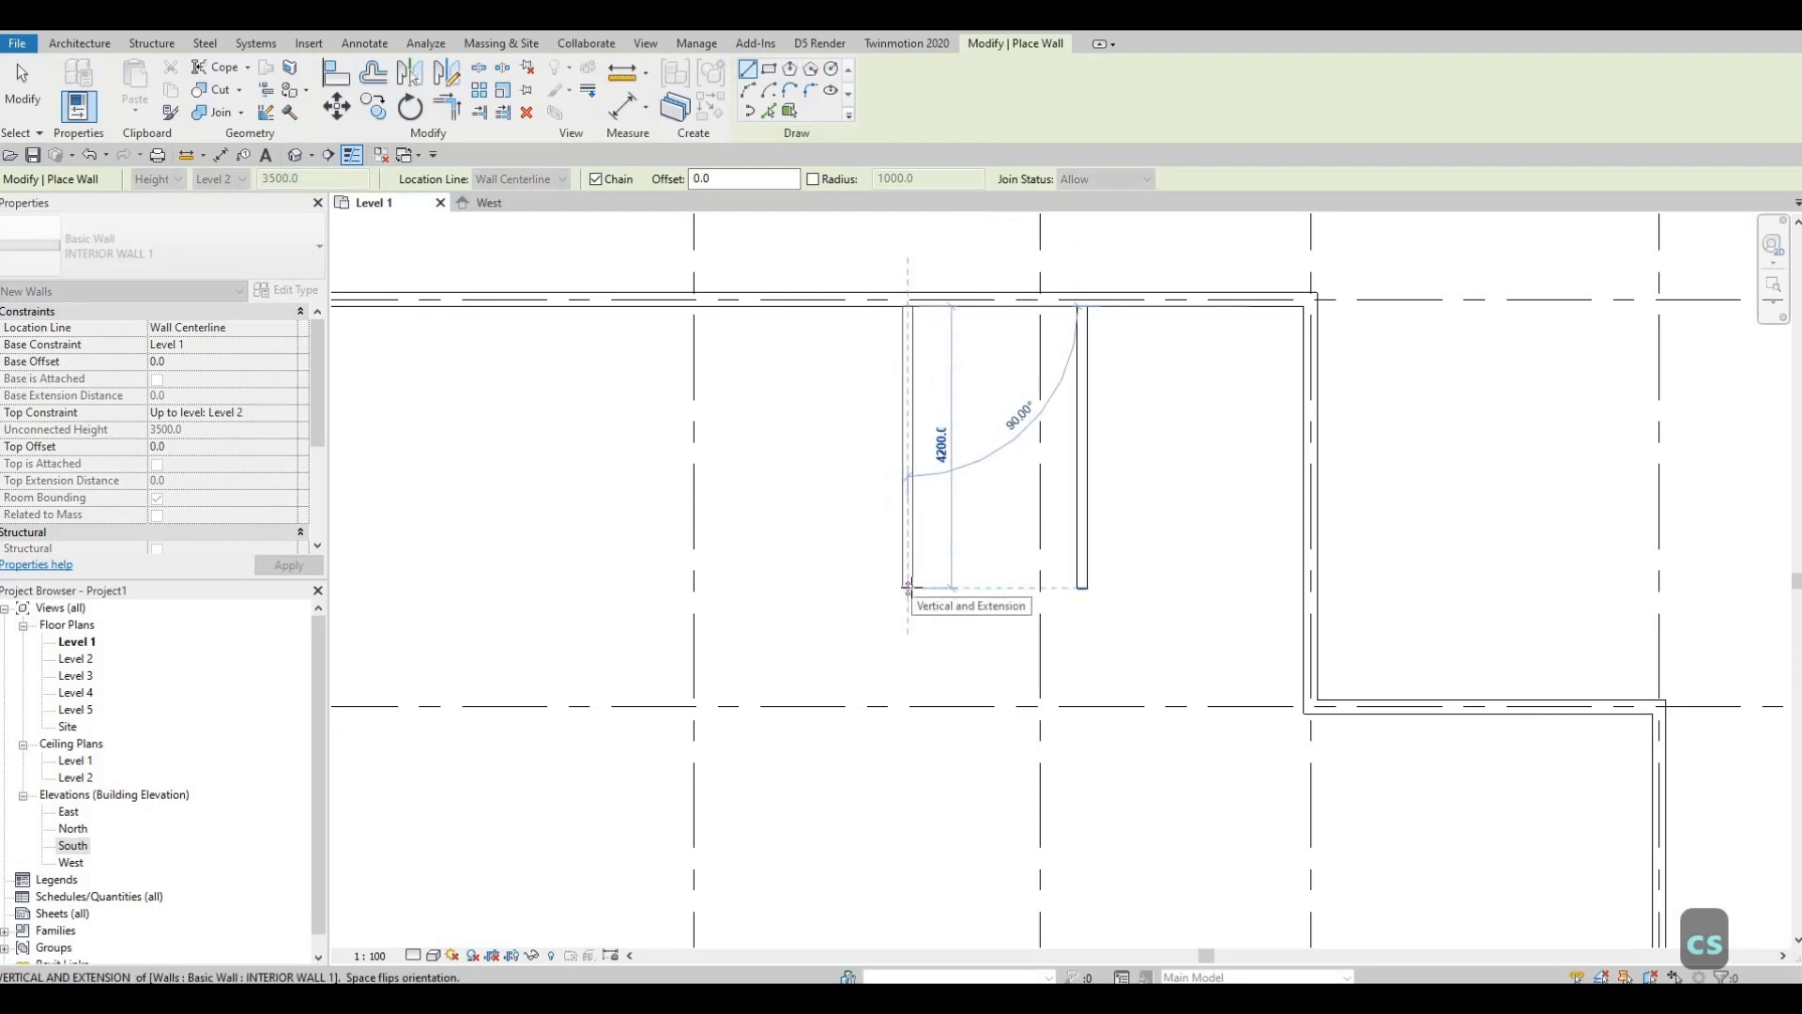
left_click(1016, 652)
key("Escape")
key("Escape")
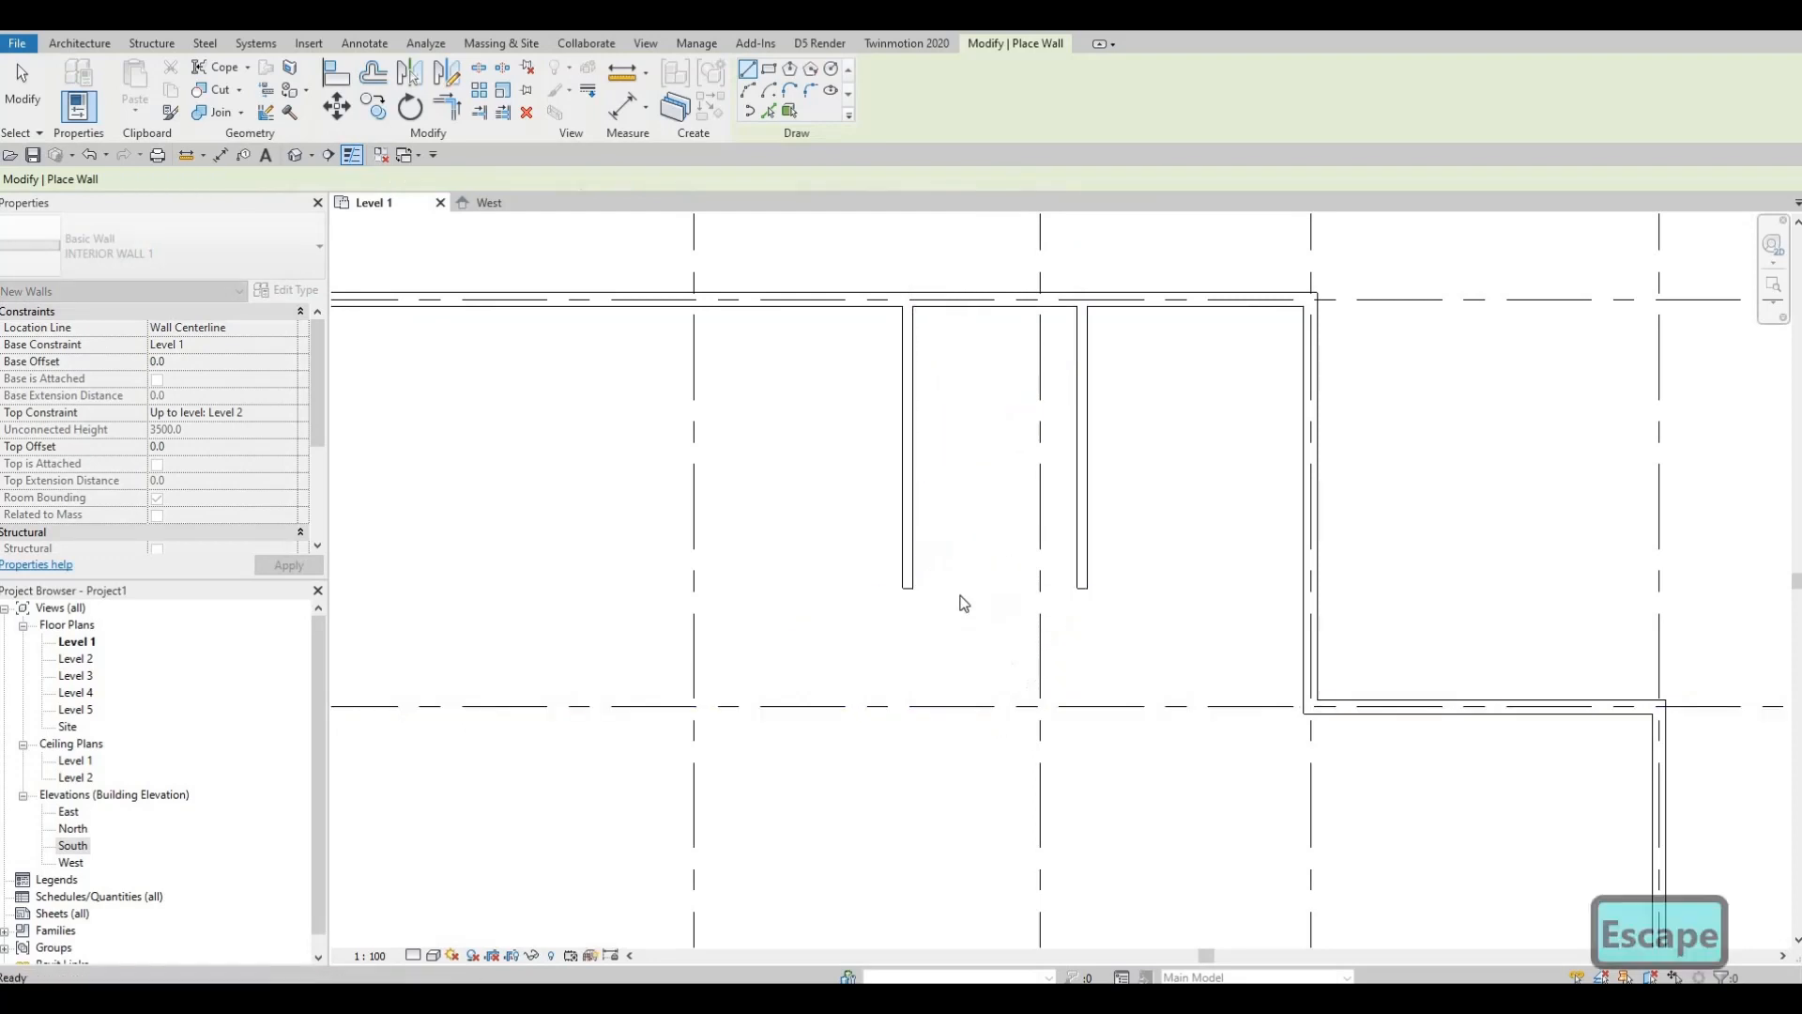
Step: Change the new partition's temporary dimension from 2600 to 3085 to move it, then reselect it
left_click(907, 511)
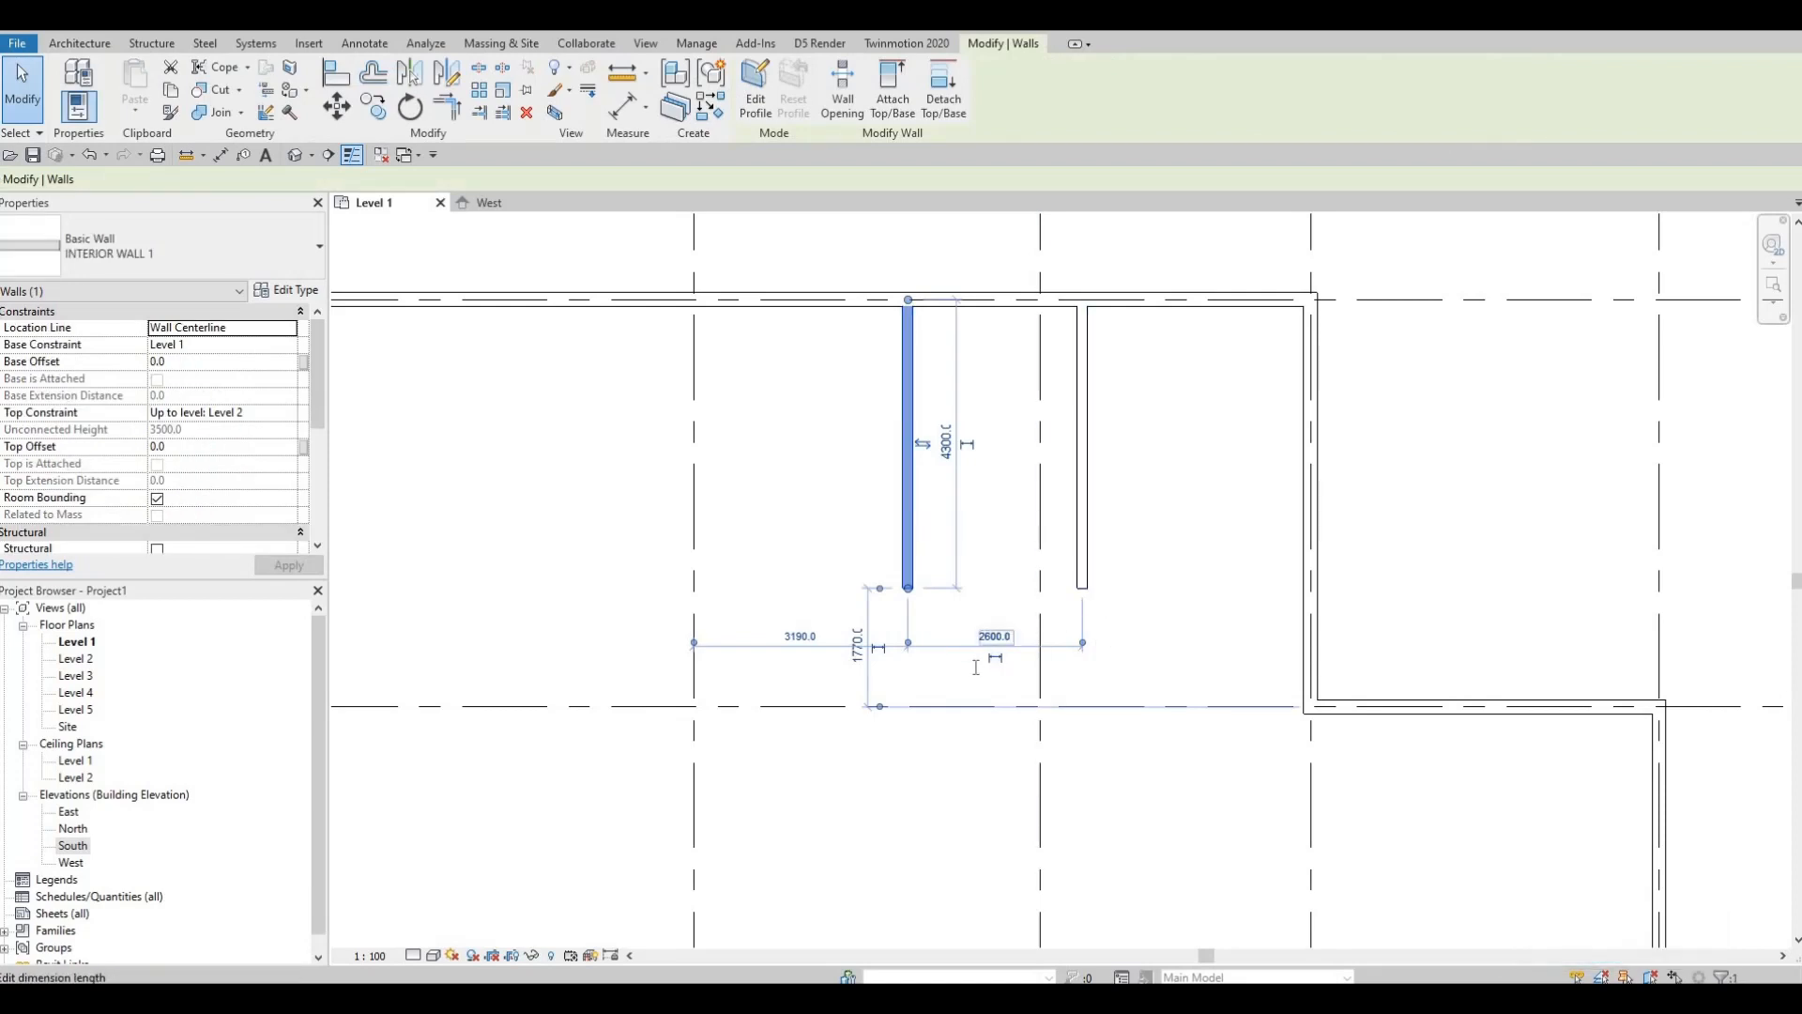
left_click(997, 640)
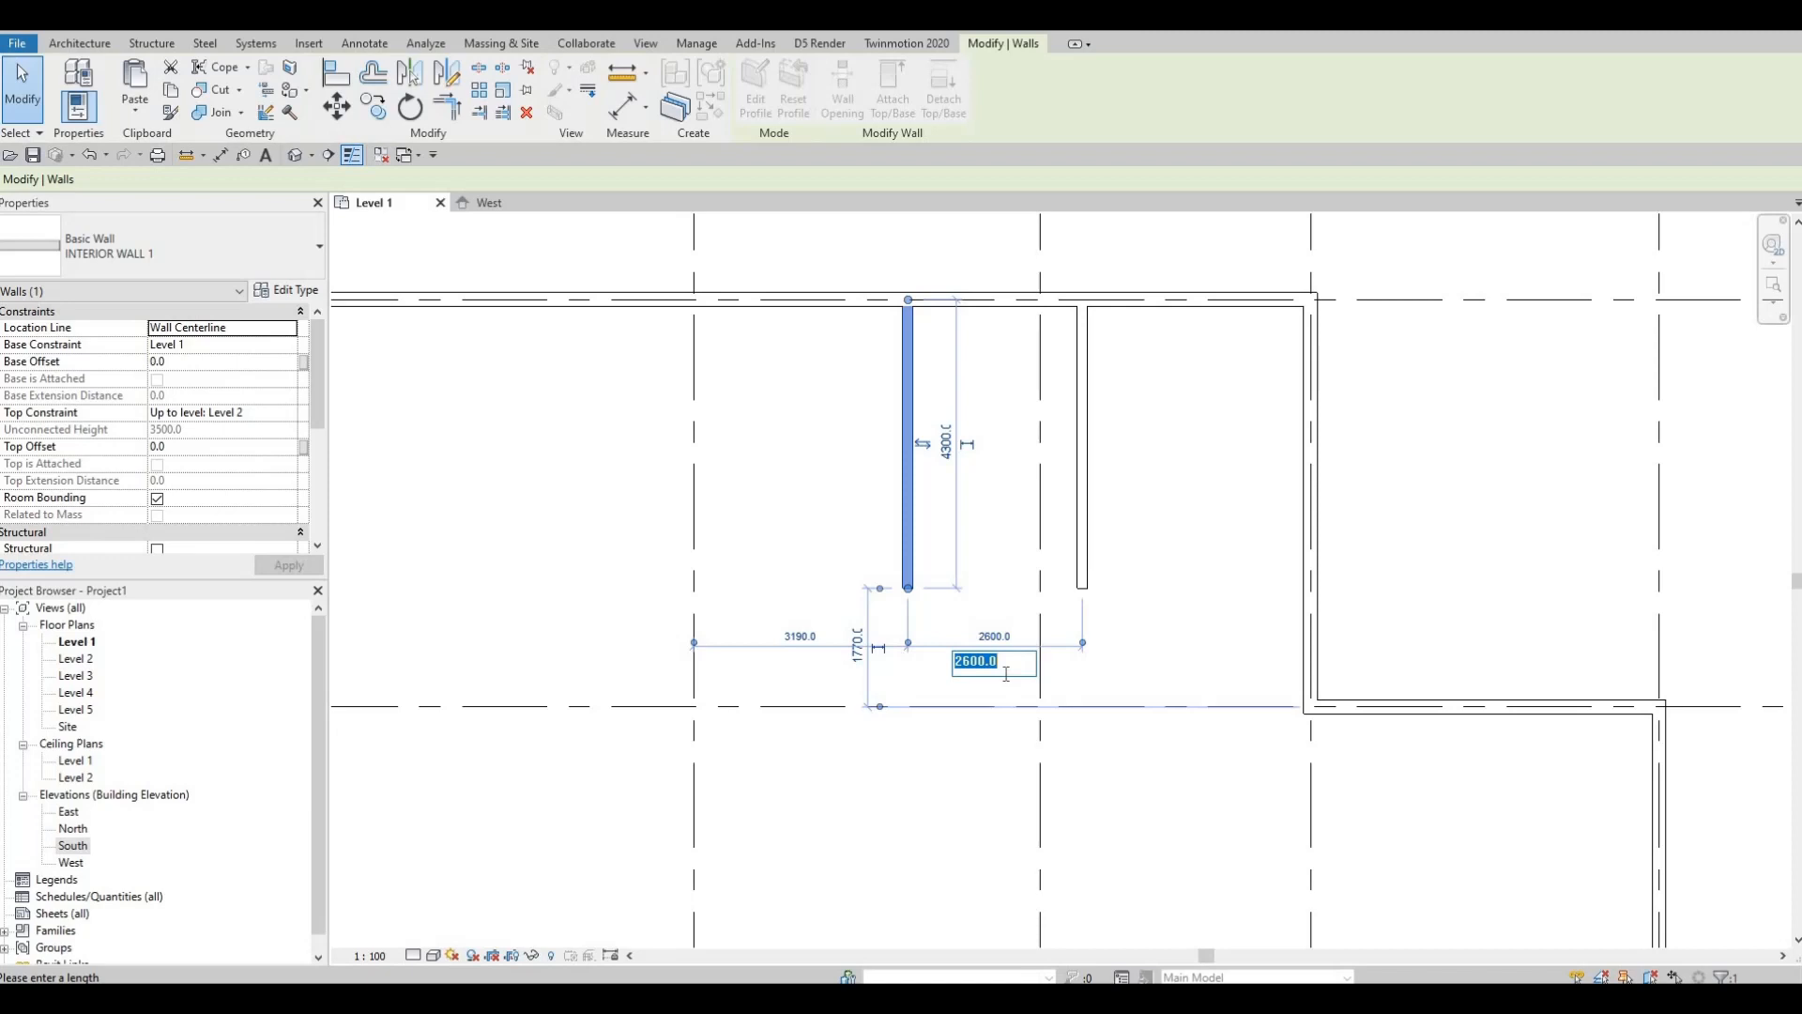
type("3085")
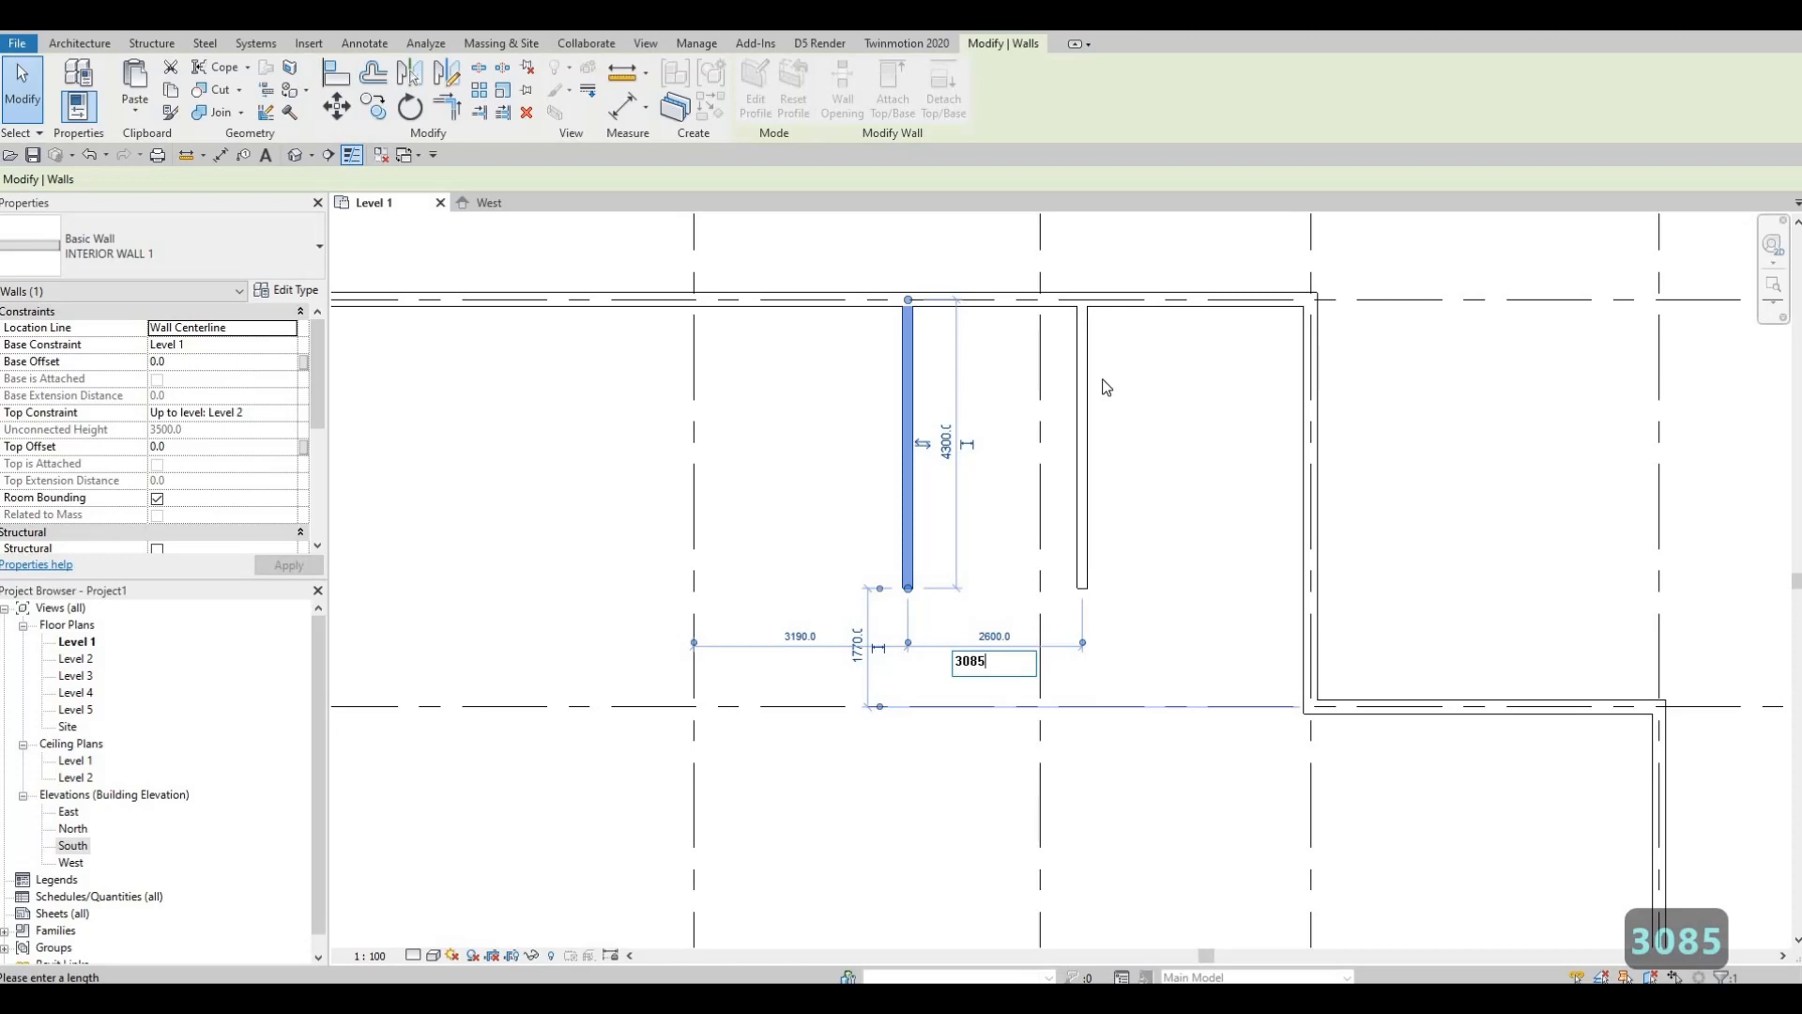
key("Return")
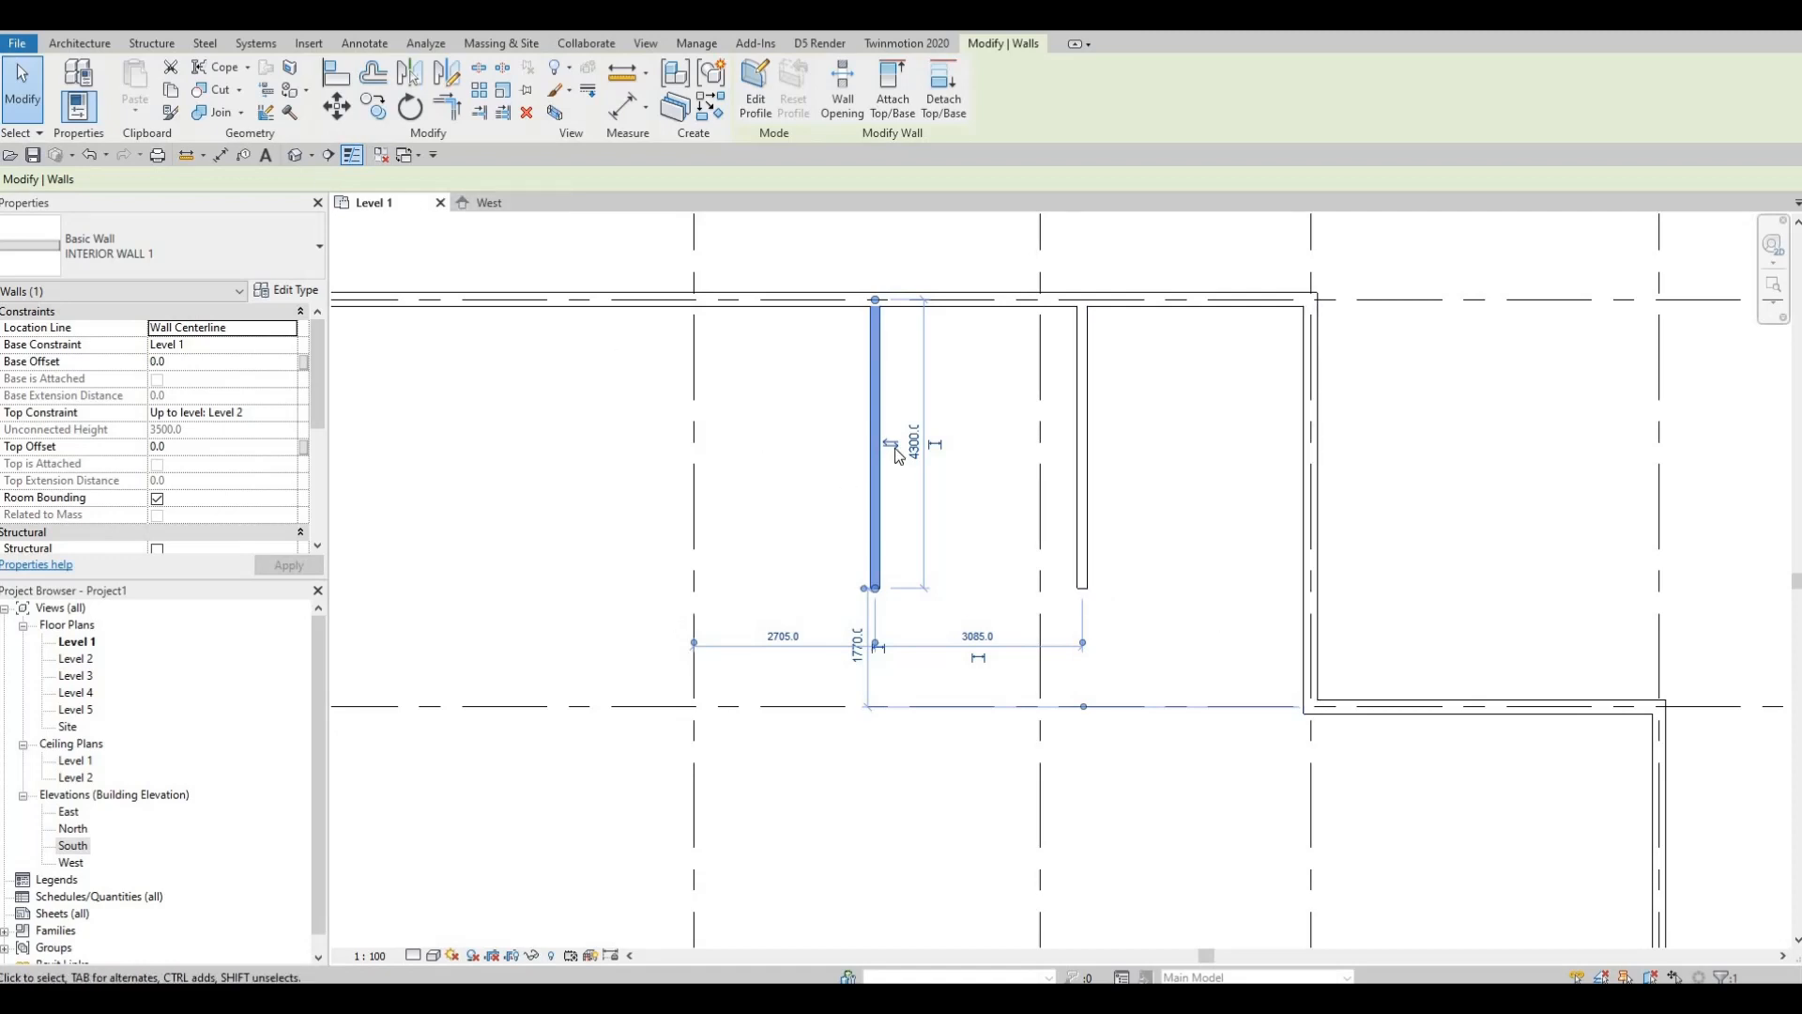
key("Escape")
key("Escape")
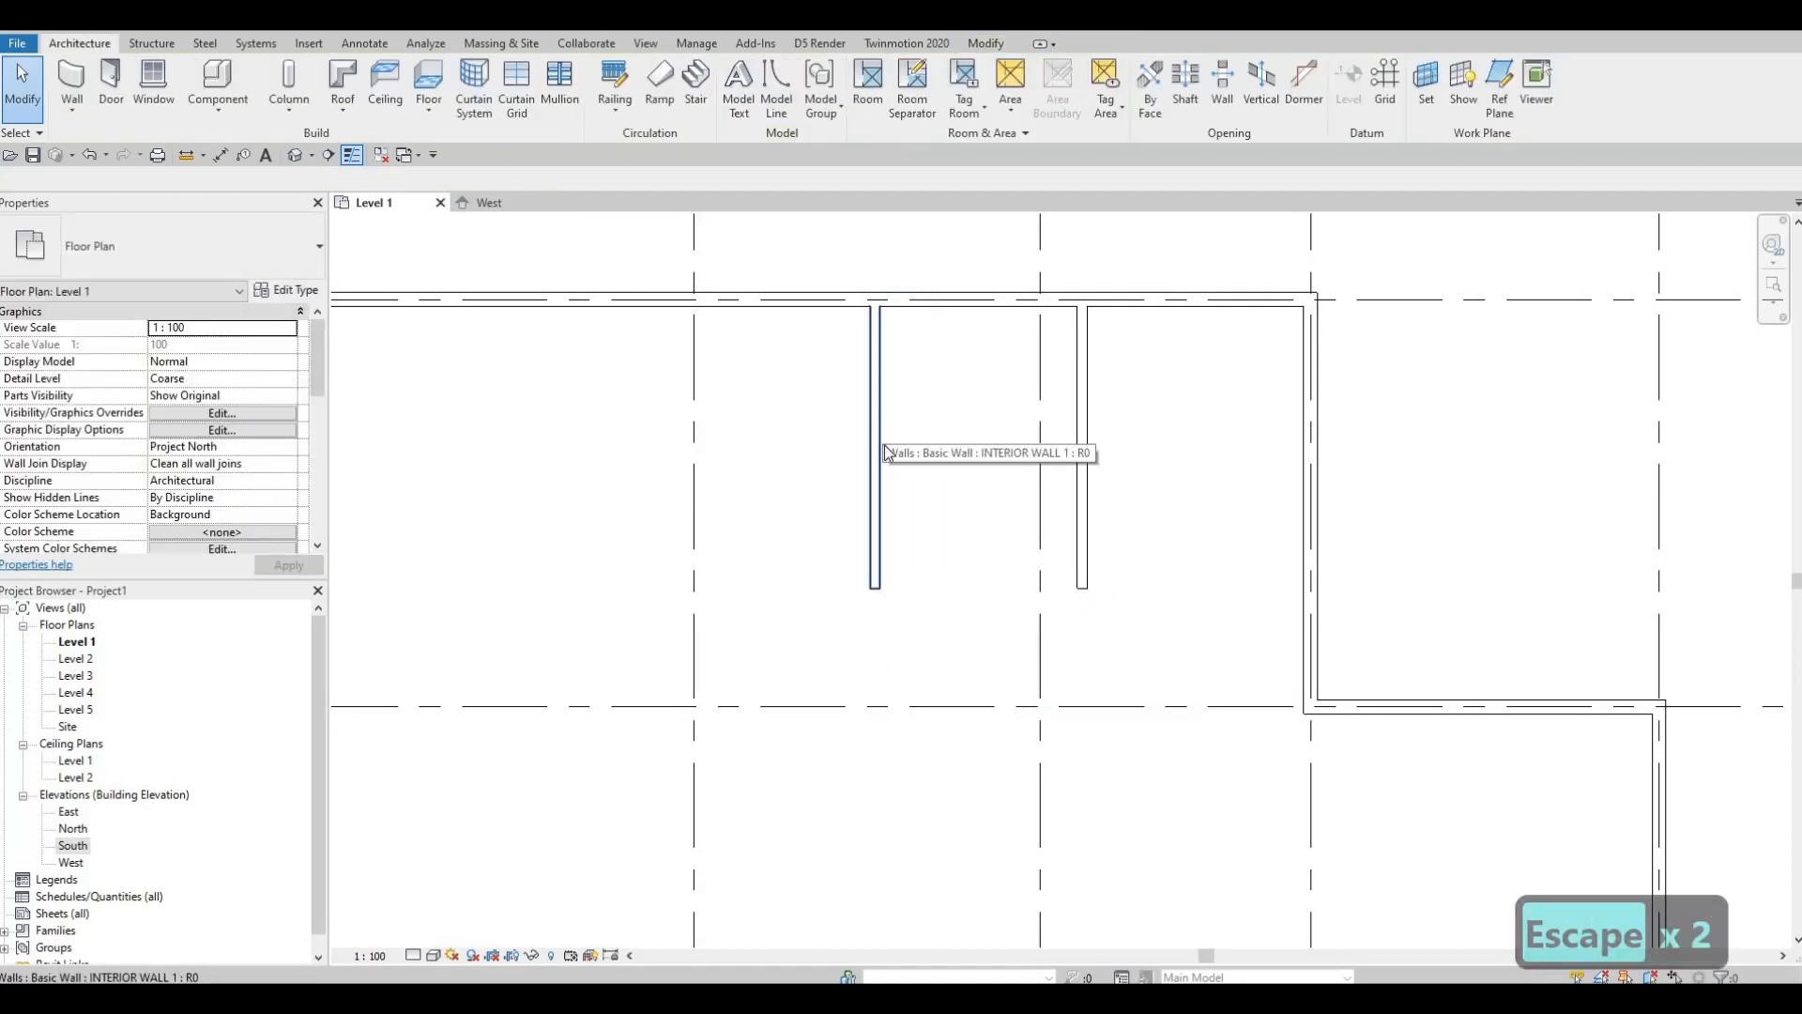
left_click(886, 453)
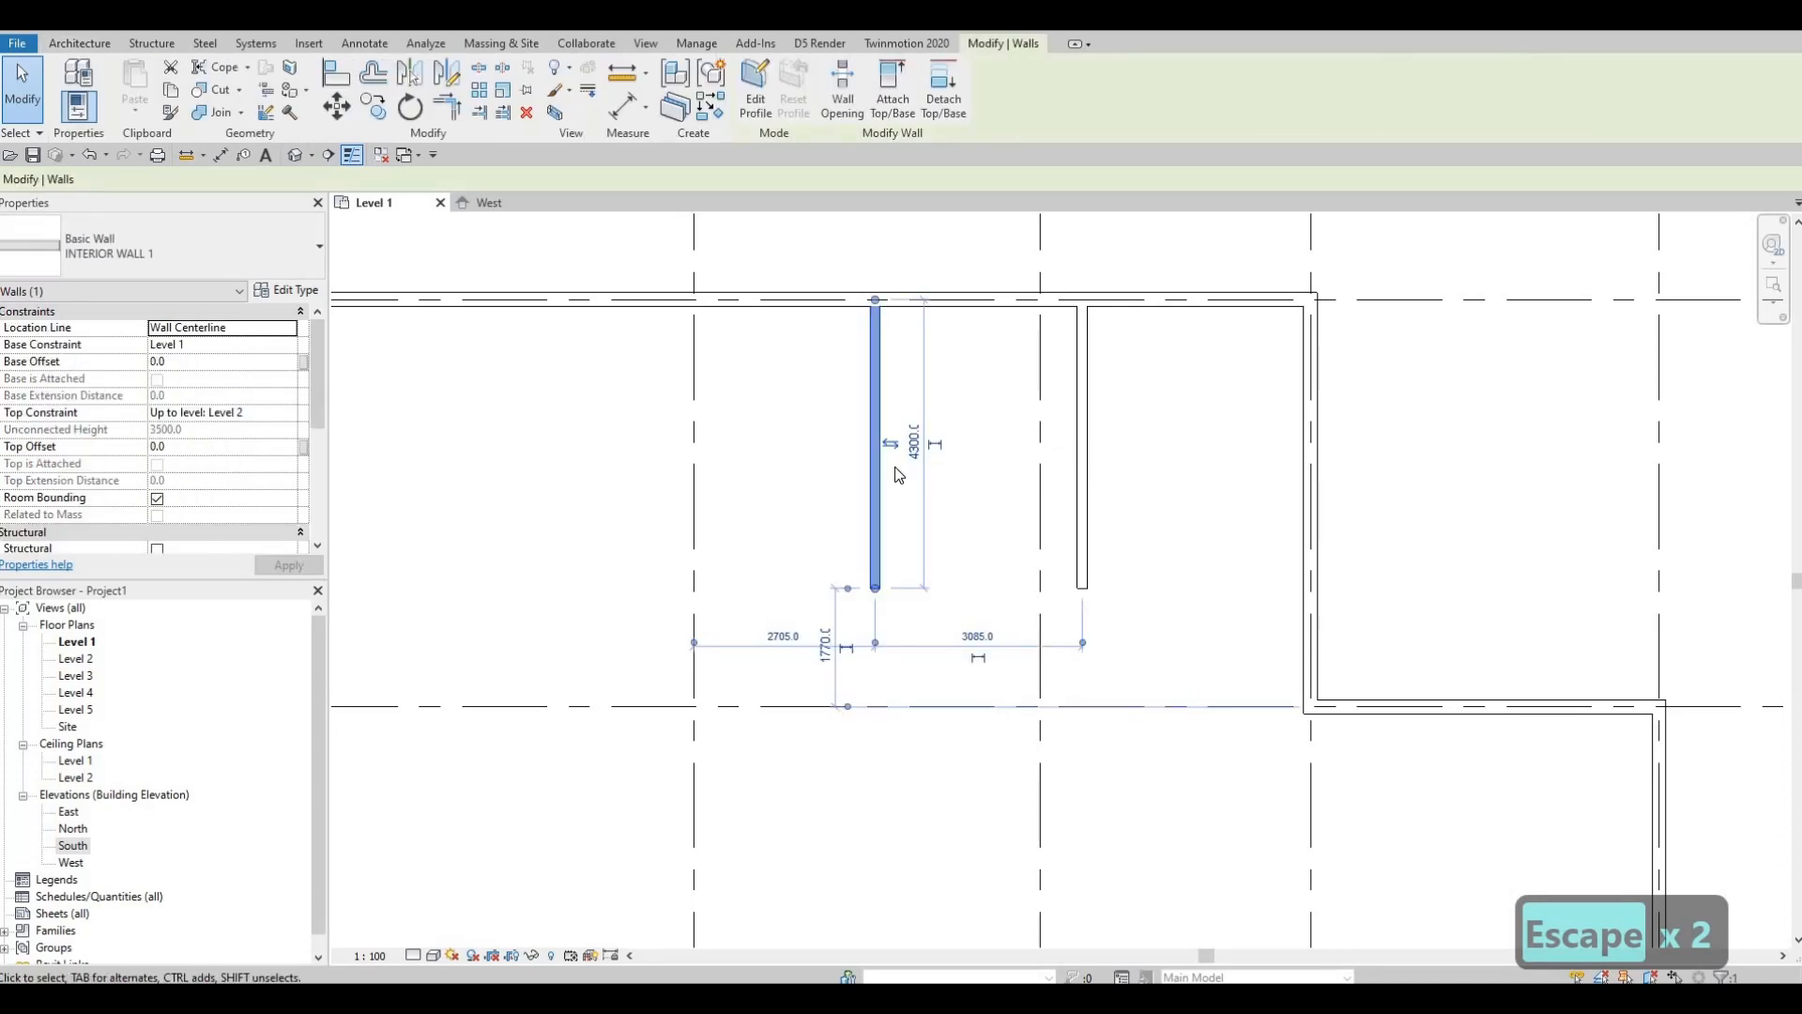
Step: Draw a 12100 mm horizontal interior wall westward from the right exterior wall using CS
key("c")
key("s")
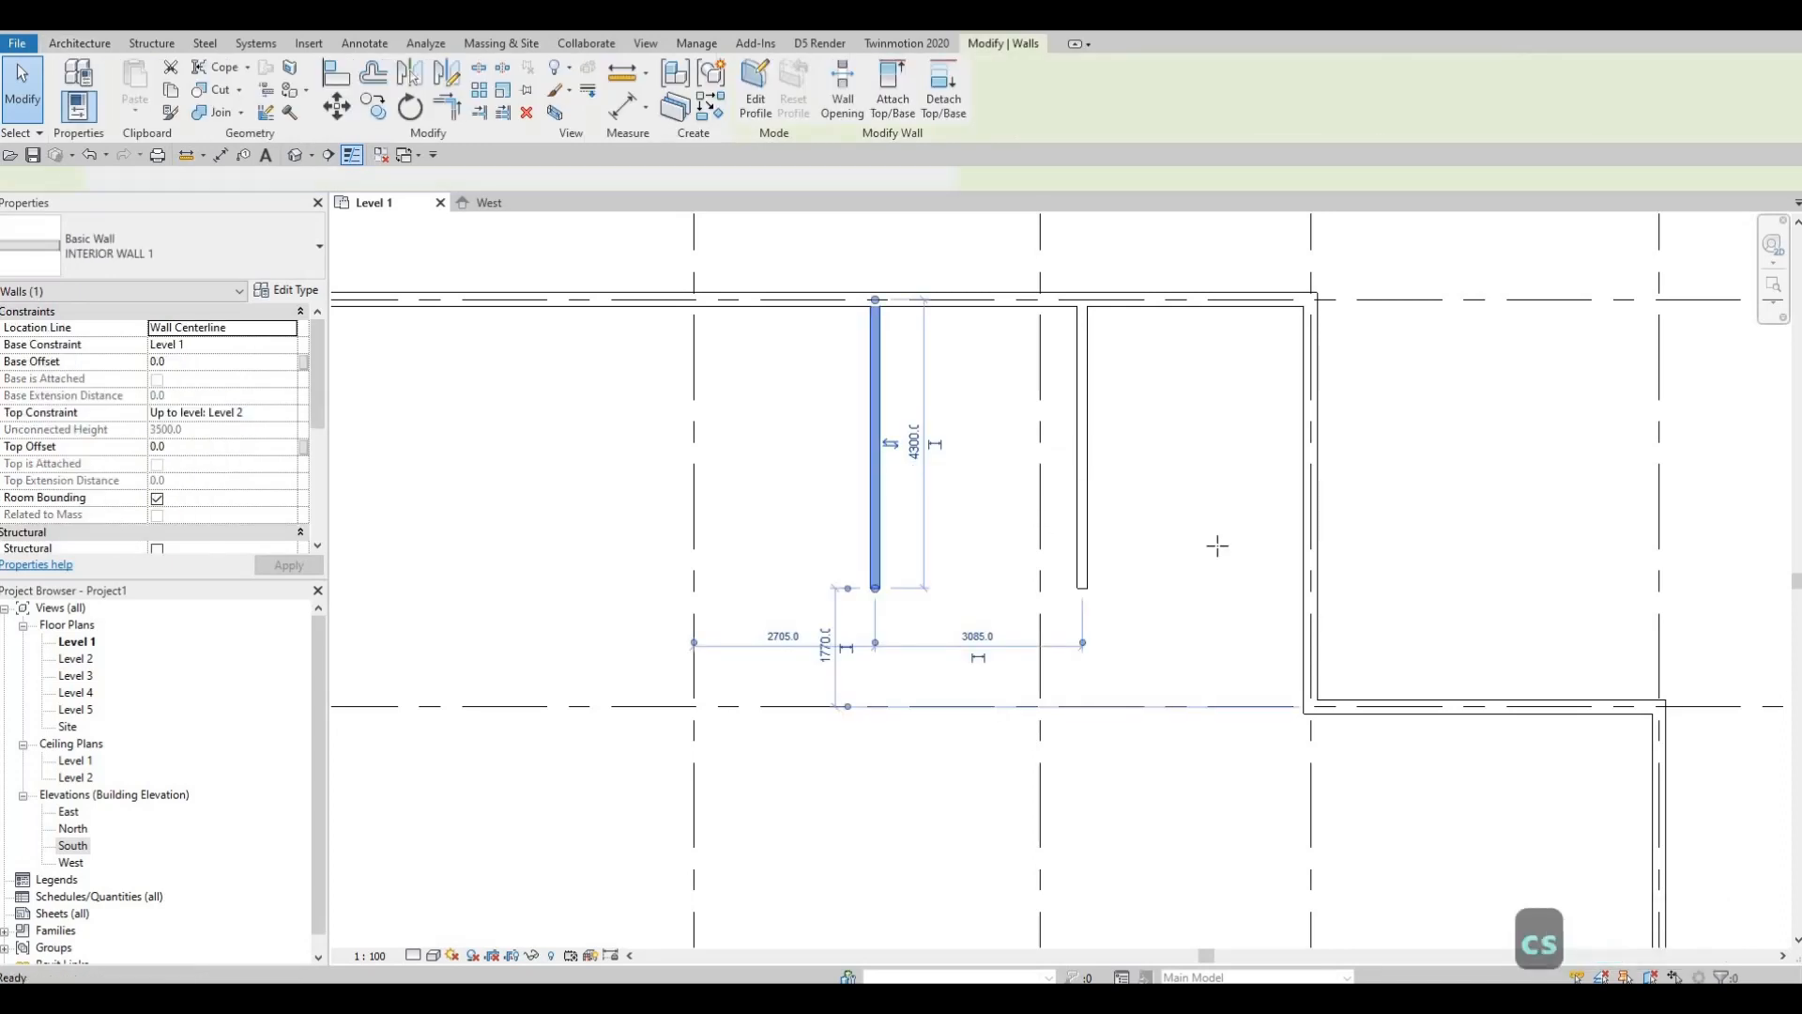
left_click(1311, 587)
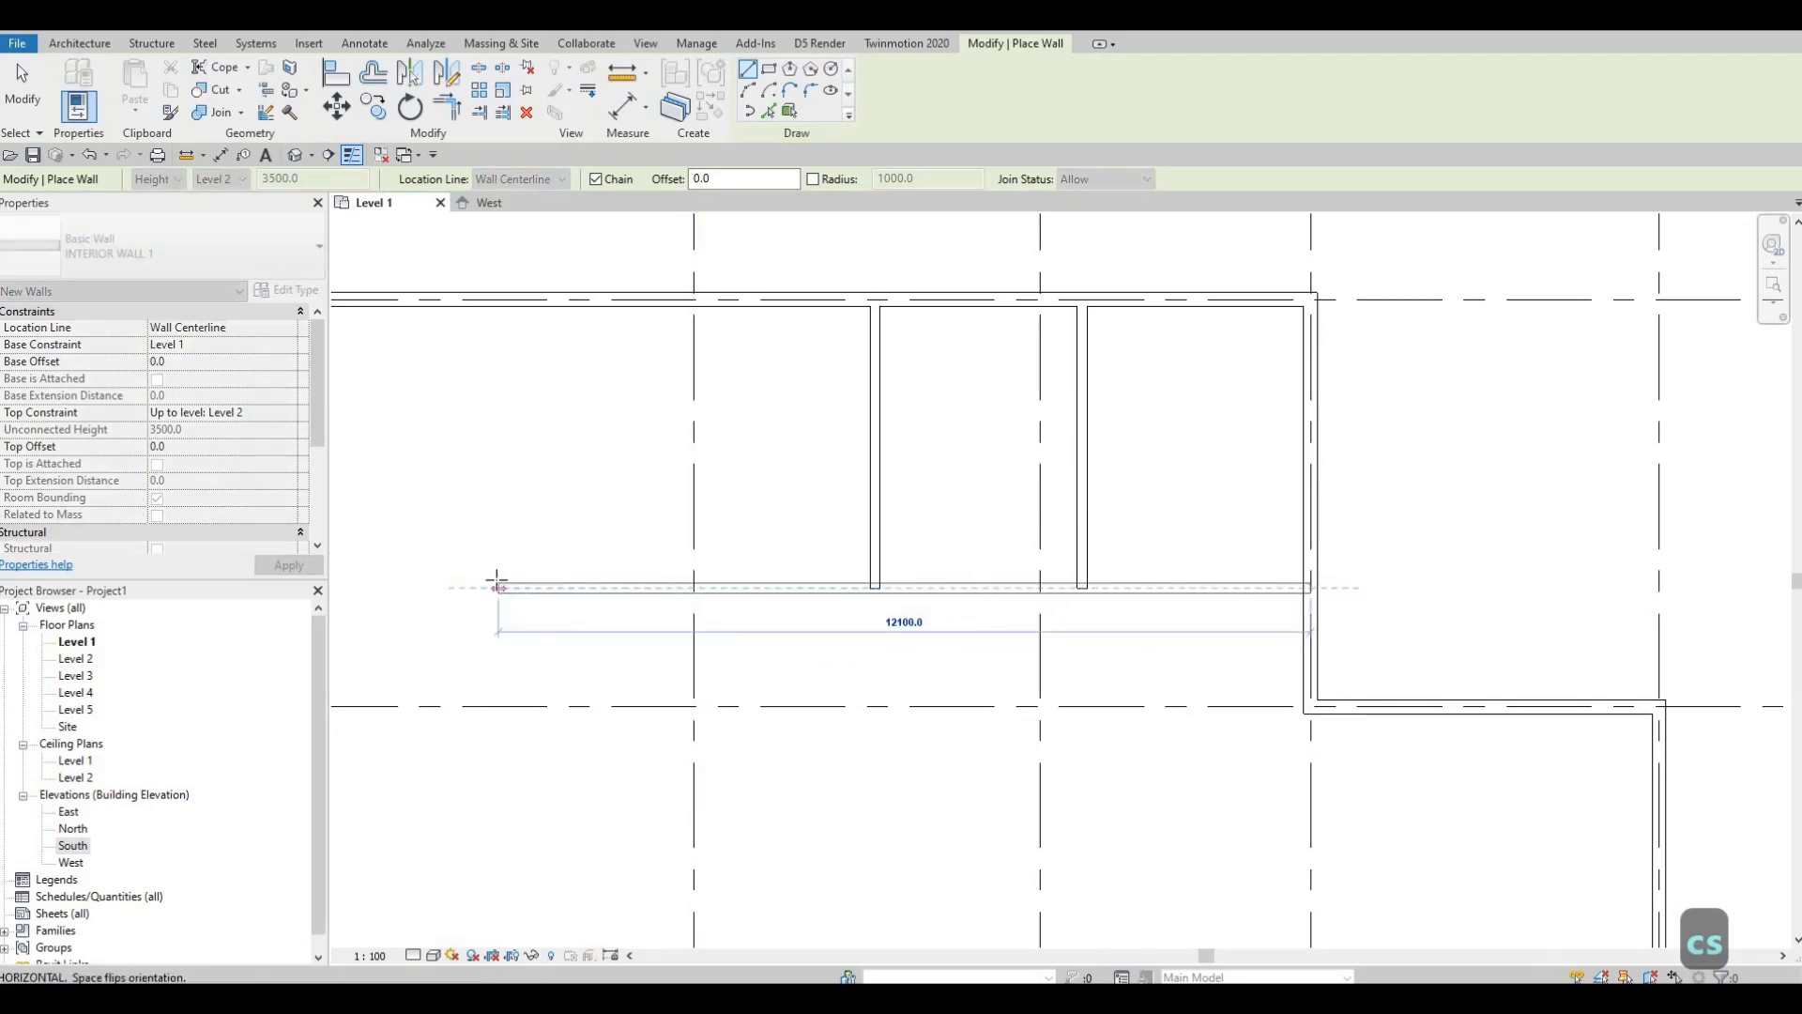
left_click(498, 589)
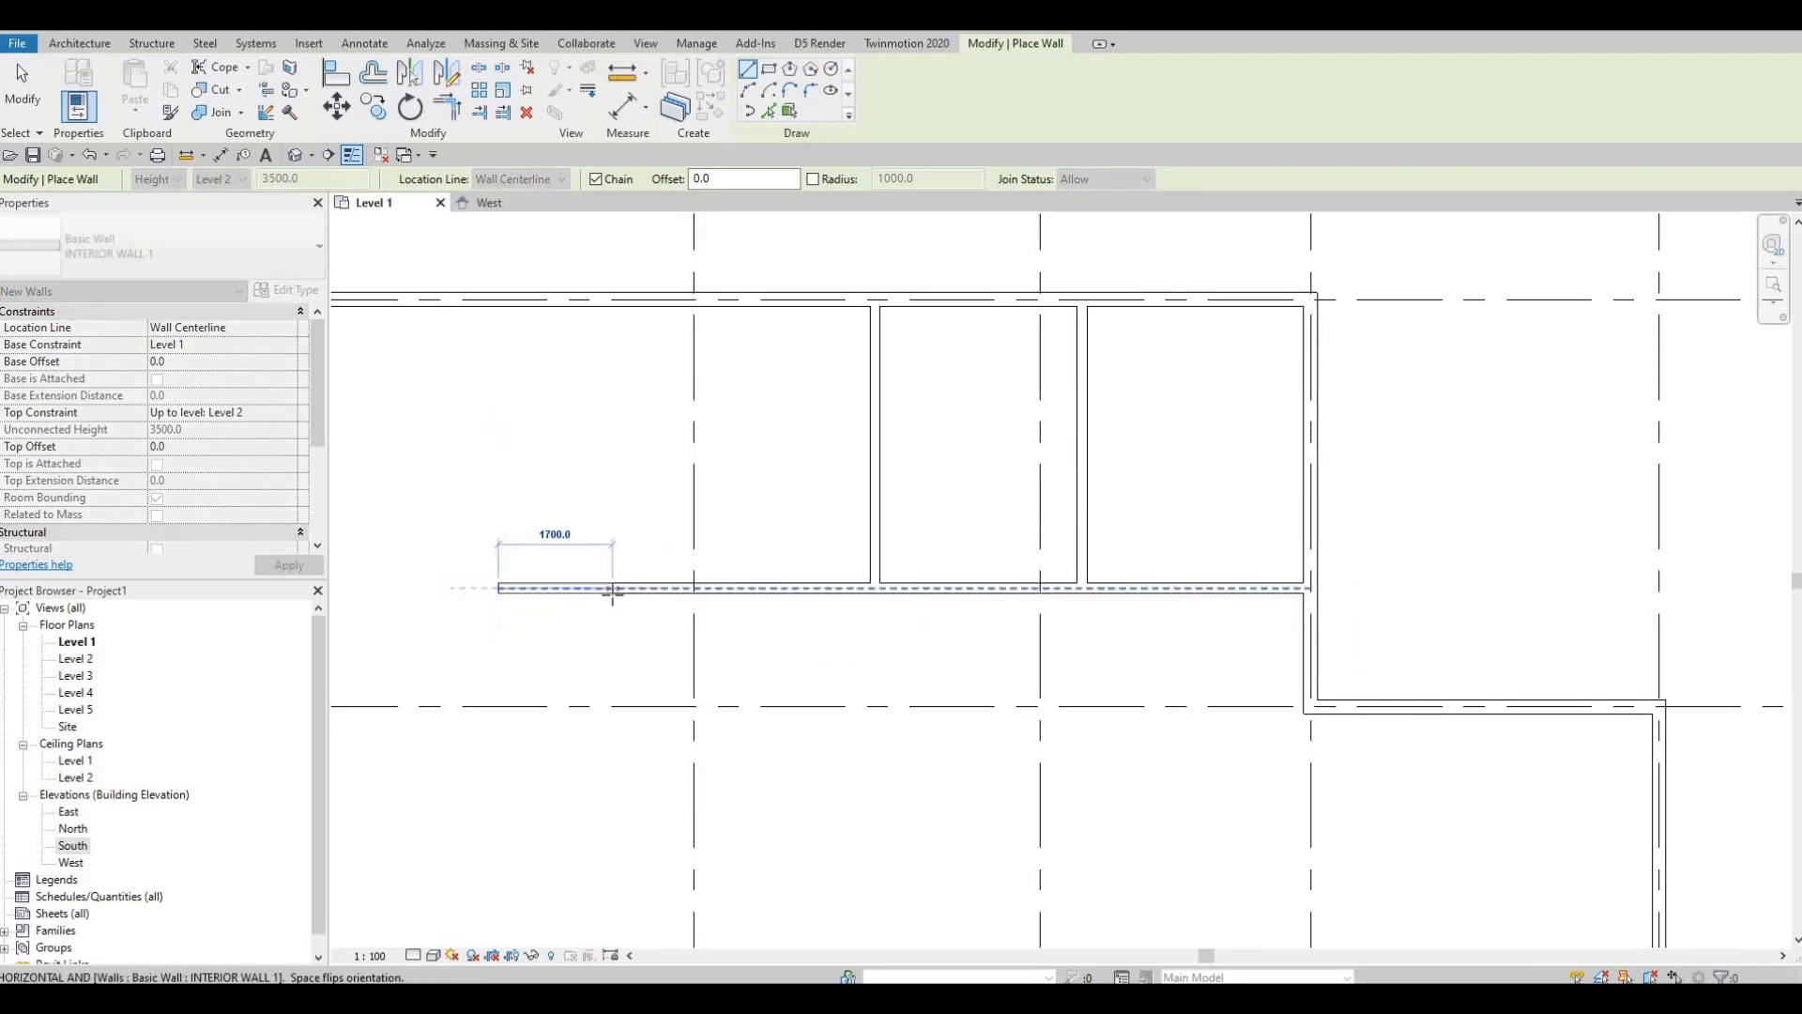
key("Escape")
key("Escape")
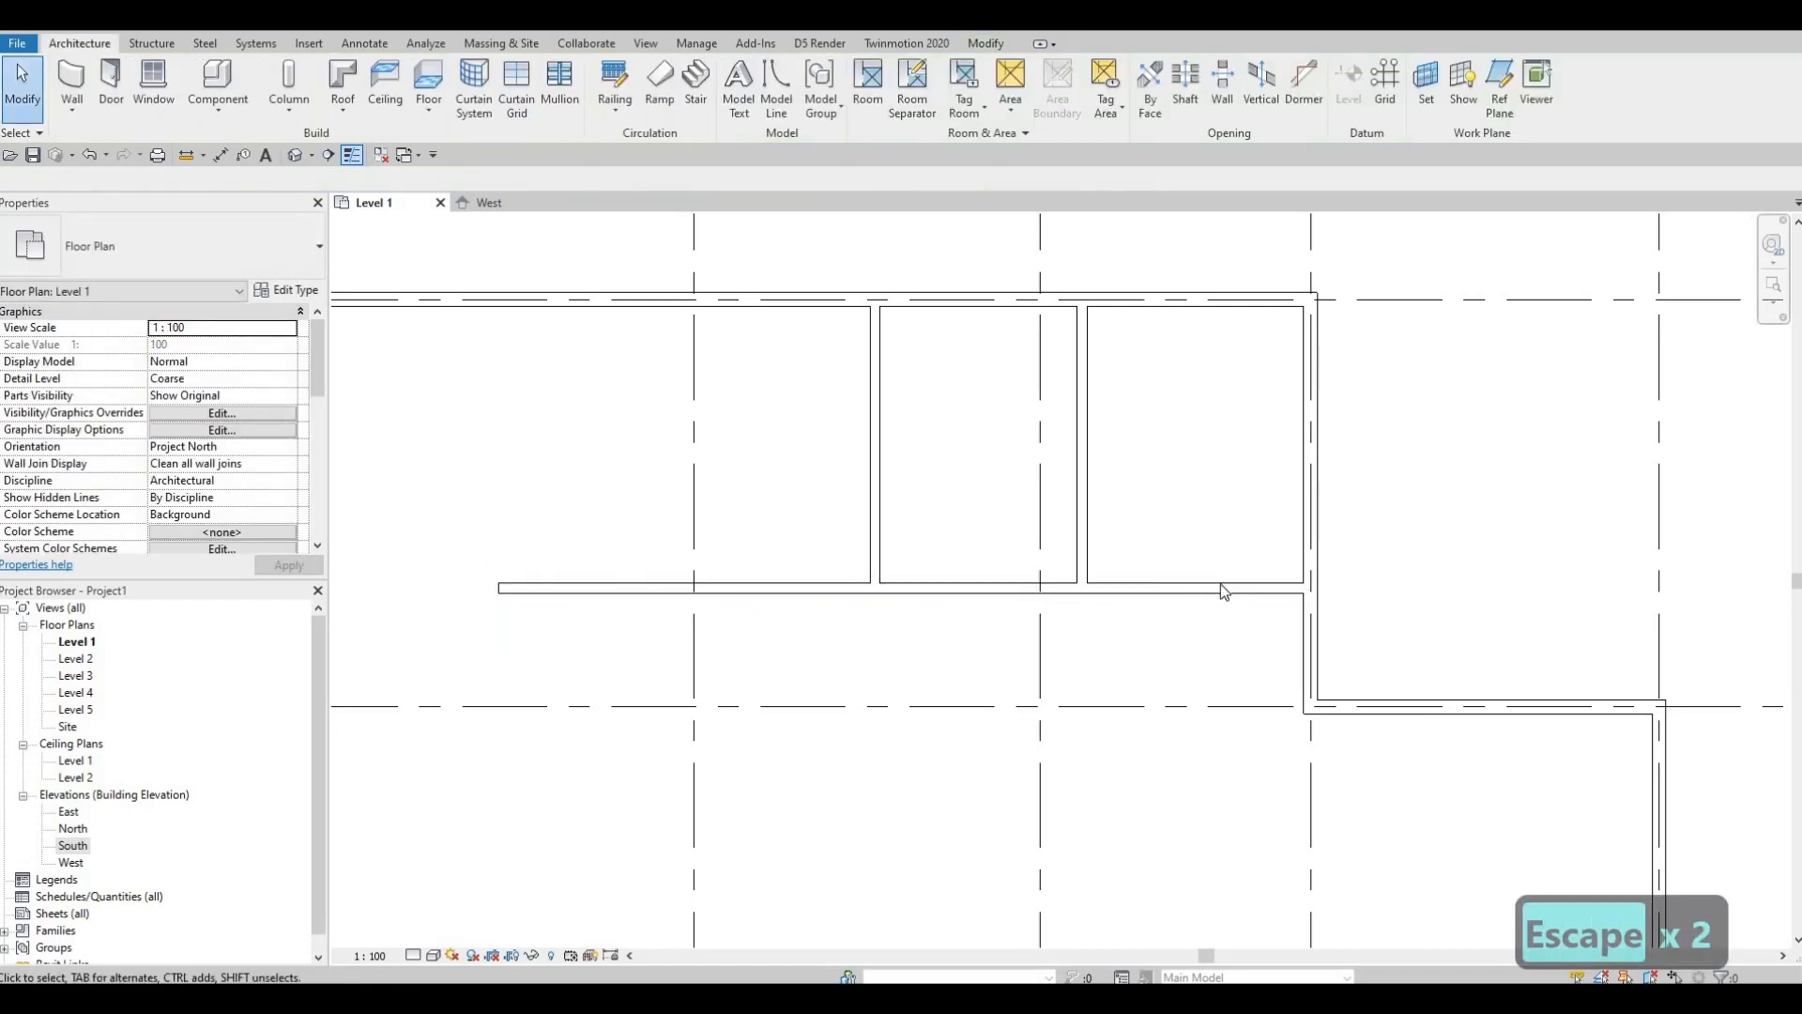
Step: Change the horizontal wall's 4300 distance from the top exterior wall to 4460
left_click(1198, 590)
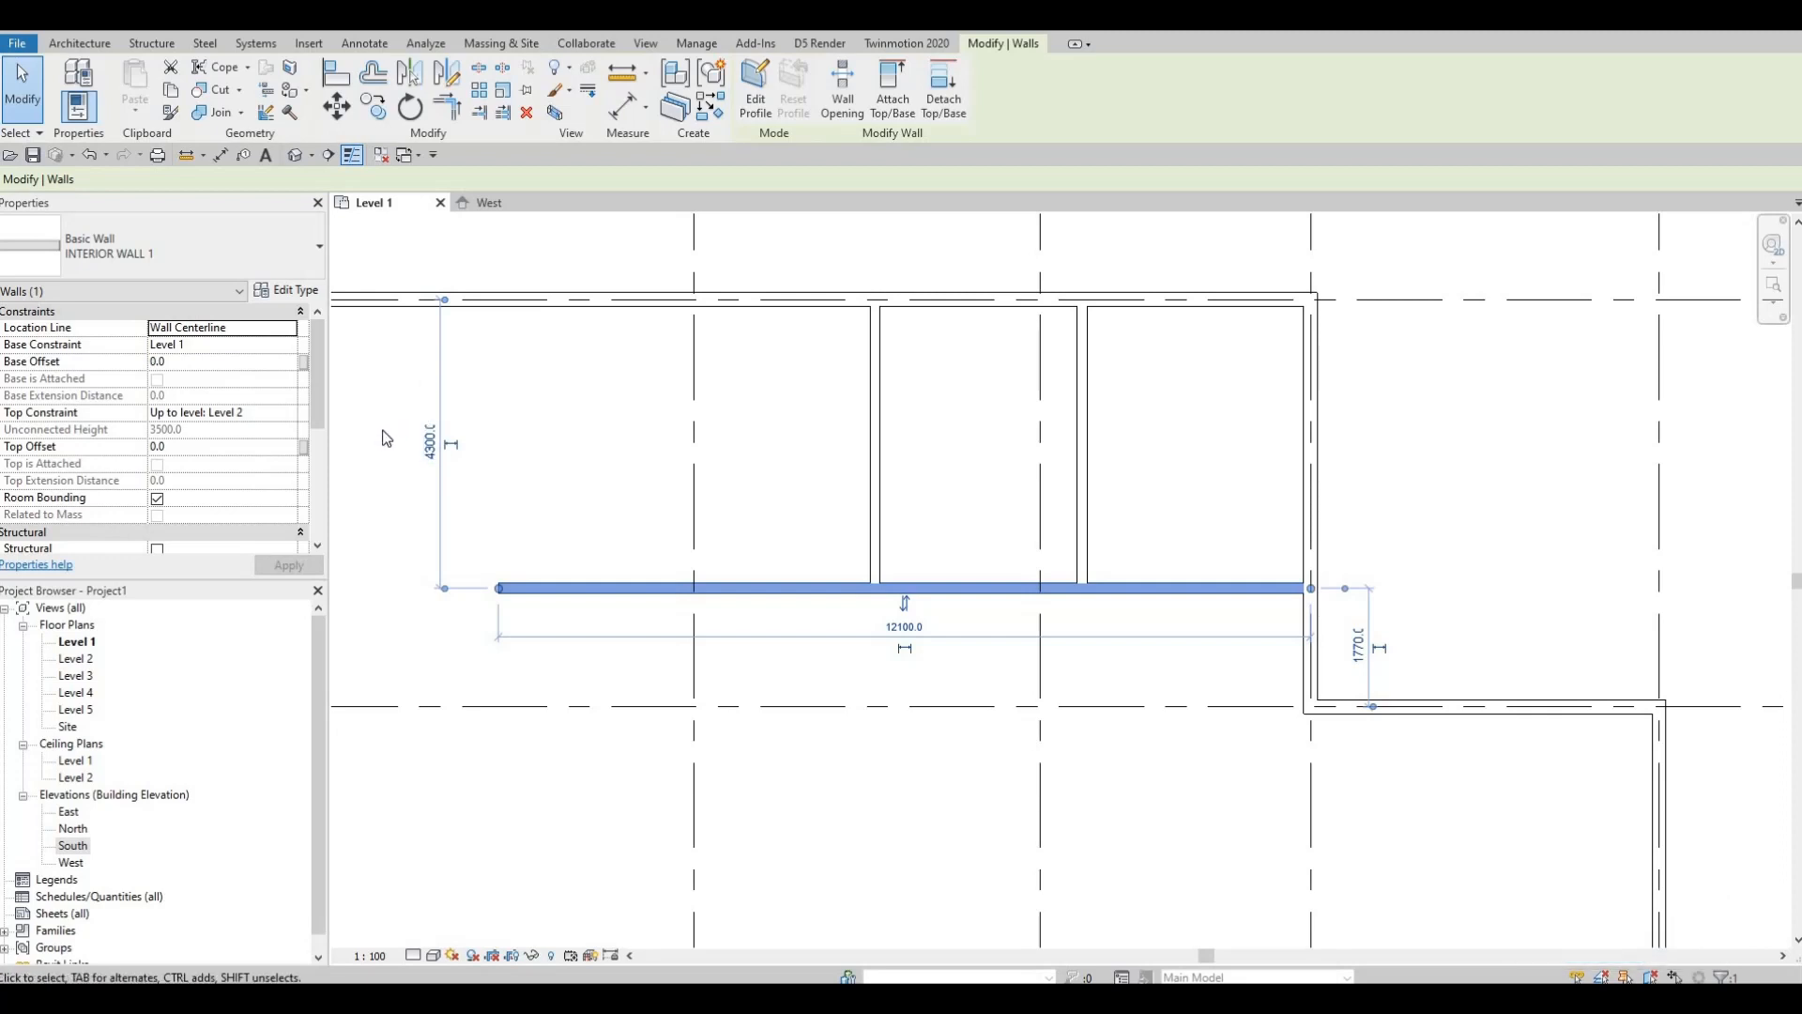
scroll(431, 450, "up", 4)
left_click(480, 460)
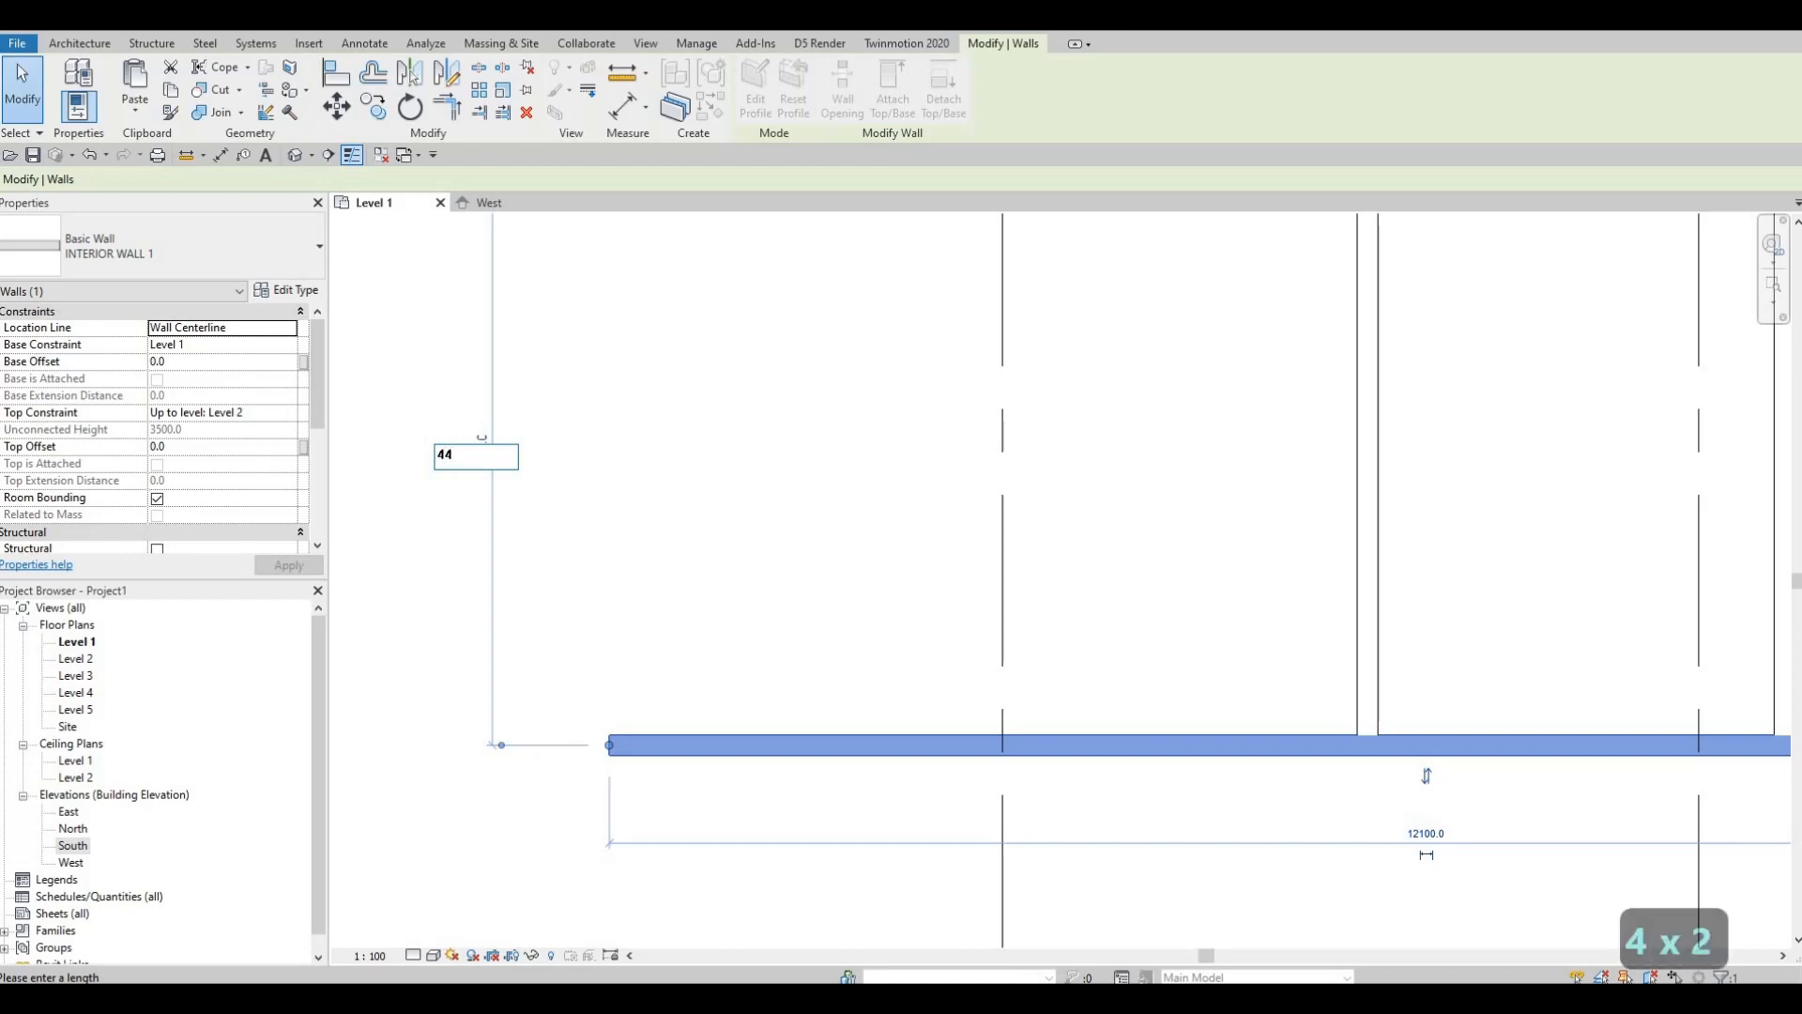
type("60")
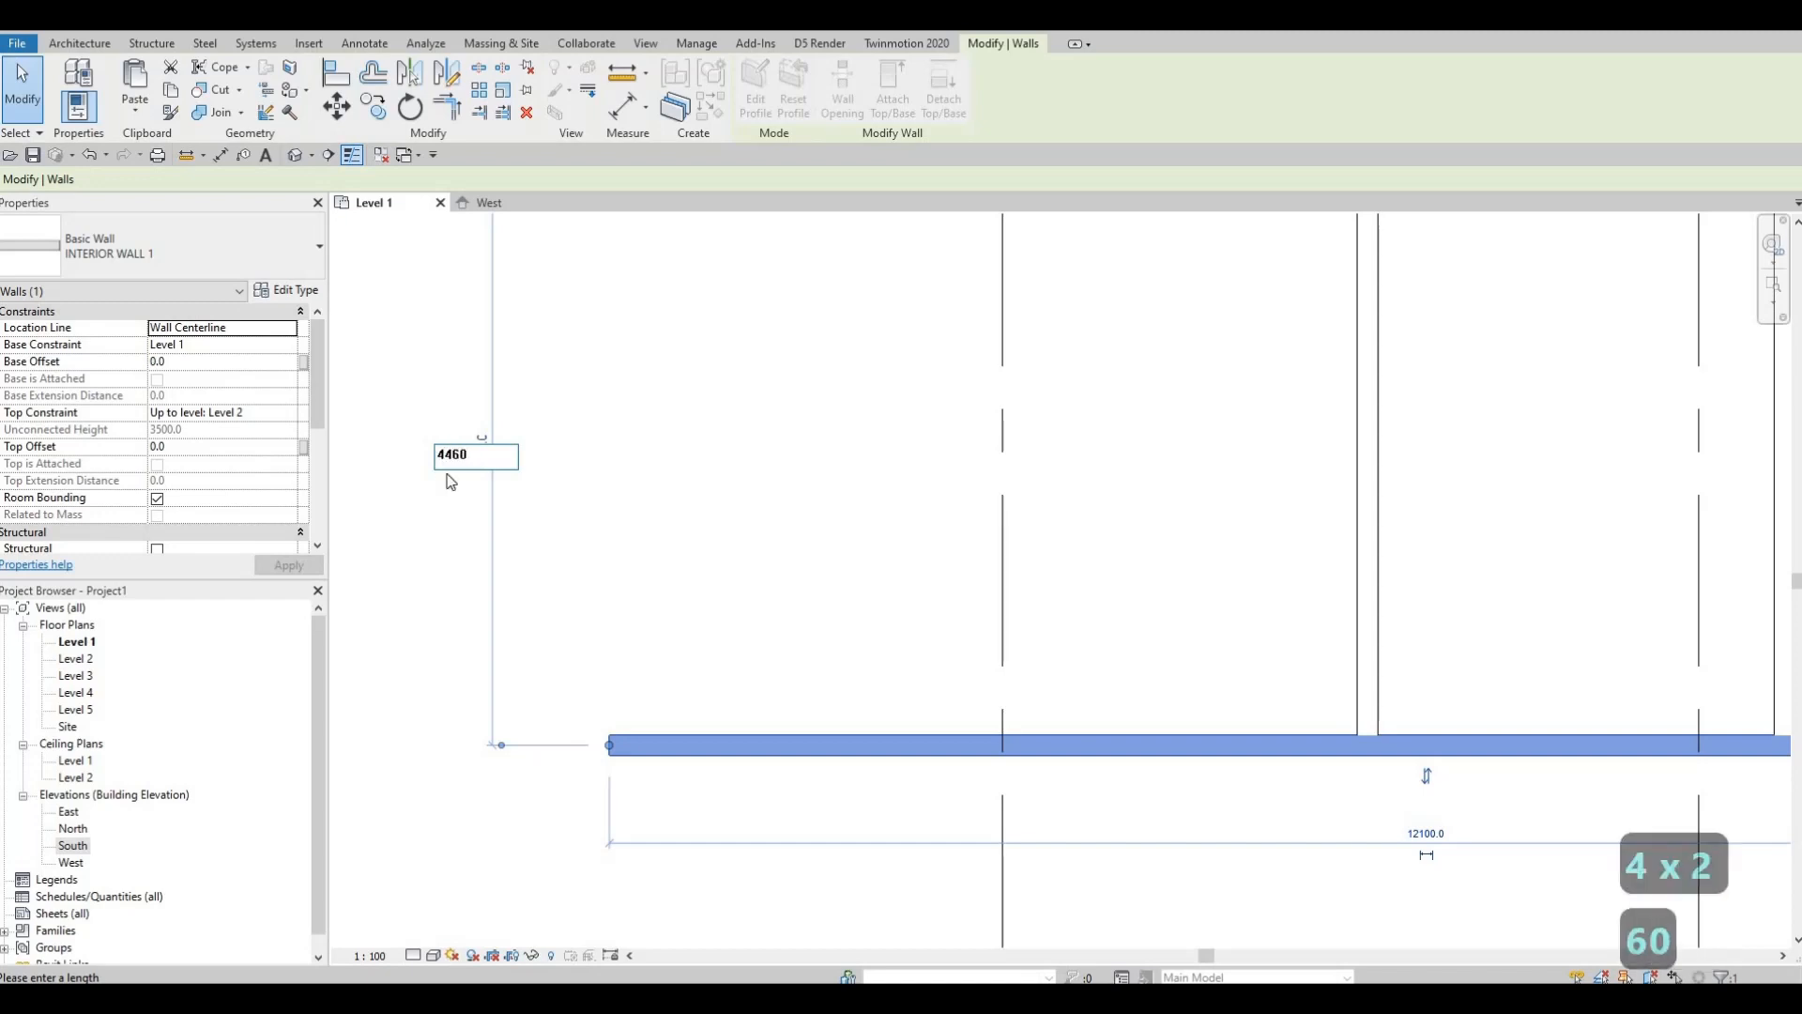
key("Return")
scroll(983, 584, "down", 2)
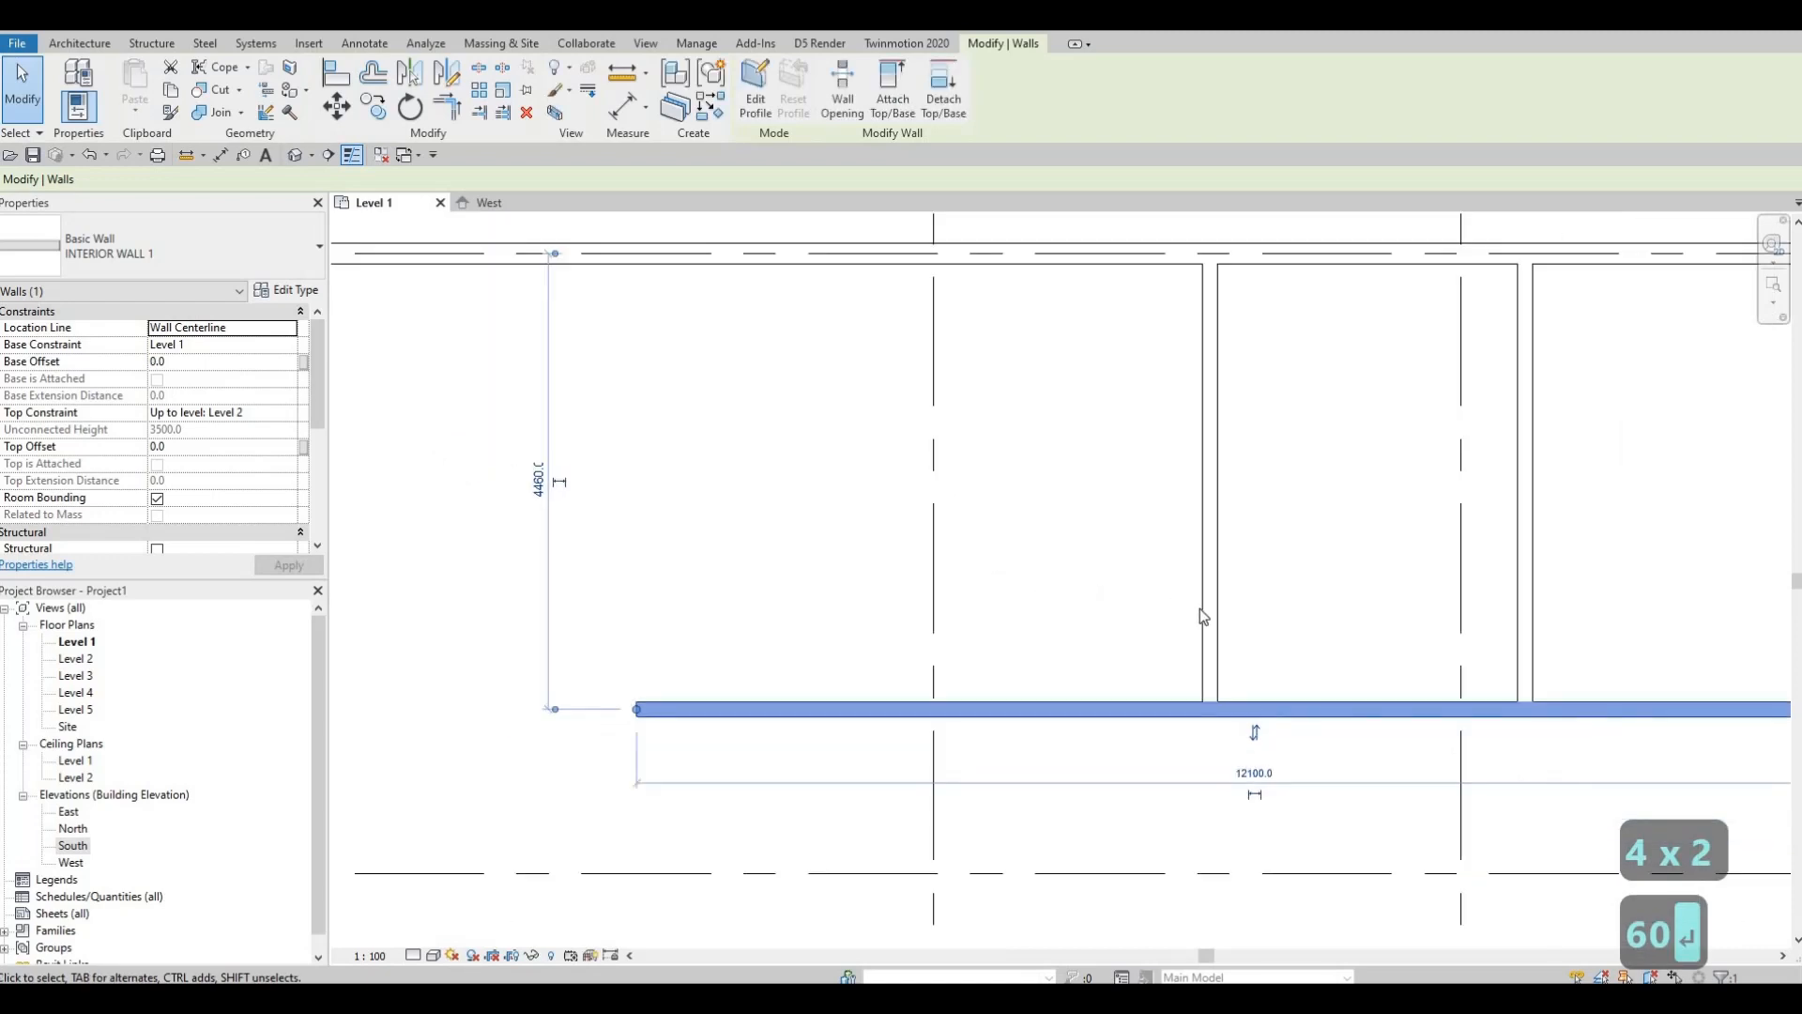
scroll(1203, 616, "down", 2)
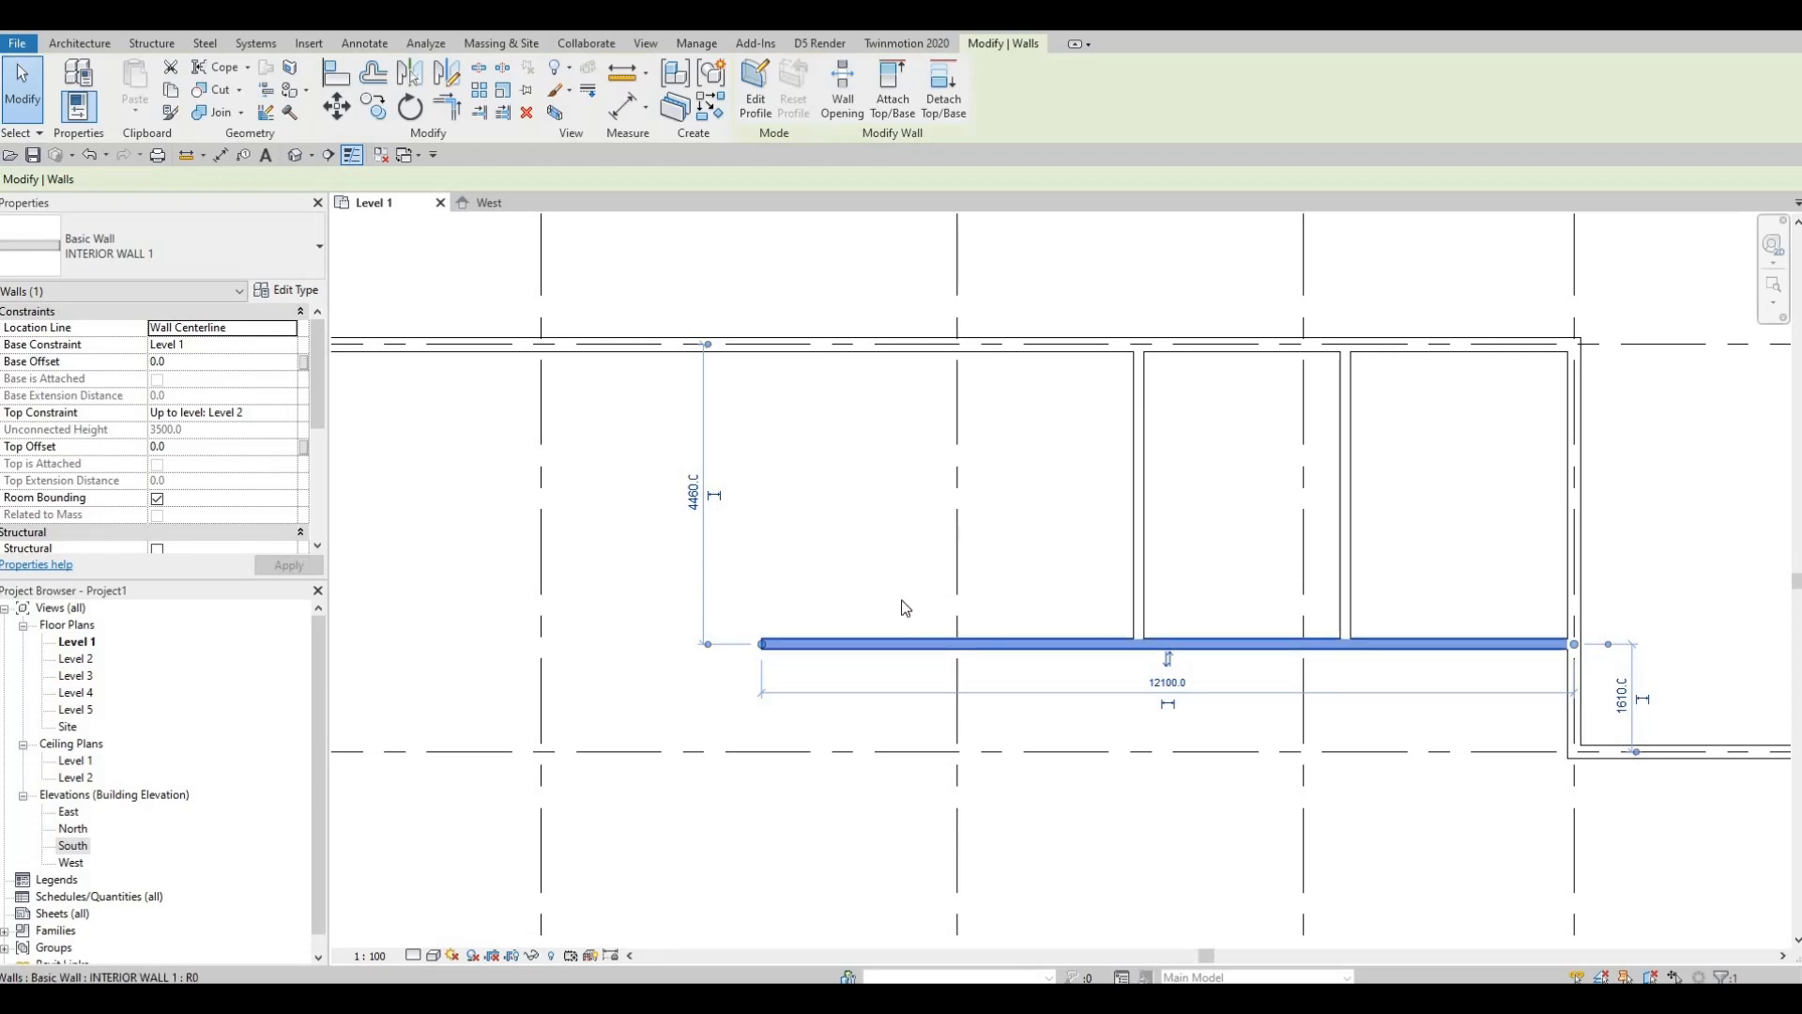
middle_click_drag(900, 616, 1011, 597)
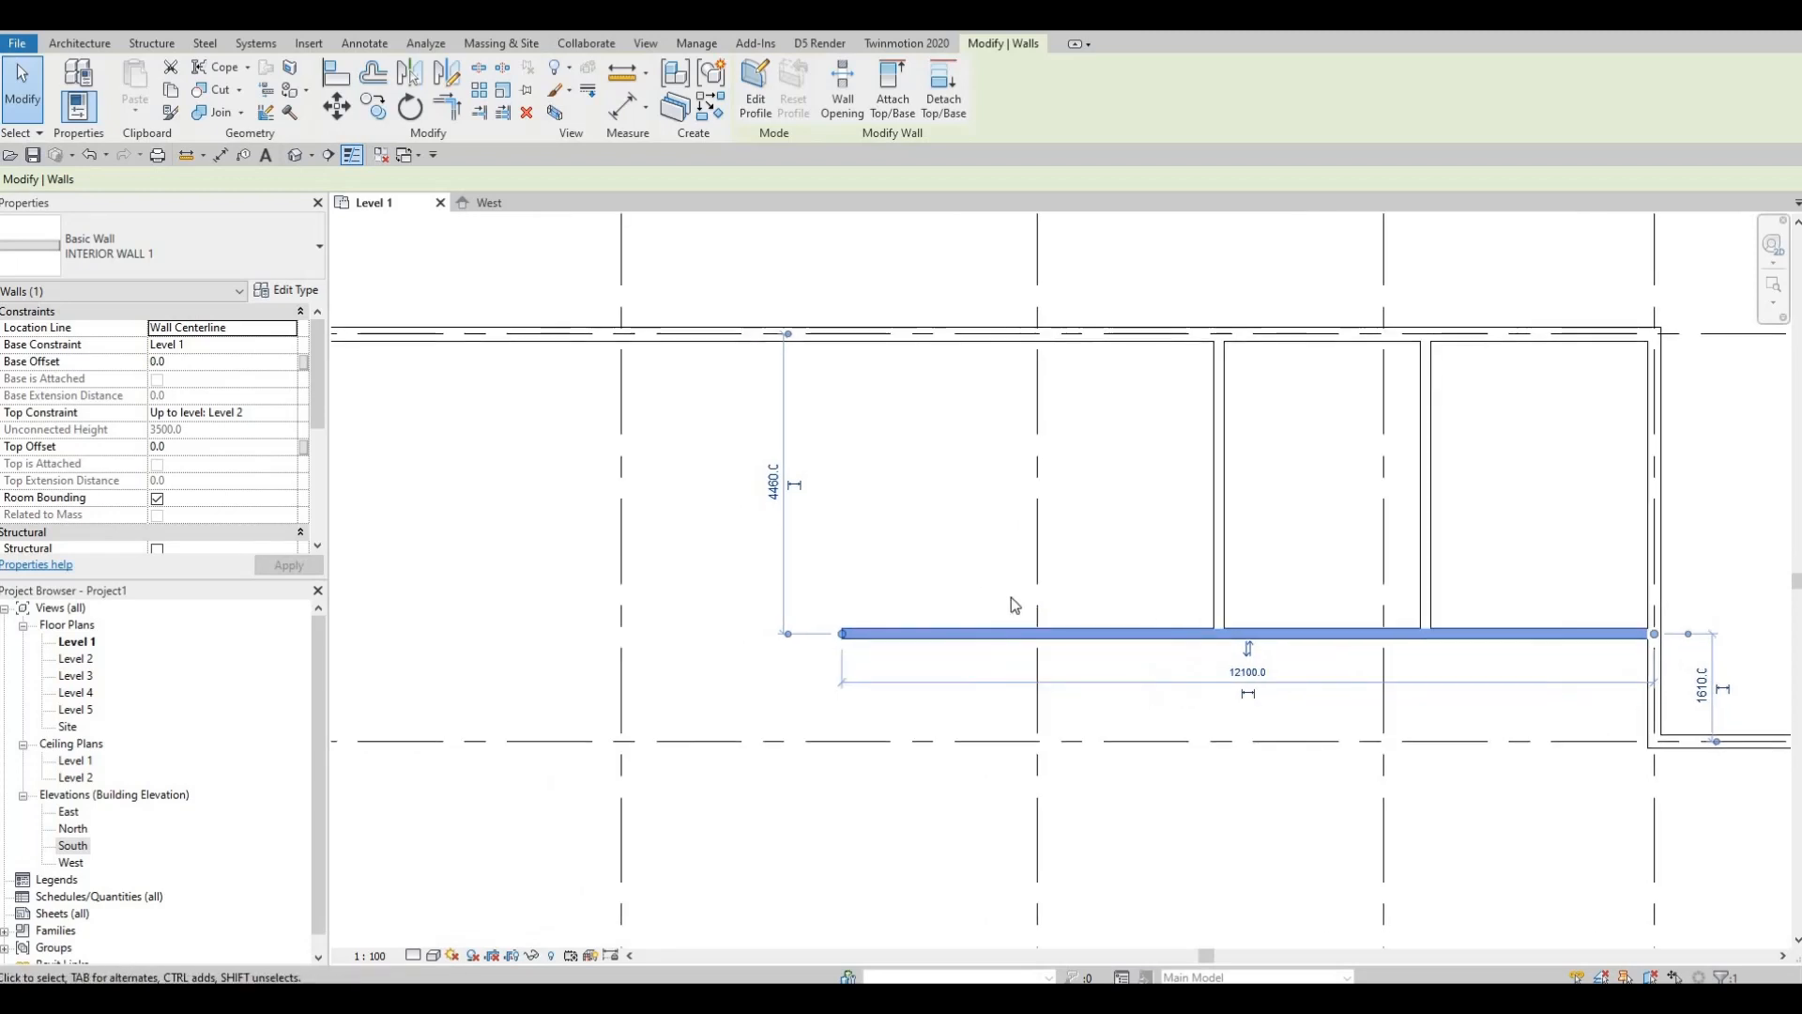
key("Escape")
key("Escape")
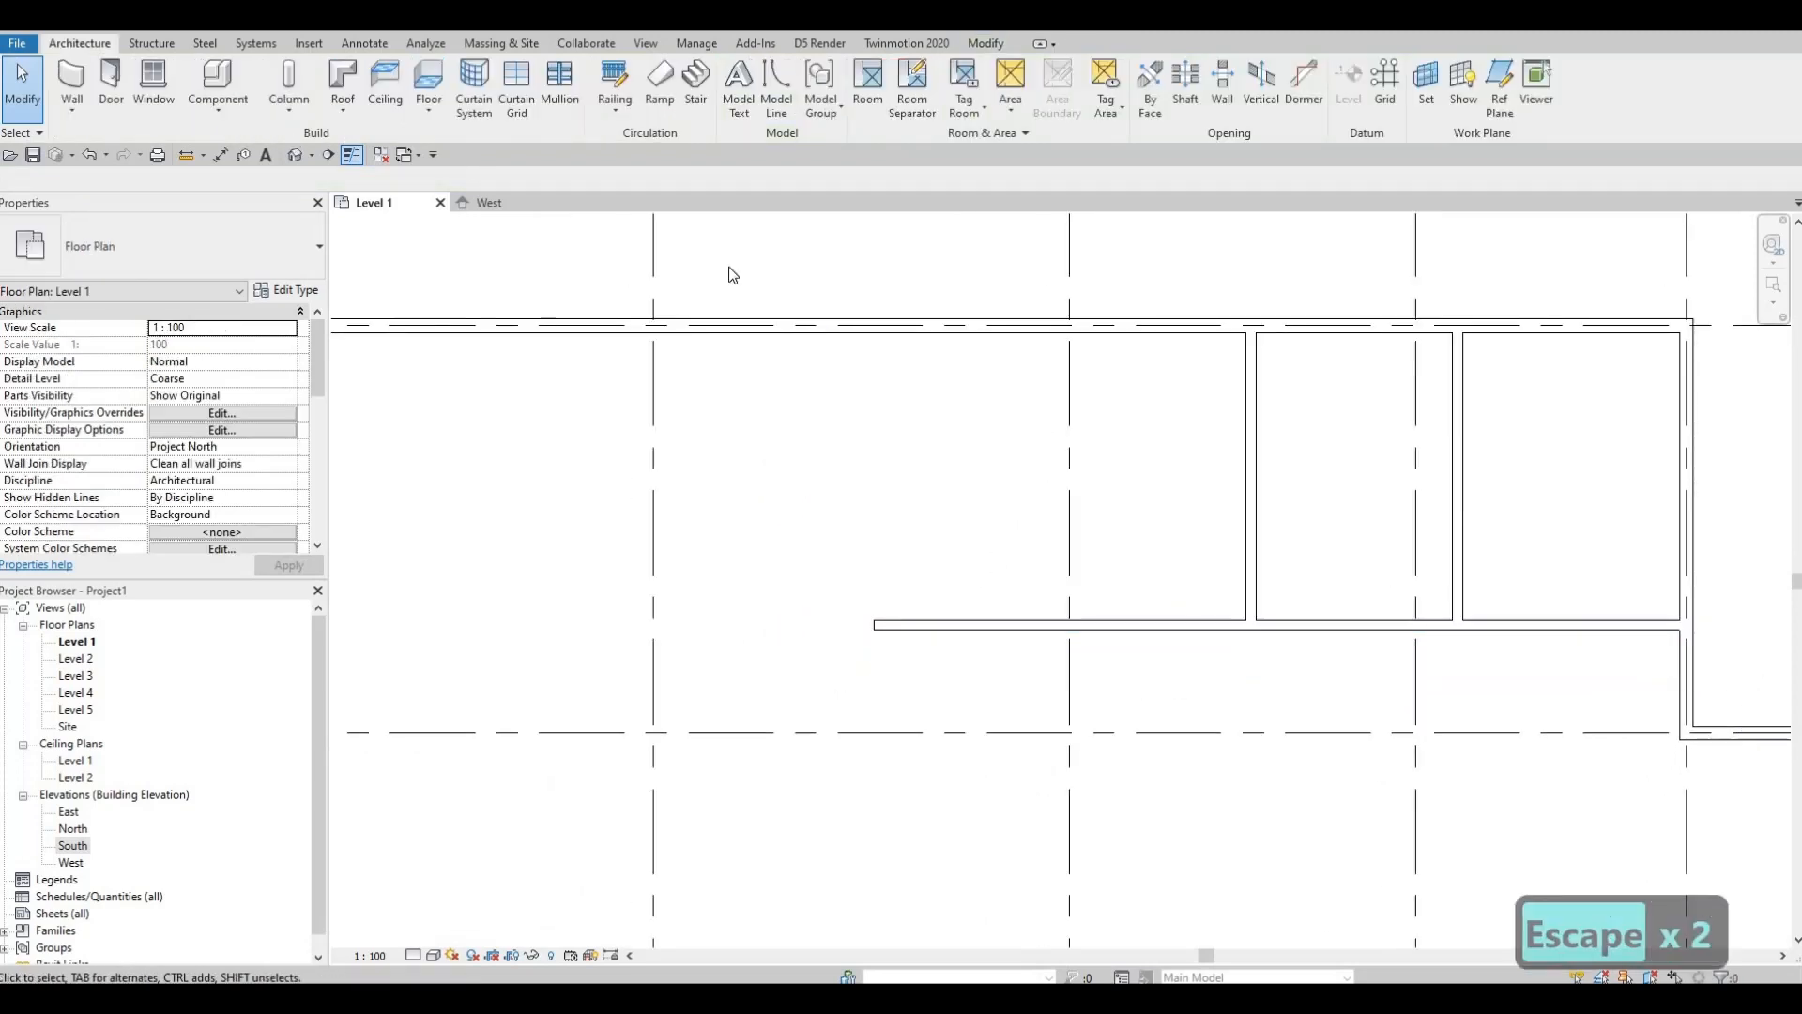
Step: Draw a third vertical partition from the top exterior wall down to the horizontal wall
left_click(1249, 402)
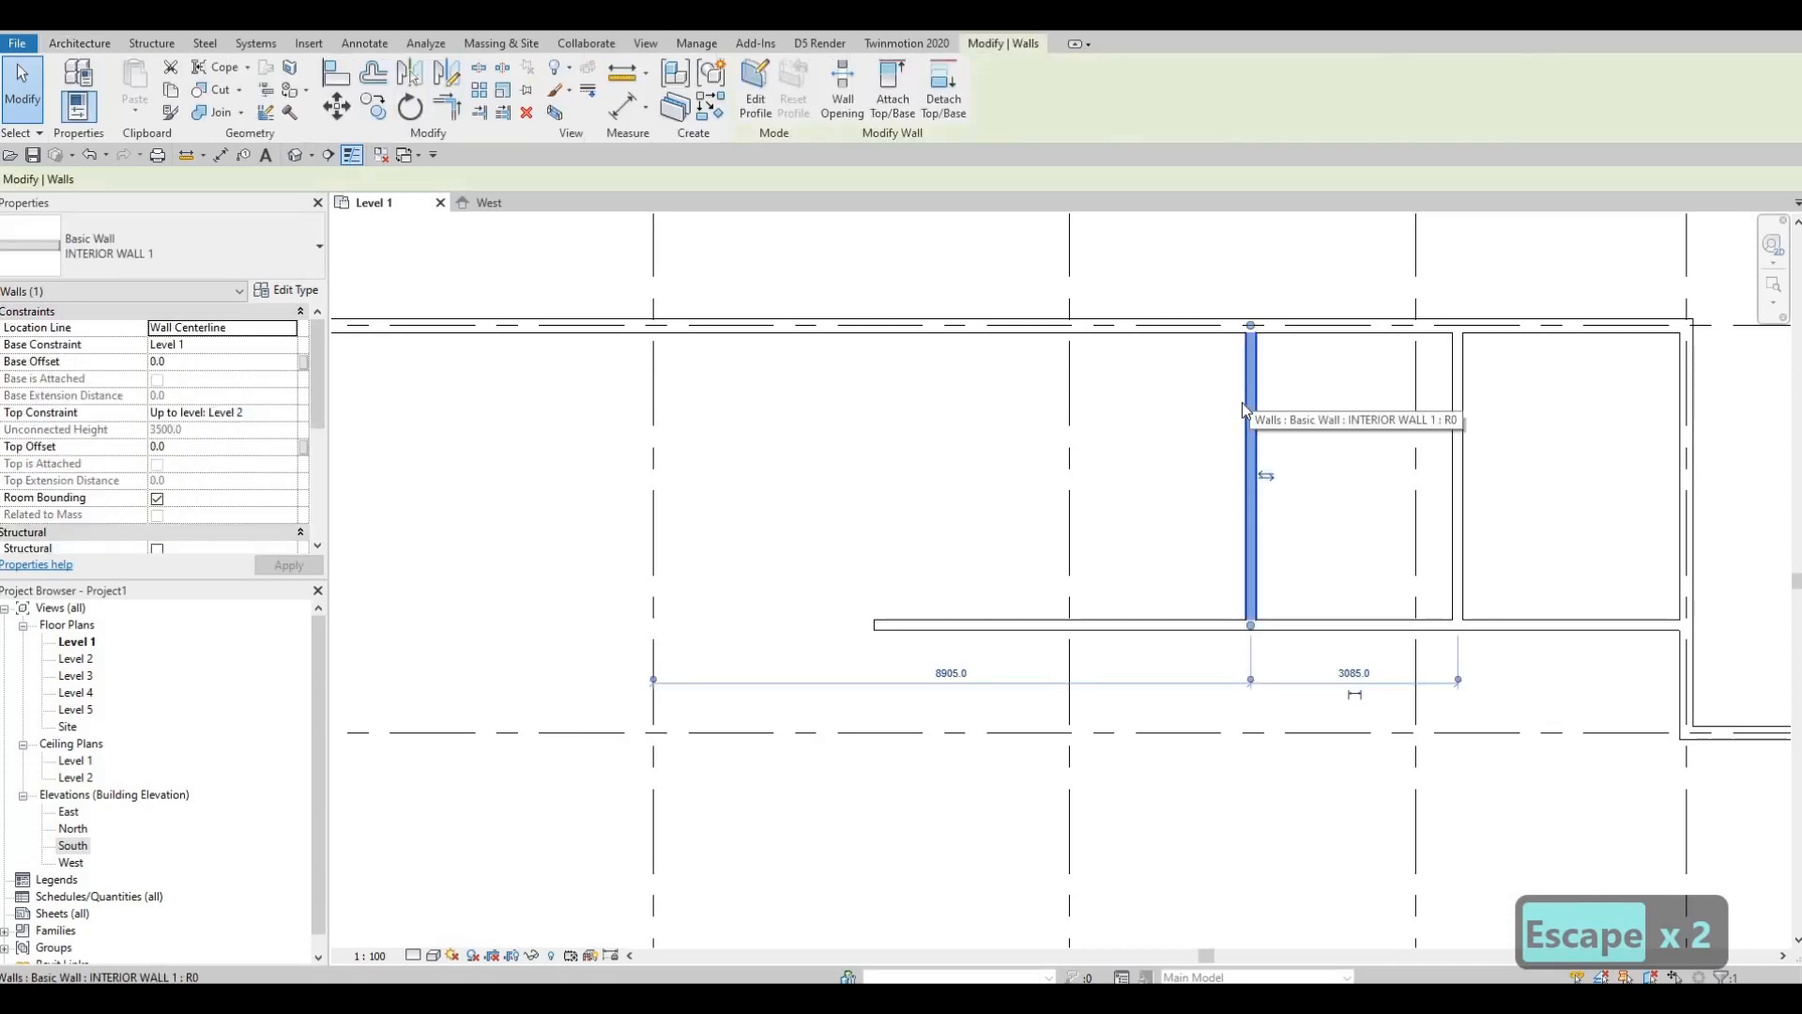
key("c")
key("s")
left_click(1038, 327)
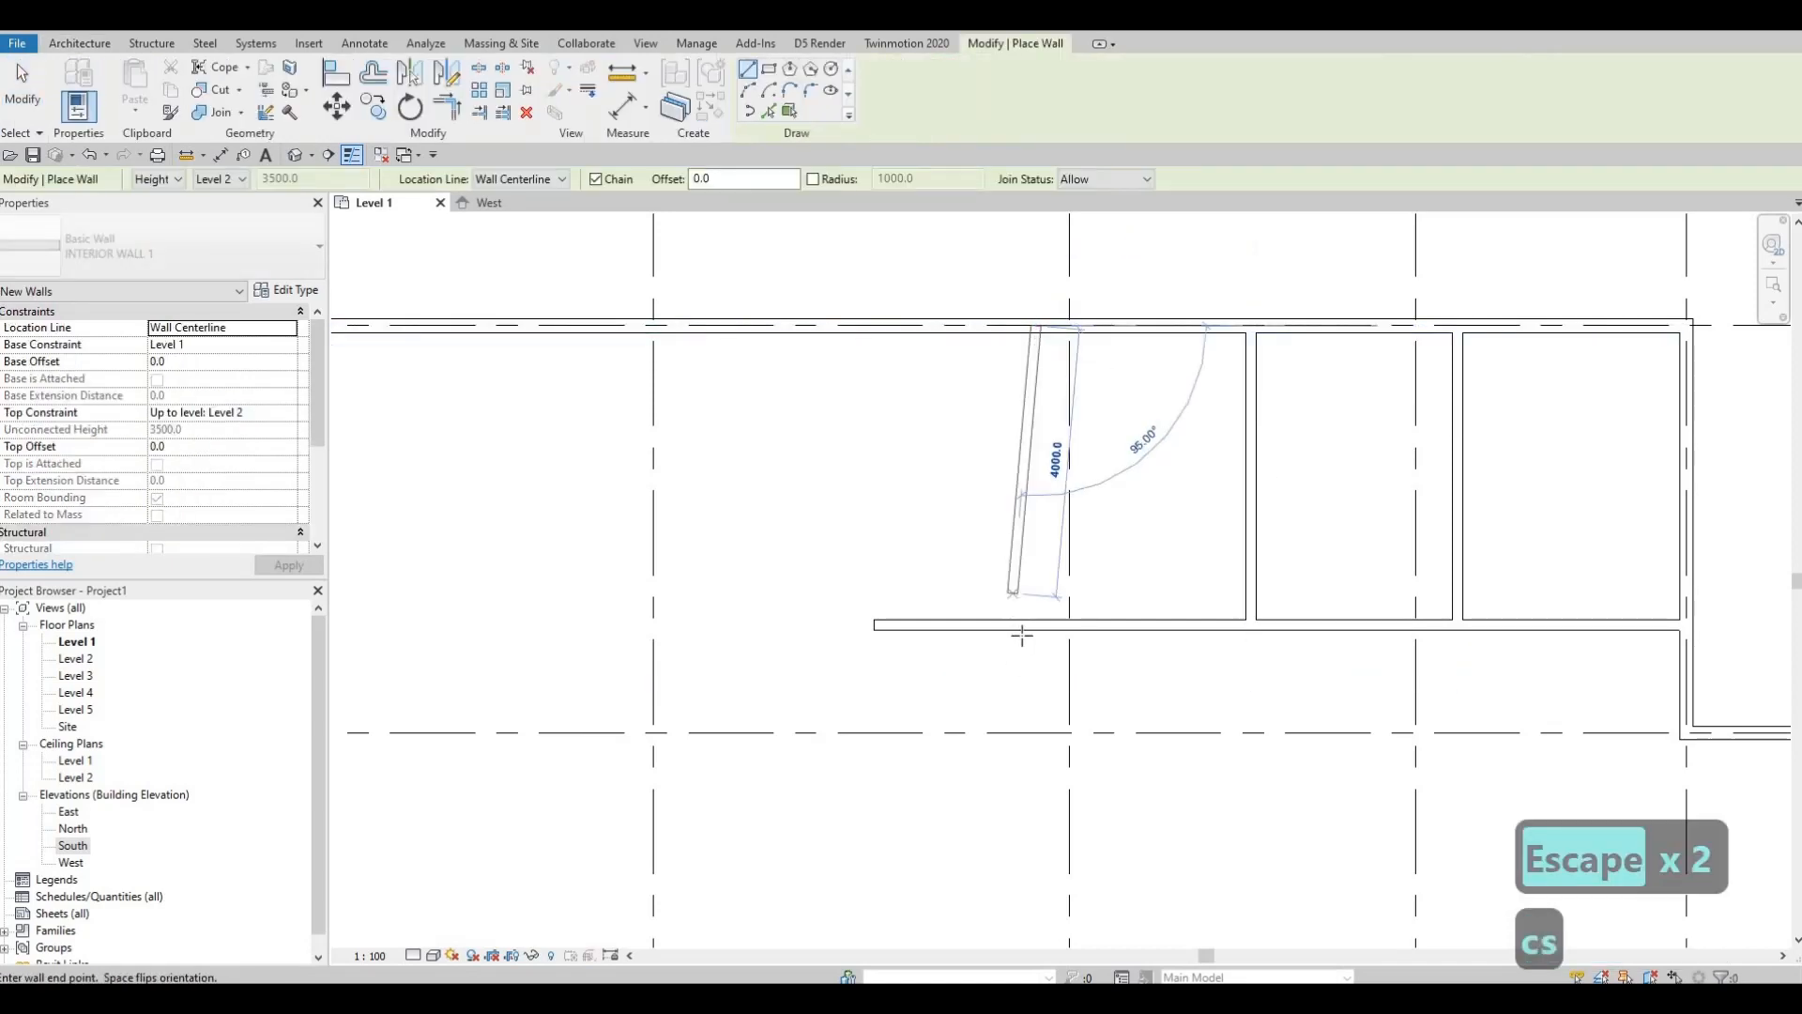
key("Escape")
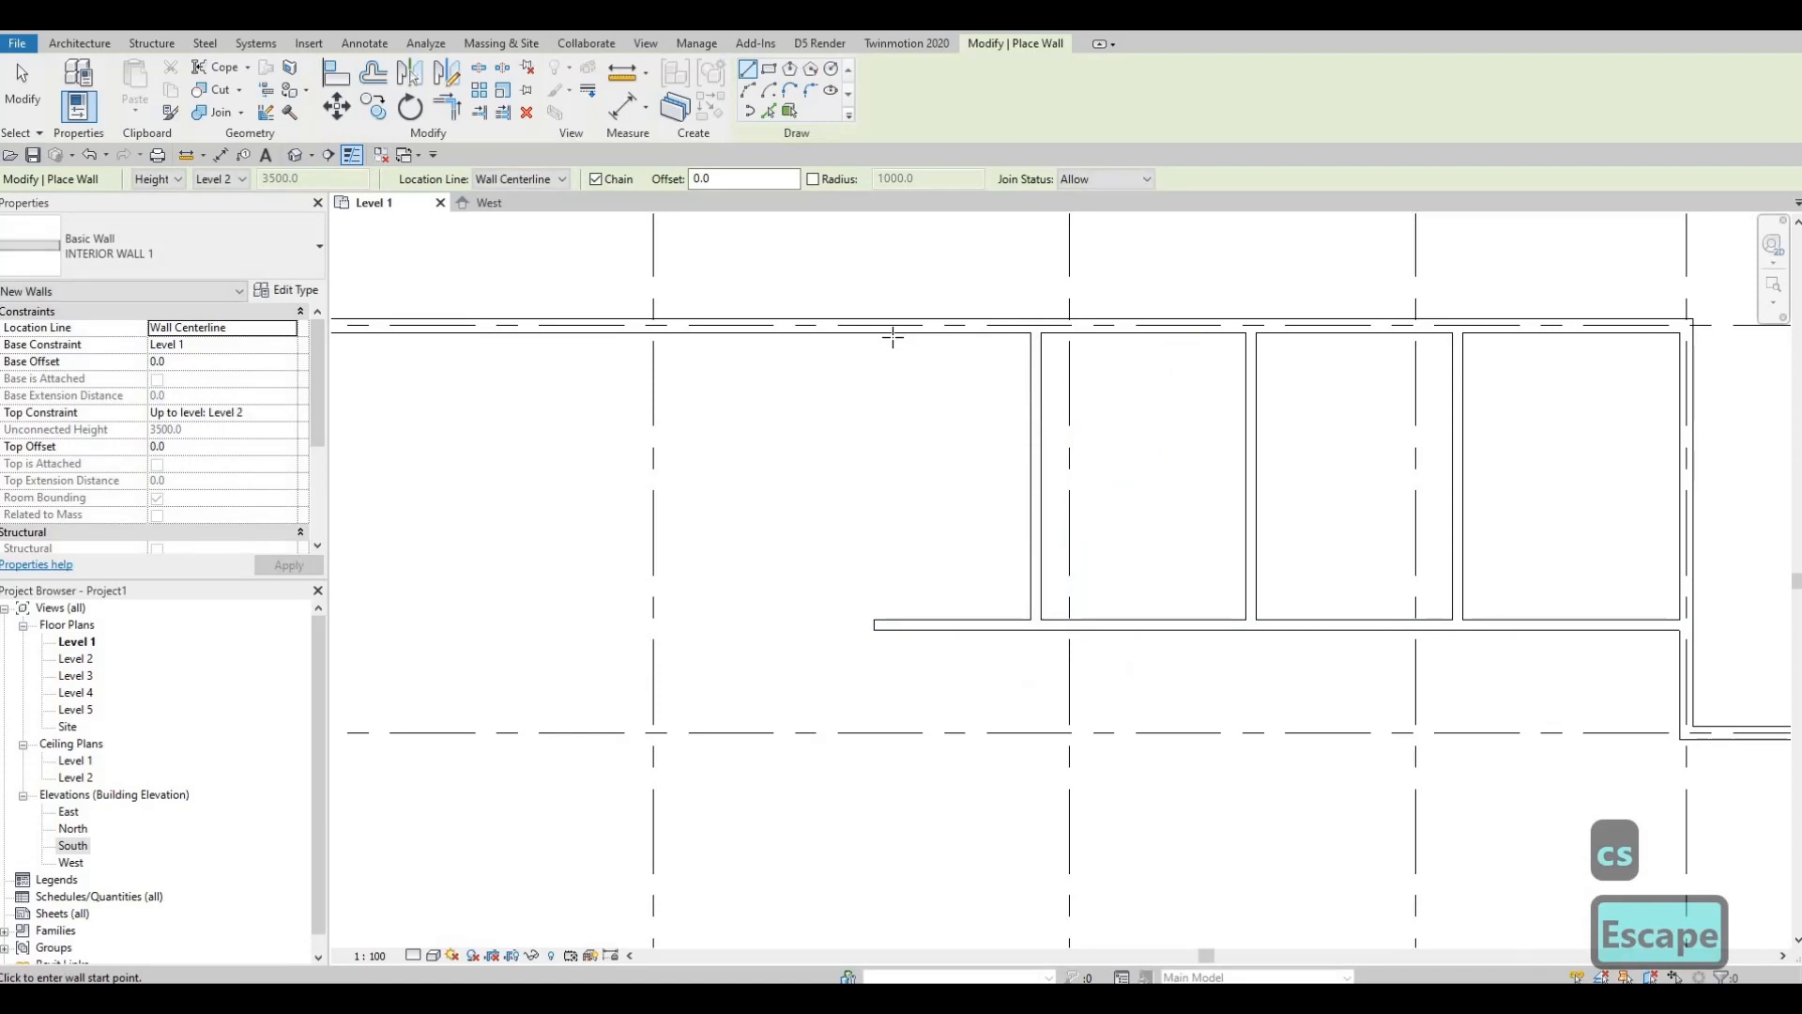
left_click(895, 335)
left_click(897, 623)
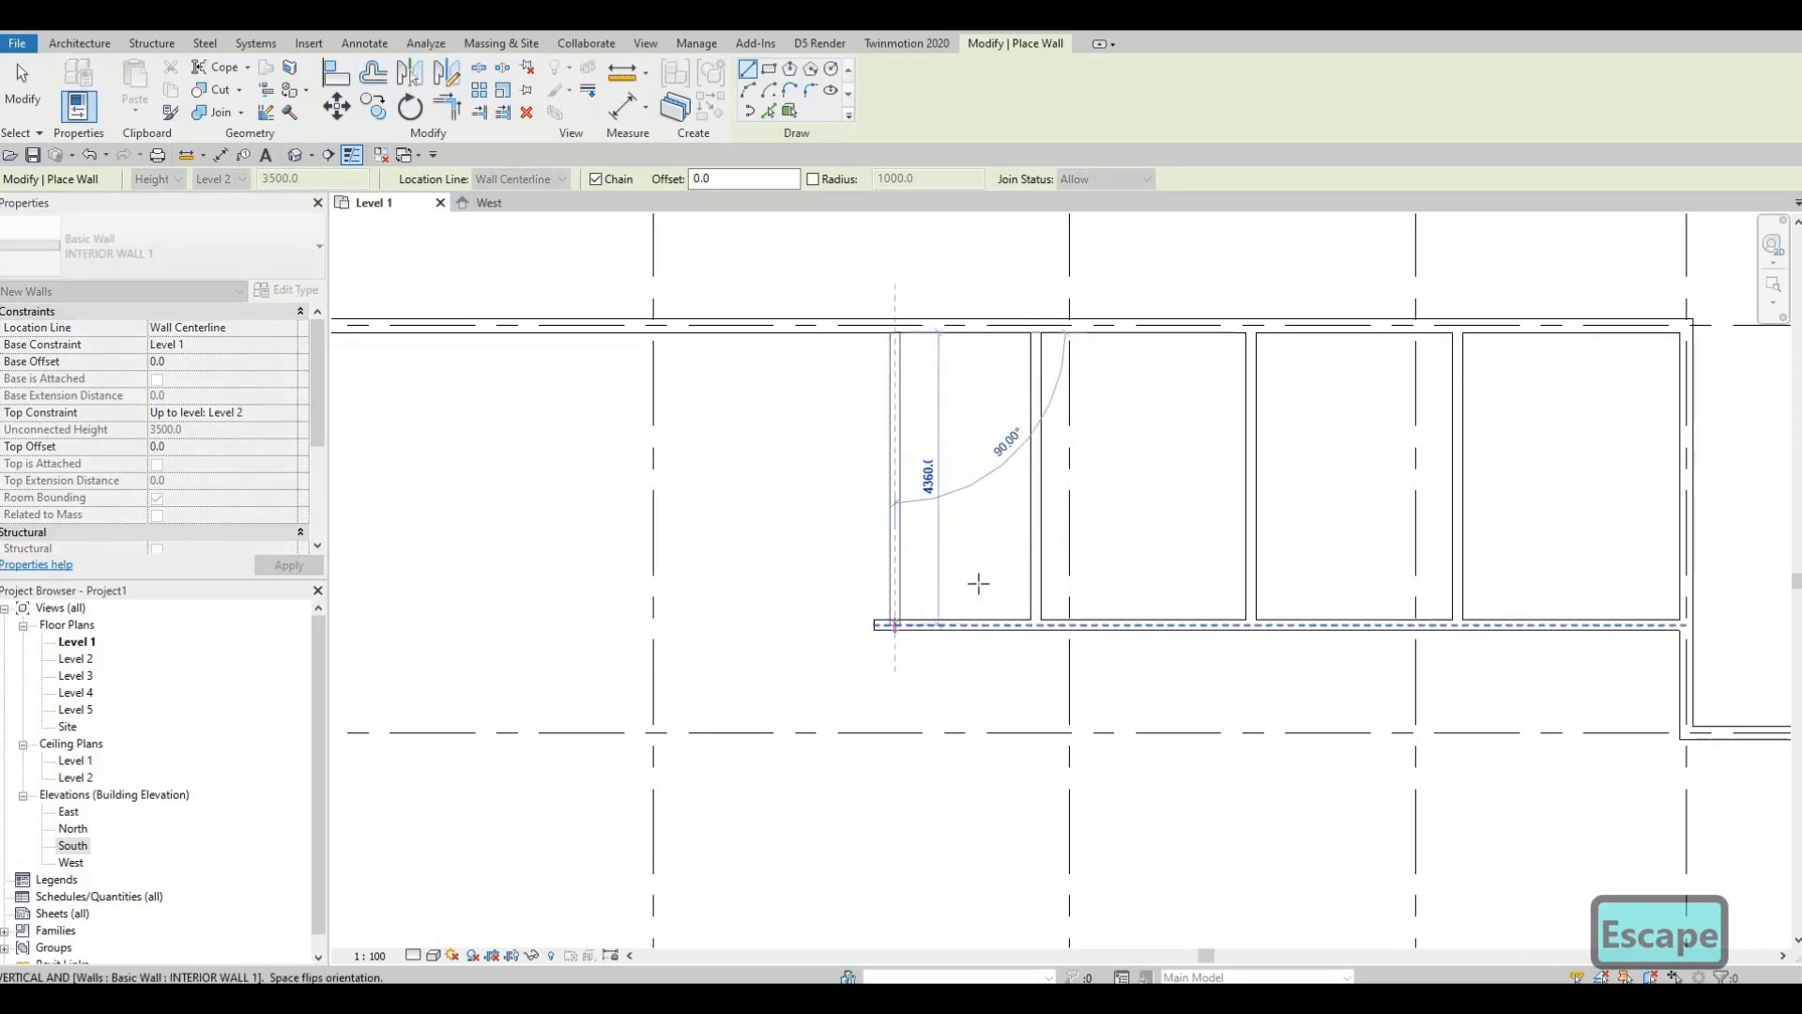
key("Escape")
key("Escape")
key("Escape")
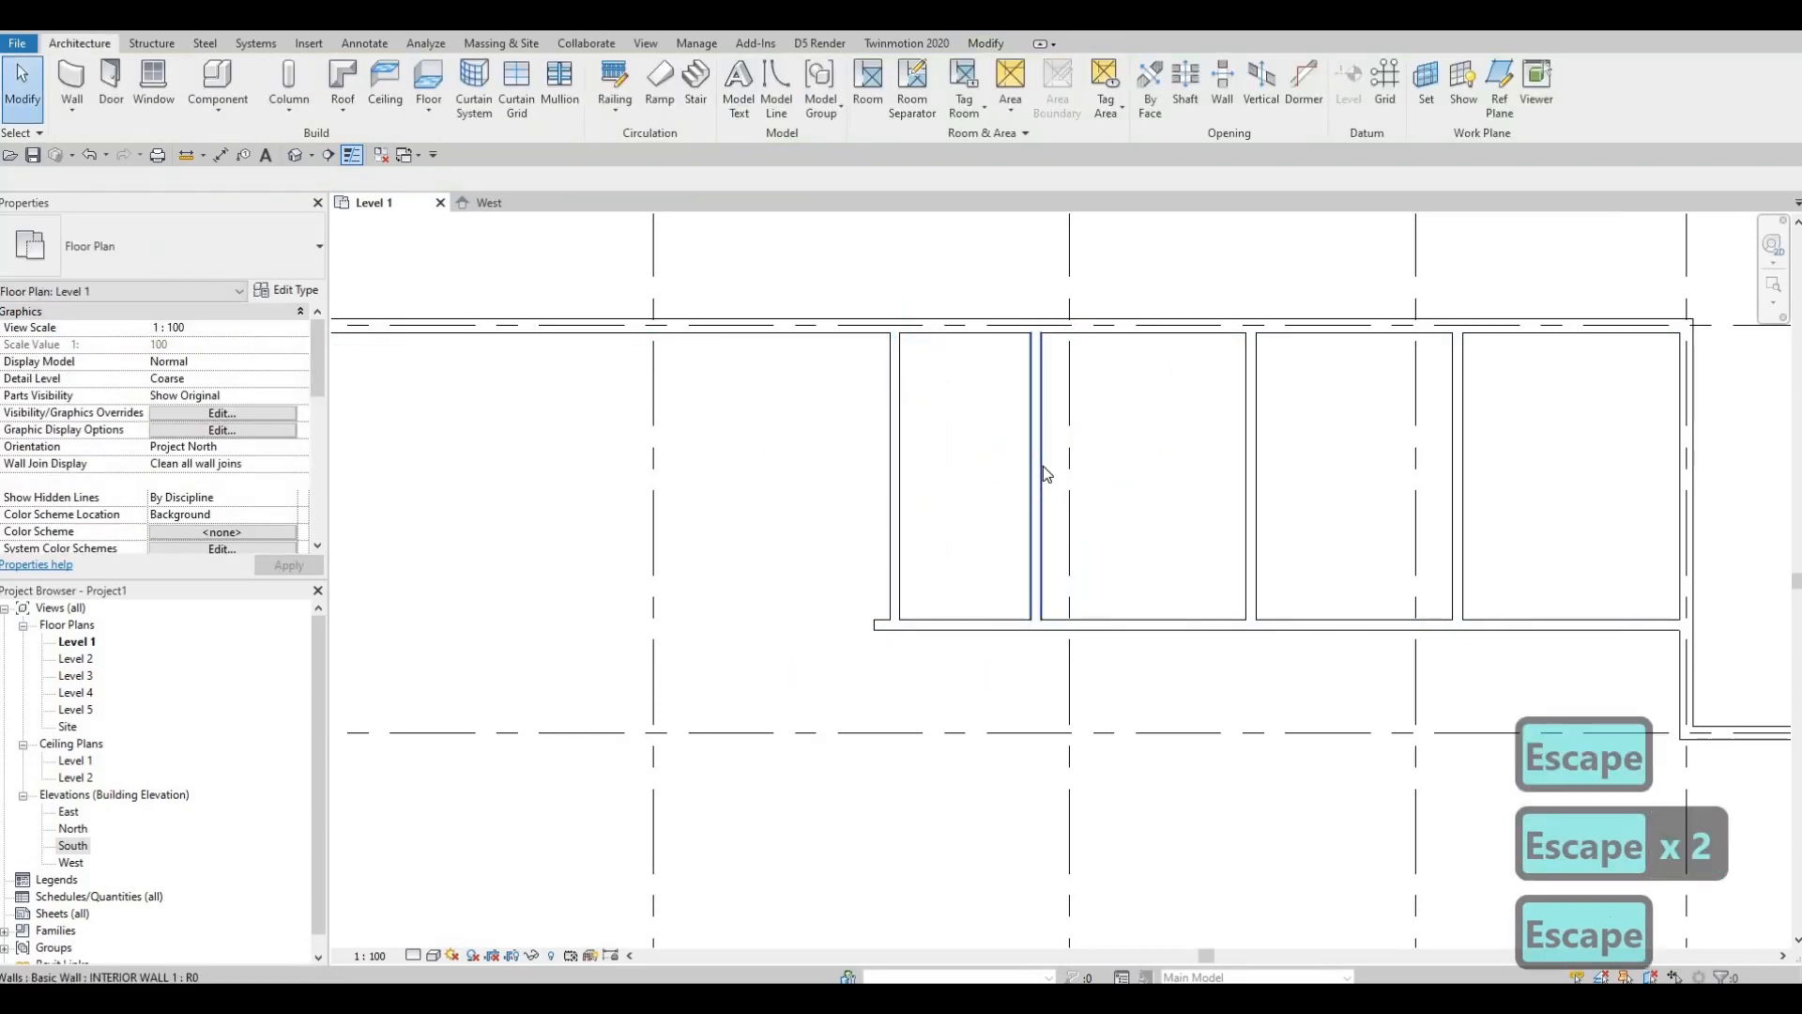
Step: Move the newest partition so the room beside it is 3010 wide
left_click(1033, 495)
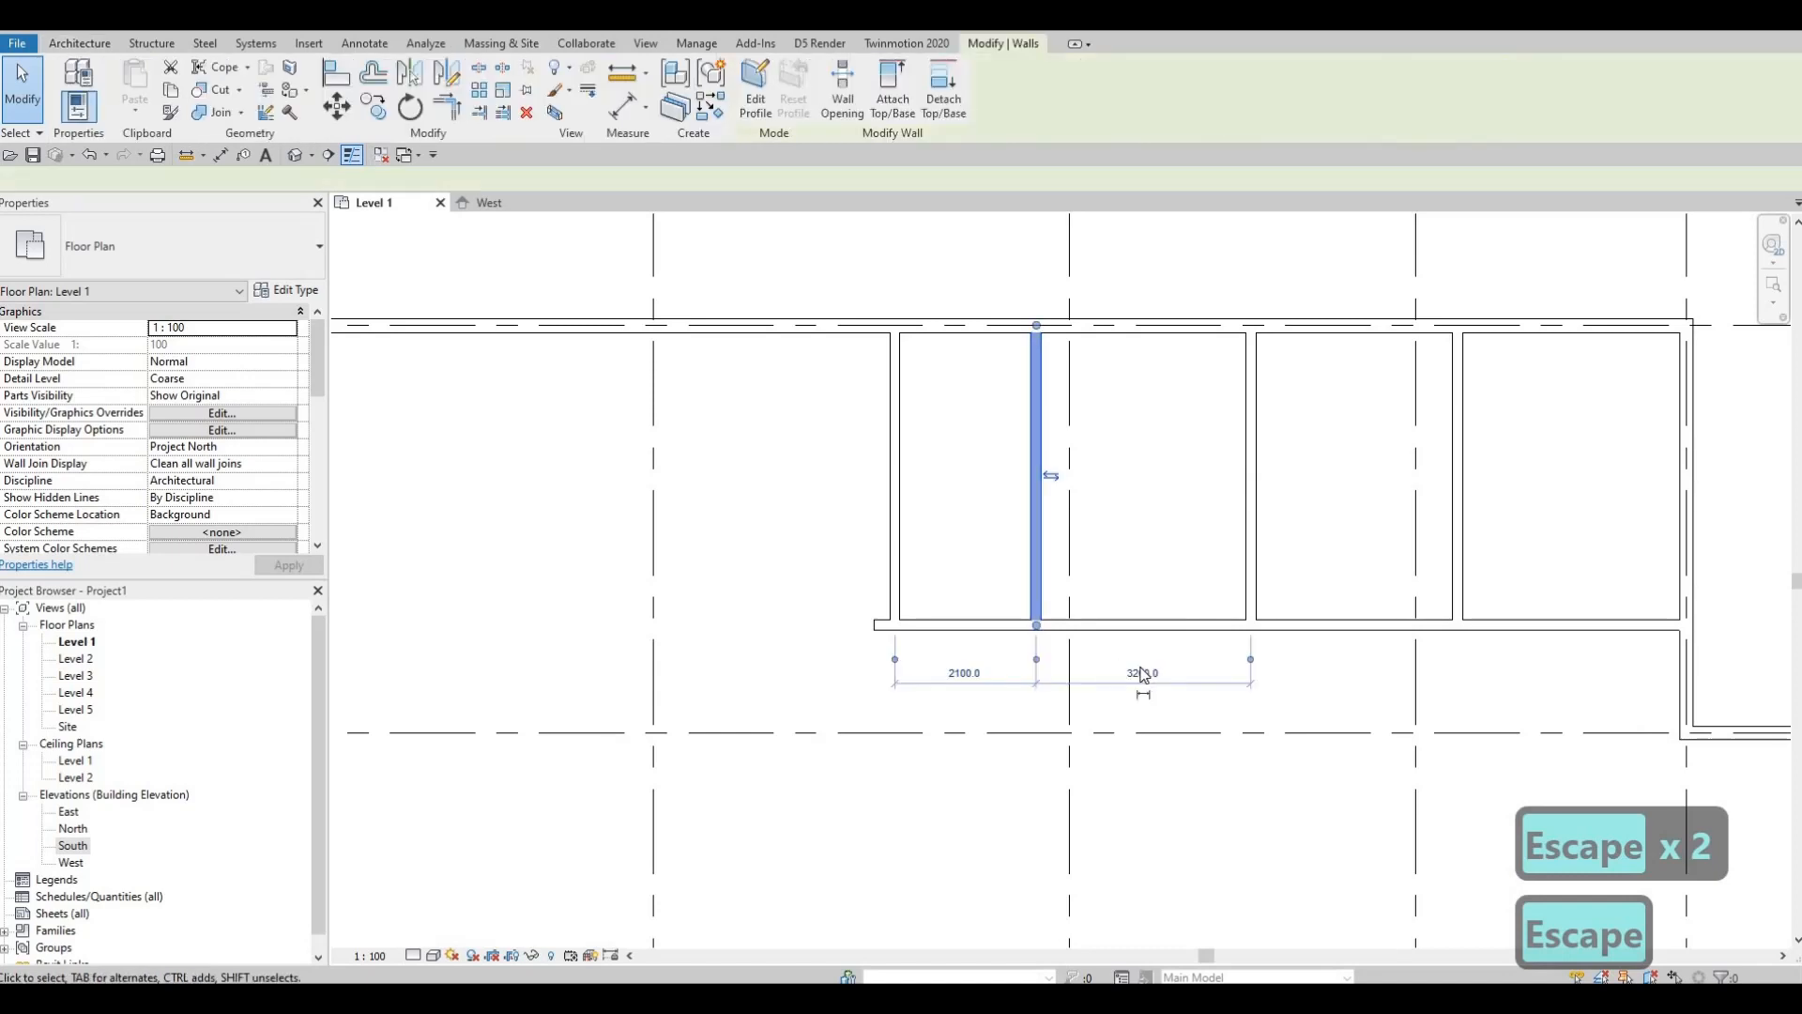
left_click(1275, 701)
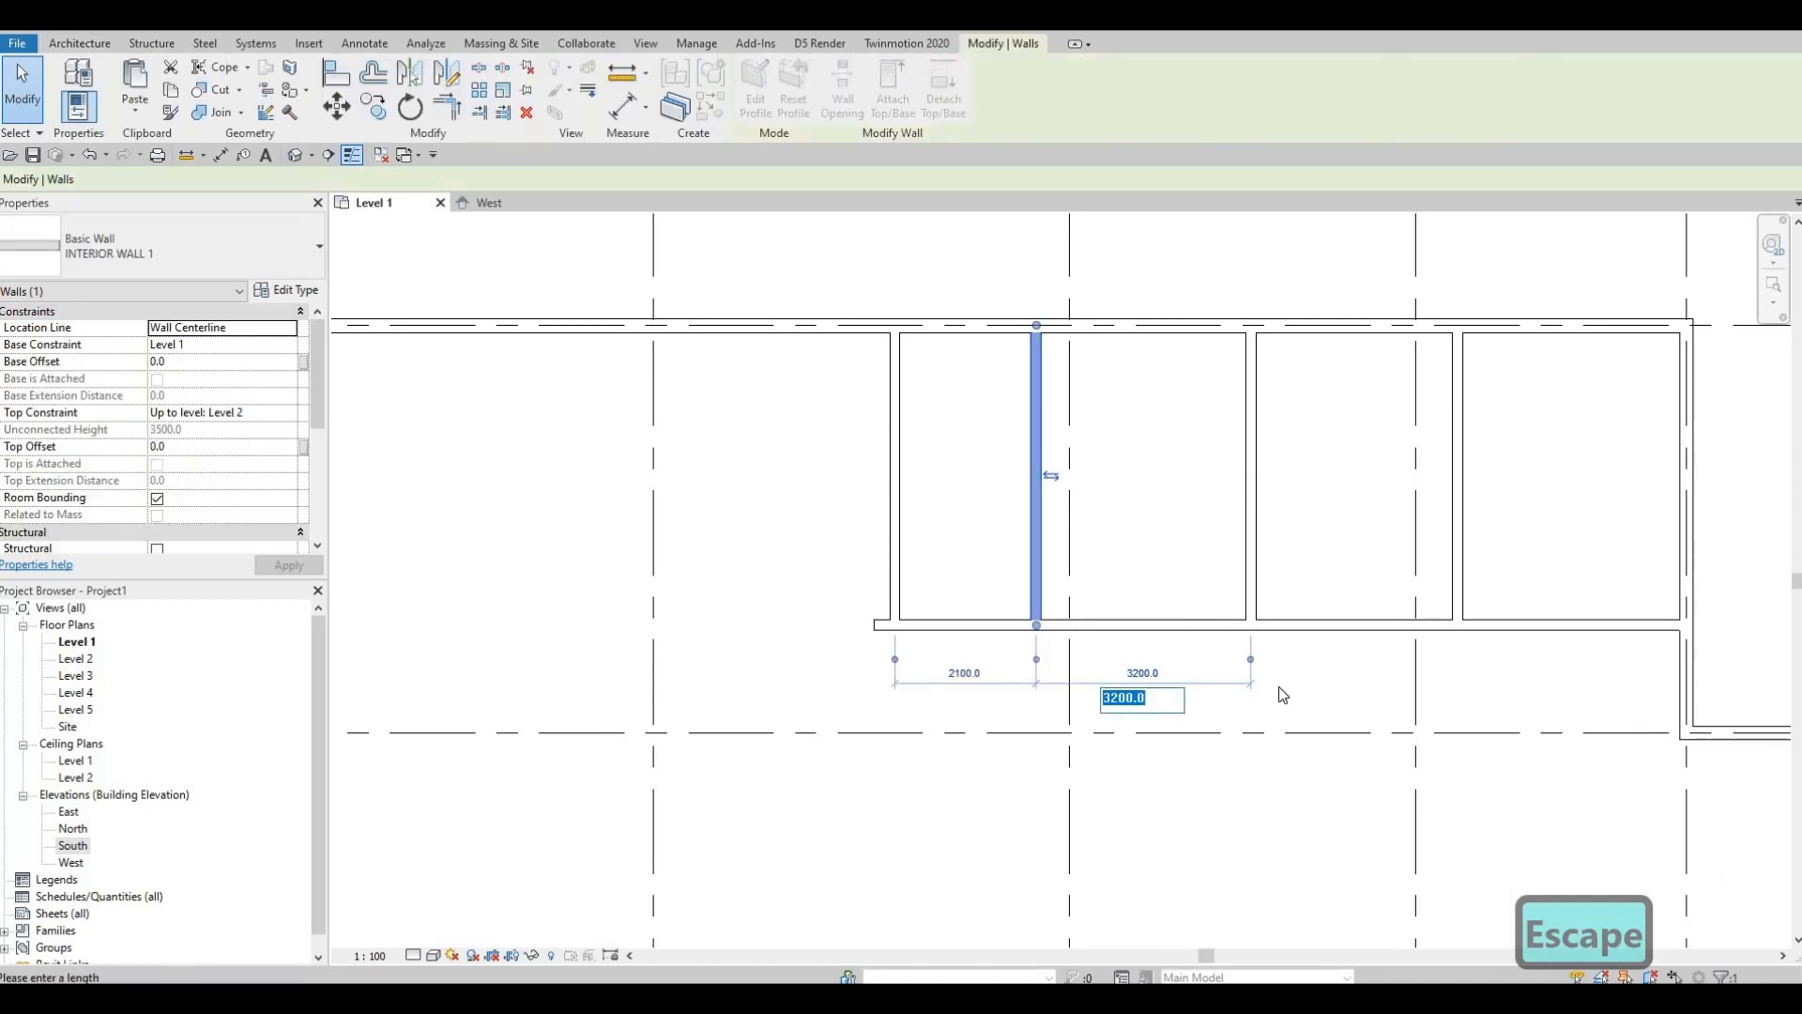
type("3010")
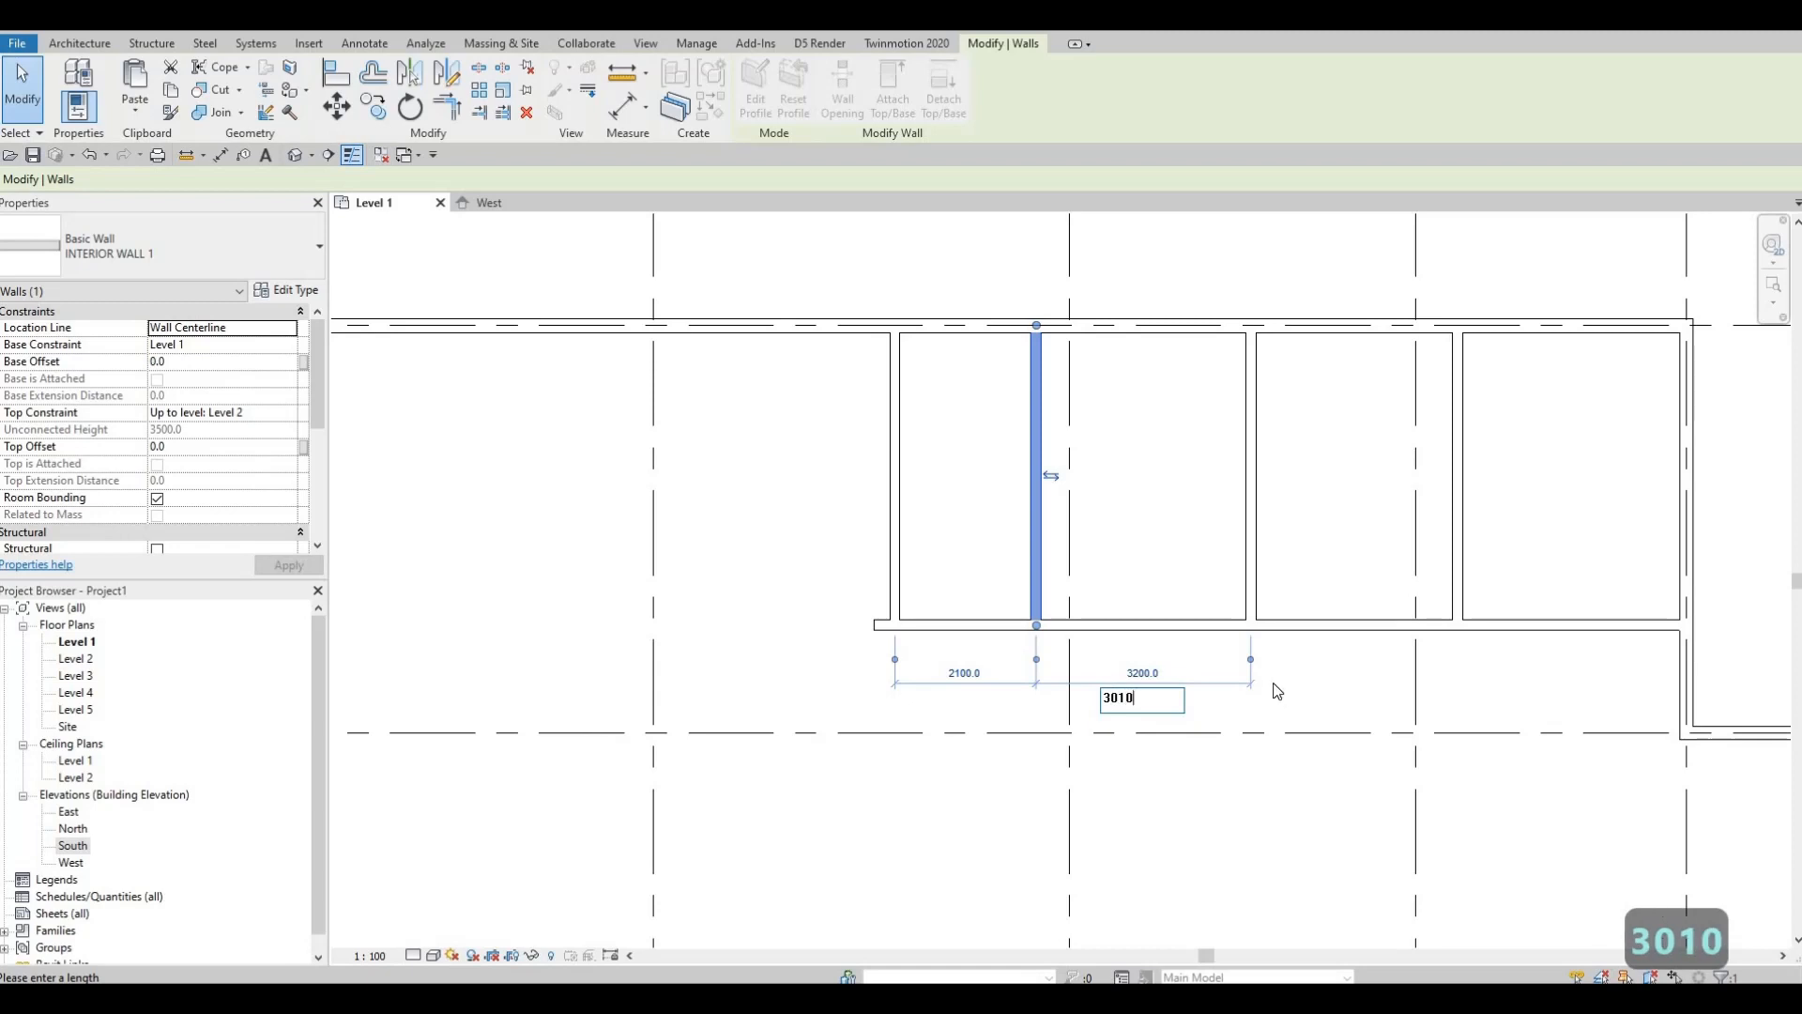
key("Return")
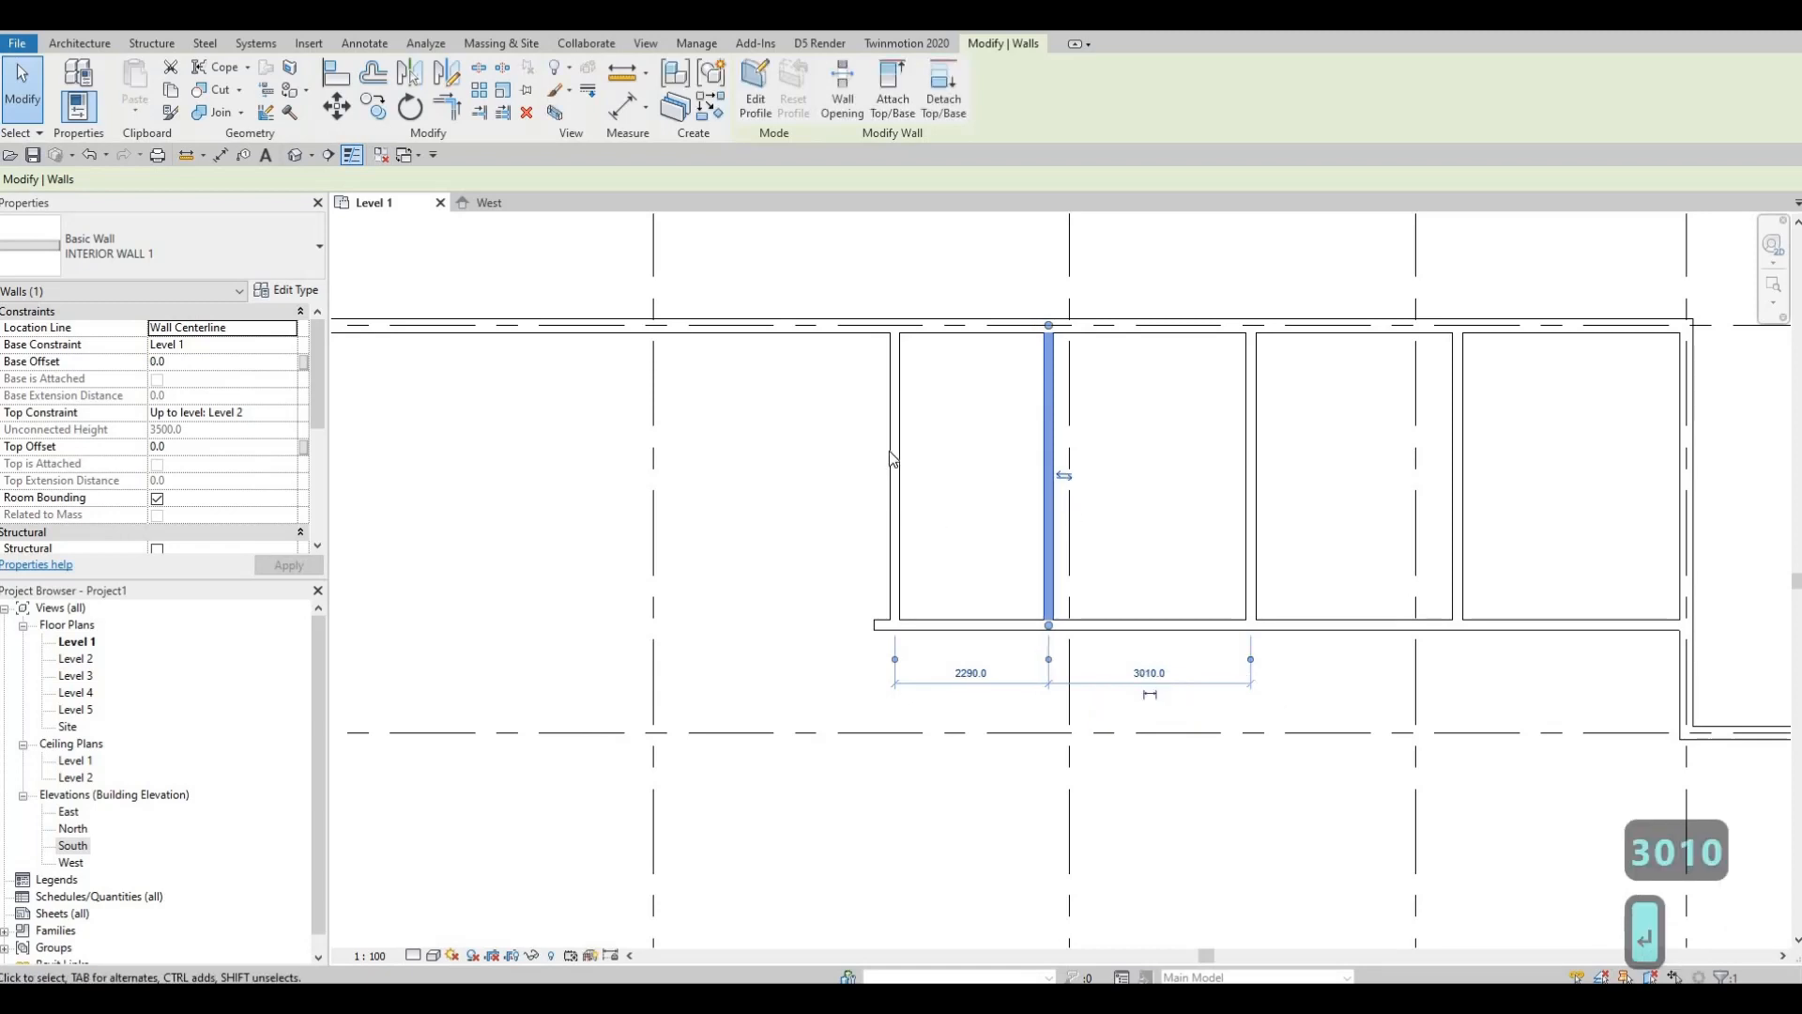
key("Escape")
Step: Set the leftmost partition's spacing to 3070 and unjoin it from the horizontal wall
left_click(894, 488)
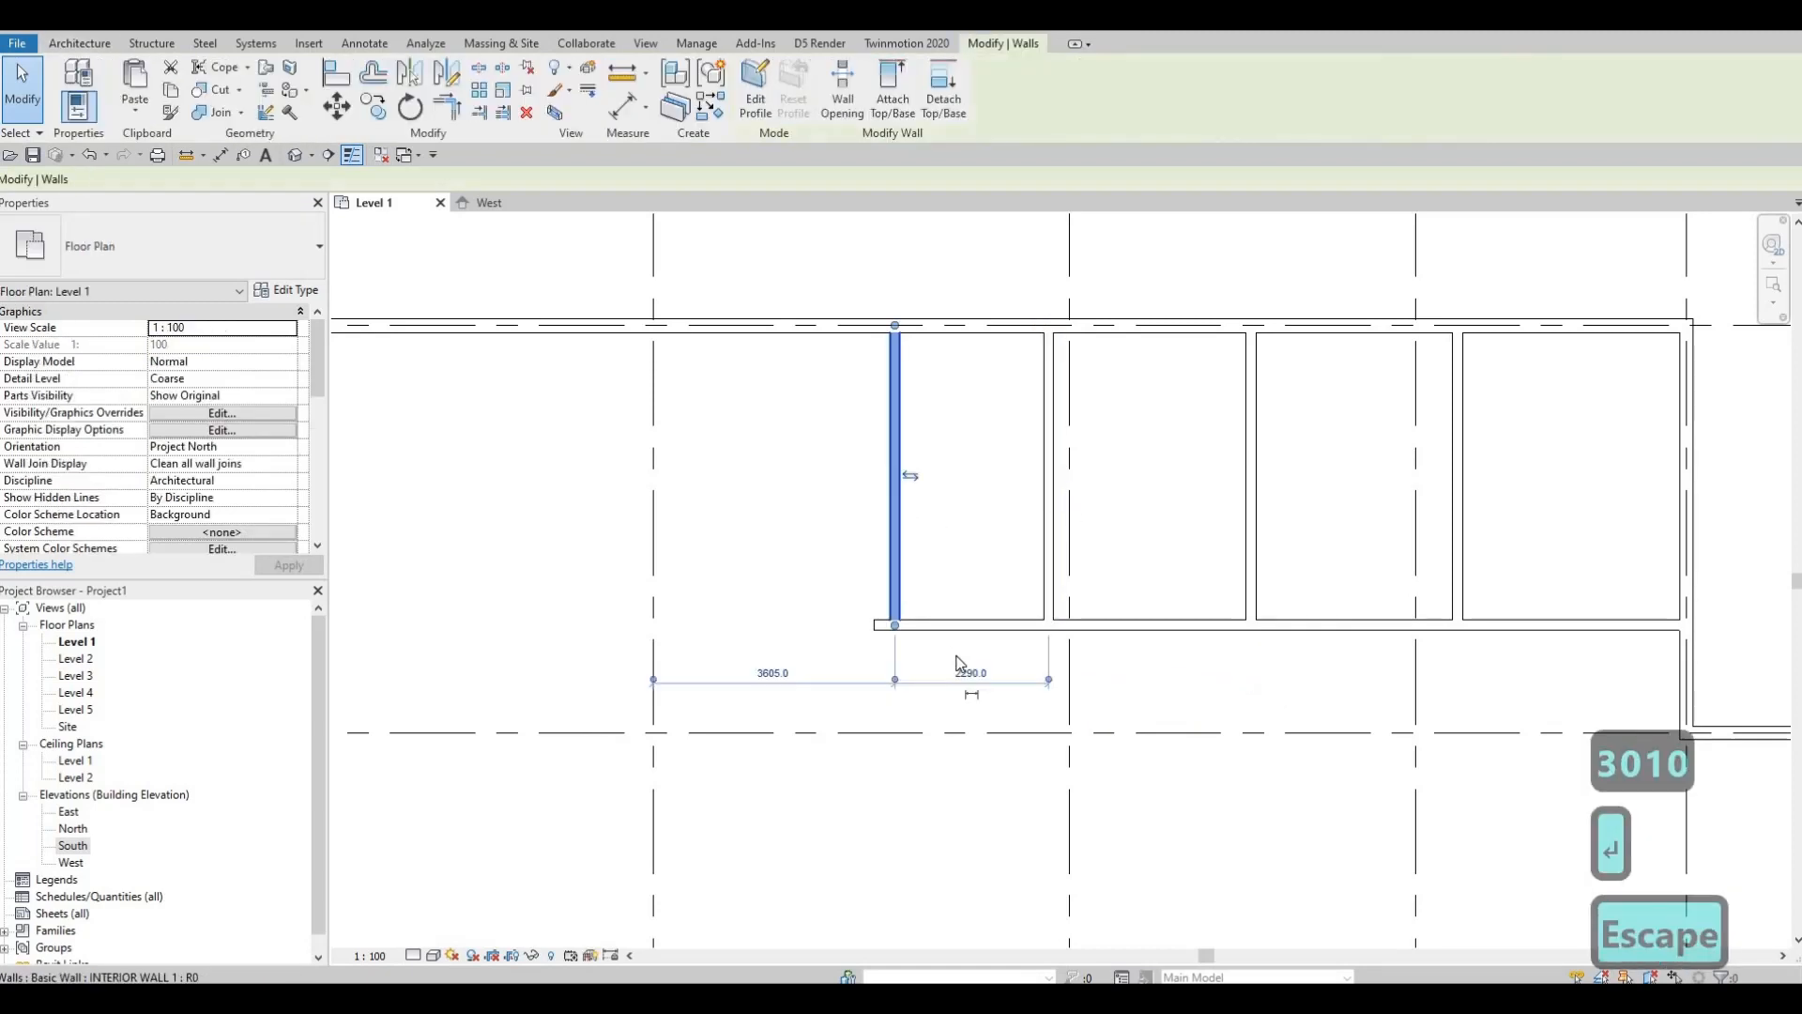
left_click(1034, 695)
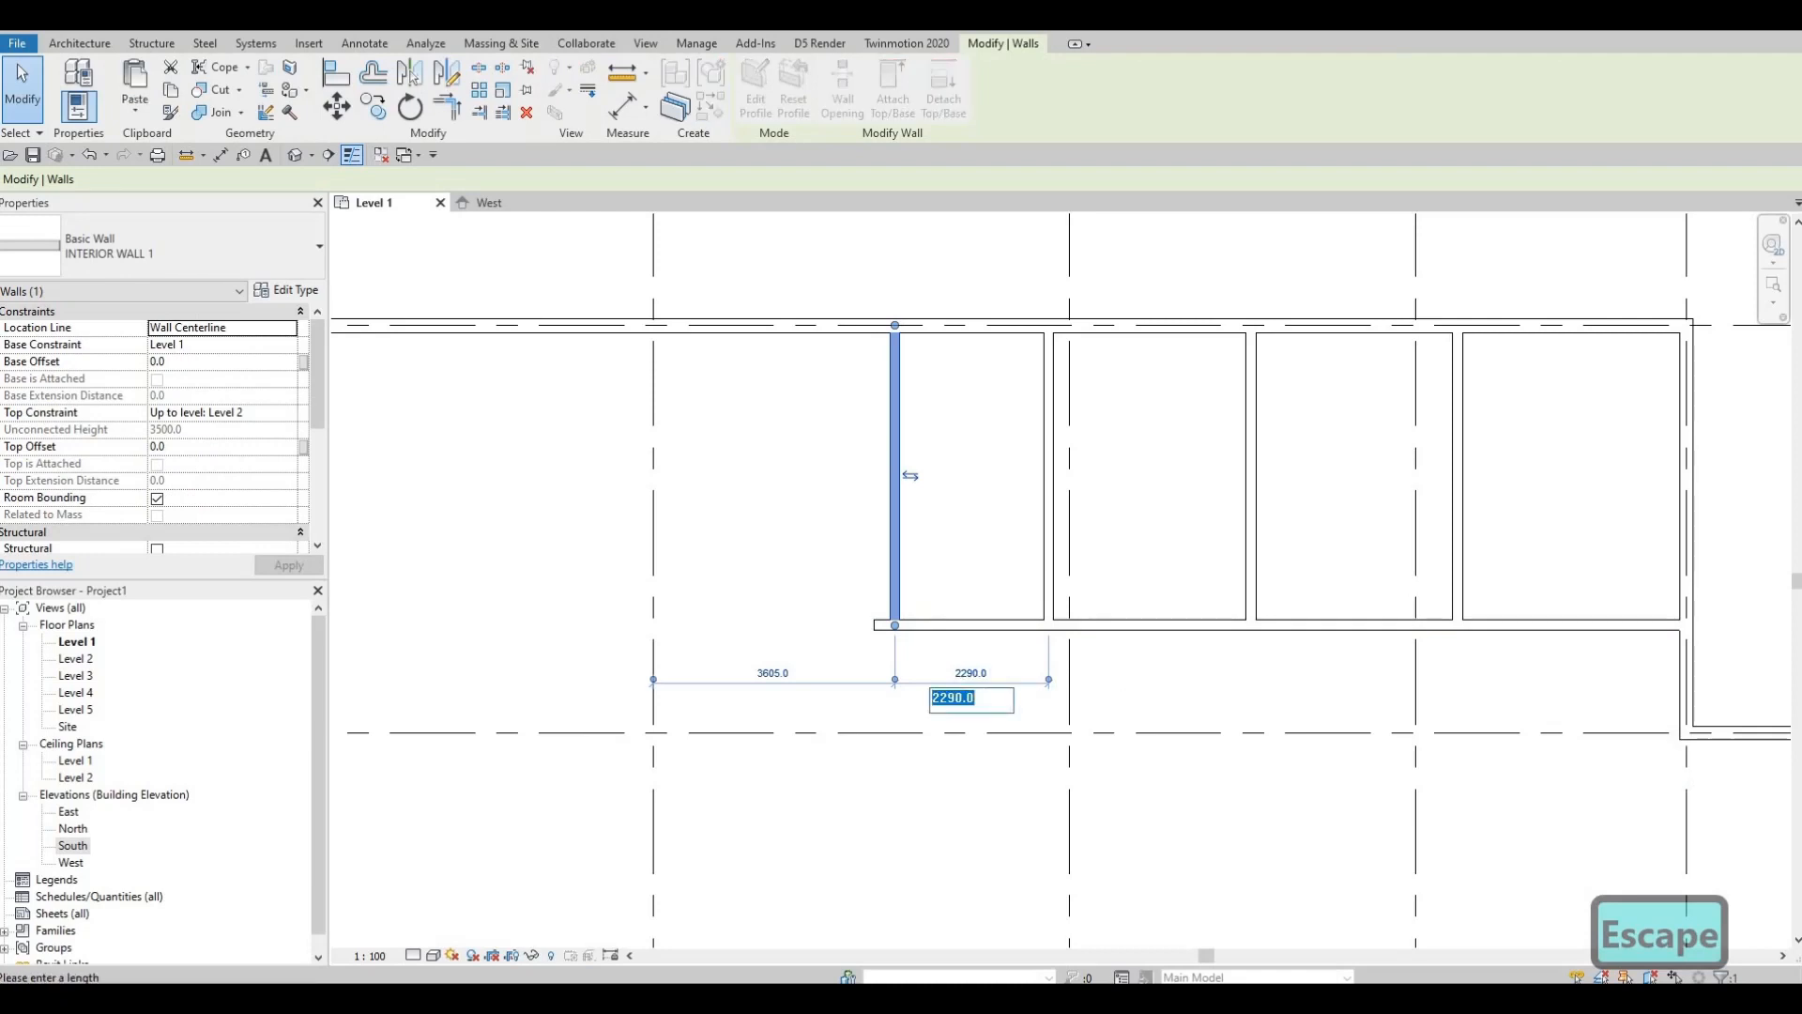
type("6070")
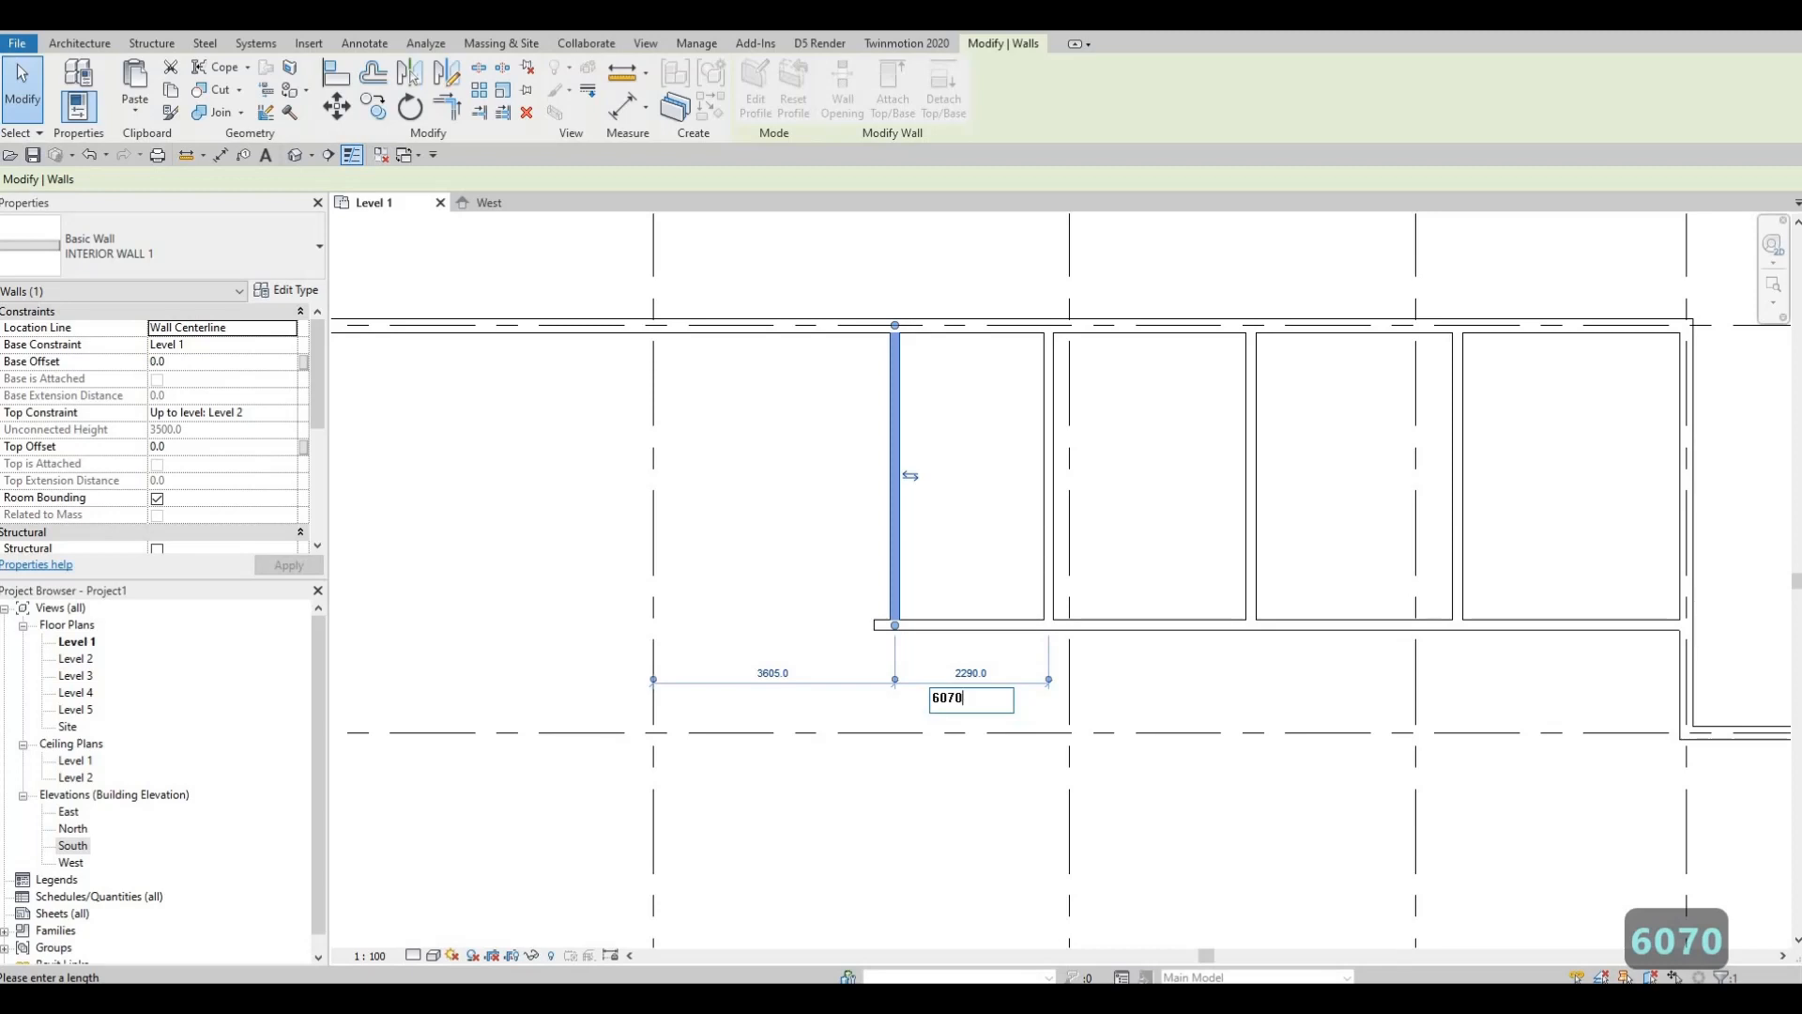
key("BackSpace")
key("BackSpace")
key("BackSpace")
type("3070")
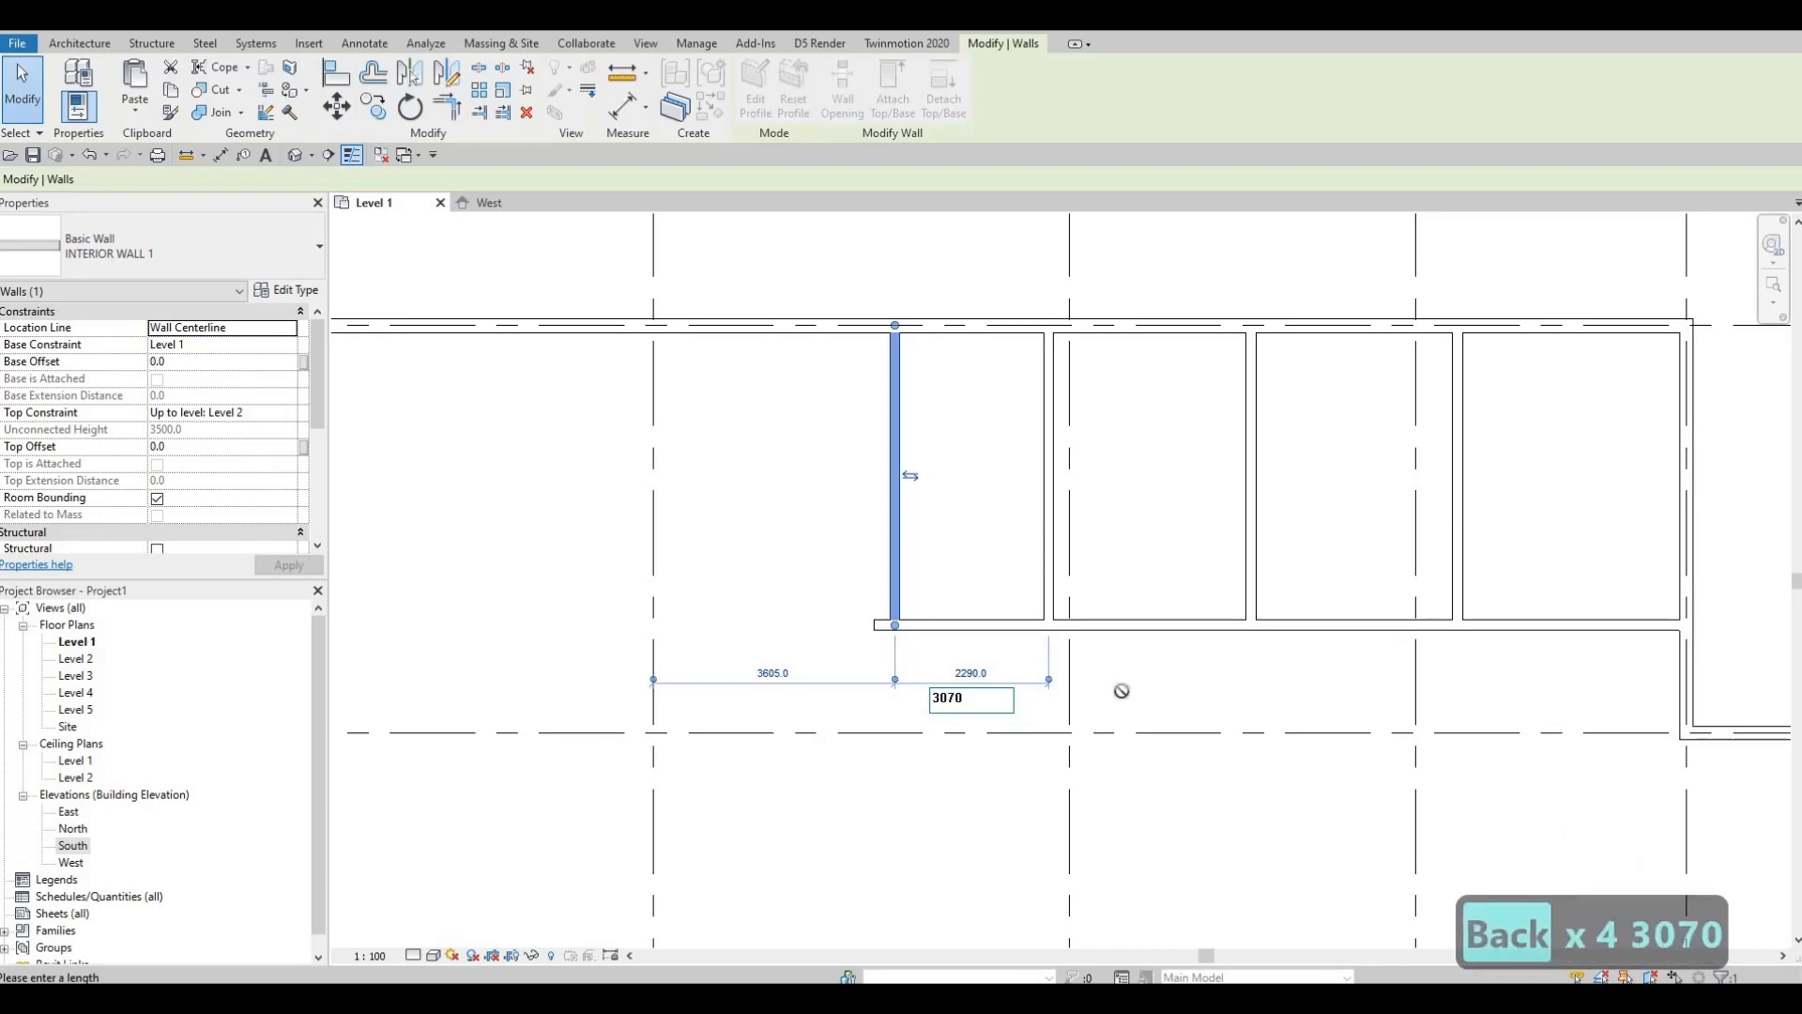
key("Return")
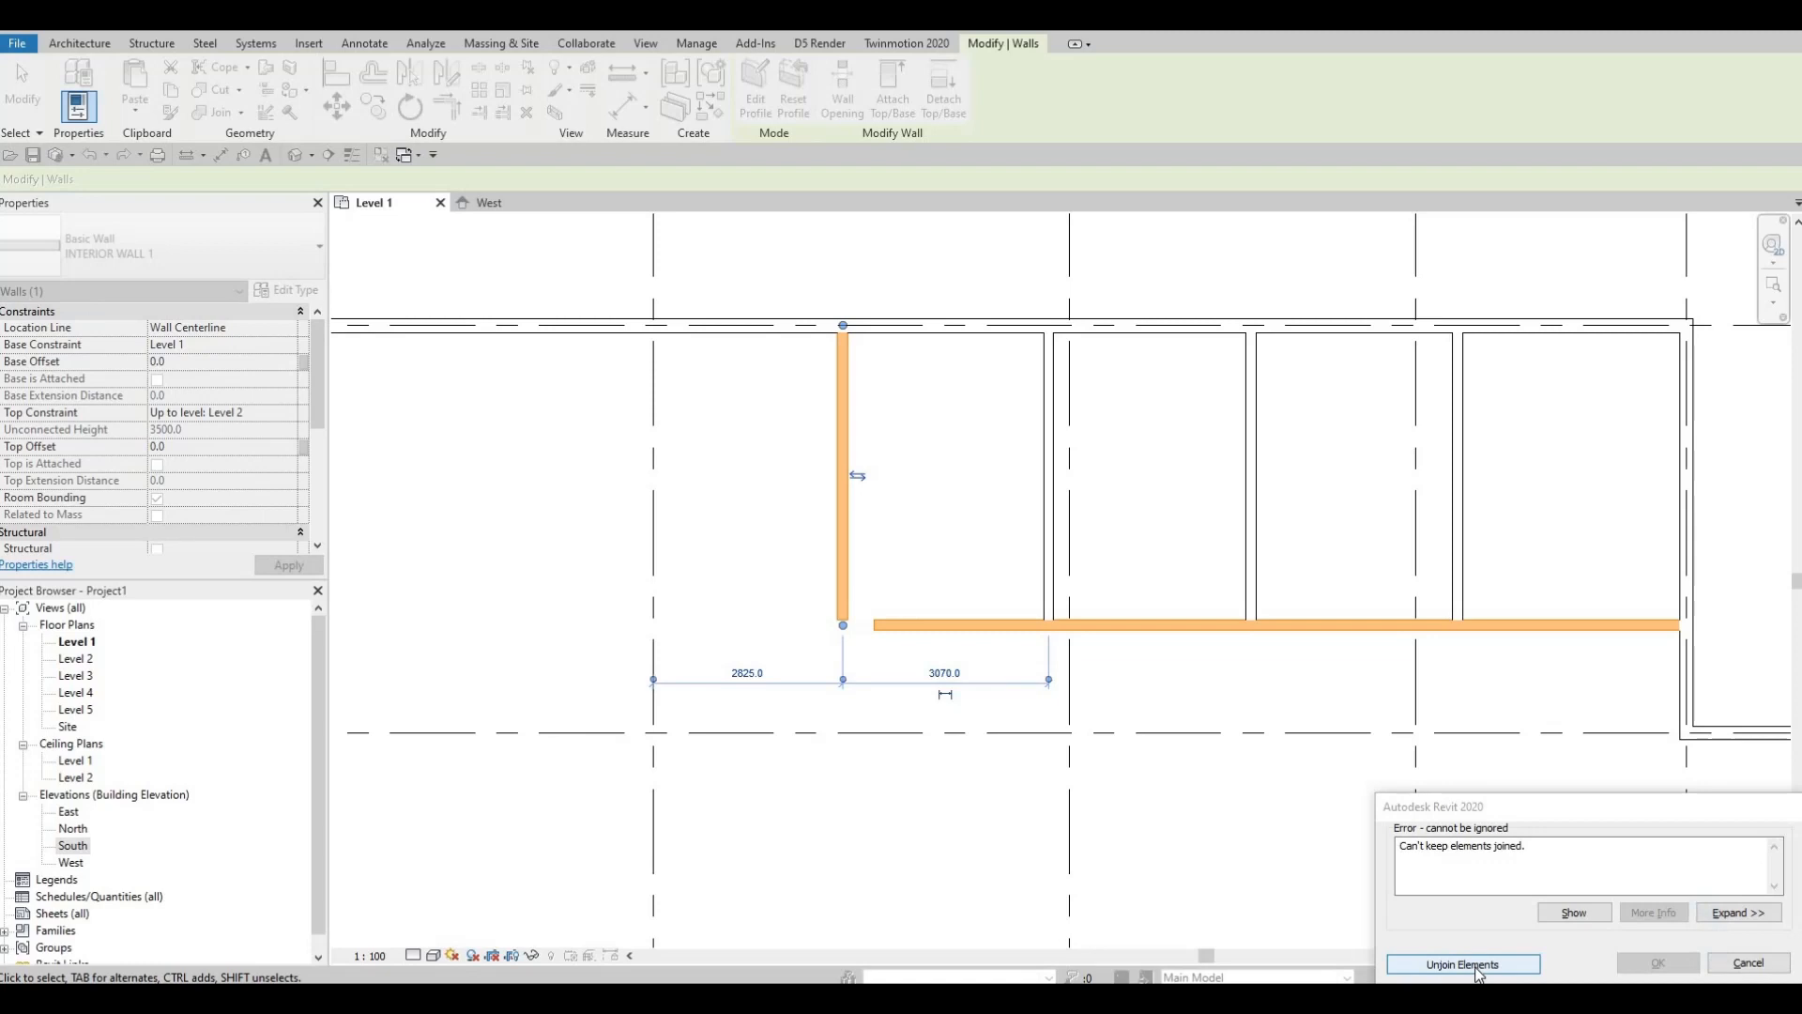
key("Return")
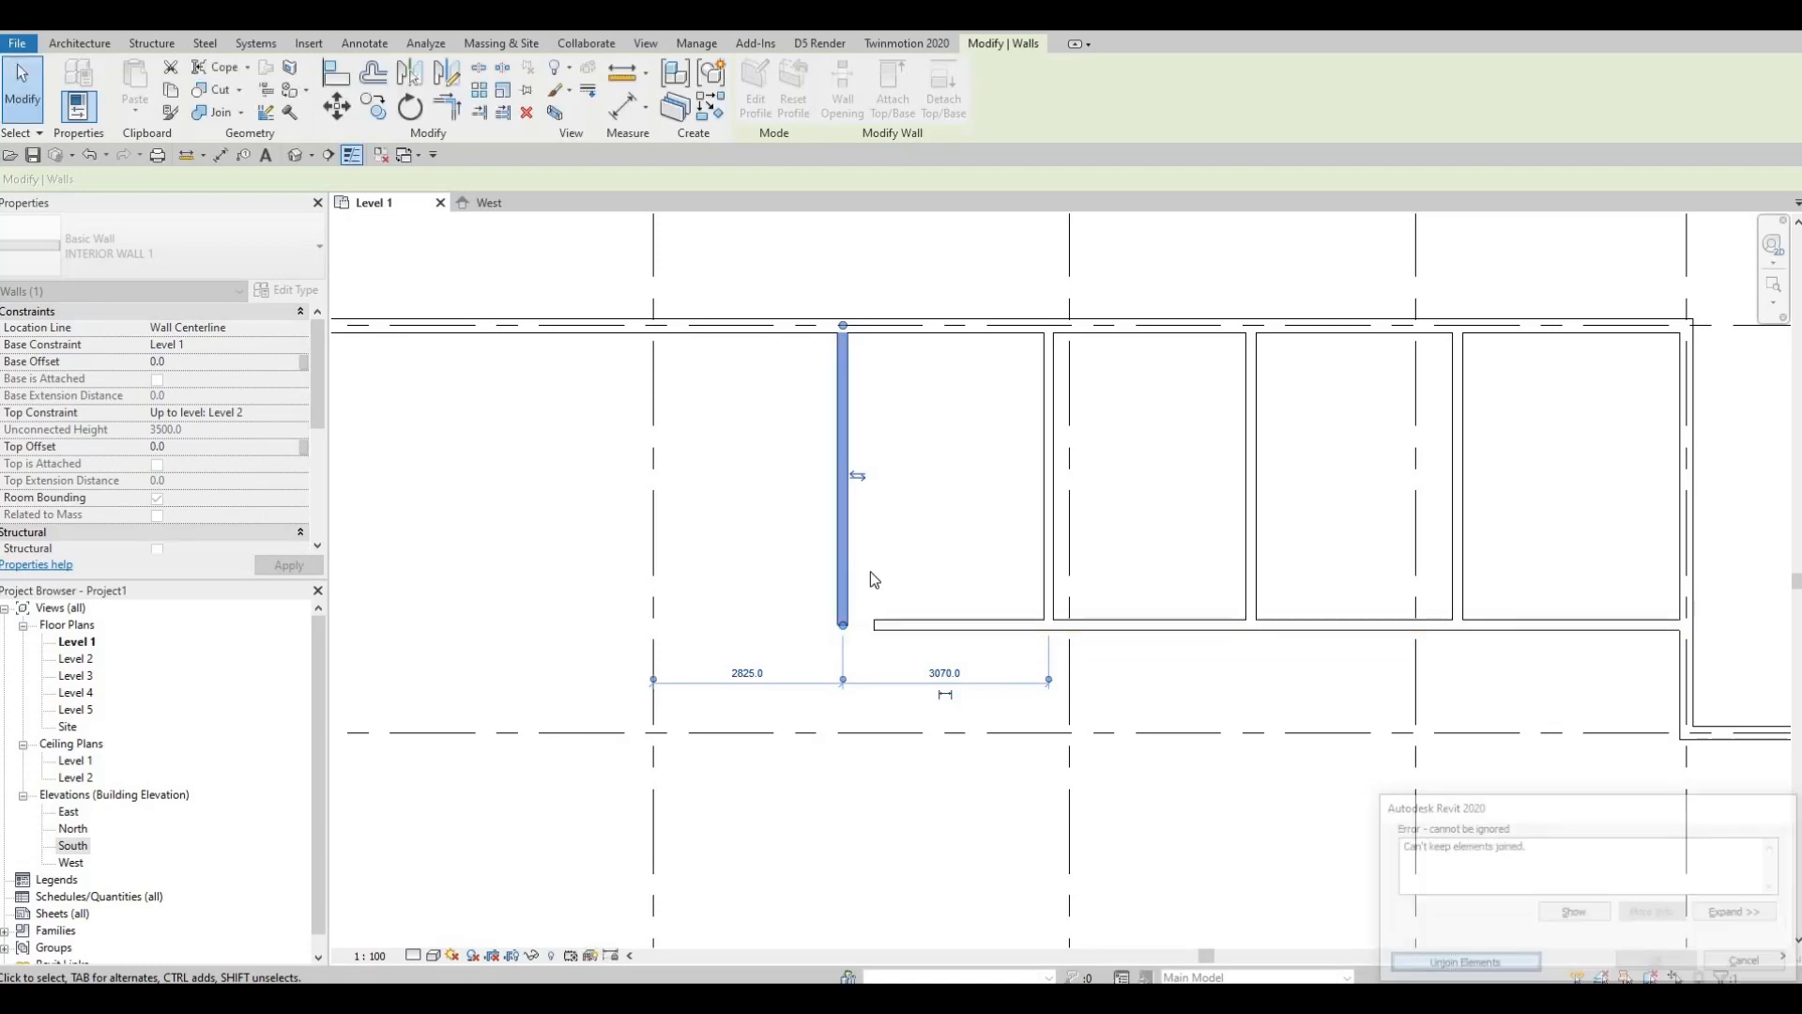
Step: Extend the horizontal interior wall's left end so it measures 16200
key("Escape")
left_click(870, 629)
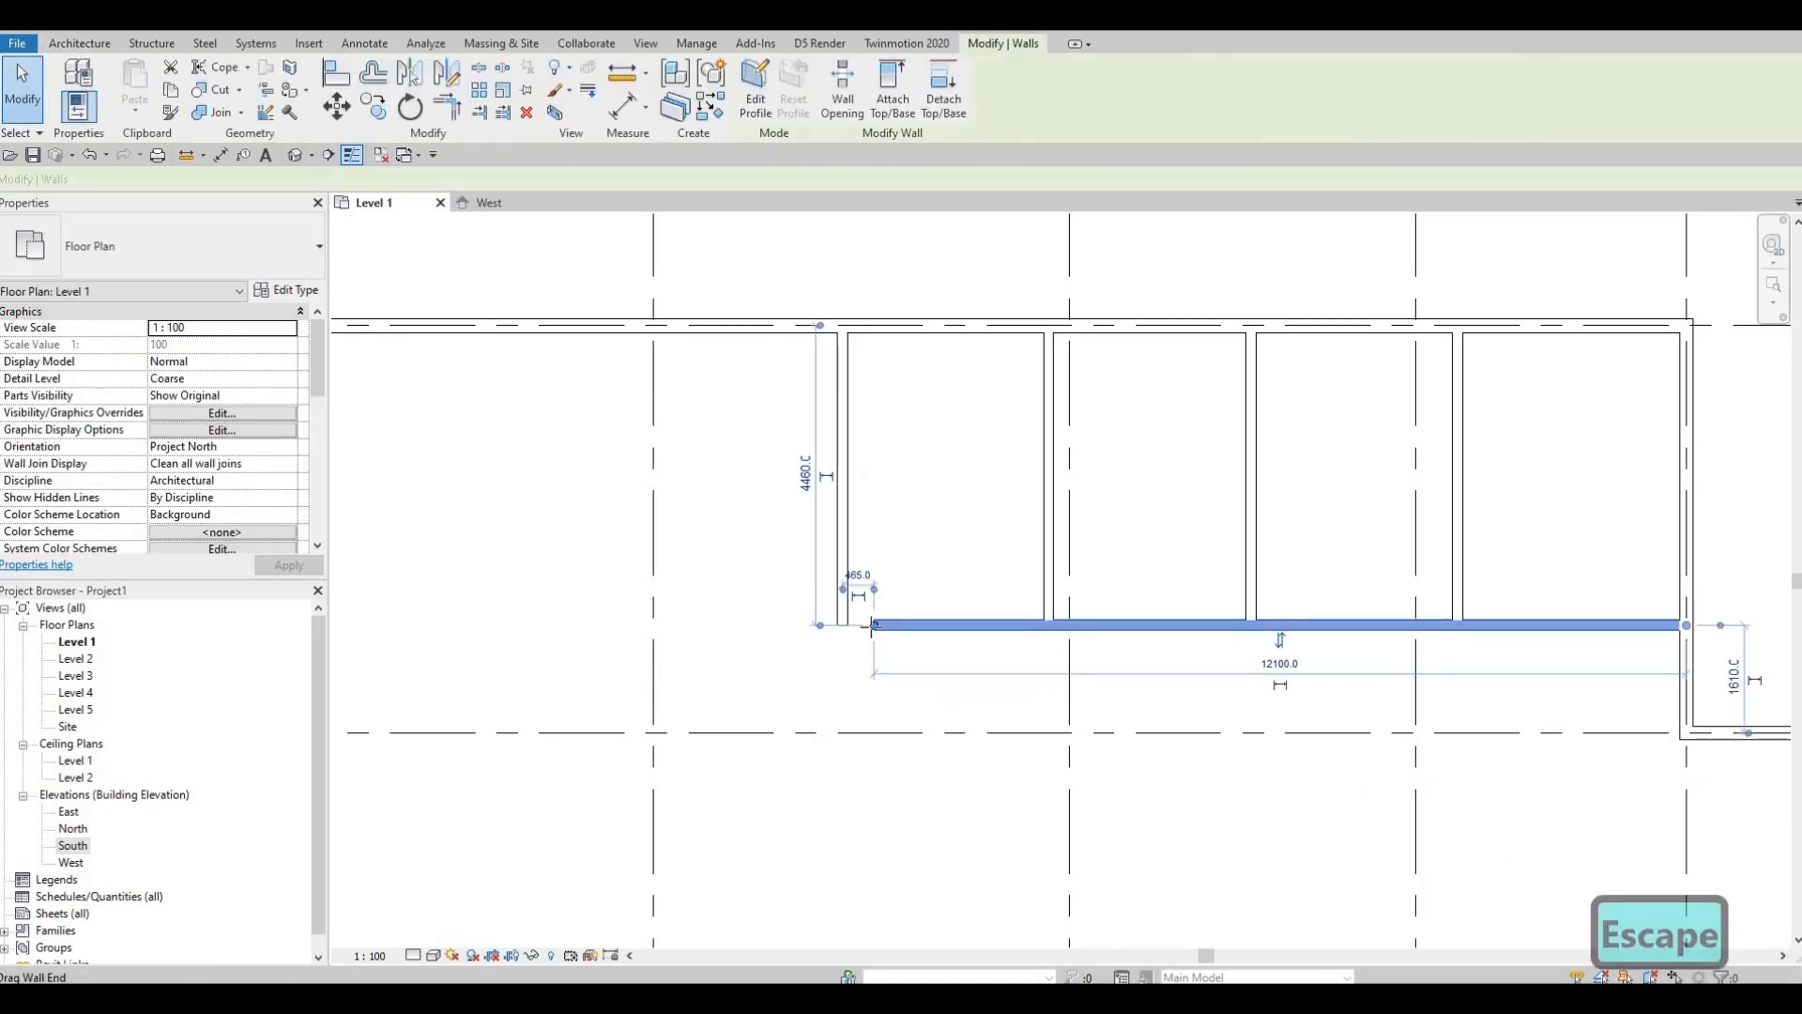
left_click_drag(872, 626, 599, 626)
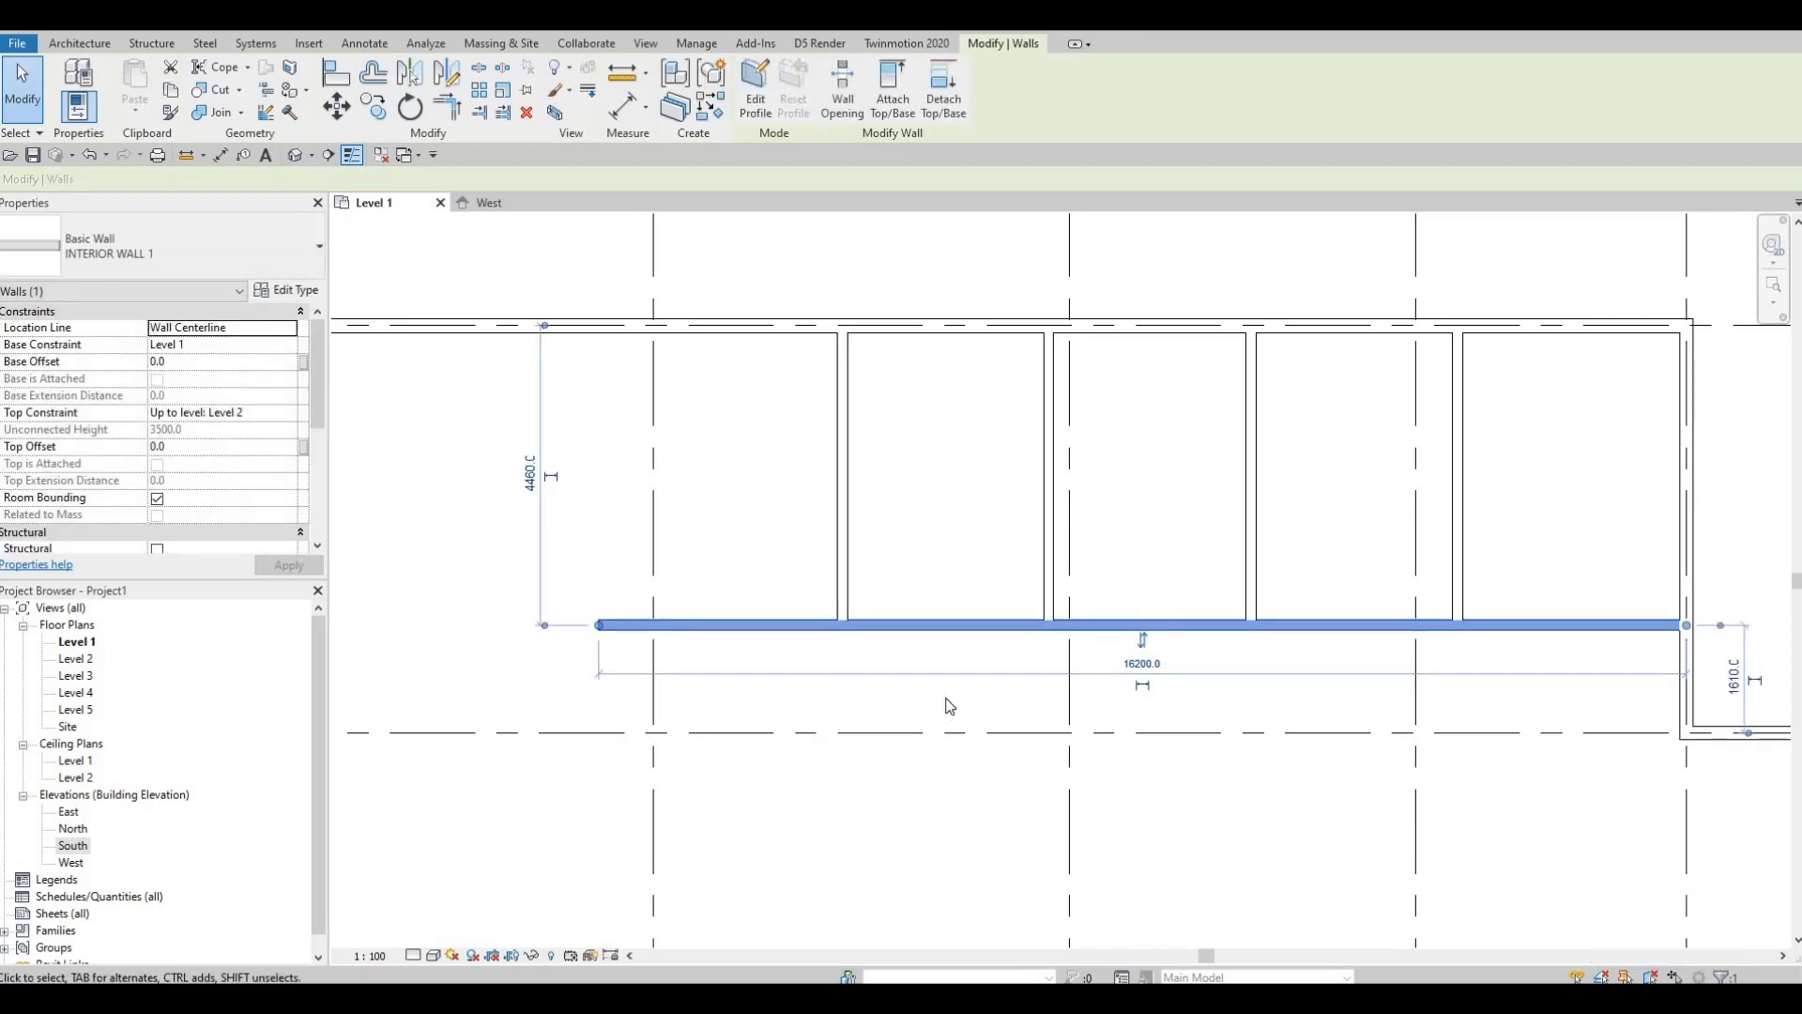
middle_click_drag(946, 698, 1069, 716)
key("Escape")
key("Escape")
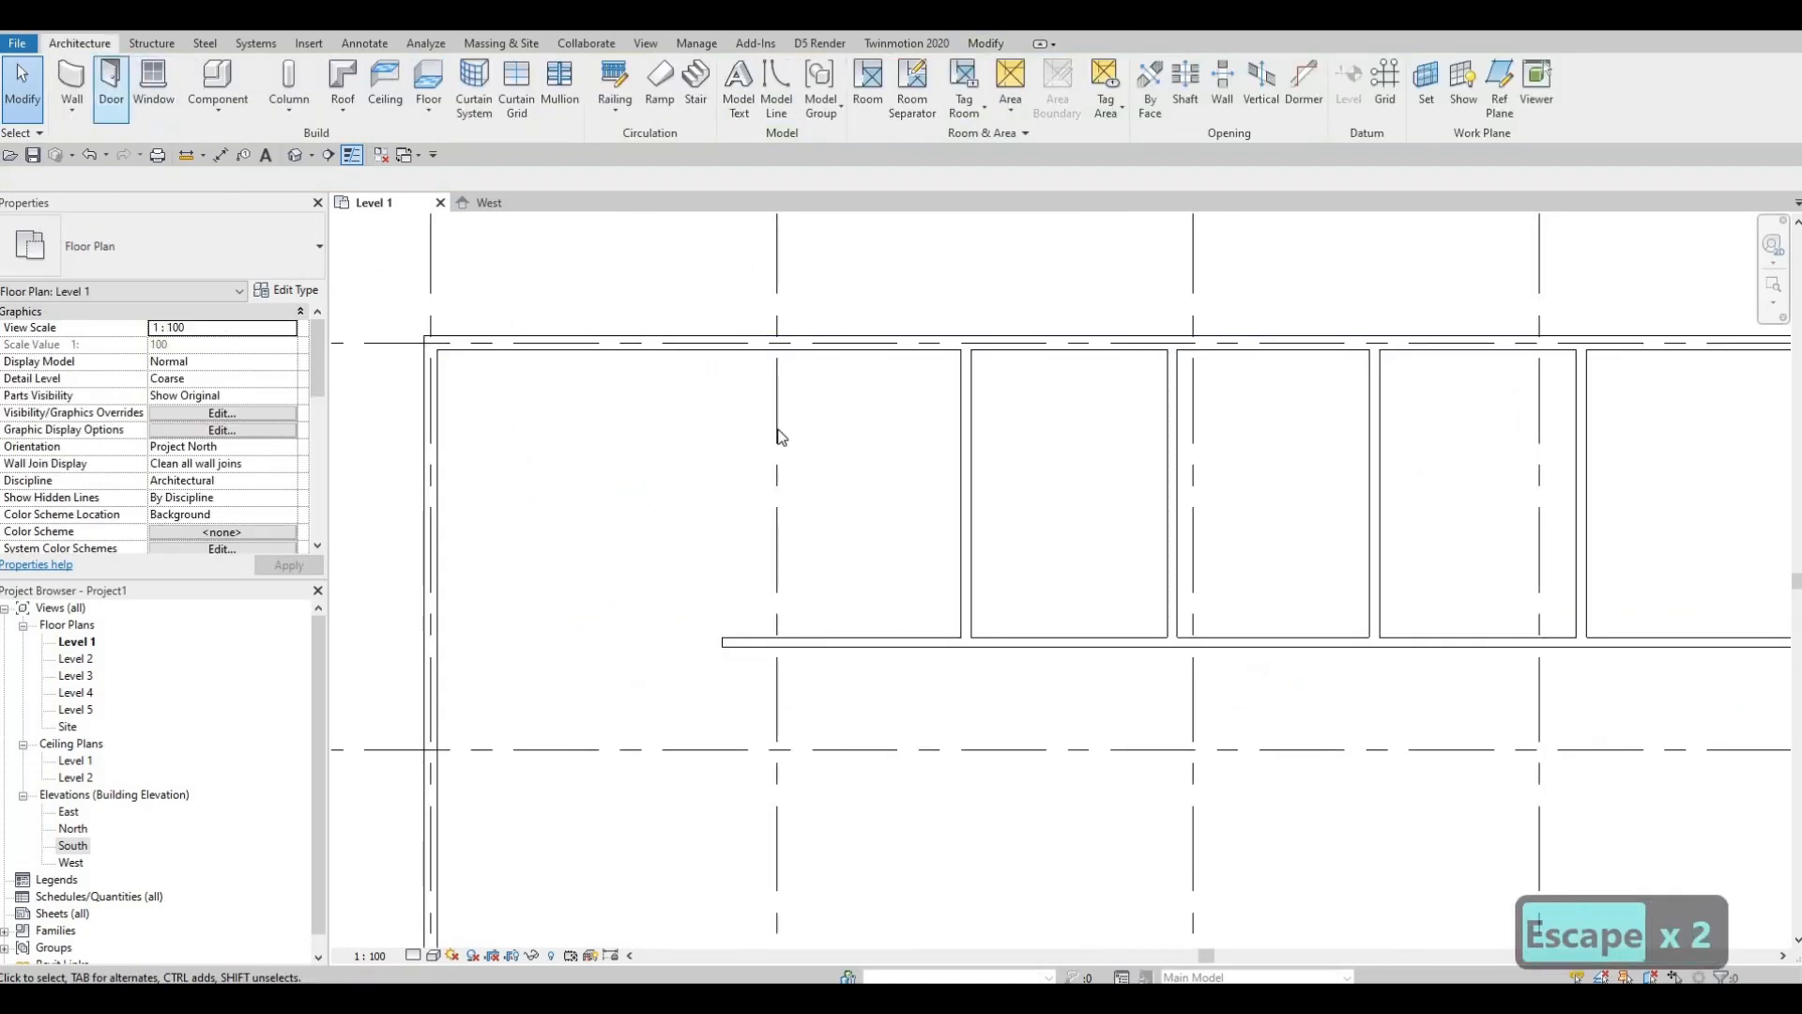
Step: Start a new interior partition rising from the horizontal wall's left end using CS
left_click(935, 574)
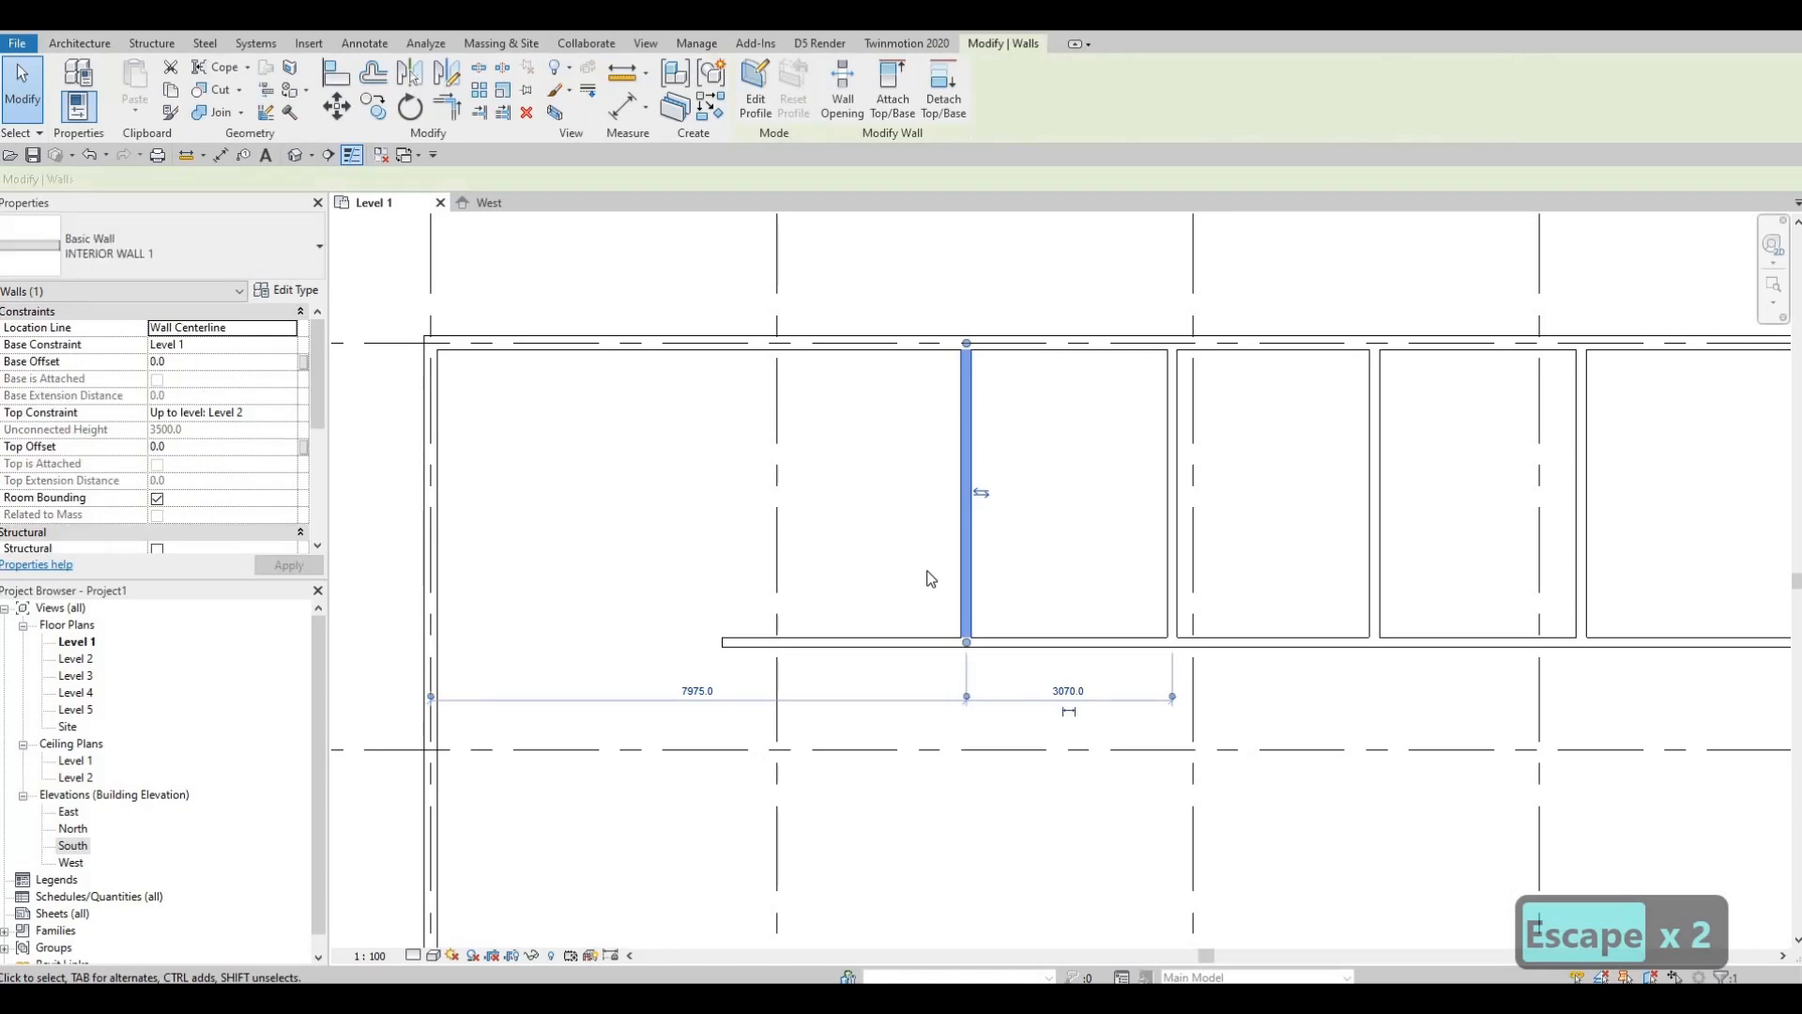
key("c")
key("s")
left_click(722, 642)
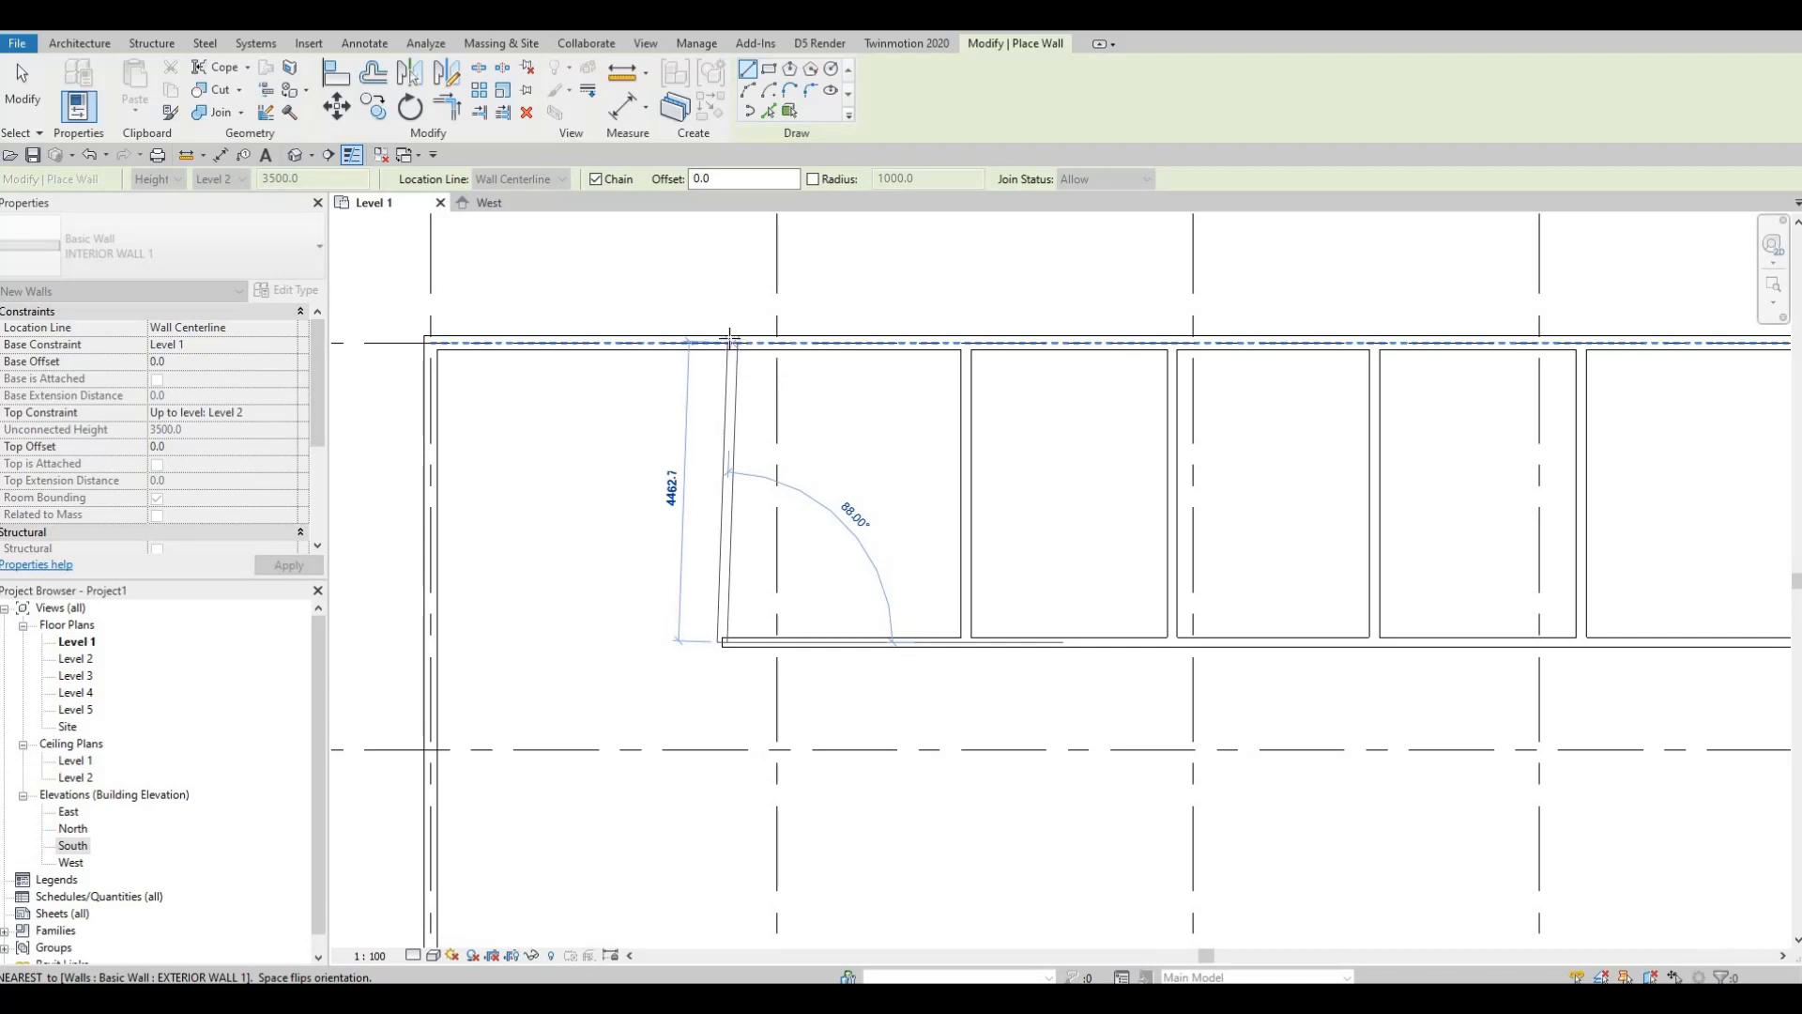
Step: End the vertical partition at the upper exterior wall and check its 3635 spacing to the neighbouring partition
left_click(723, 343)
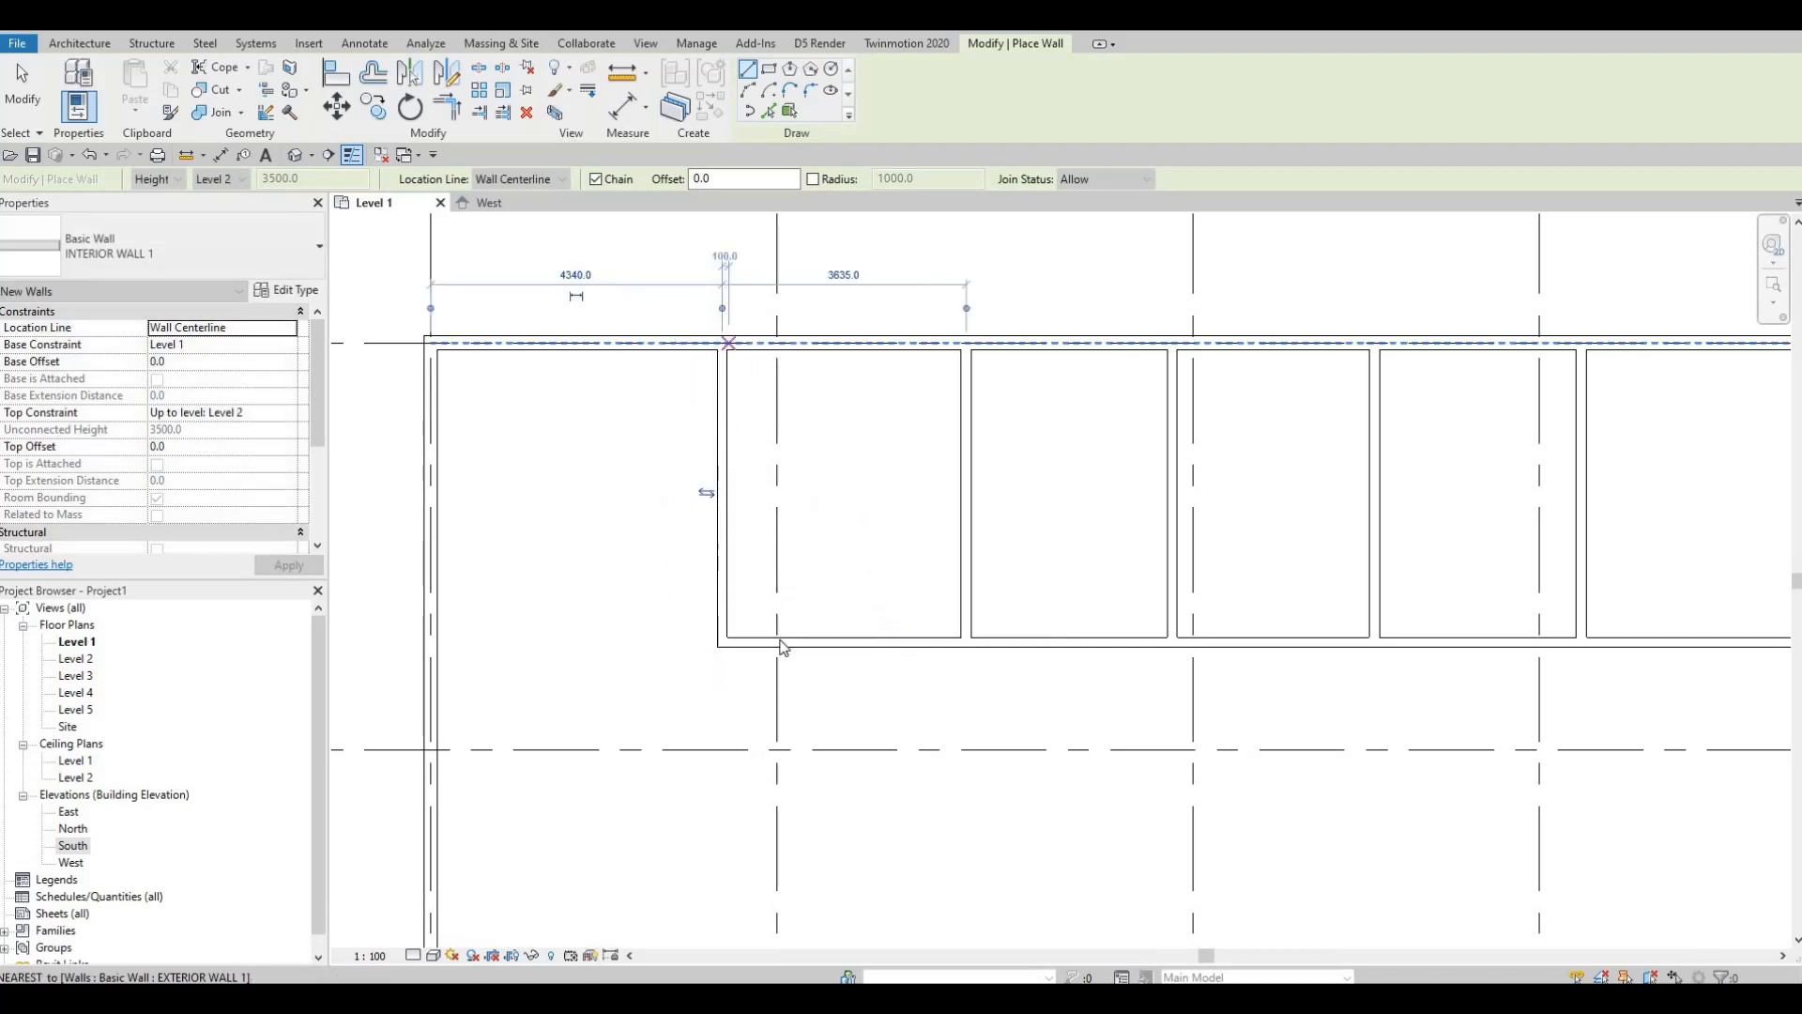
key("Escape")
key("Escape")
key("Escape")
left_click(721, 554)
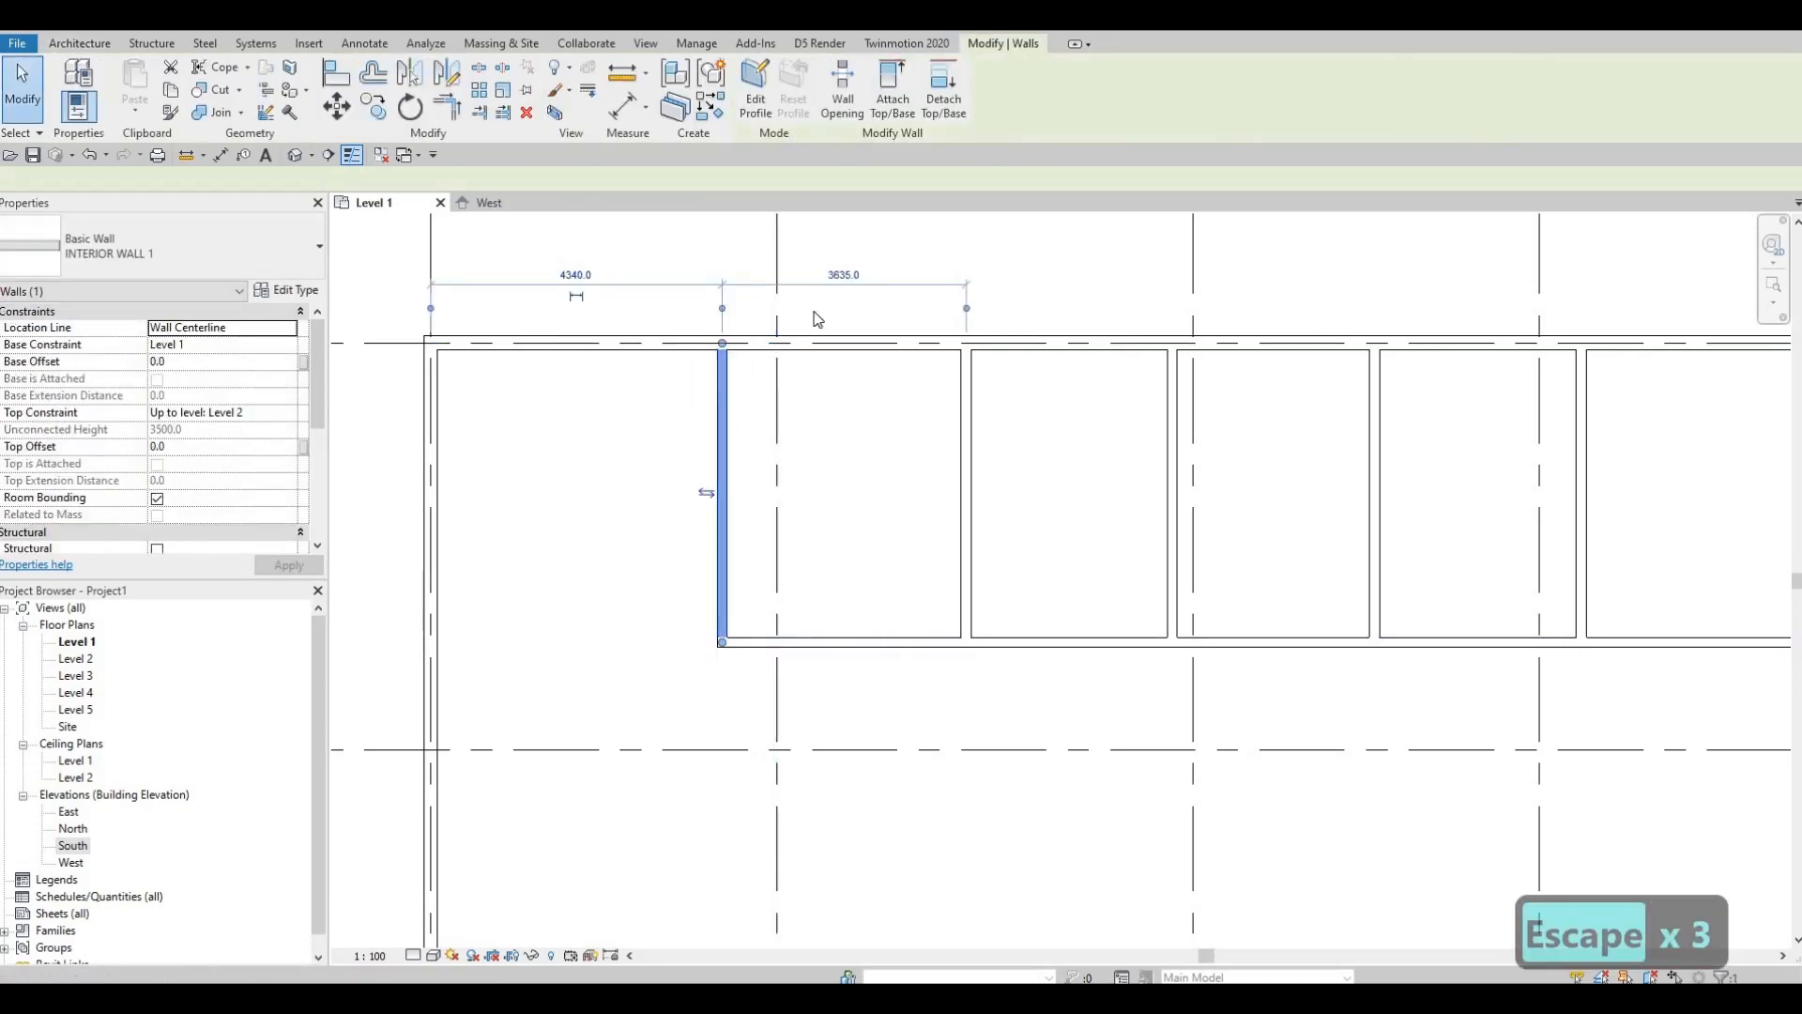
left_click(842, 274)
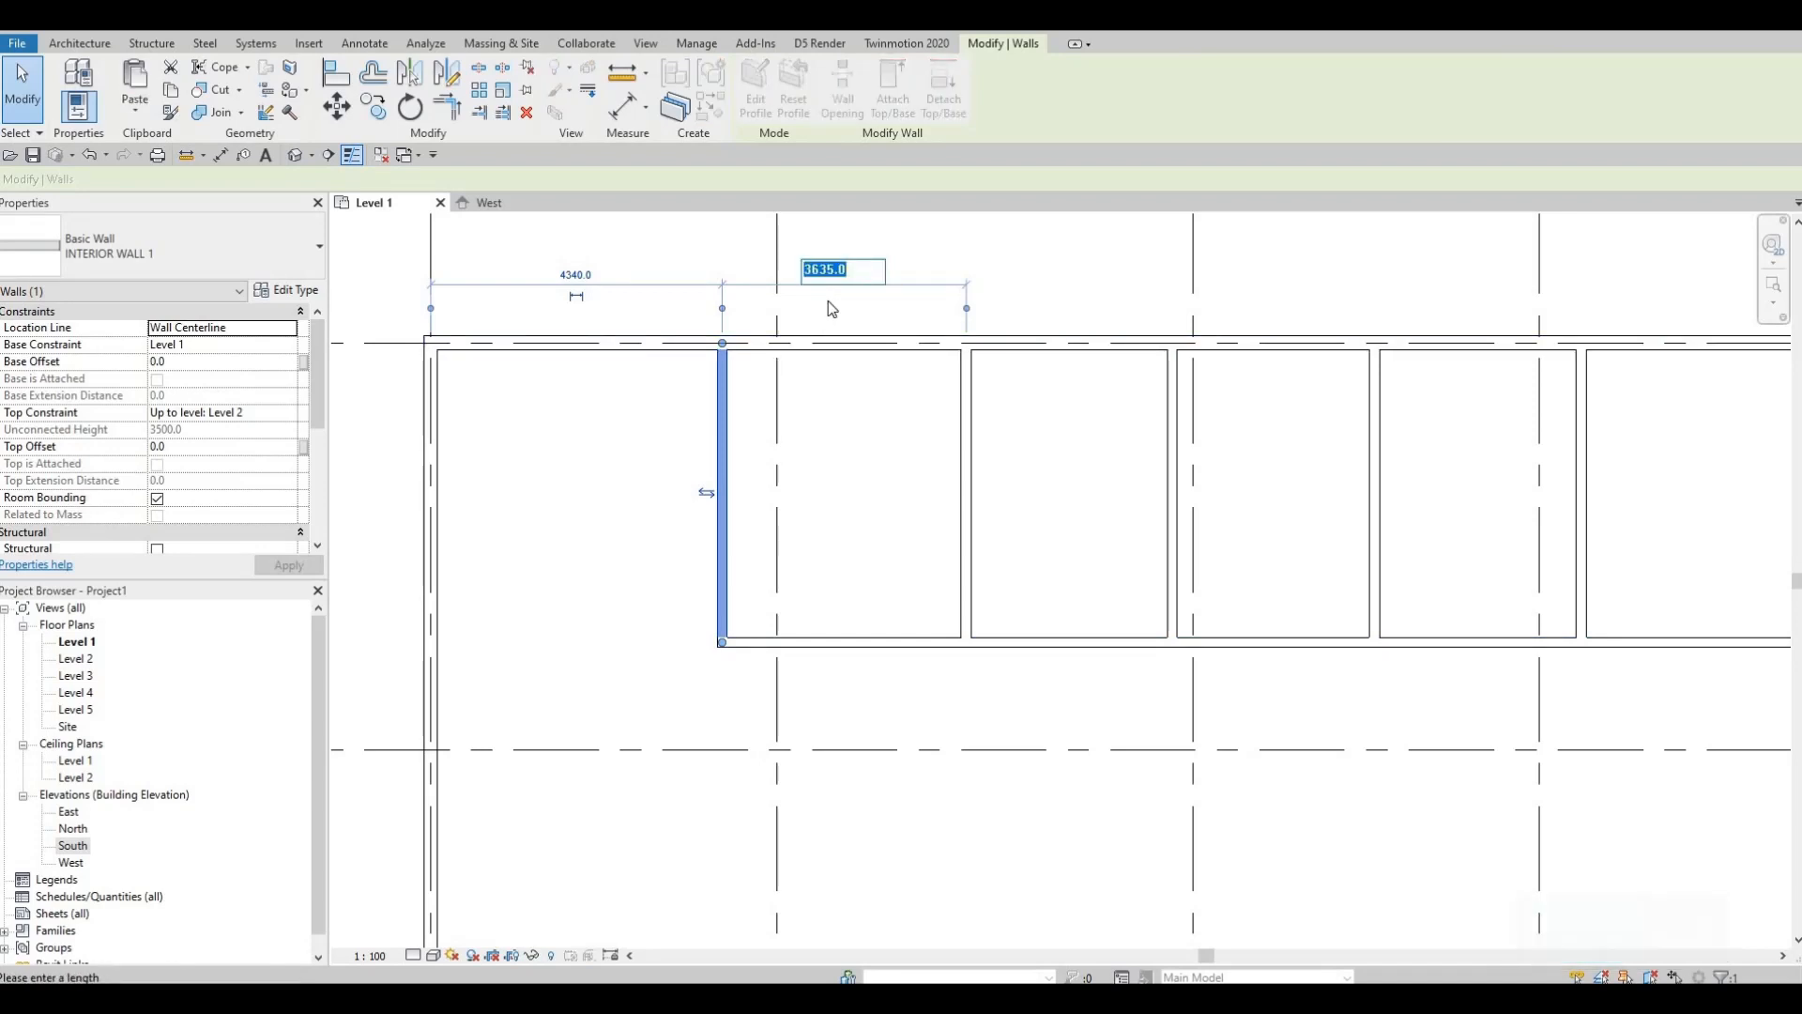
key("Escape")
key("Escape")
left_click(965, 496)
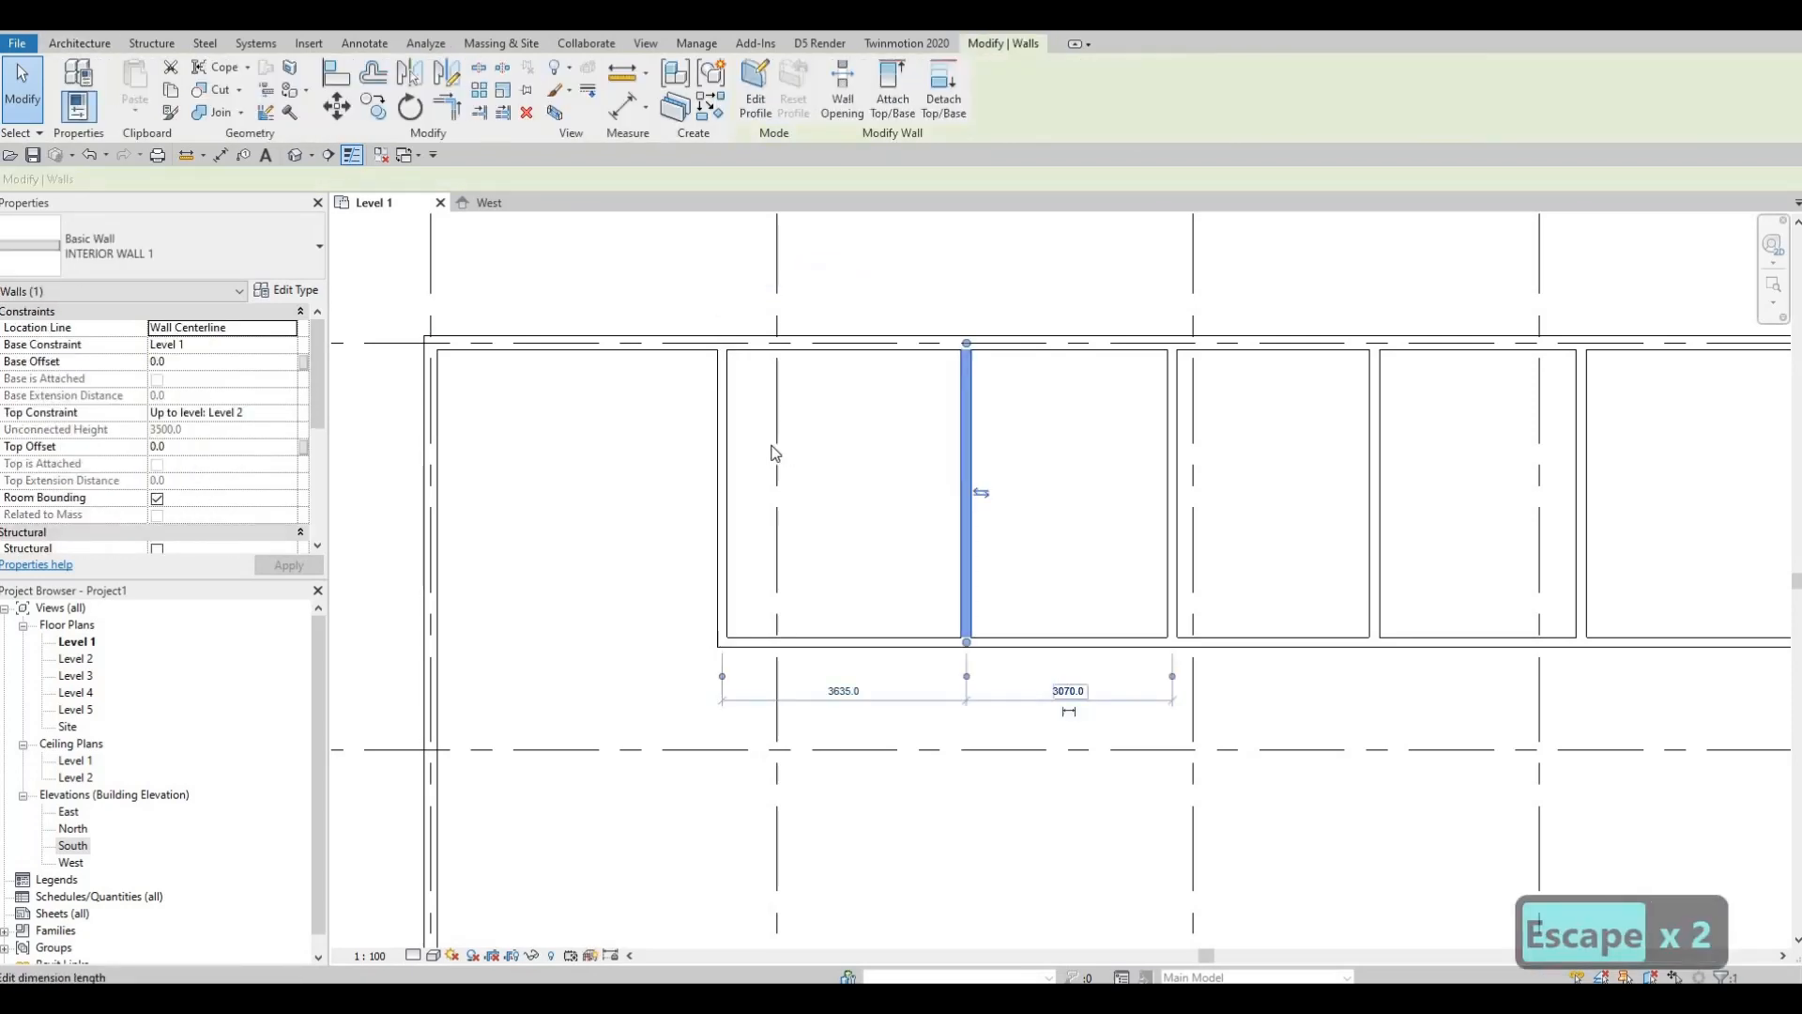
key("Escape")
Step: Reposition the new partition so the room to its right is 3035 wide
left_click(723, 429)
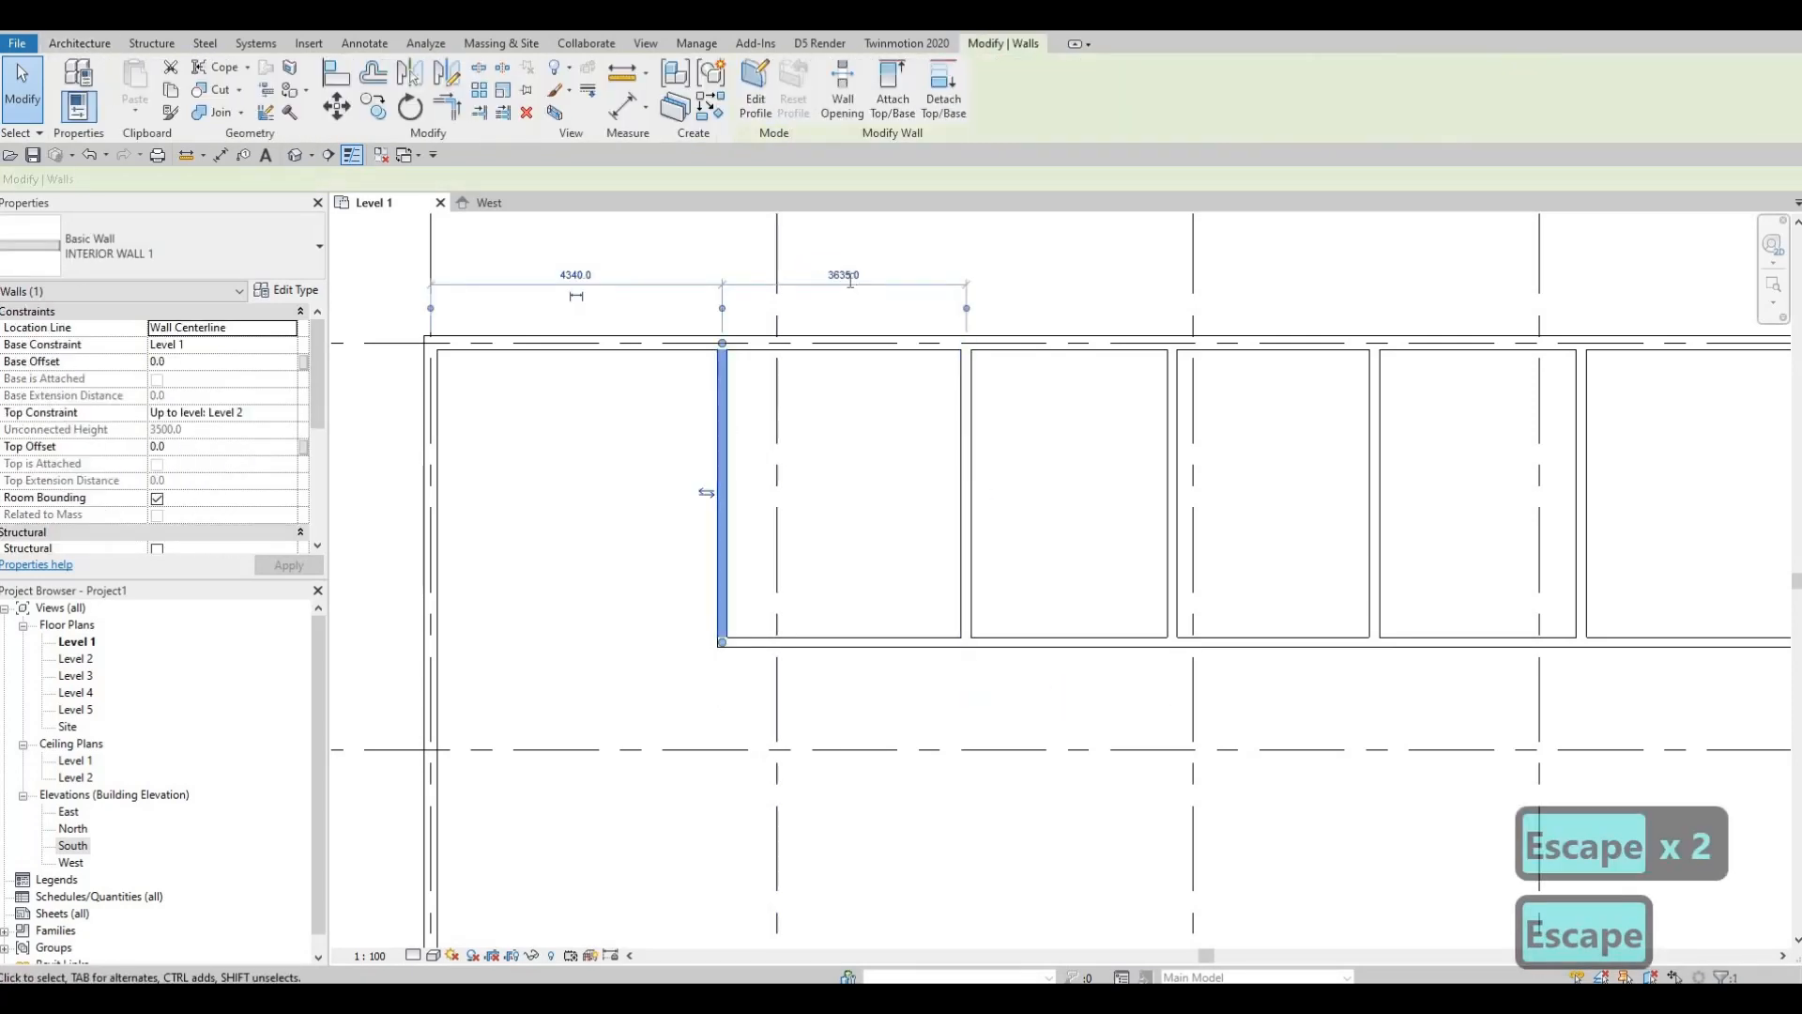
left_click(844, 275)
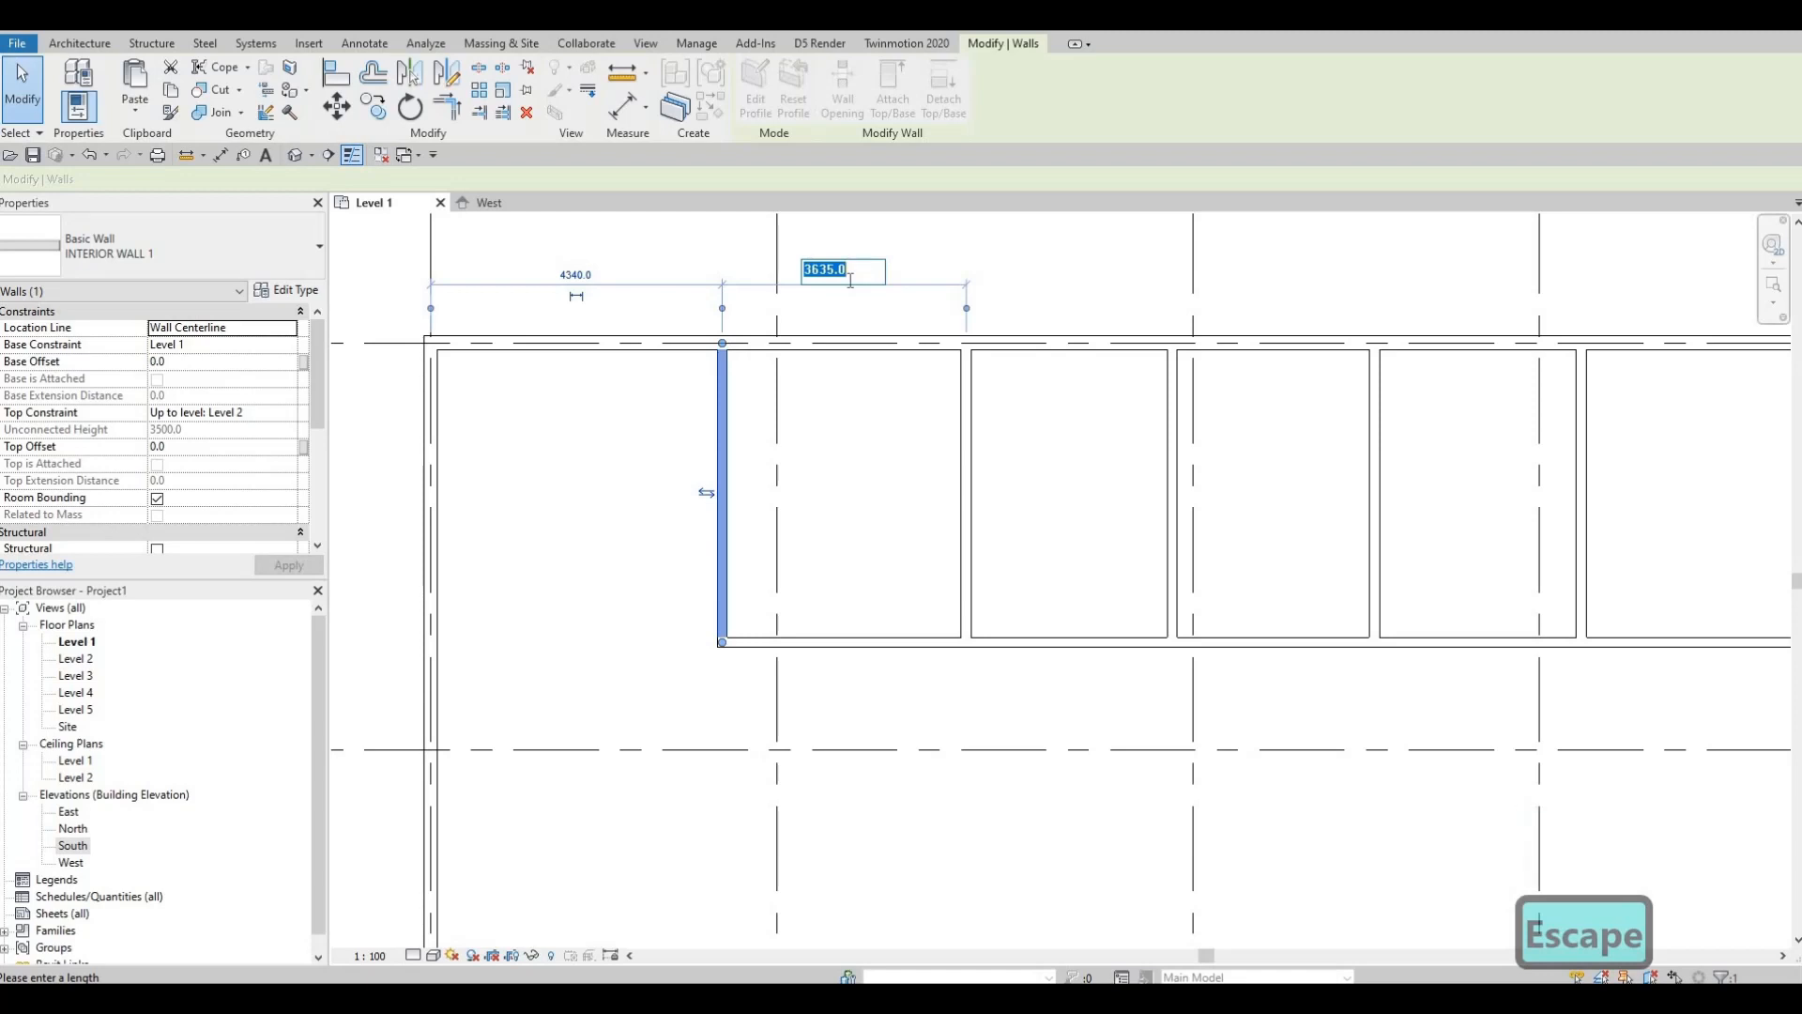
type("3035")
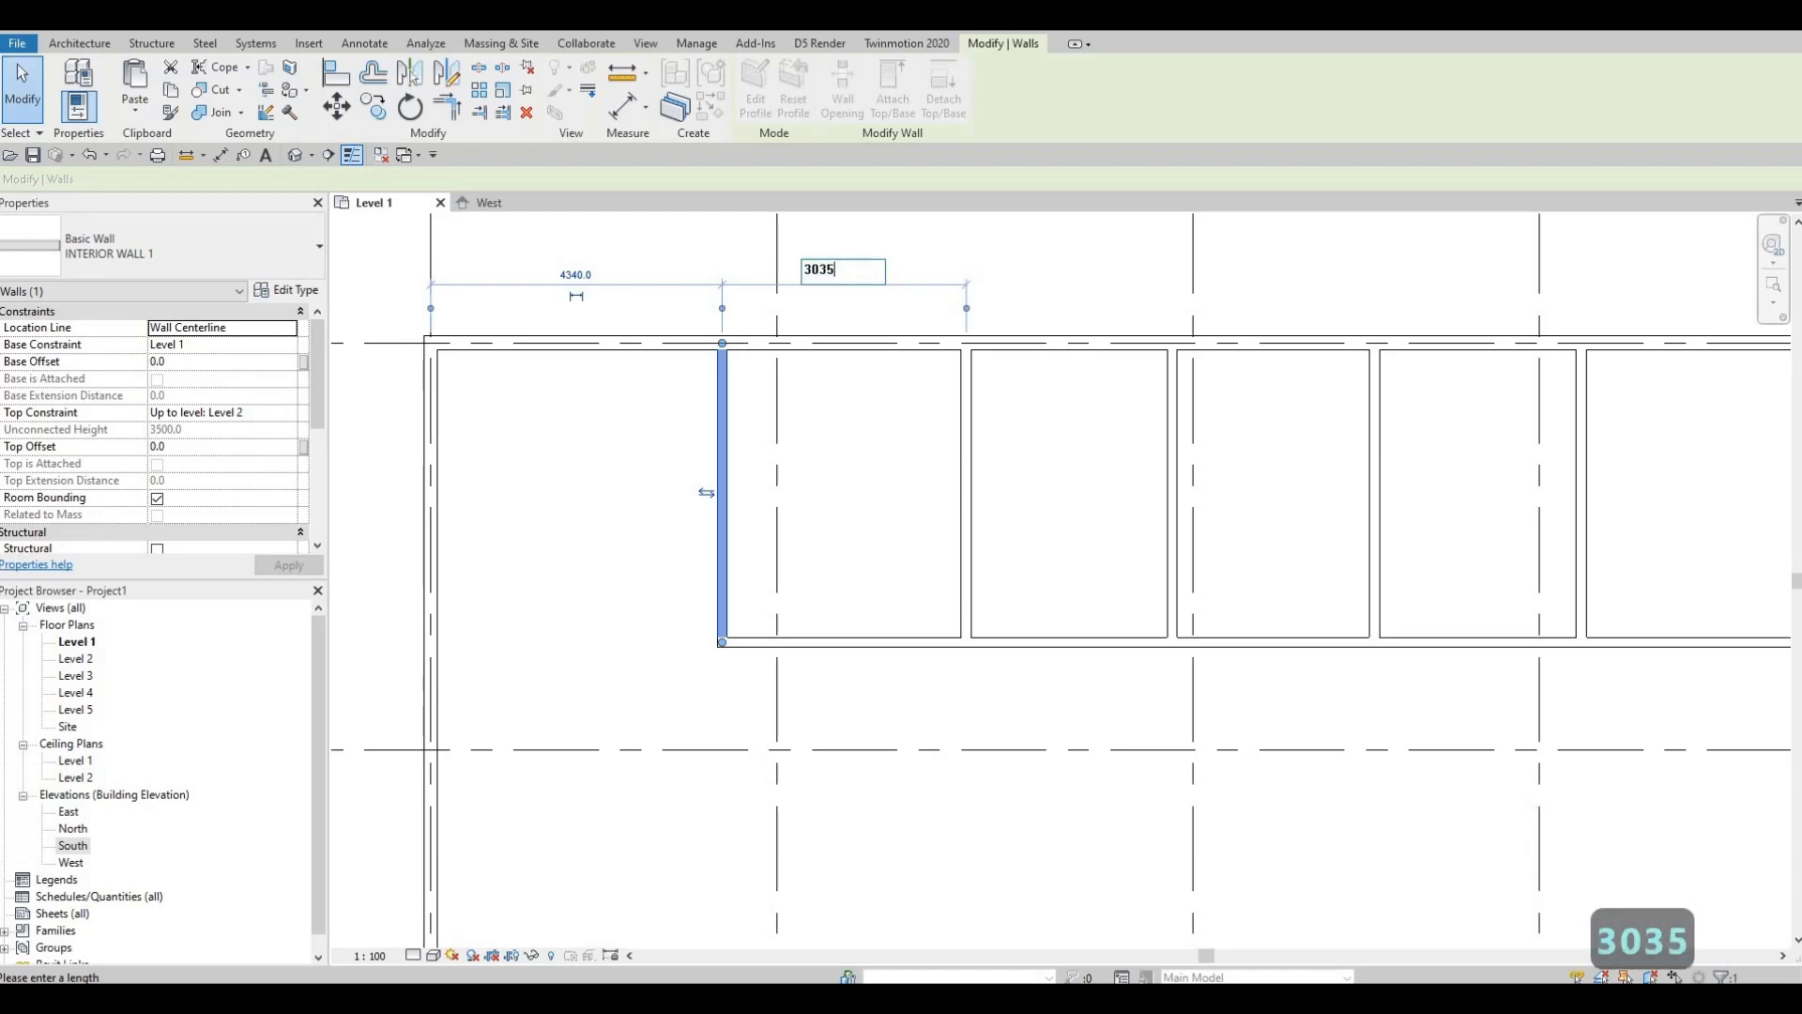
key("Return")
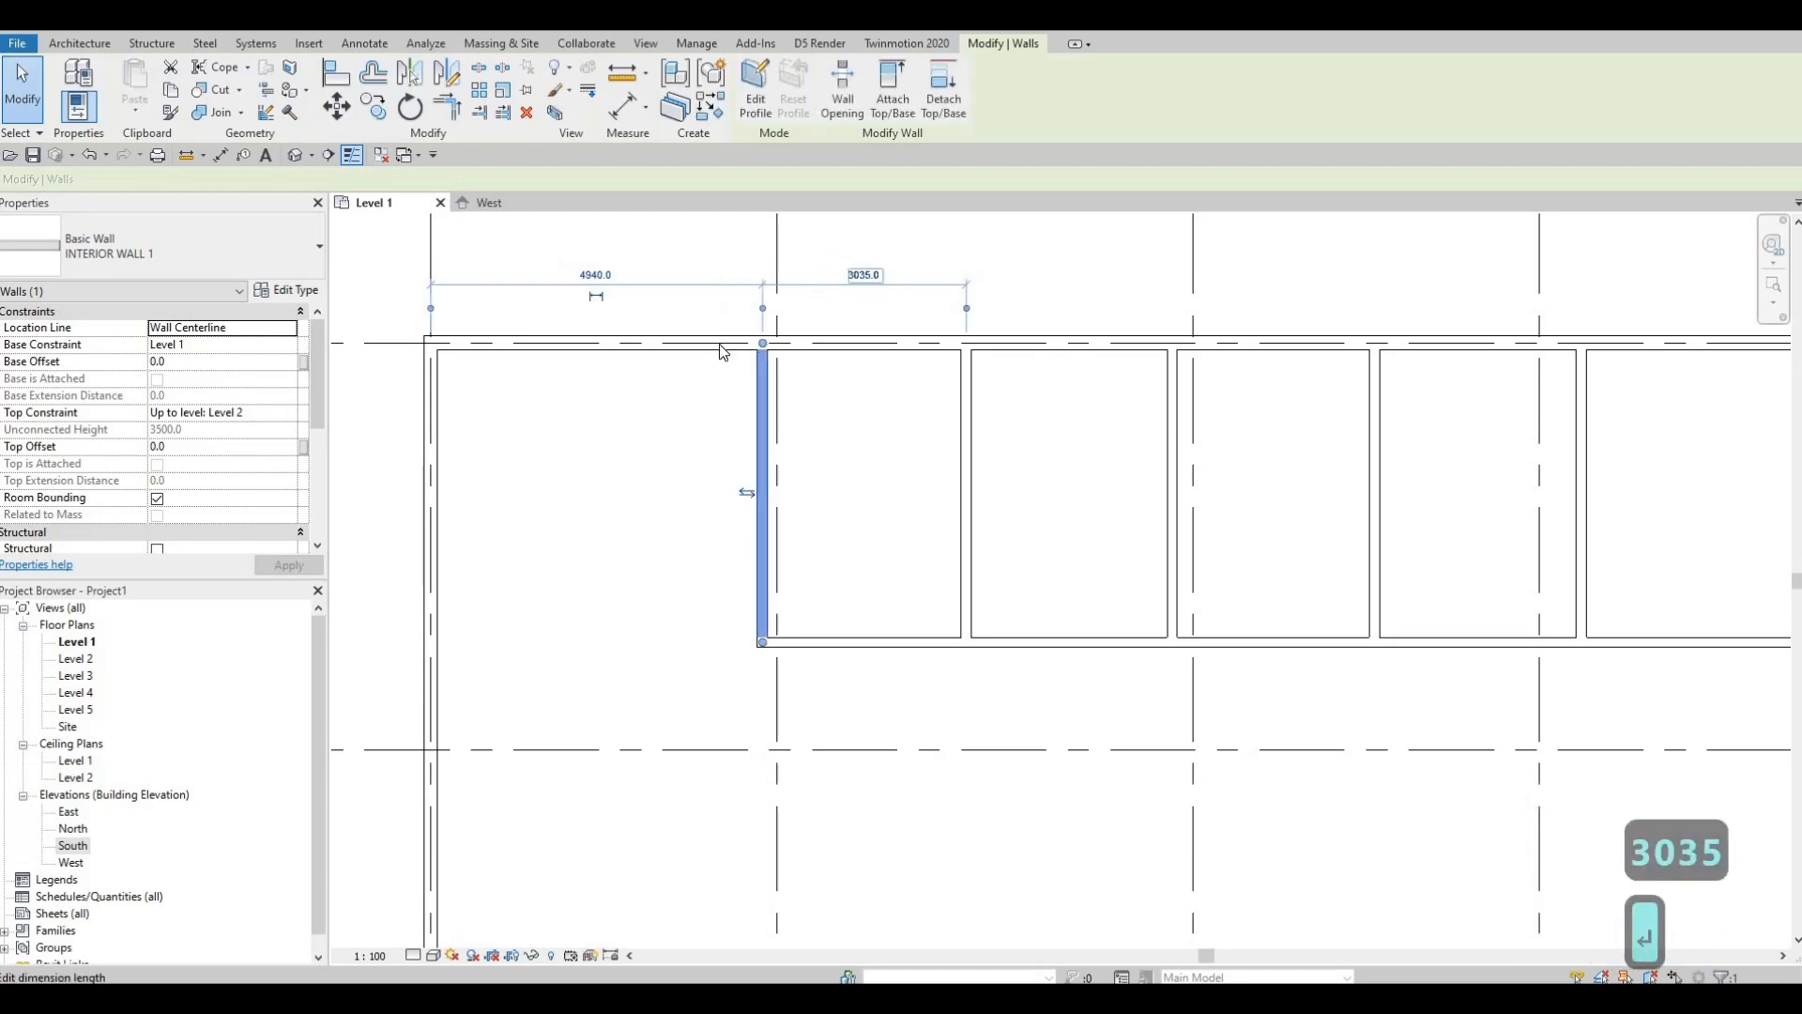
middle_click_drag(913, 524, 889, 428)
Step: Start an aligned dimension with DI and pick the right-hand walls for the 3400 and 3085 widths
scroll(889, 428, "down", 1)
key("Escape")
middle_click_drag(1112, 517, 1076, 566)
scroll(894, 634, "down", 1)
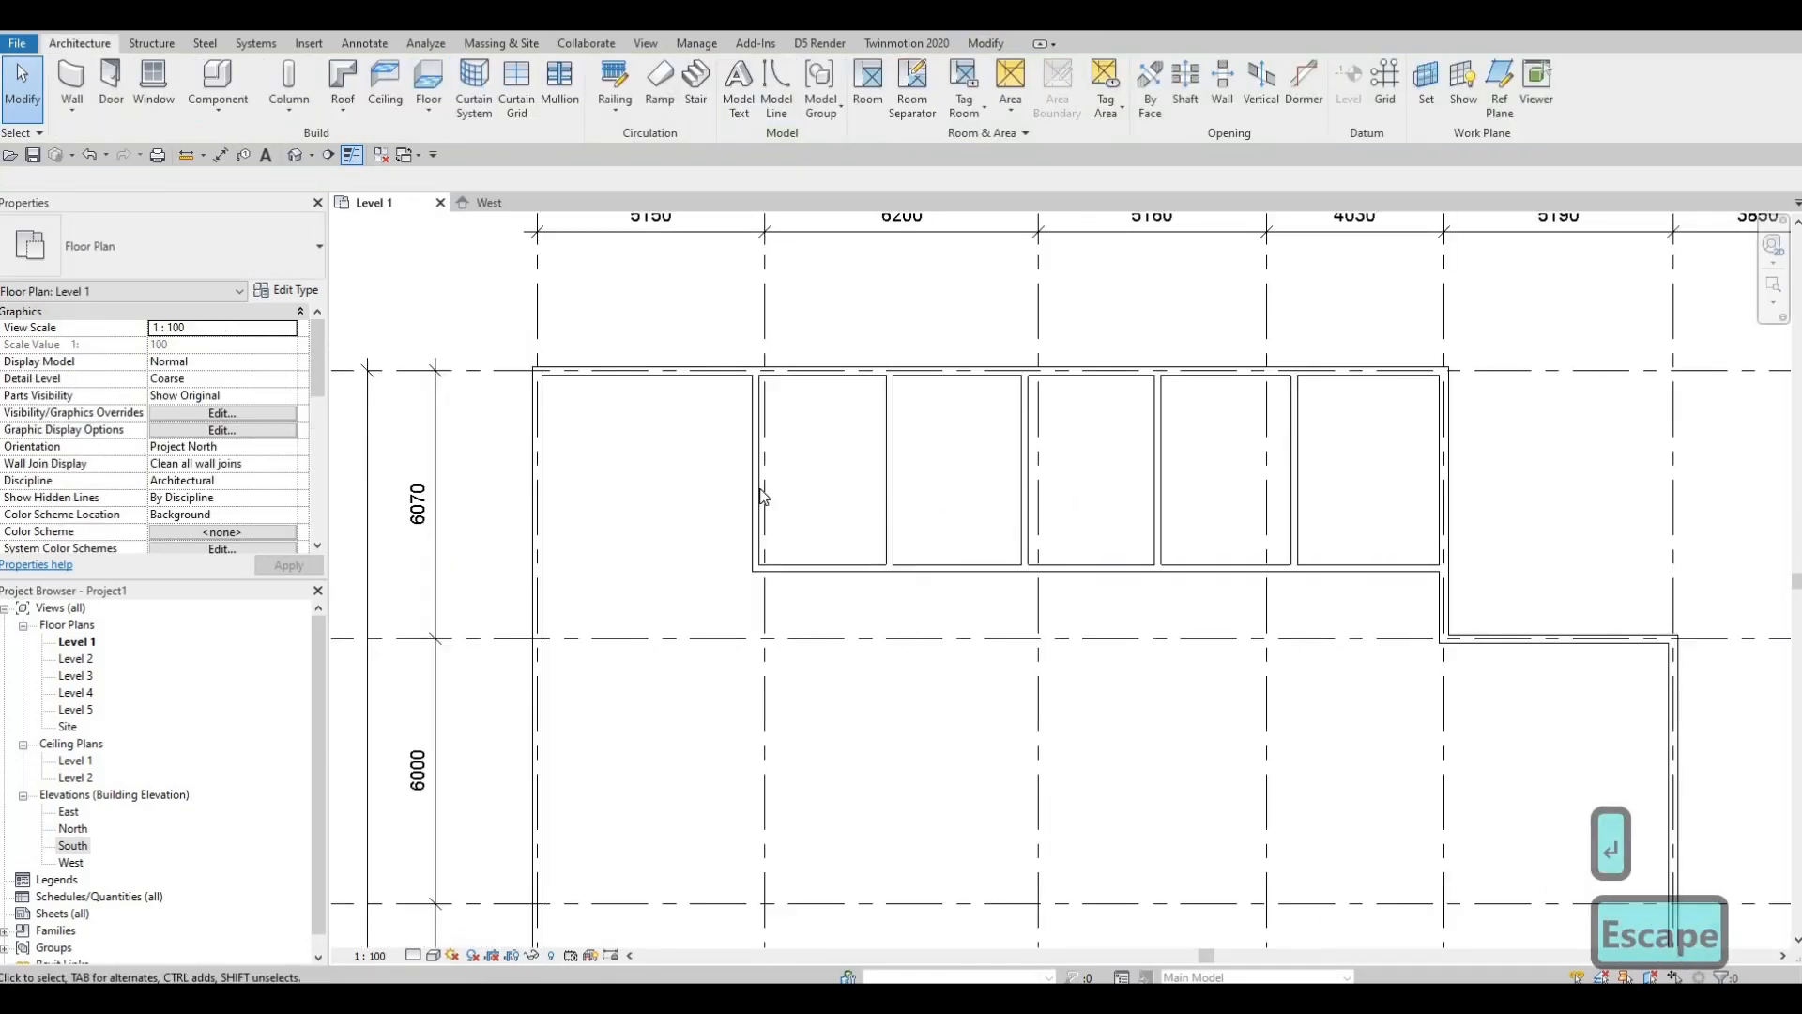
middle_click_drag(763, 497, 726, 568)
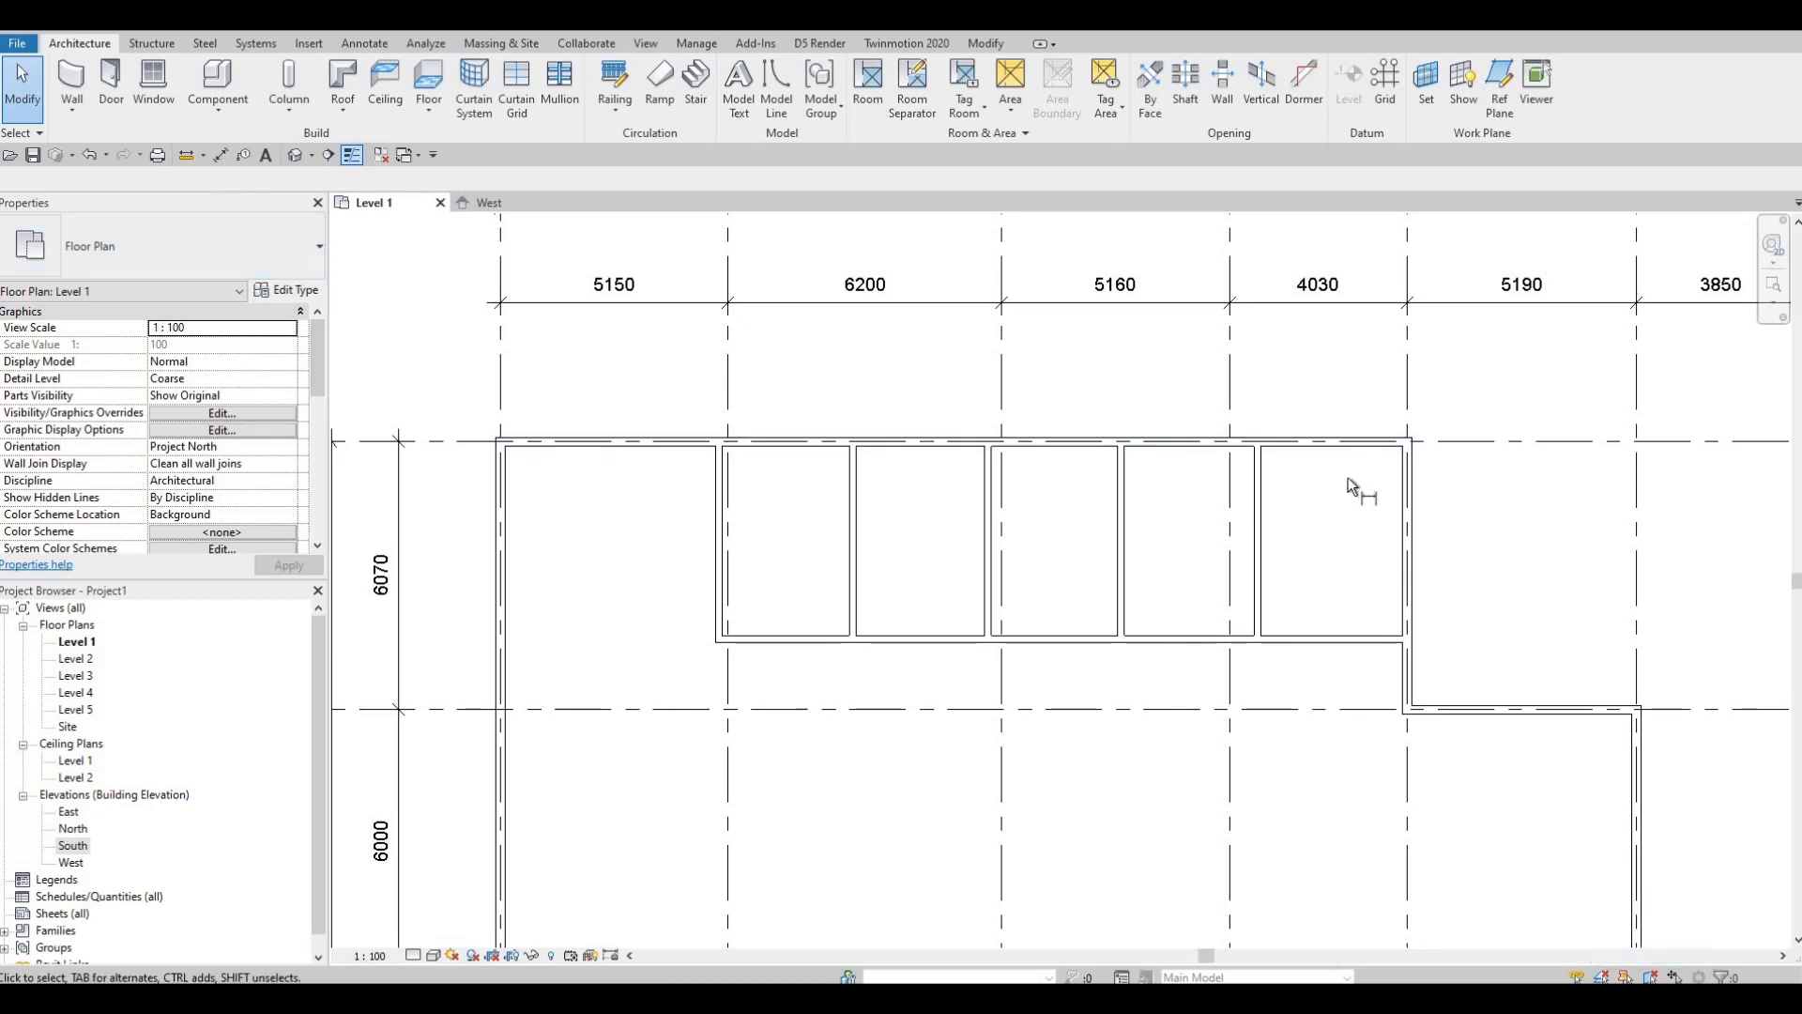
key("d")
key("i")
scroll(1395, 420, "up", 2)
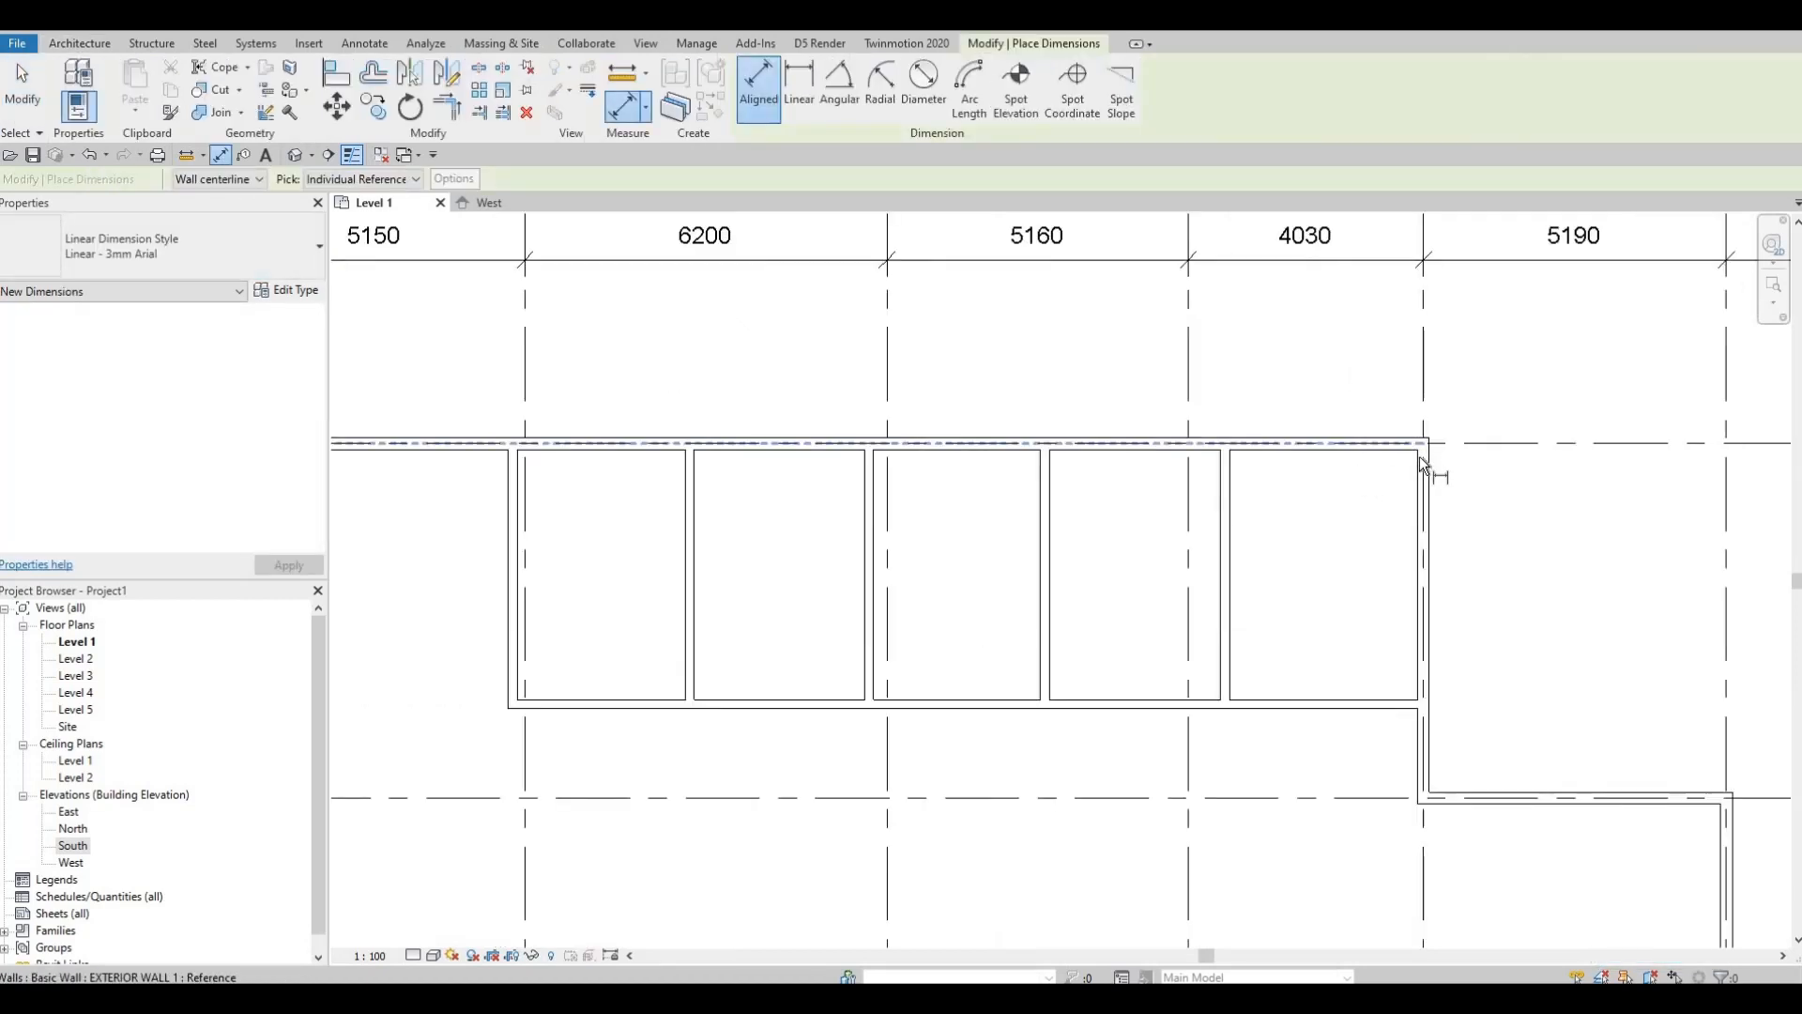
left_click(1230, 467)
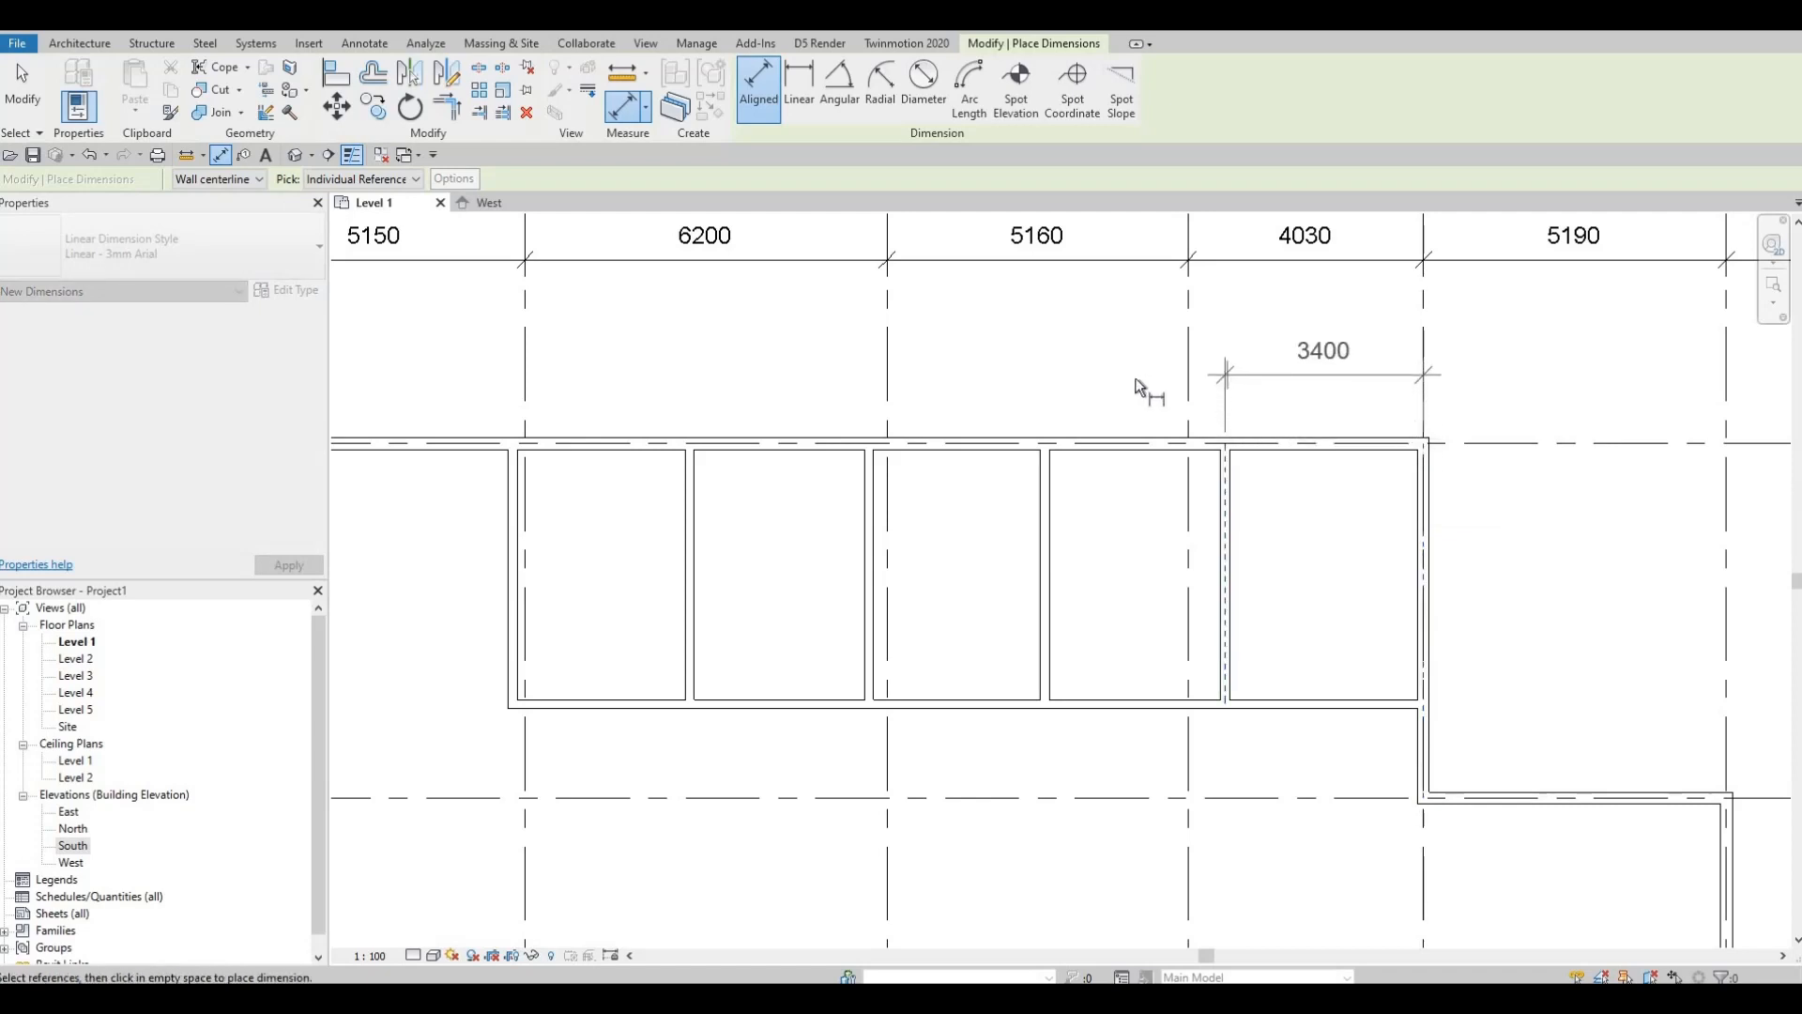
left_click(1042, 469)
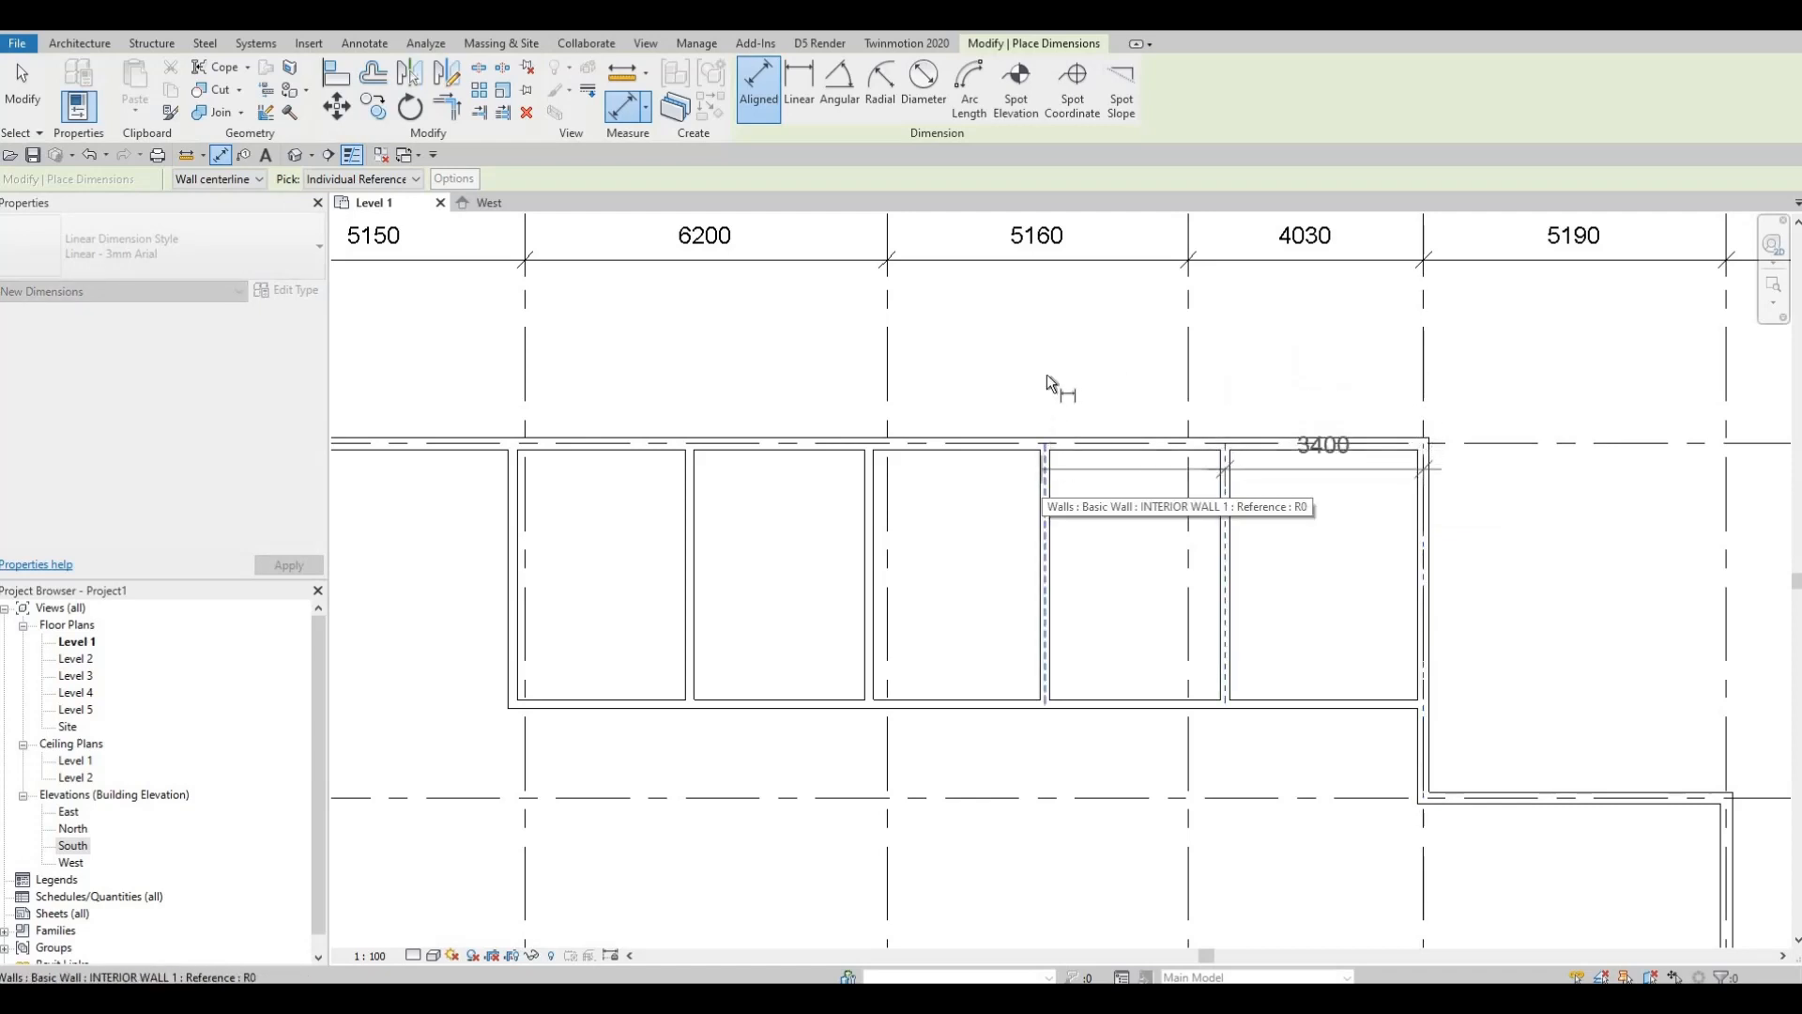
left_click(1046, 374)
Step: Add the 3010, 3070 and 3035 widths and place the dimension string above the rooms
left_click(866, 460)
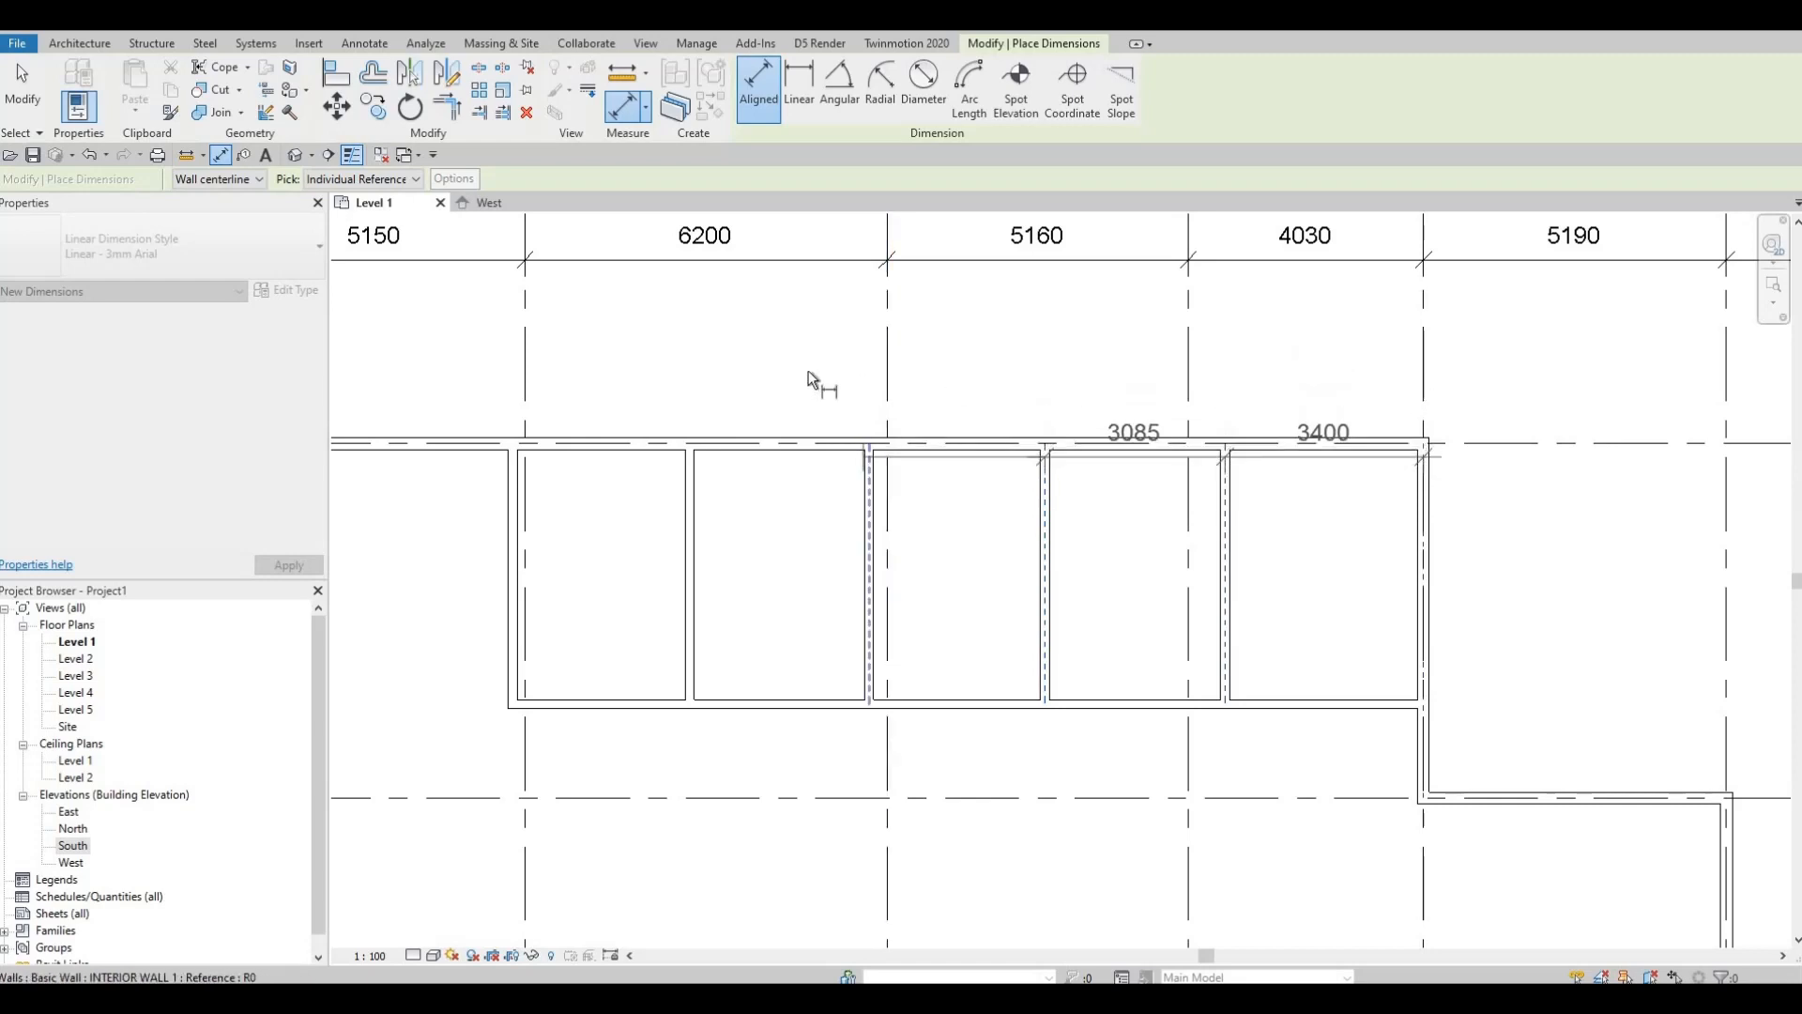
left_click(686, 458)
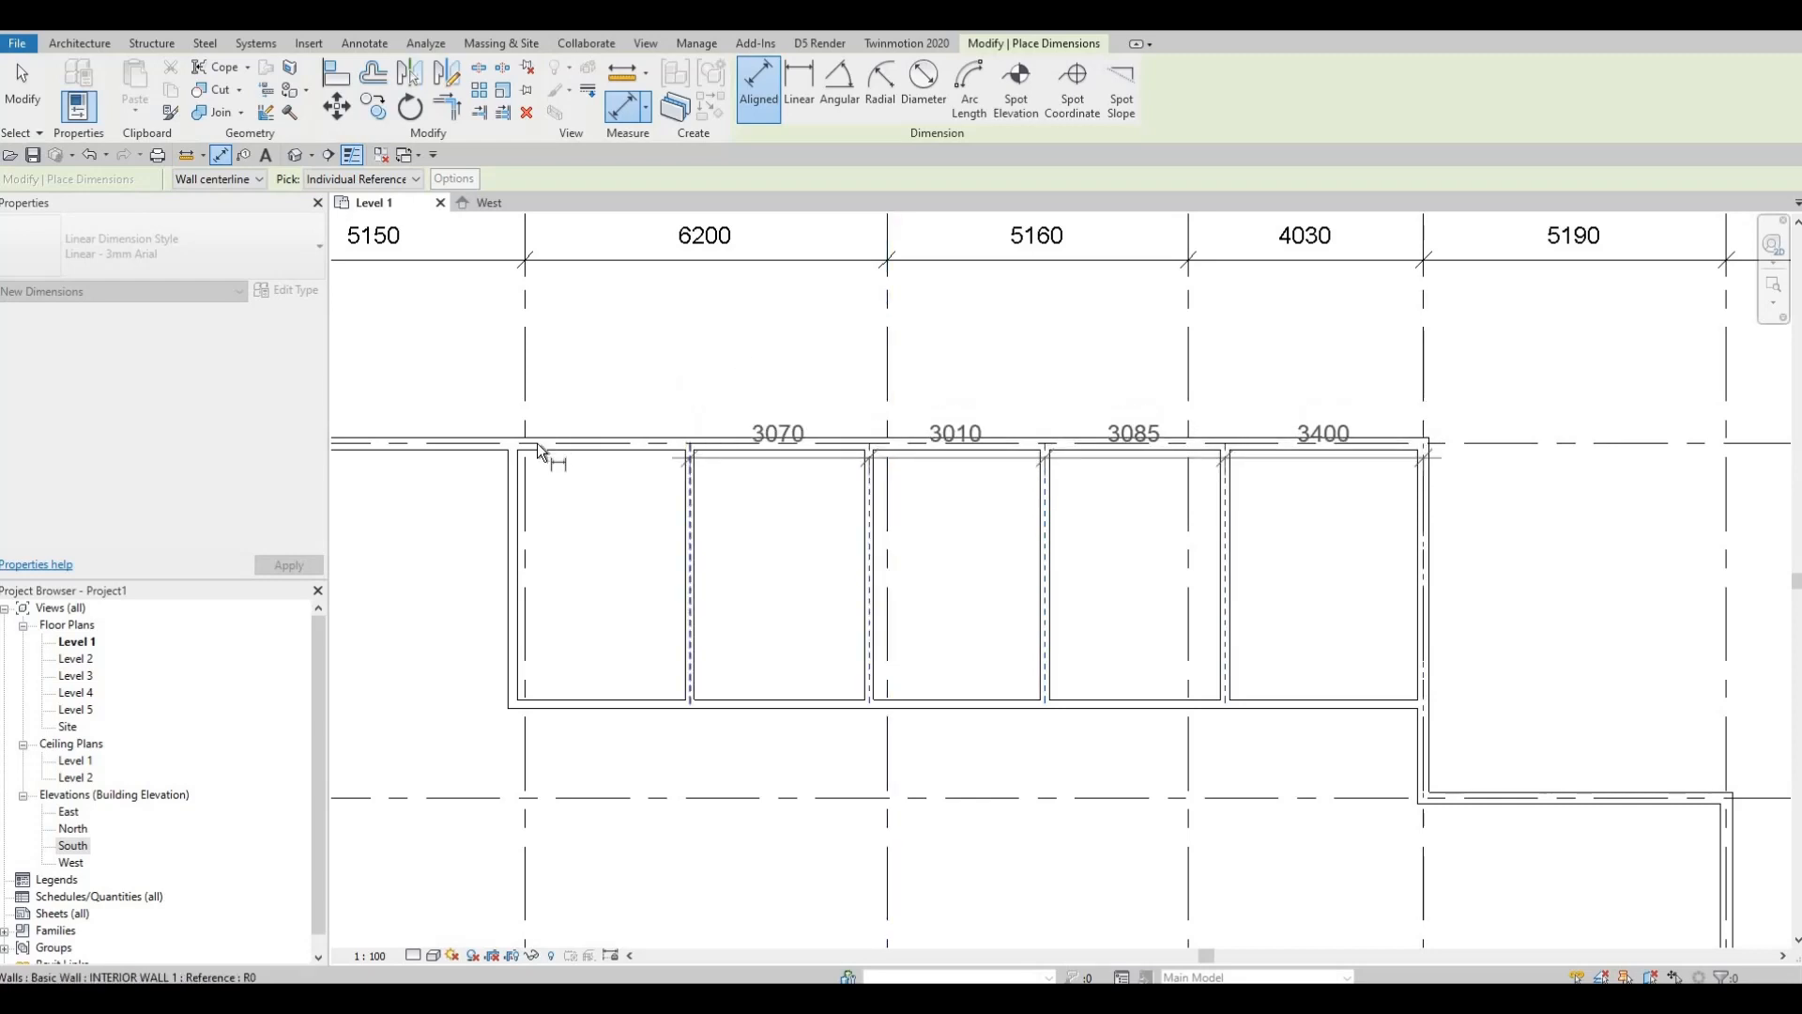
left_click(524, 366)
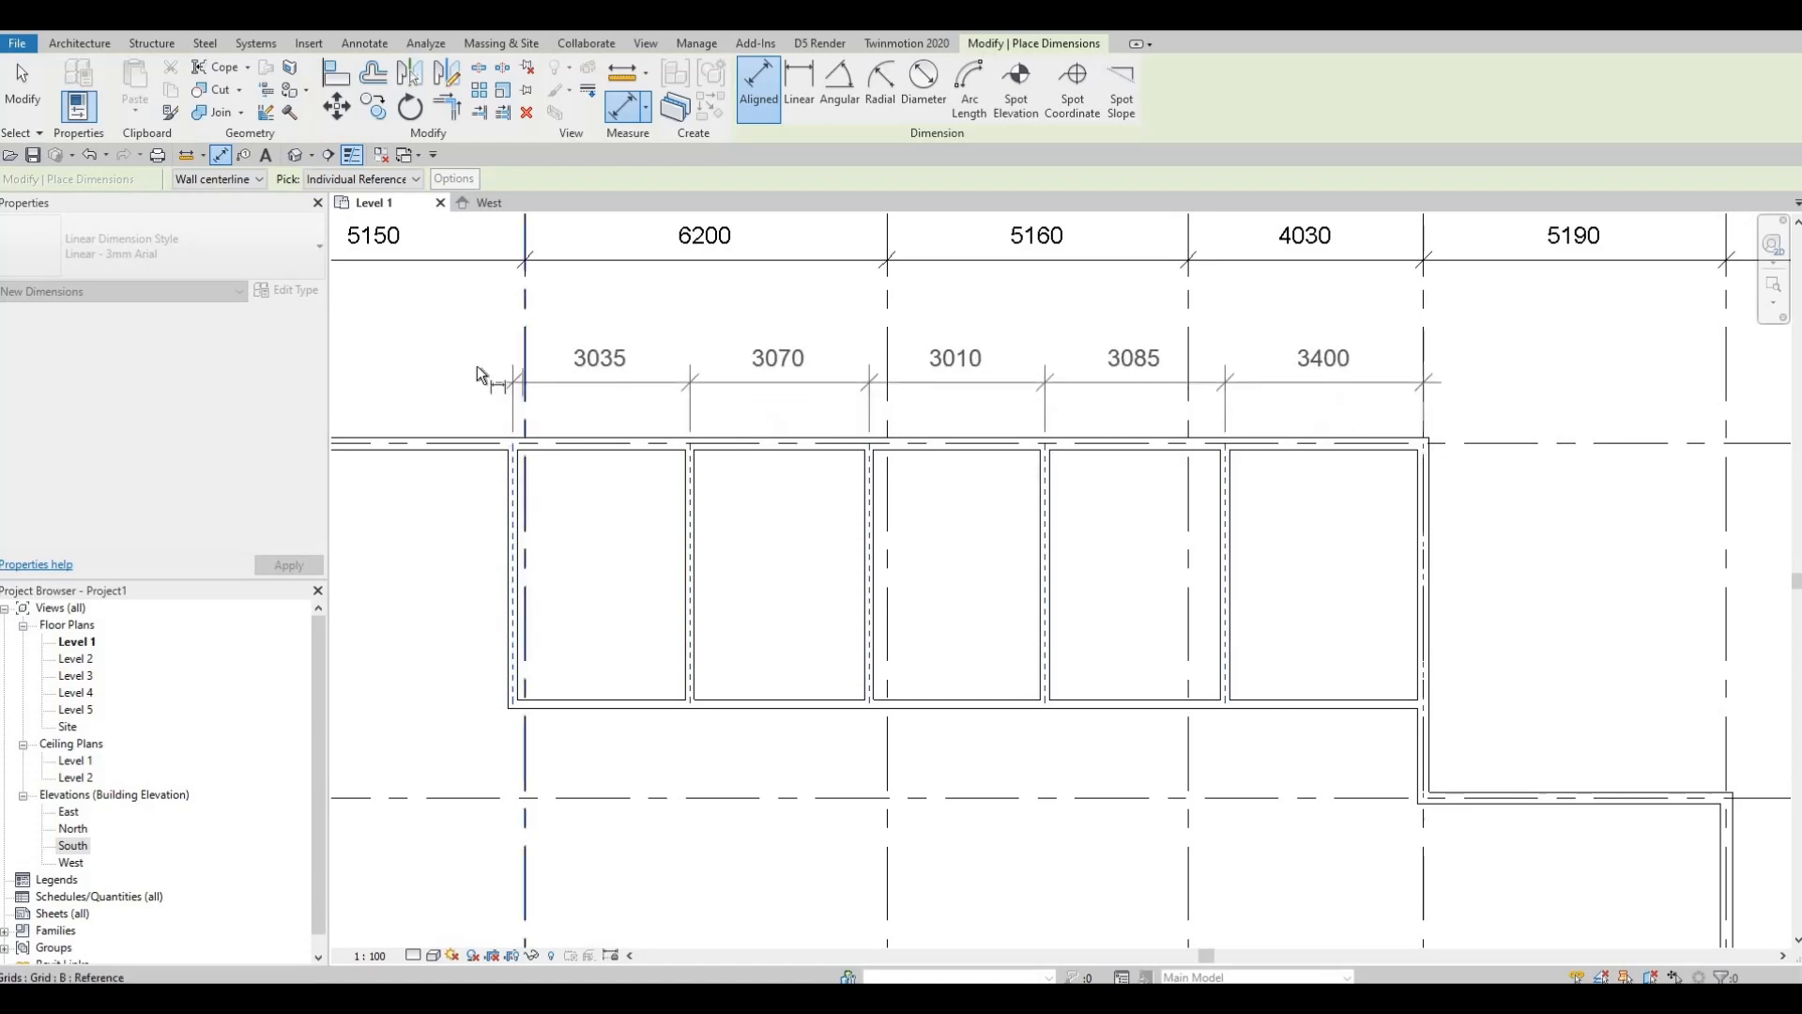
left_click(476, 366)
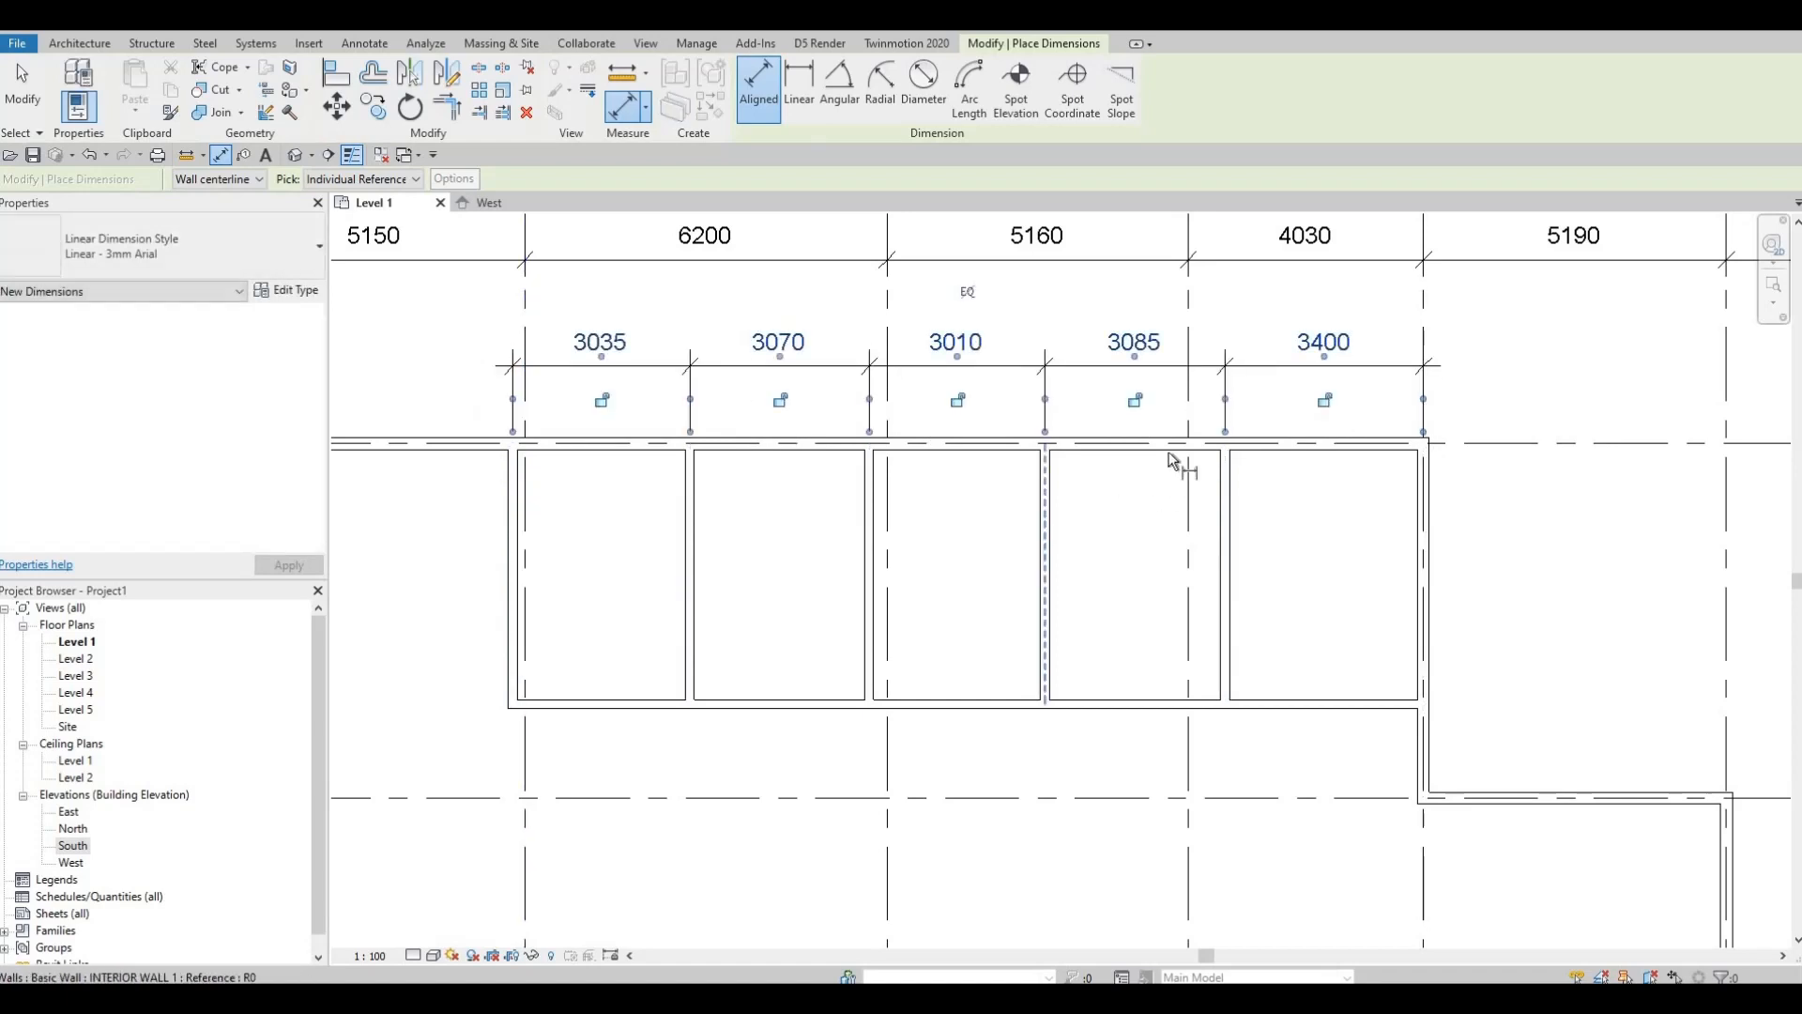
middle_click_drag(1142, 507, 1239, 467)
key("Escape")
key("Escape")
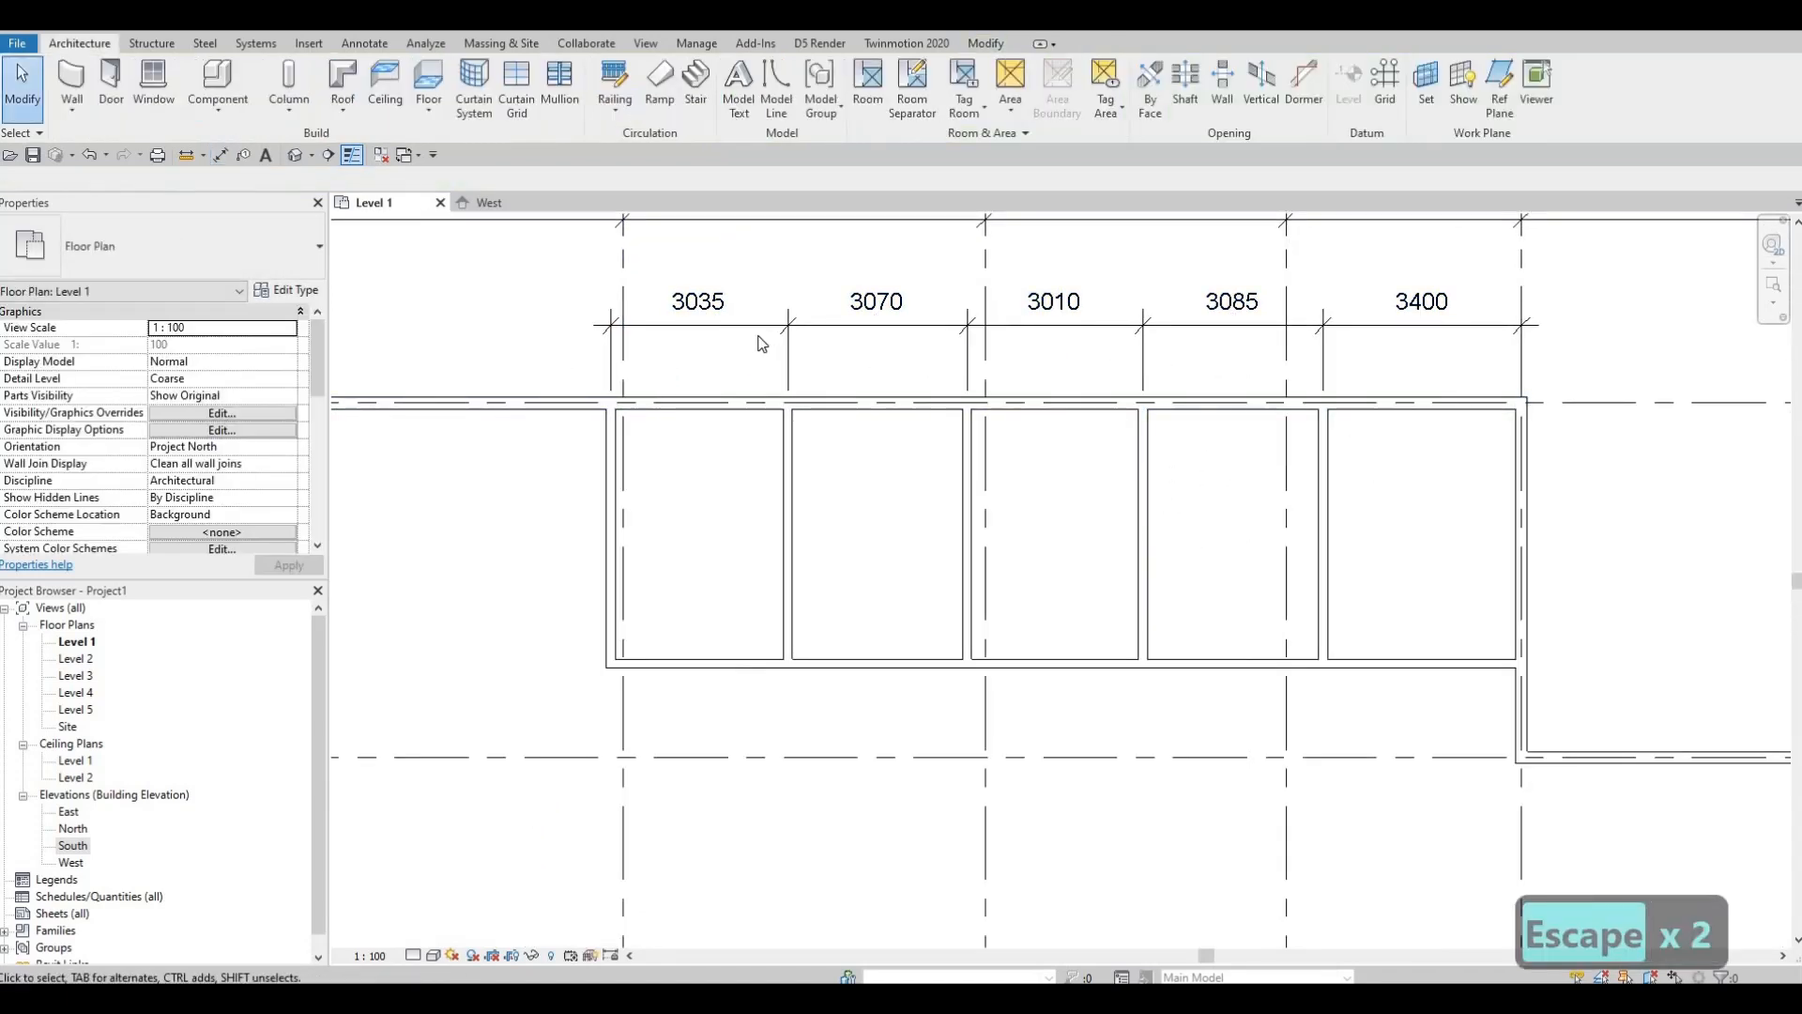
Step: Review the whole Level 1 plan, then select the horizontal interior wall beneath the five top rooms
middle_click_drag(905, 567, 905, 675)
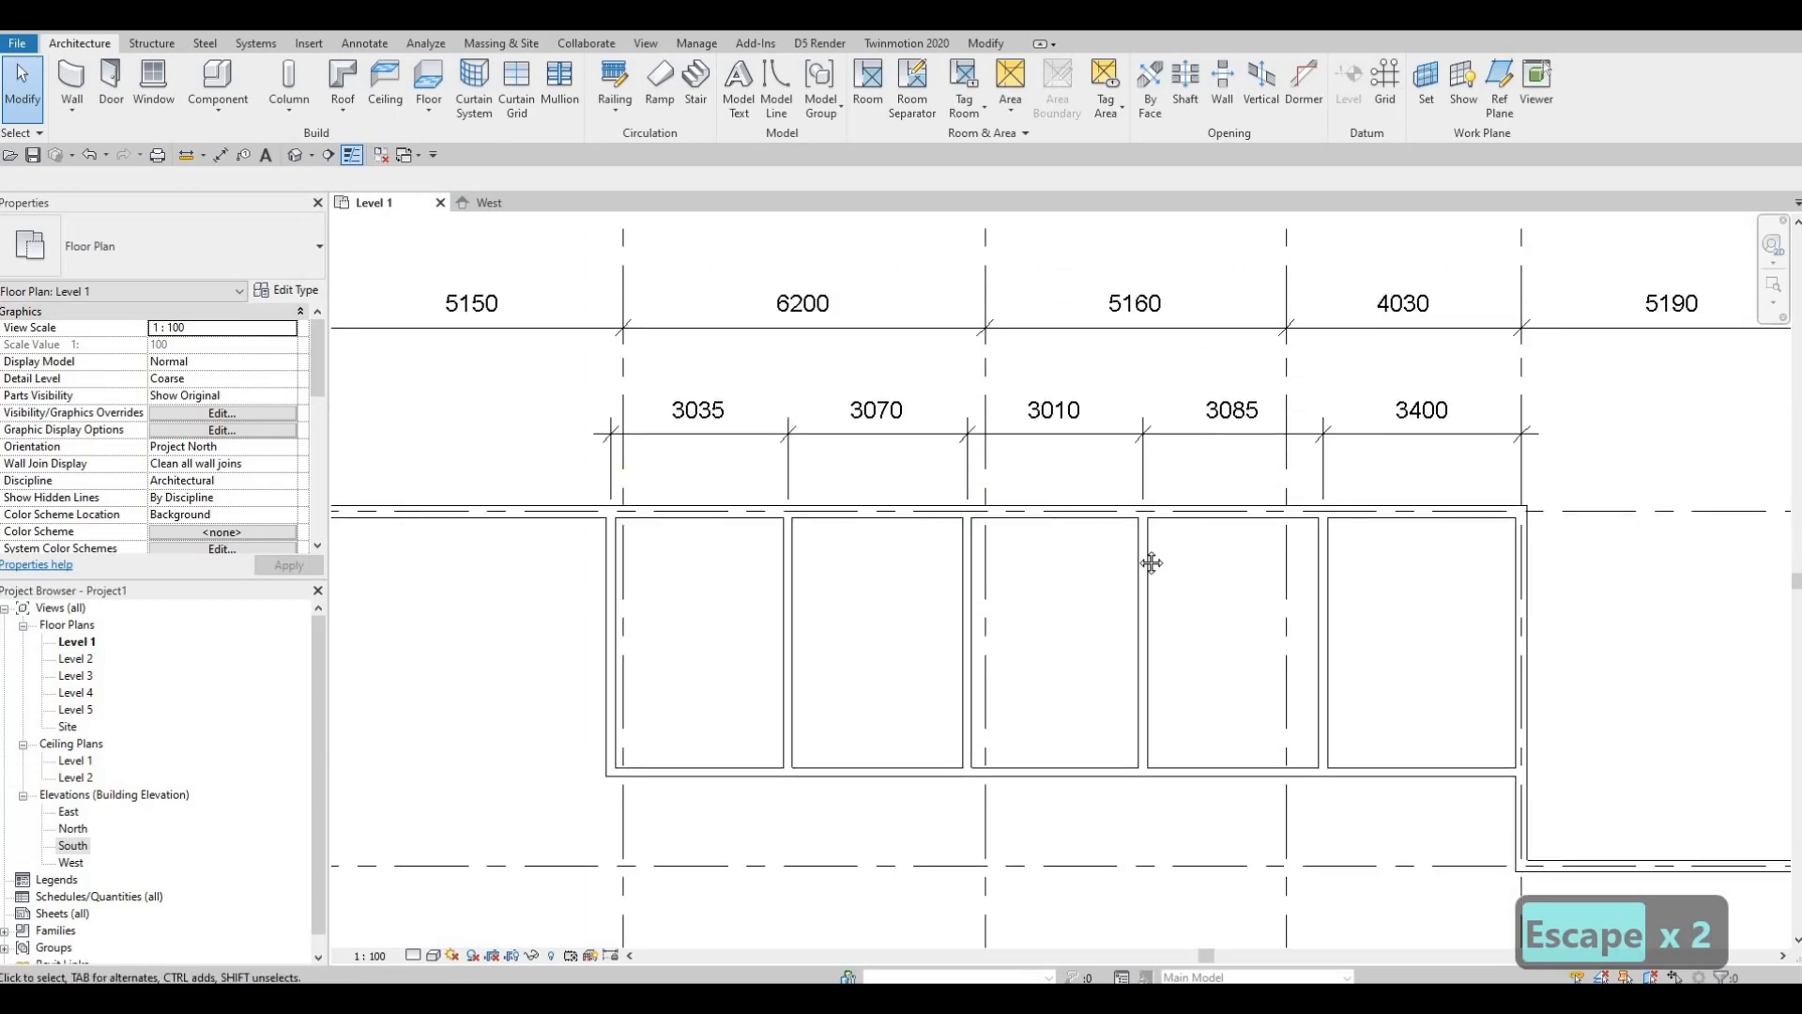
scroll(1049, 561, "down", 1)
scroll(1359, 422, "down", 2)
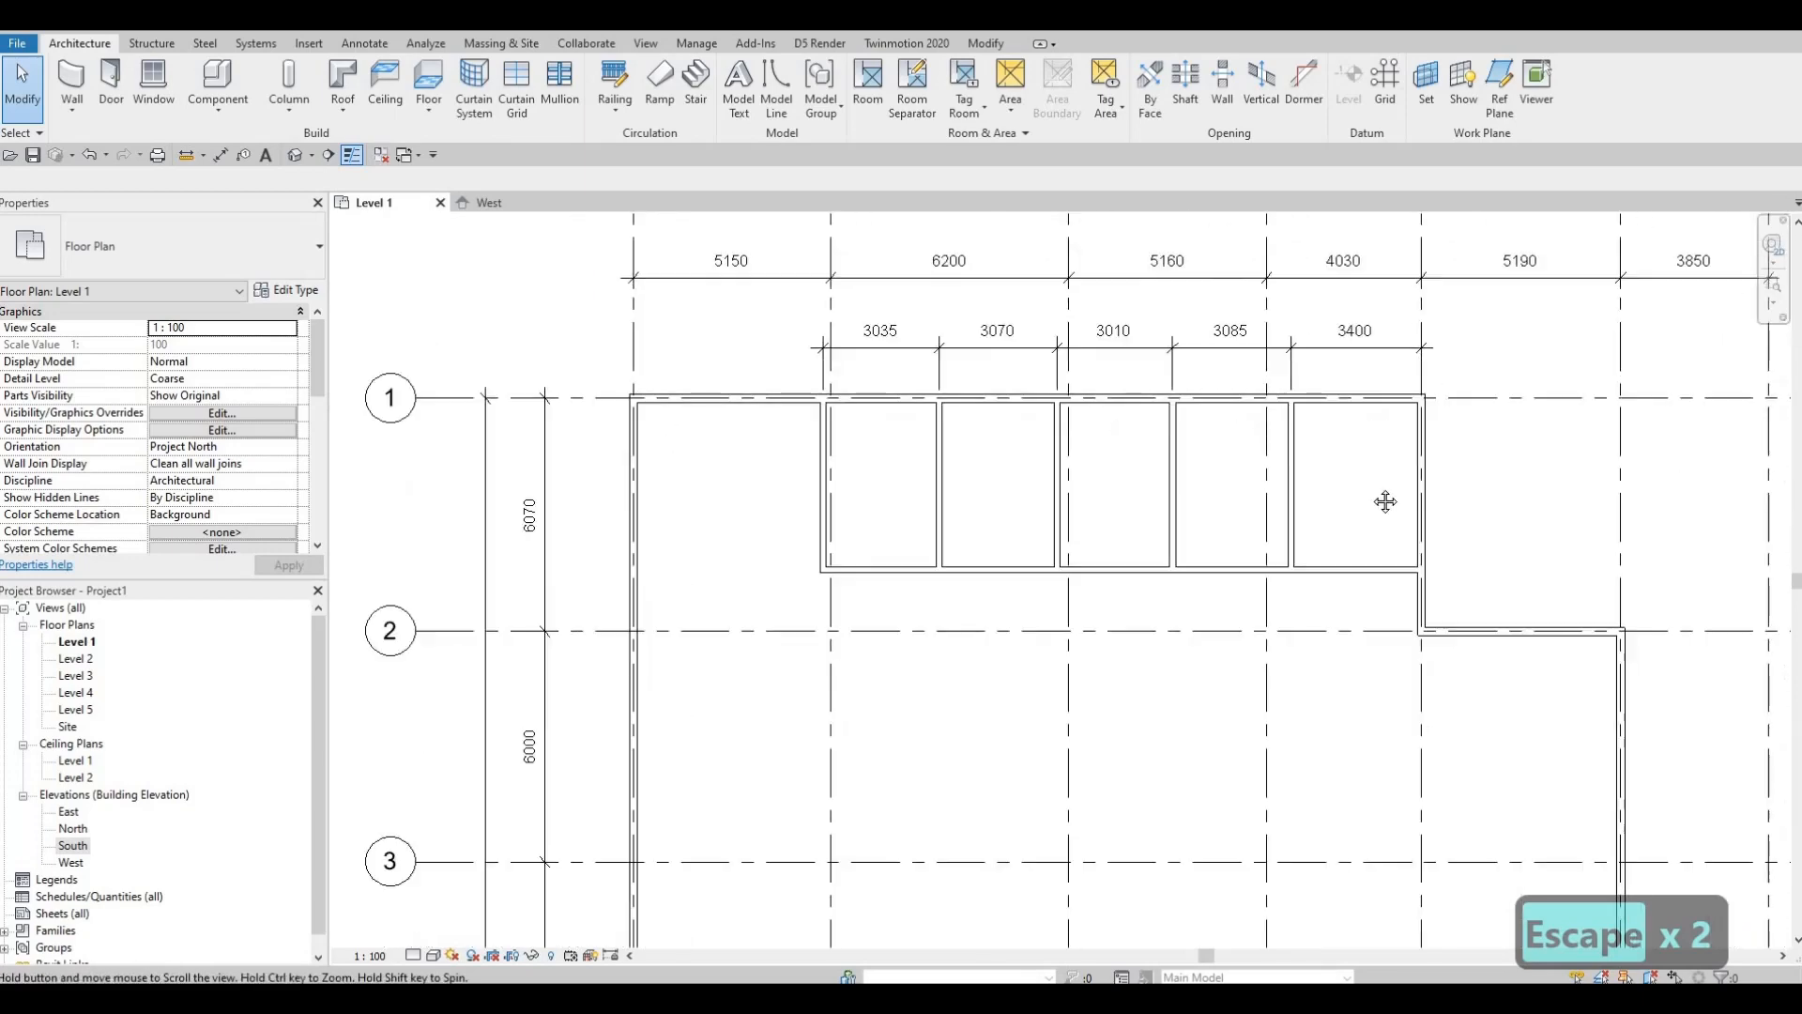
scroll(1349, 556, "down", 3)
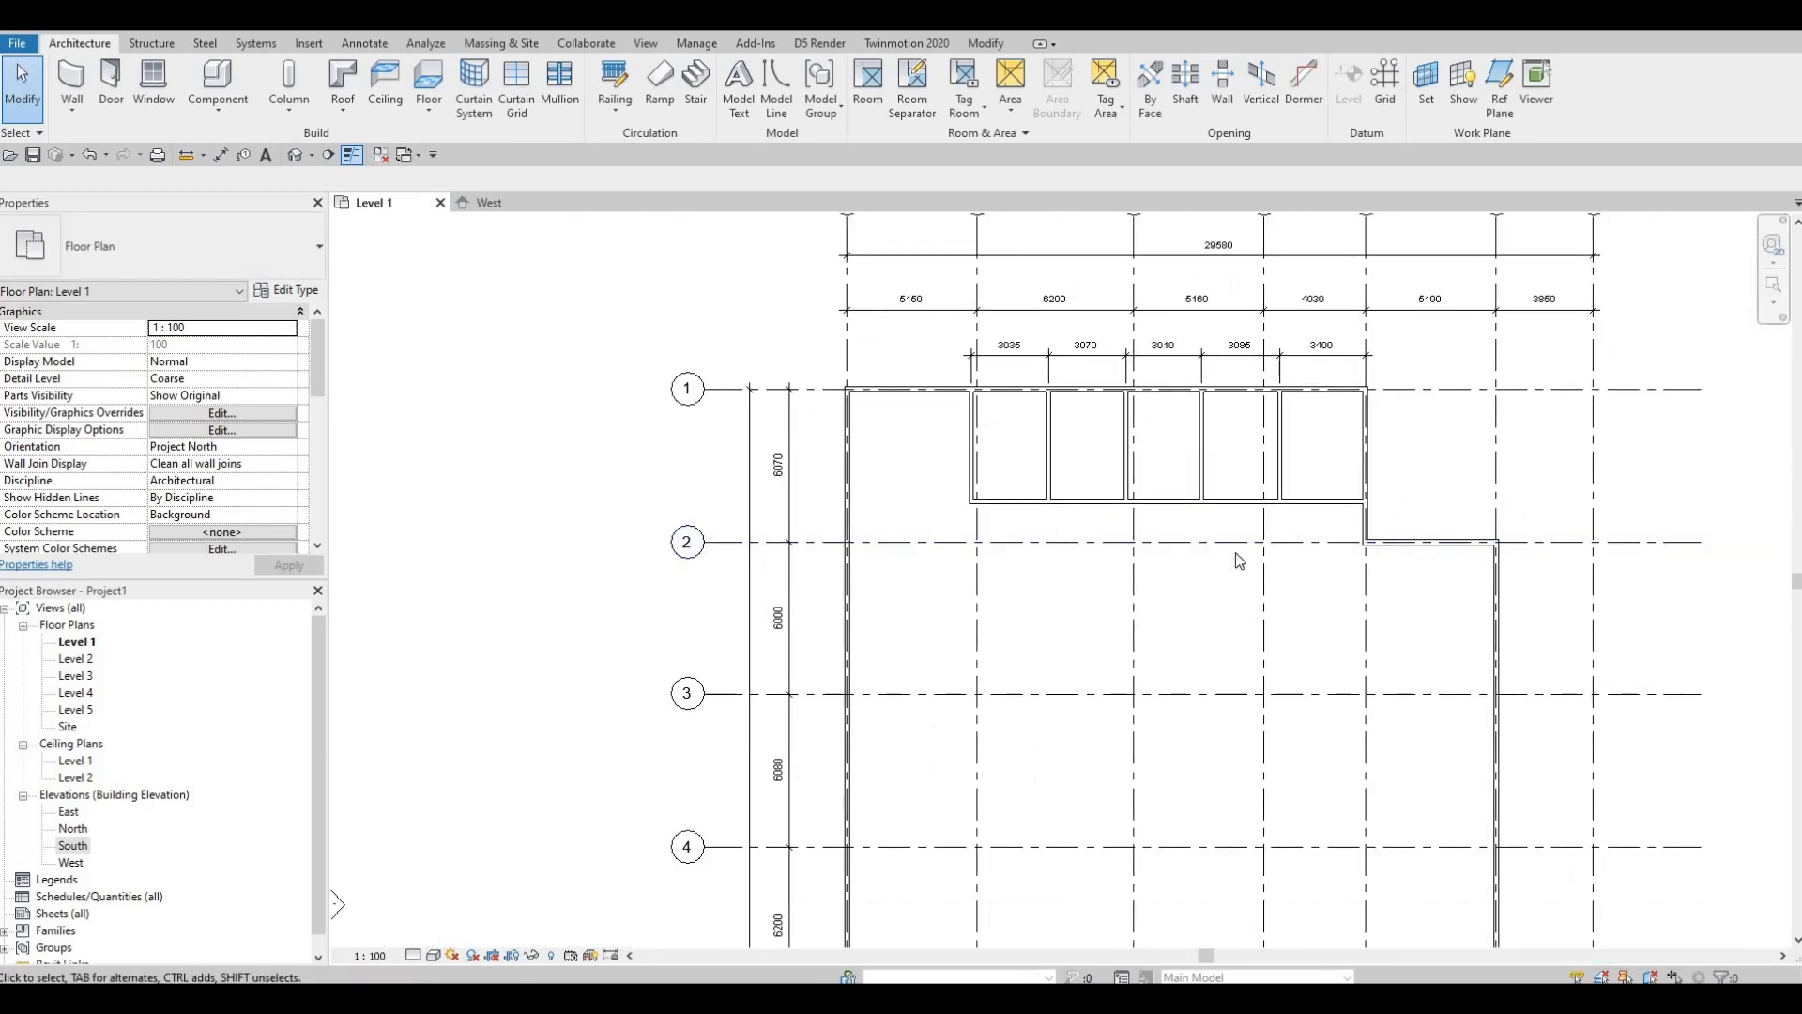
middle_click_drag(1329, 469, 1326, 471)
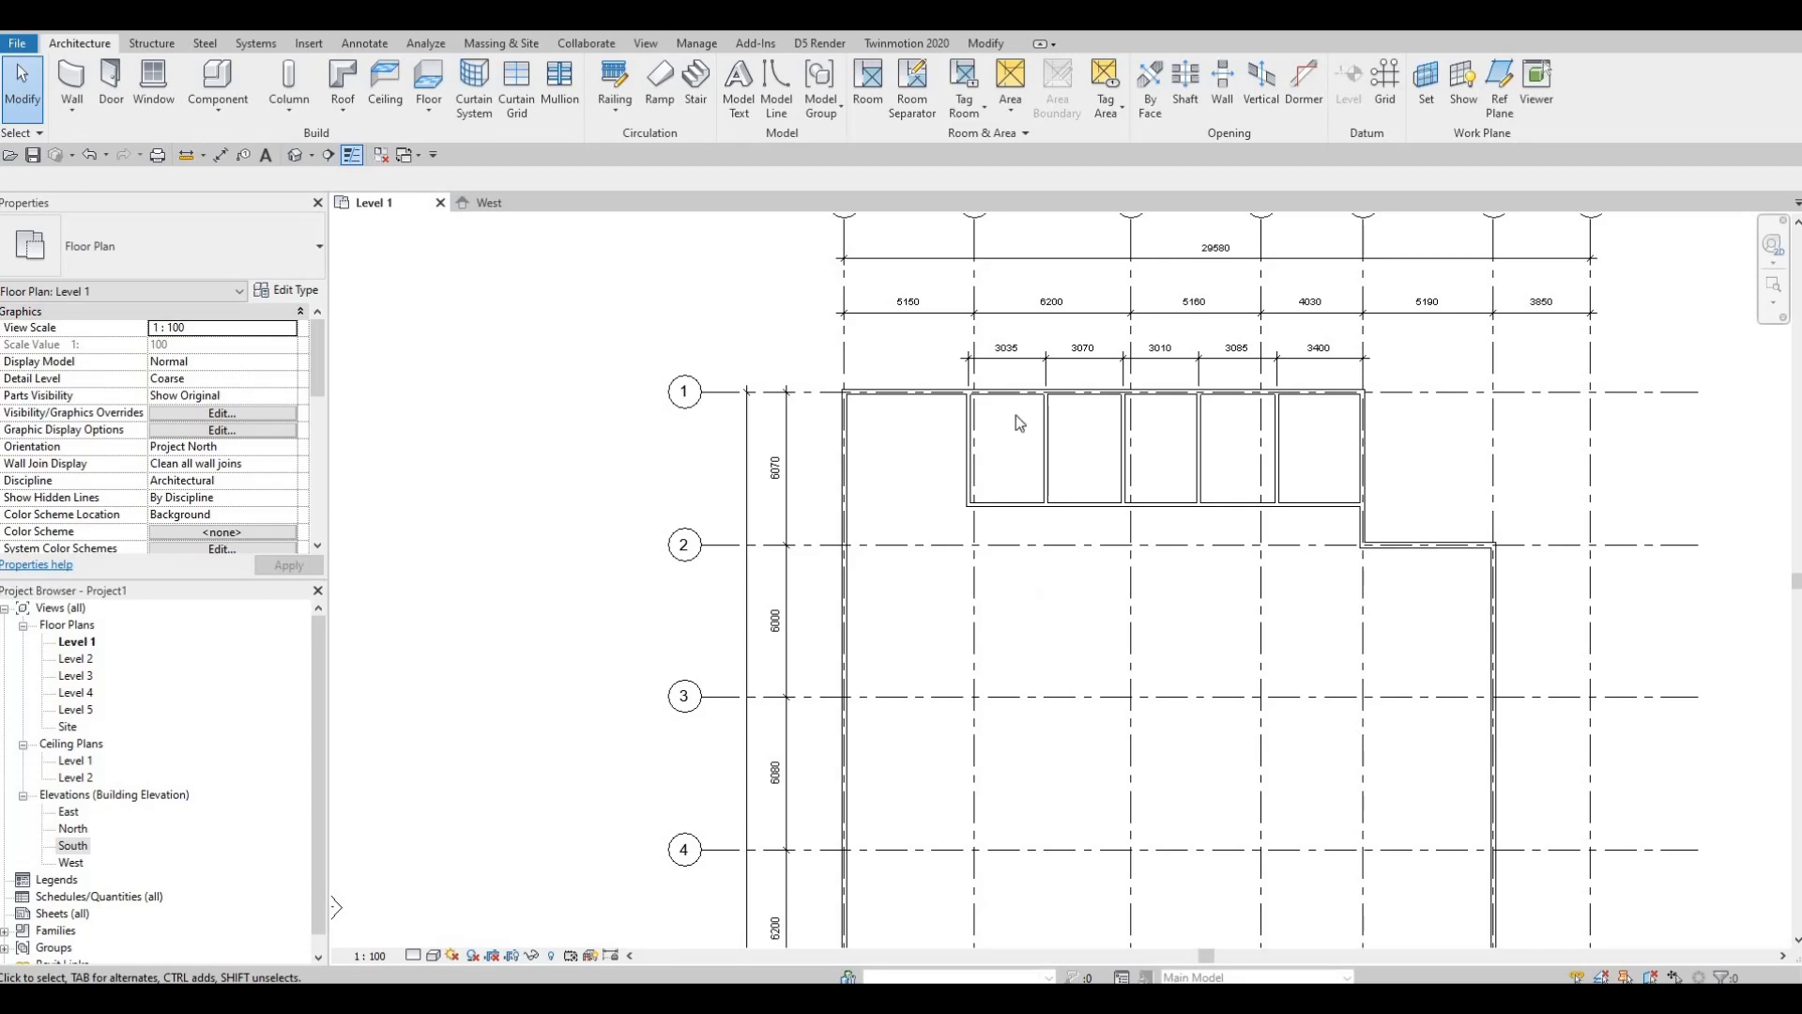
scroll(1126, 632, "down", 1)
middle_click_drag(1056, 676, 942, 268)
scroll(1049, 645, "down", 1)
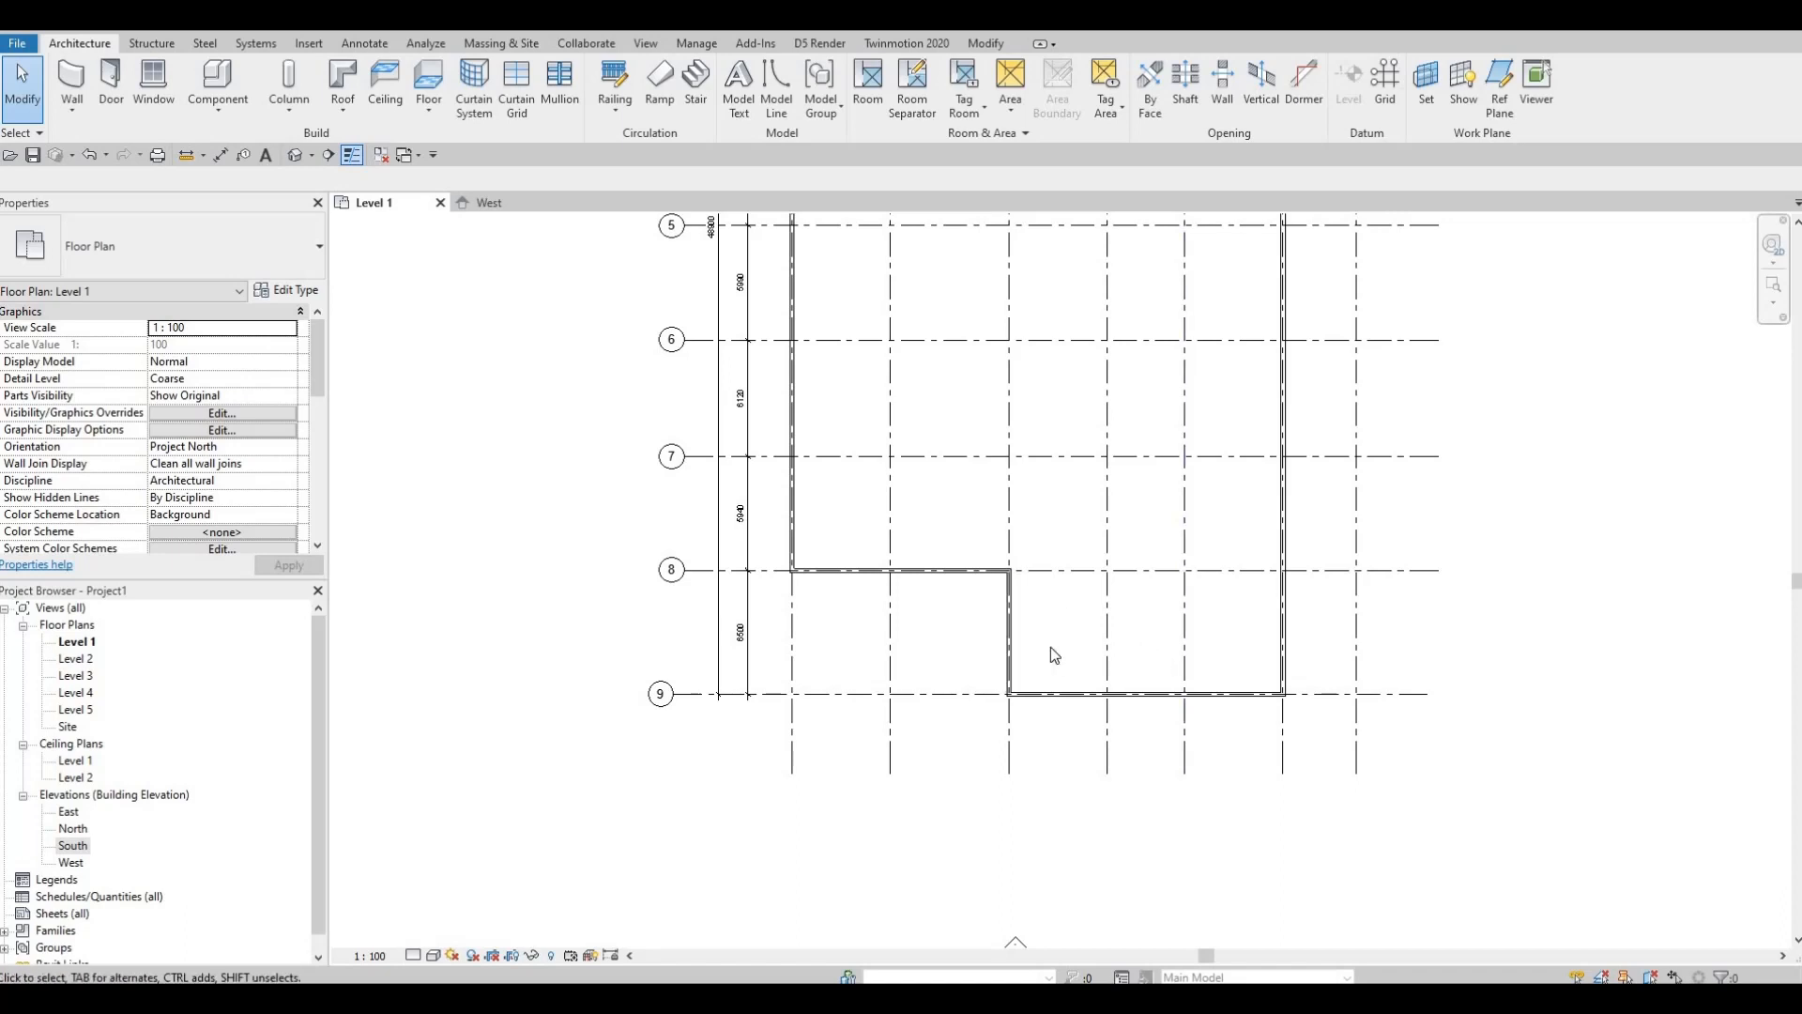
scroll(1014, 629, "up", 1)
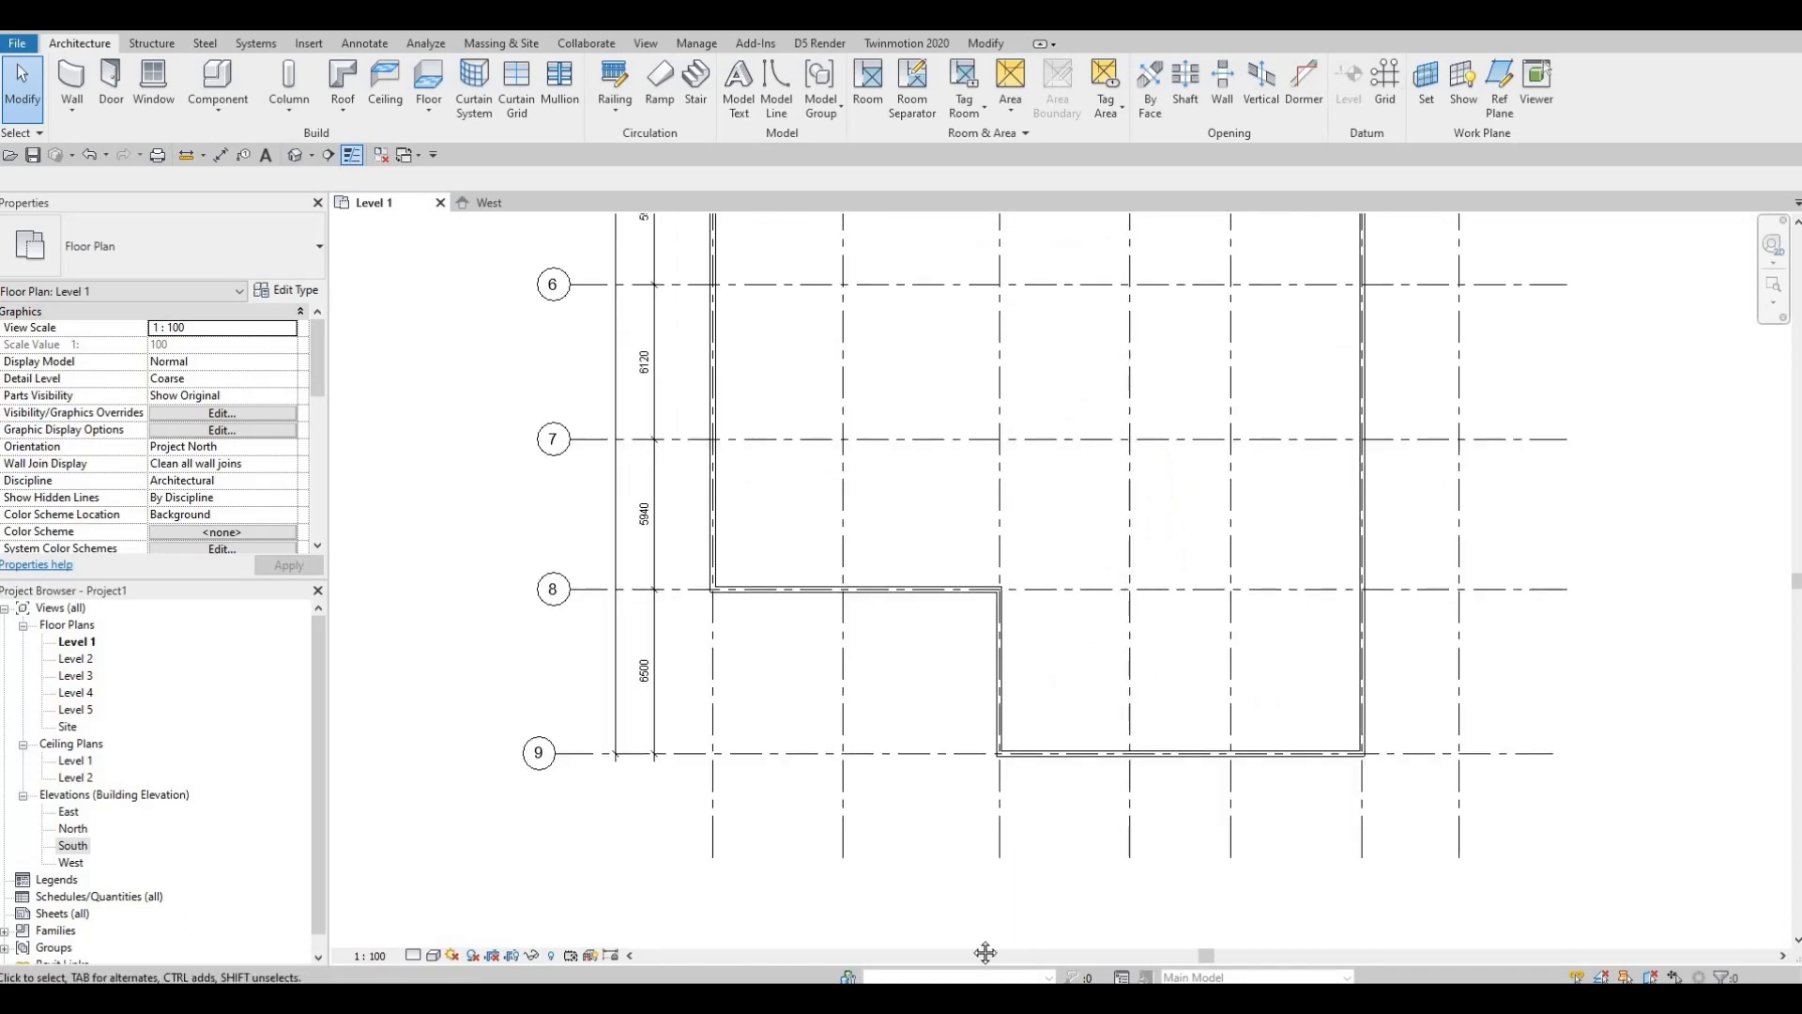
middle_click_drag(1025, 526, 1026, 950)
scroll(993, 680, "down", 1)
middle_click_drag(993, 648, 993, 943)
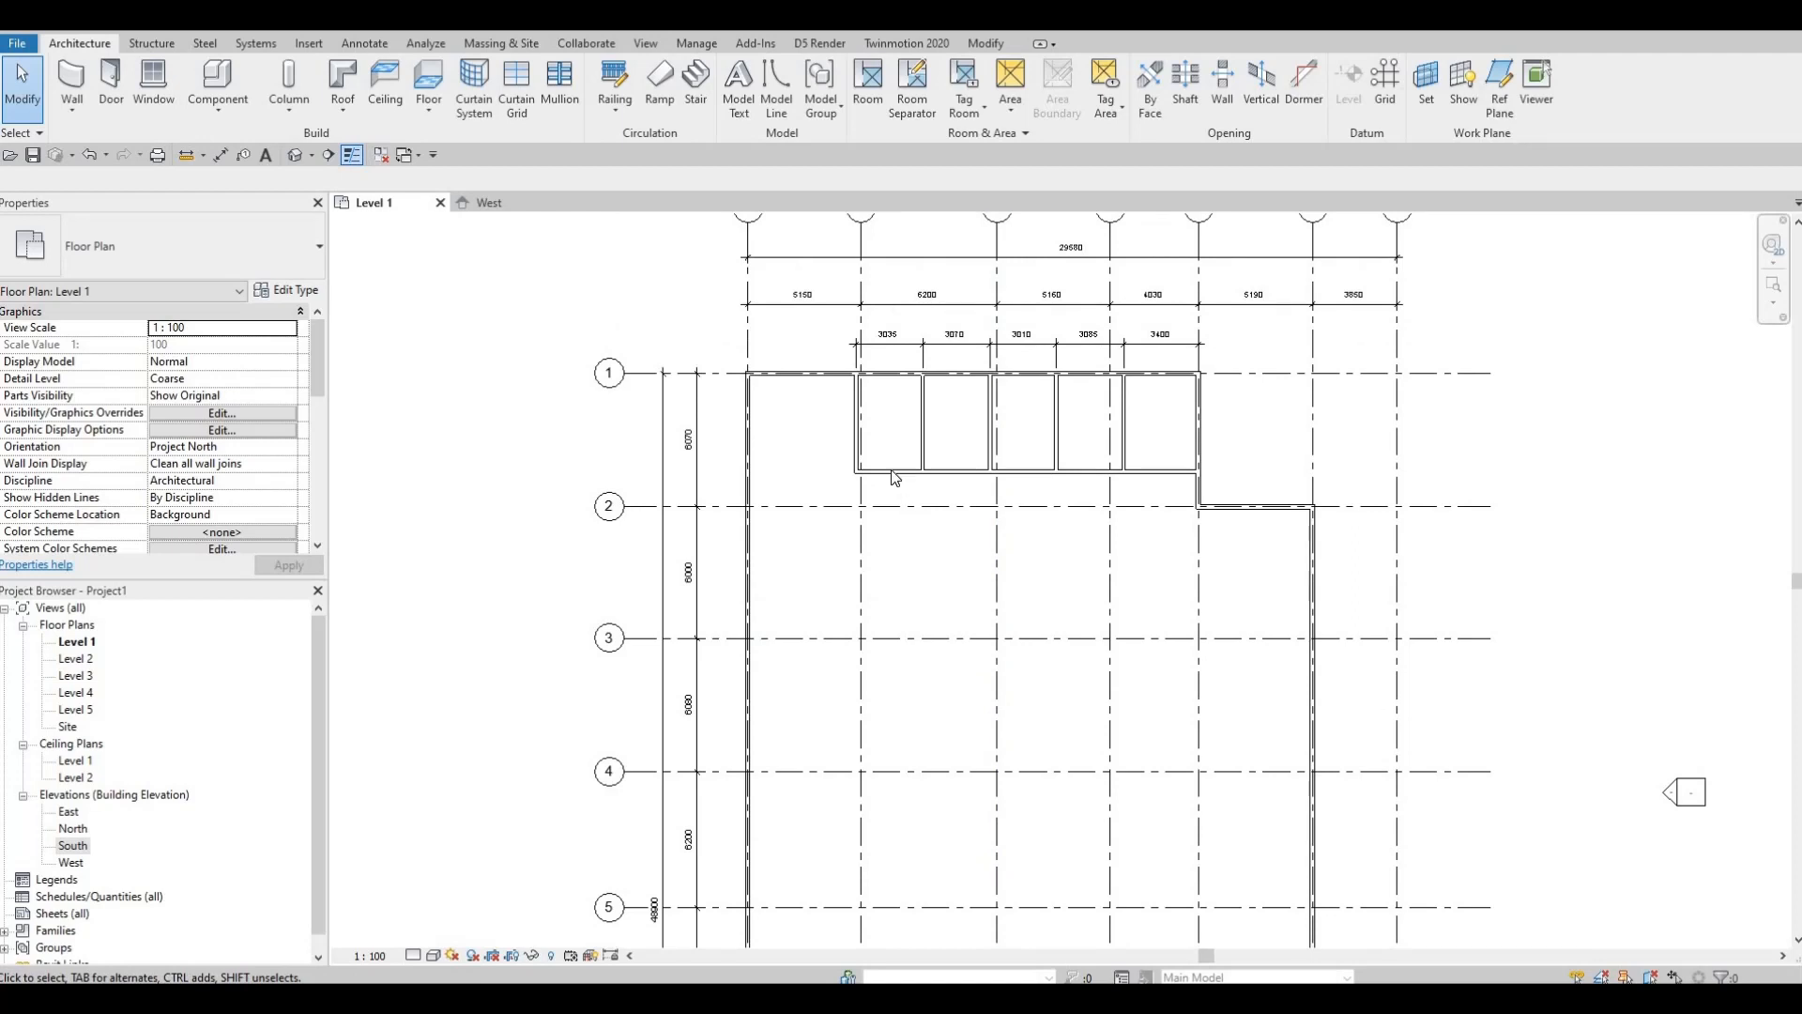
left_click(893, 472)
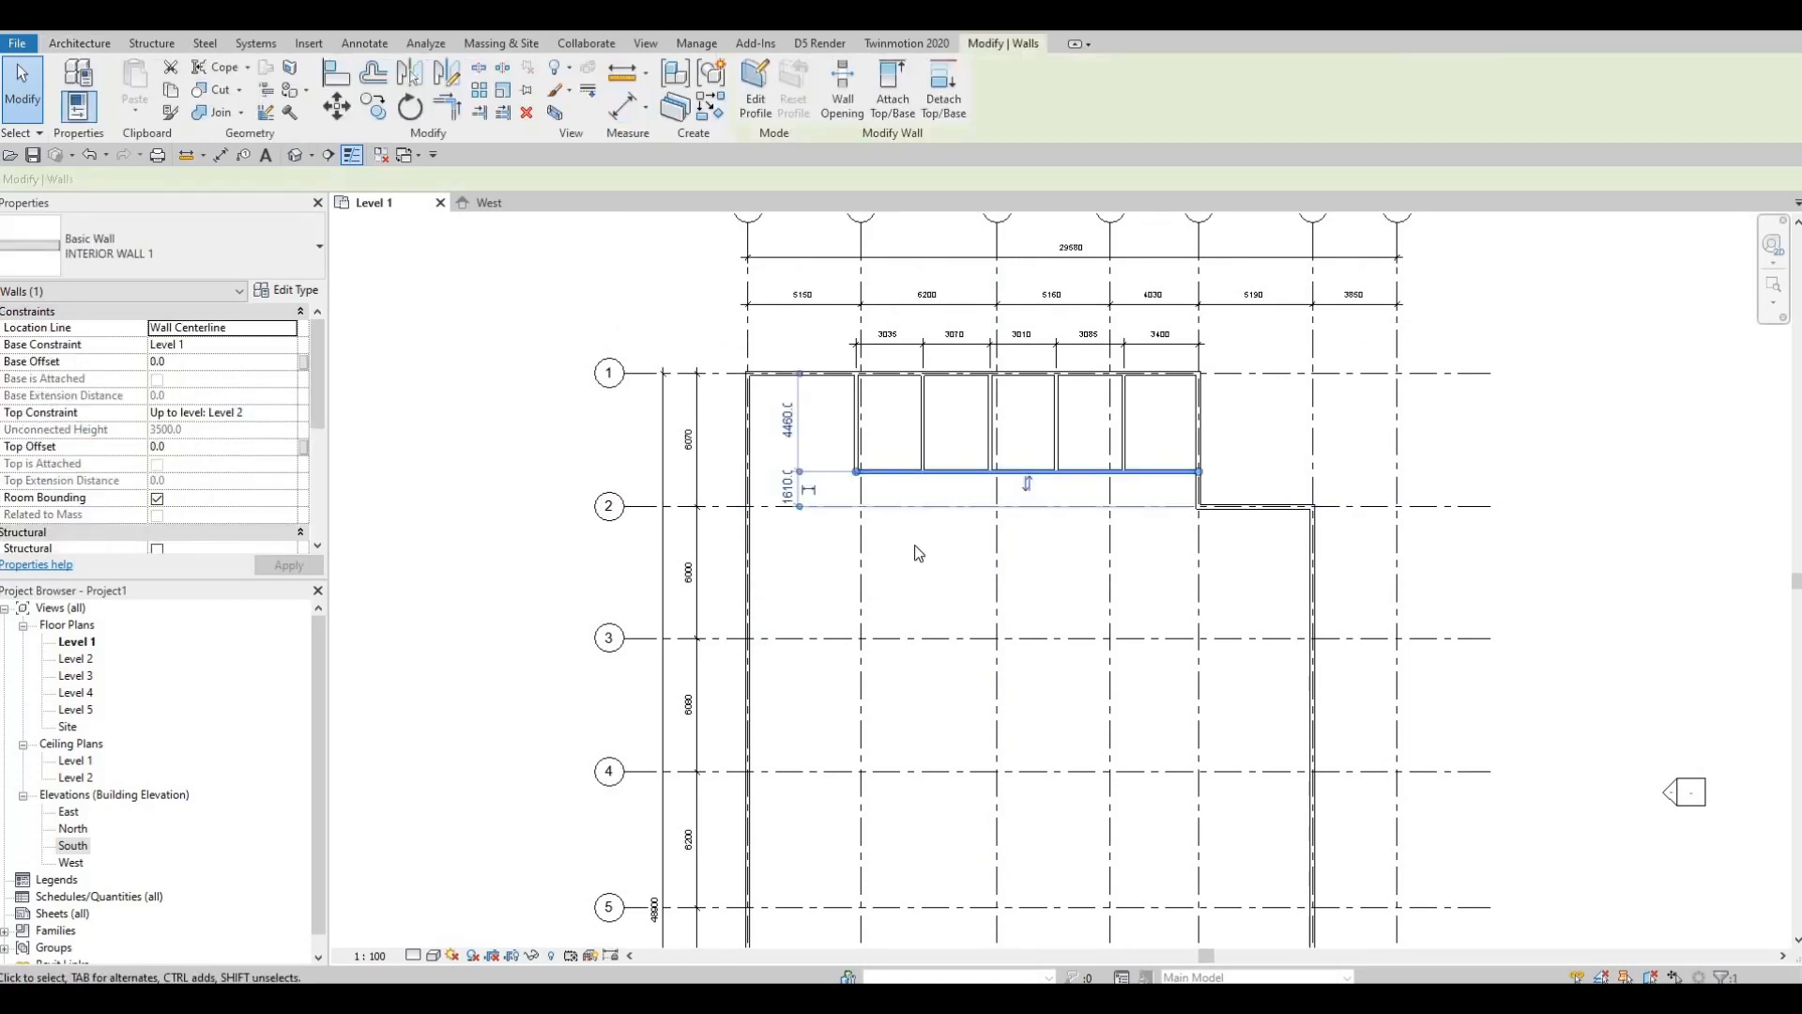
Step: Using CS, draw a horizontal interior wall between grids 8 and 9 and run it down to the bottom exterior wall
key("c")
key("s")
middle_click_drag(1154, 939, 1075, 614)
middle_click_drag(1001, 882, 997, 565)
scroll(962, 604, "up", 3)
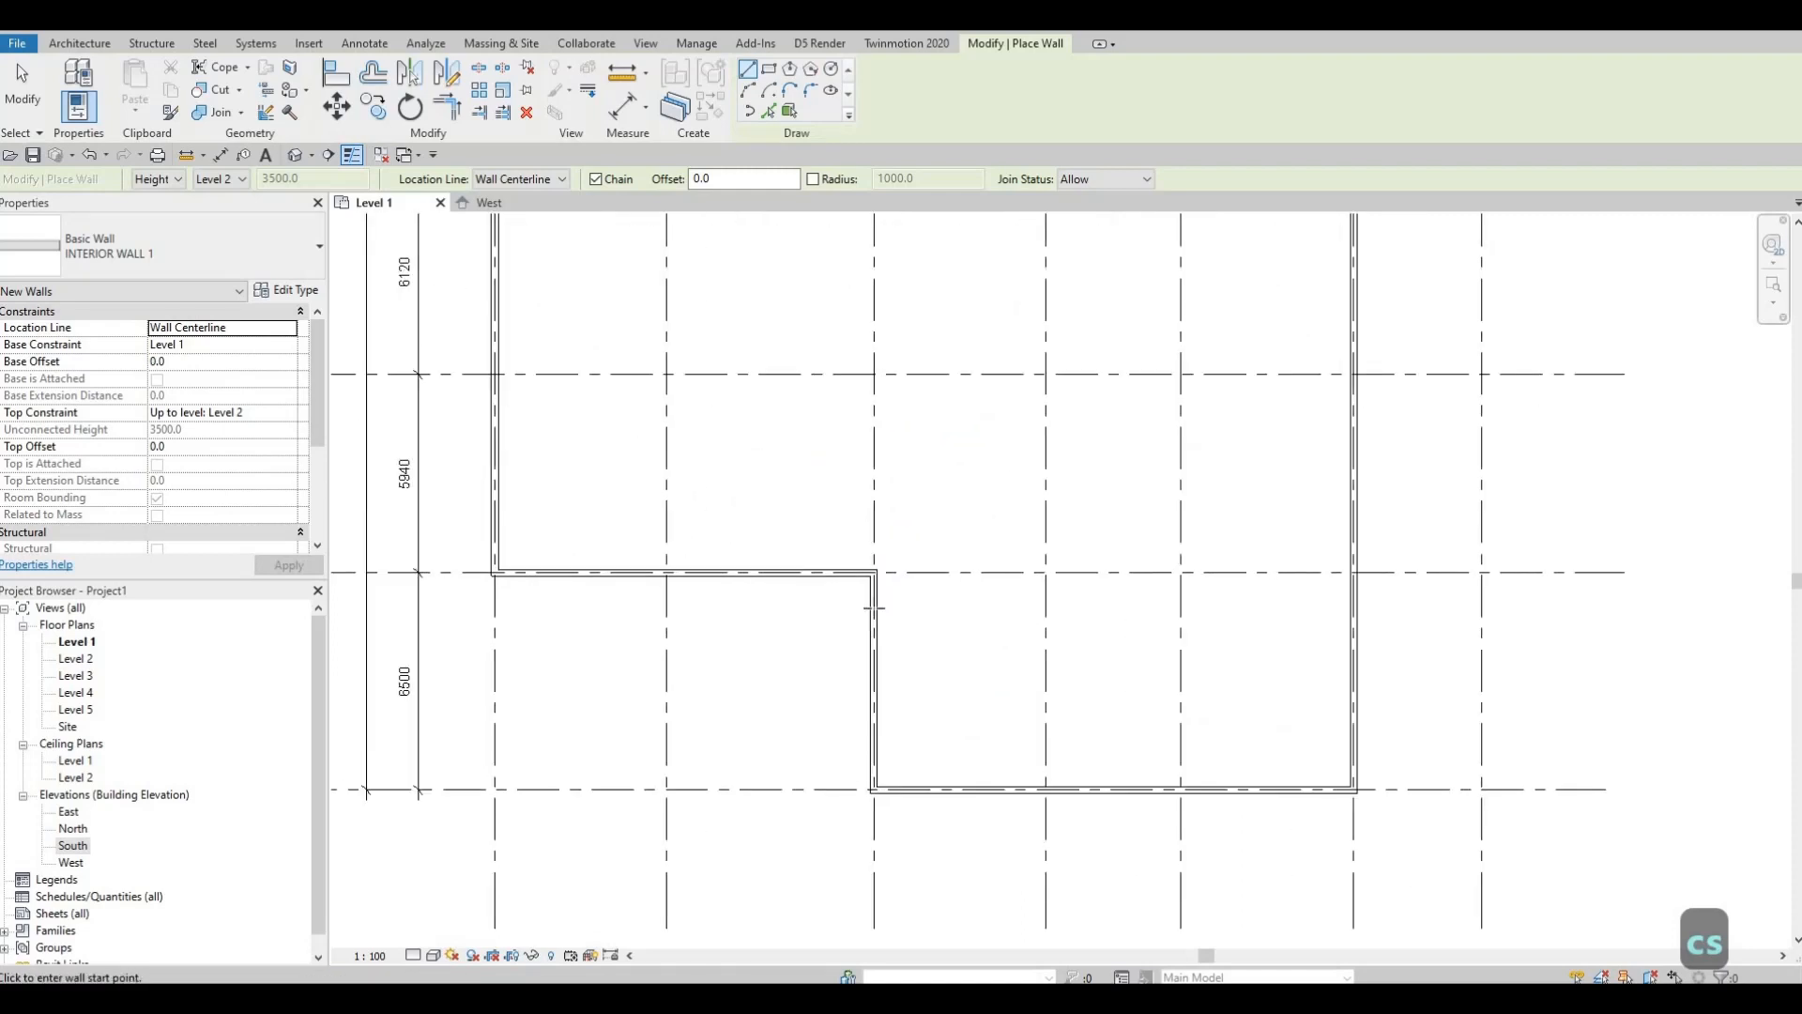
left_click(874, 606)
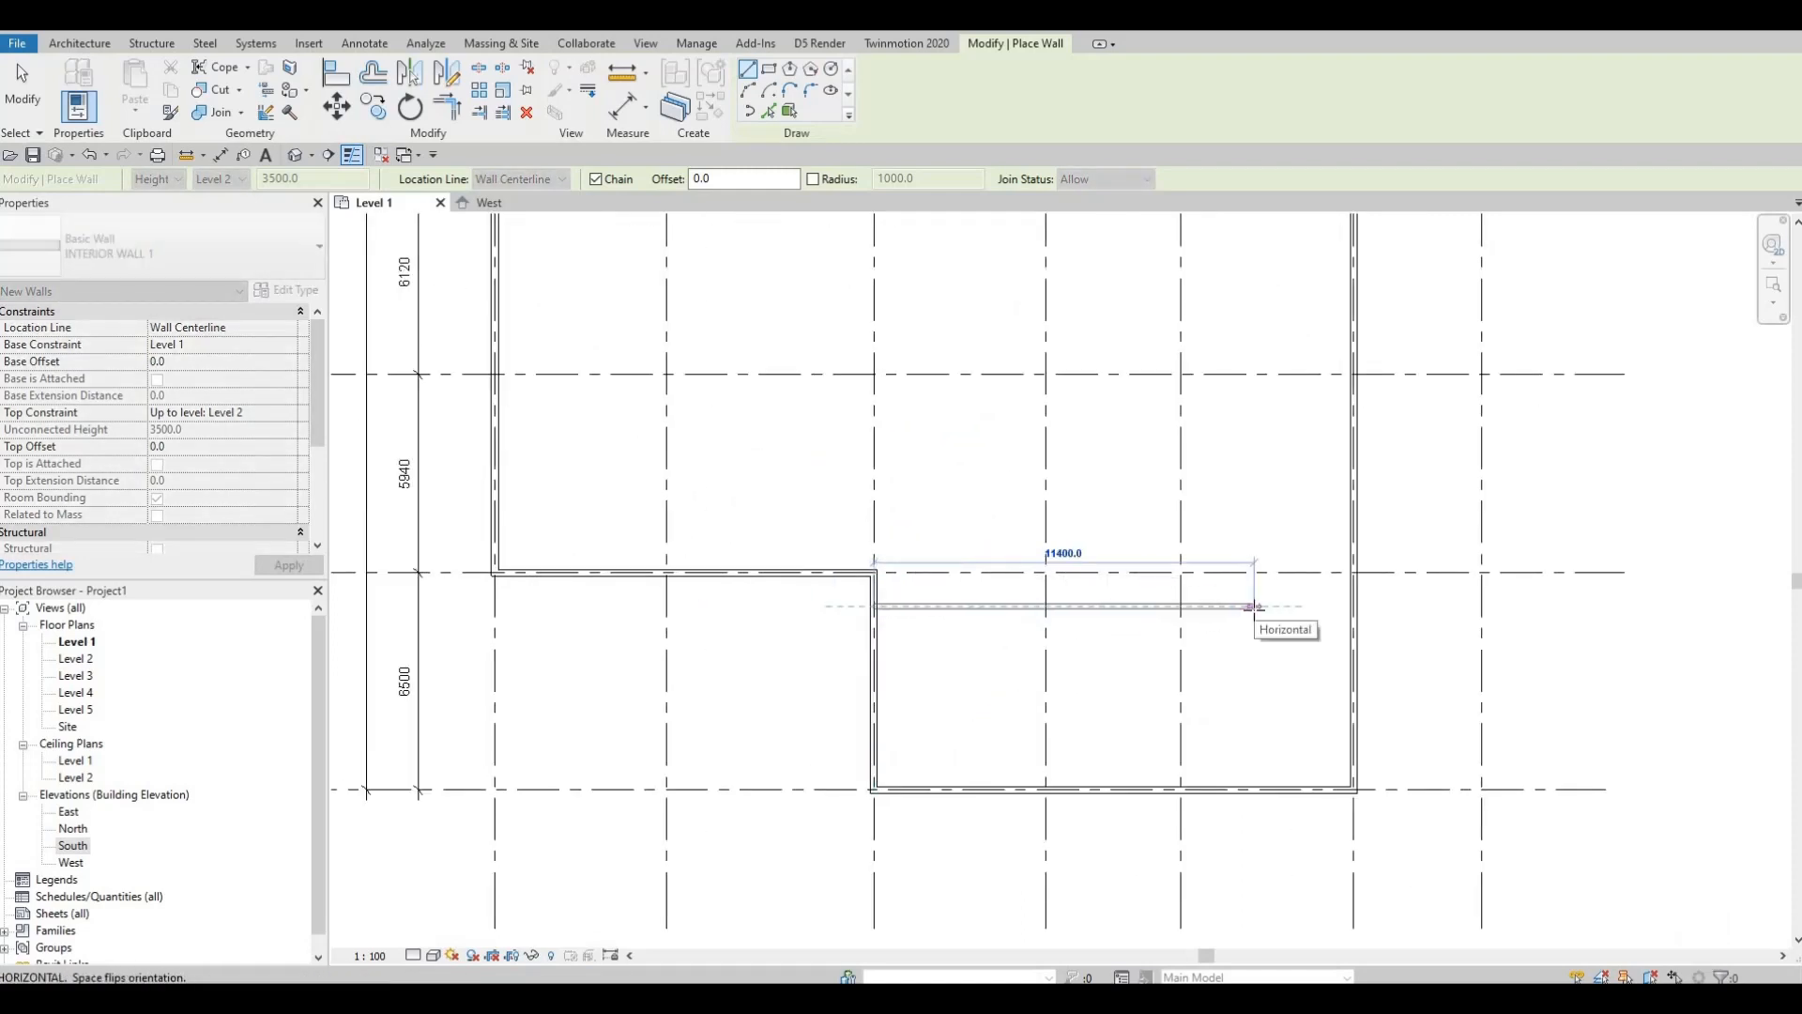
left_click(1254, 606)
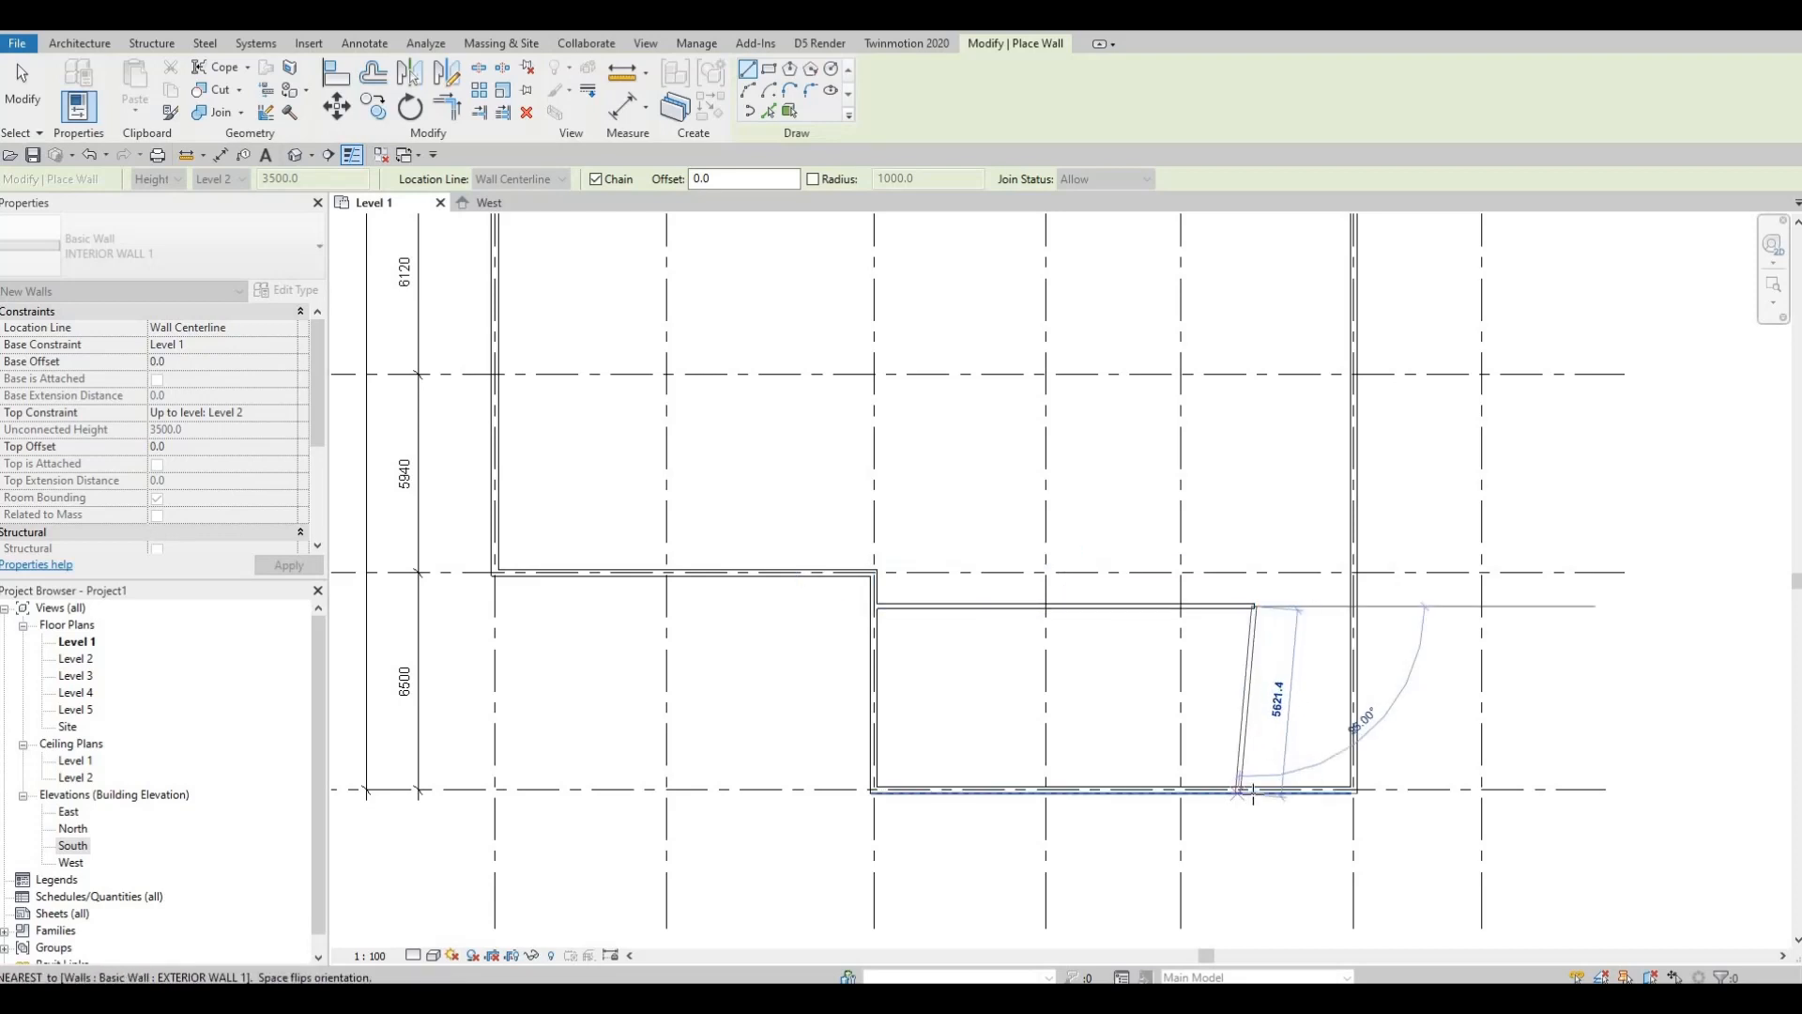
left_click(1256, 773)
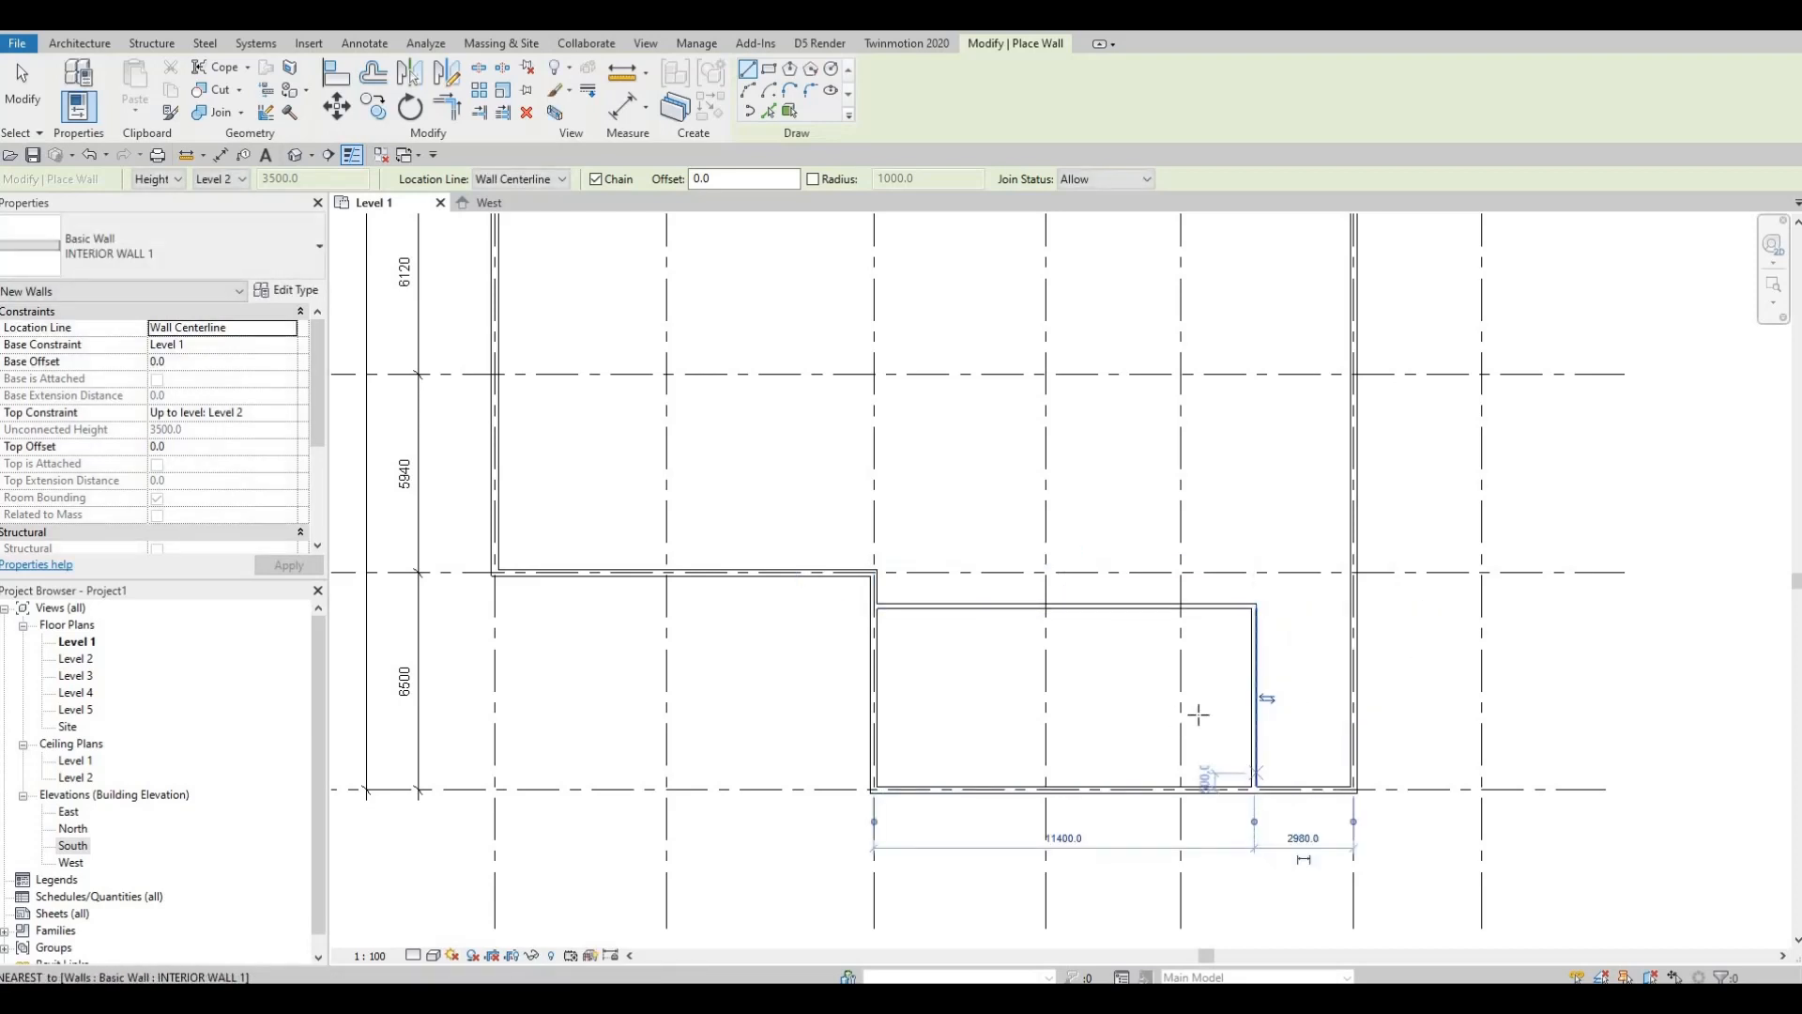
key("Escape")
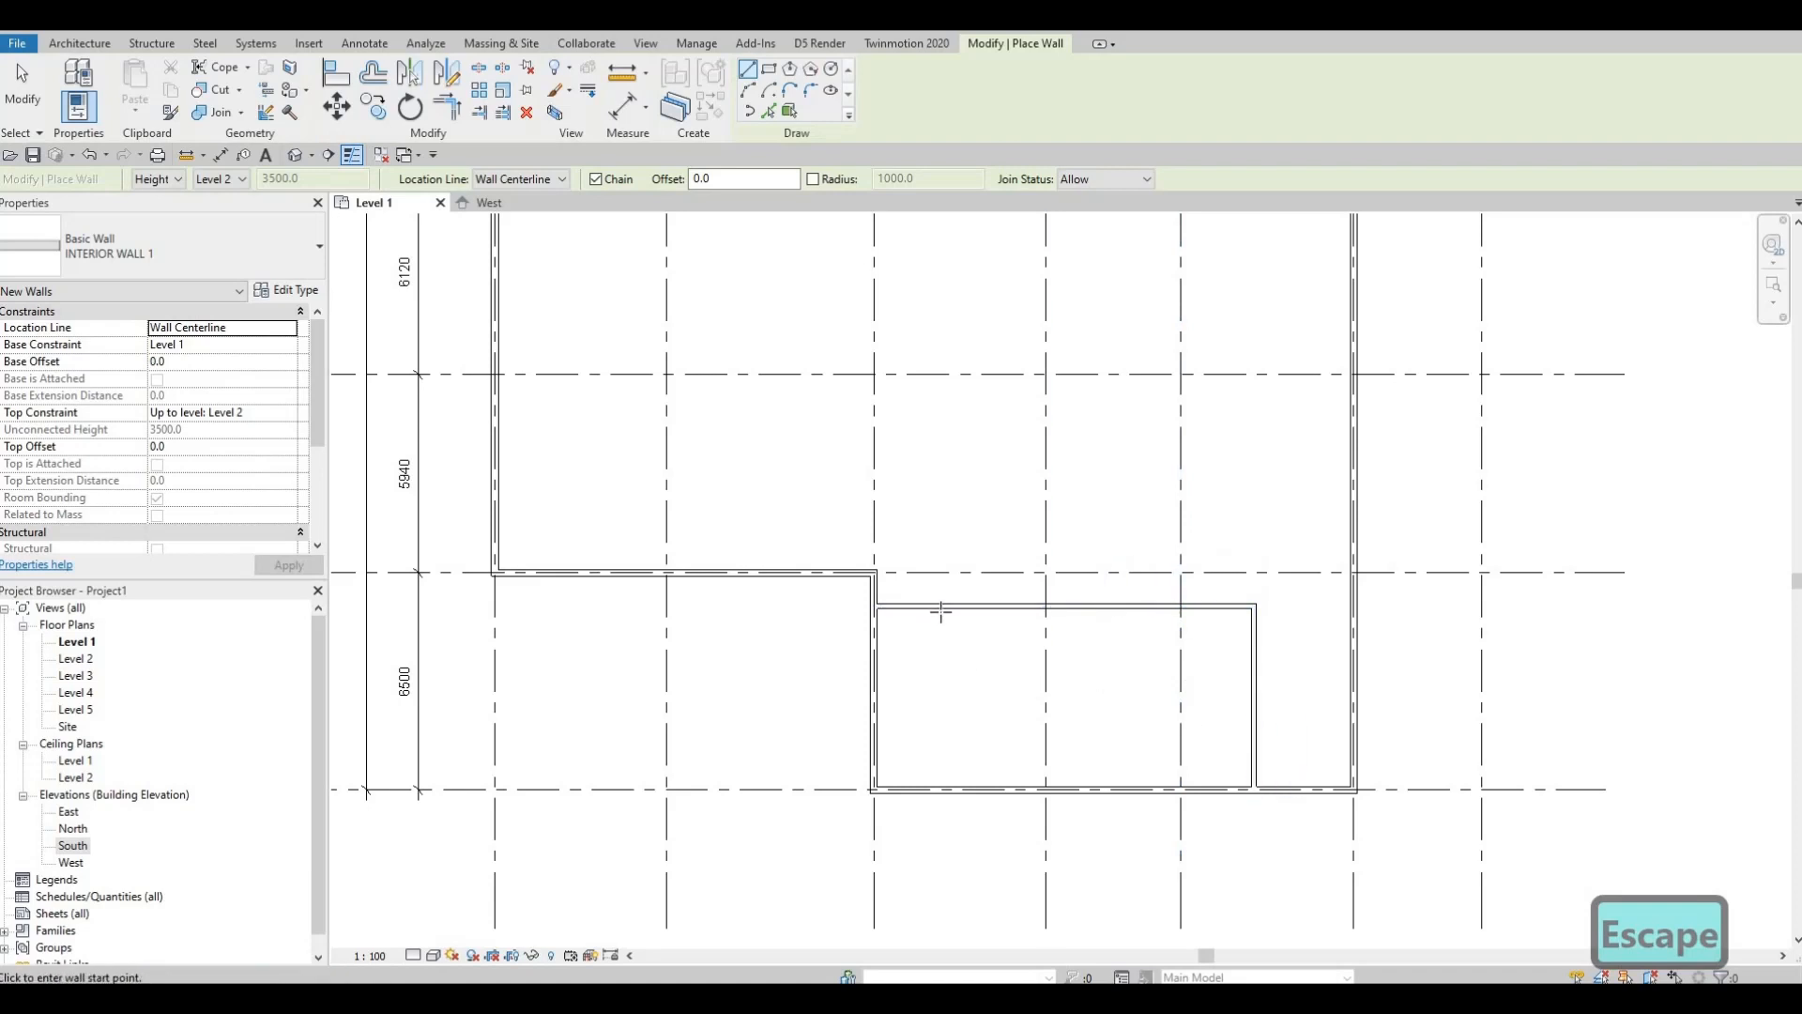
Step: Add three vertical partitions between the new horizontal wall and the bottom exterior wall
left_click(941, 789)
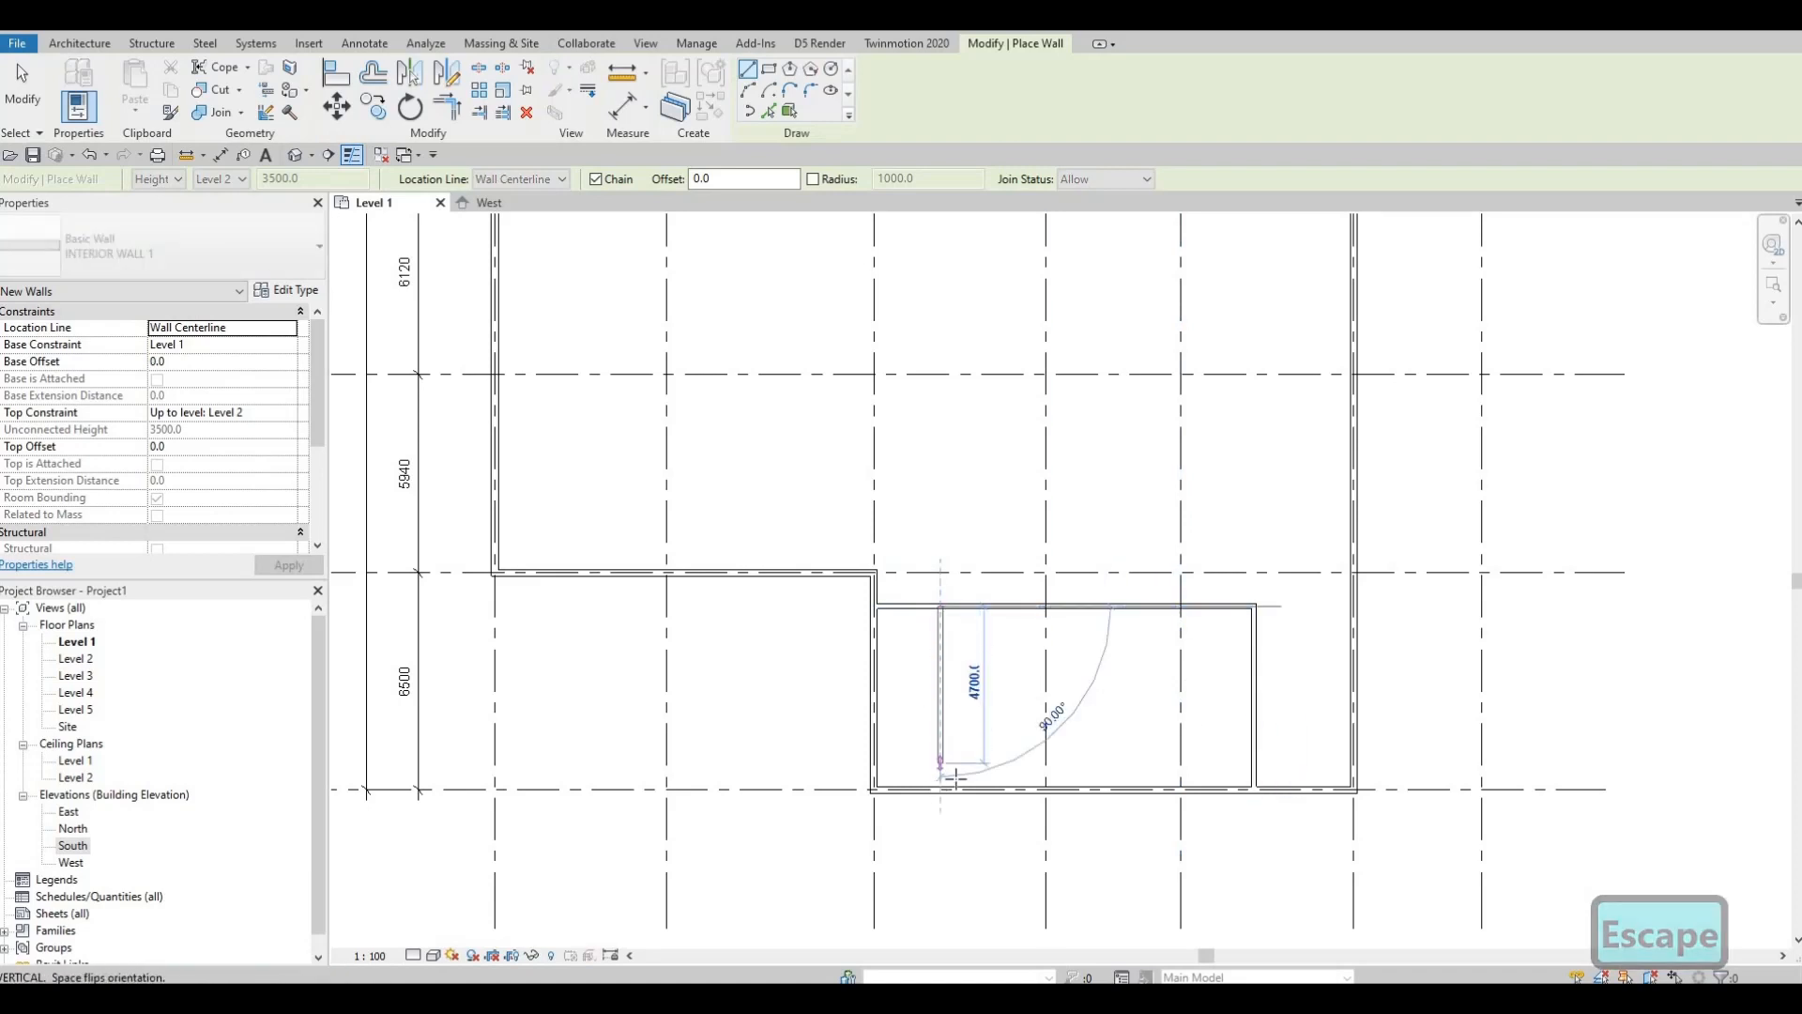
left_click(1024, 640)
key("Escape")
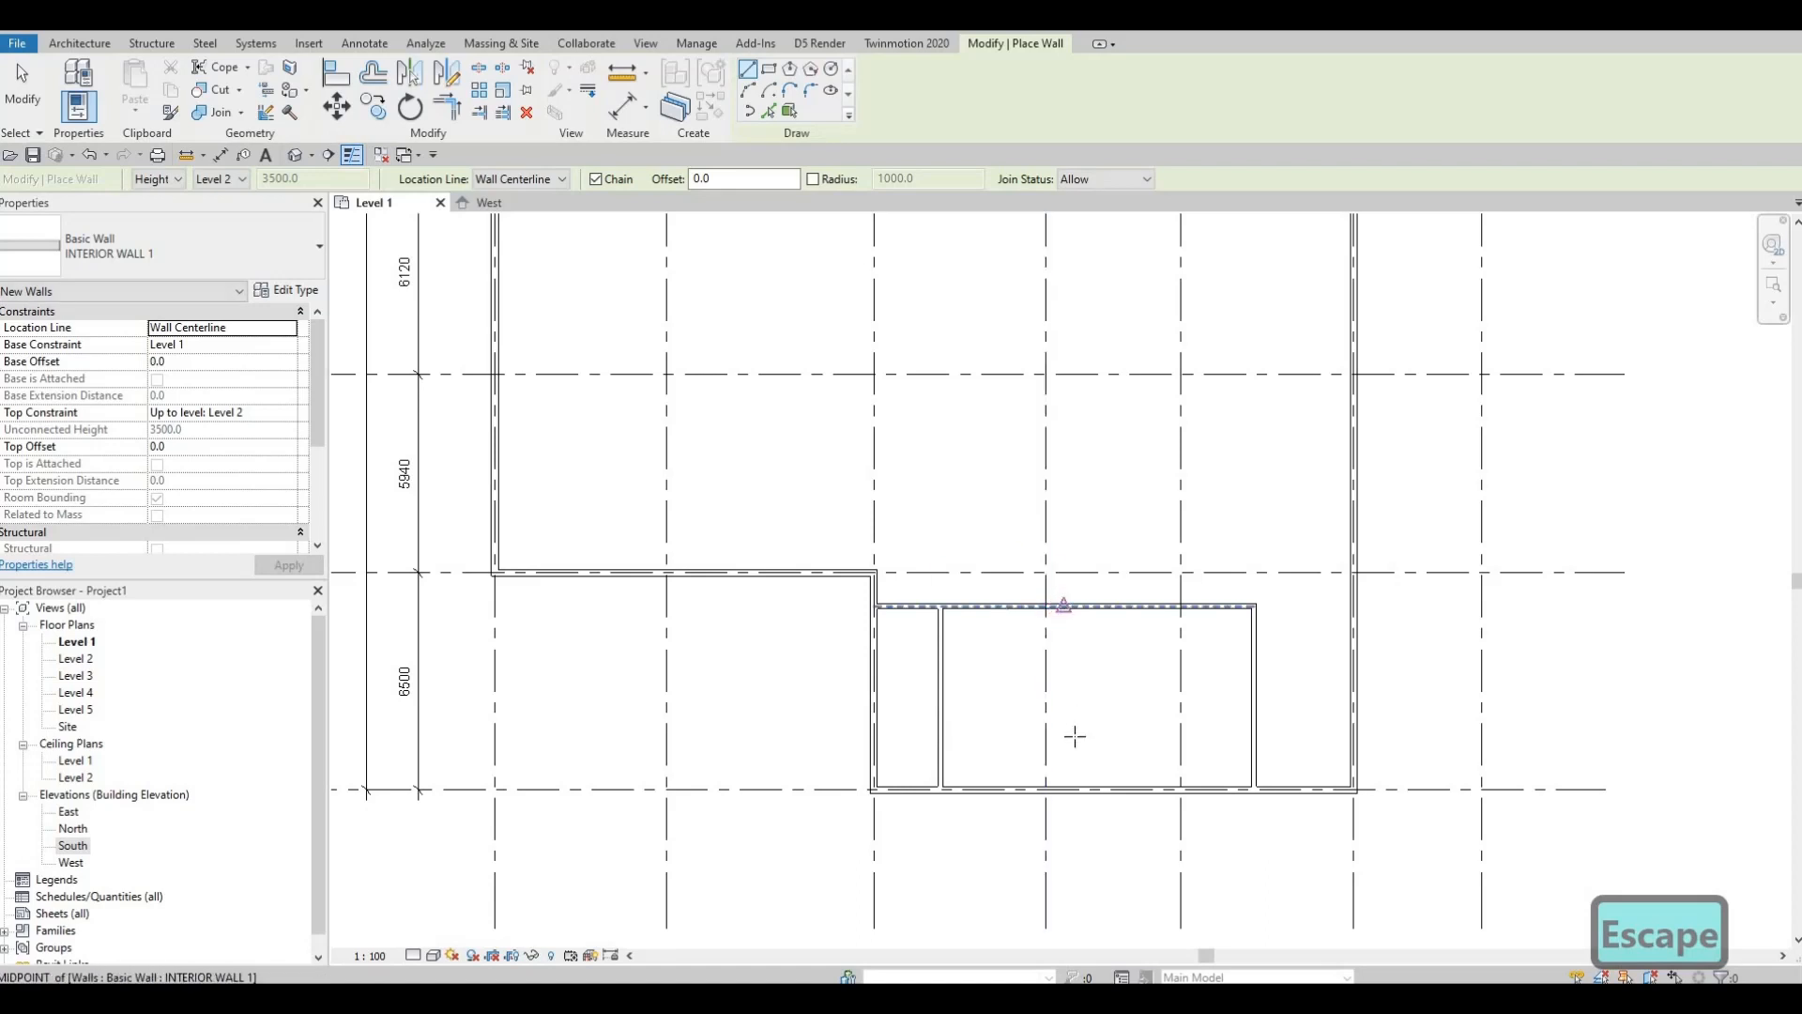
left_click(1063, 606)
left_click(1065, 785)
key("Escape")
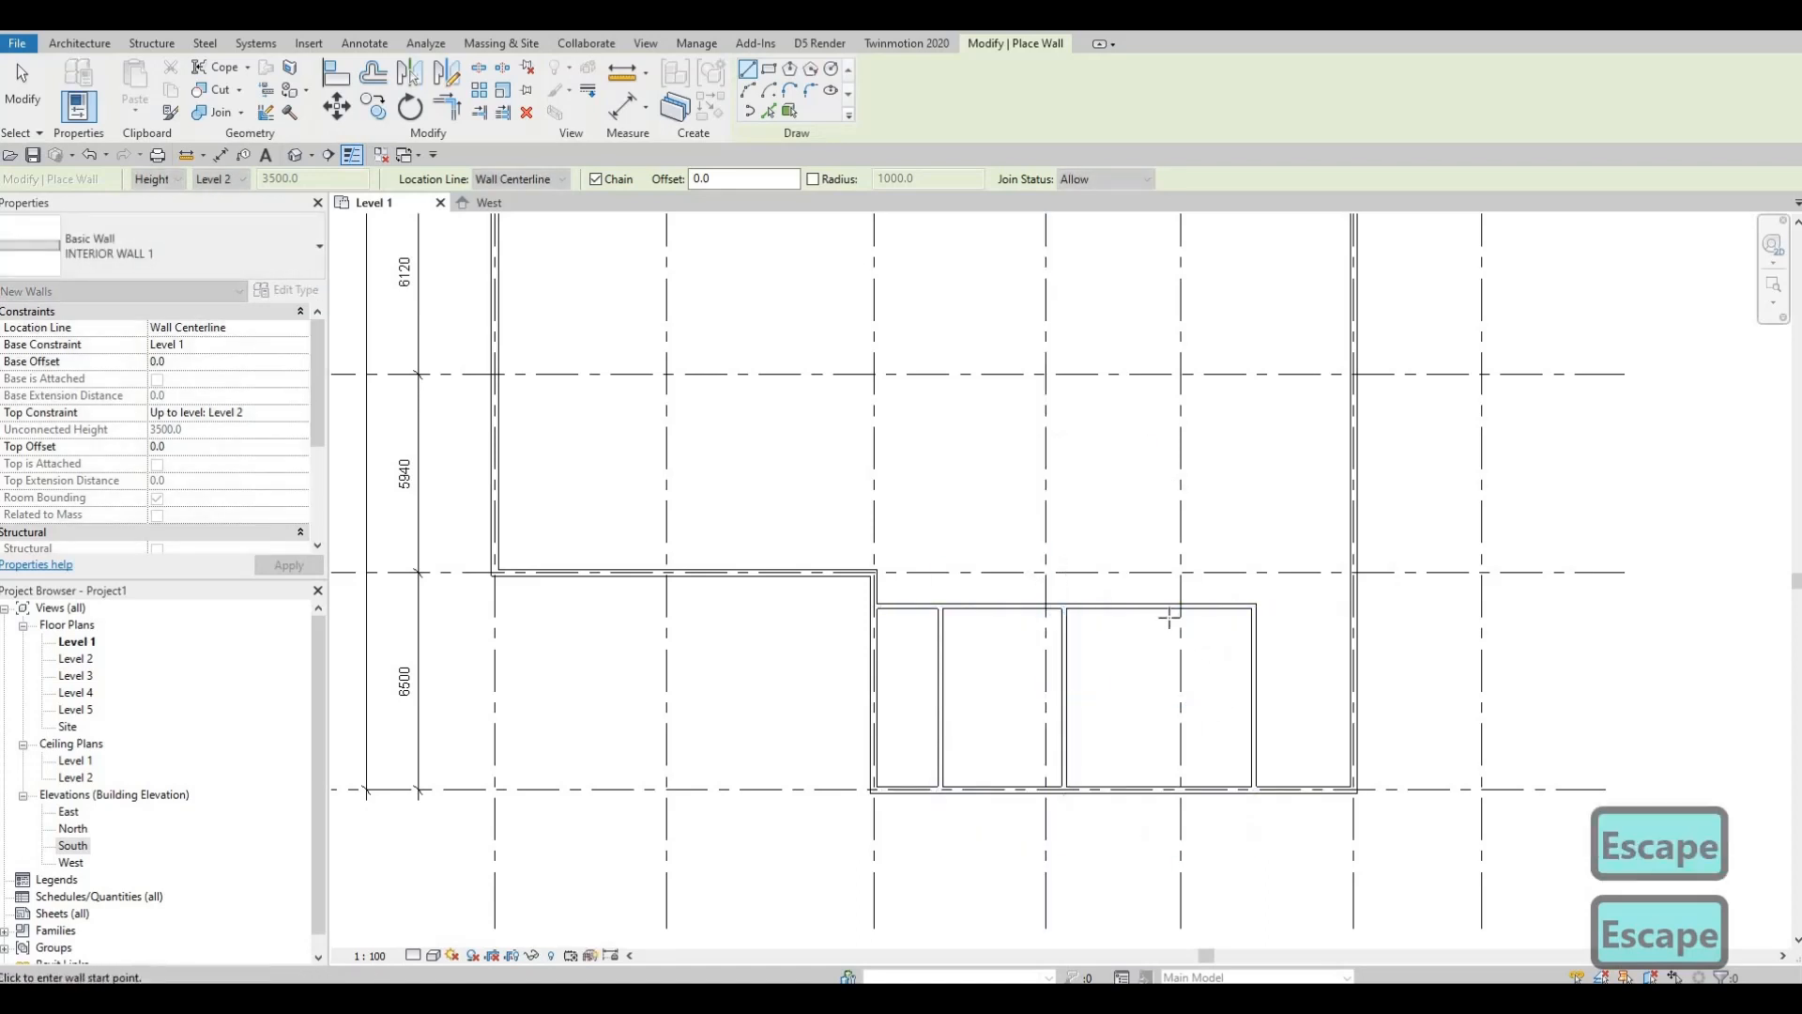
left_click(1168, 607)
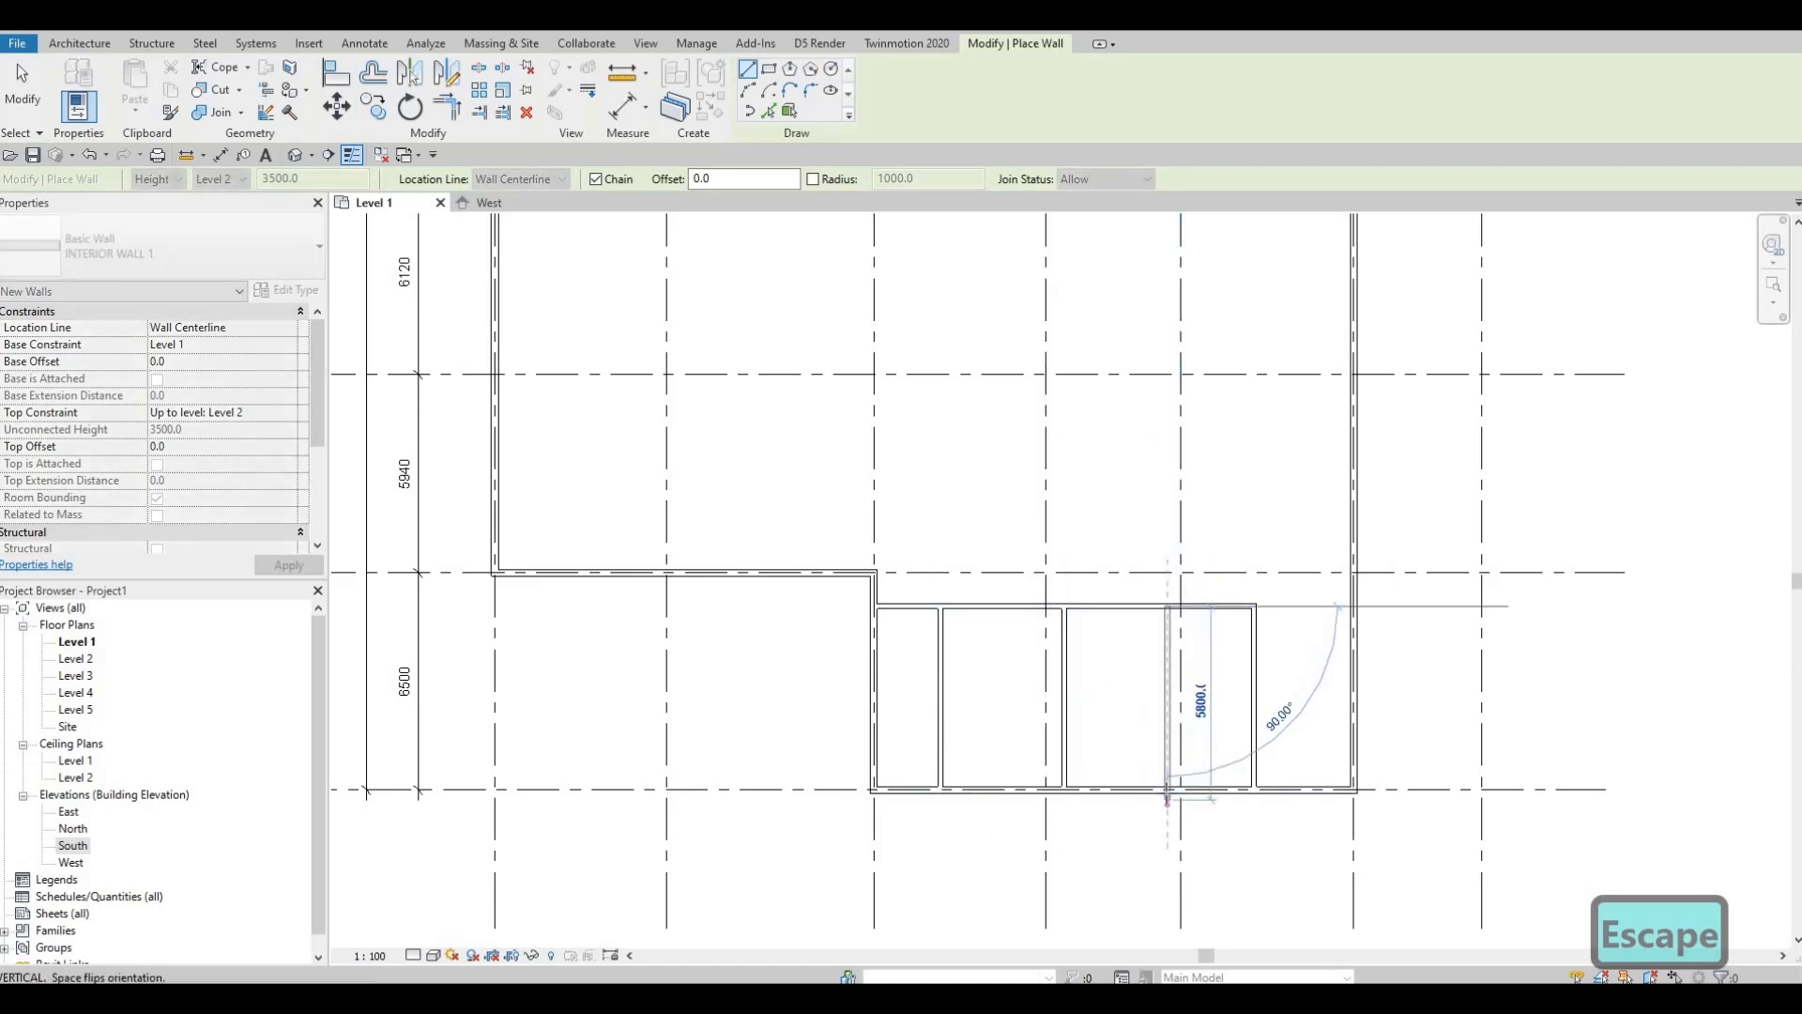
left_click(1168, 800)
key("Escape")
key("Escape")
scroll(972, 794, "down", 1)
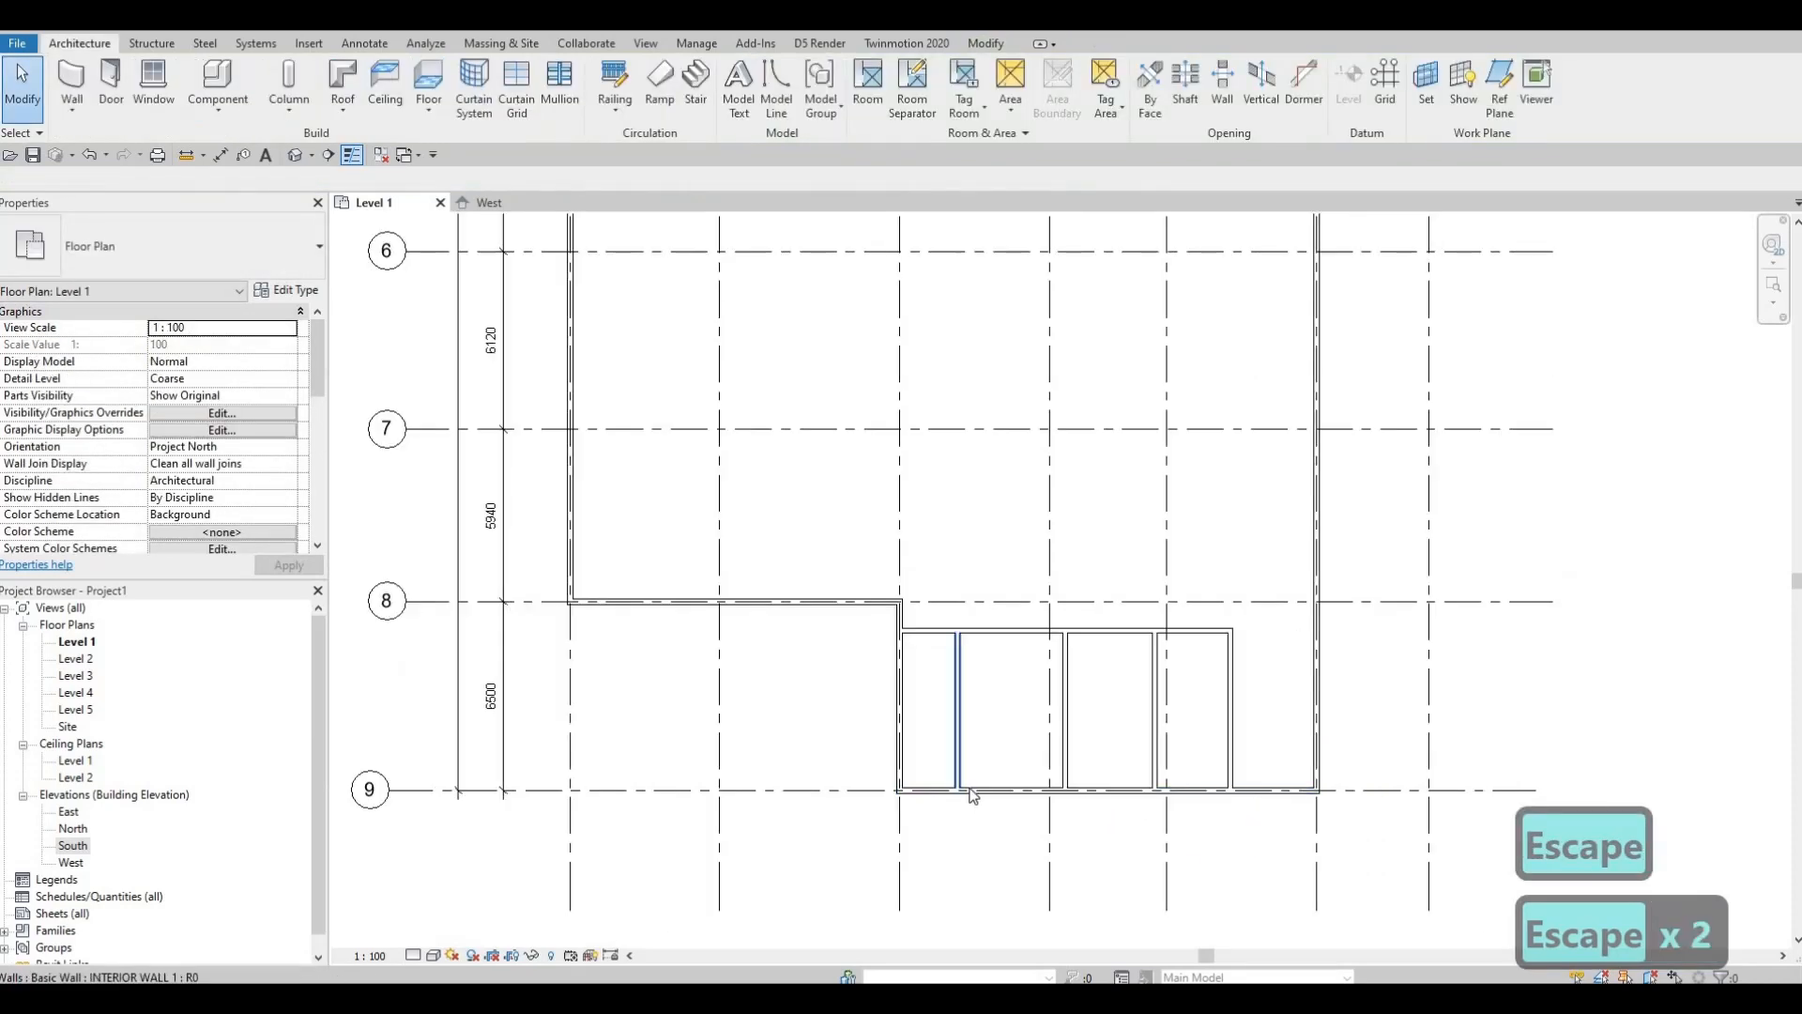
Step: Set the leftmost new partition 2640 from the wall, replacing the 2000.0 distance
scroll(971, 794, "up", 2)
left_click(958, 765)
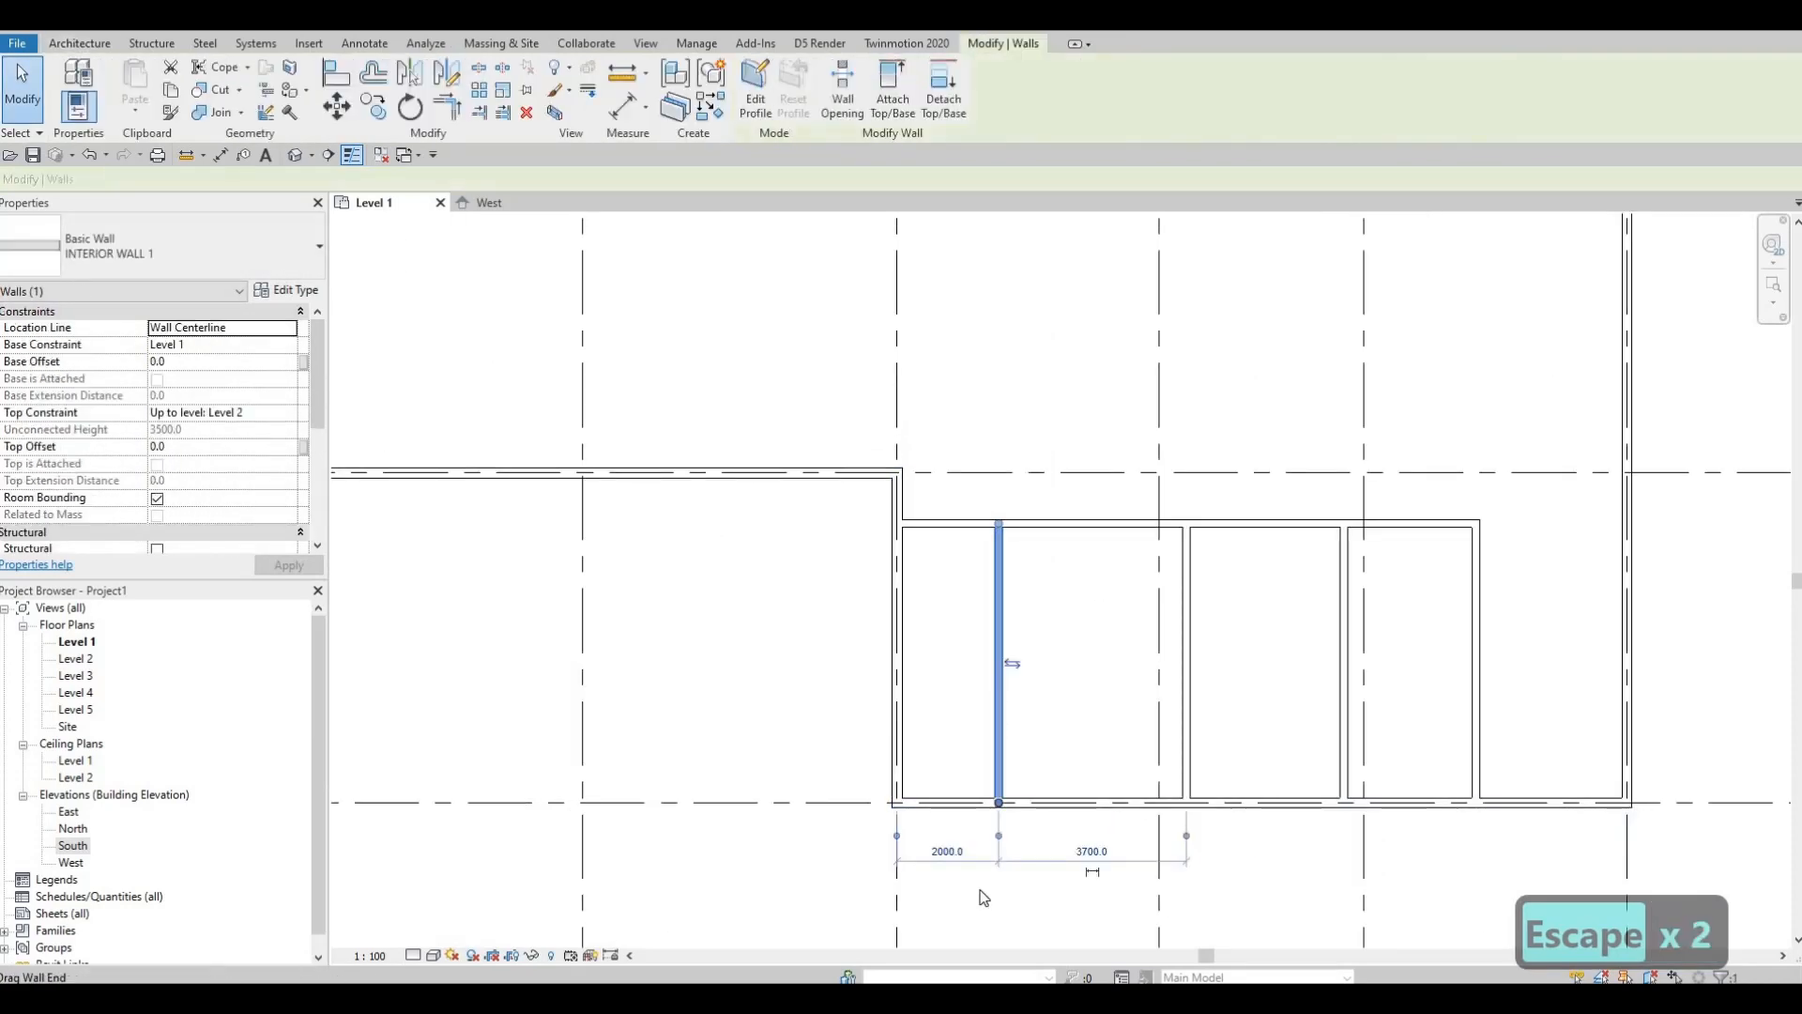
scroll(959, 863, "up", 2)
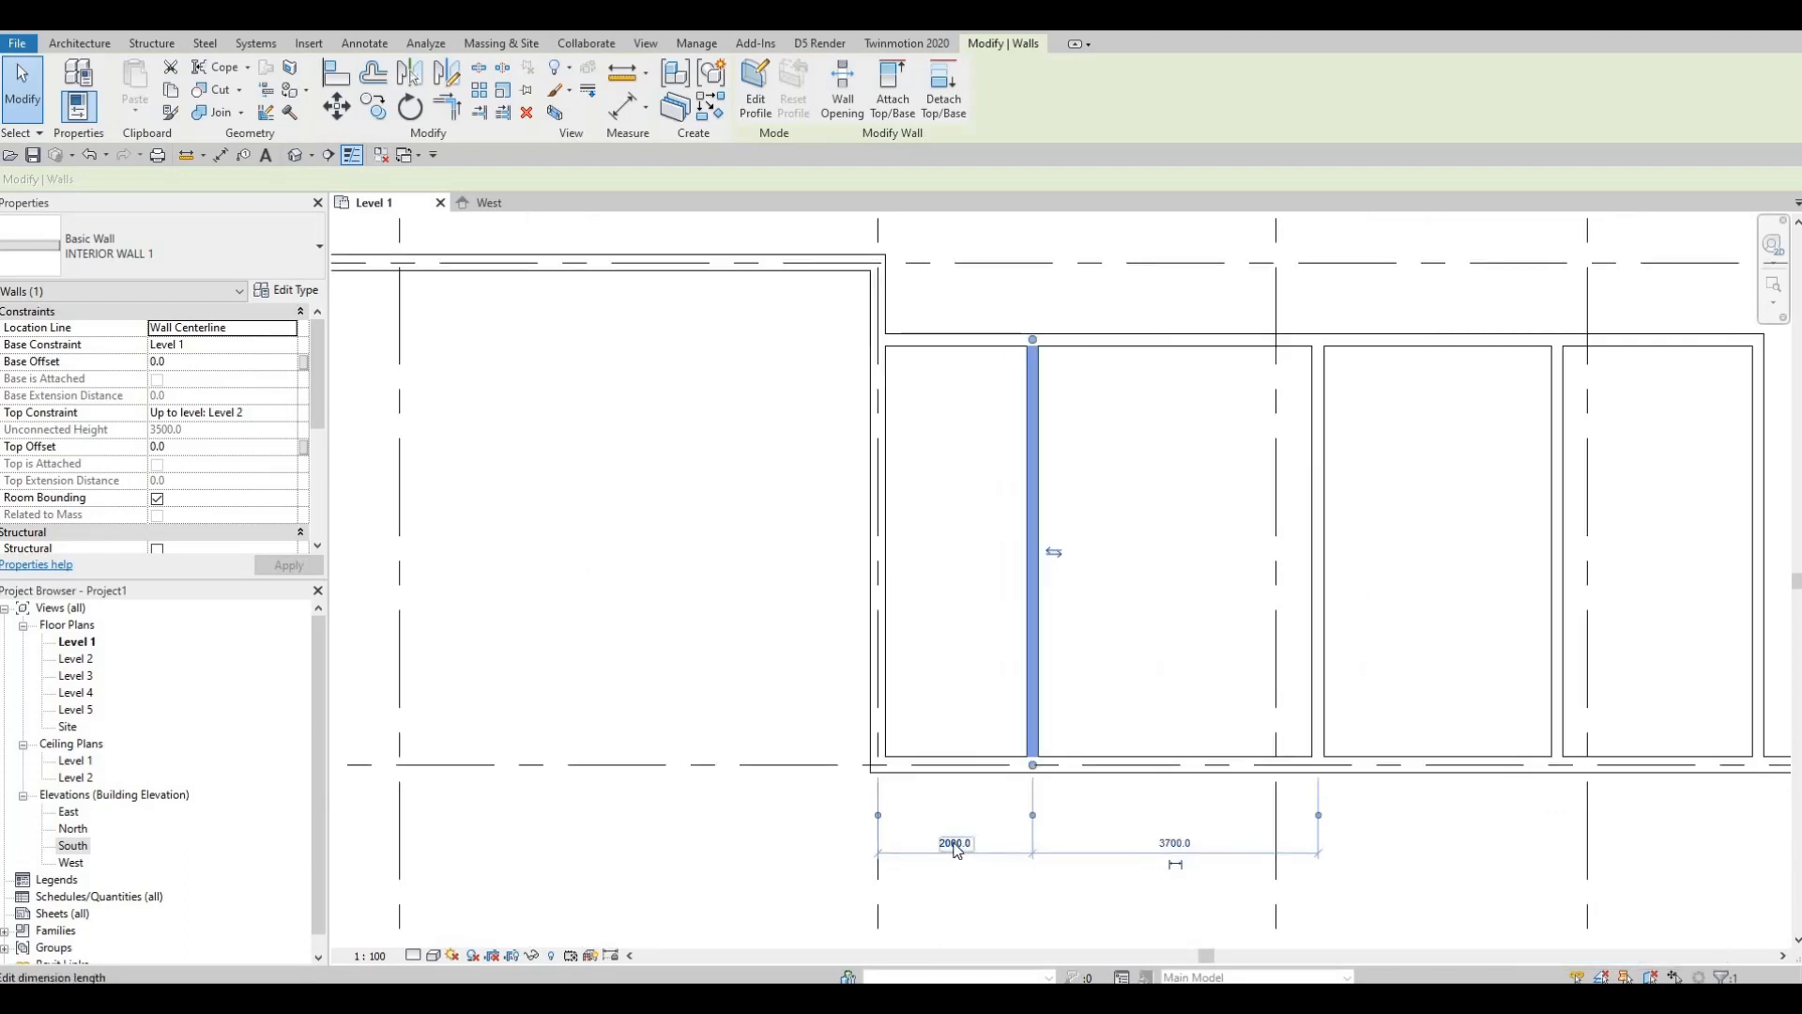
left_click(955, 844)
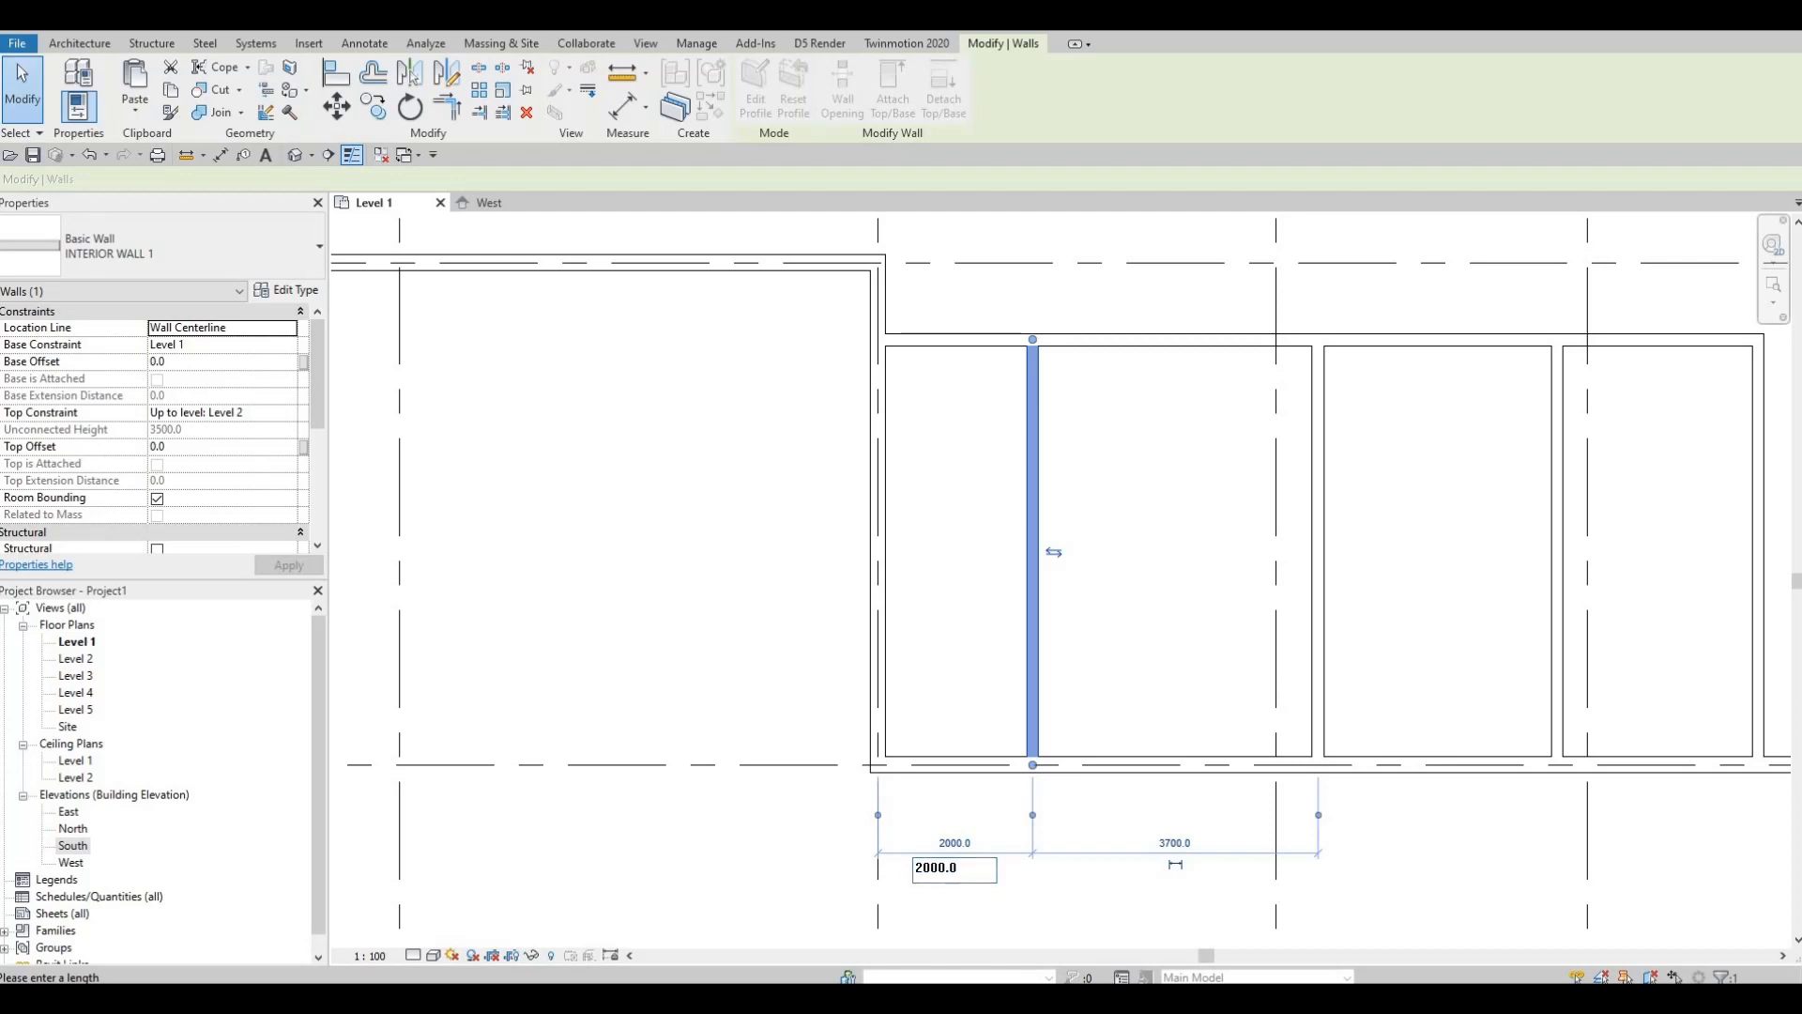
key("Escape")
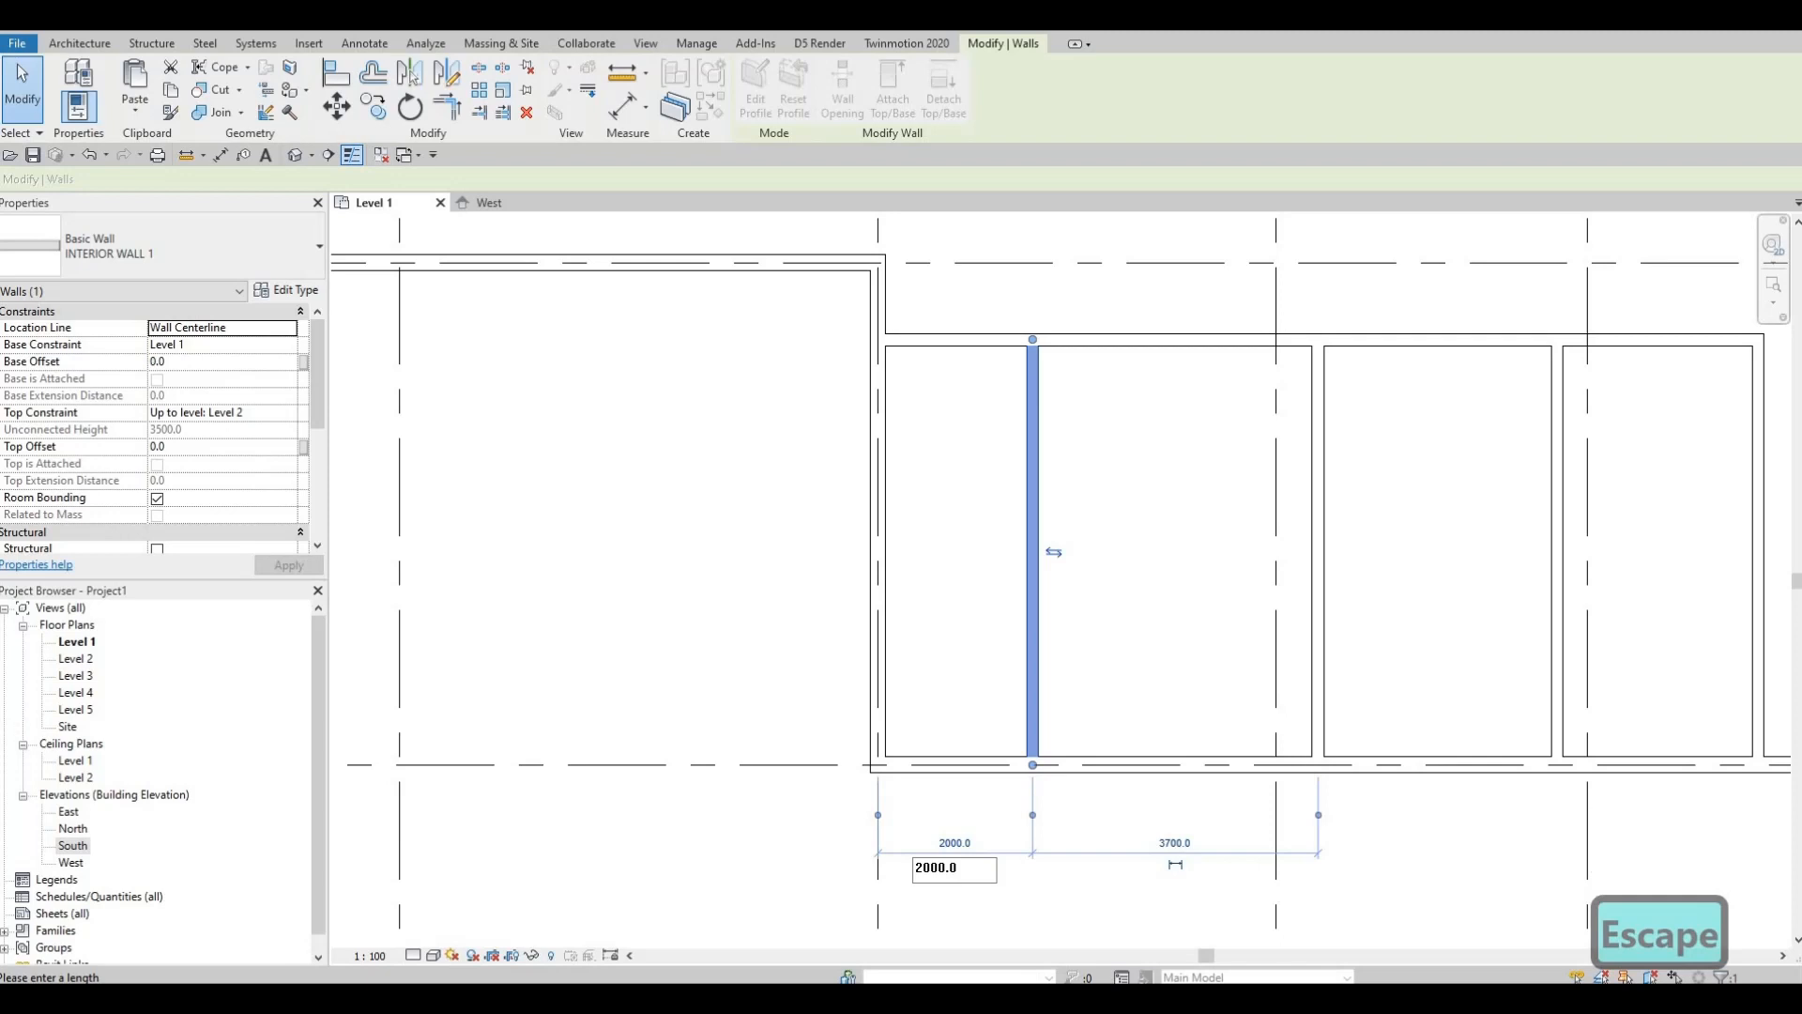
key("Escape")
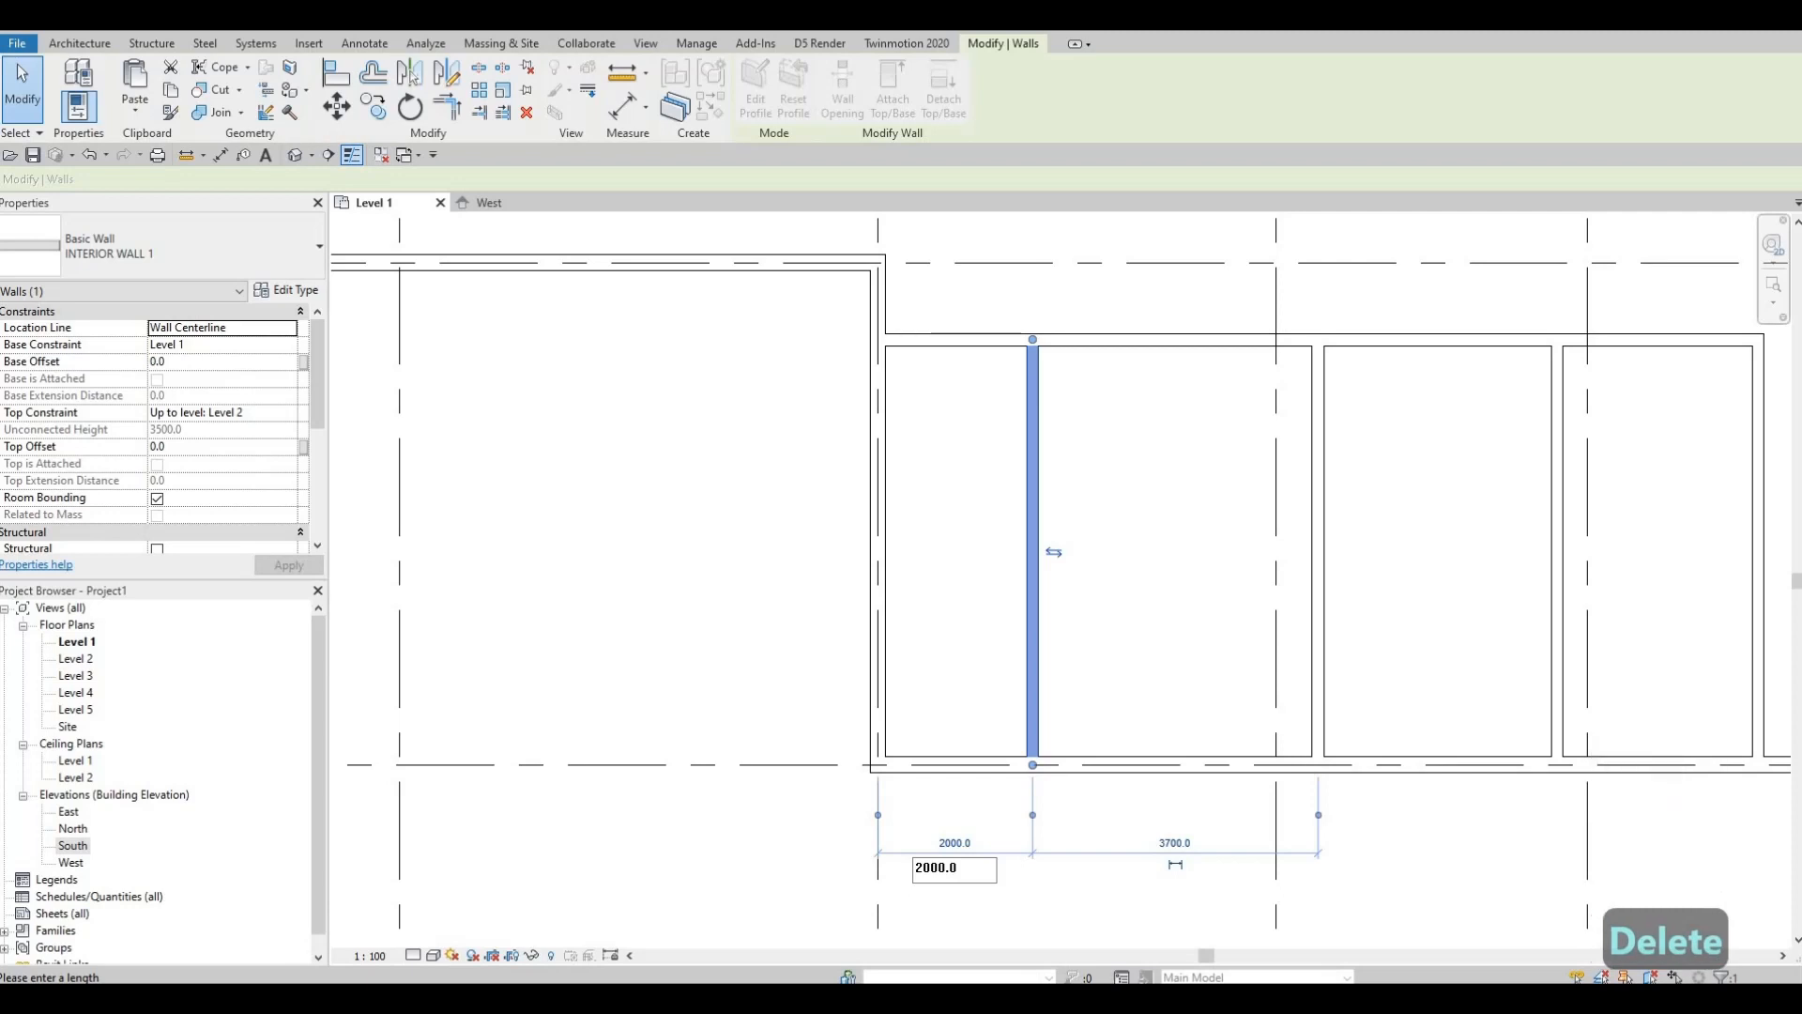
key("Escape")
key("Escape")
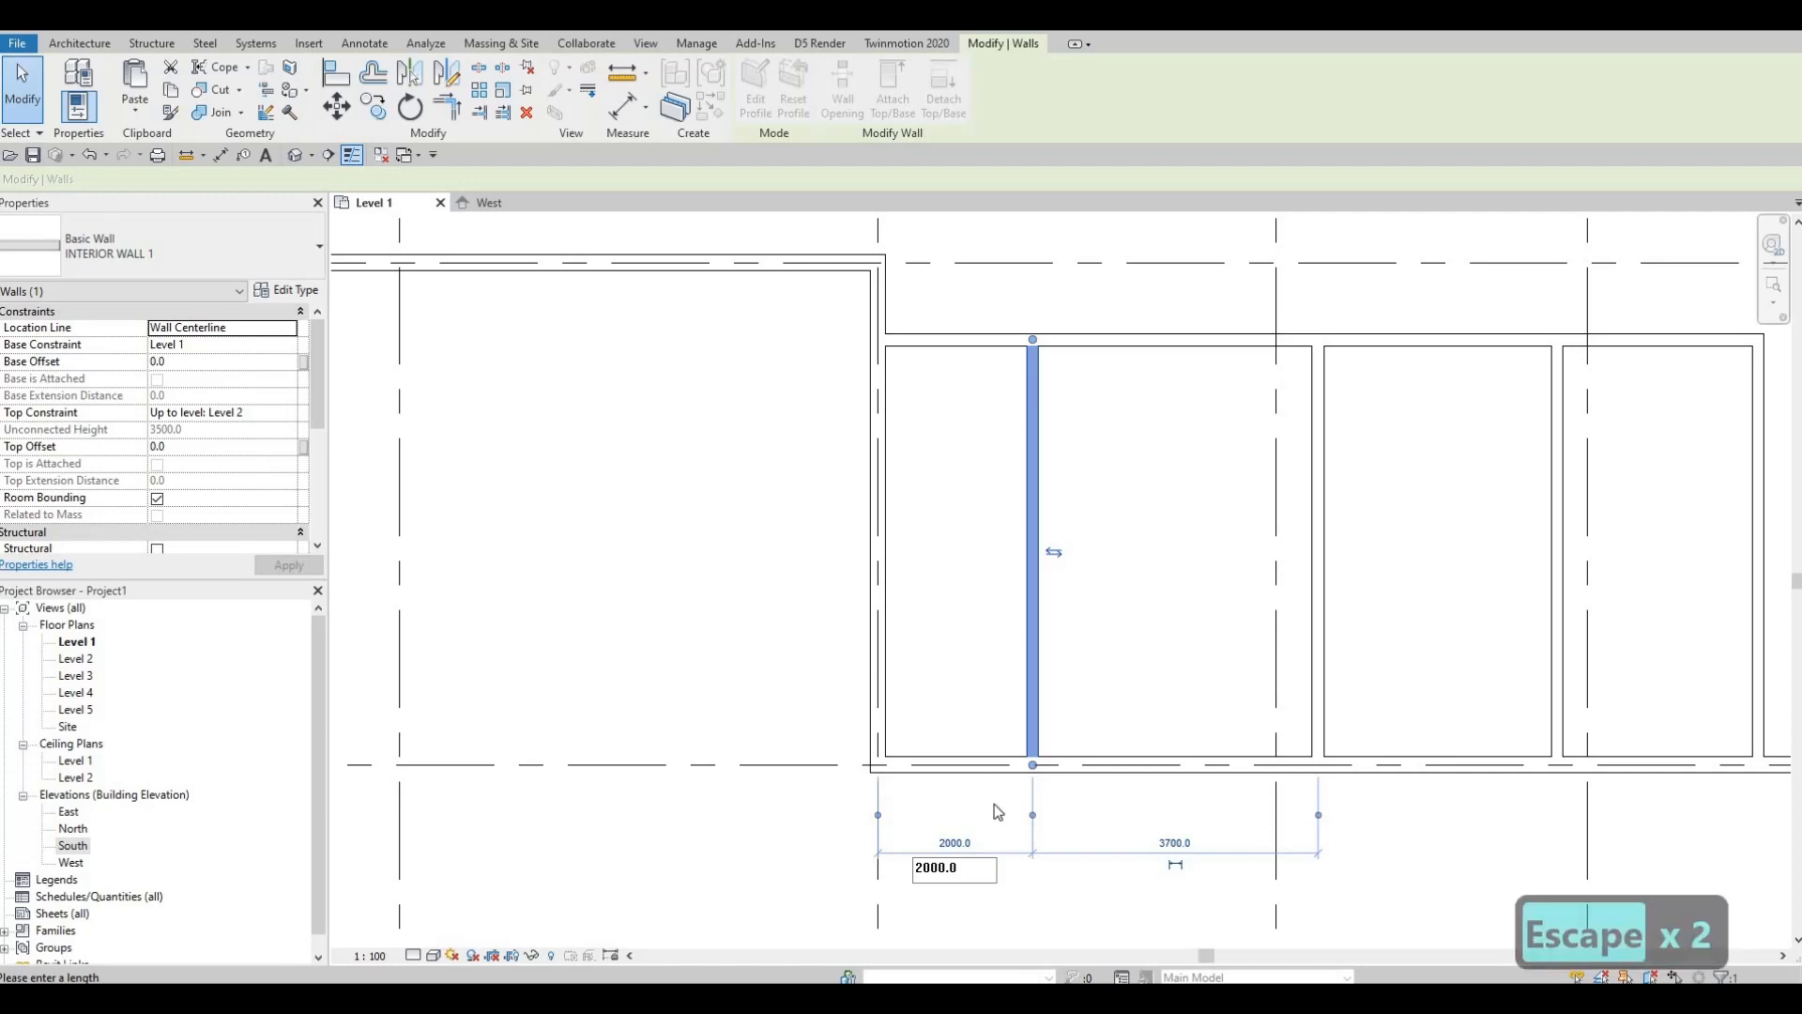
double_click(938, 881)
type("26")
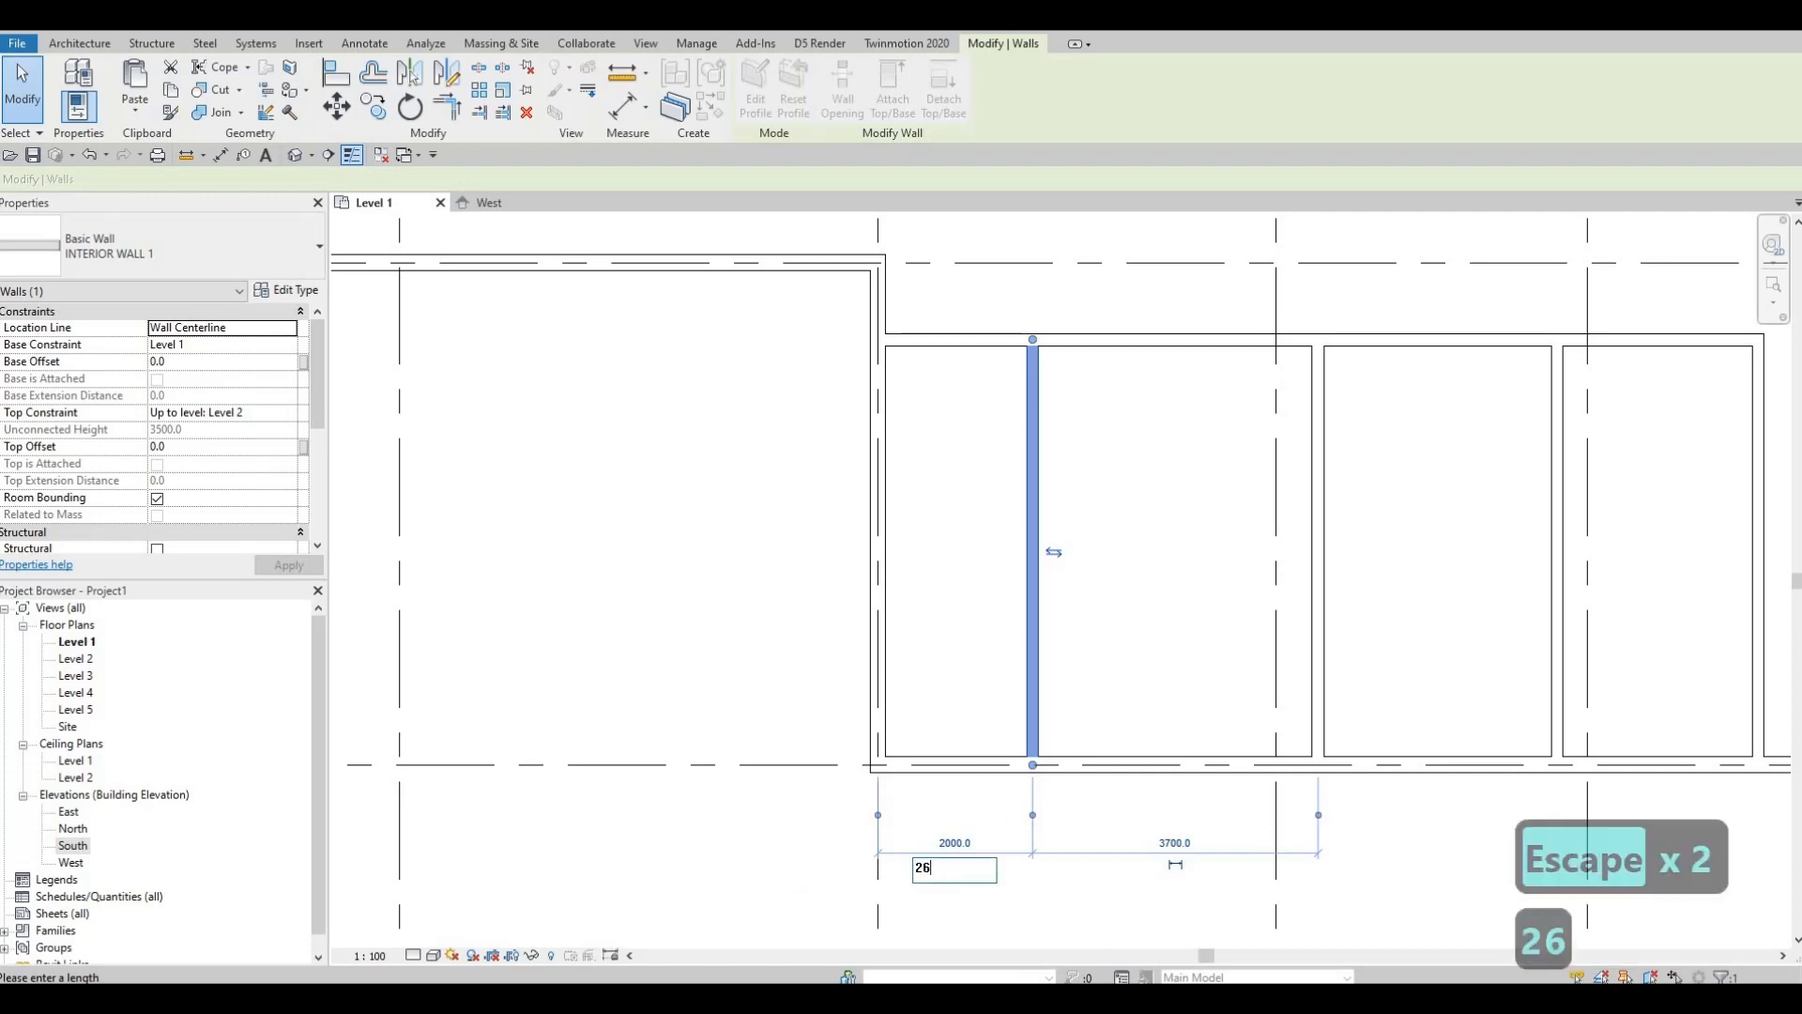
type("40")
key("Return")
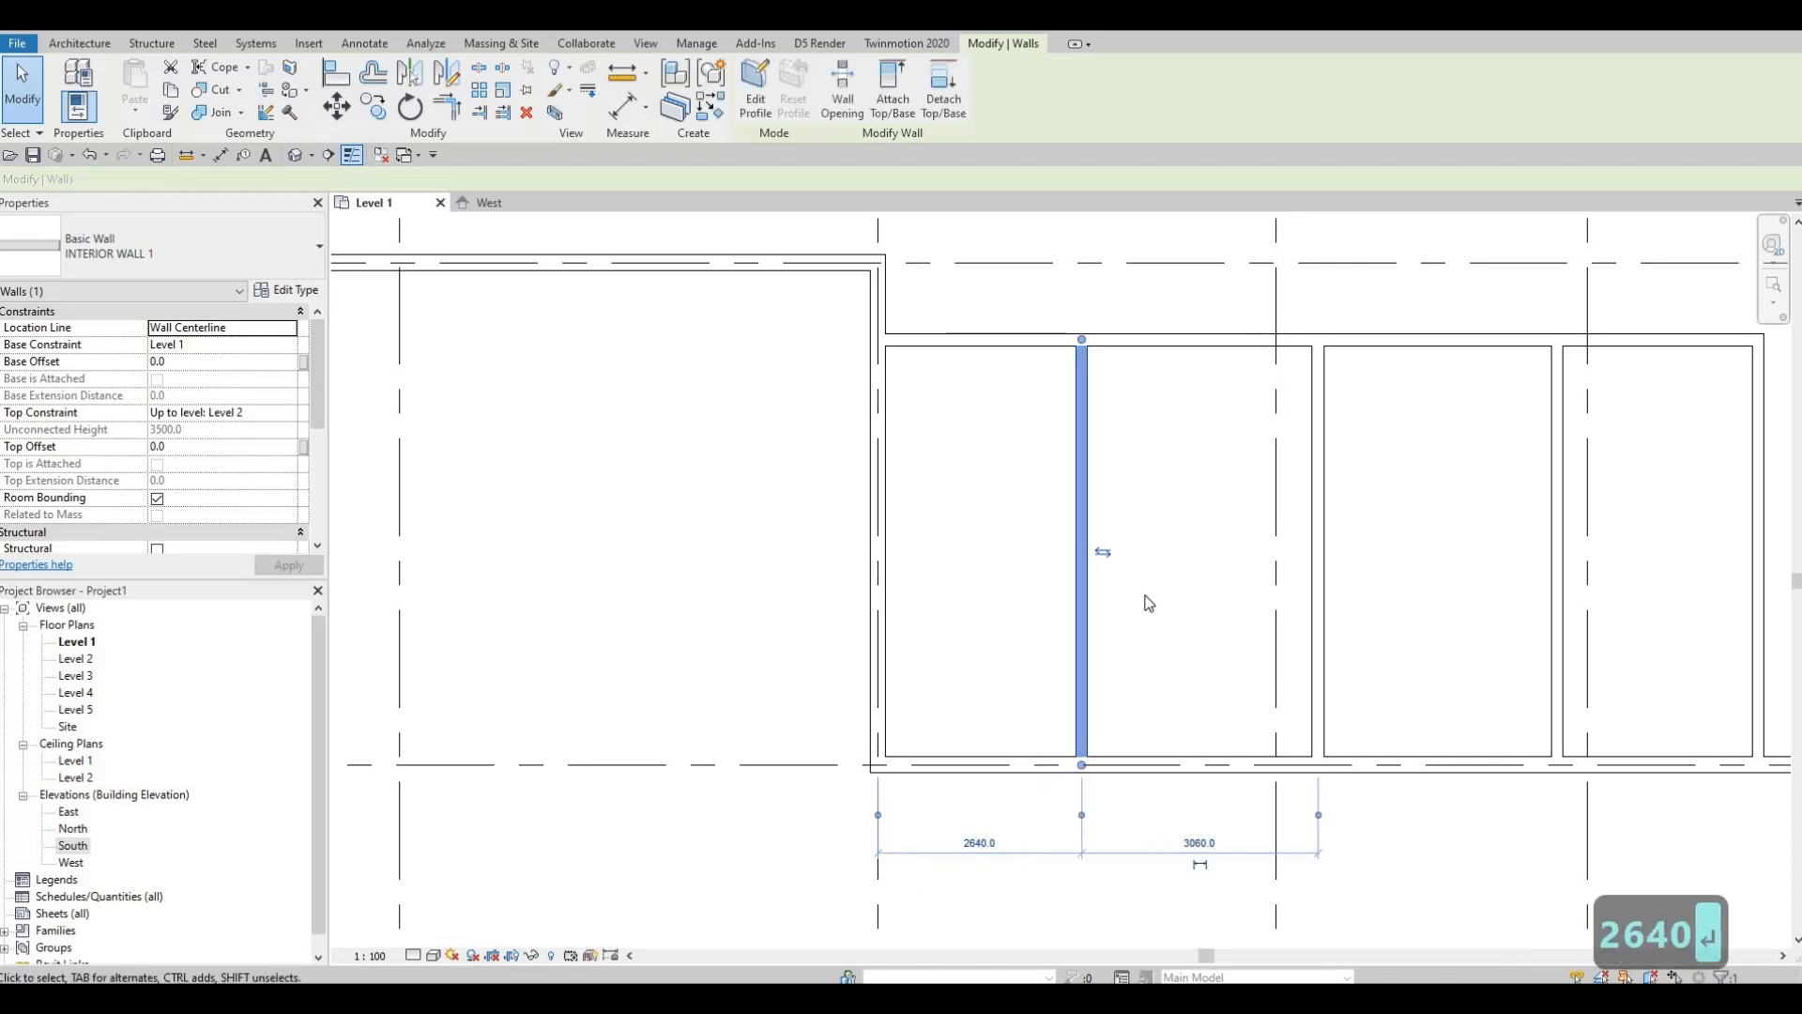
Step: Try a 3120 spacing on the next wall, undo it, and check the interior walls' spacing
middle_click_drag(959, 675, 695, 600)
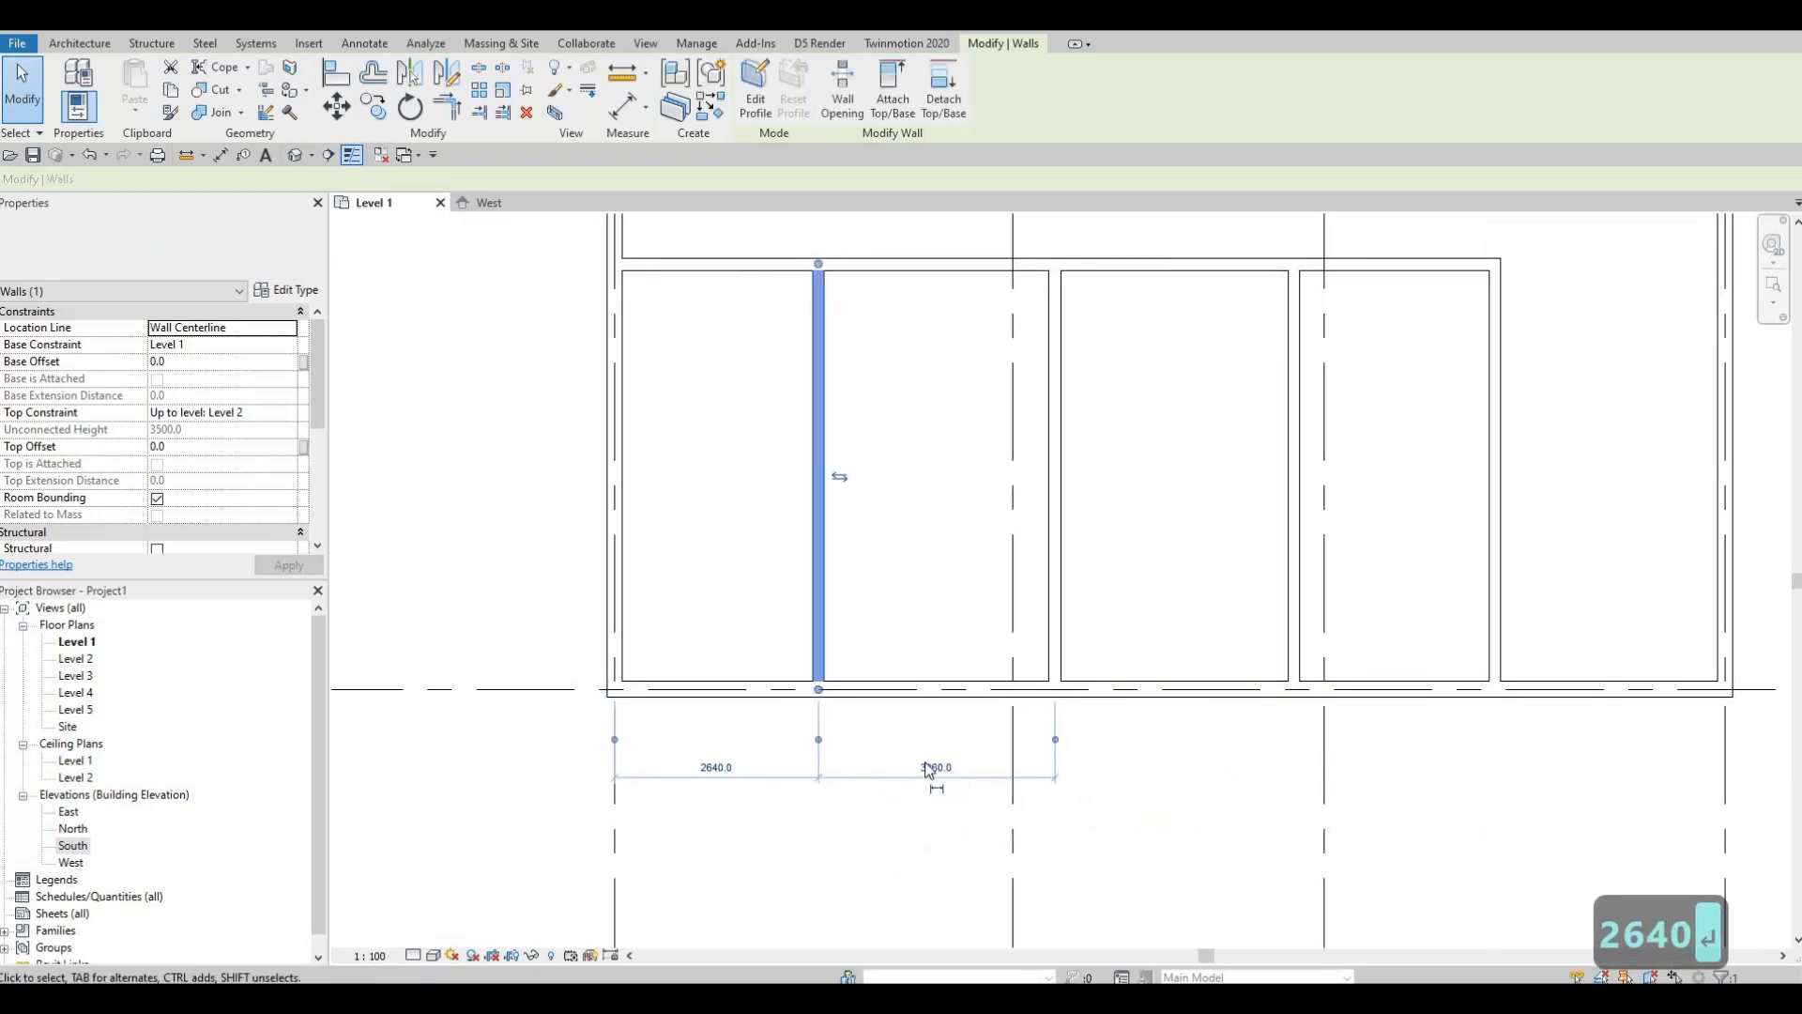
left_click(932, 768)
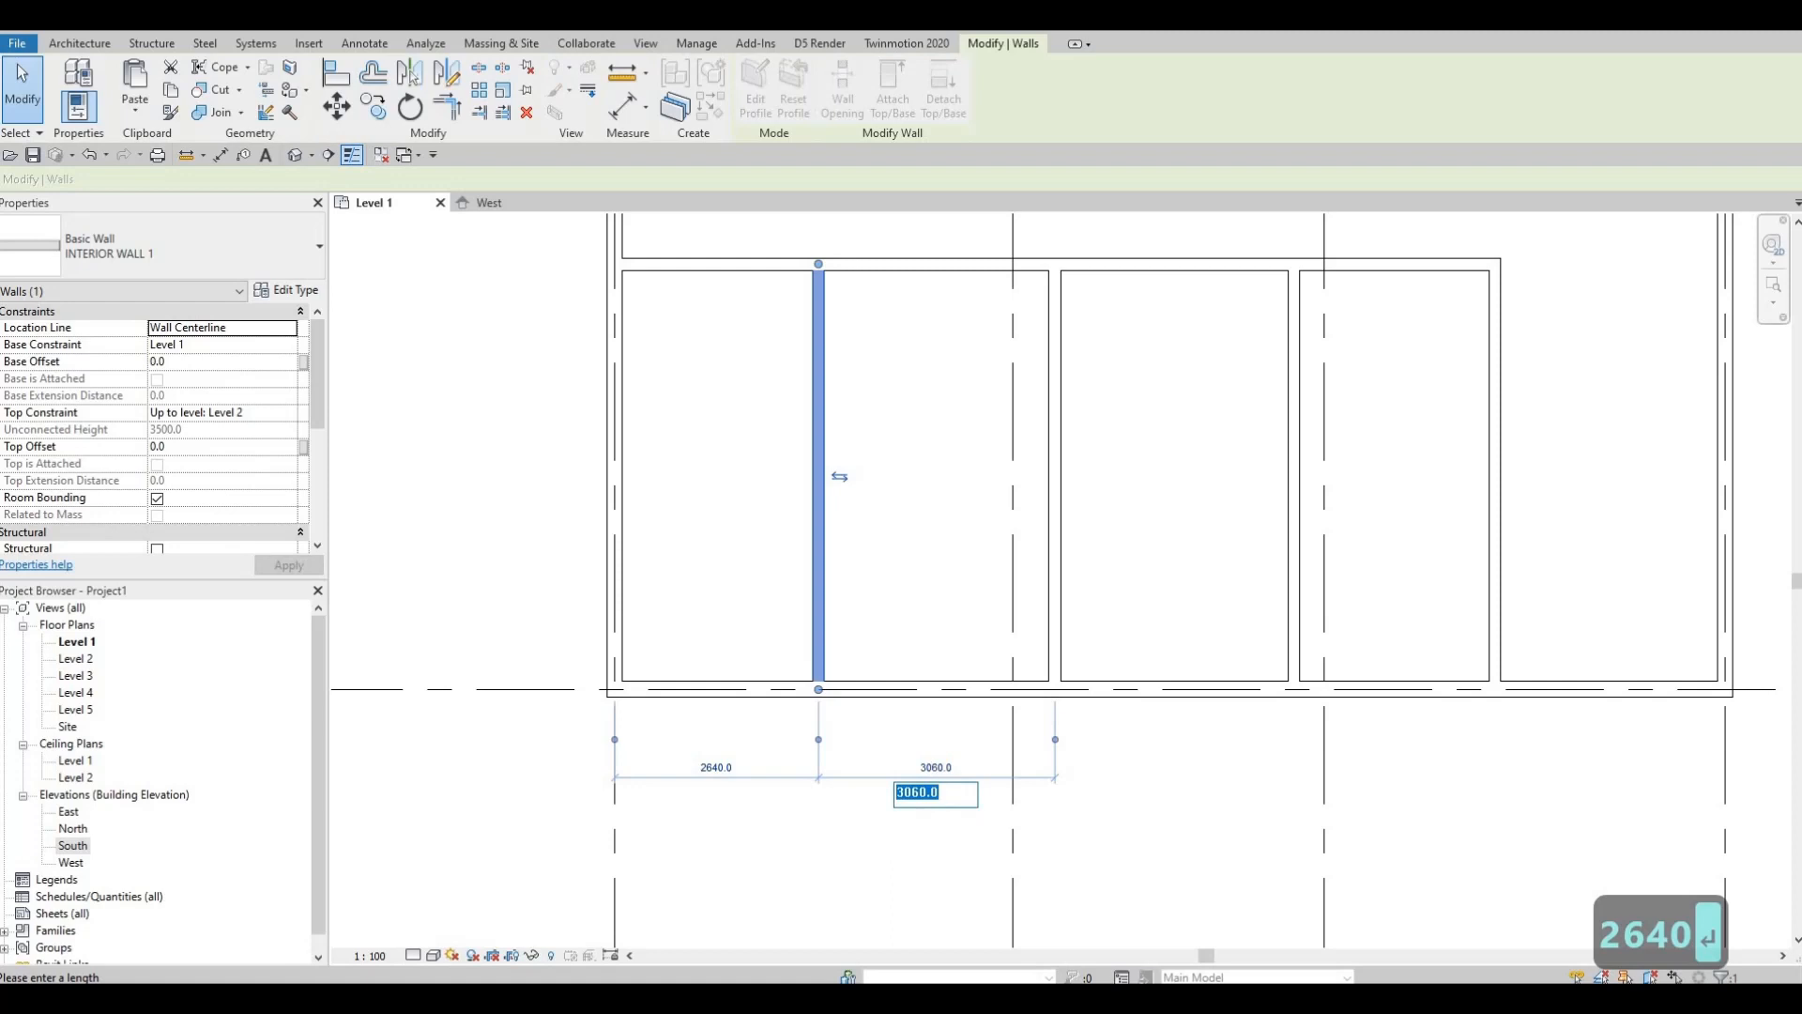
type("31")
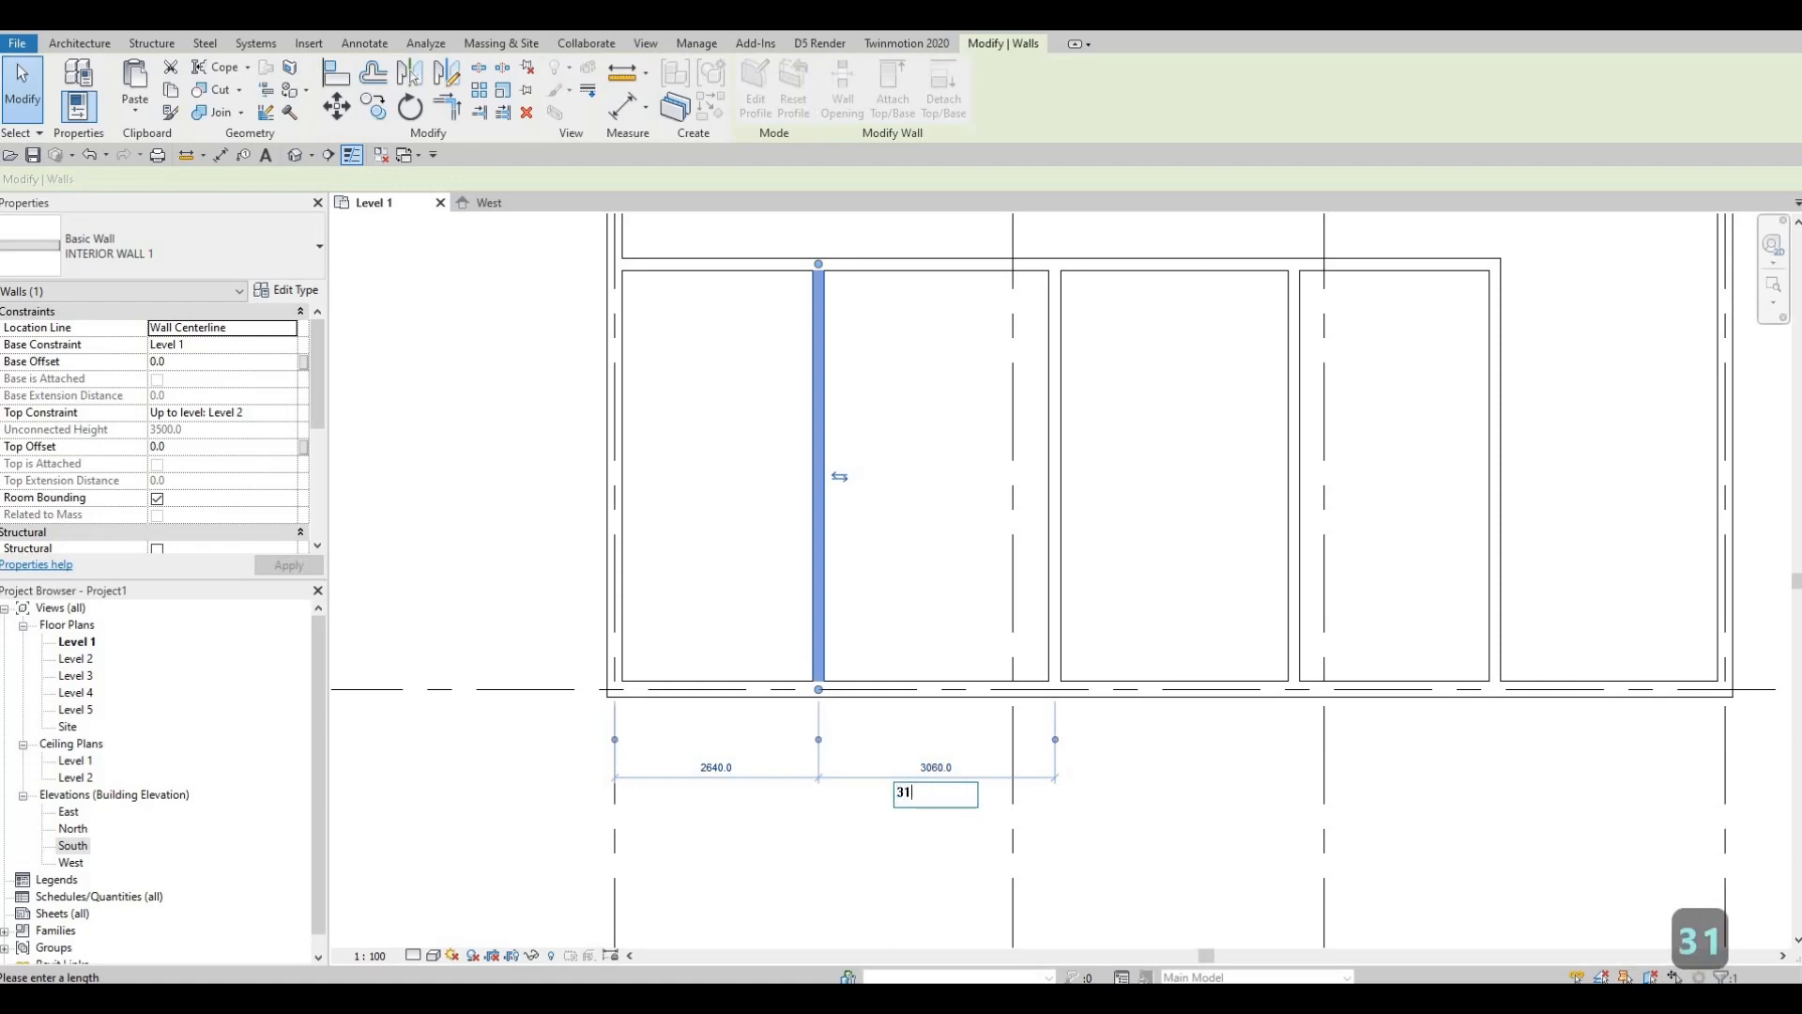
type("20")
key("Return")
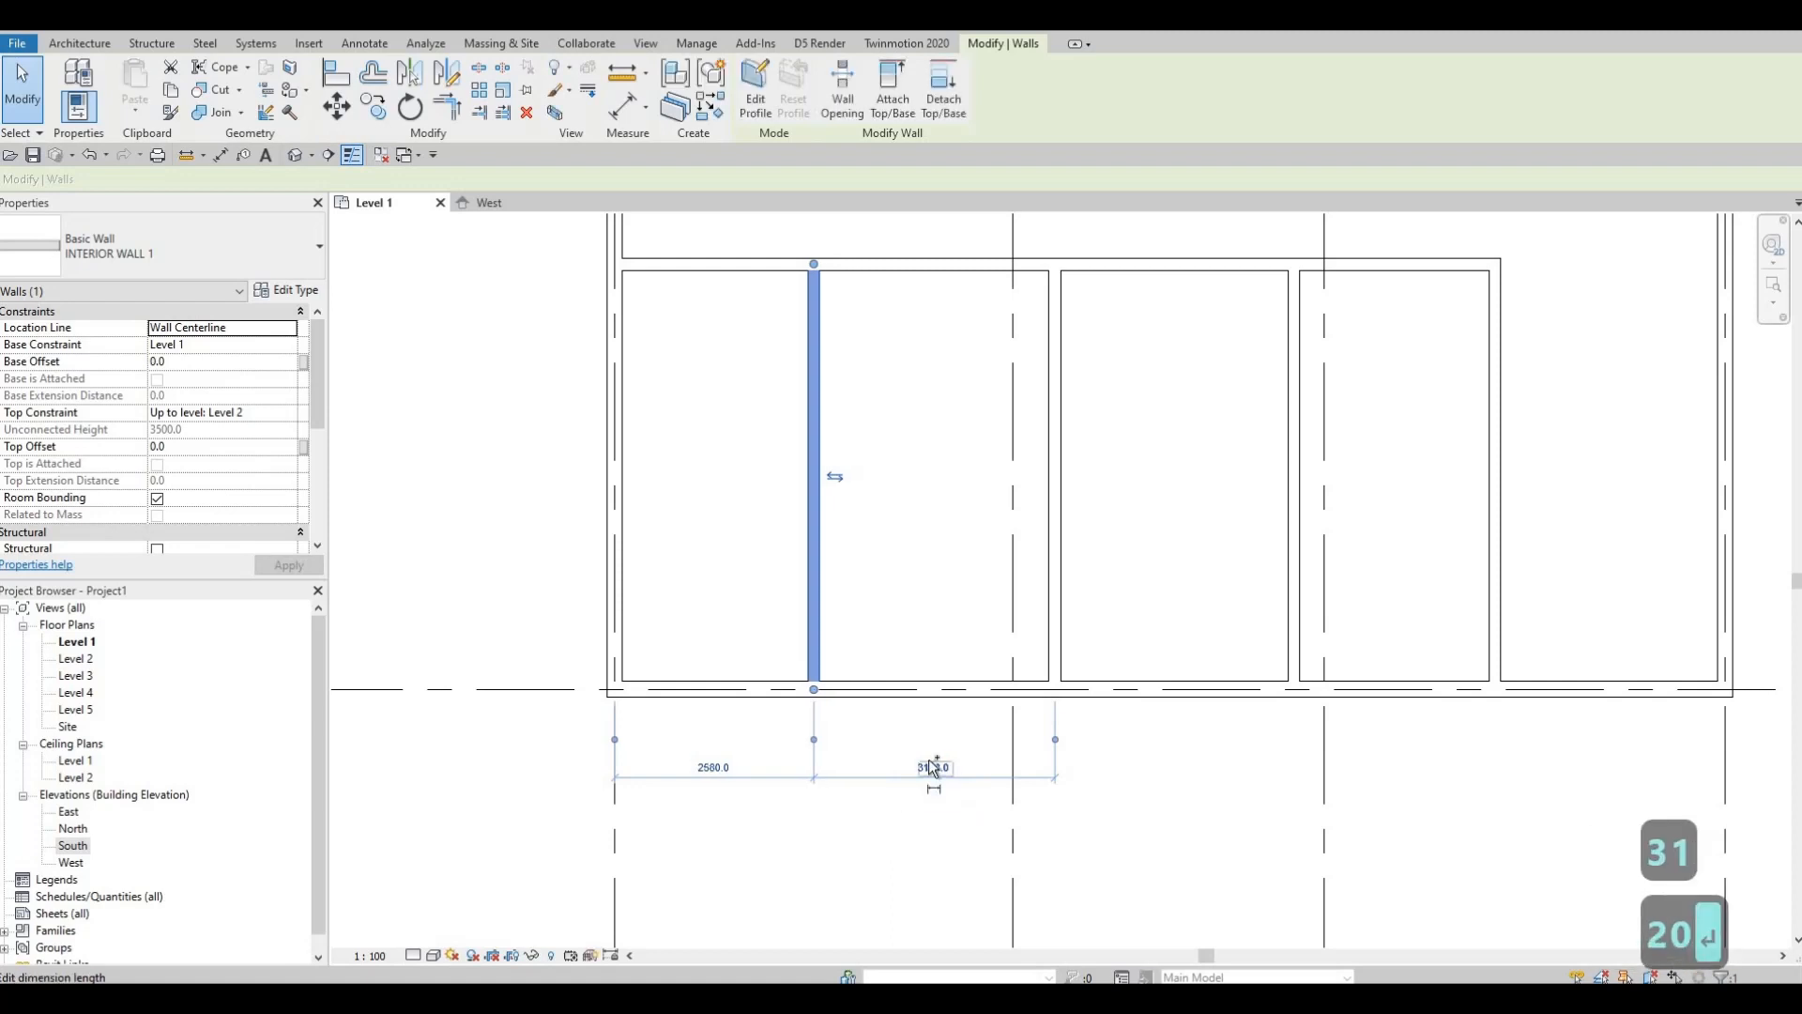
key("ctrl+z")
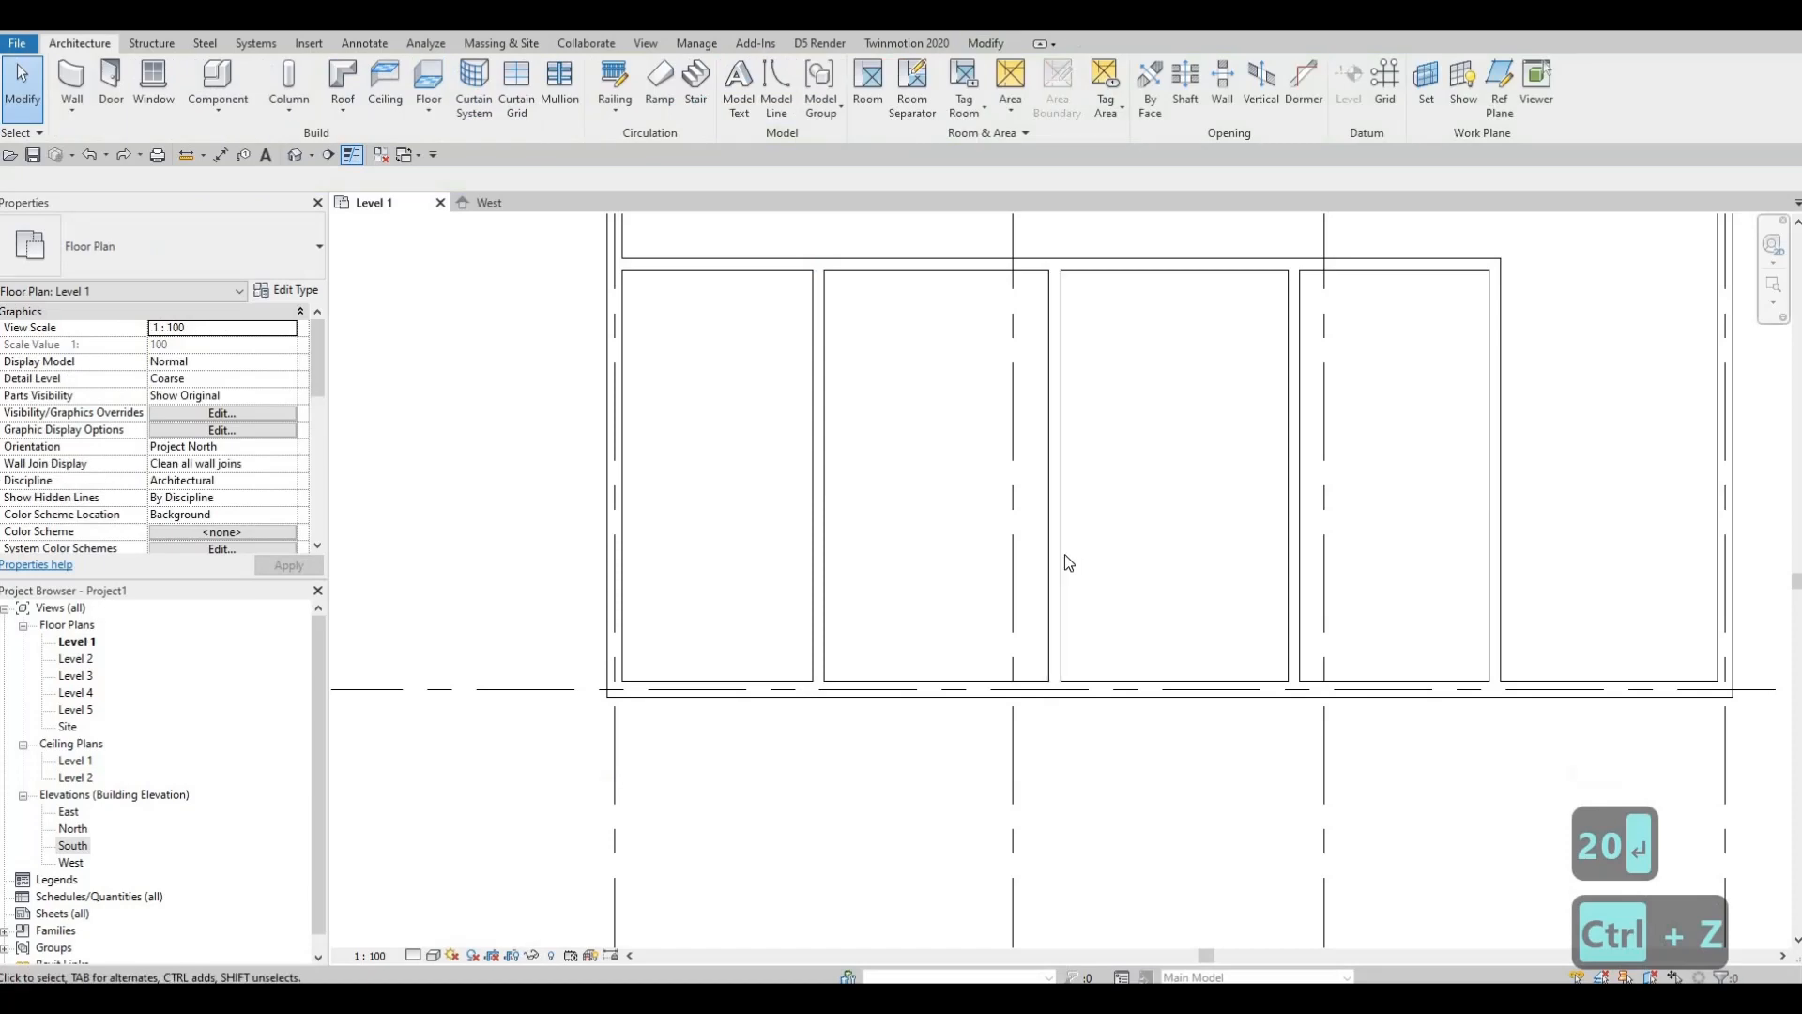
left_click(1061, 563)
key("Escape")
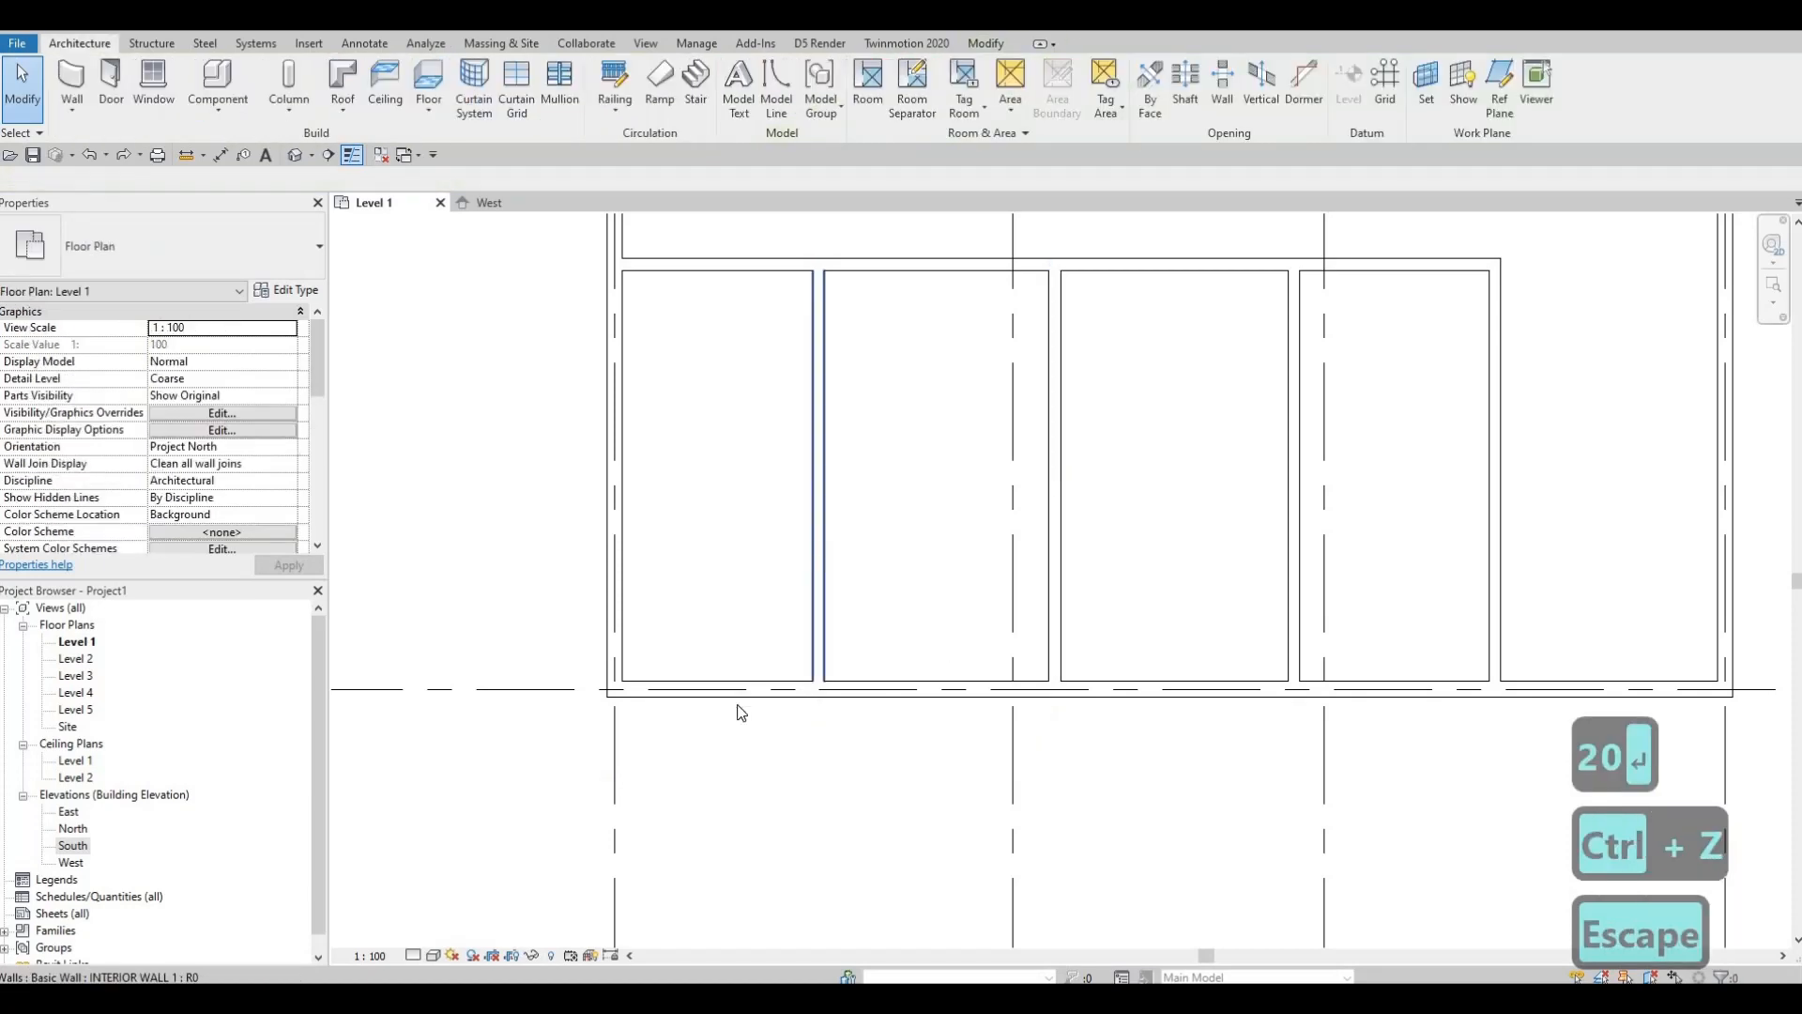
left_click(818, 592)
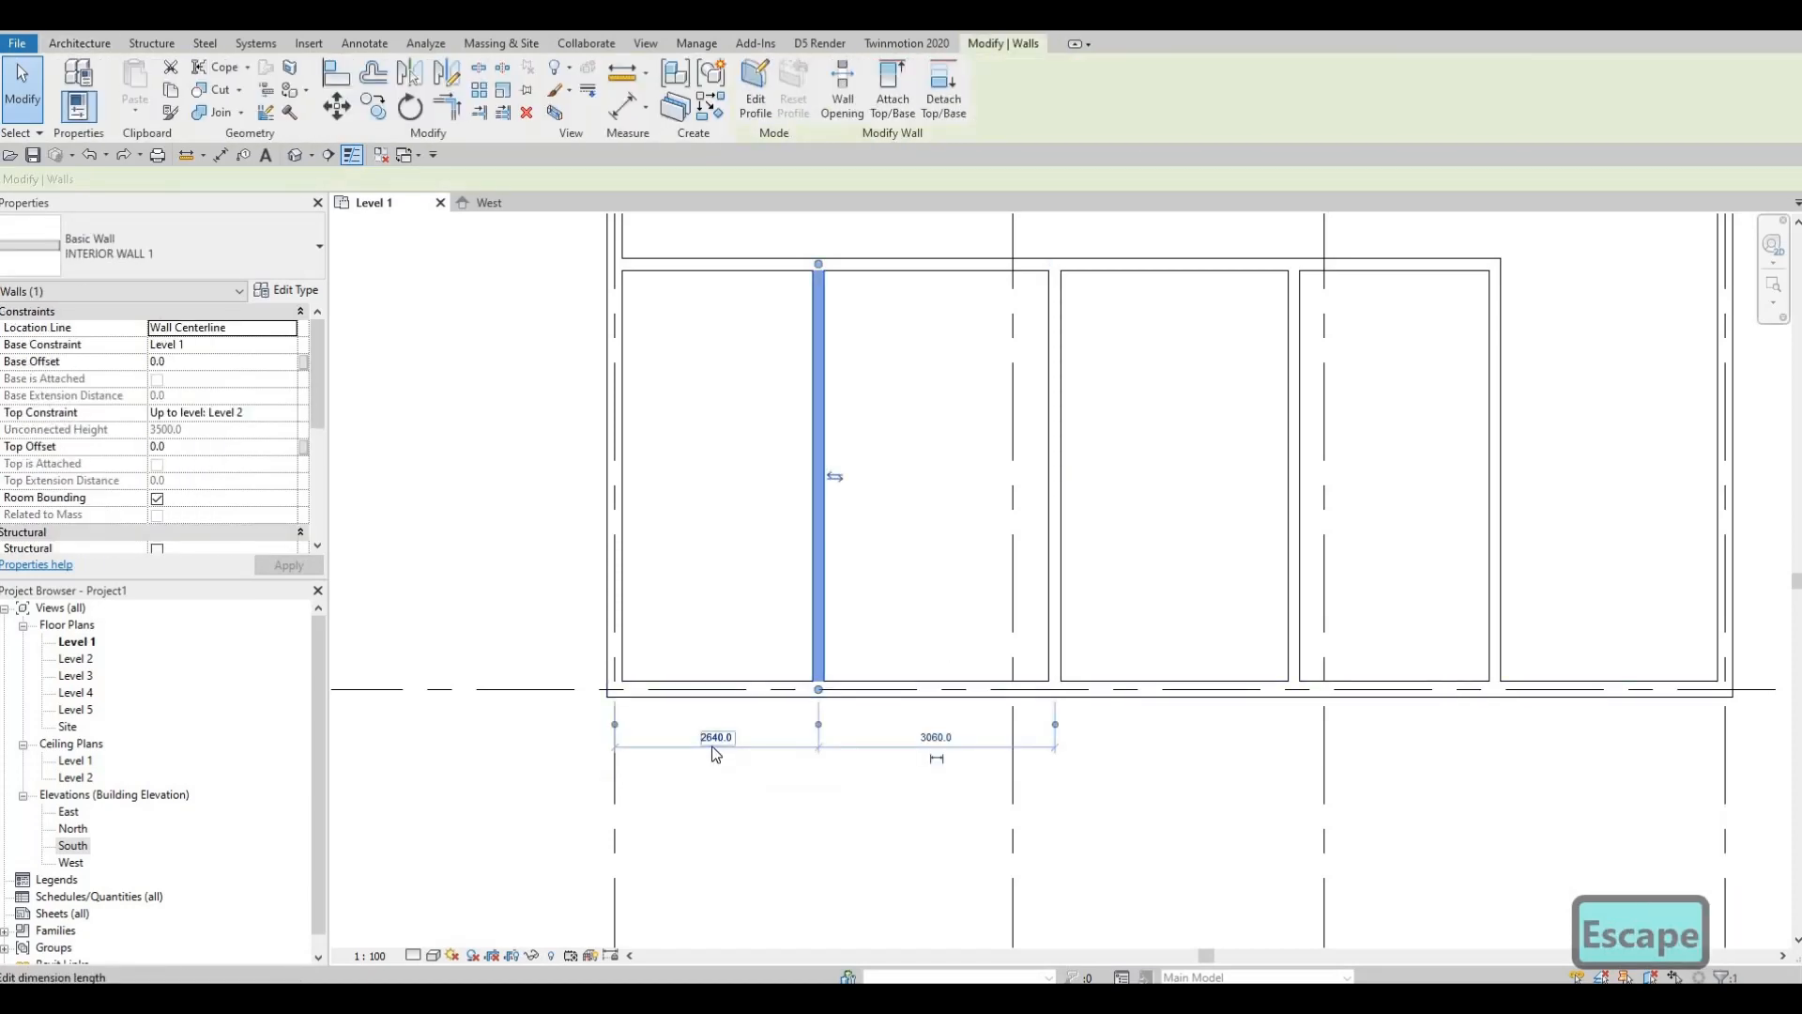
key("Escape")
key("Escape")
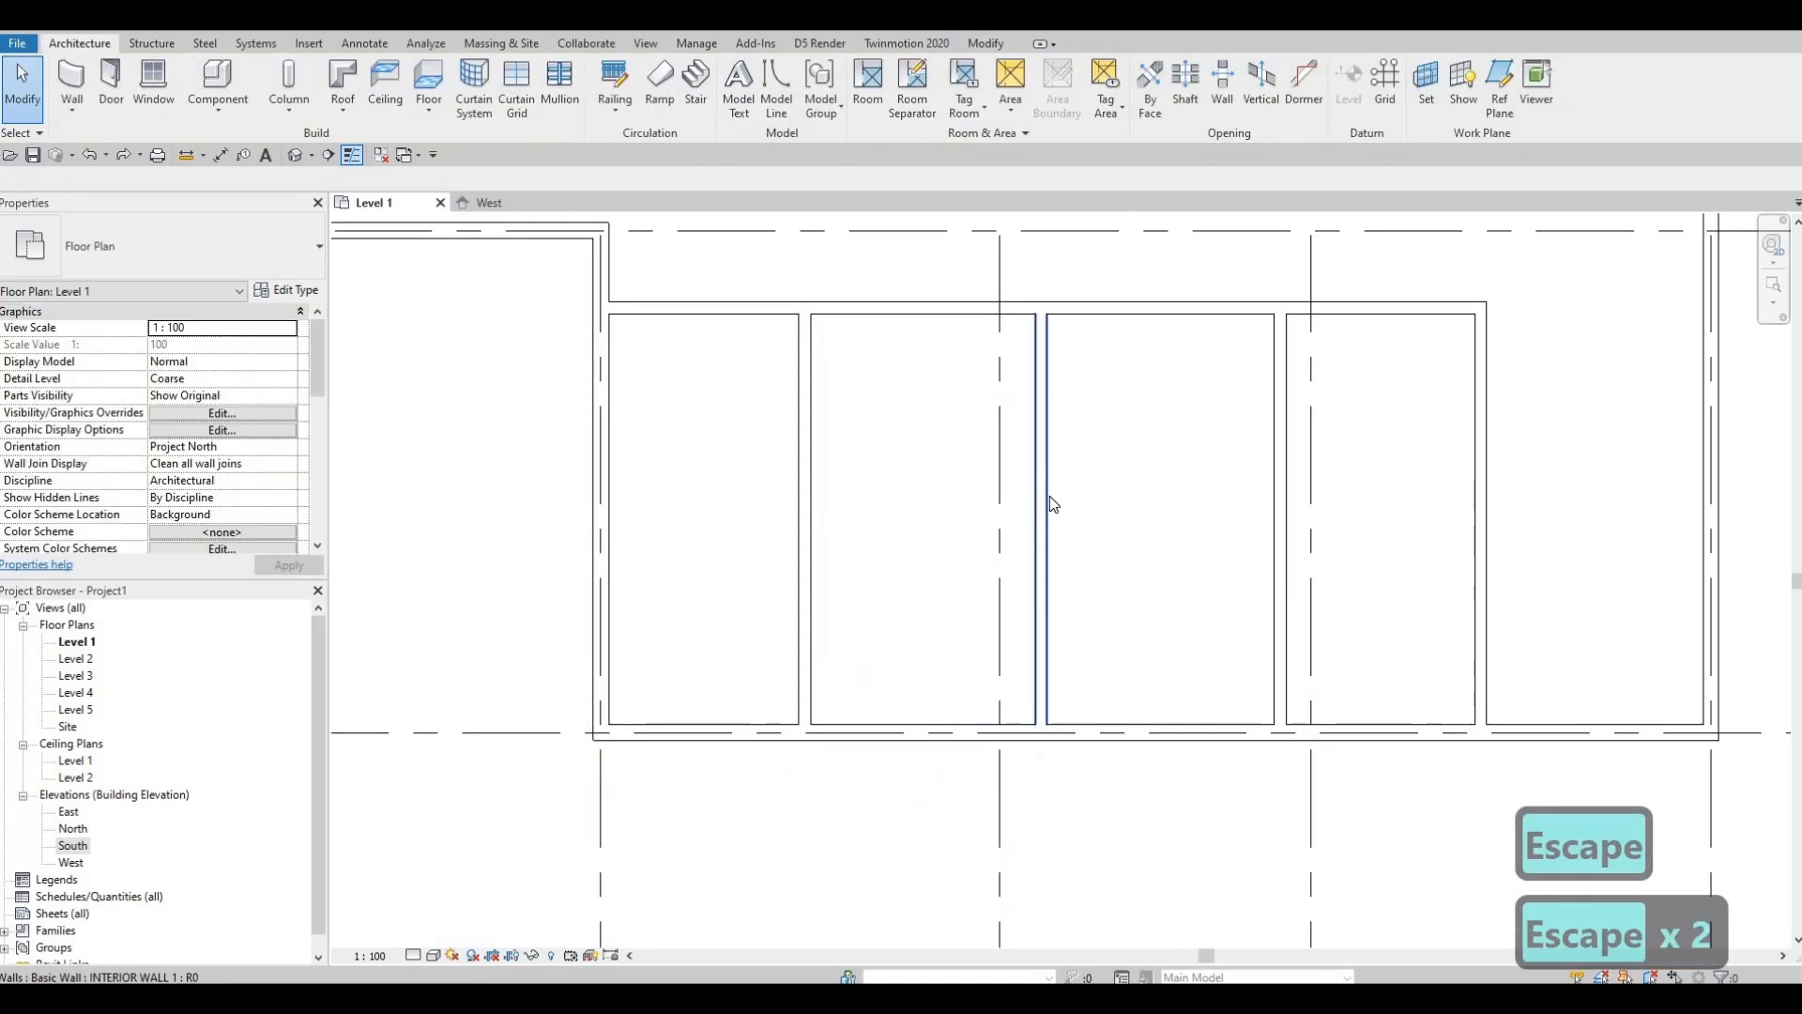
Step: Move the second partition so its room width changes from 3060.0 to 3120
left_click(1047, 511)
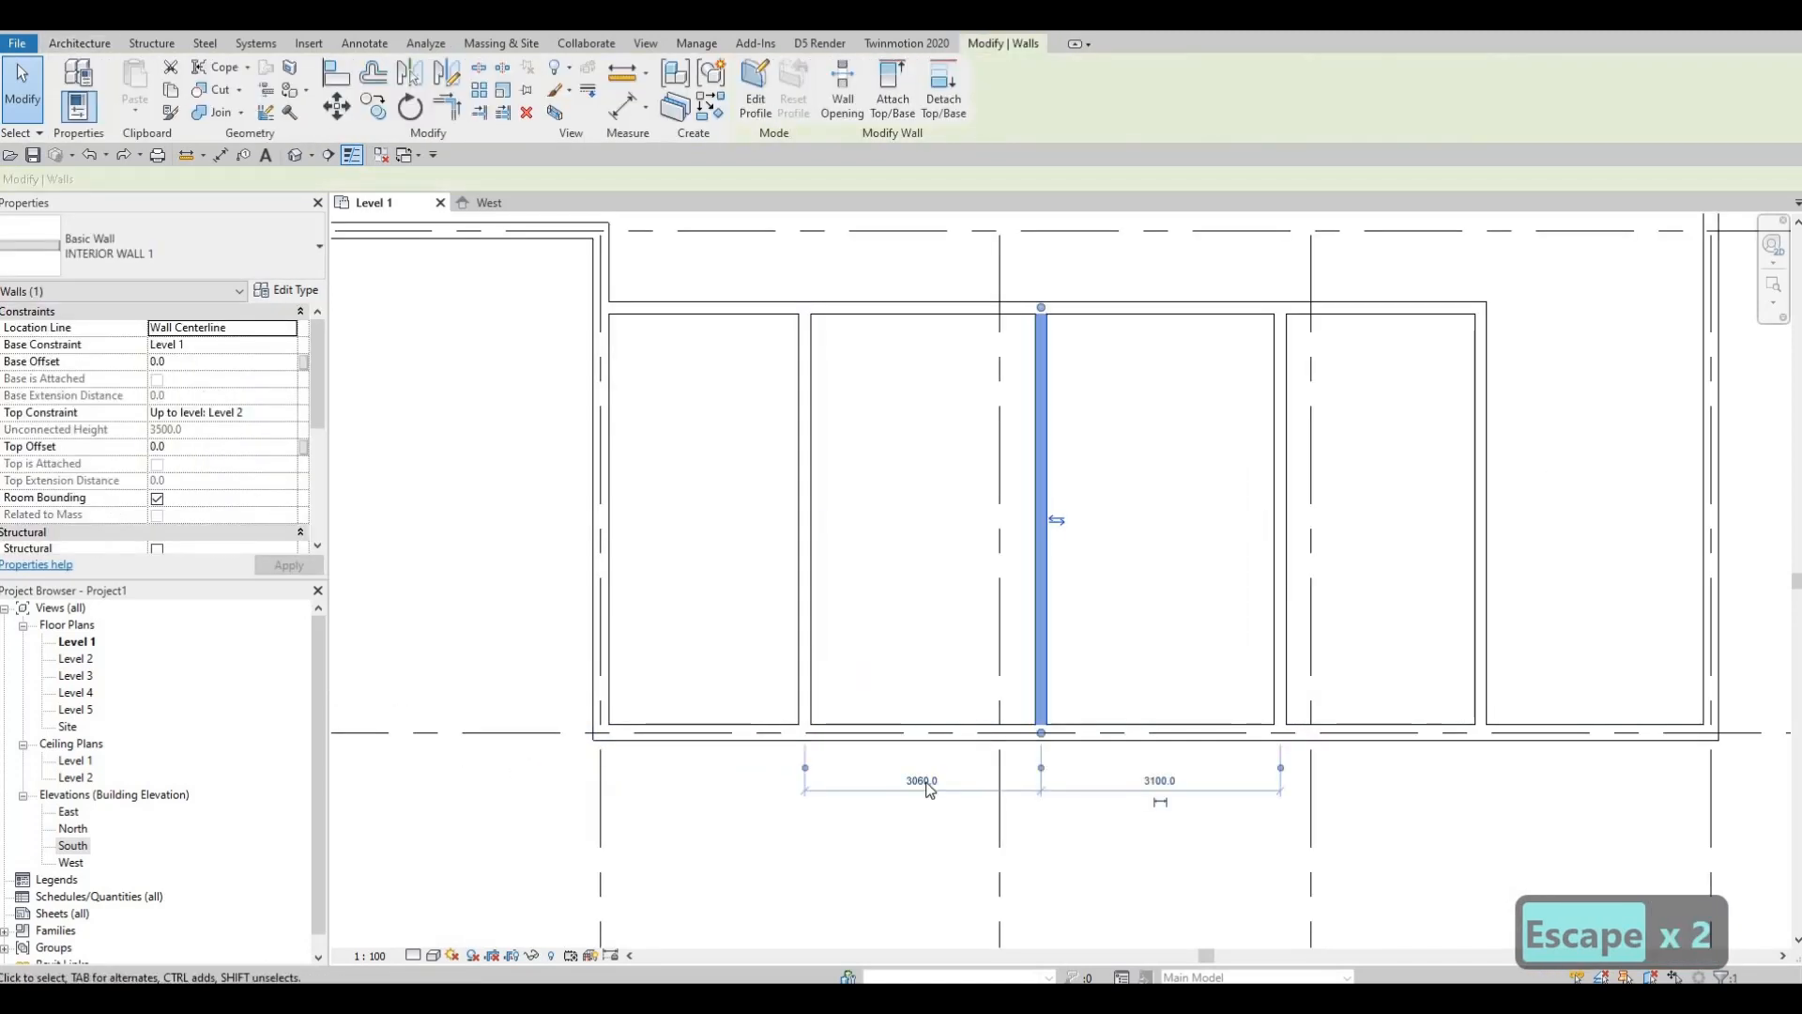
left_click(925, 782)
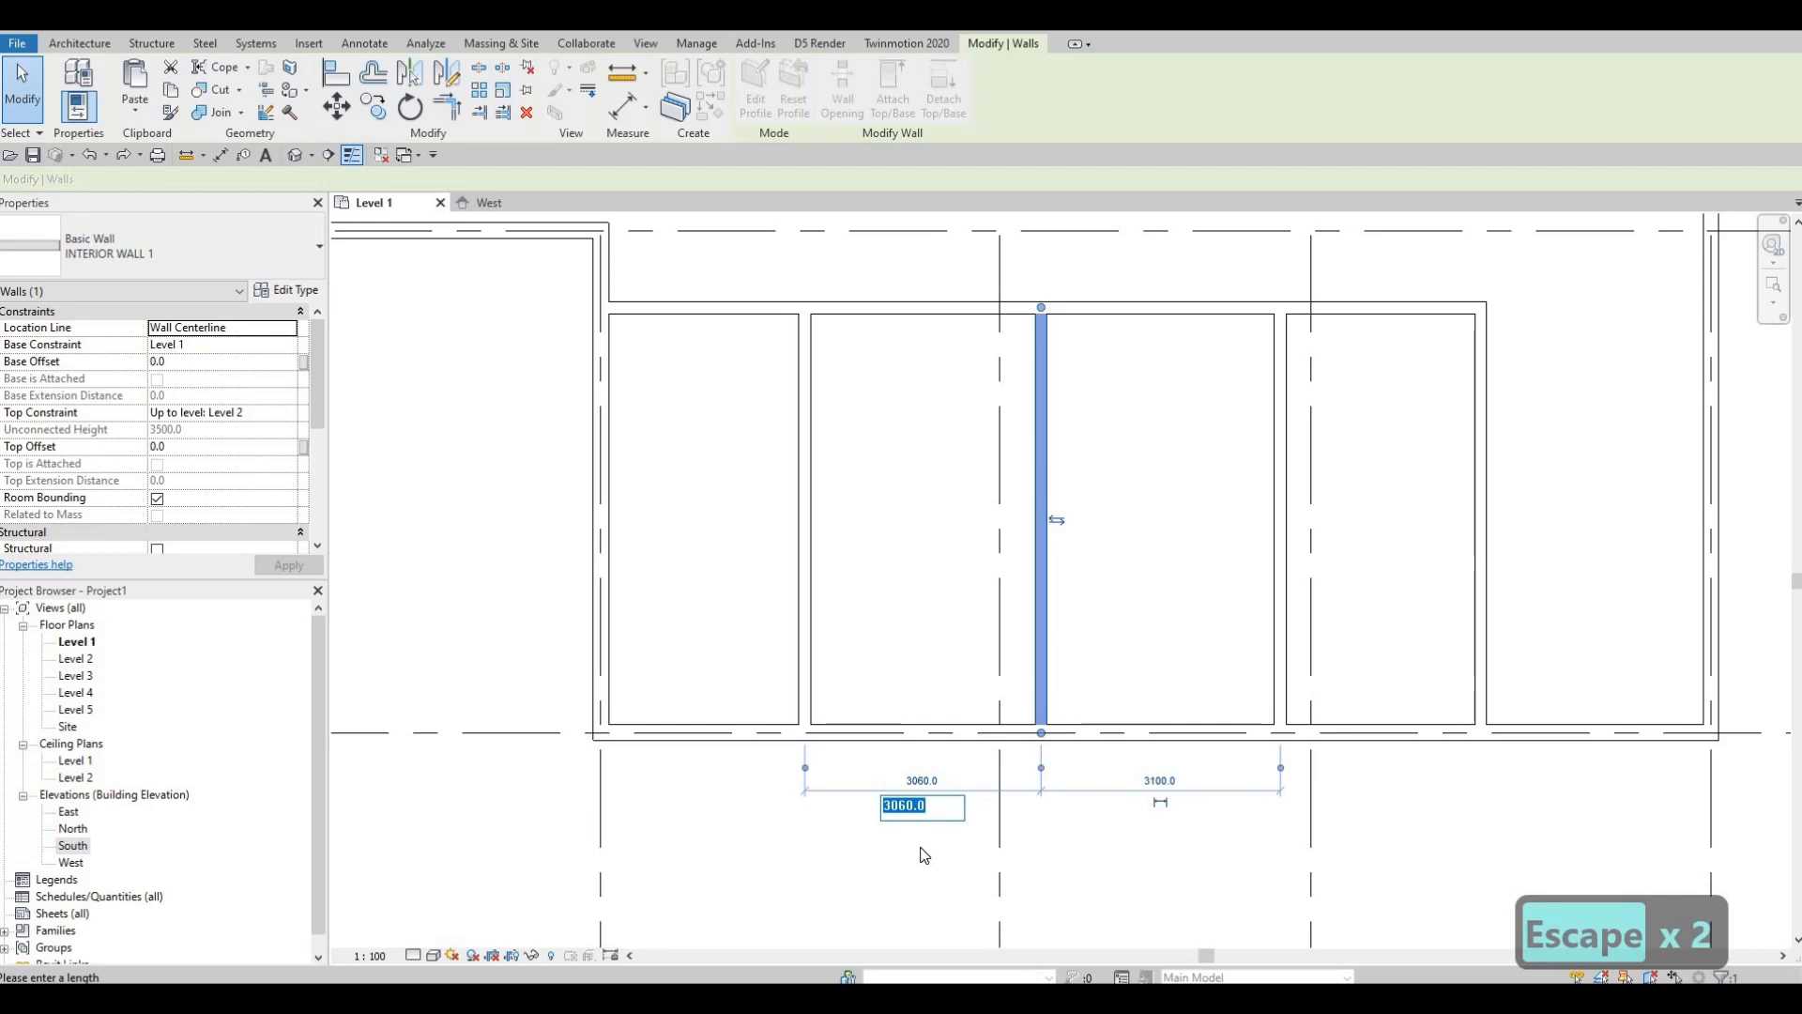
type("3120")
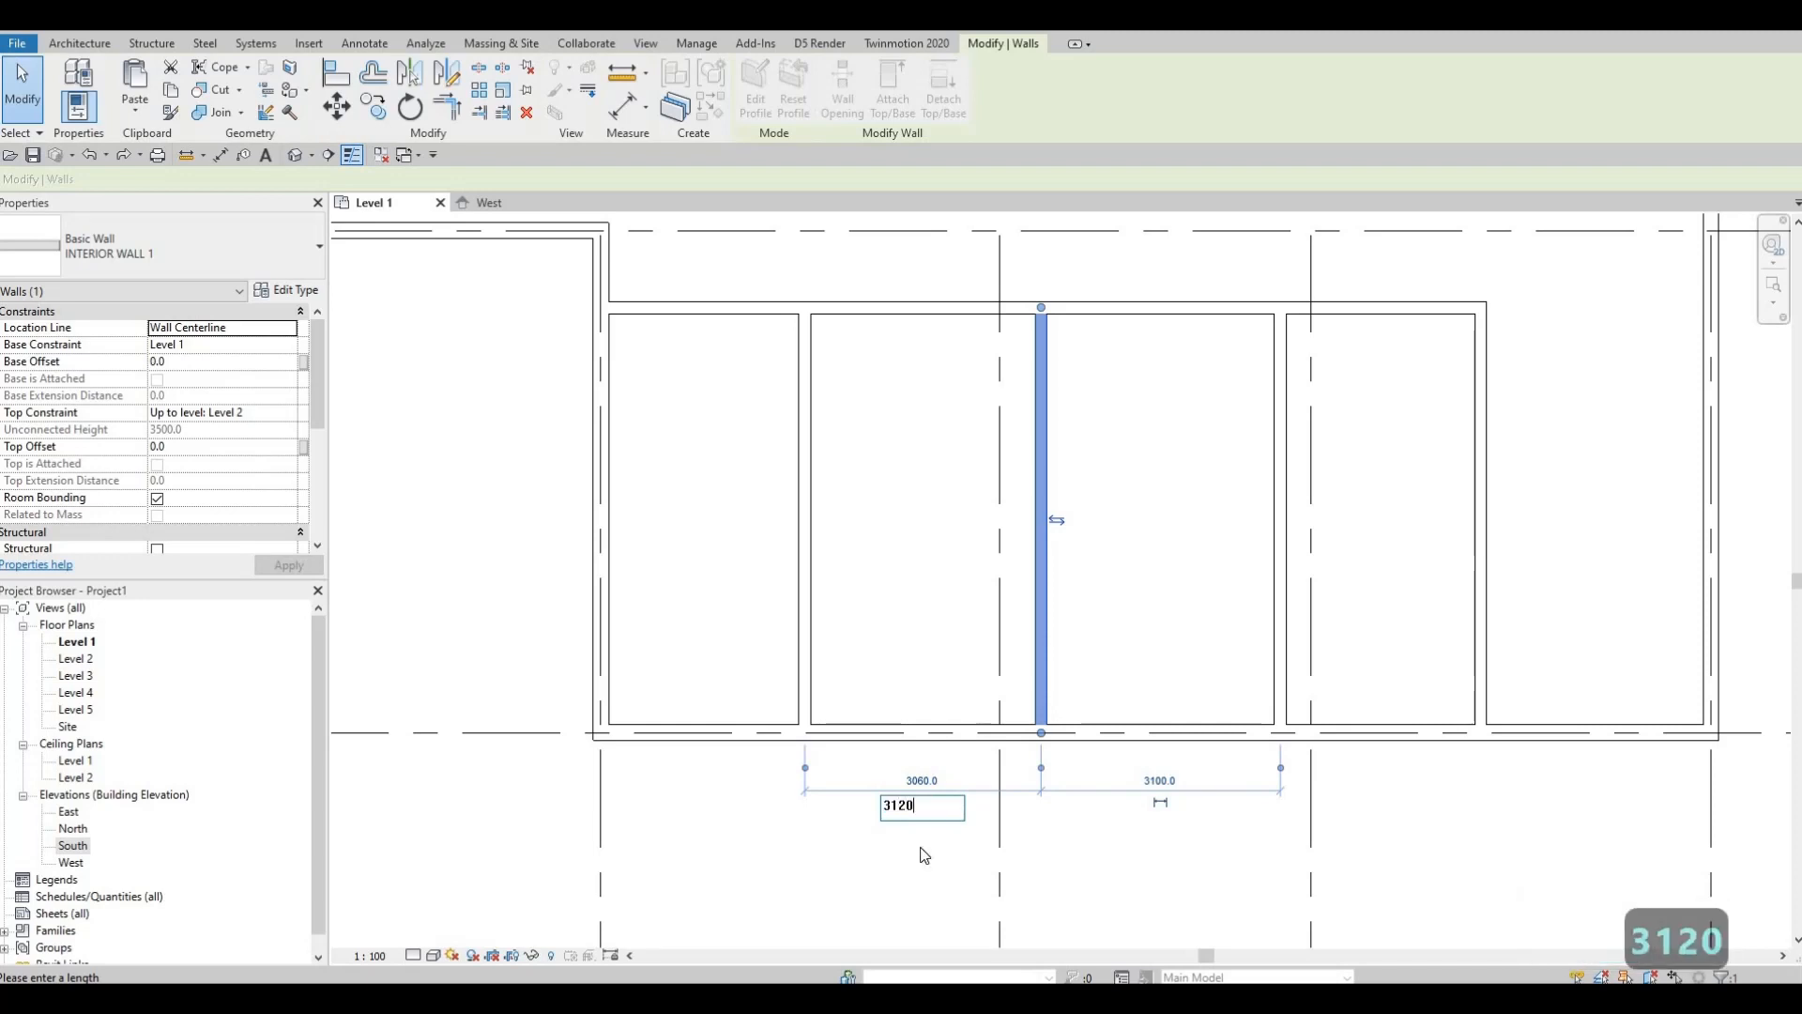
key("Return")
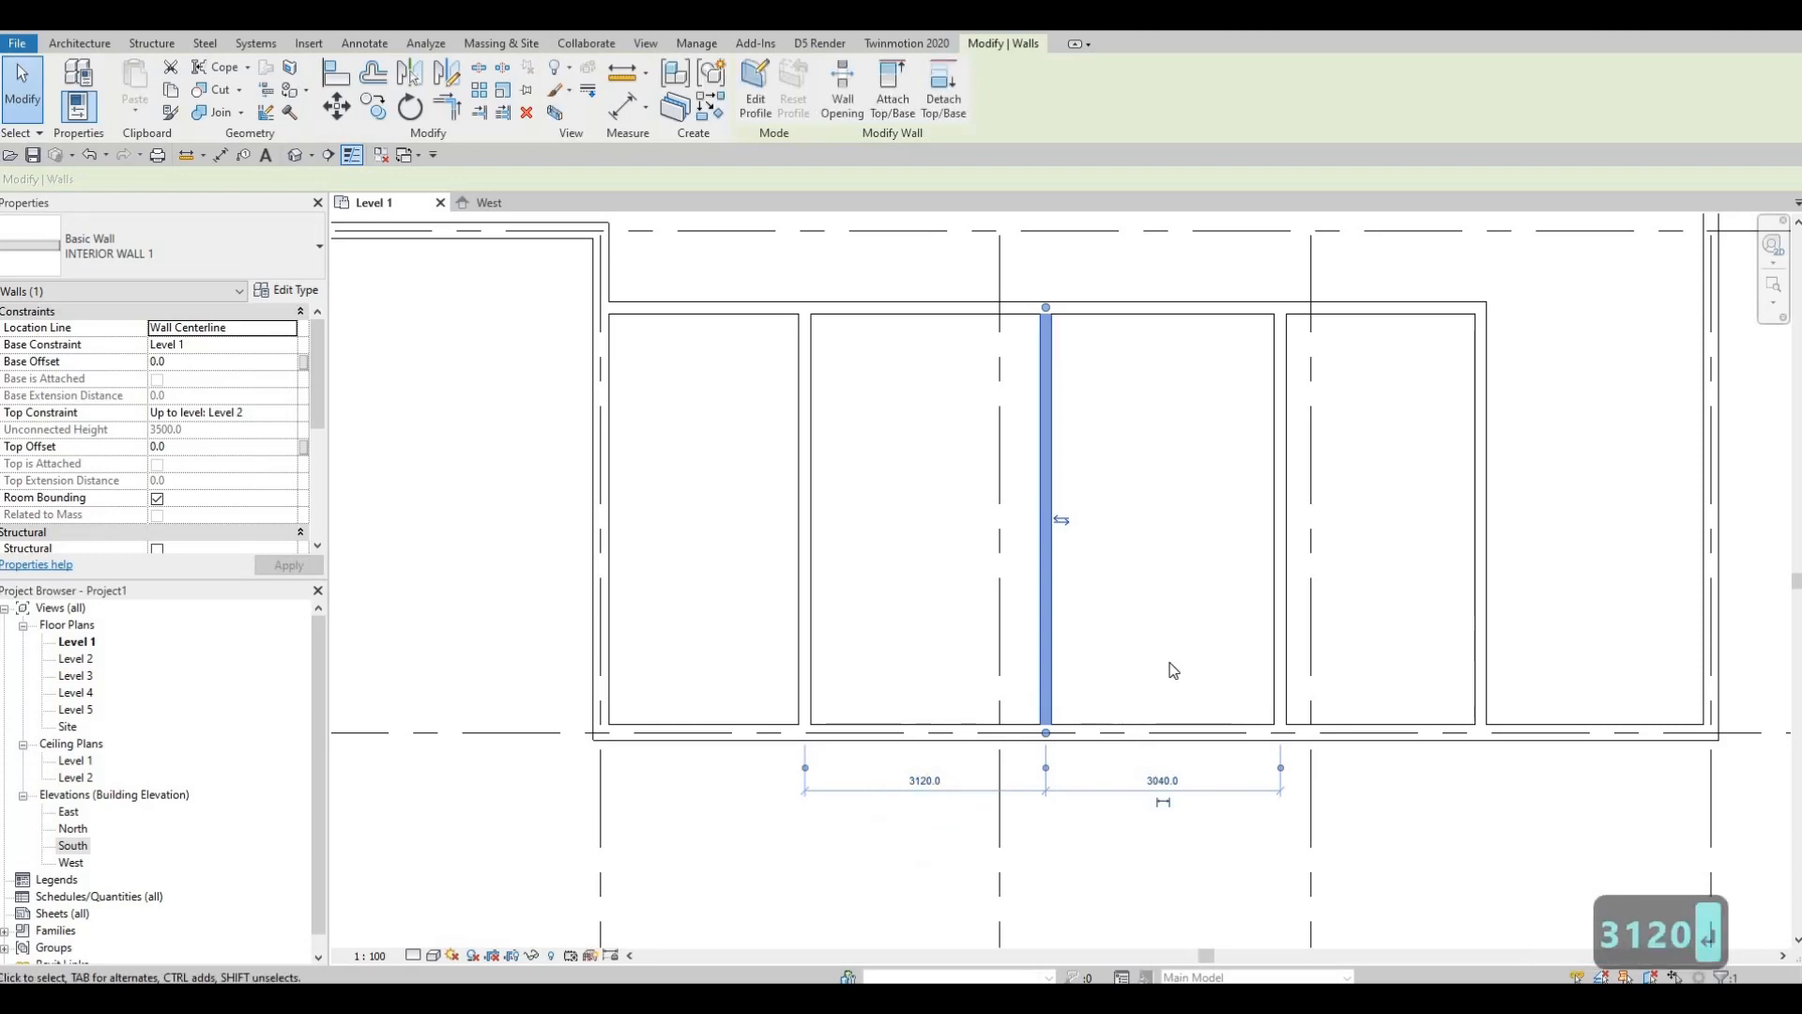
middle_click_drag(1286, 545, 1132, 568)
key("Escape")
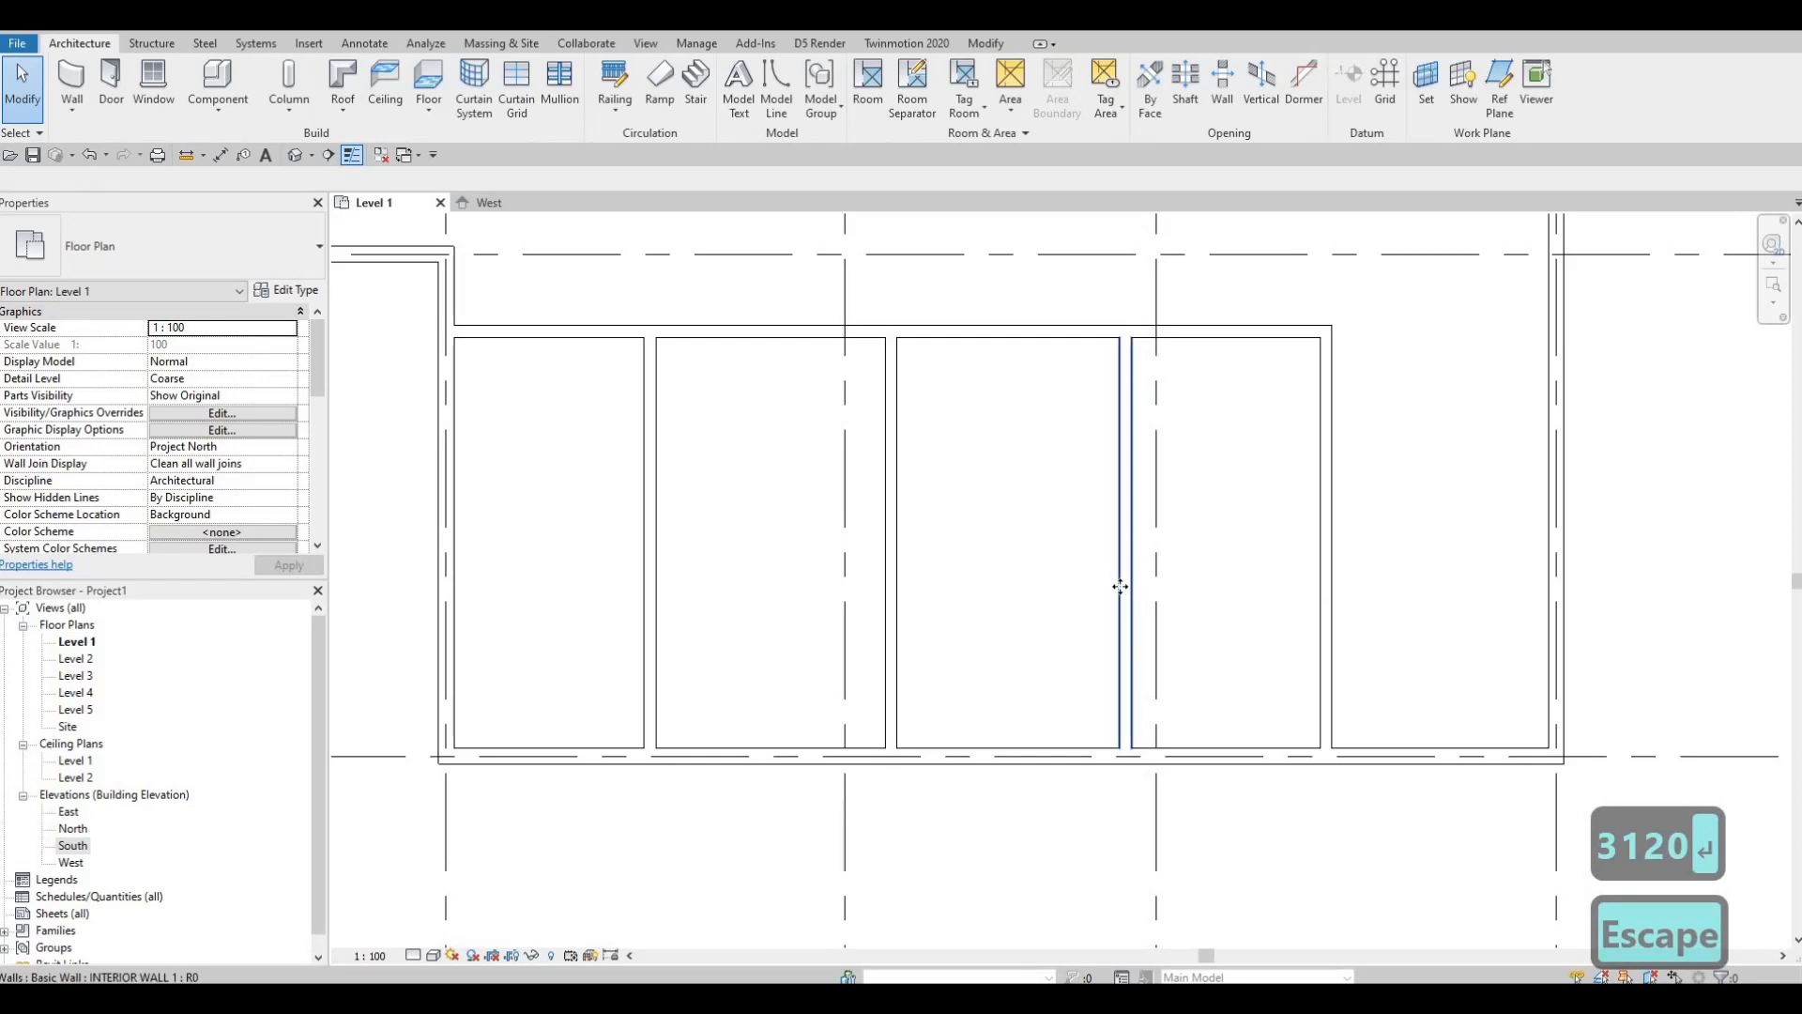
Step: Move the next partition so its room width changes from 3040.0 to 3090
left_click(1125, 587)
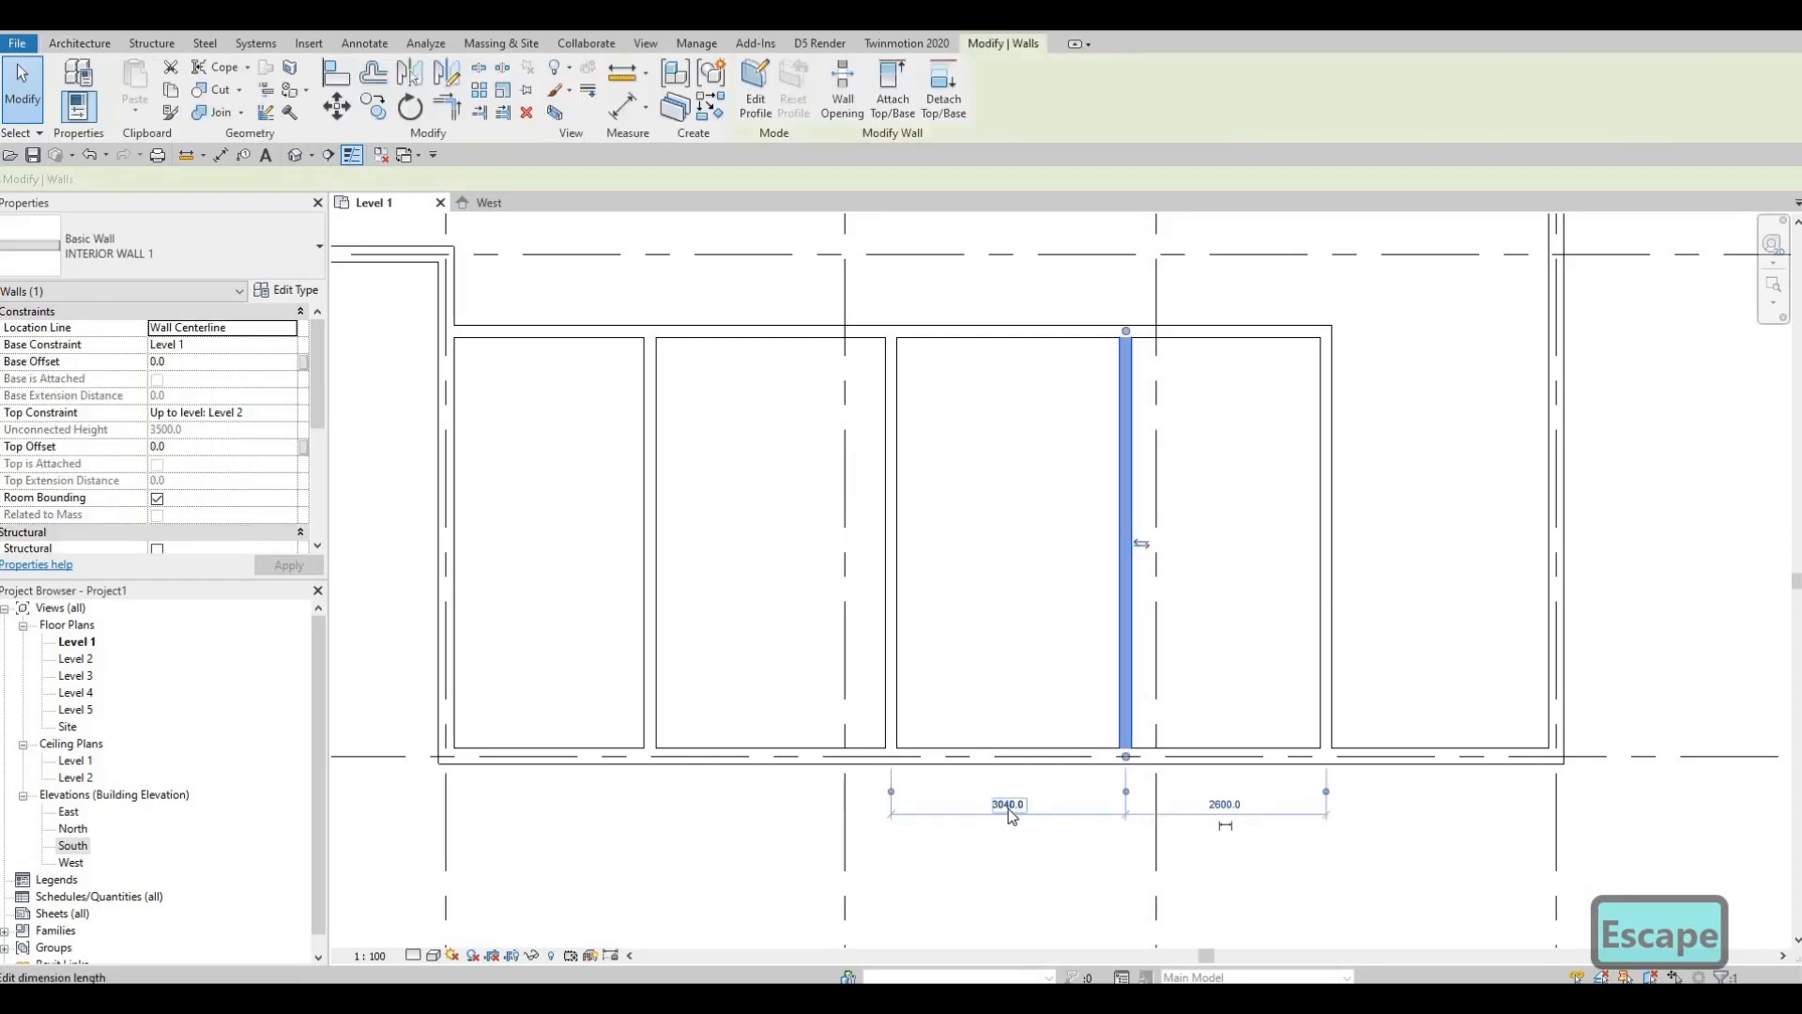
left_click(1008, 806)
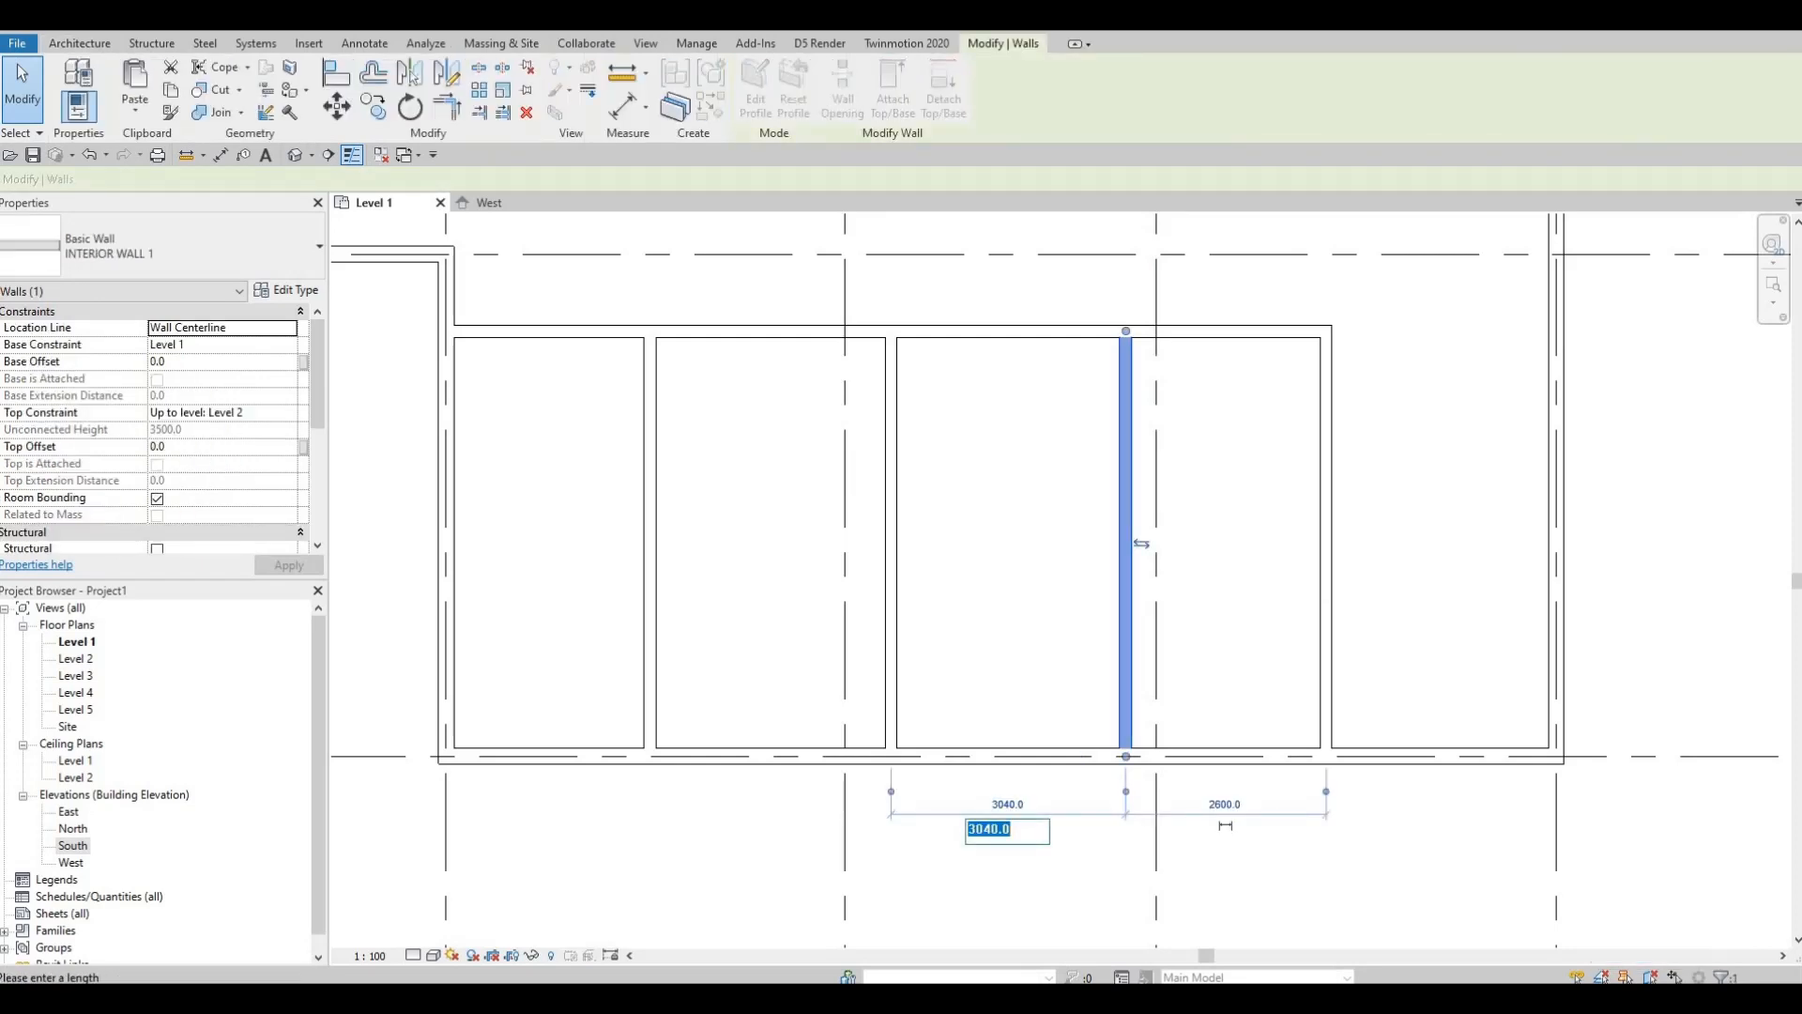
type("30")
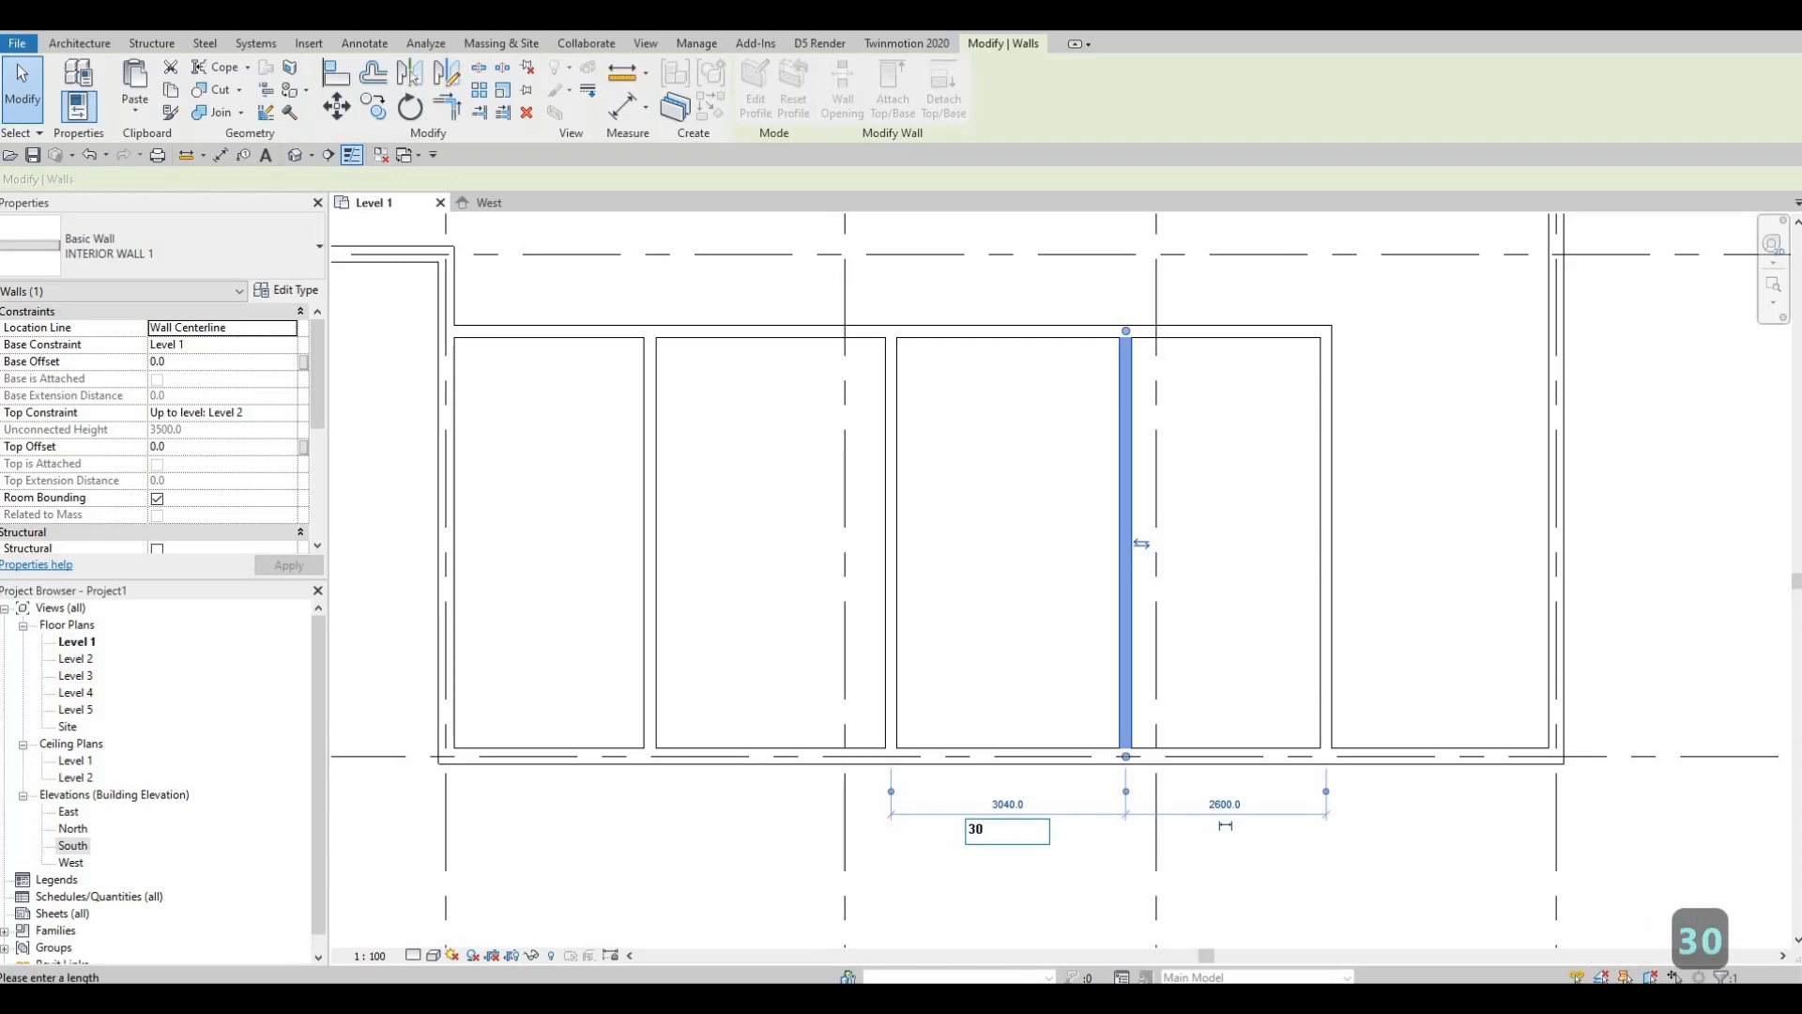
type("90")
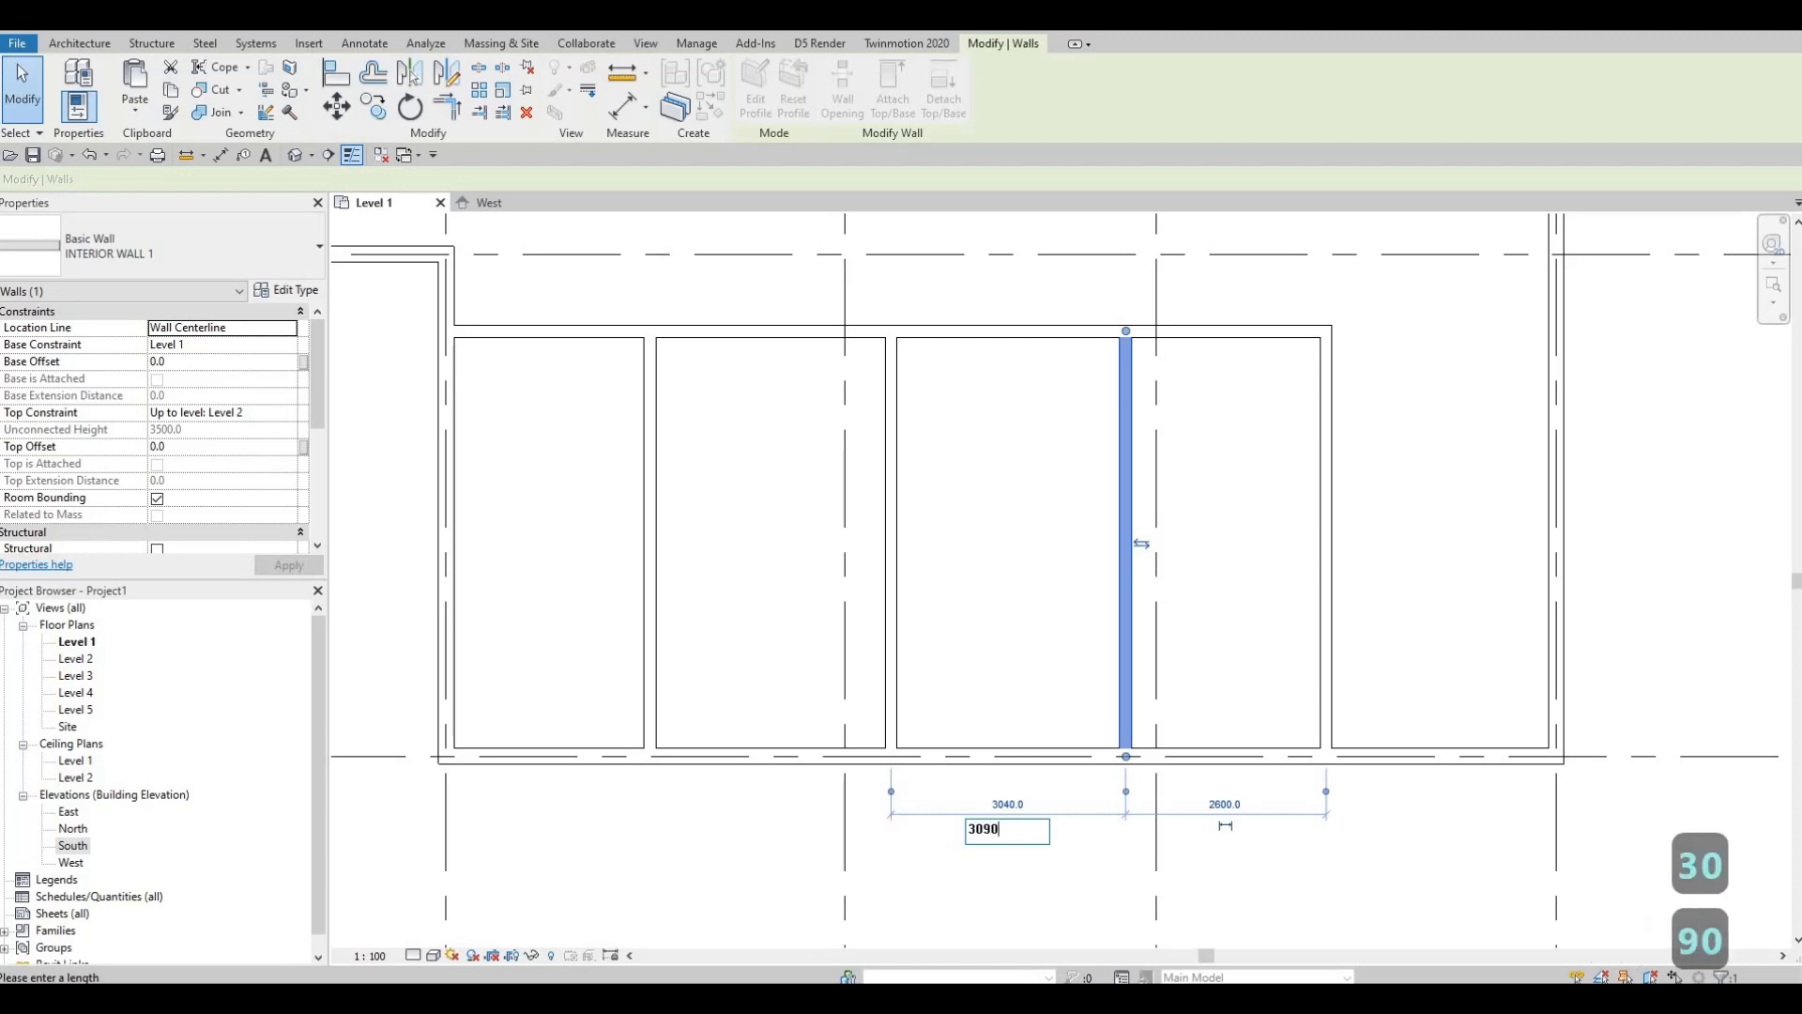
key("Return")
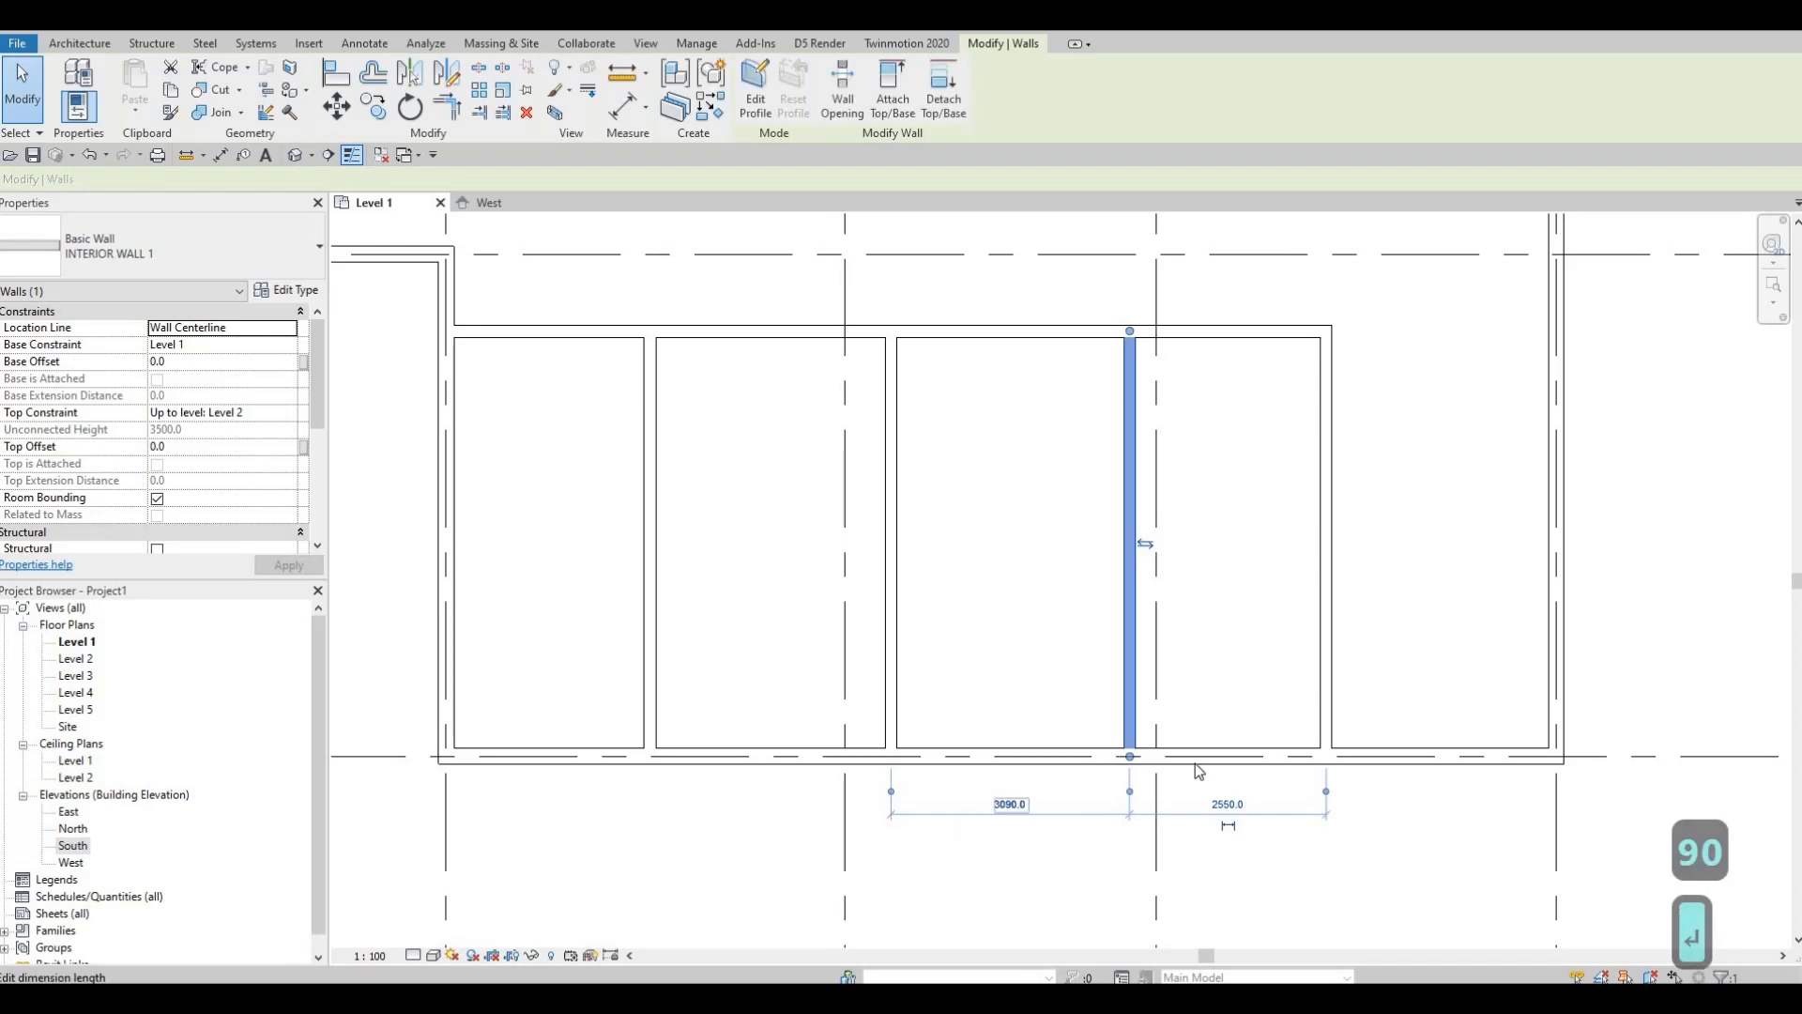
middle_click_drag(1066, 655, 882, 674)
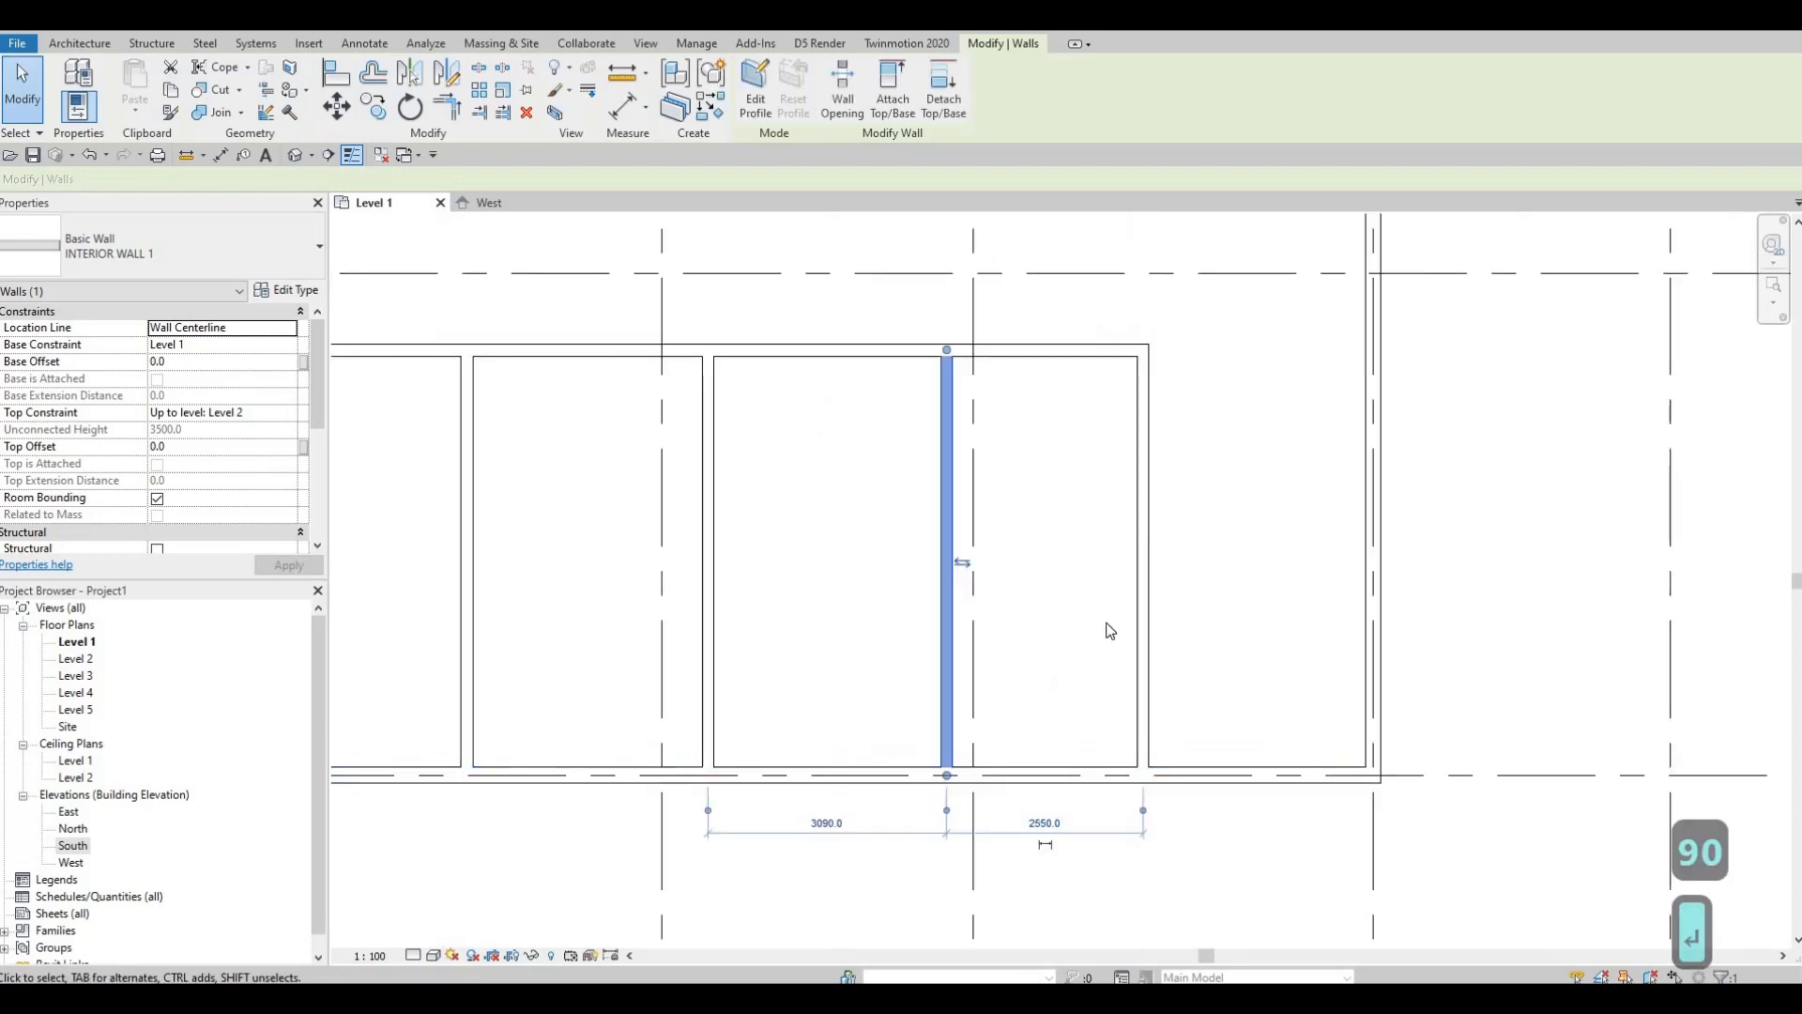
middle_click_drag(1147, 588, 1099, 607)
key("Escape")
Step: Move the last partition so its room width changes from 2550.0 to 2970
left_click(1093, 693)
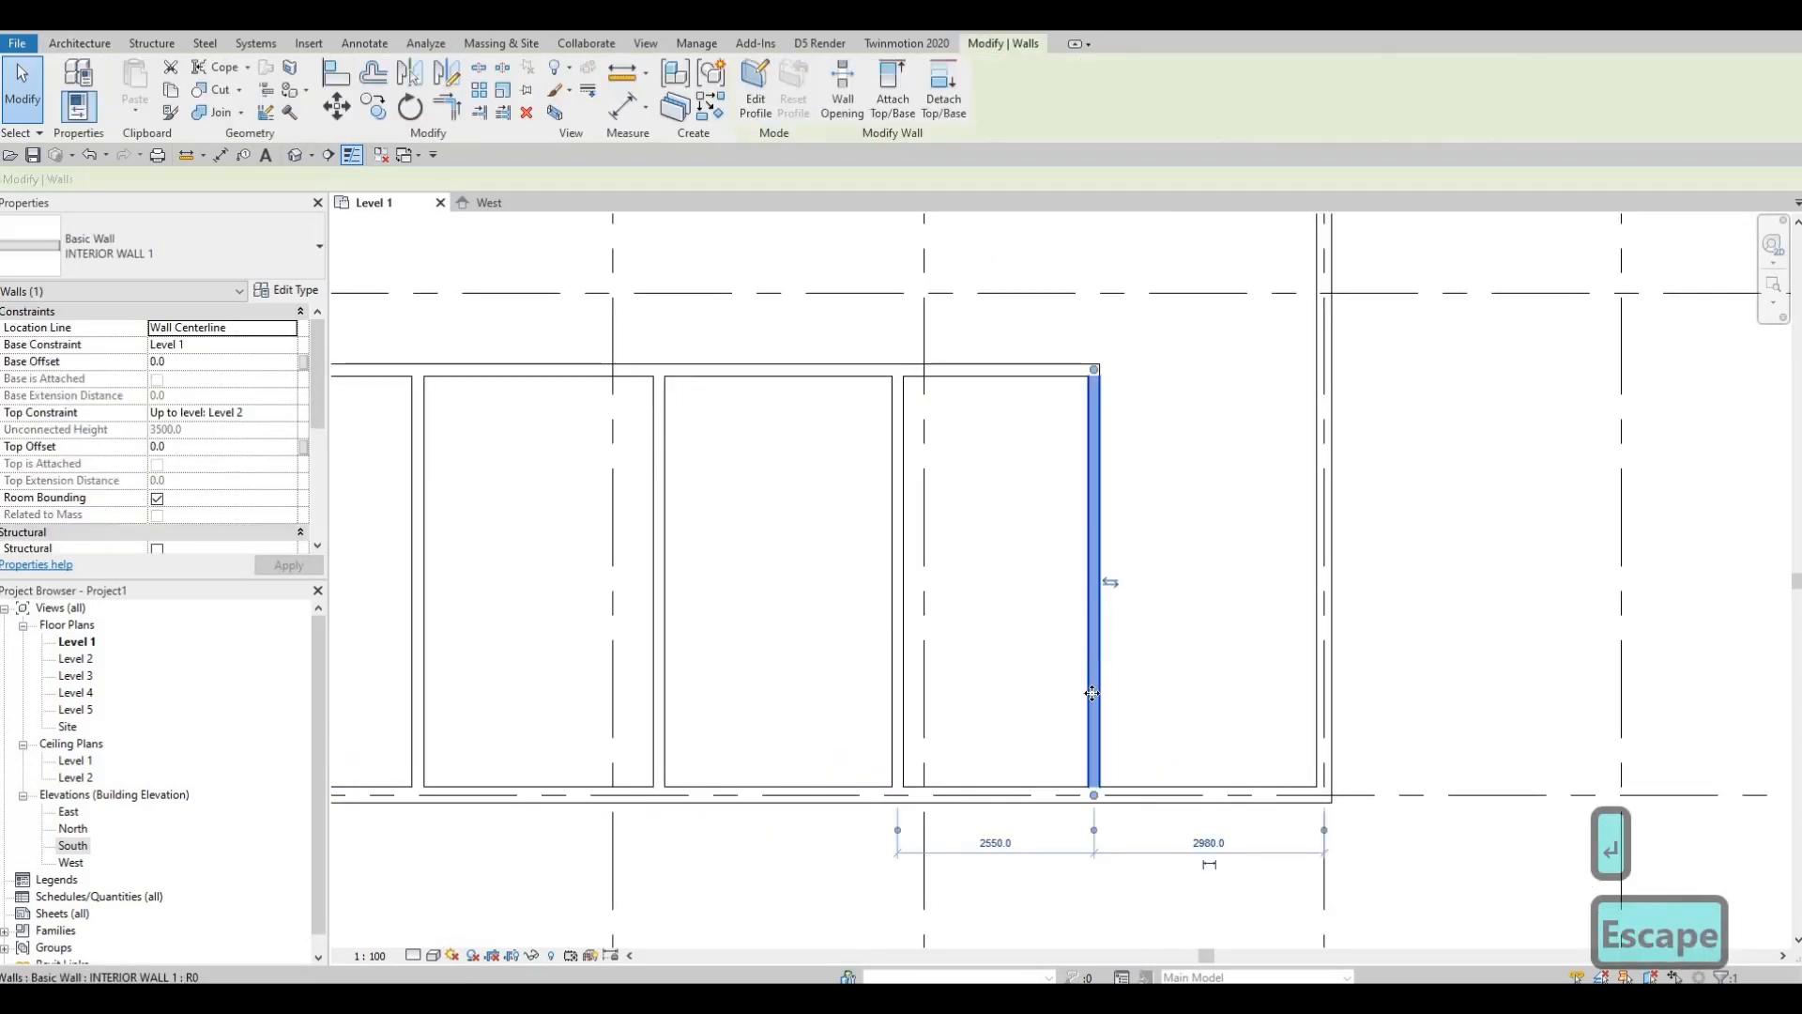
left_click(997, 843)
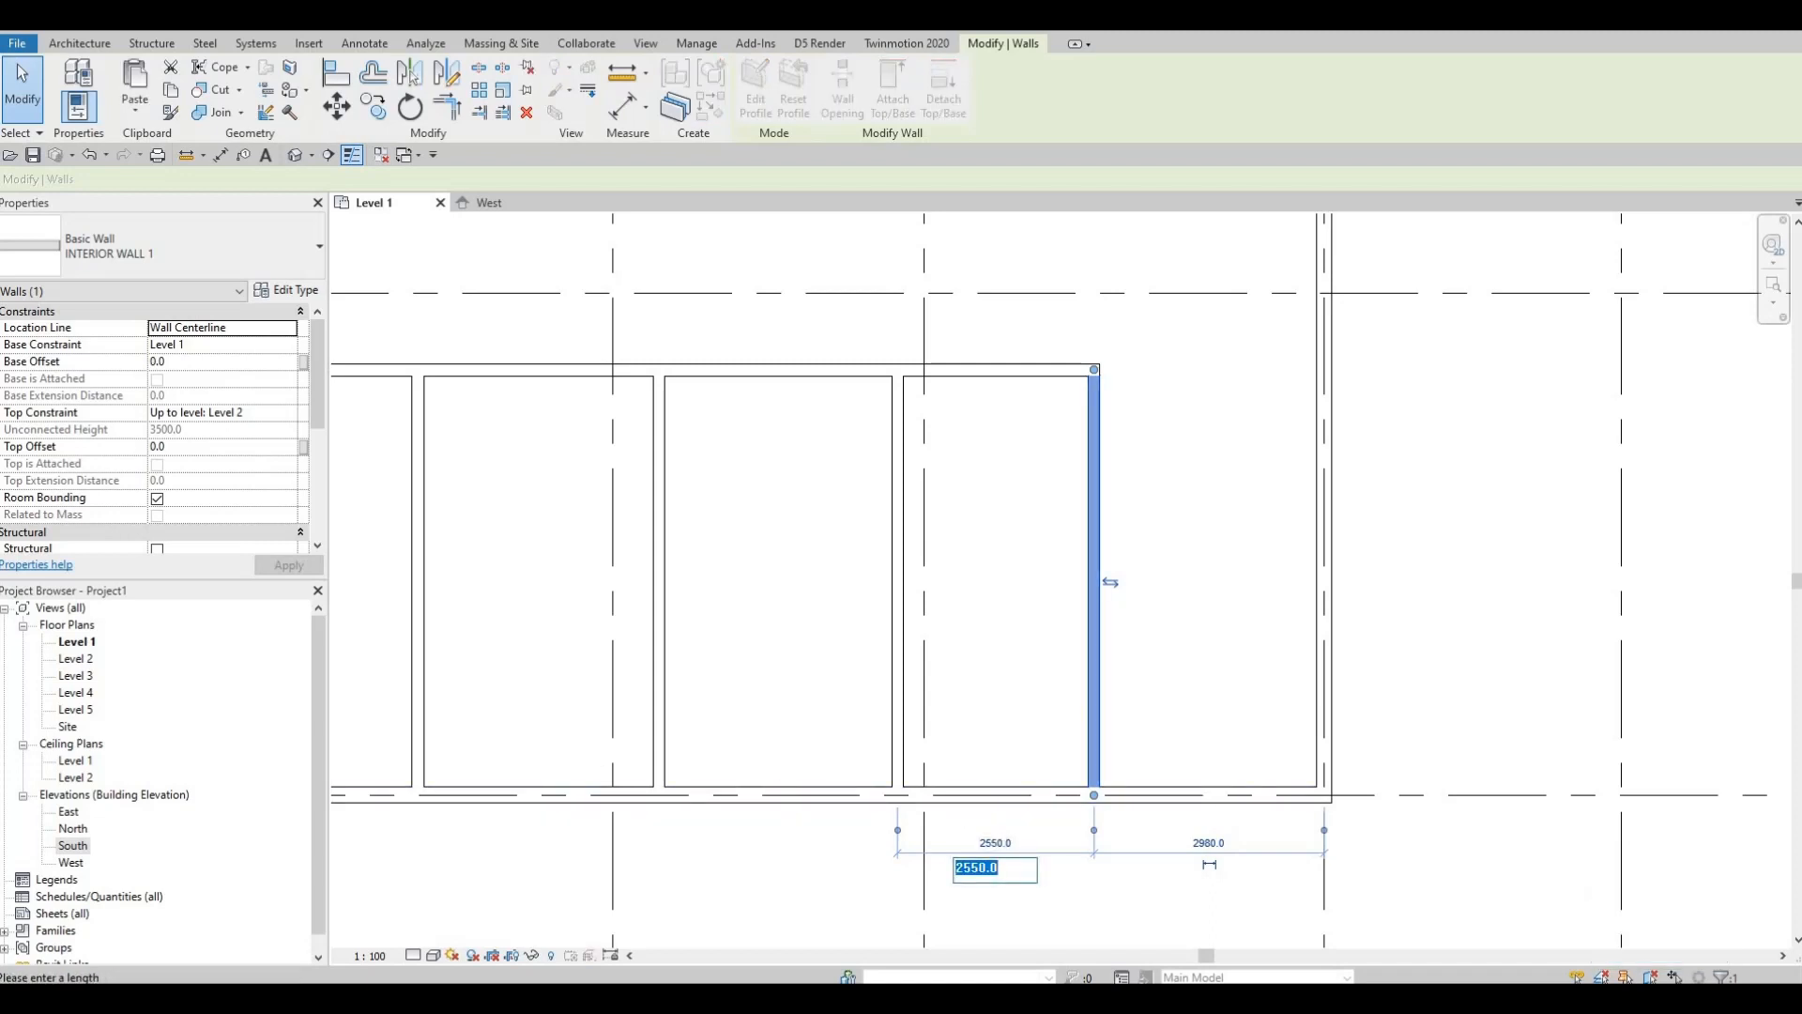
type("29")
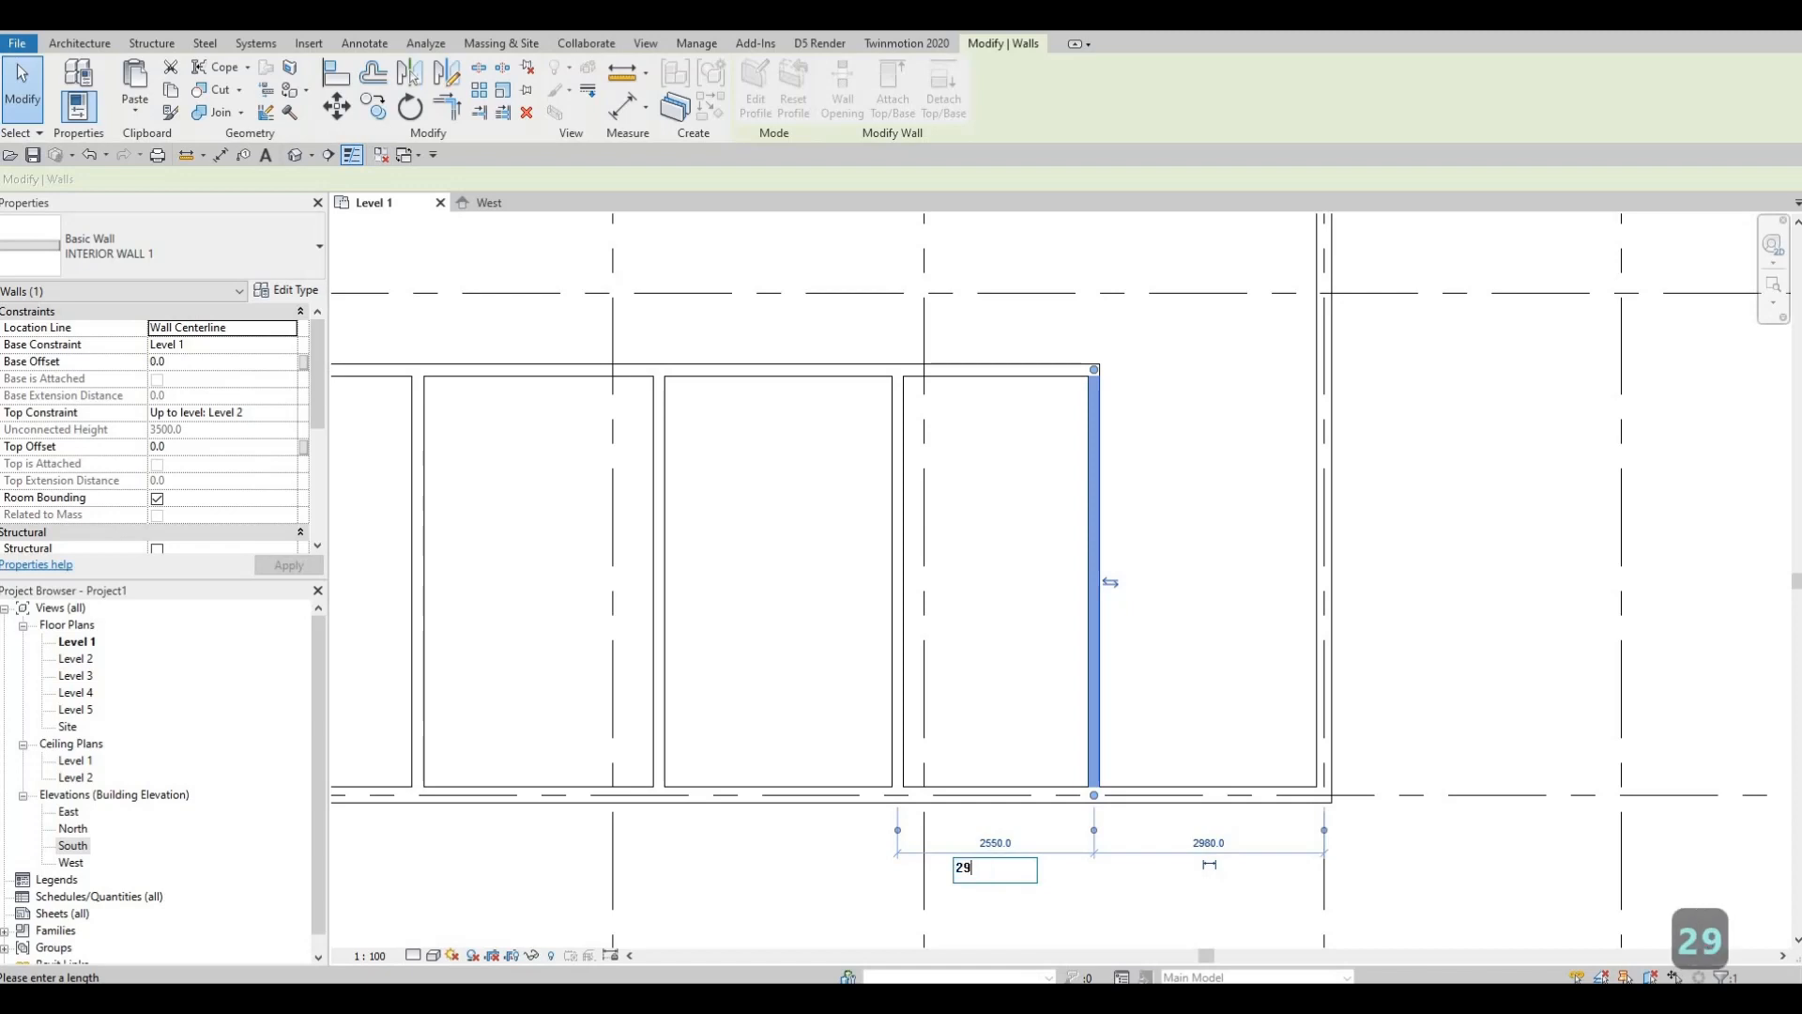
type("70")
key("Return")
key("Escape")
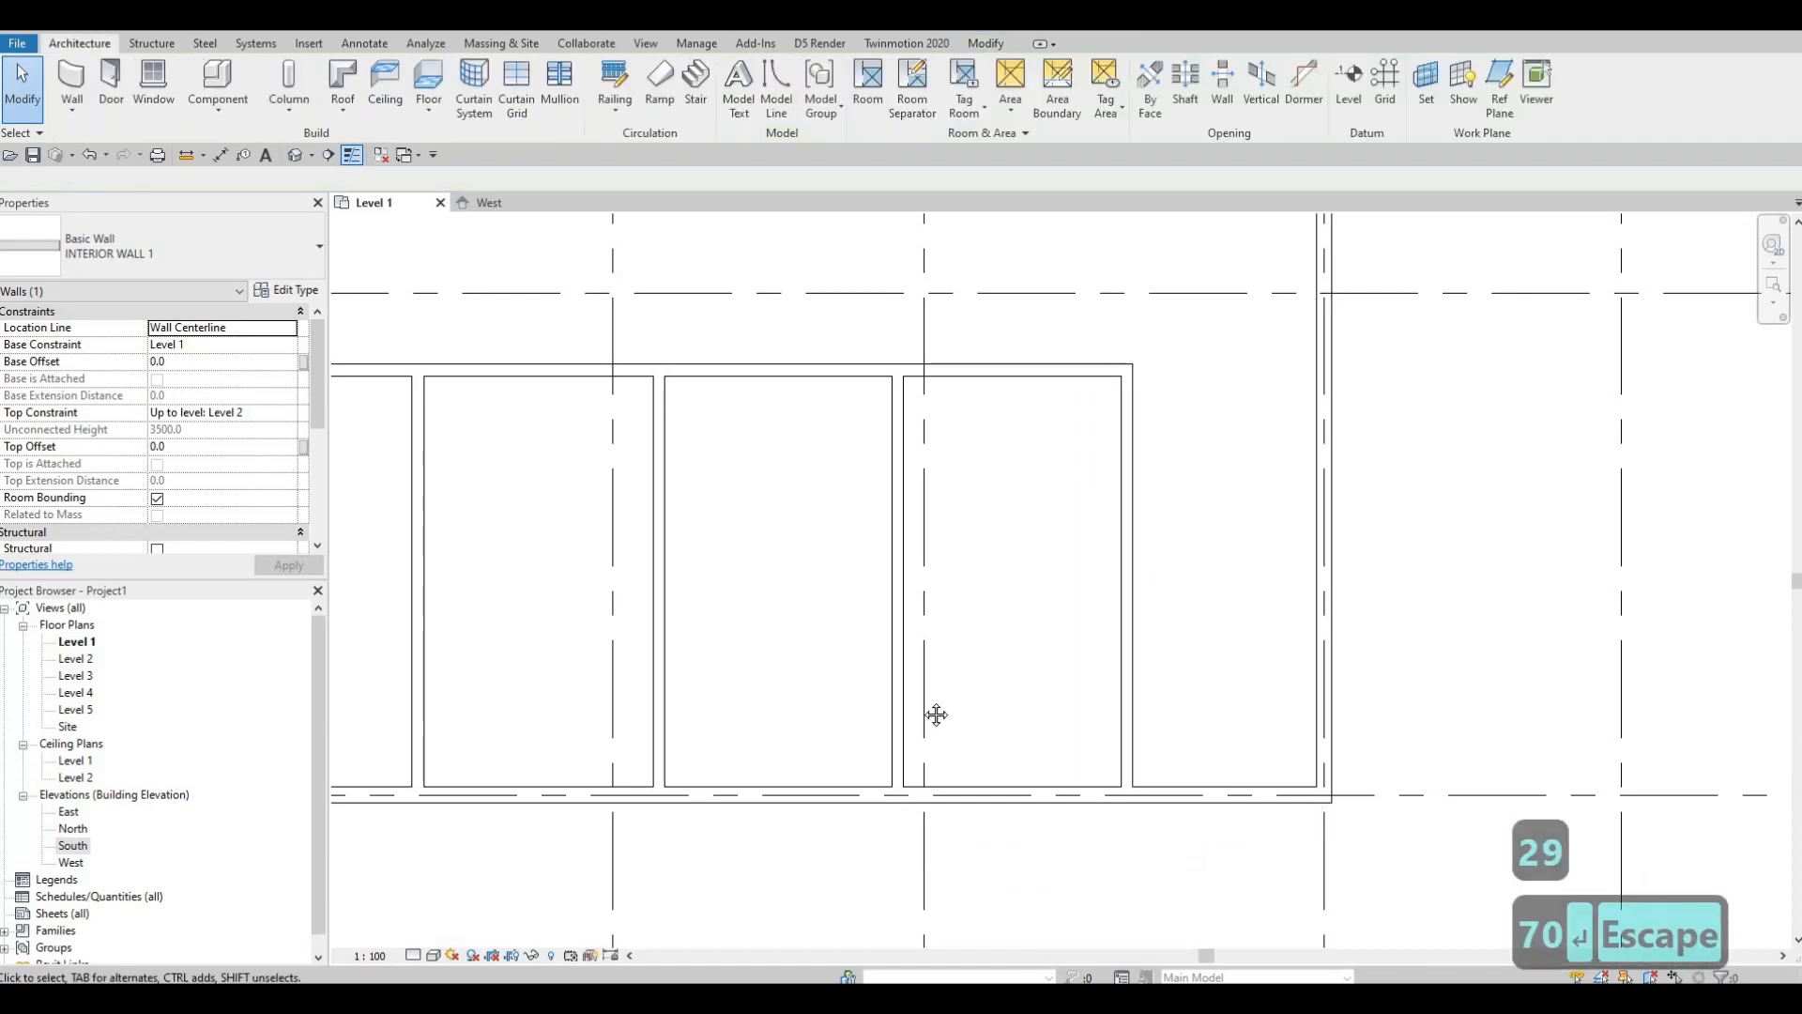
key("Escape")
scroll(1016, 724, "down", 4)
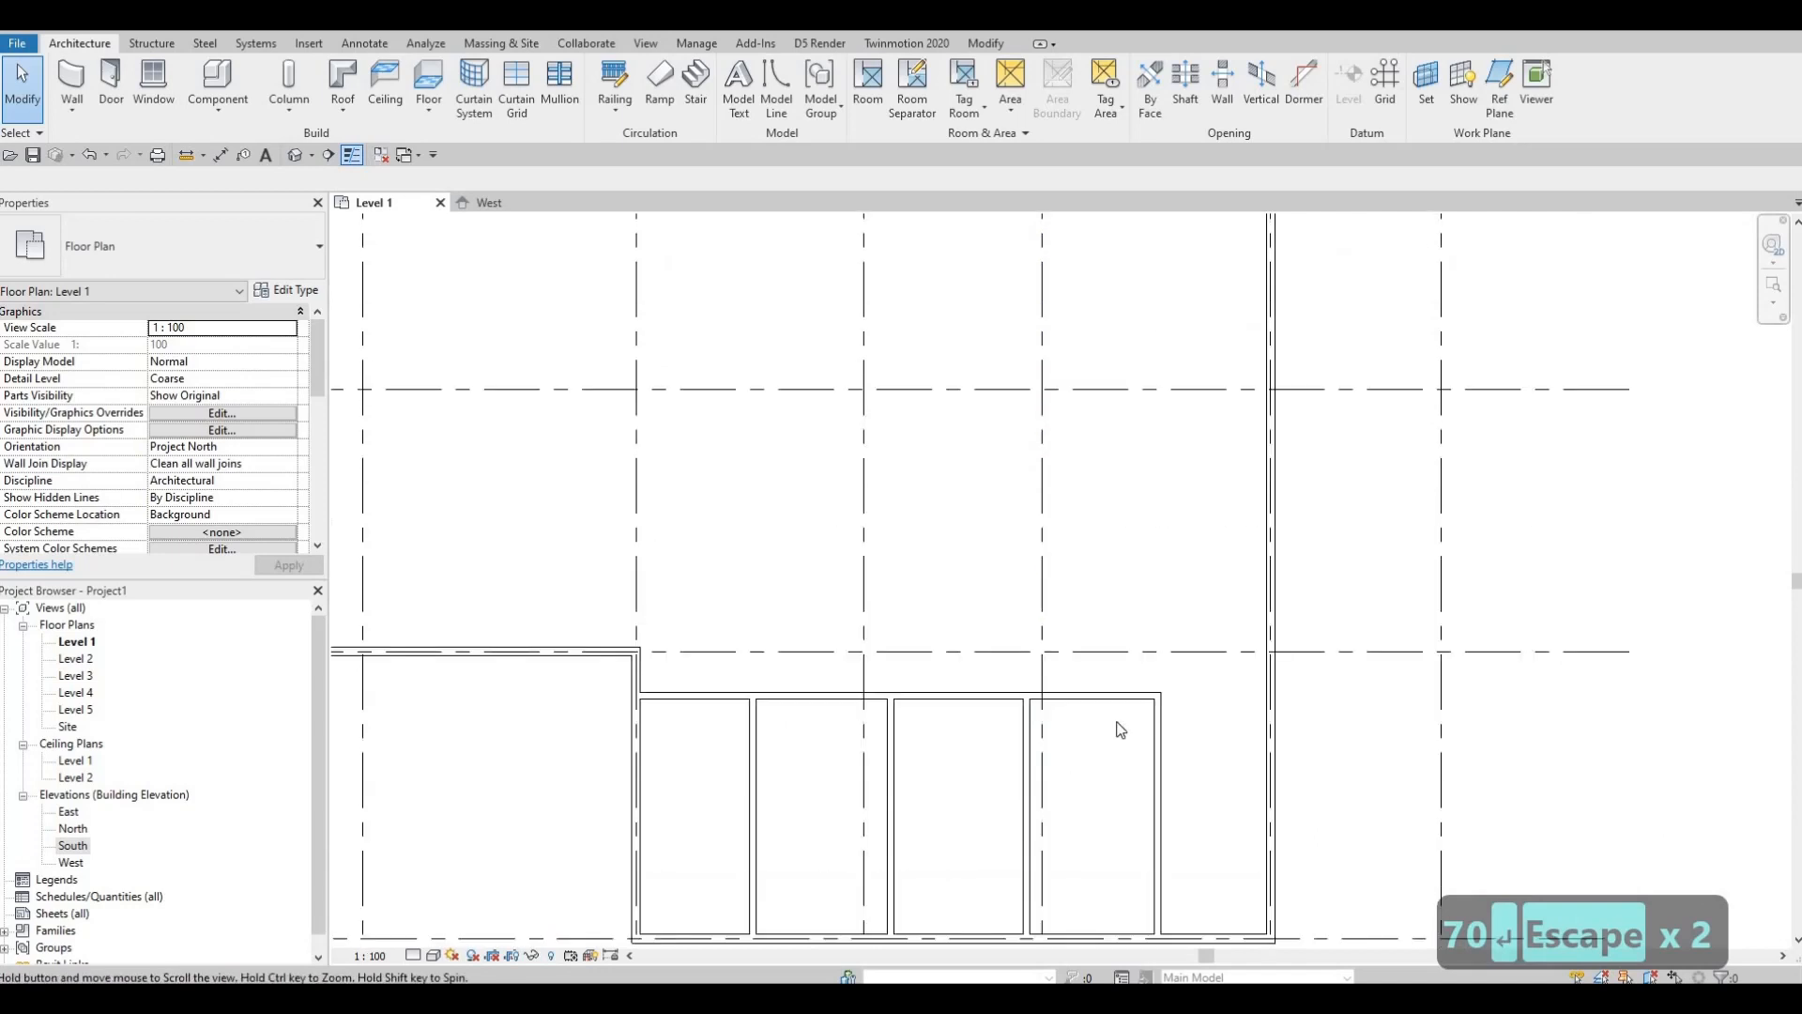
Step: Pan back up to grids 1–2 and select the interior wall below the row of small rooms
scroll(1119, 730, "down", 1)
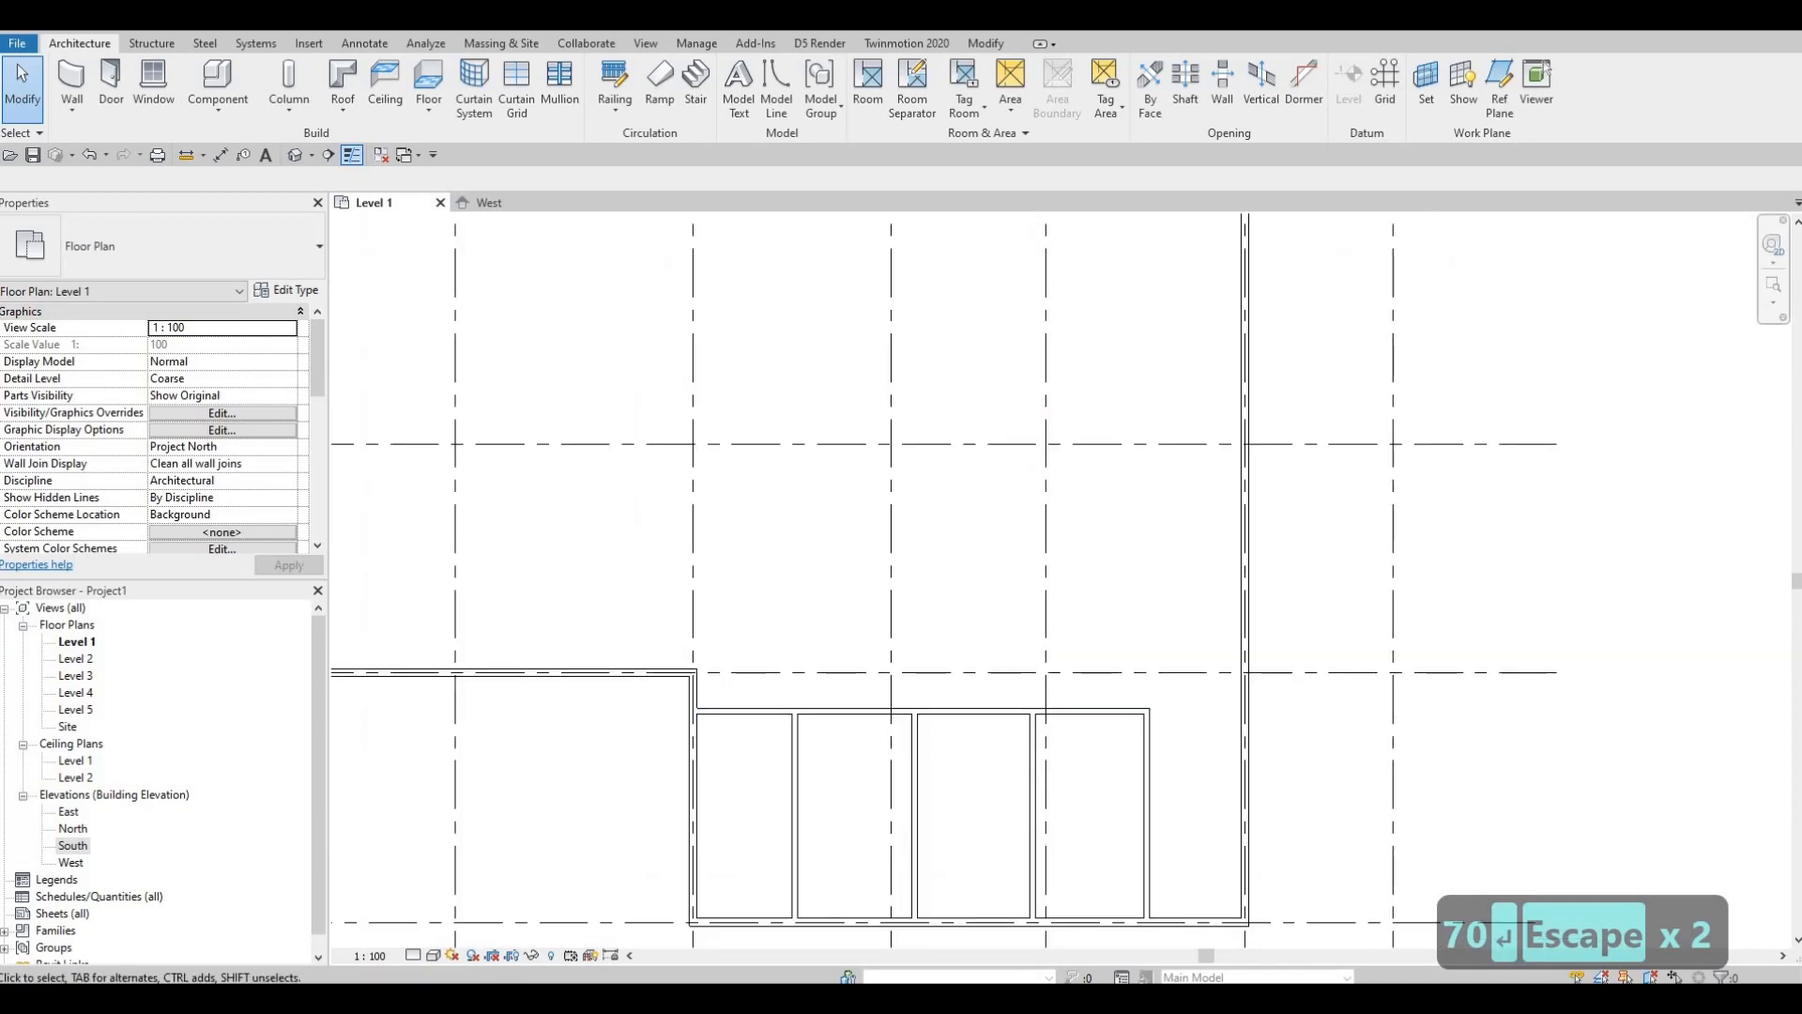
middle_click_drag(1117, 764, 1128, 662)
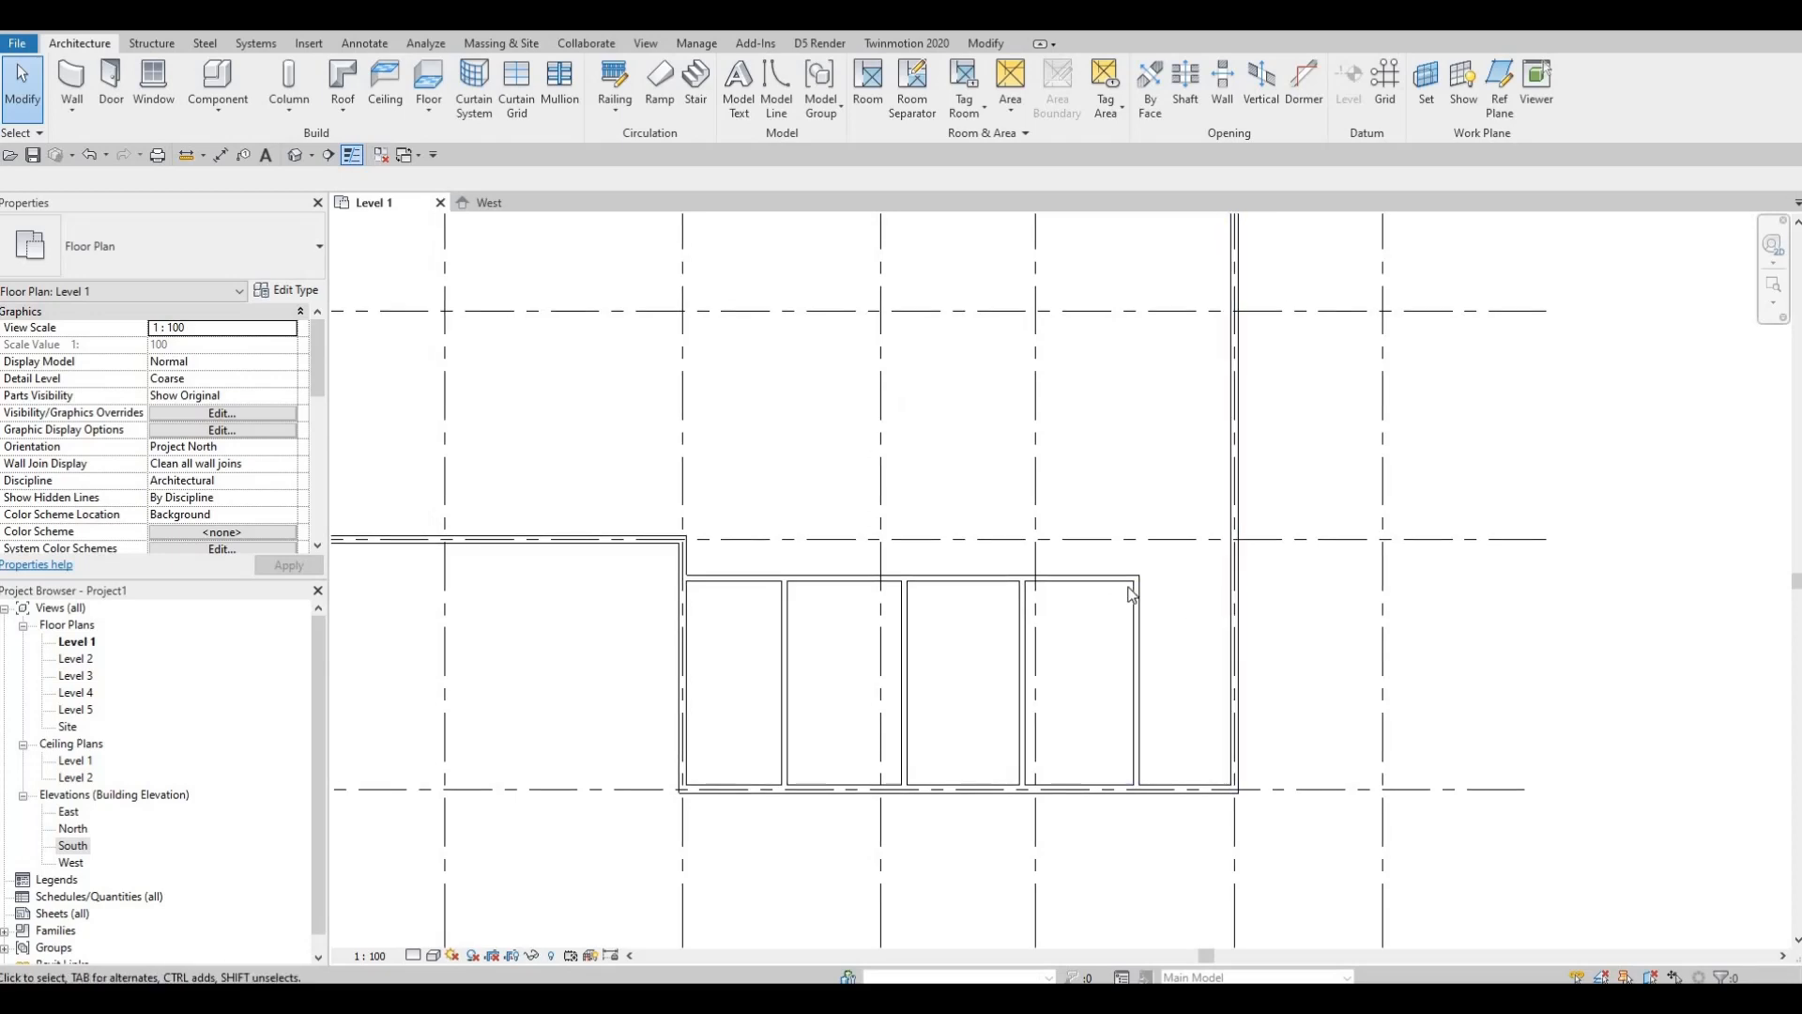
middle_click_drag(748, 570, 972, 632)
scroll(972, 632, "down", 2)
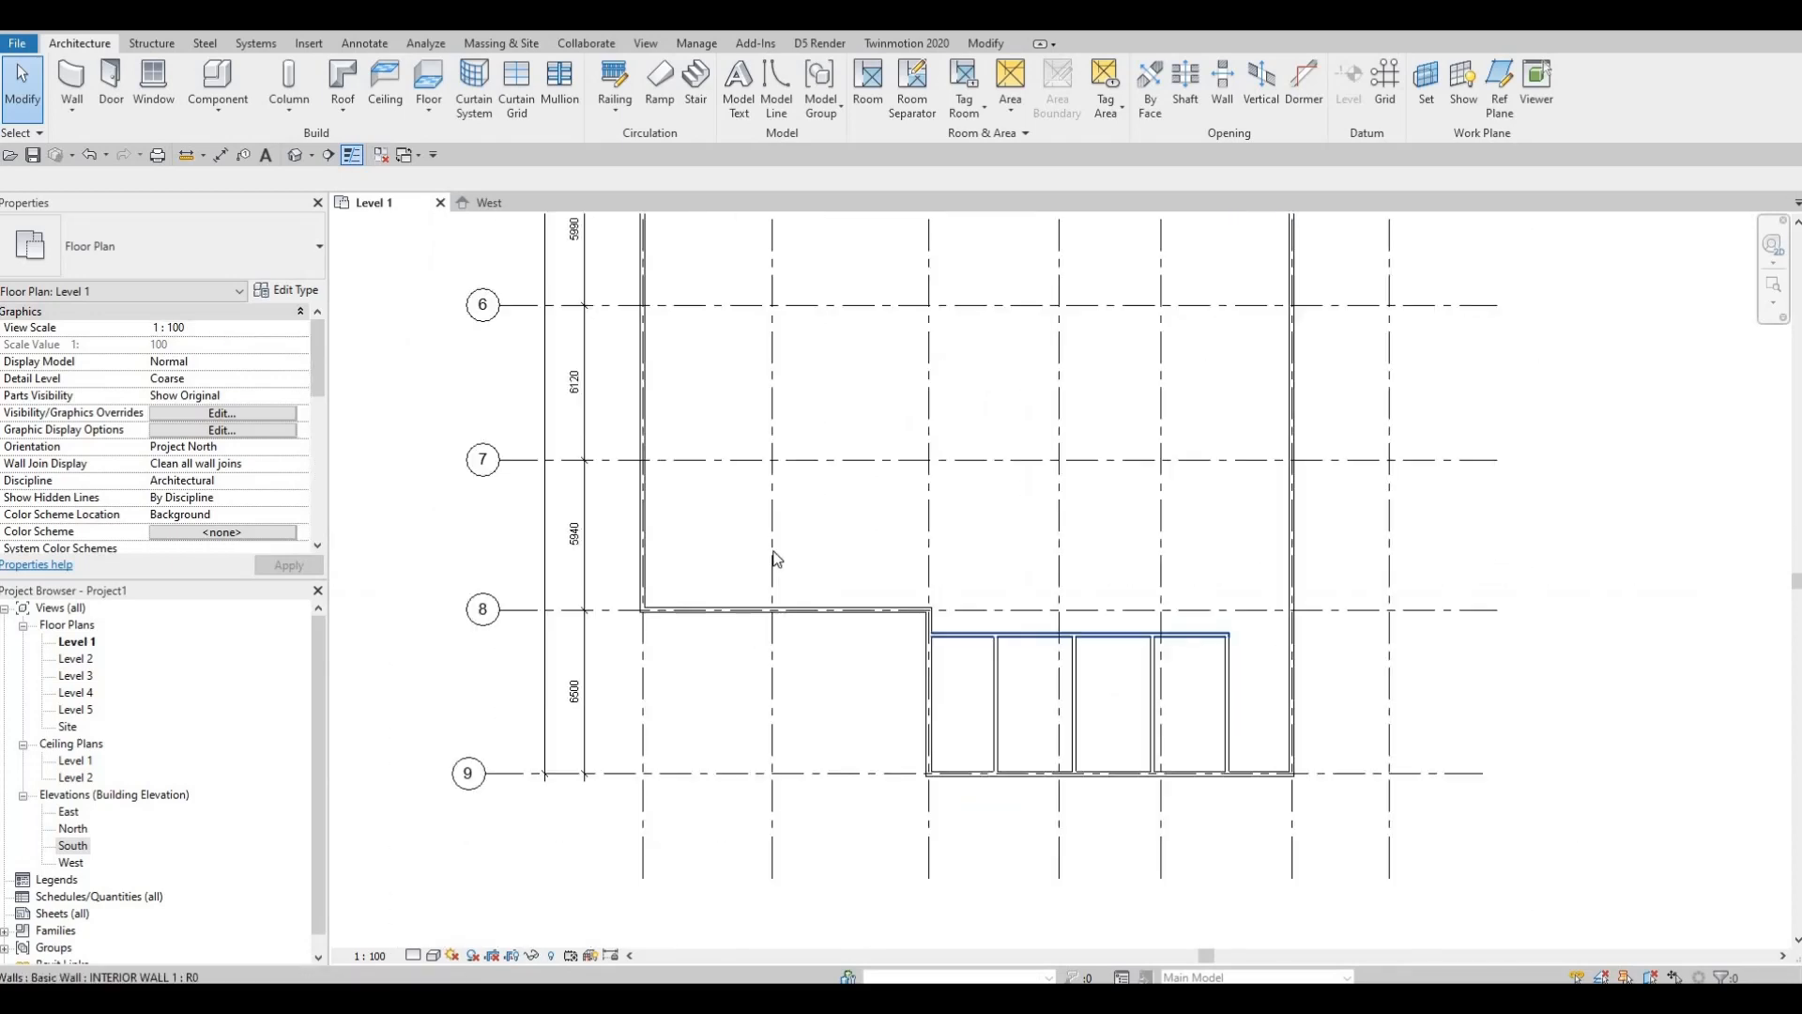
middle_click_drag(766, 459, 779, 528)
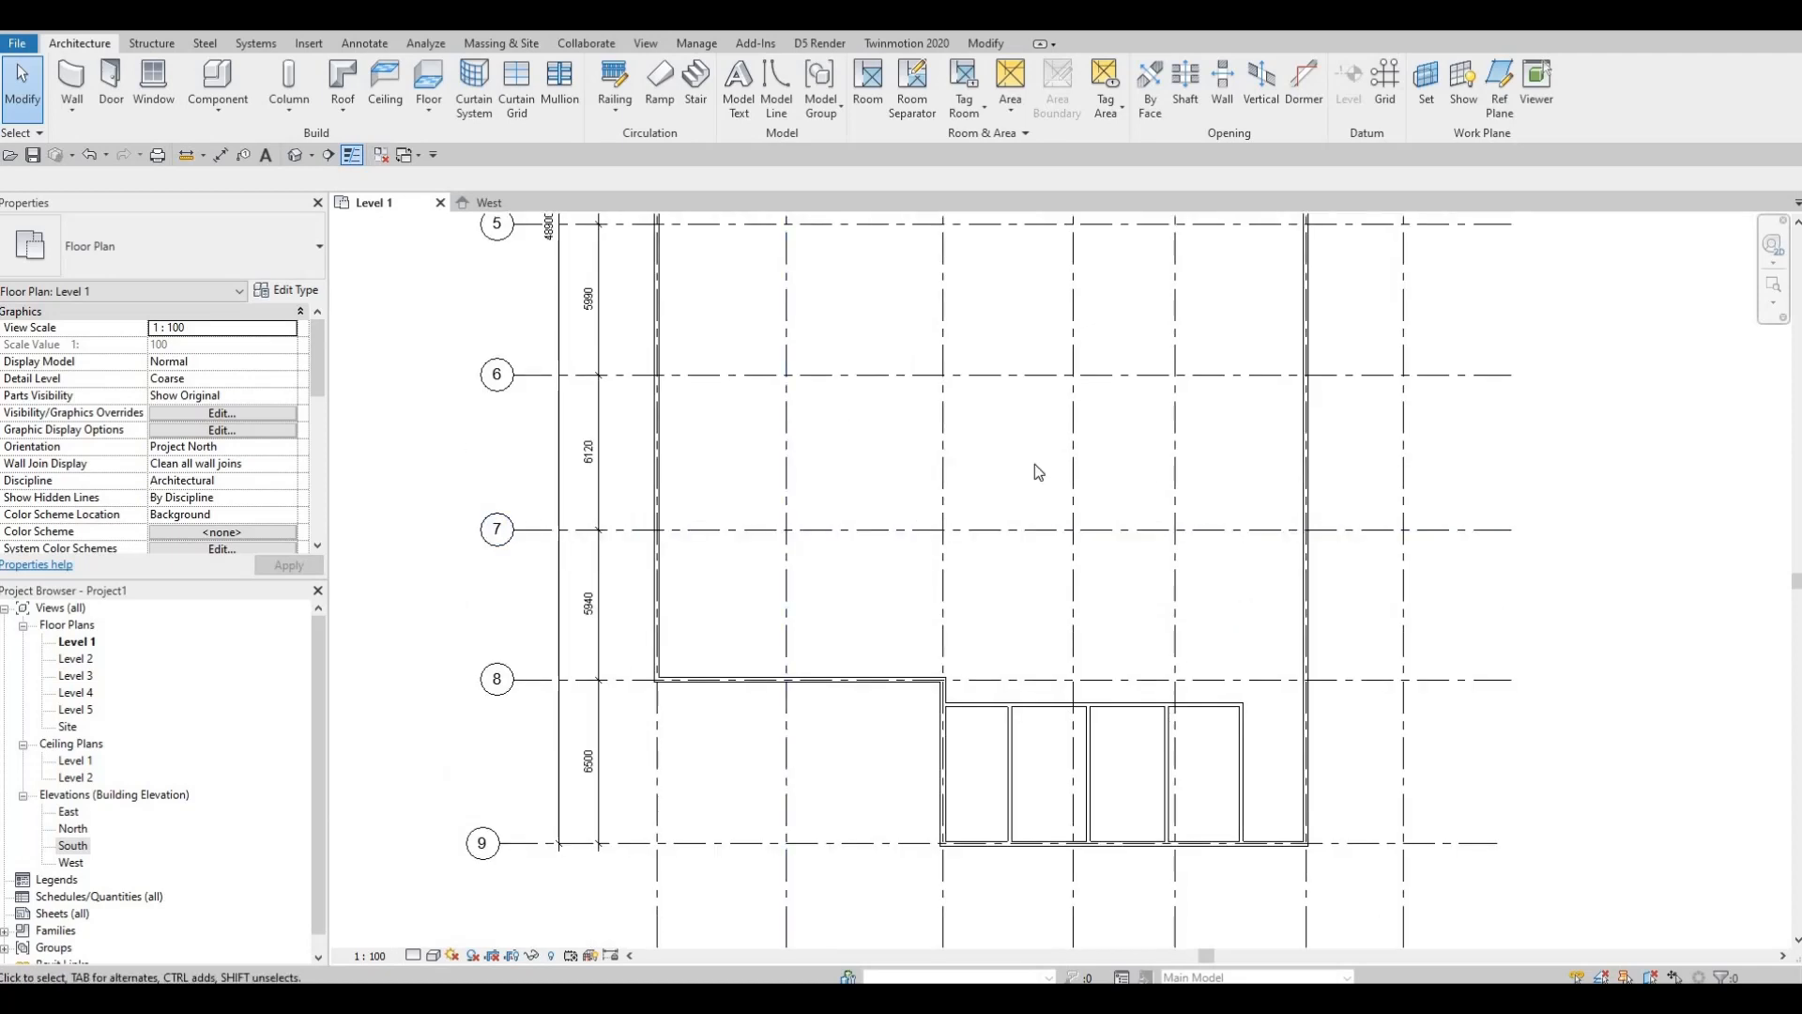
scroll(1092, 488, "down", 2)
middle_click_drag(1197, 358, 1173, 601)
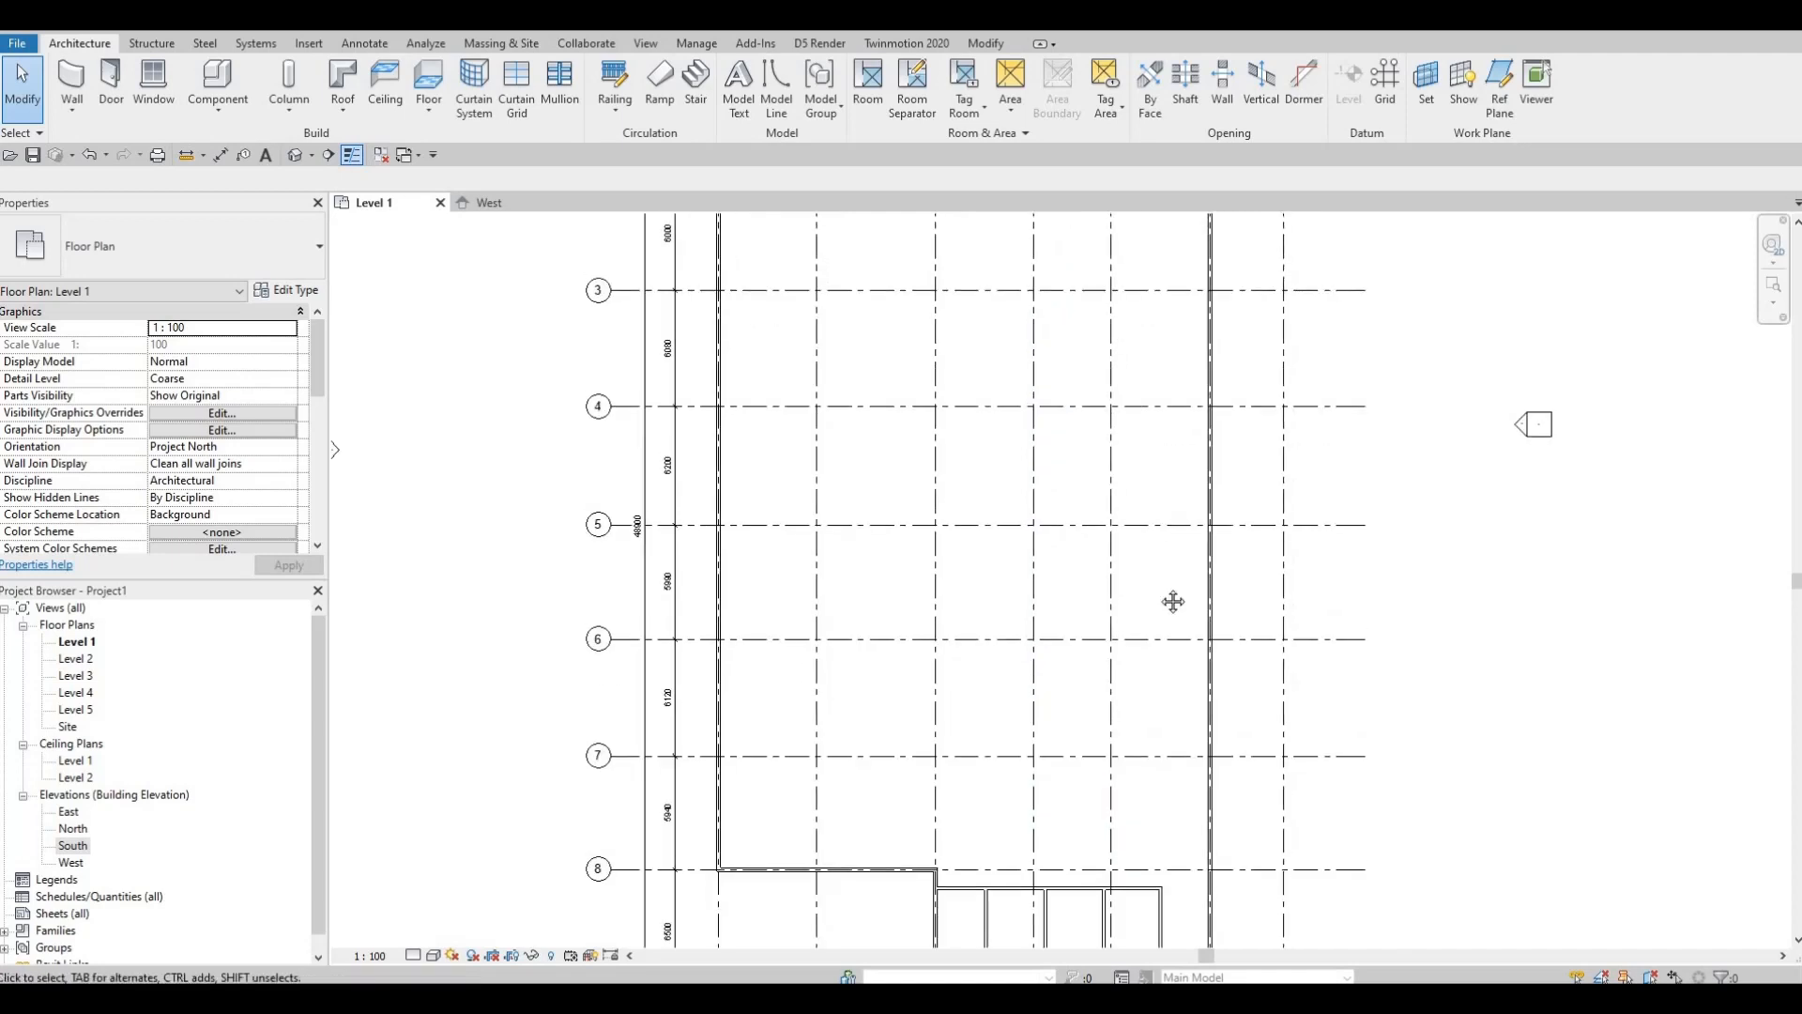
scroll(1135, 469, "down", 2)
middle_click_drag(1135, 378, 1135, 487)
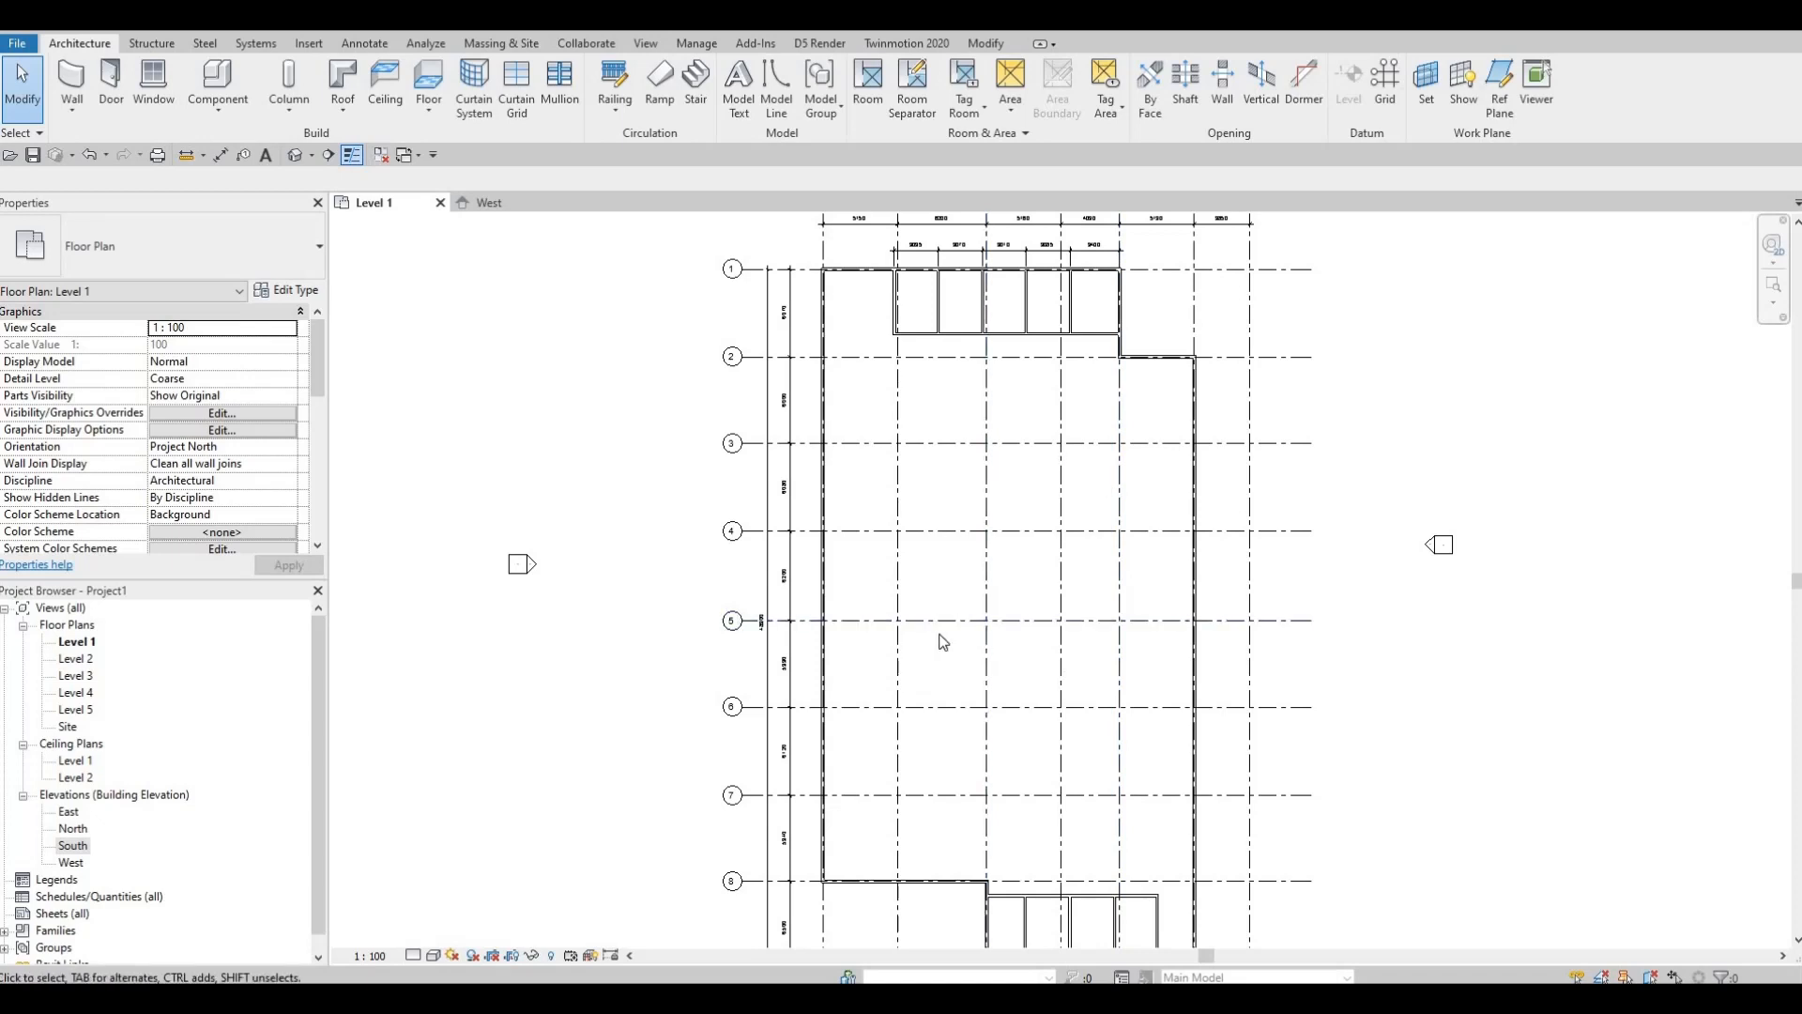
middle_click_drag(1025, 652, 1041, 618)
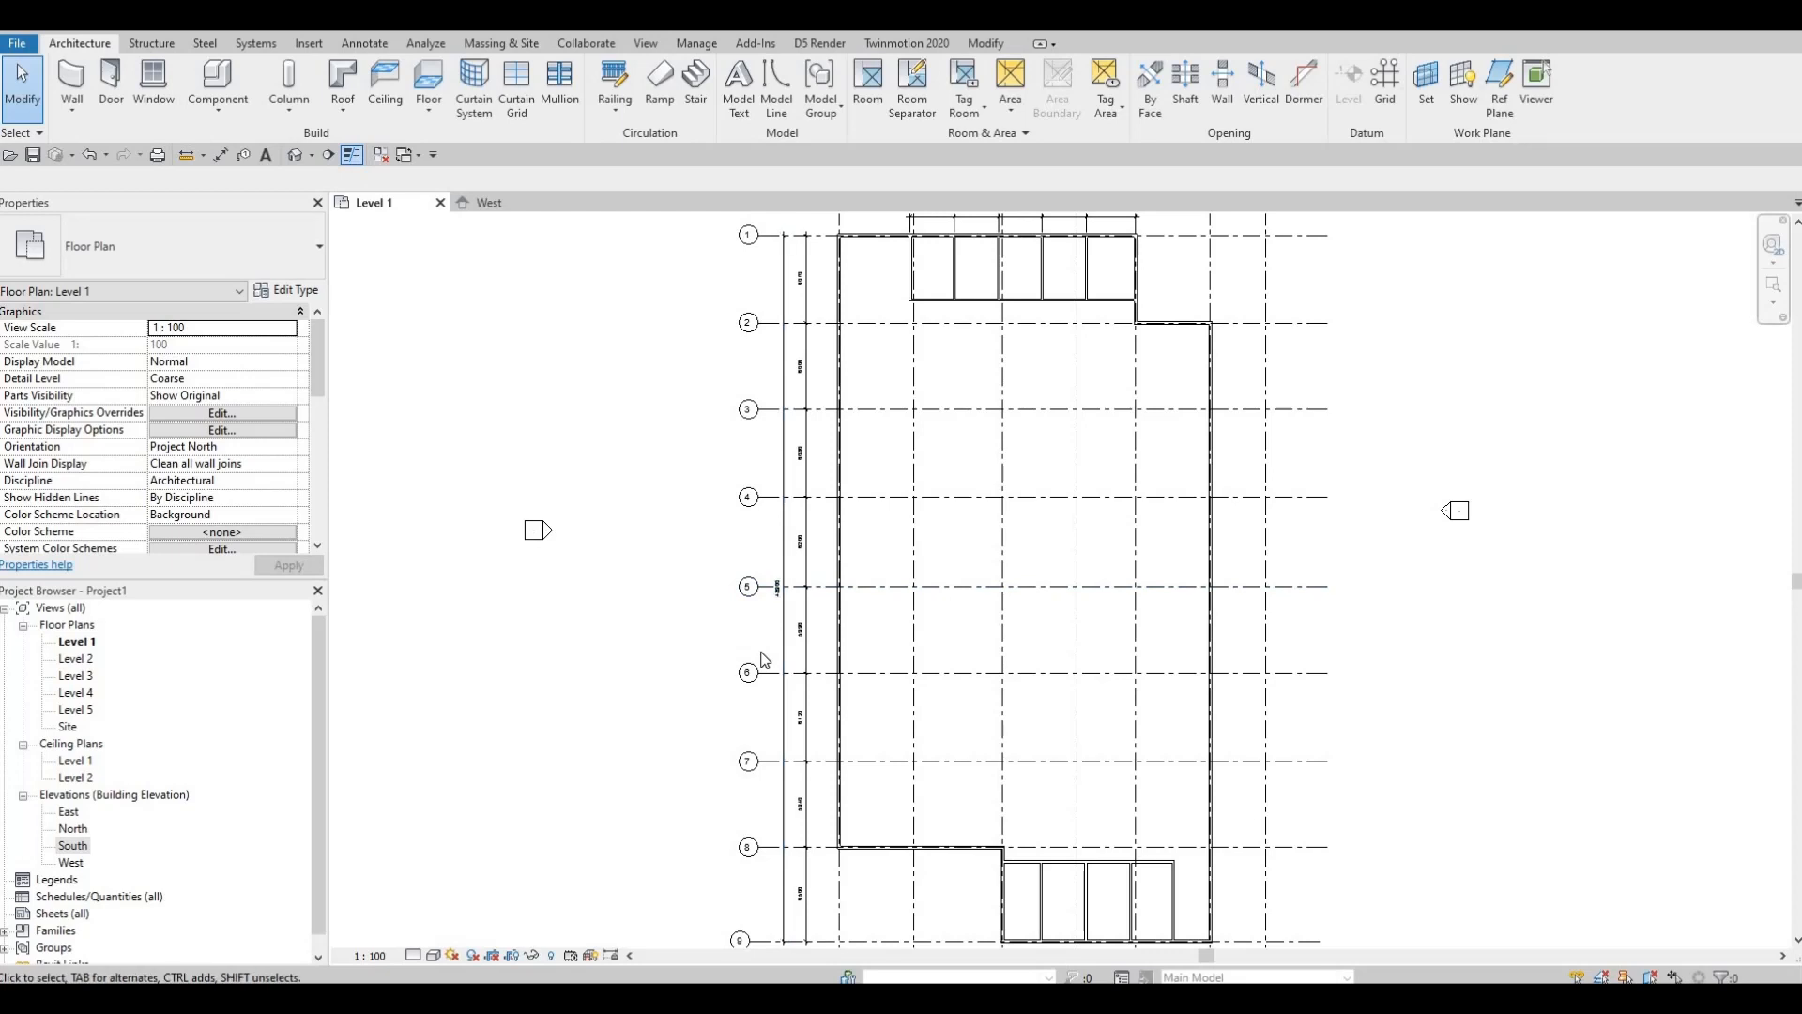
middle_click_drag(891, 638, 892, 459)
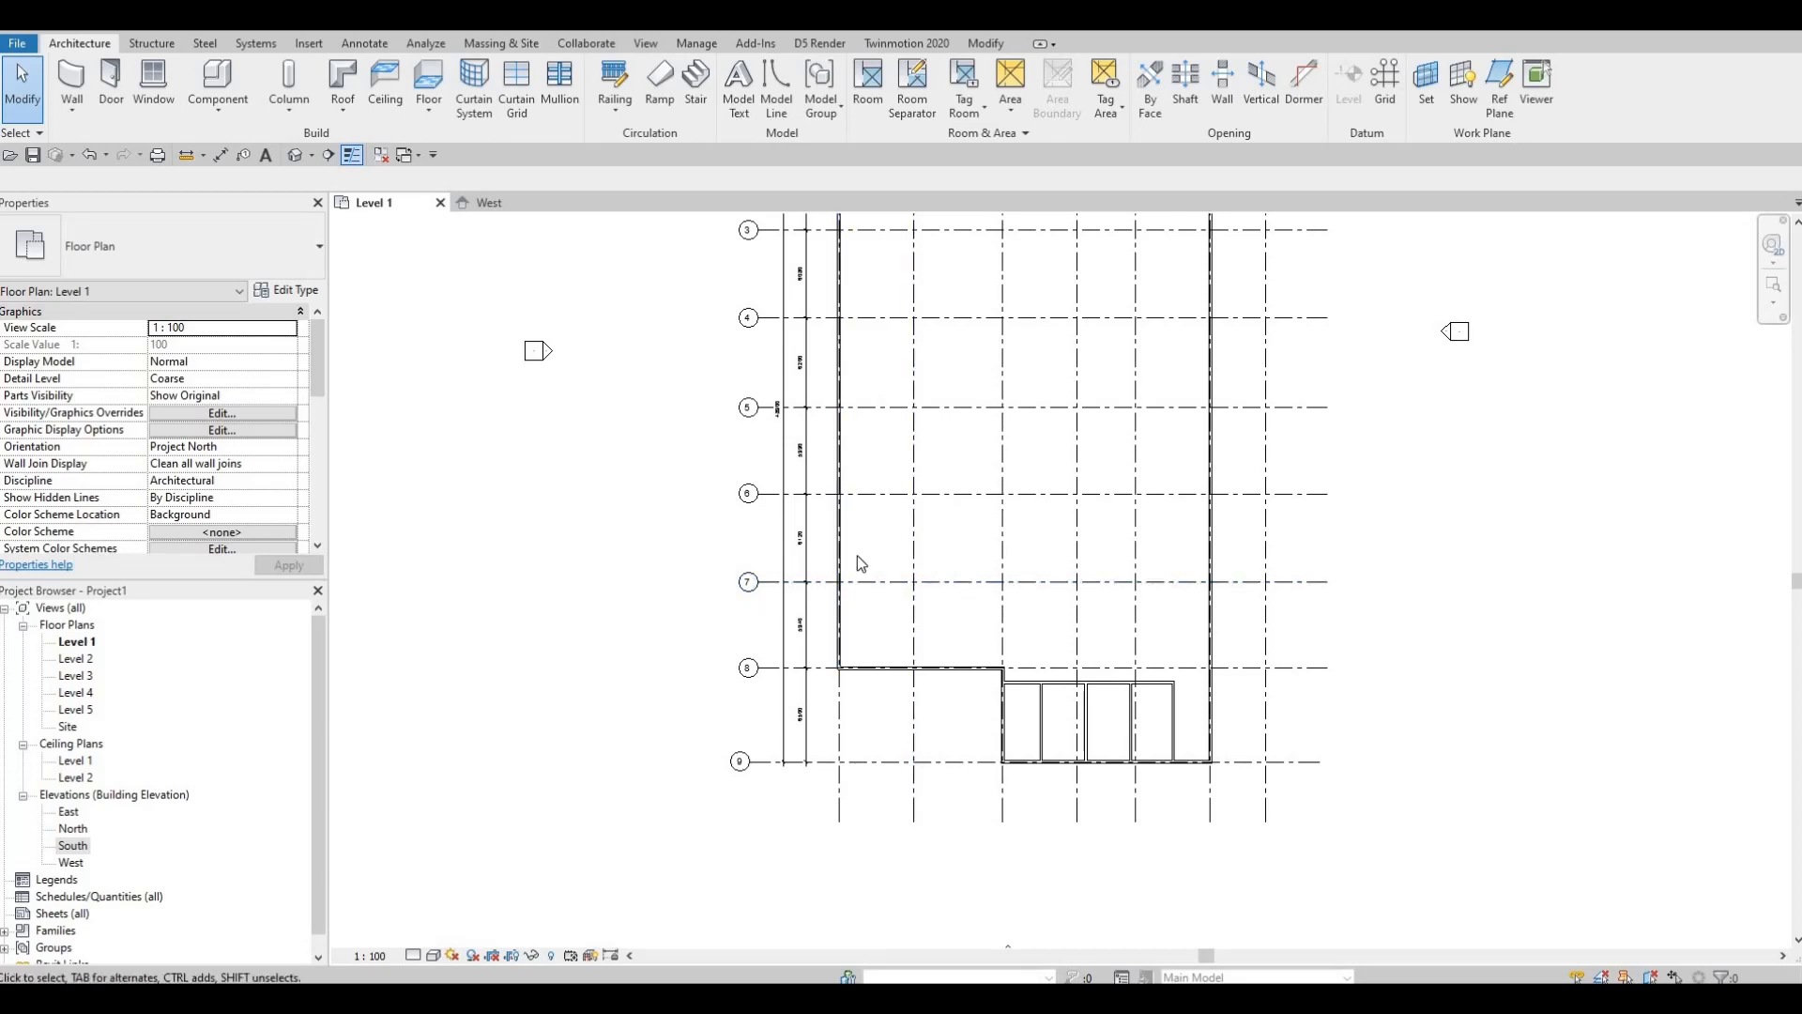
middle_click_drag(778, 576, 718, 663)
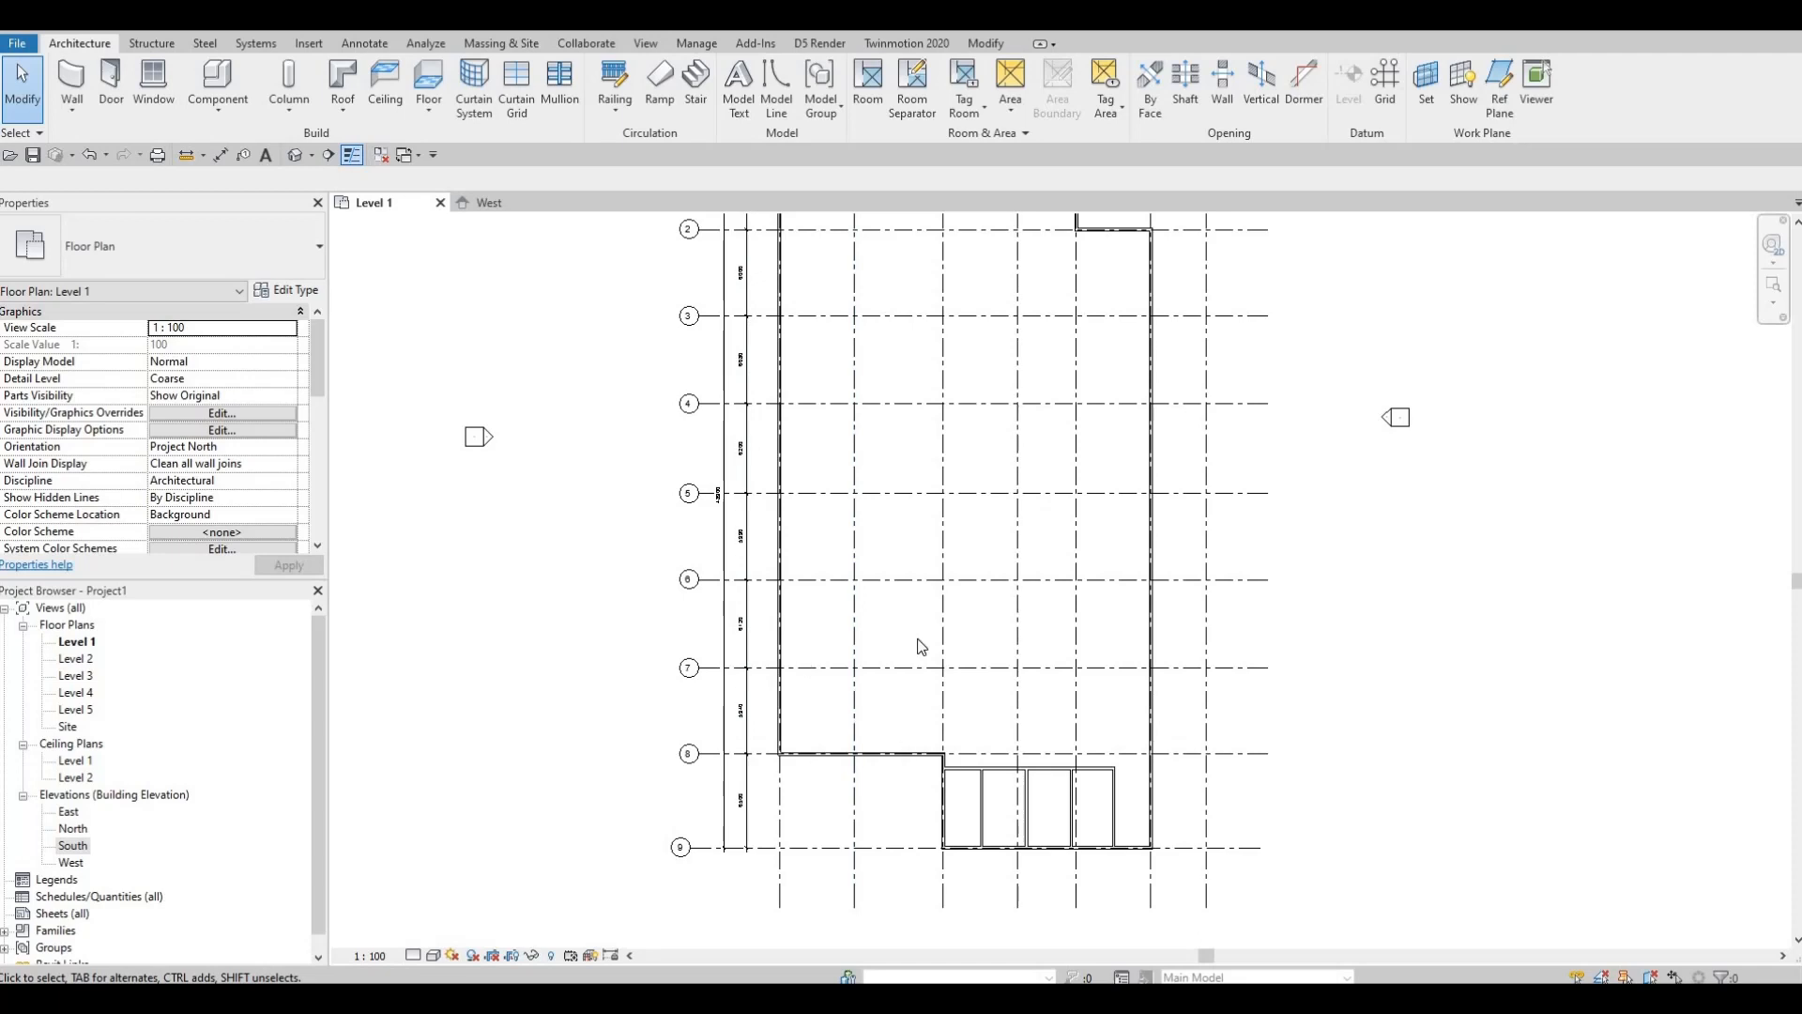
middle_click_drag(873, 597, 860, 718)
middle_click_drag(787, 442, 783, 462)
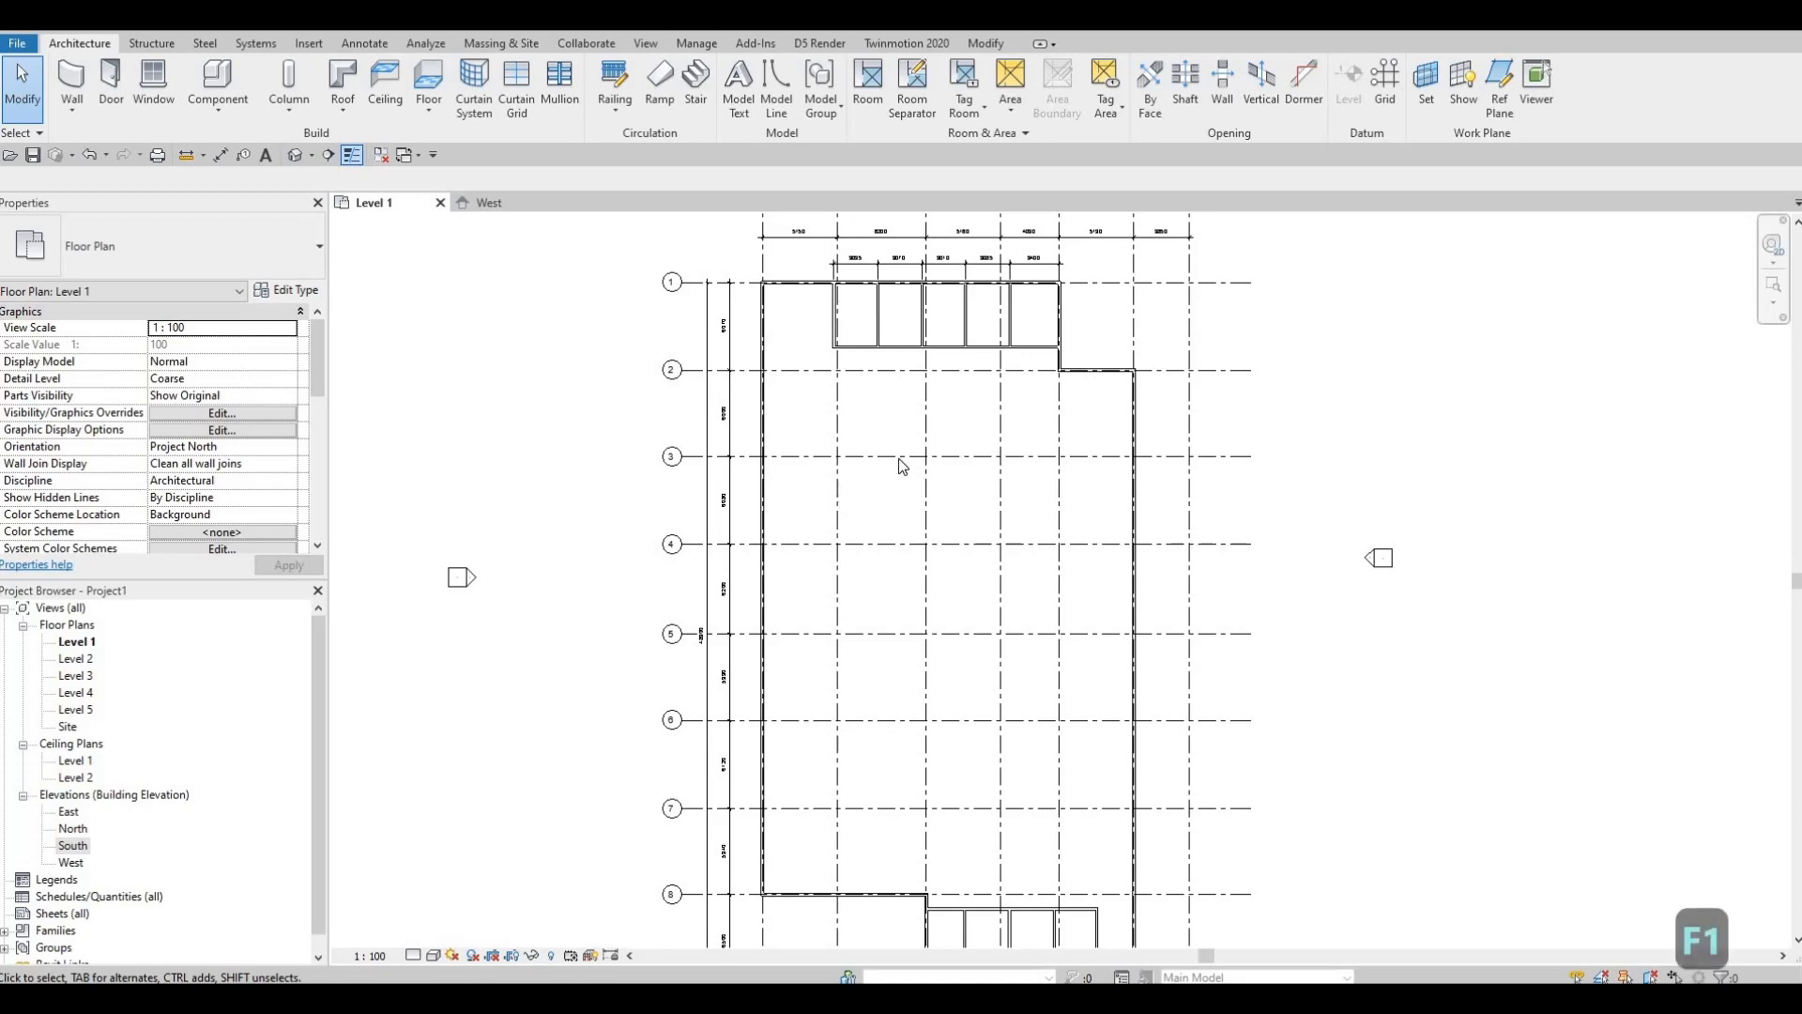
middle_click_drag(860, 470, 826, 546)
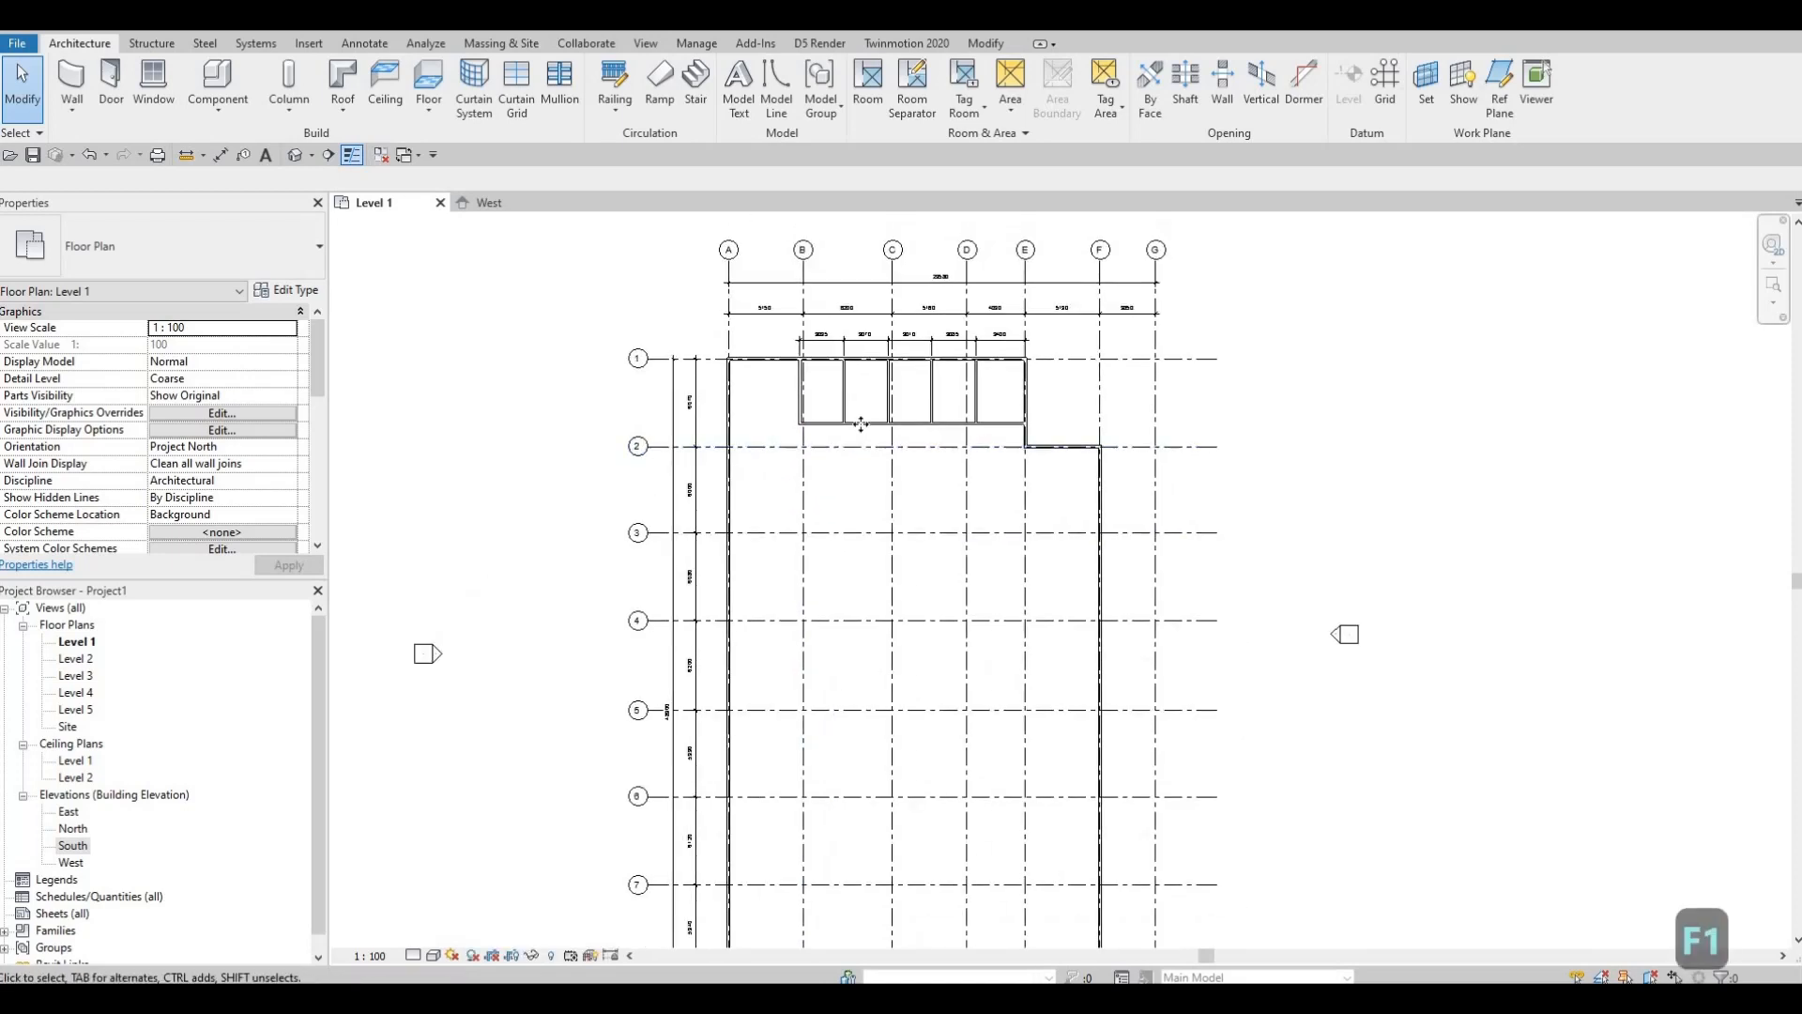
left_click(856, 426)
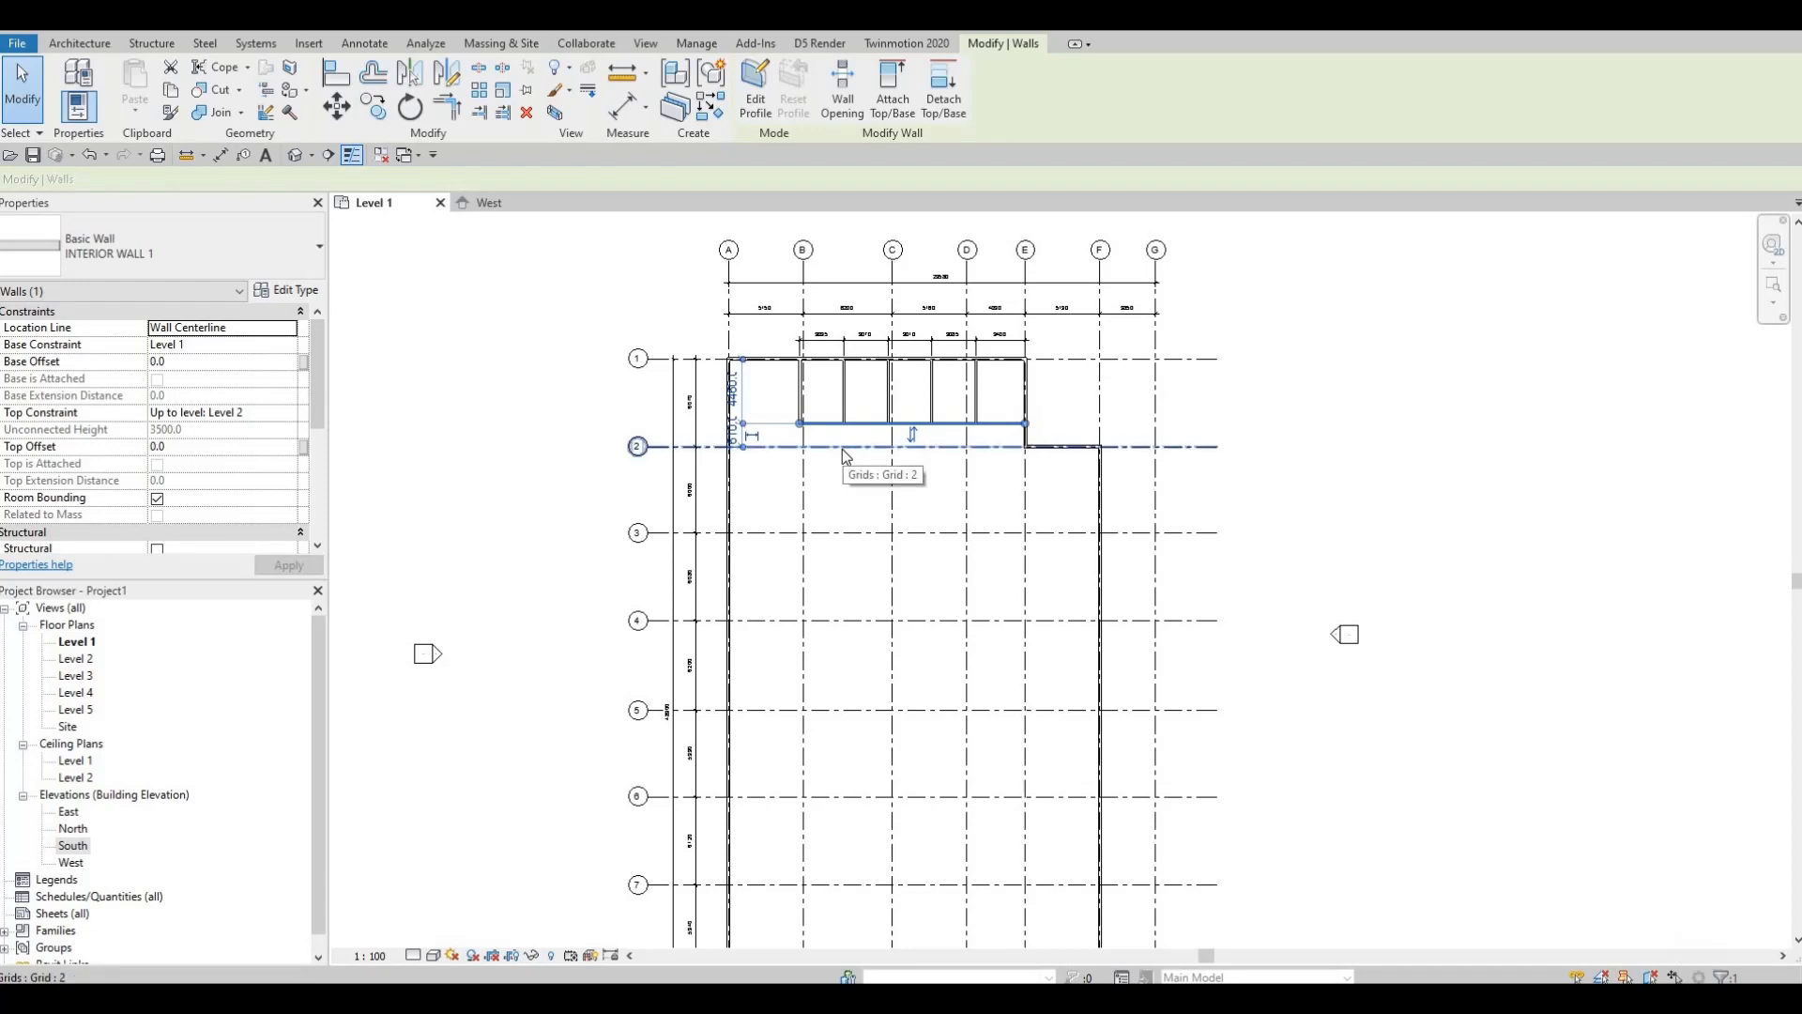
Step: With CS, draw a same-type interior wall along grid 2 from grid C to grid D
key("c")
key("s")
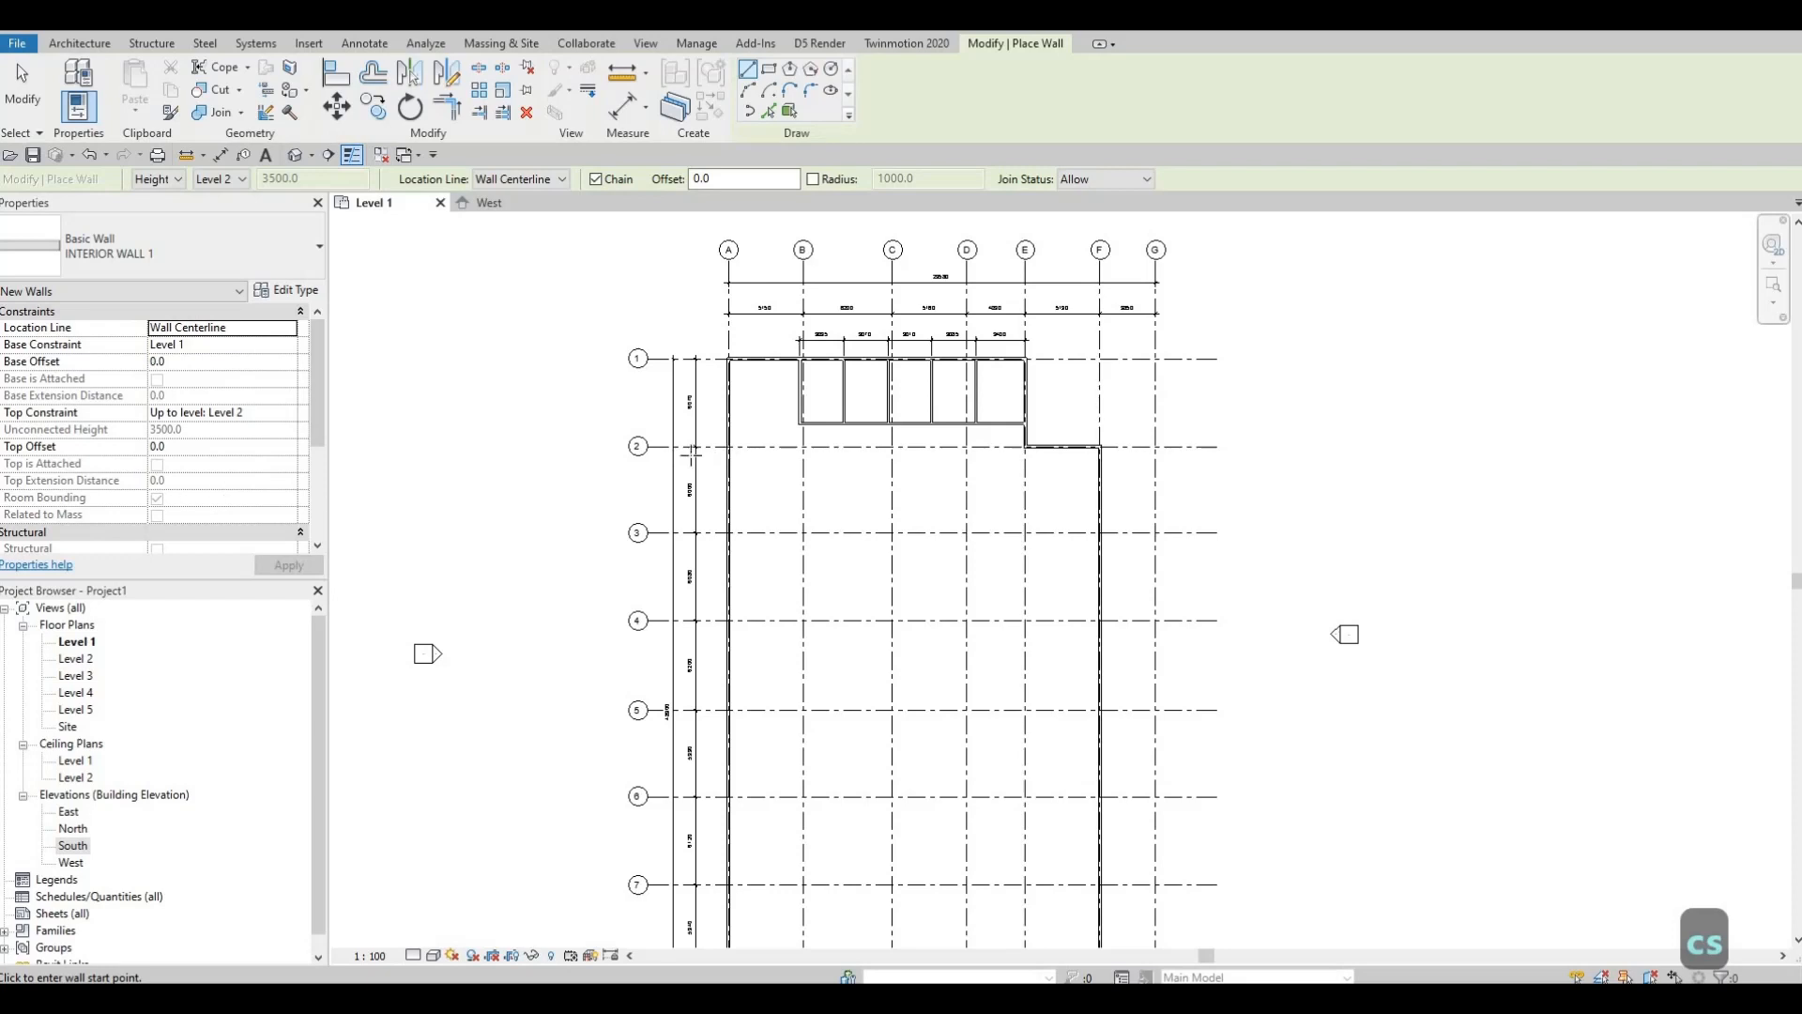
scroll(878, 531, "up", 2)
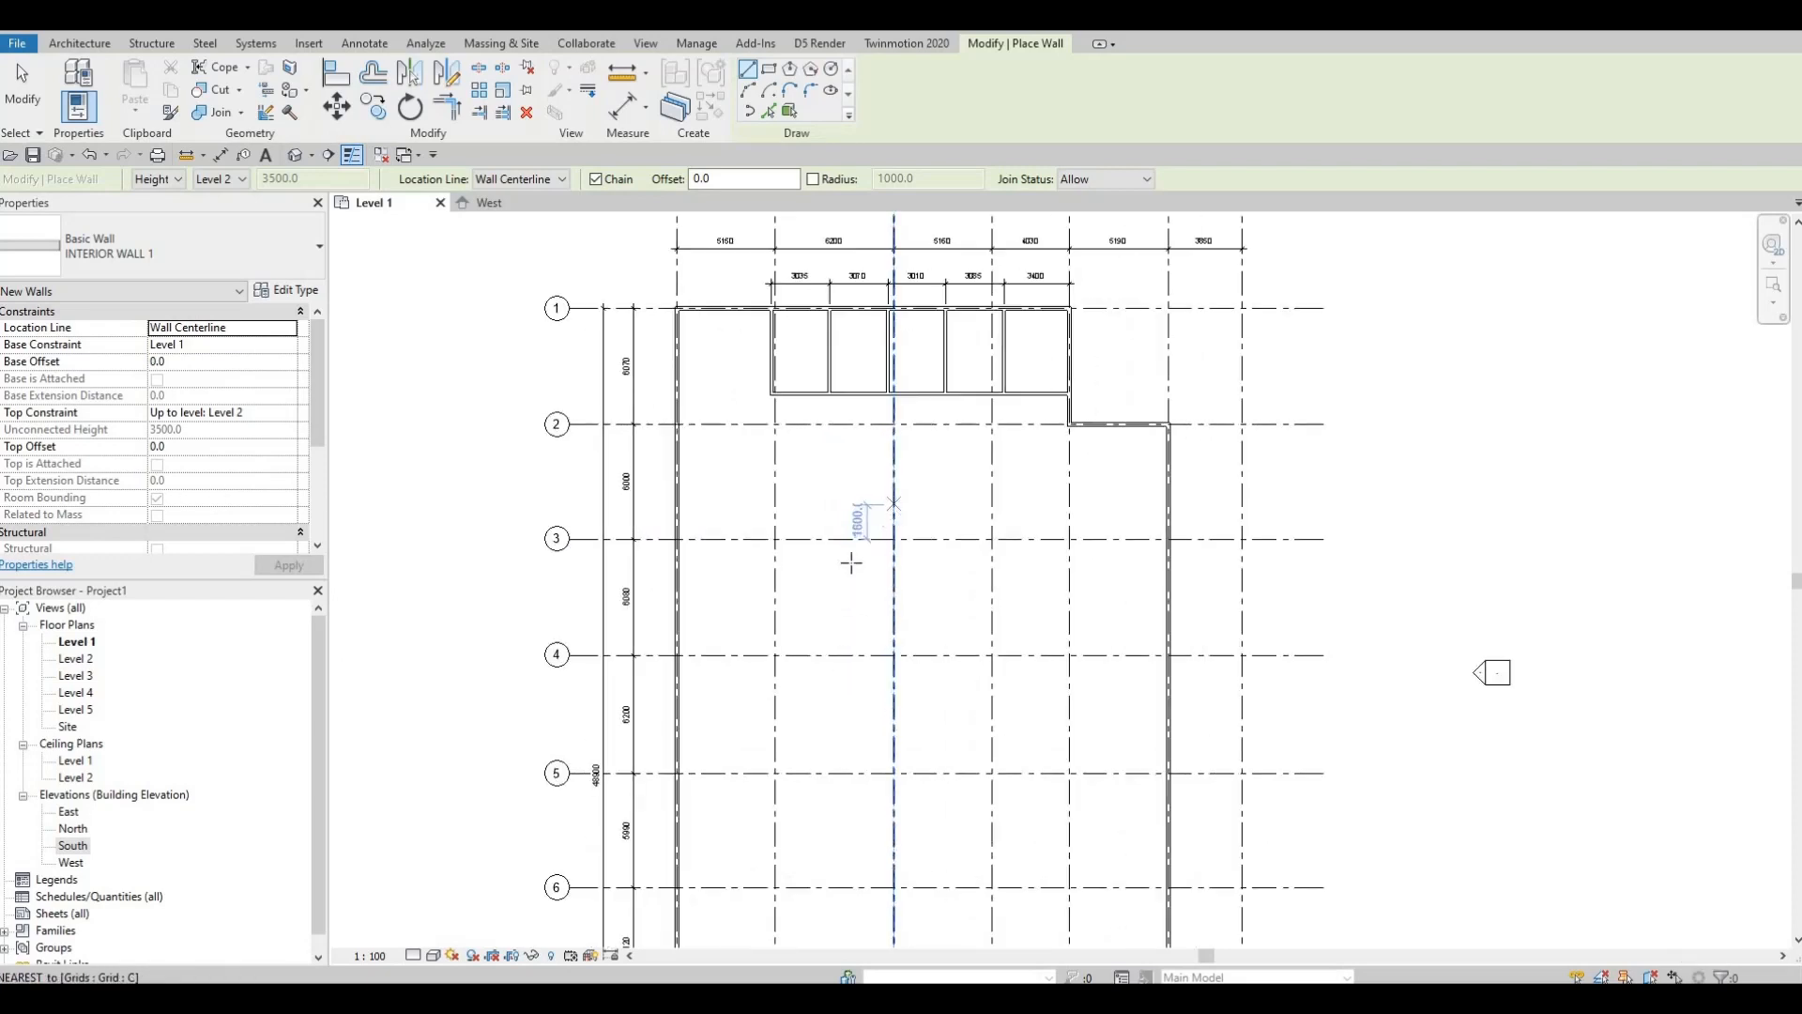
middle_click_drag(851, 562, 849, 612)
middle_click_drag(848, 544, 843, 567)
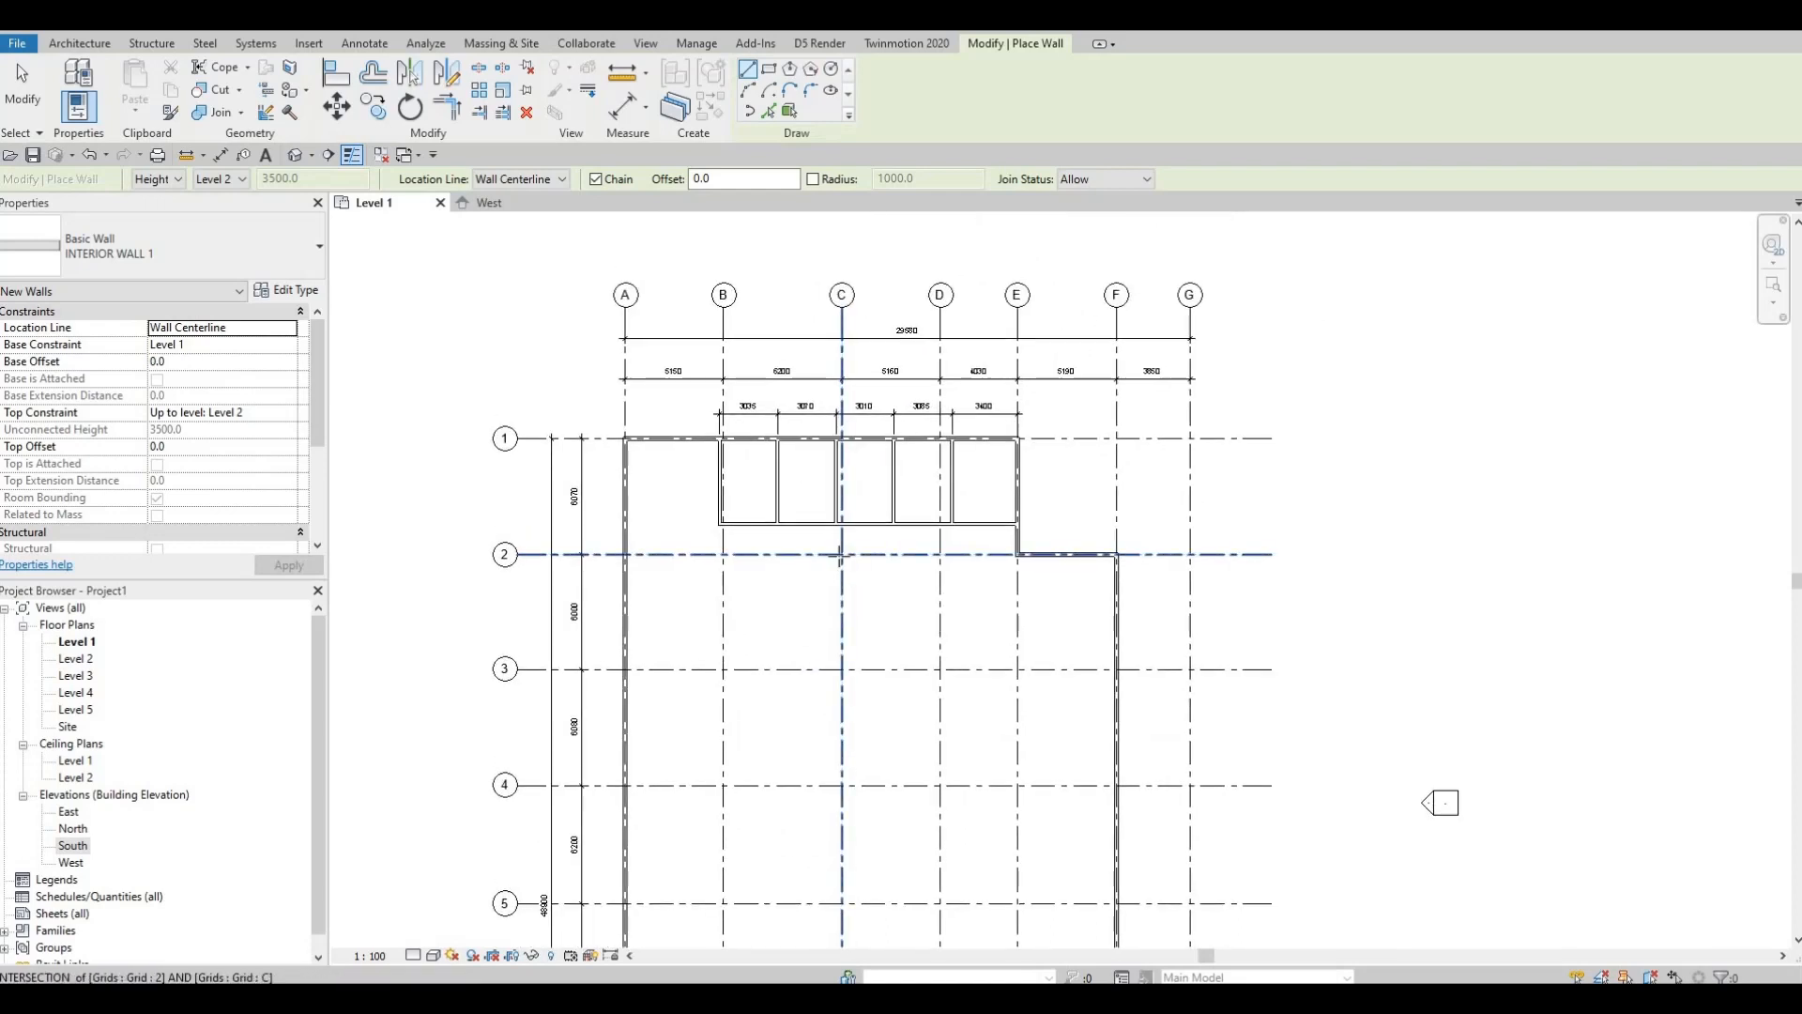
scroll(832, 557, "up", 3)
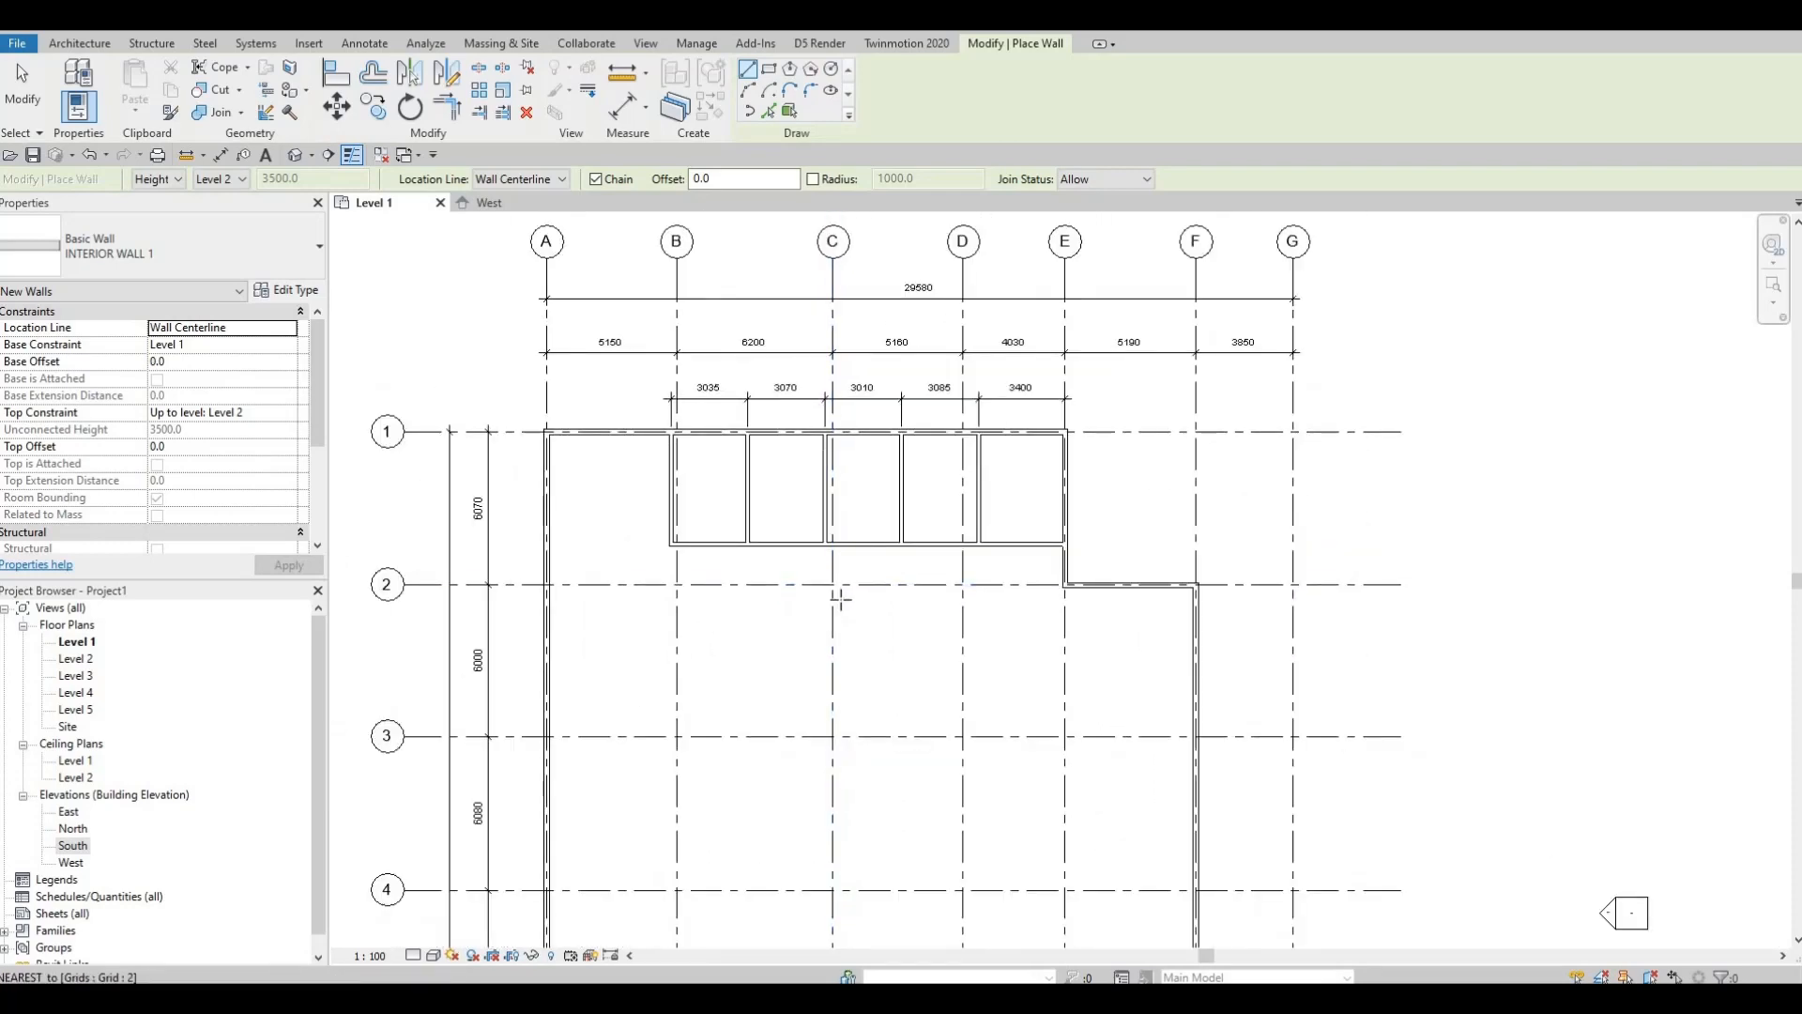
scroll(834, 592, "up", 1)
left_click(825, 580)
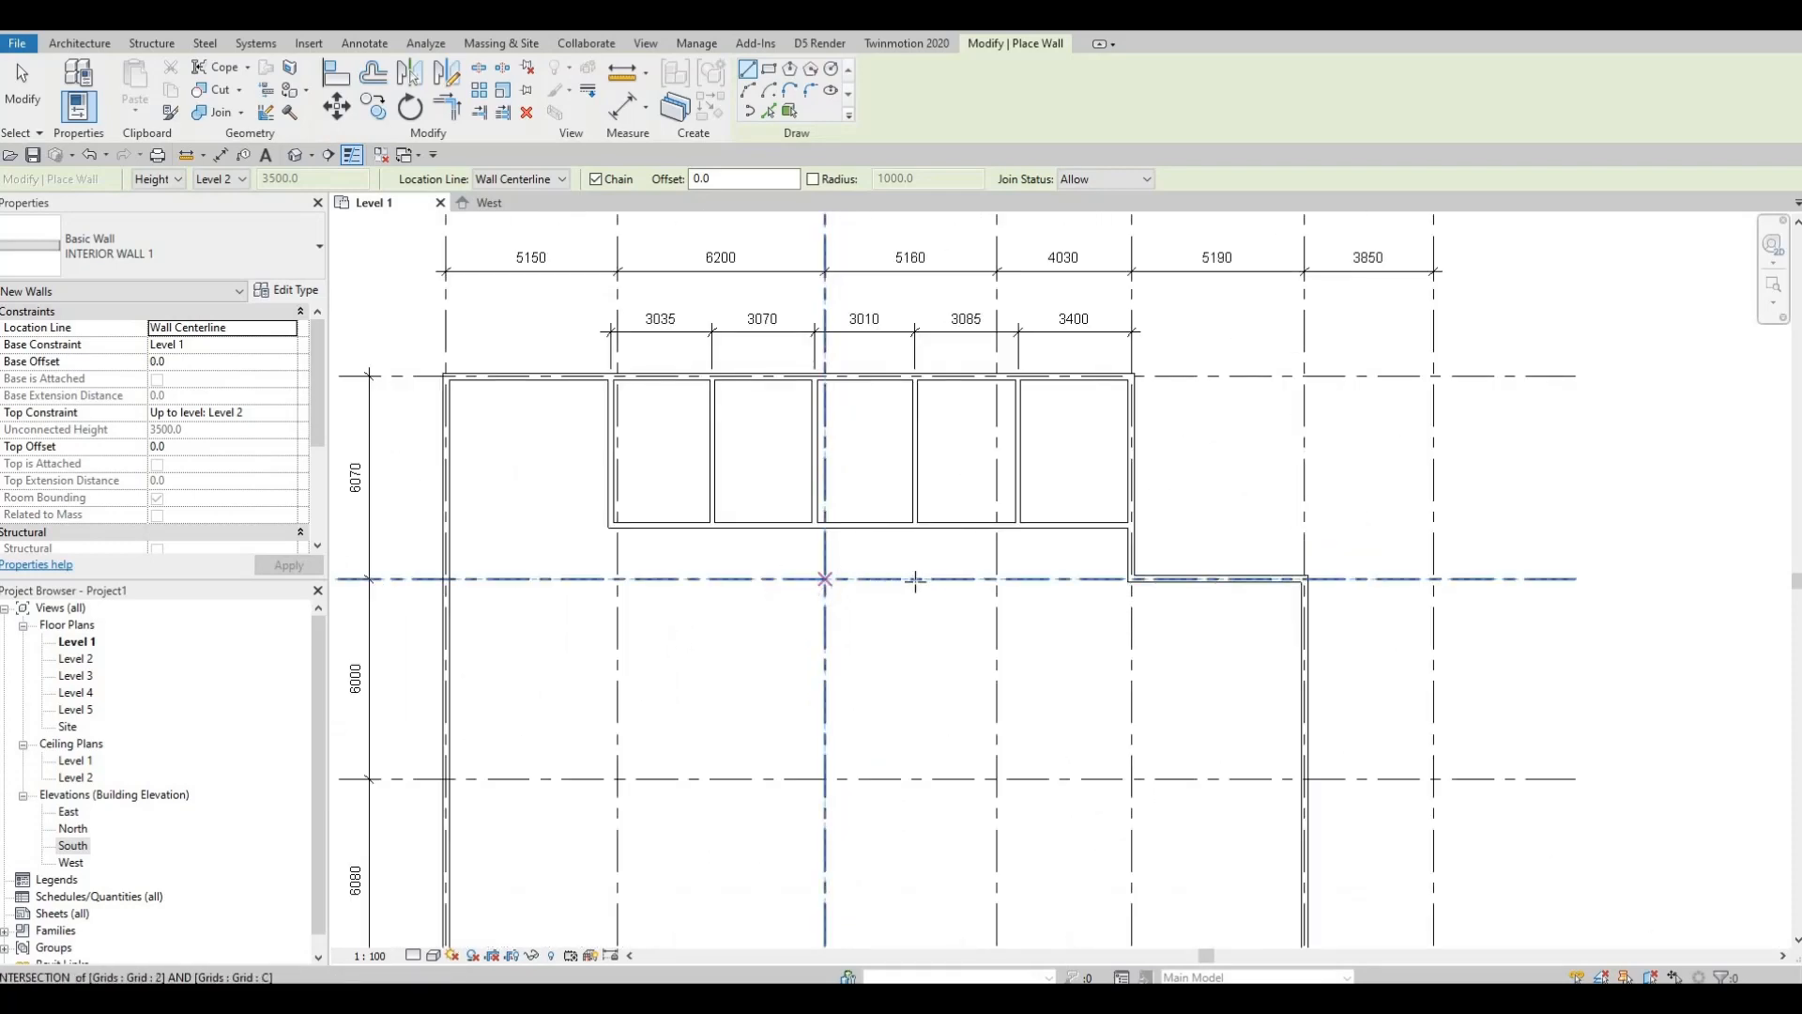
left_click(997, 579)
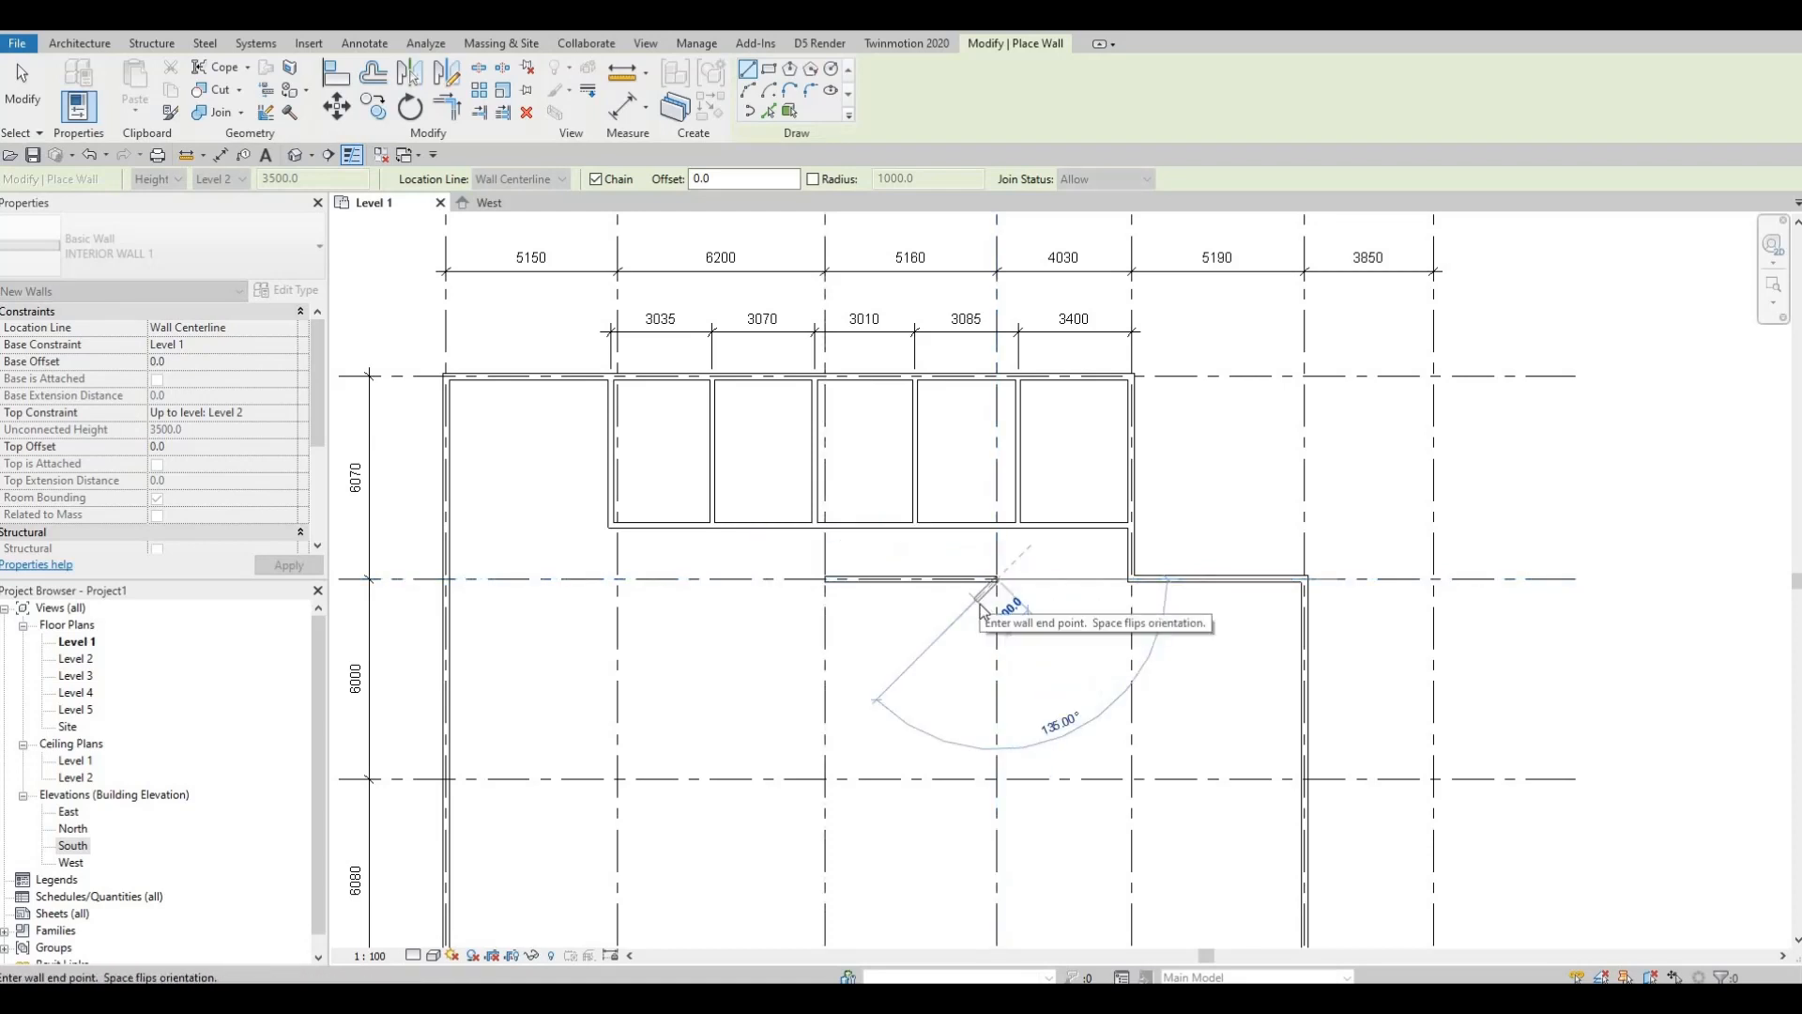
key("Escape")
key("Escape")
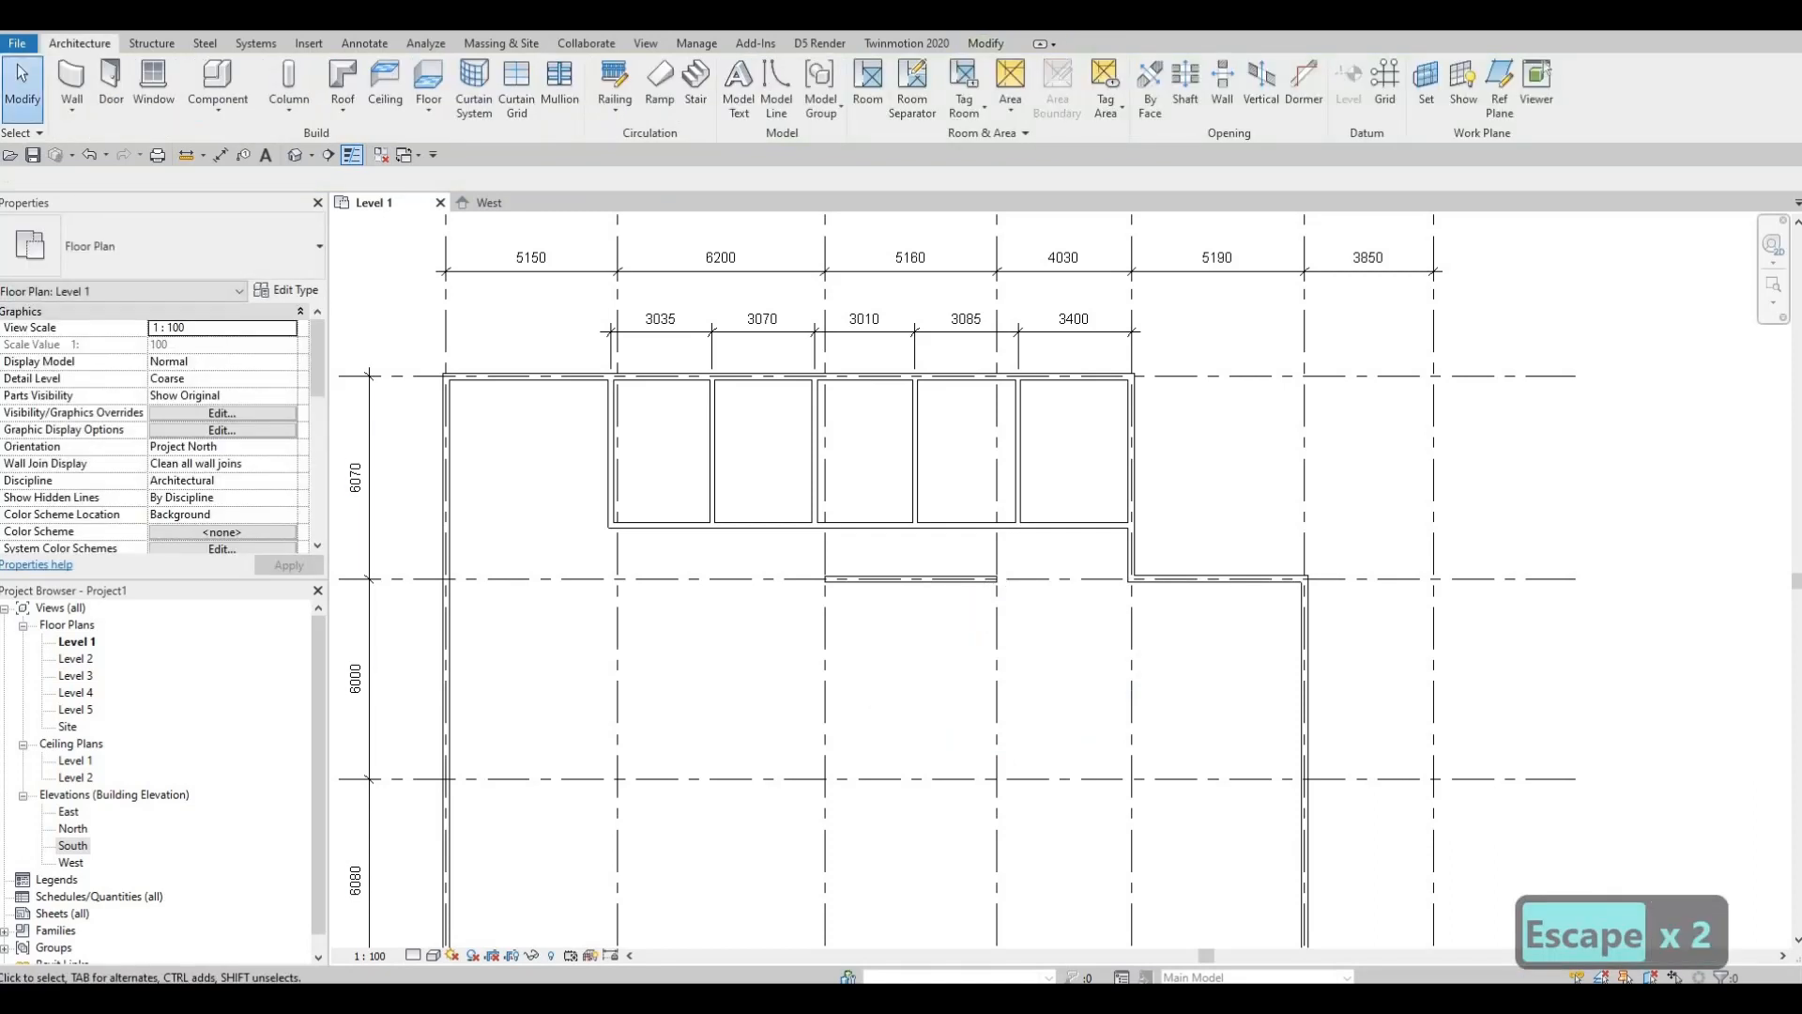
Step: Move the C–D wall down by changing its 1610 distance to 2400 below the small rooms
left_click(950, 580)
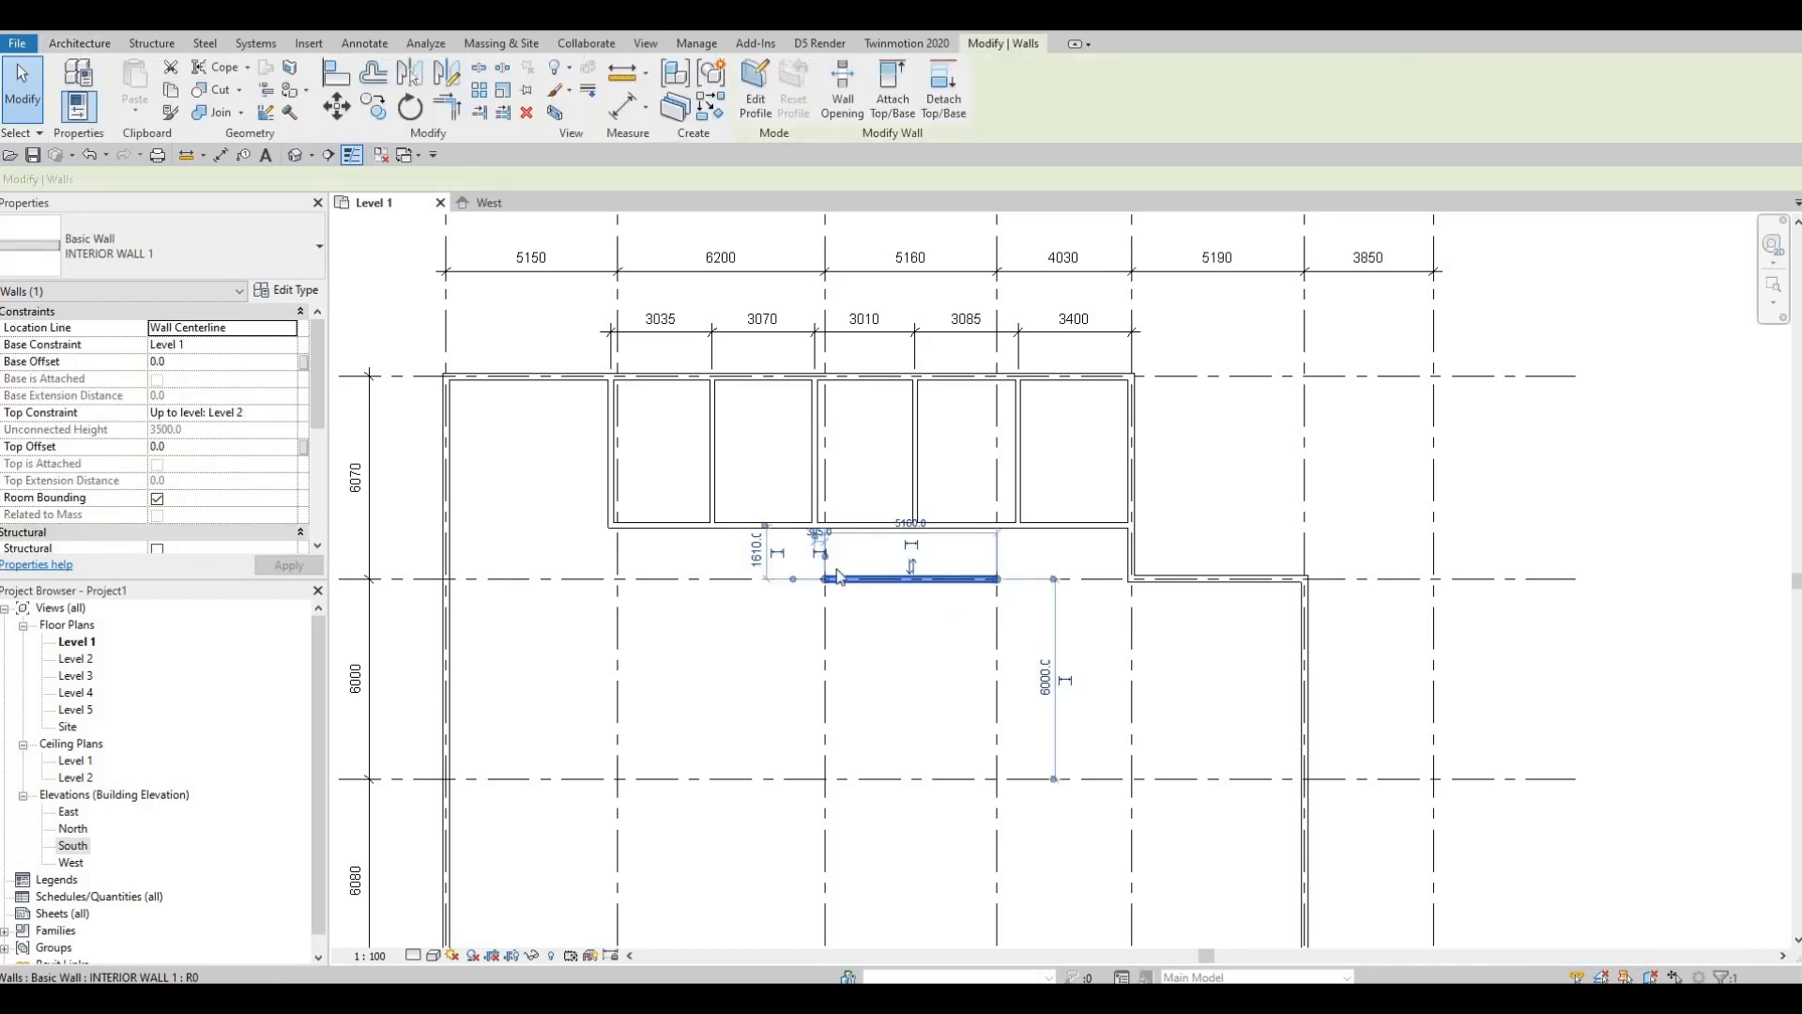
scroll(808, 573, "up", 2)
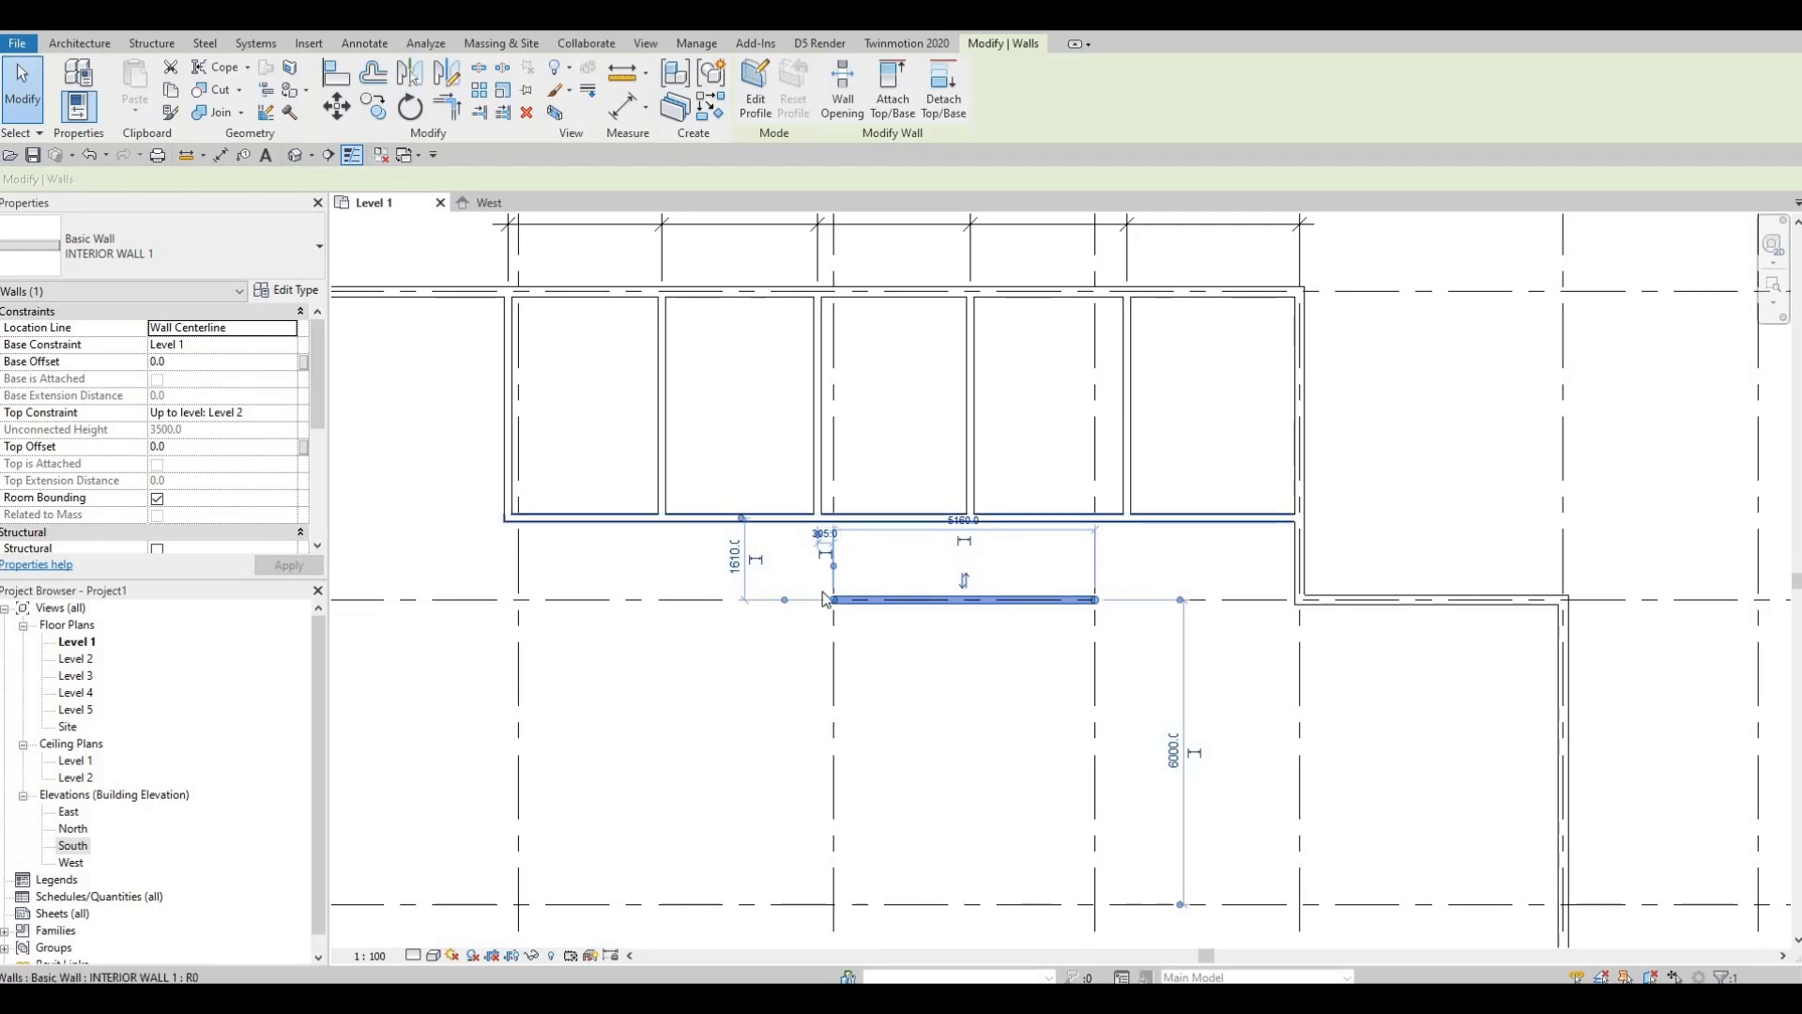
left_click(731, 567)
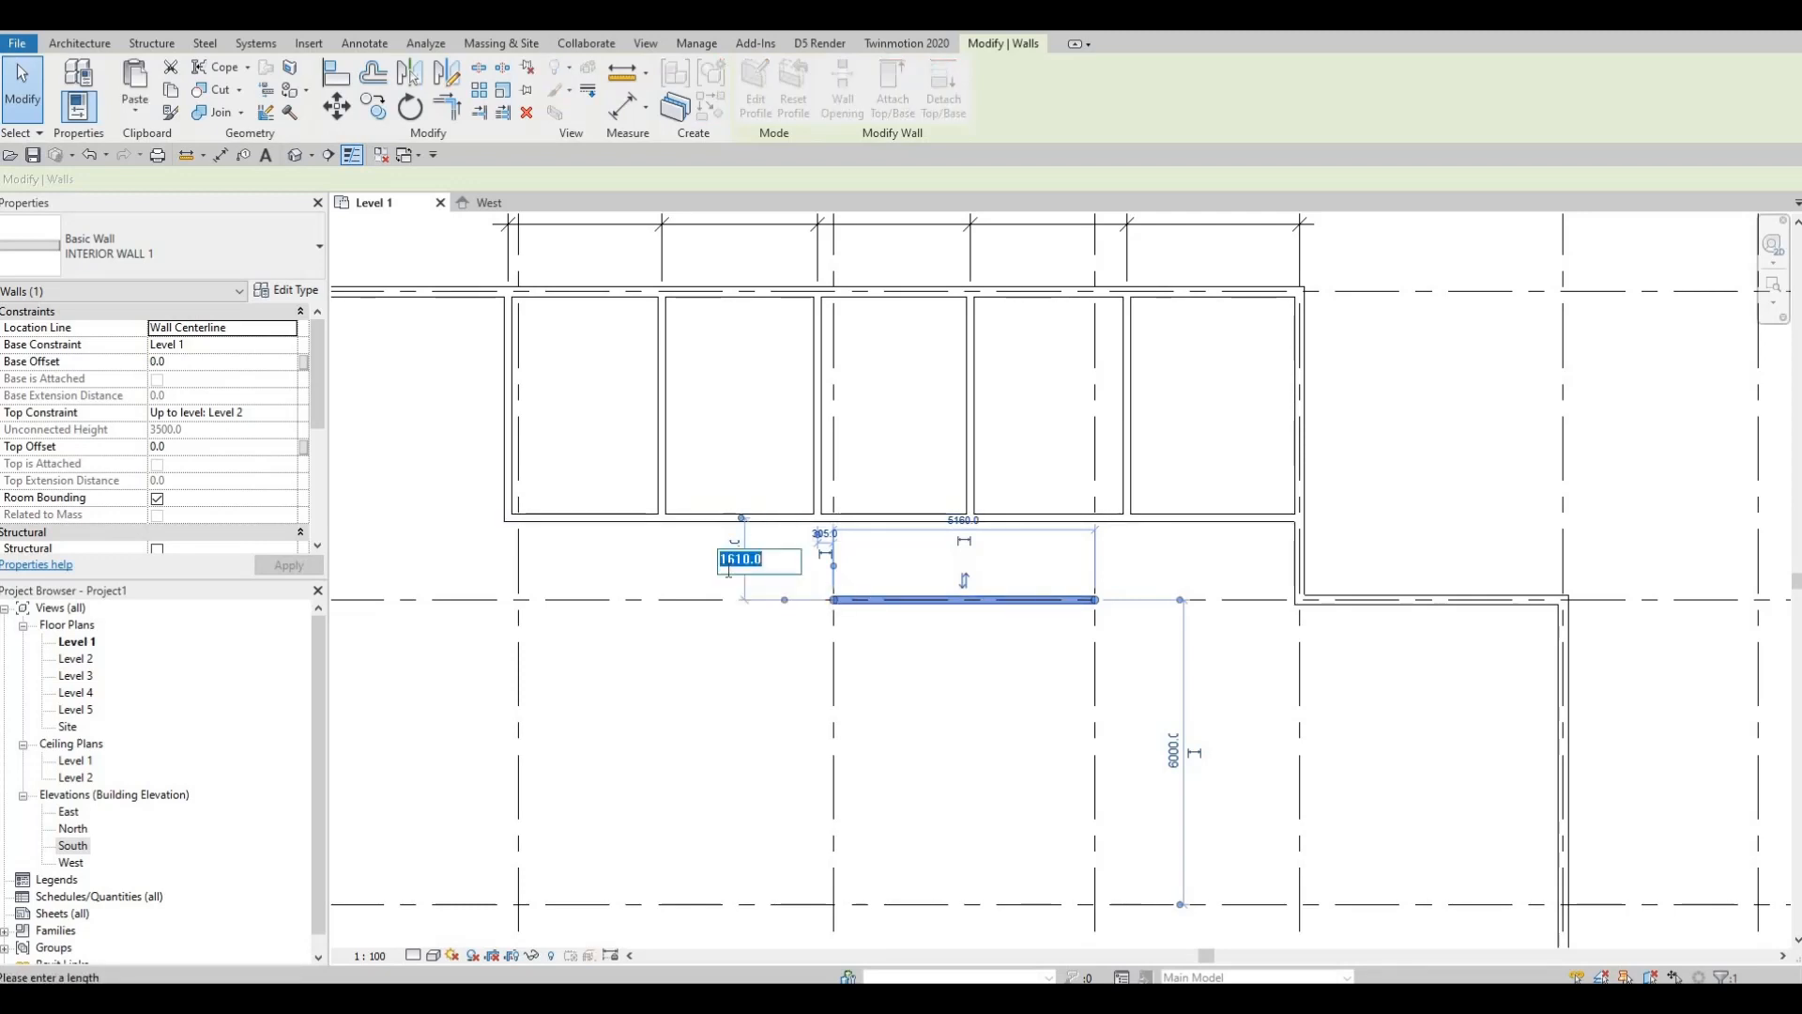
type("2400")
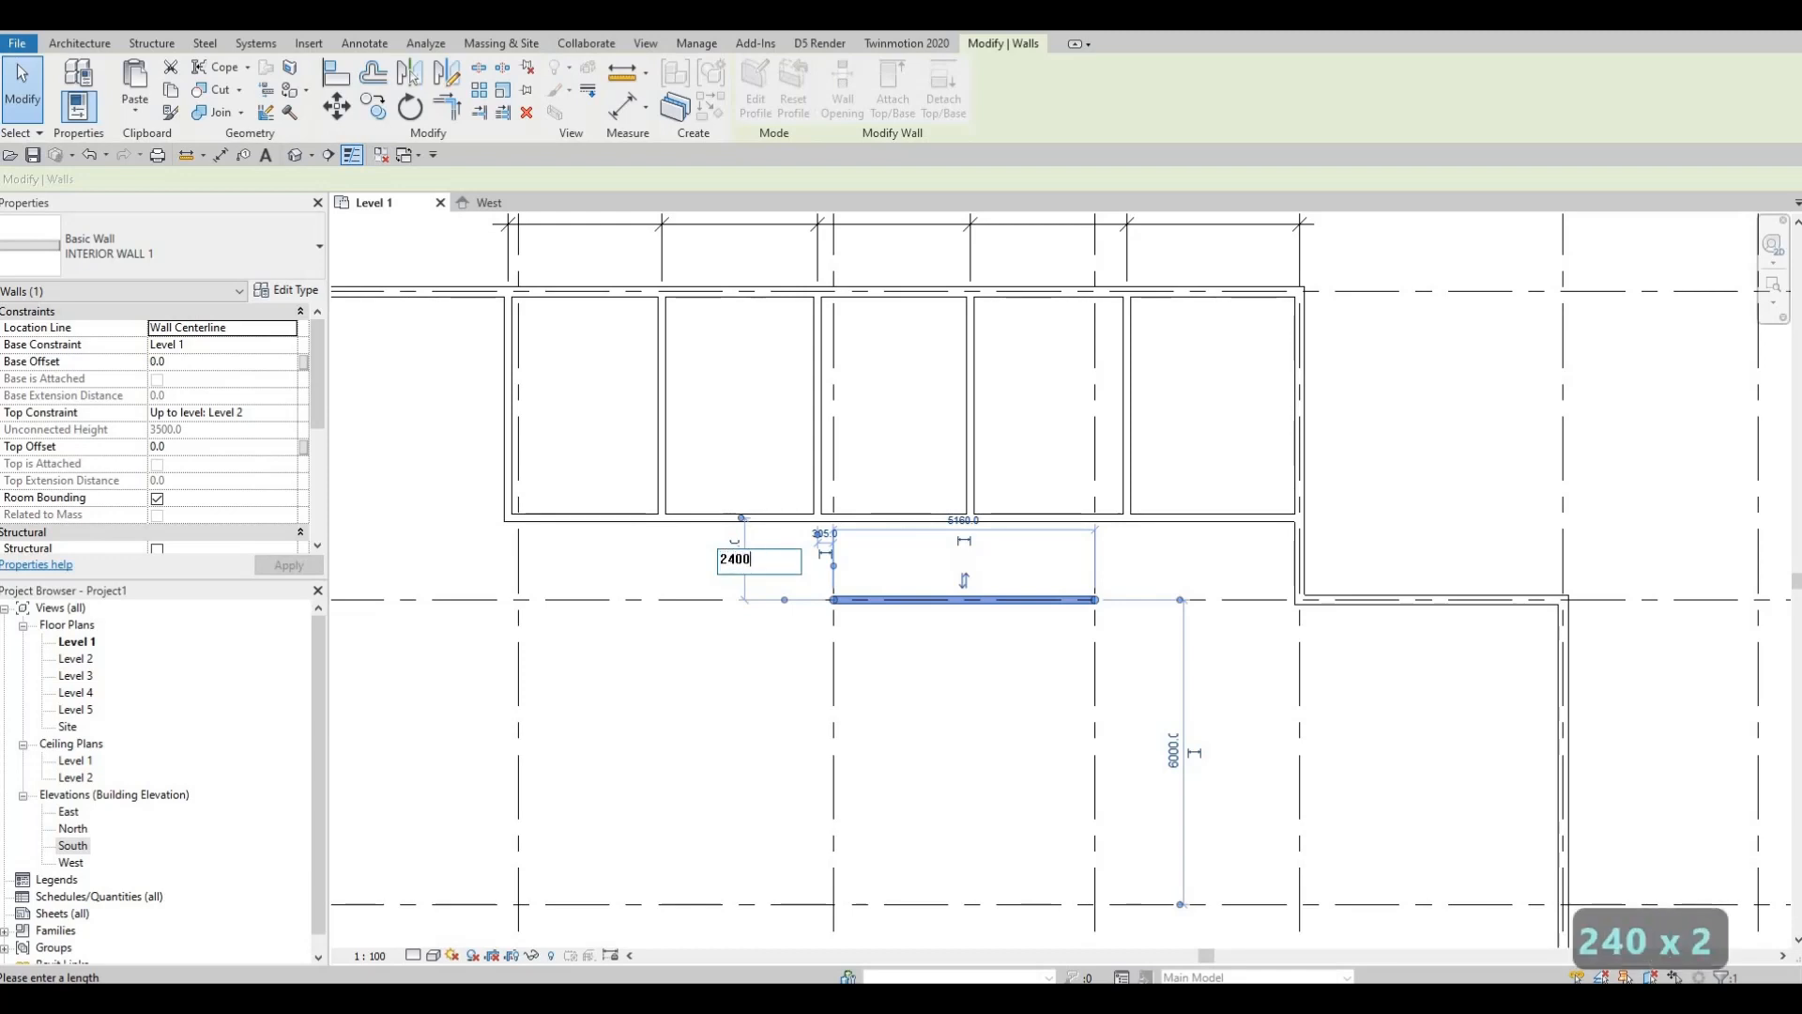
key("Return")
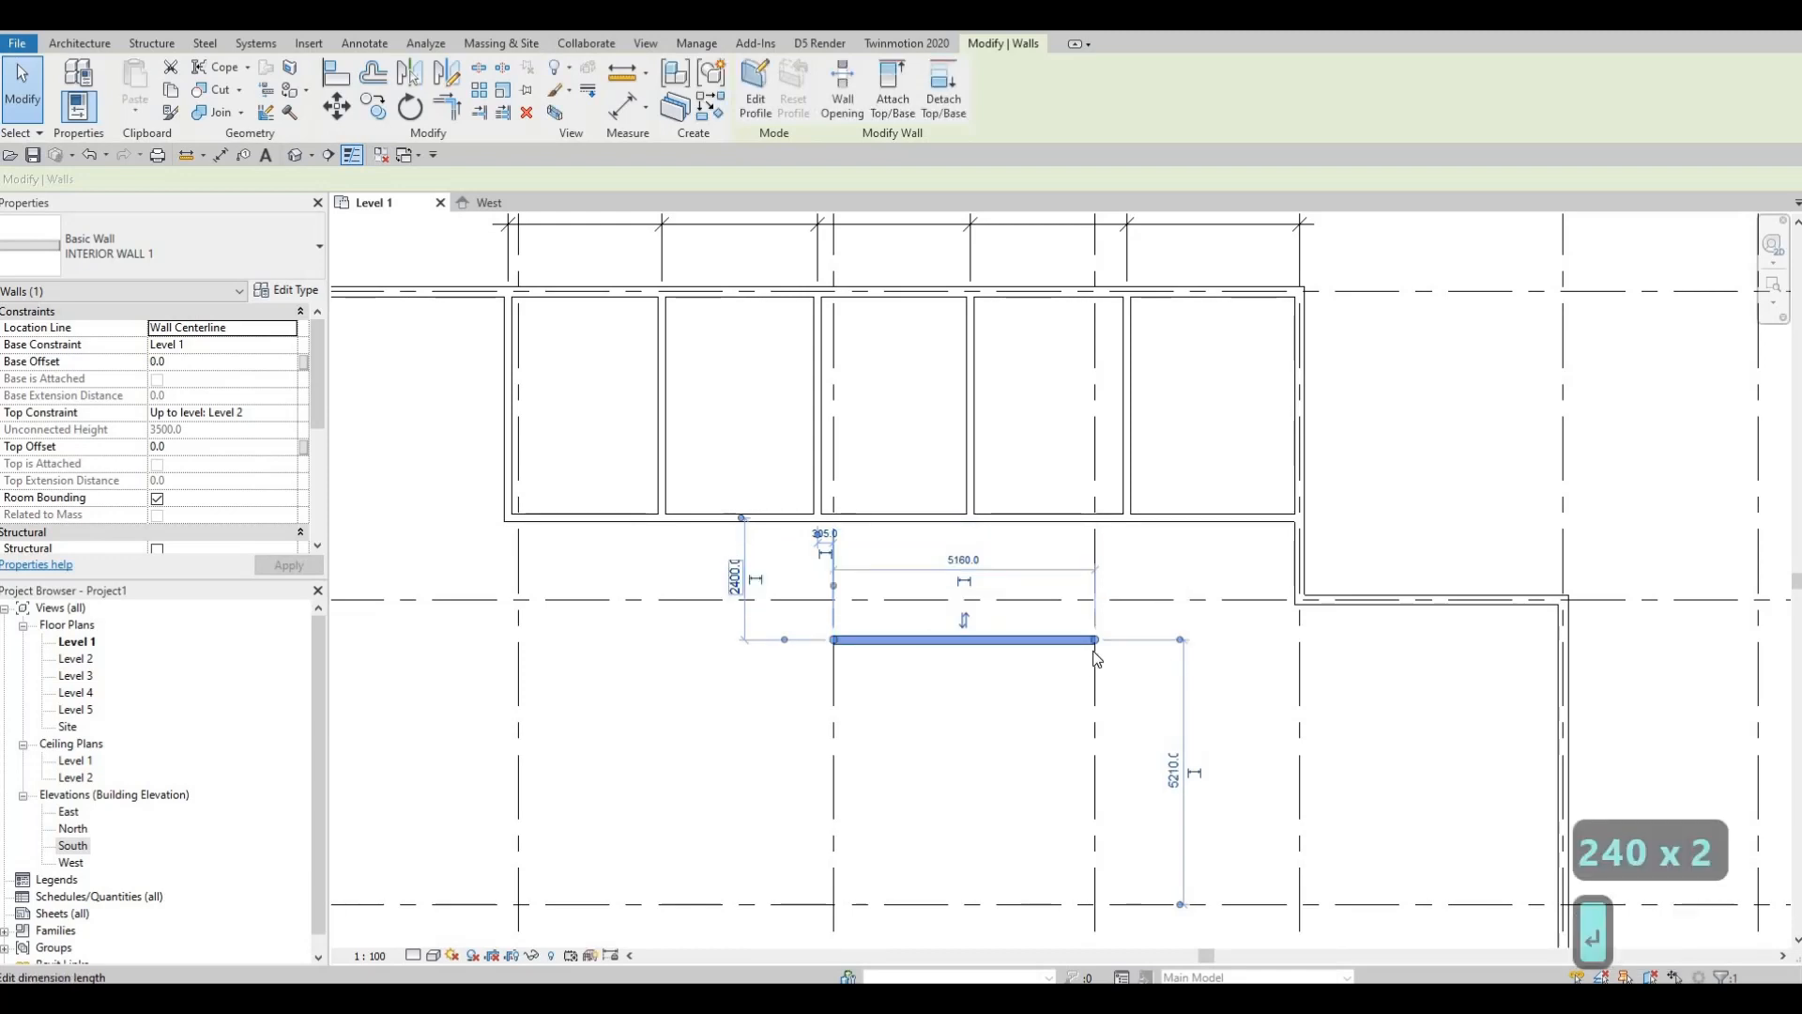
scroll(1017, 612, "down", 2)
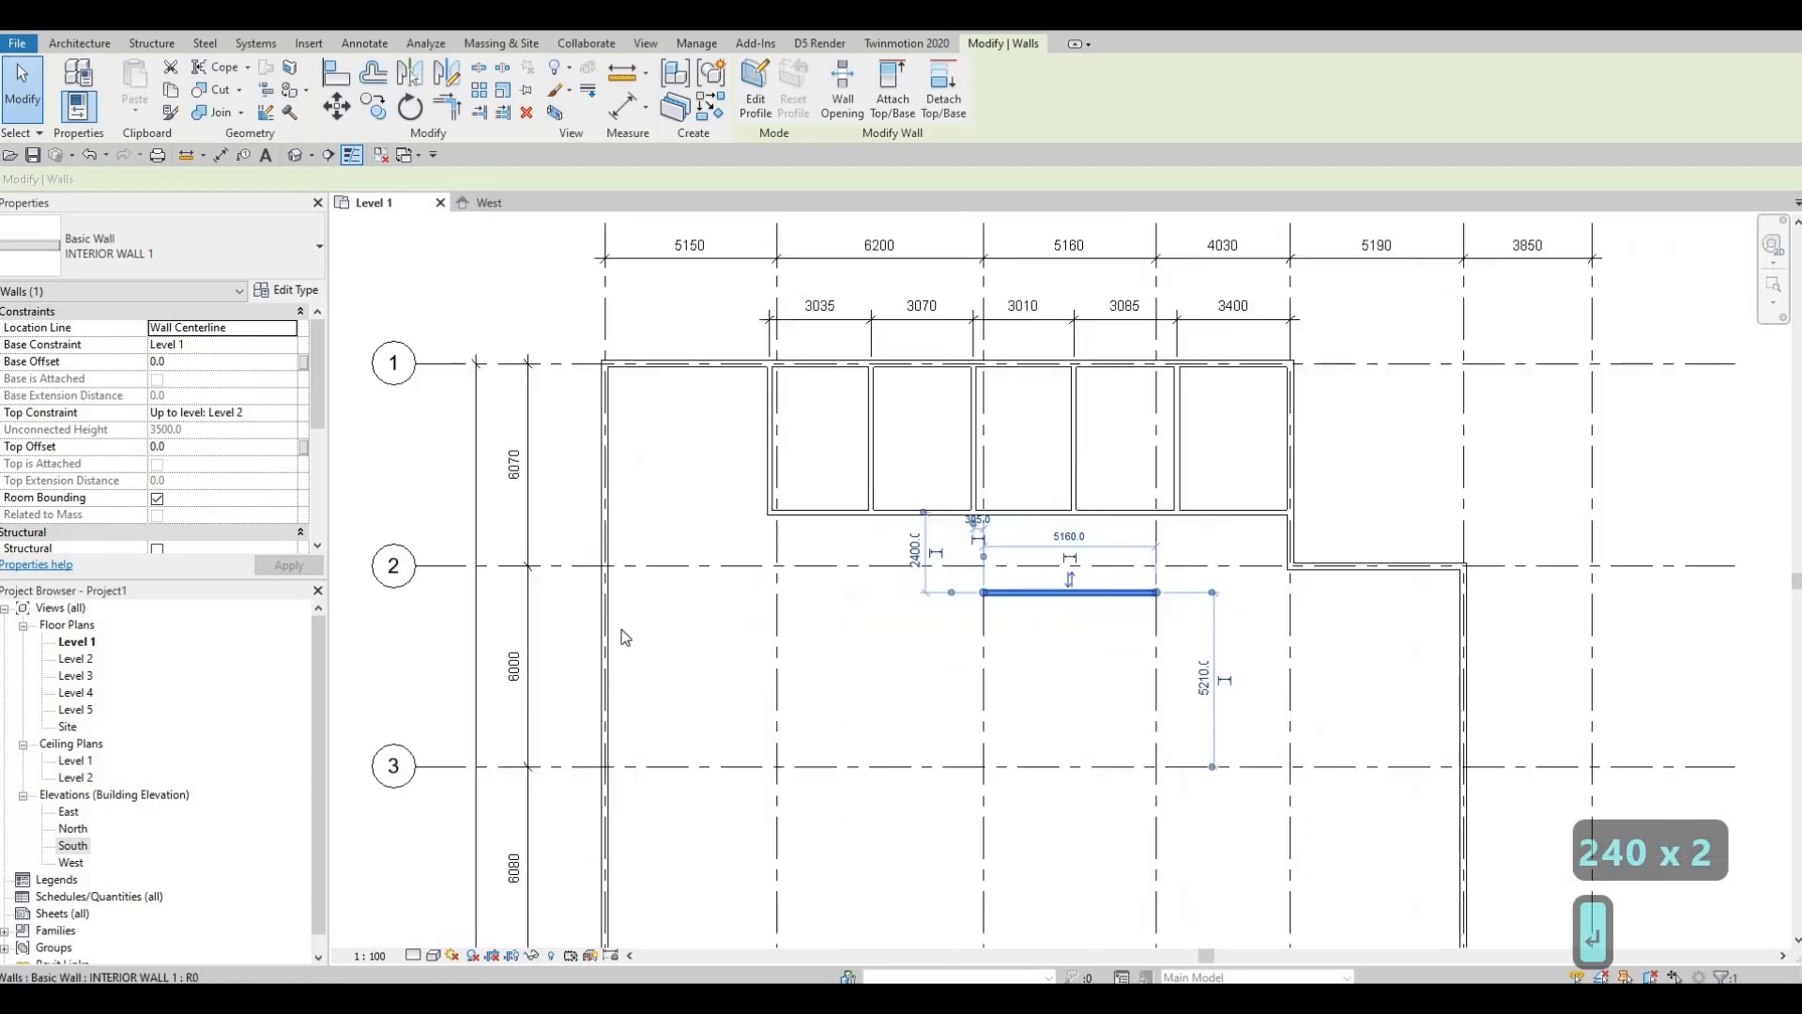
key("Escape")
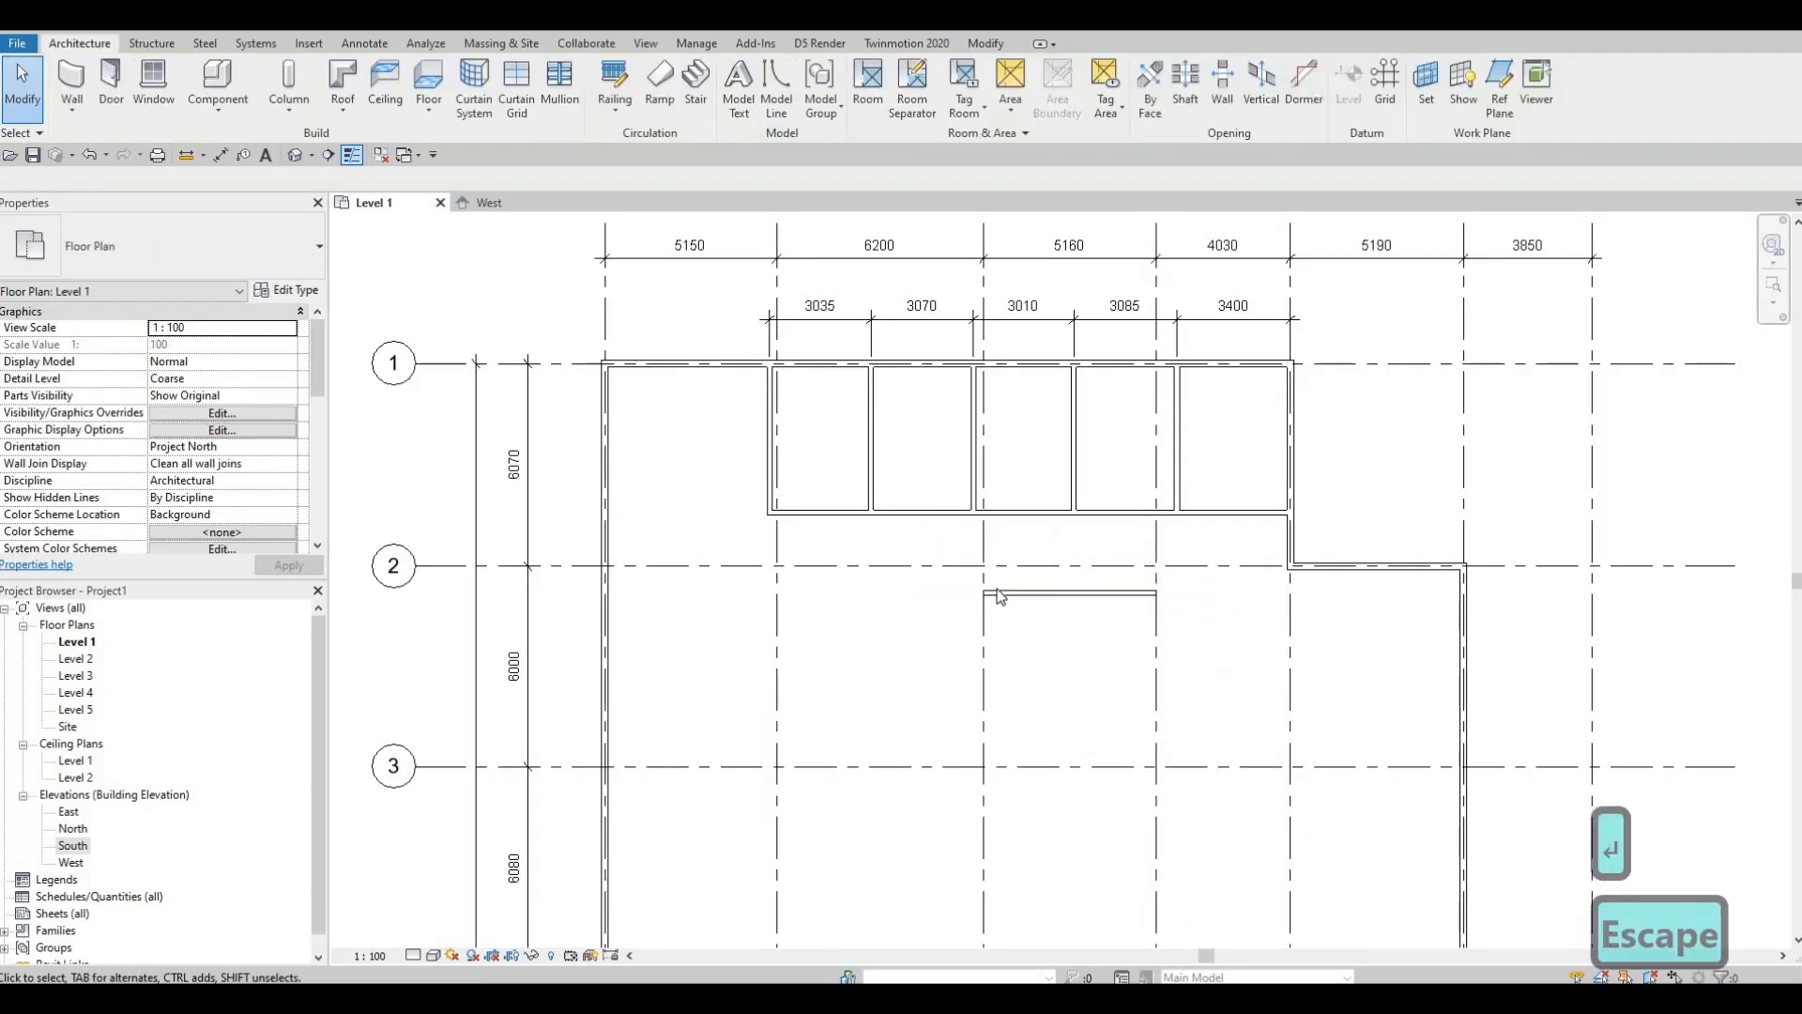
key("Escape")
Step: Reselect the C–D wall and start Create Similar for another matching wall
left_click(1002, 594)
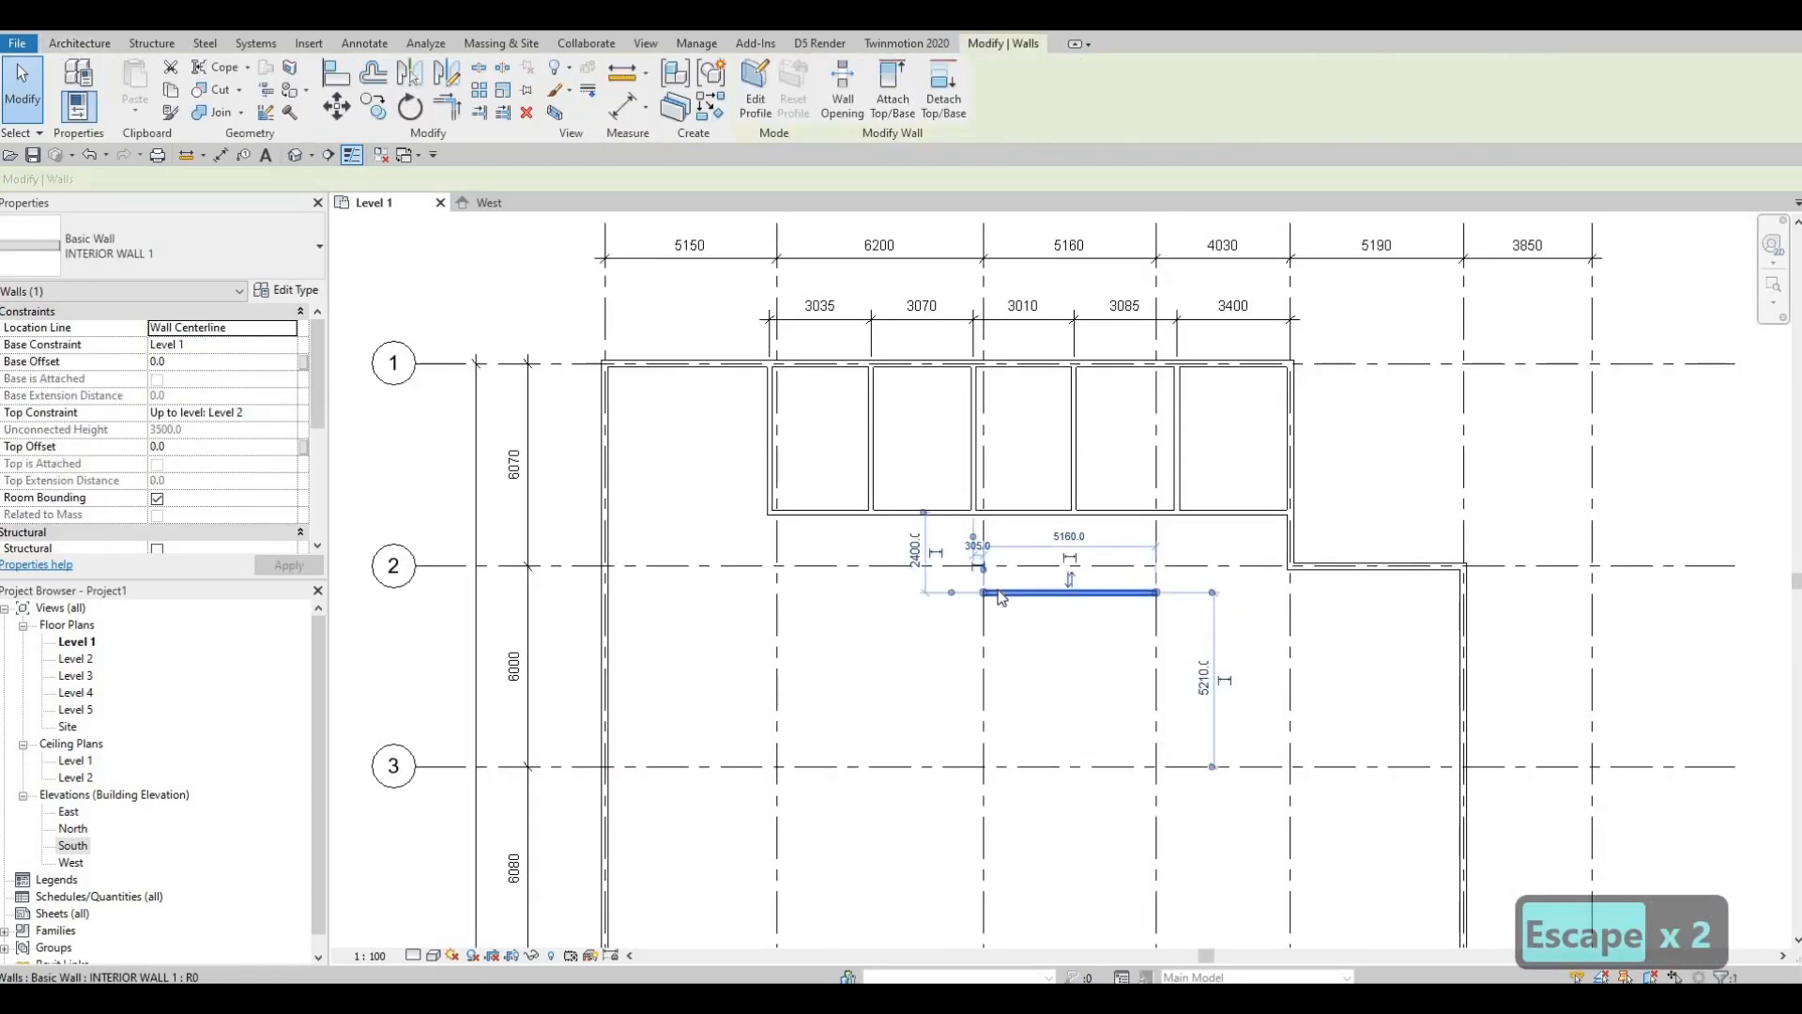
key("c")
key("s")
scroll(1000, 602, "down", 2)
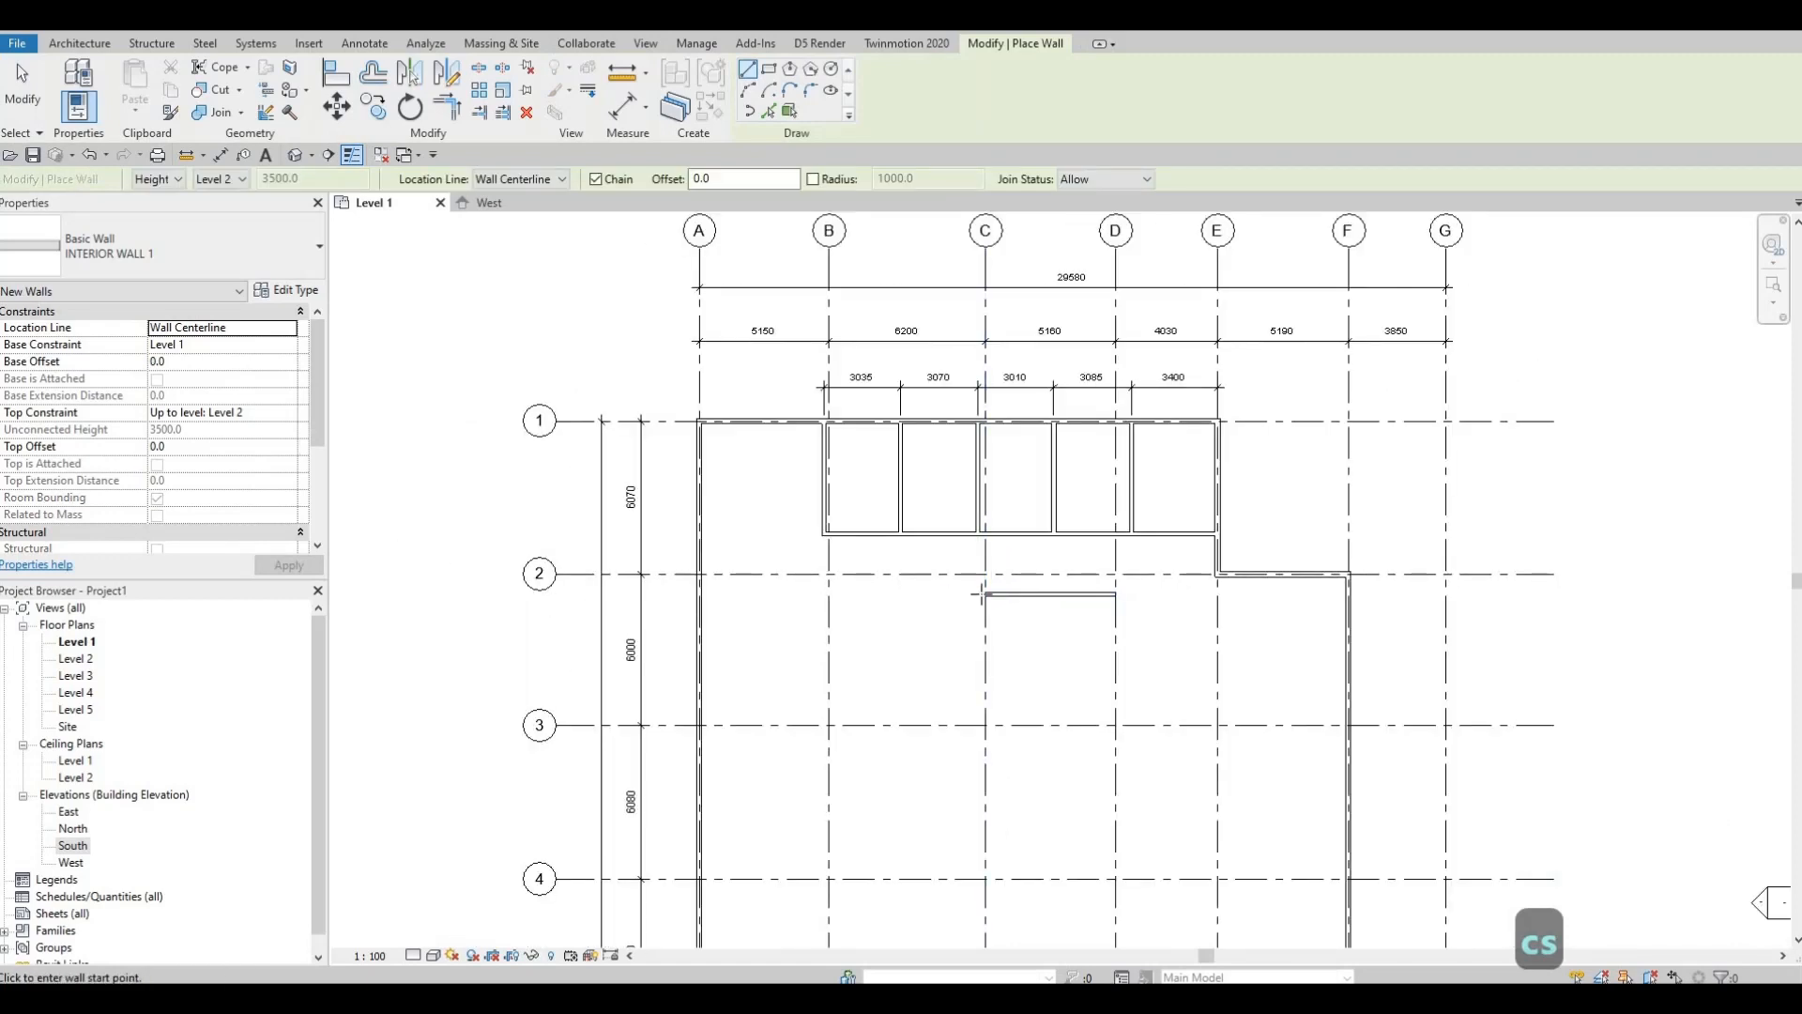
Step: Draw an interior wall of about 18300 mm down grid C, from the short wall's left end to just past grid 5
left_click(986, 594)
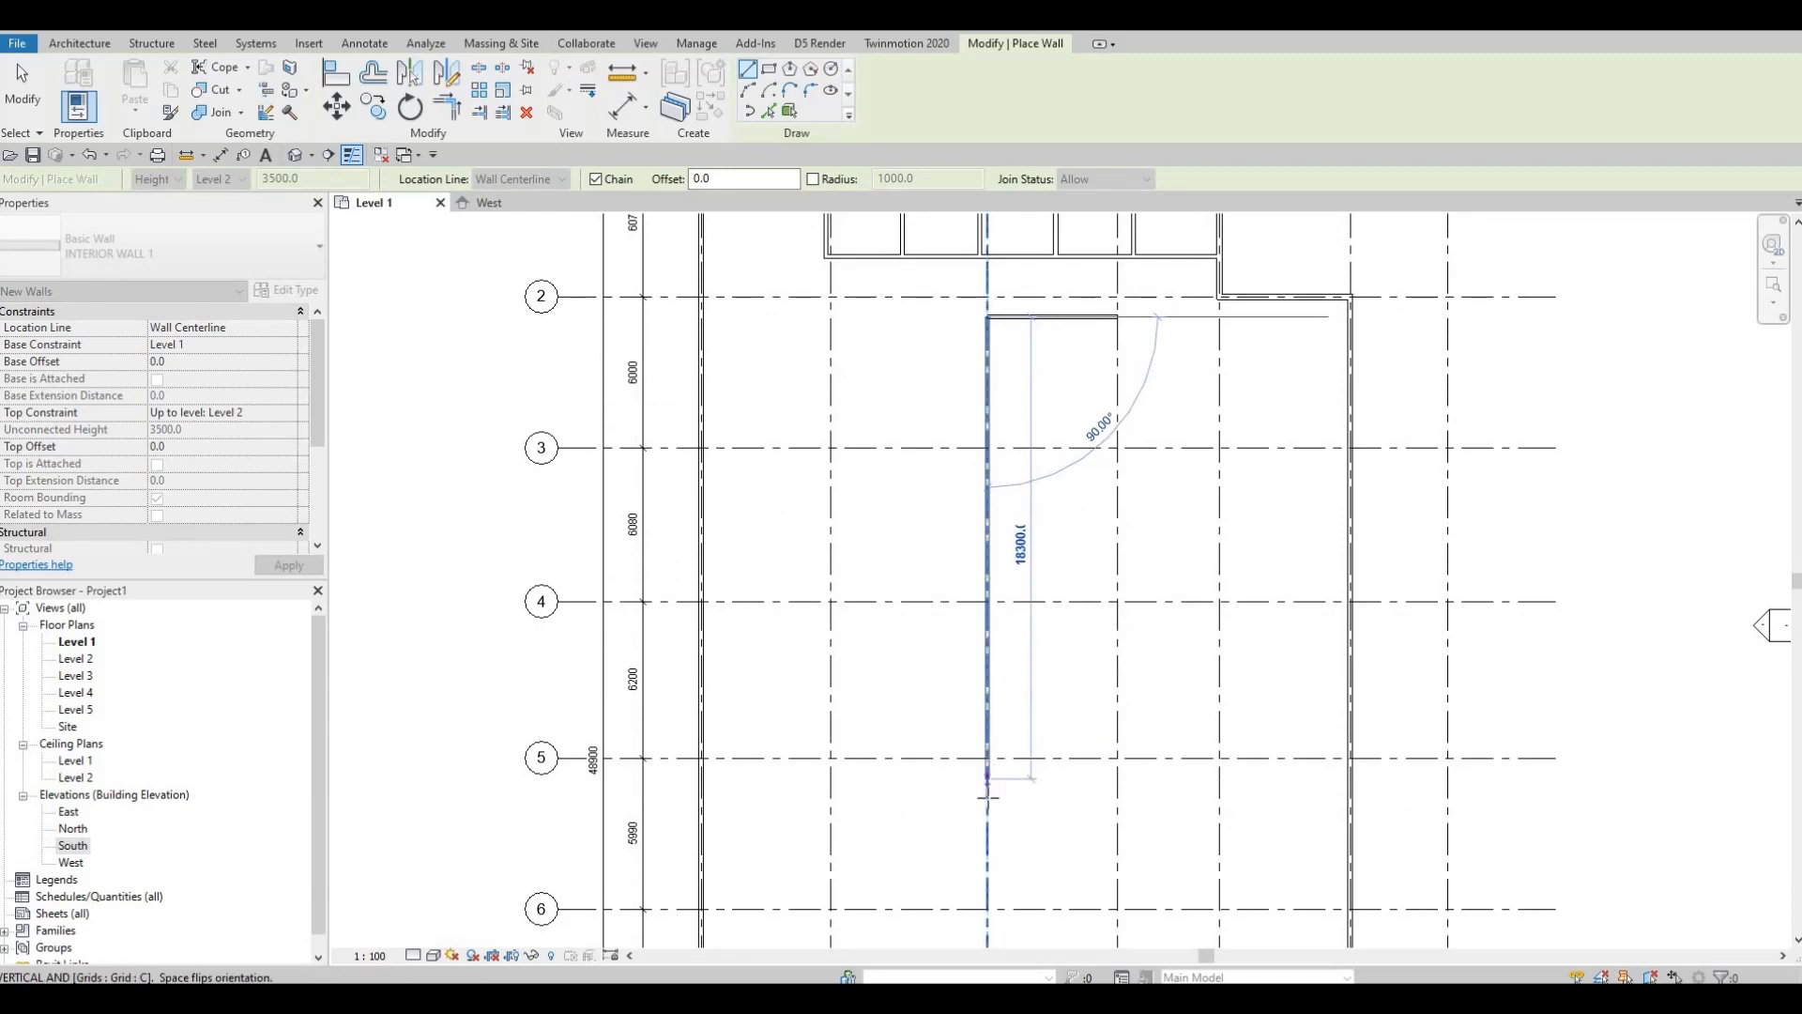
left_click(1023, 798)
key("Escape")
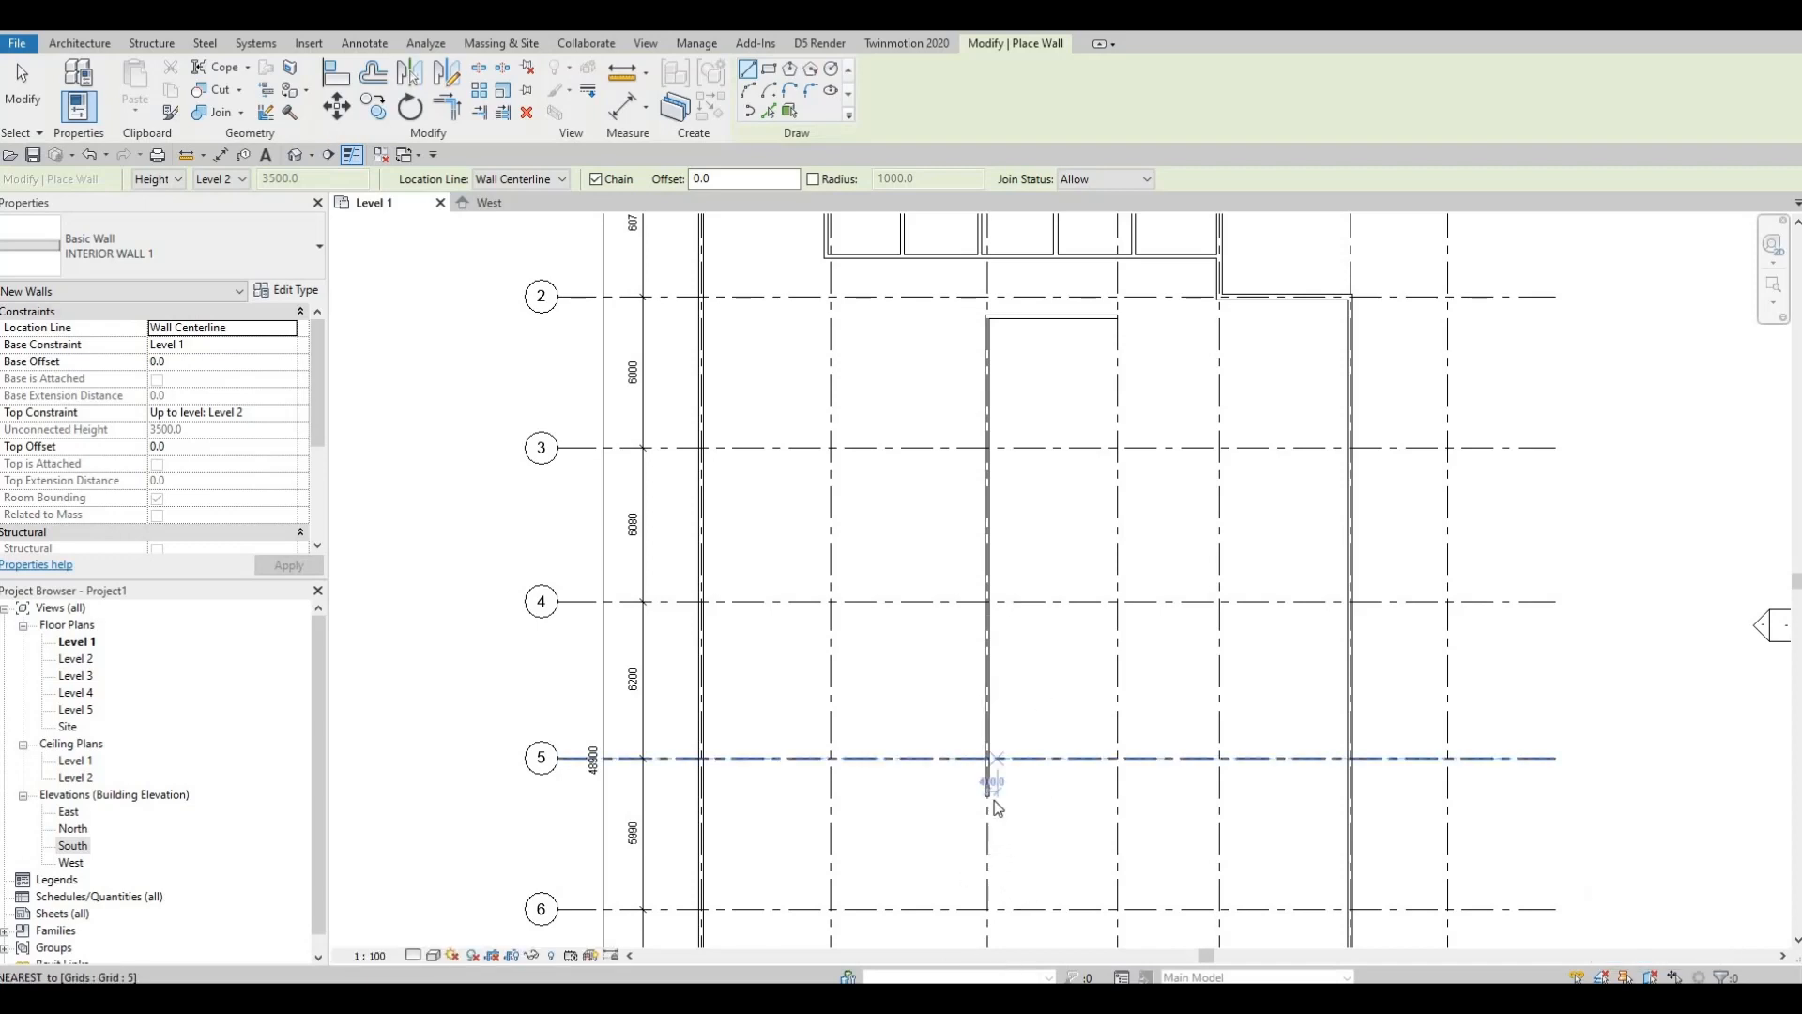
key("Escape")
middle_click_drag(1014, 632, 988, 680)
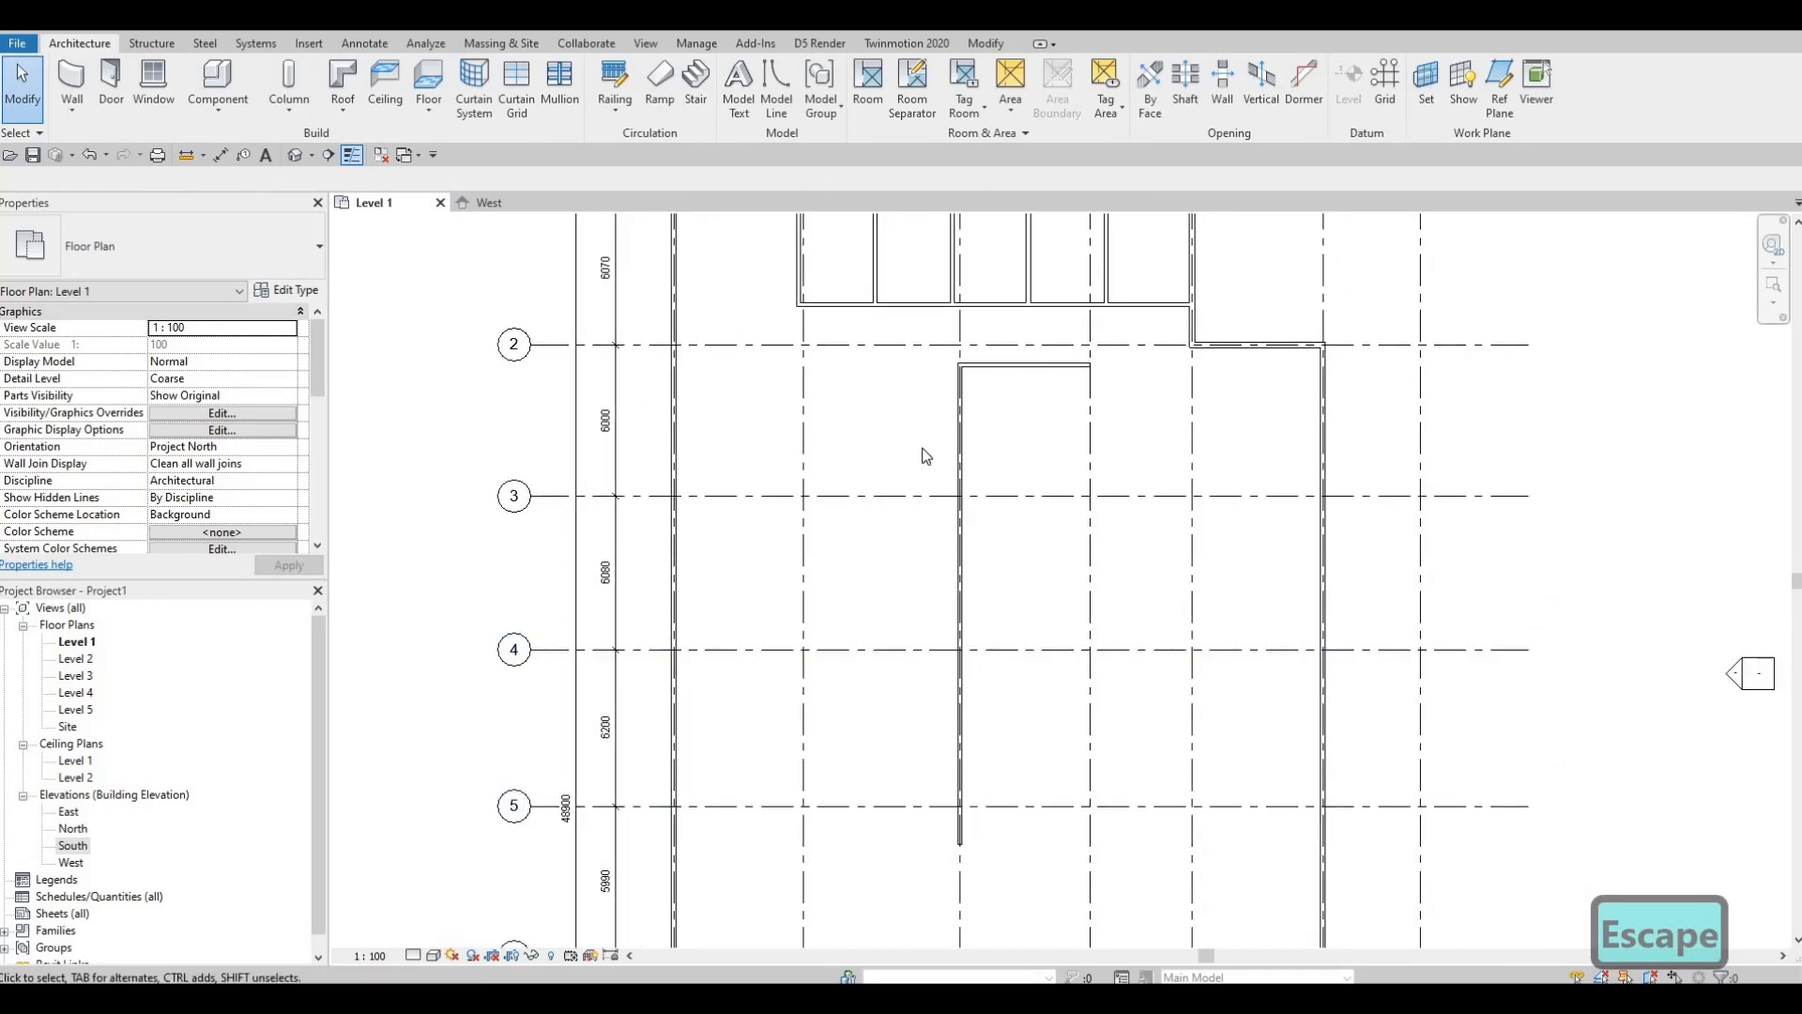
key("Escape")
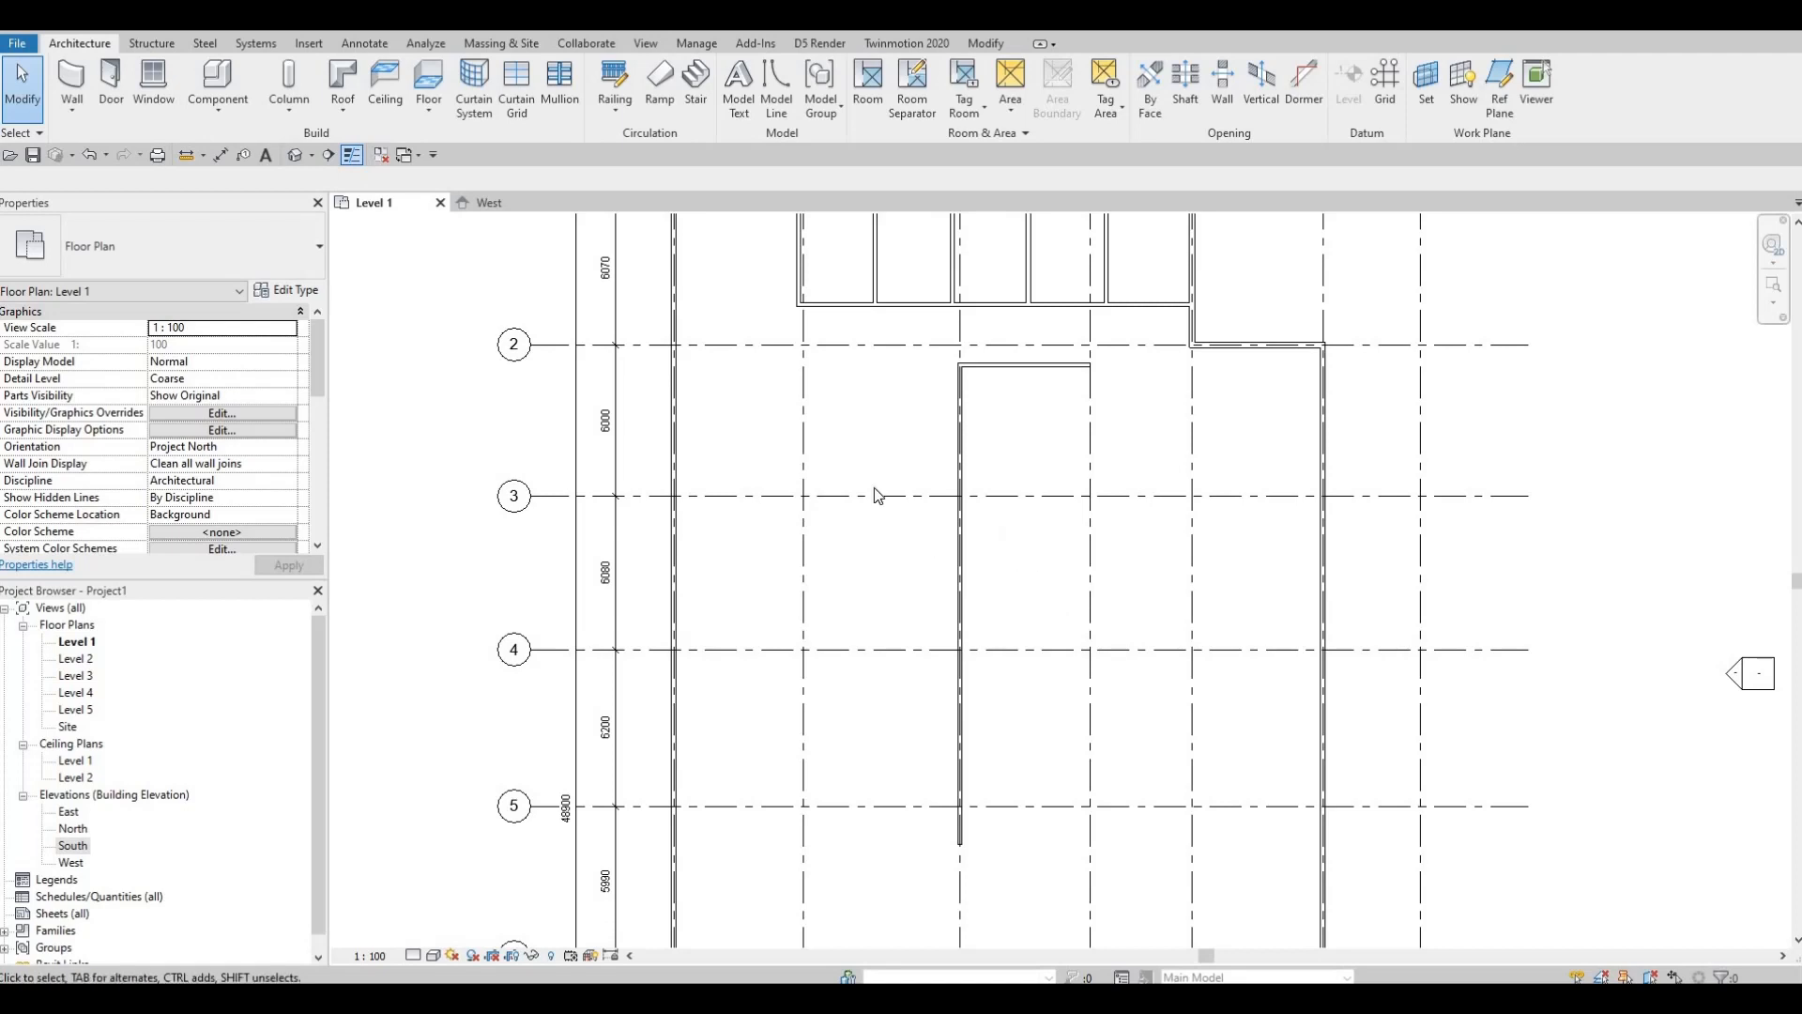
scroll(1044, 414, "down", 2)
scroll(1043, 415, "up", 3)
middle_click_drag(958, 467, 955, 552)
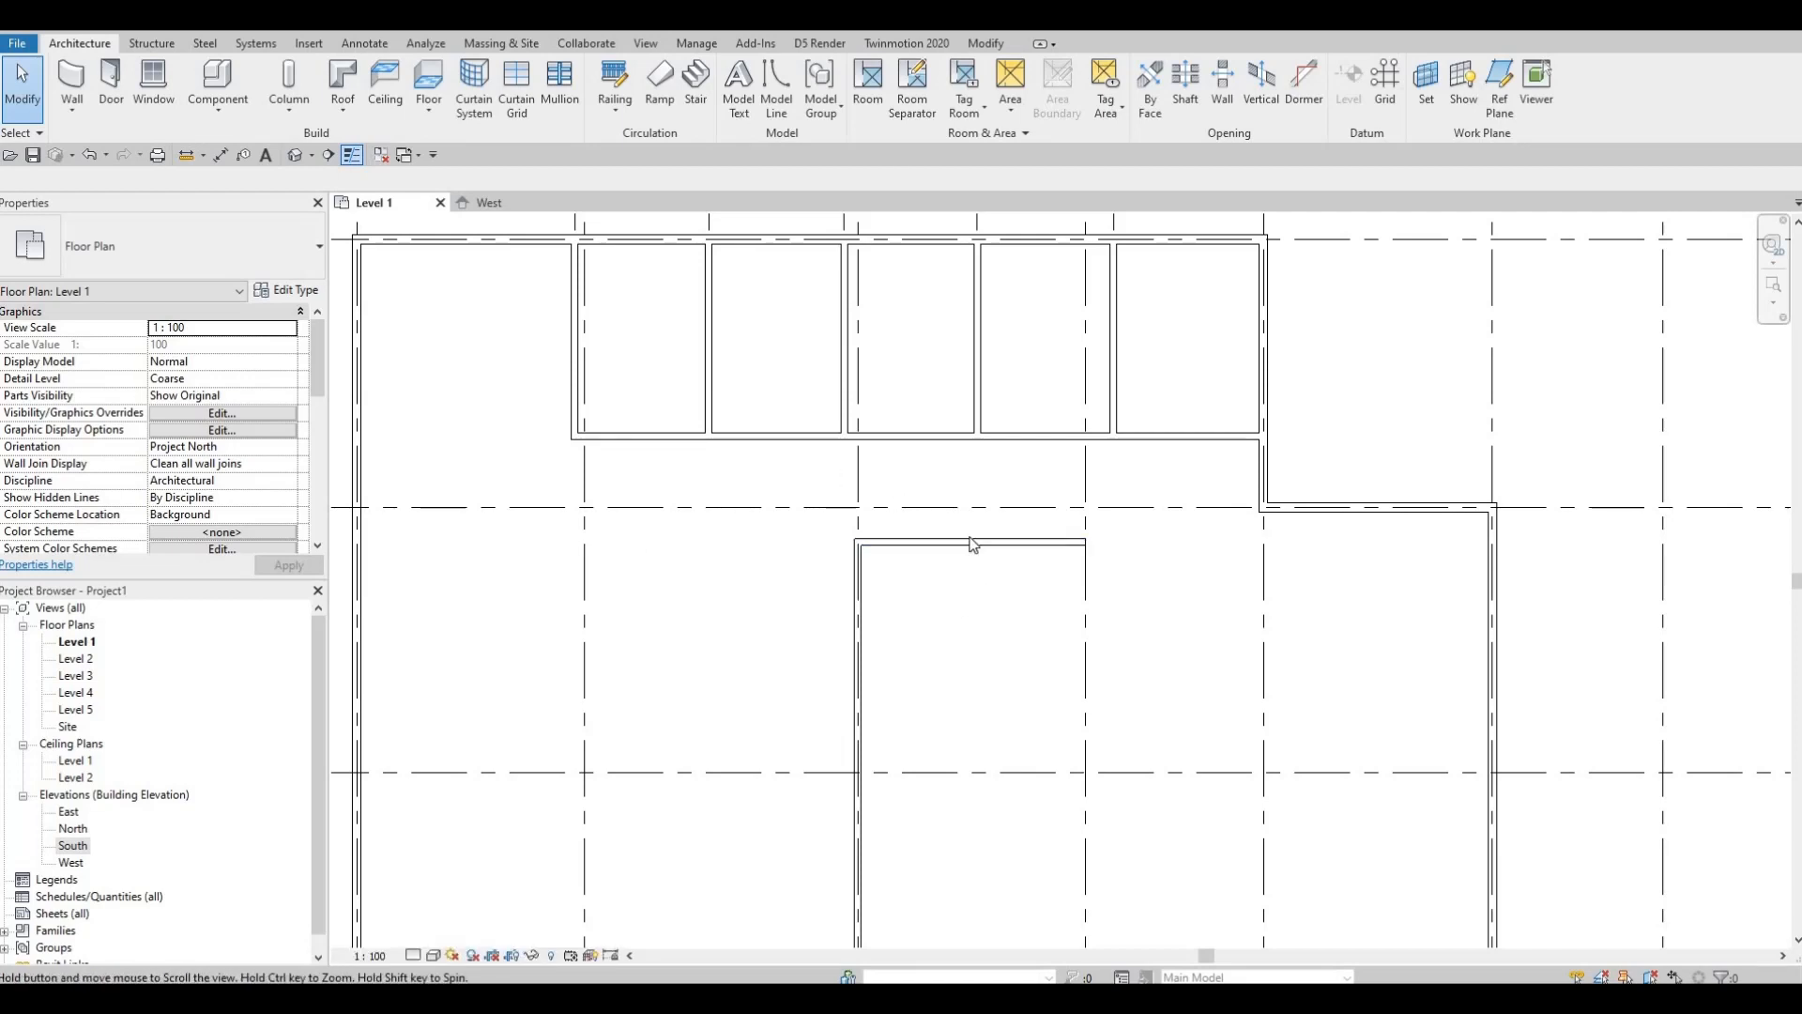
middle_click_drag(971, 545, 946, 491)
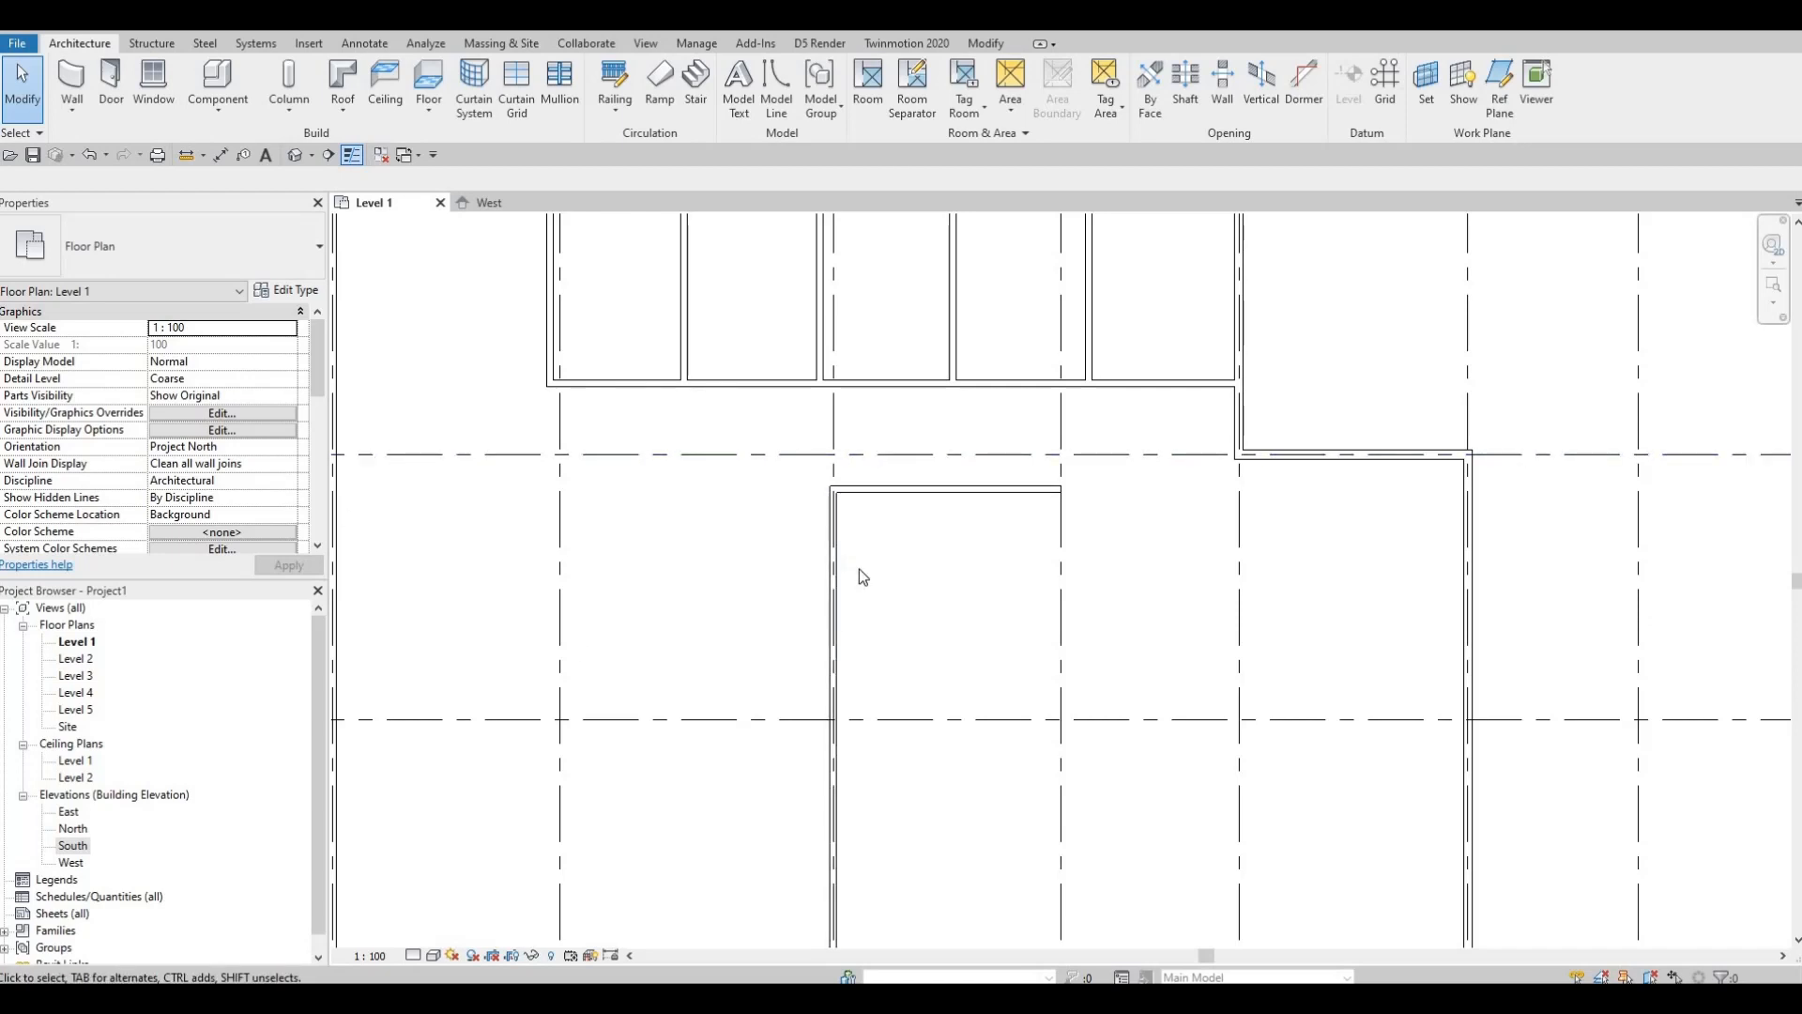
middle_click_drag(926, 645, 952, 491)
scroll(952, 491, "up", 2)
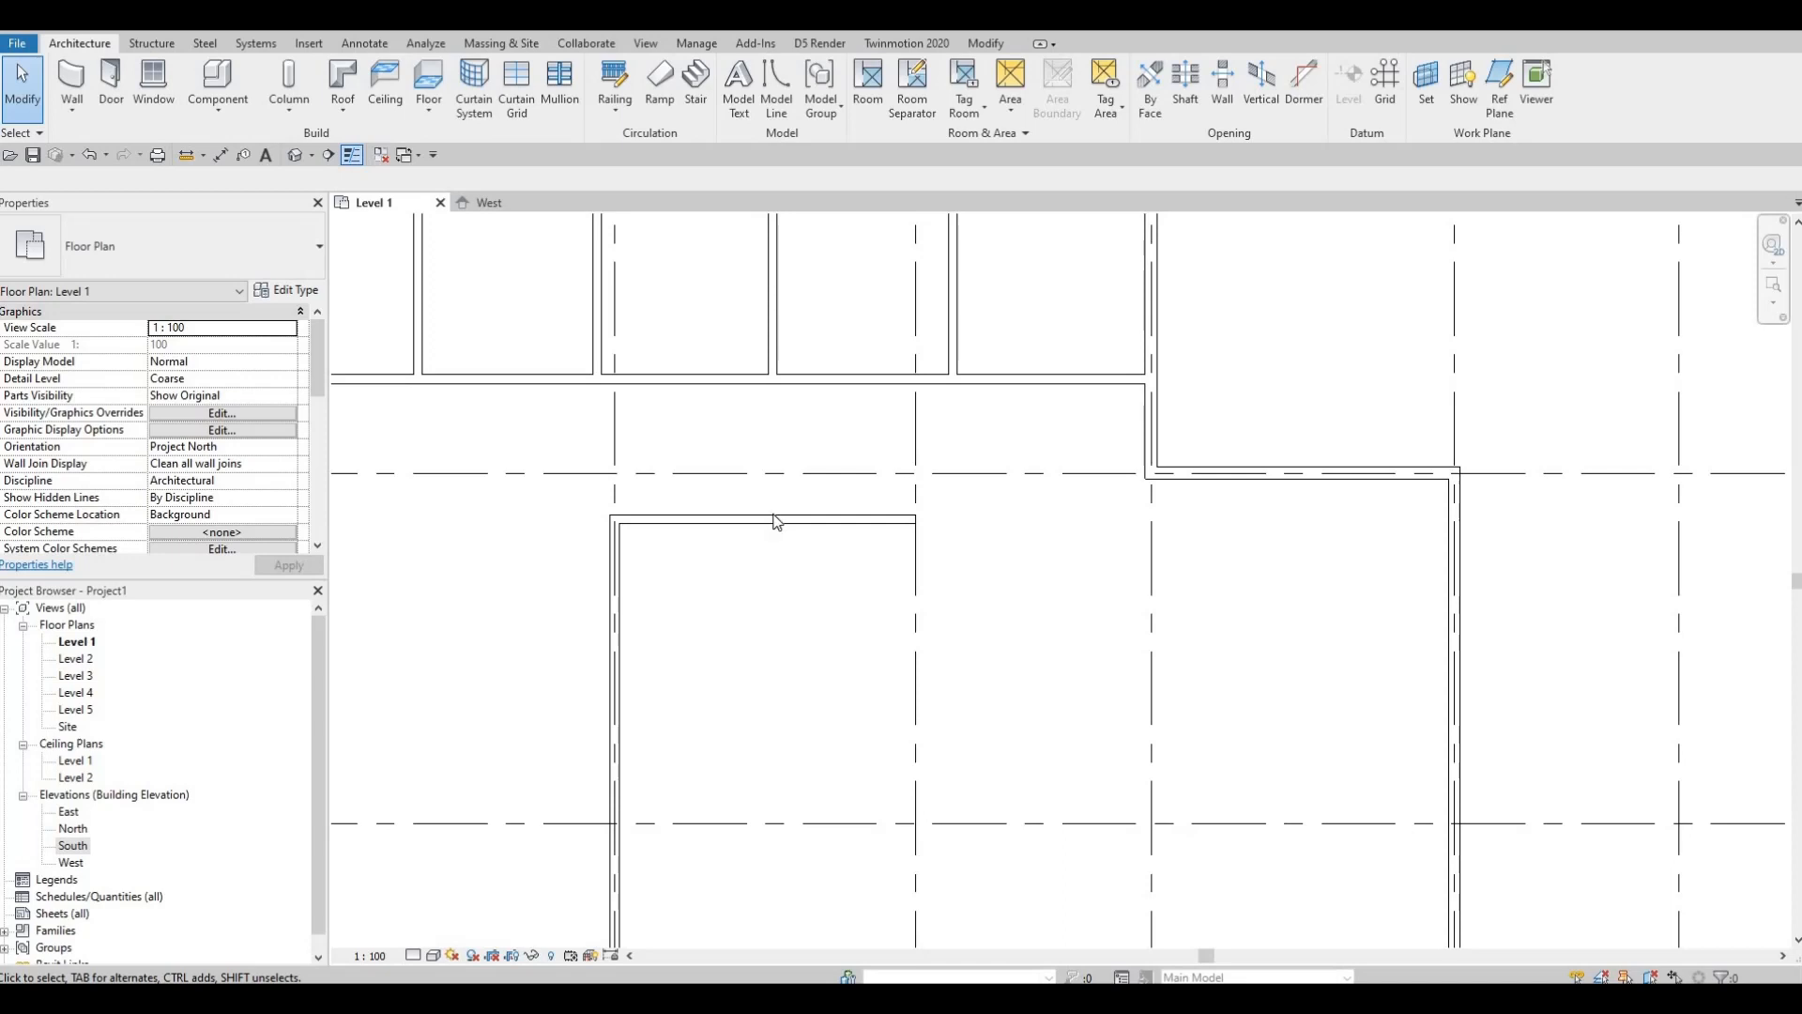
key("Escape")
Step: Change the horizontal interior wall's temporary dimension from 5160 to 6360
left_click(869, 517)
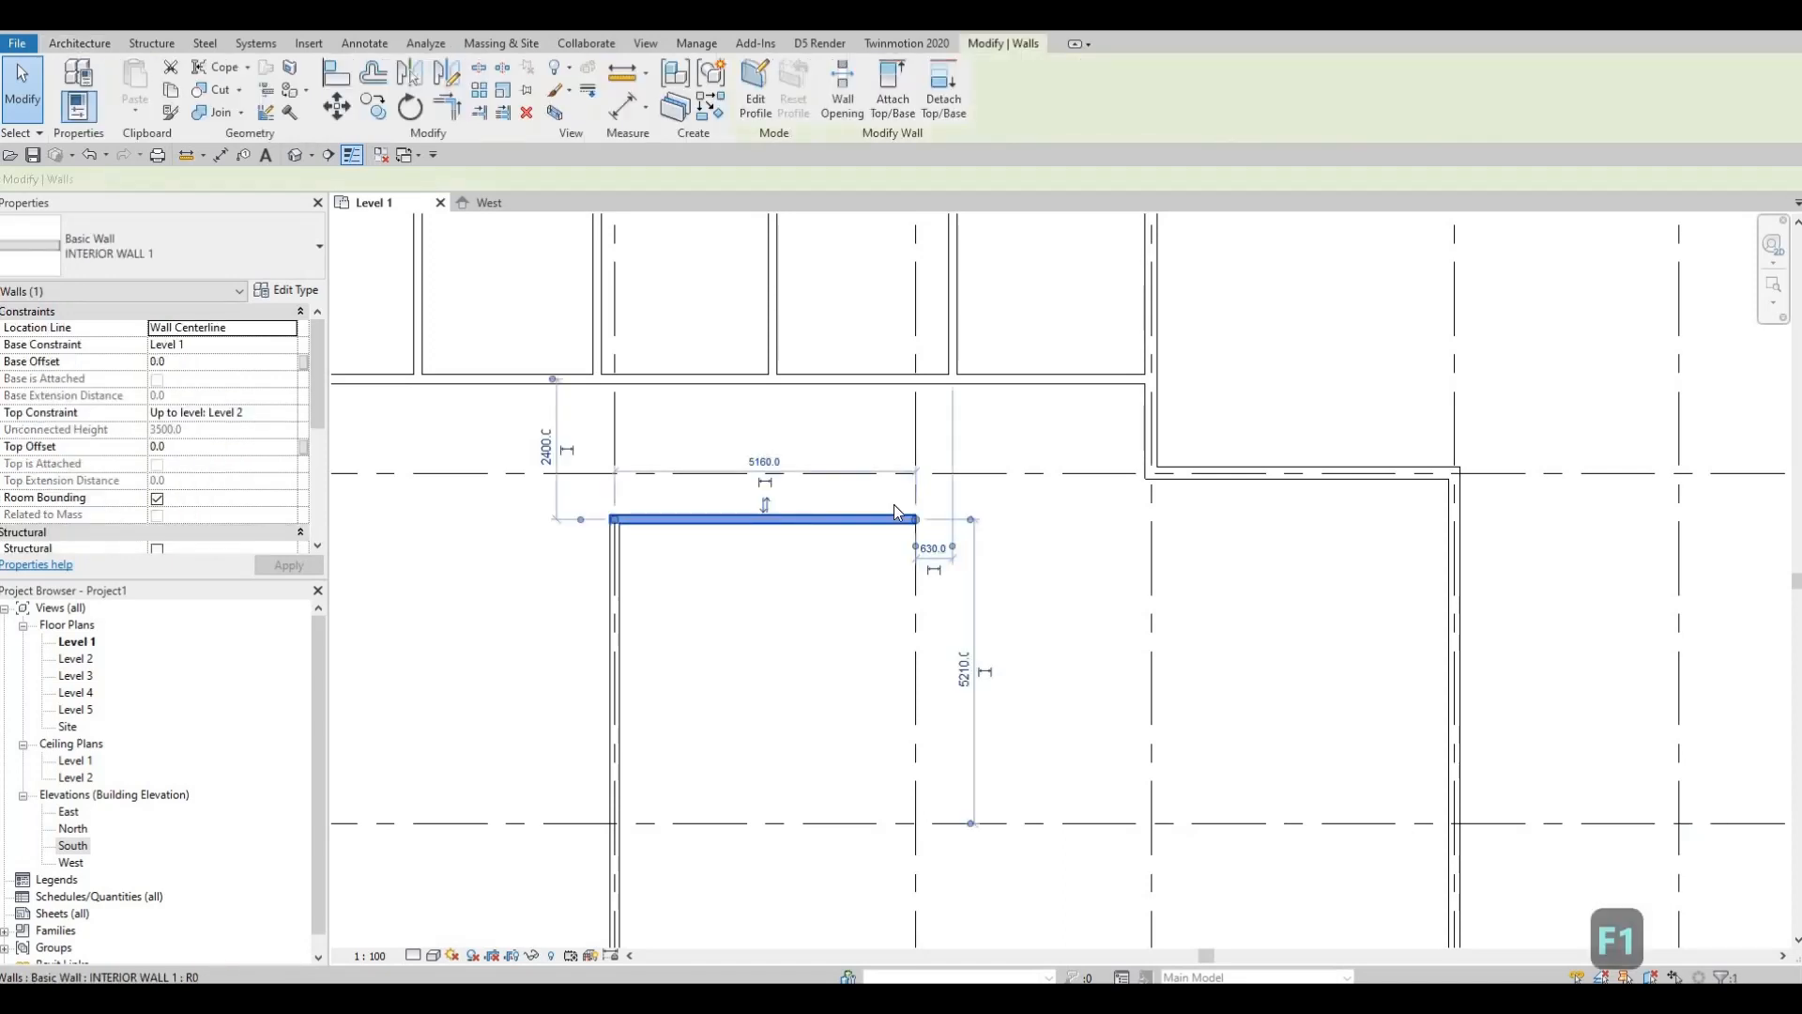
scroll(894, 504, "up", 2)
scroll(868, 571, "up", 2)
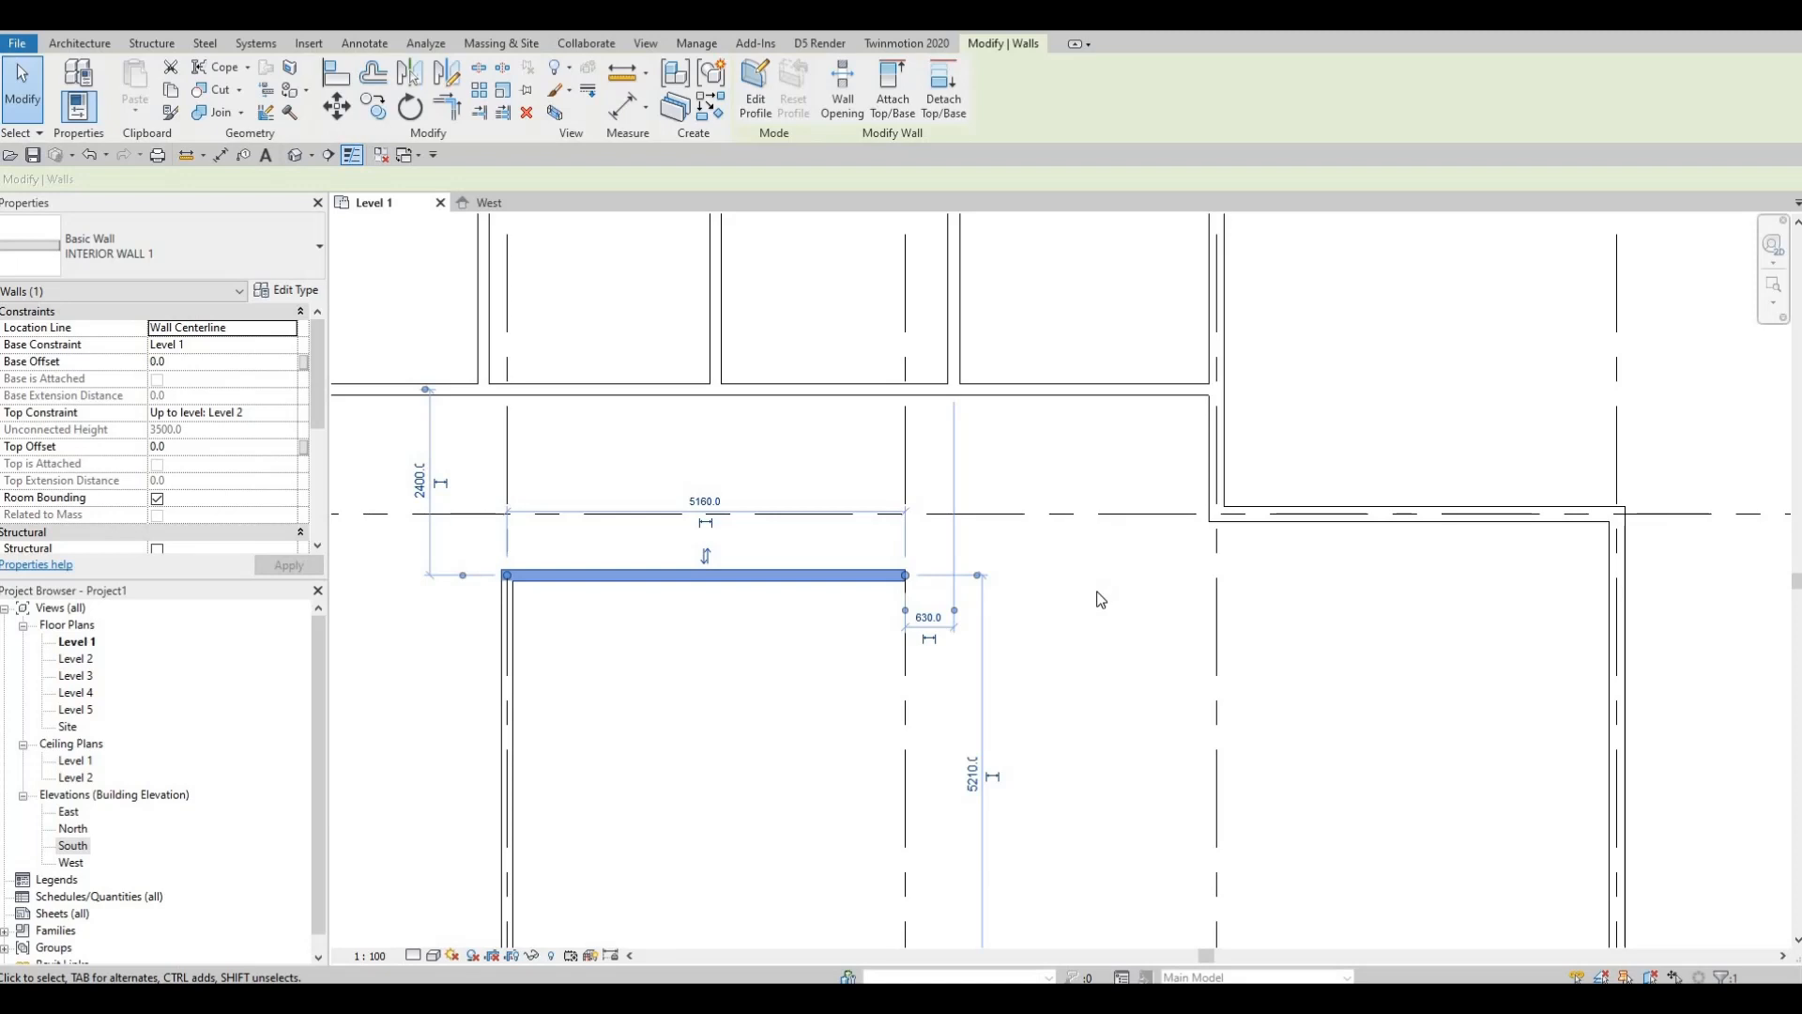
left_click(692, 507)
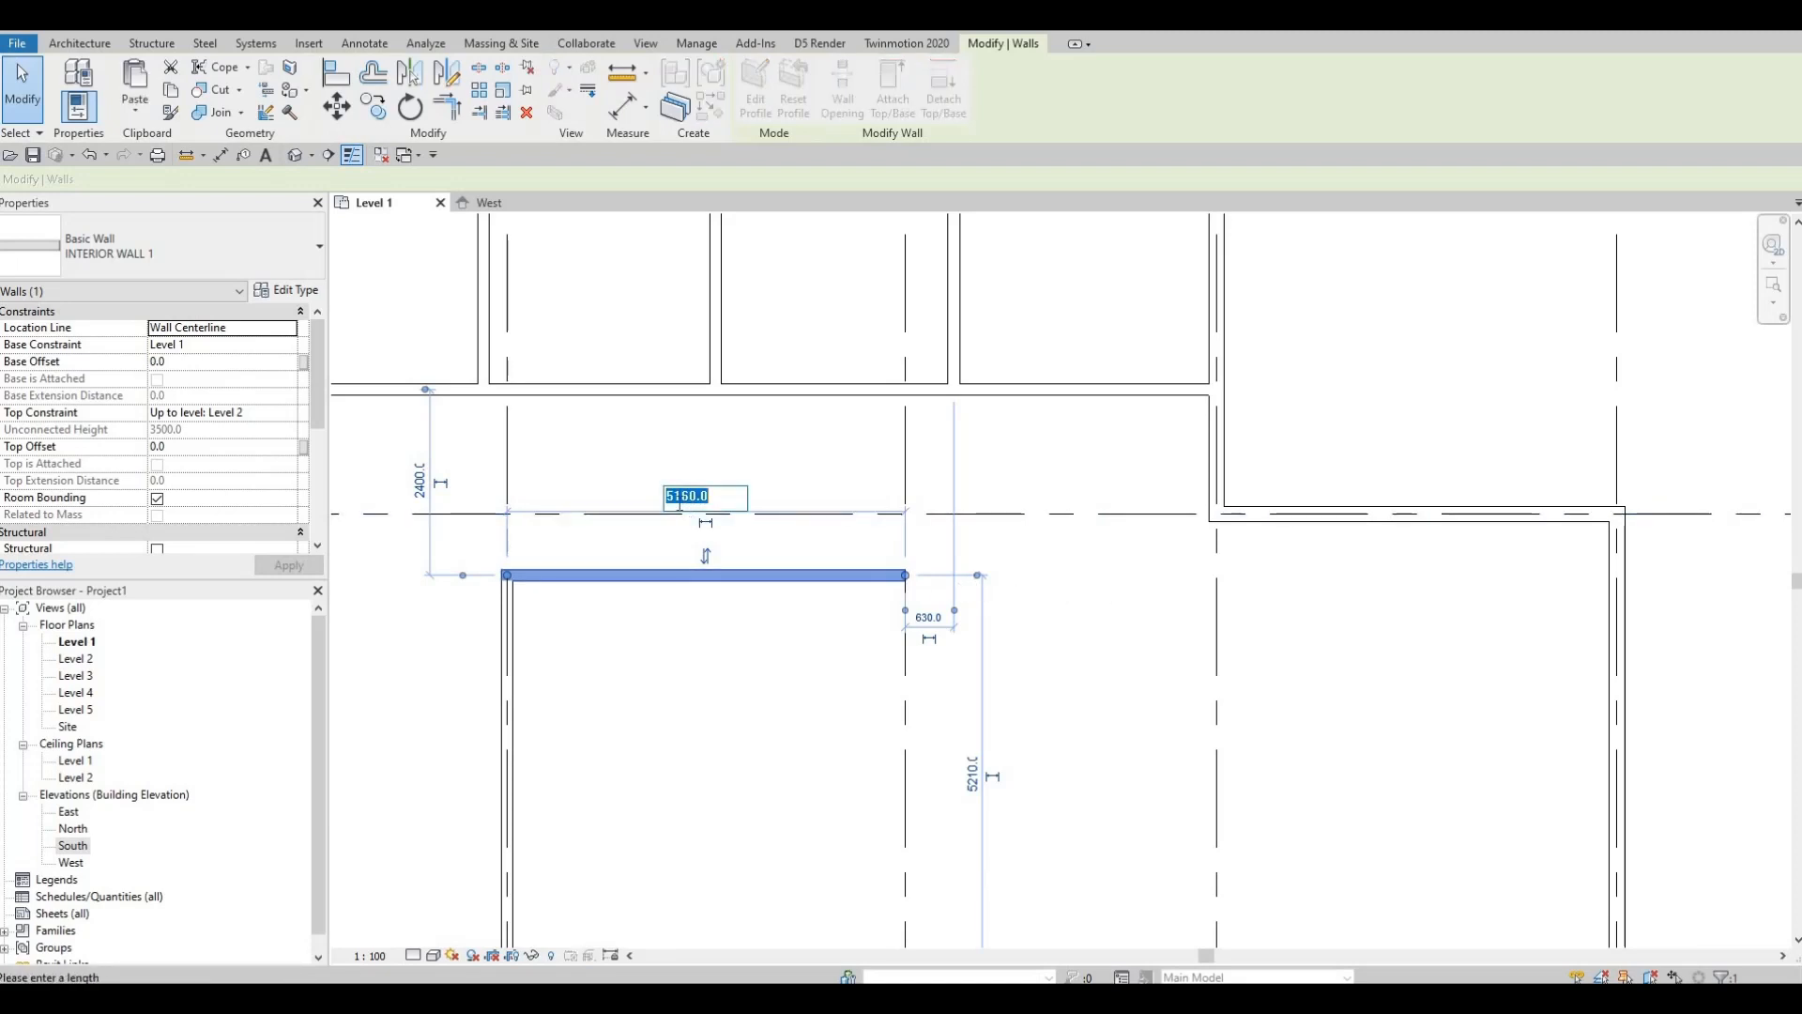
key("Left")
key("Right")
type("6")
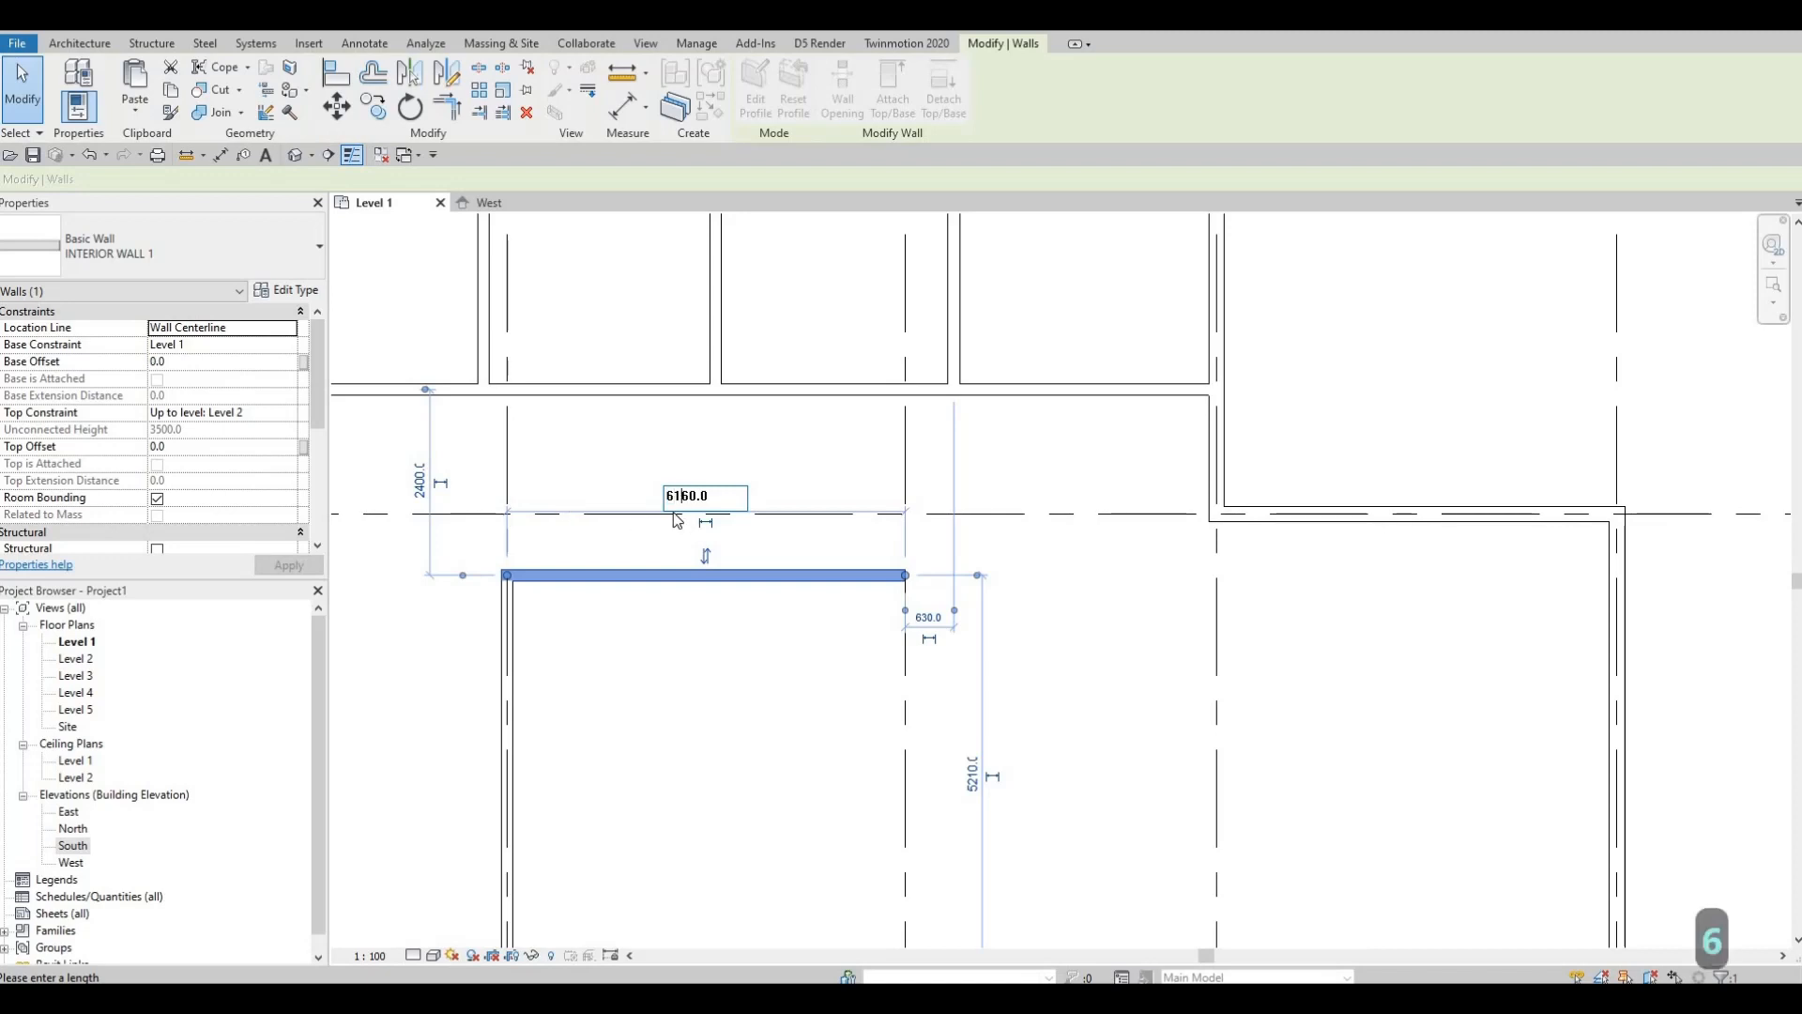
key("BackSpace")
type("3")
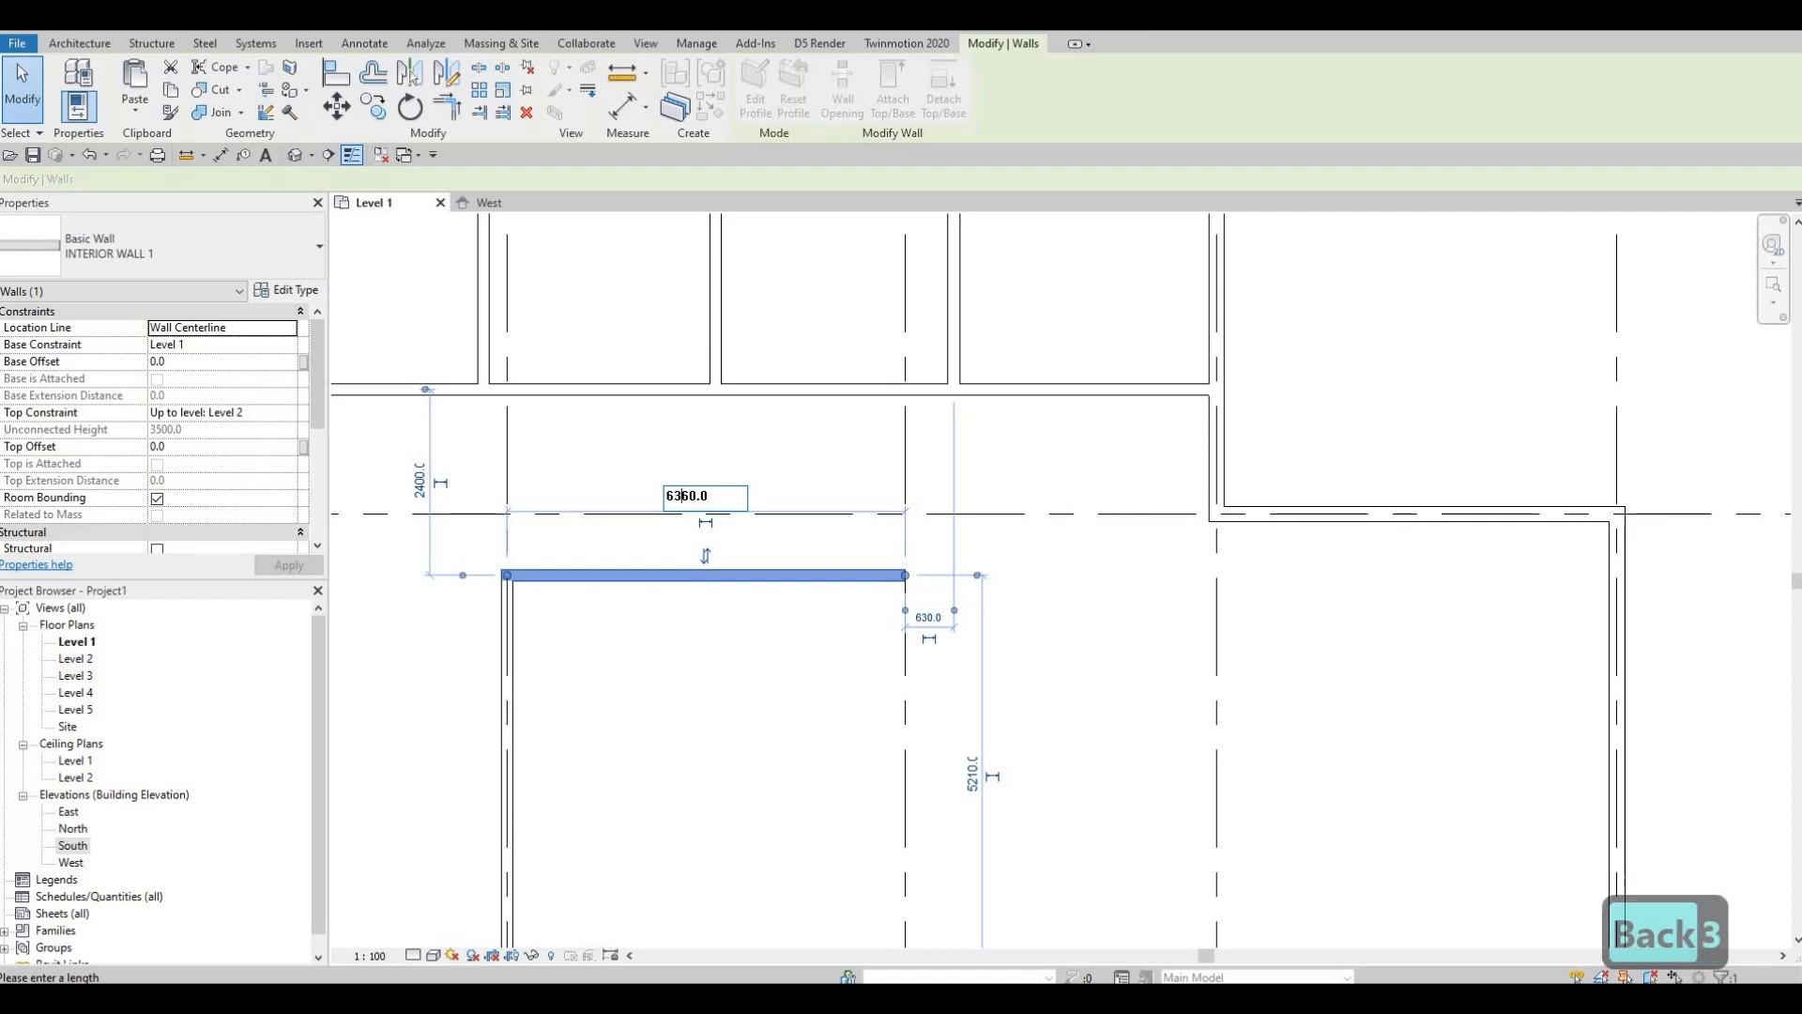
key("Return")
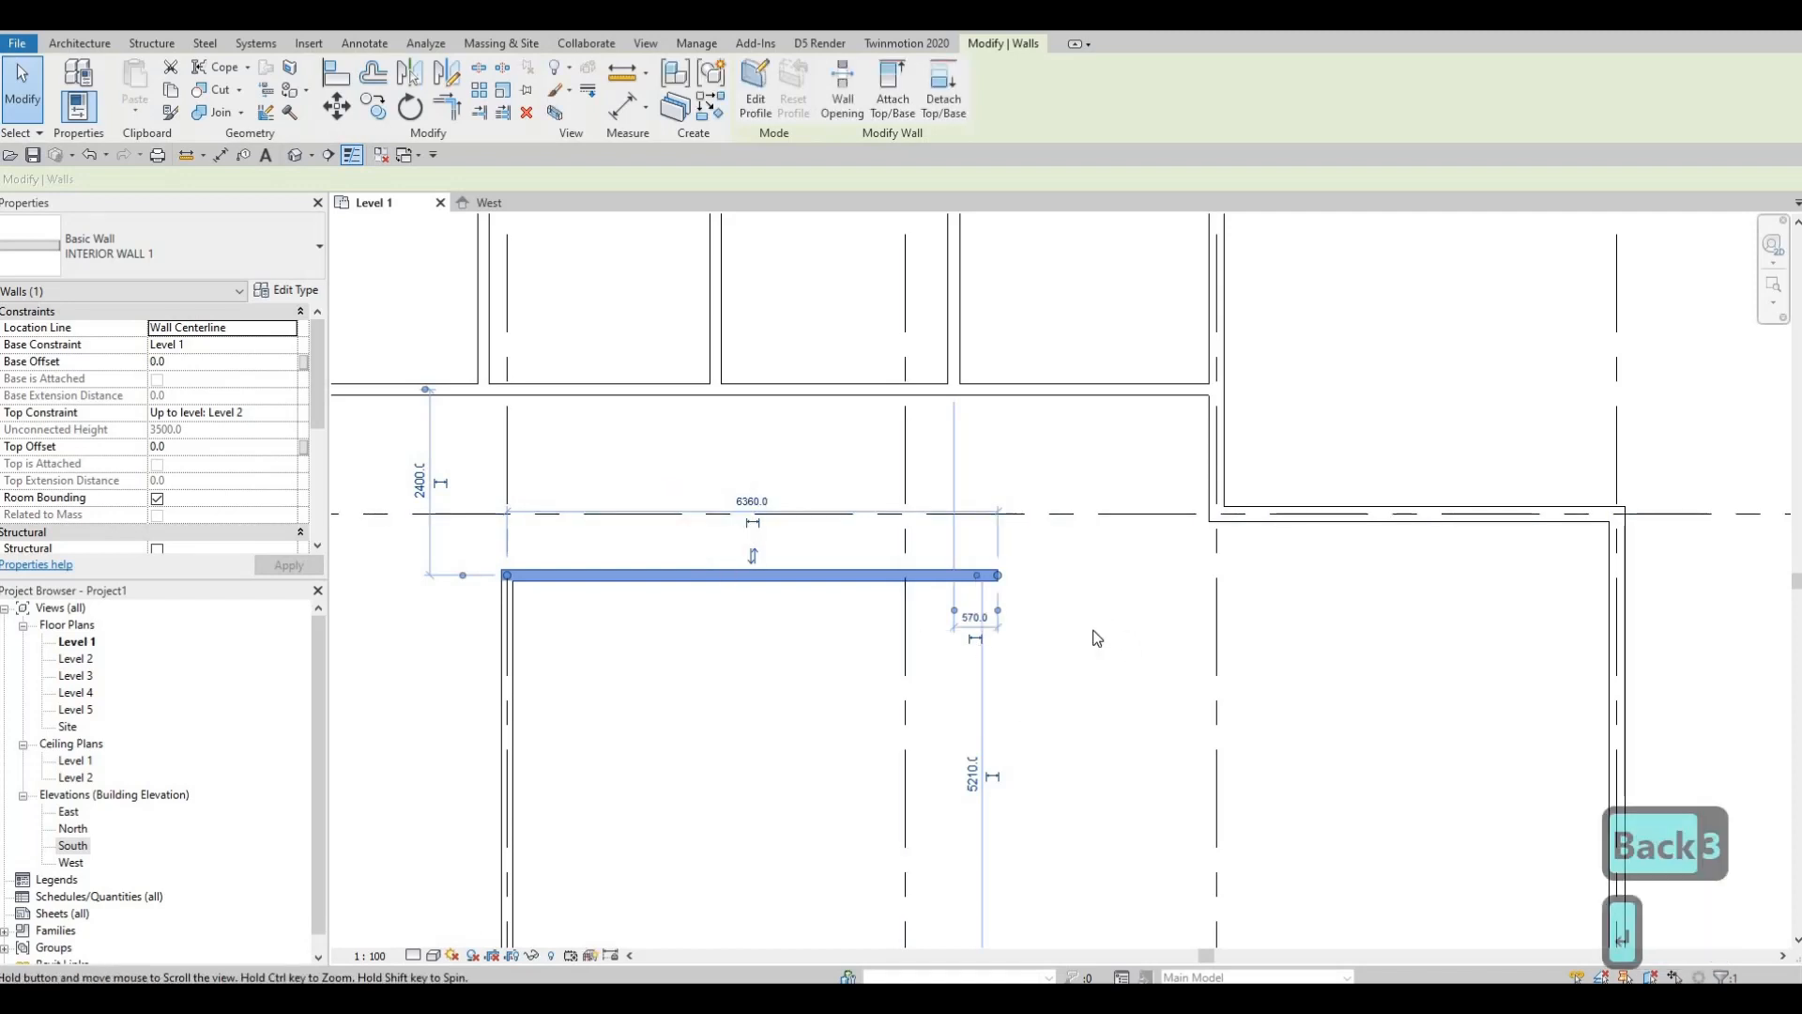
scroll(1061, 591, "down", 1)
scroll(1029, 544, "up", 3)
key("Escape")
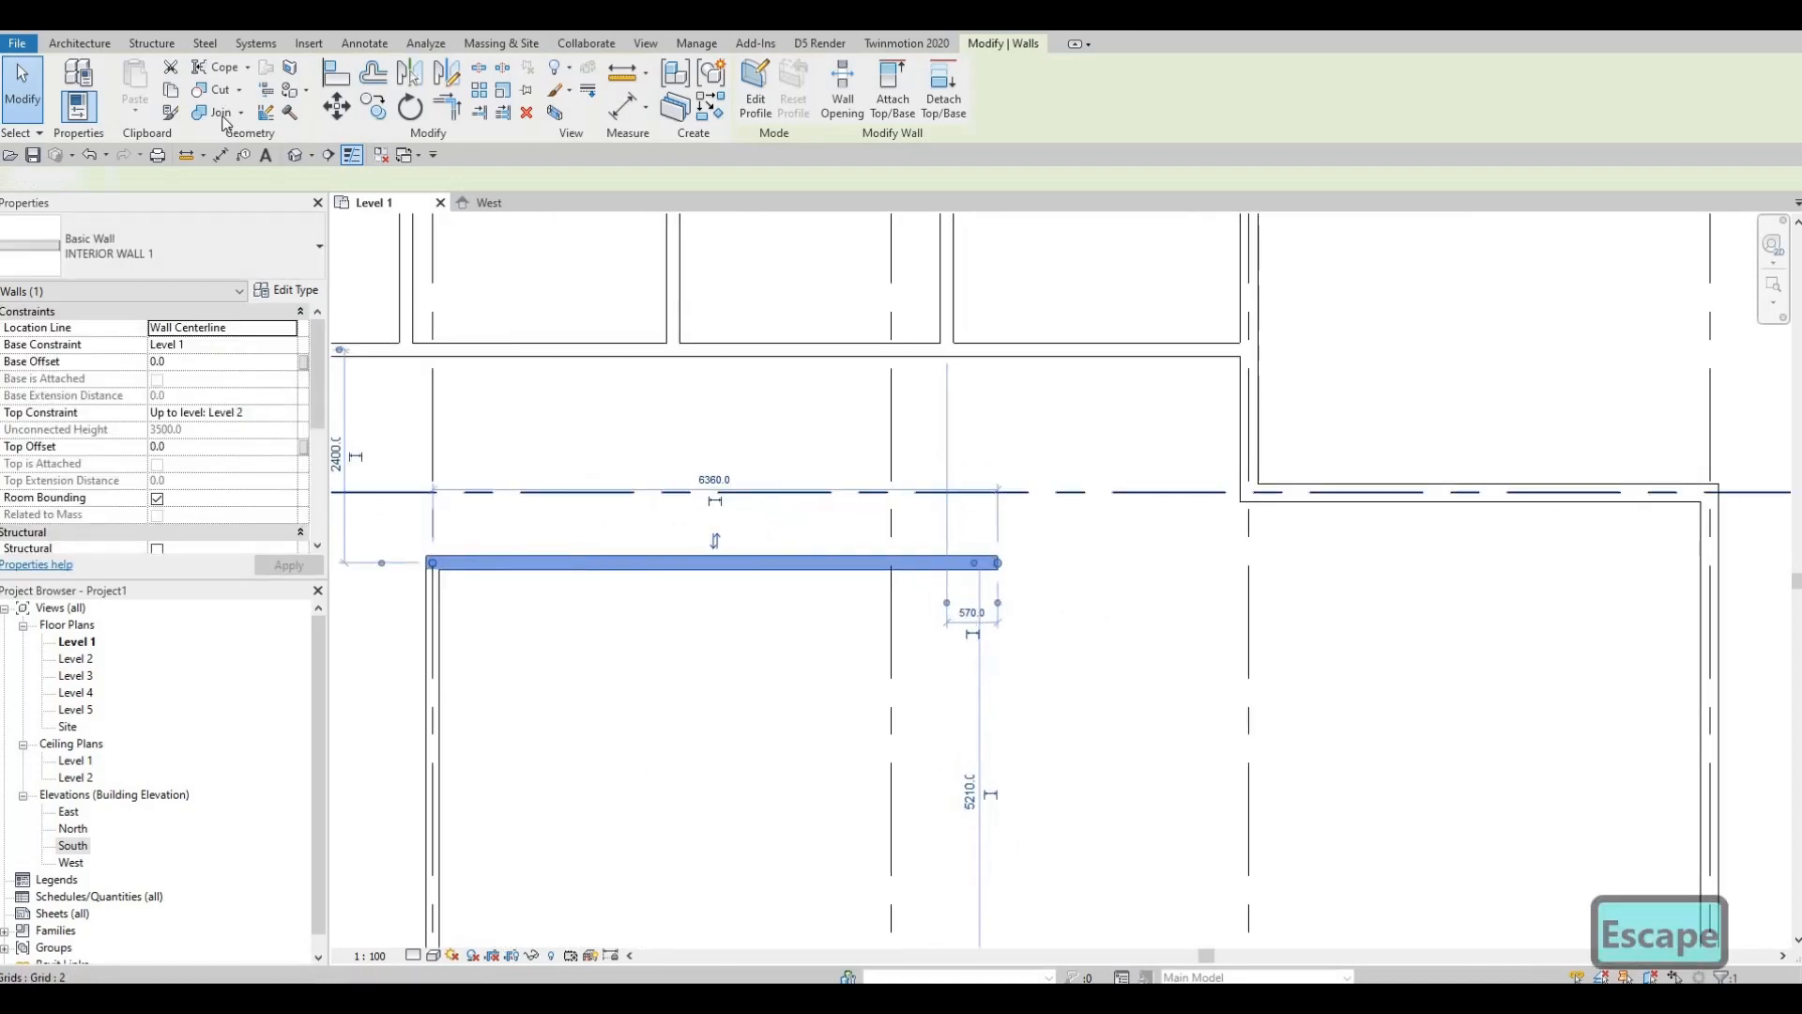
left_click(222, 155)
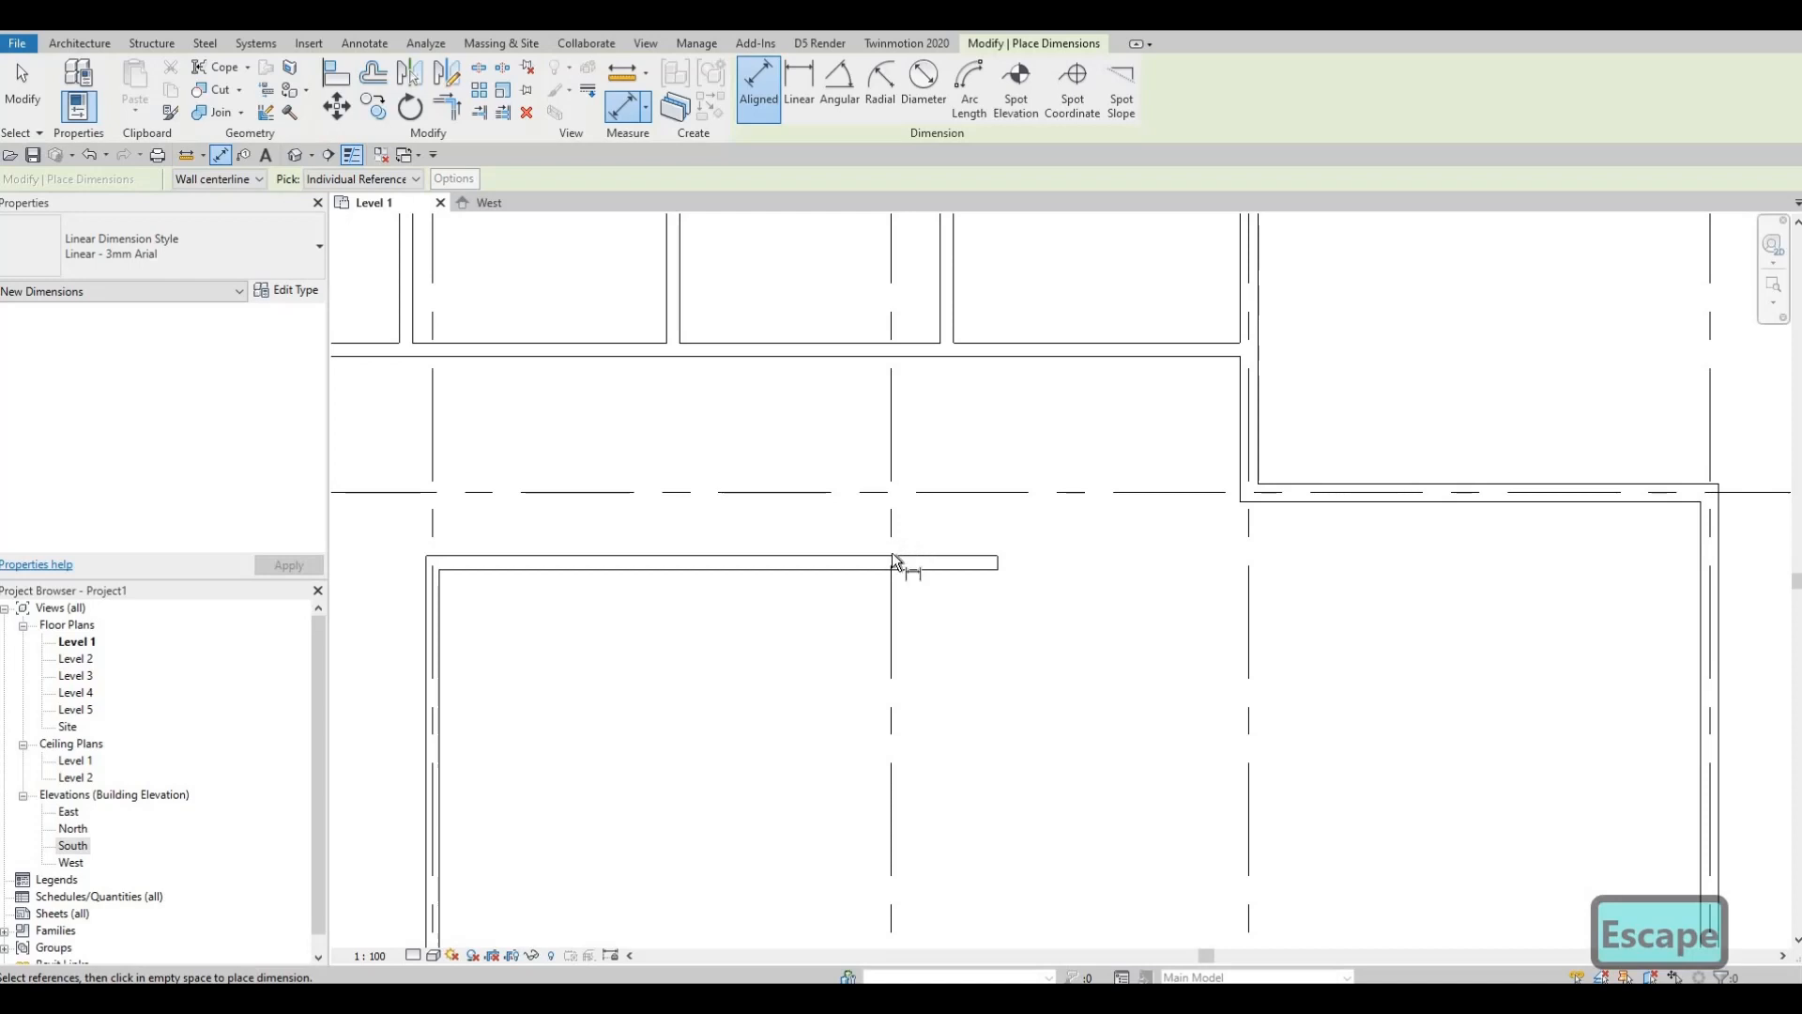
left_click(892, 536)
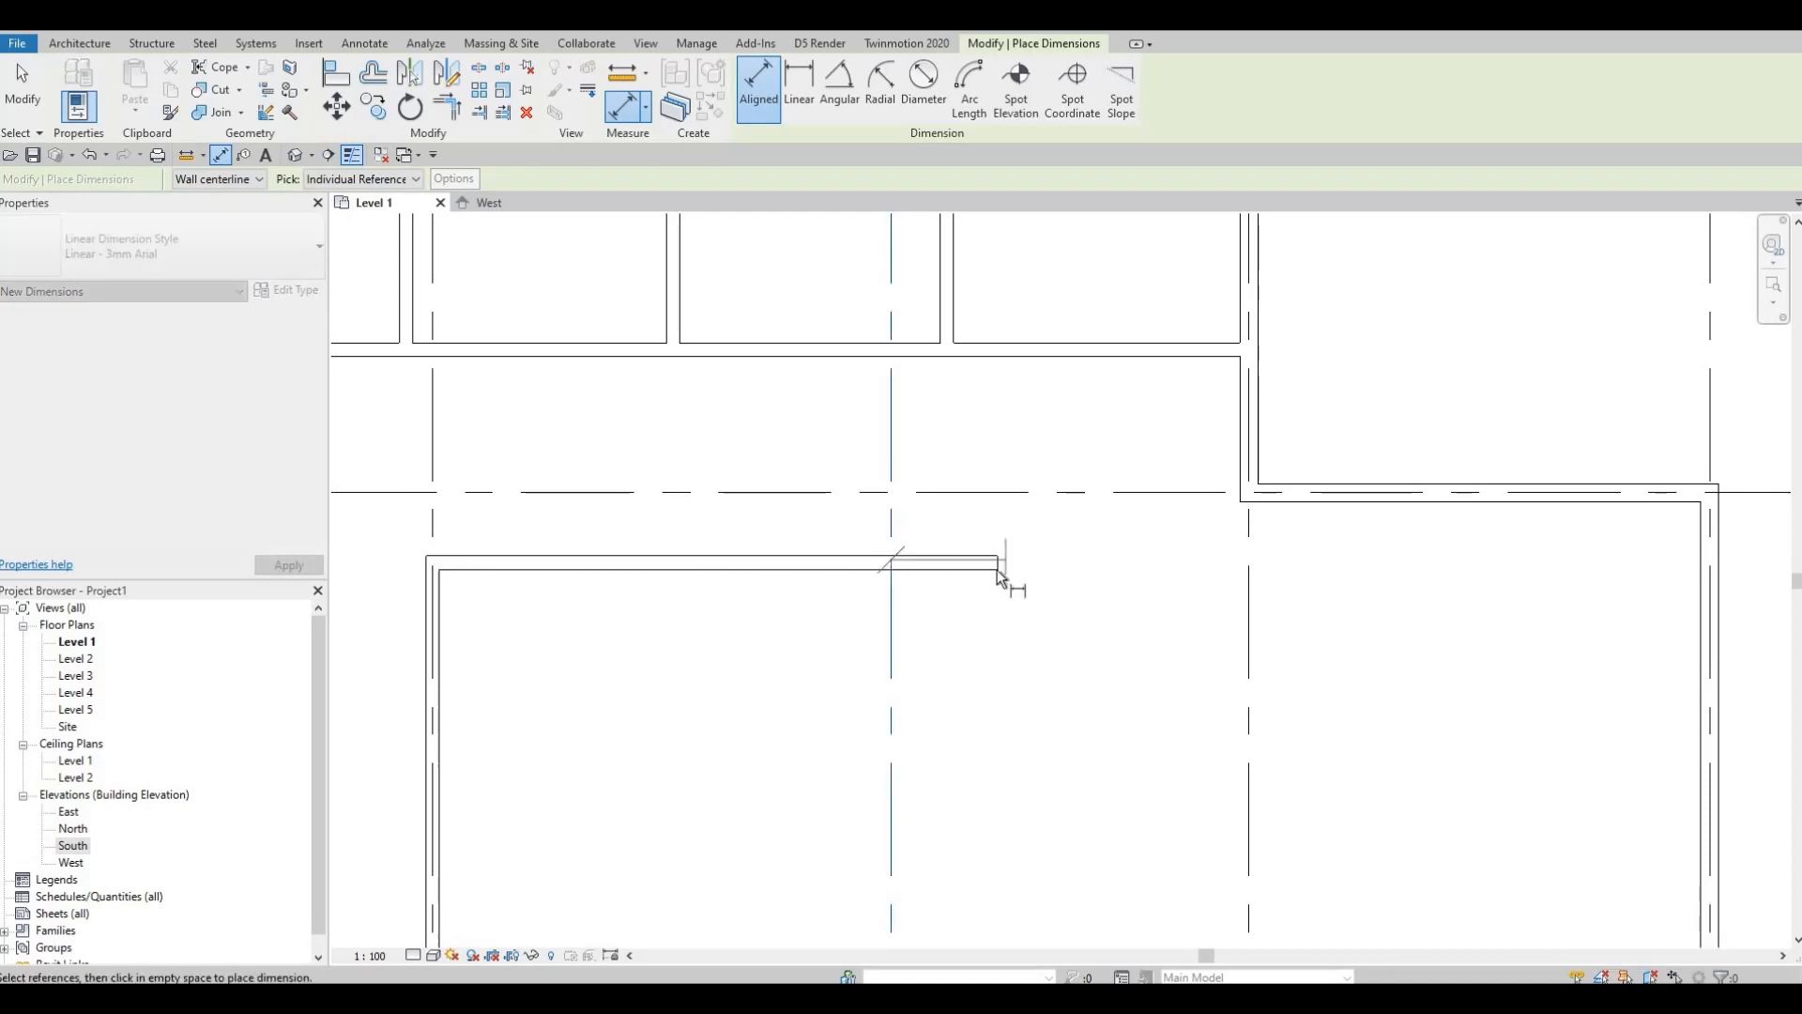
left_click(997, 532)
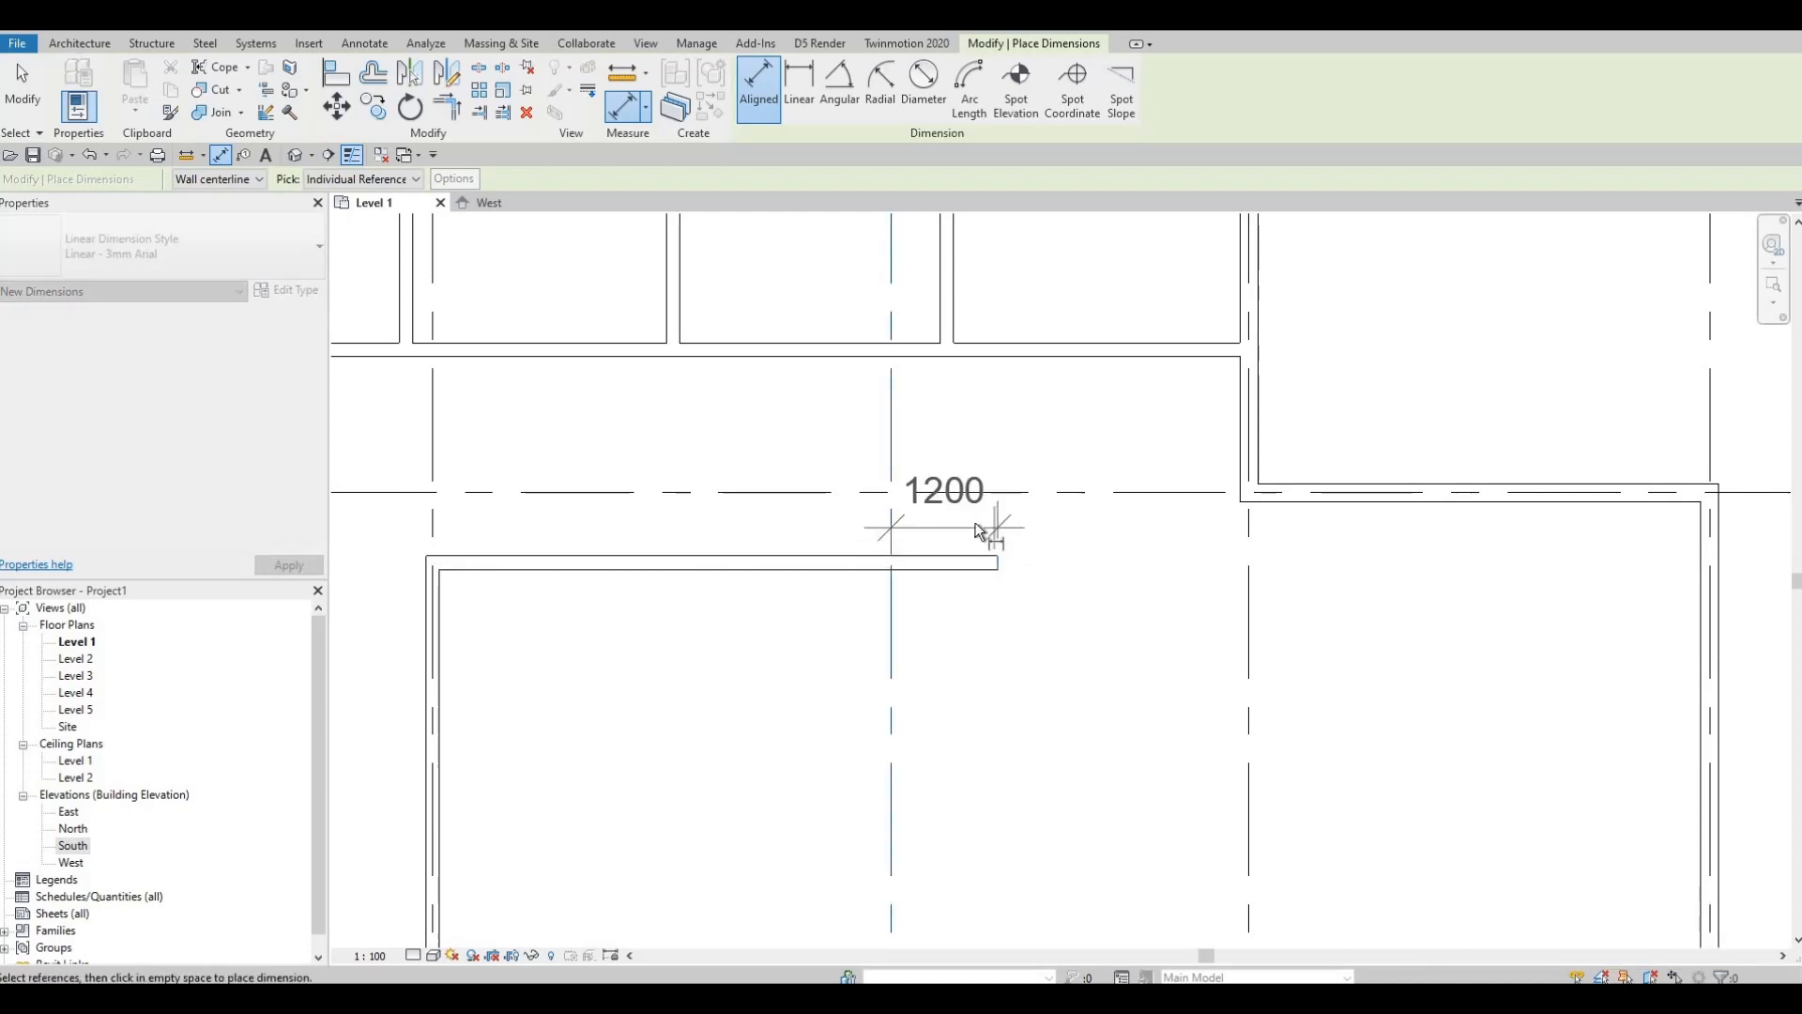
scroll(957, 572, "down", 1)
middle_click_drag(875, 790, 1001, 437)
key("Escape")
key("Escape")
scroll(1001, 437, "down", 1)
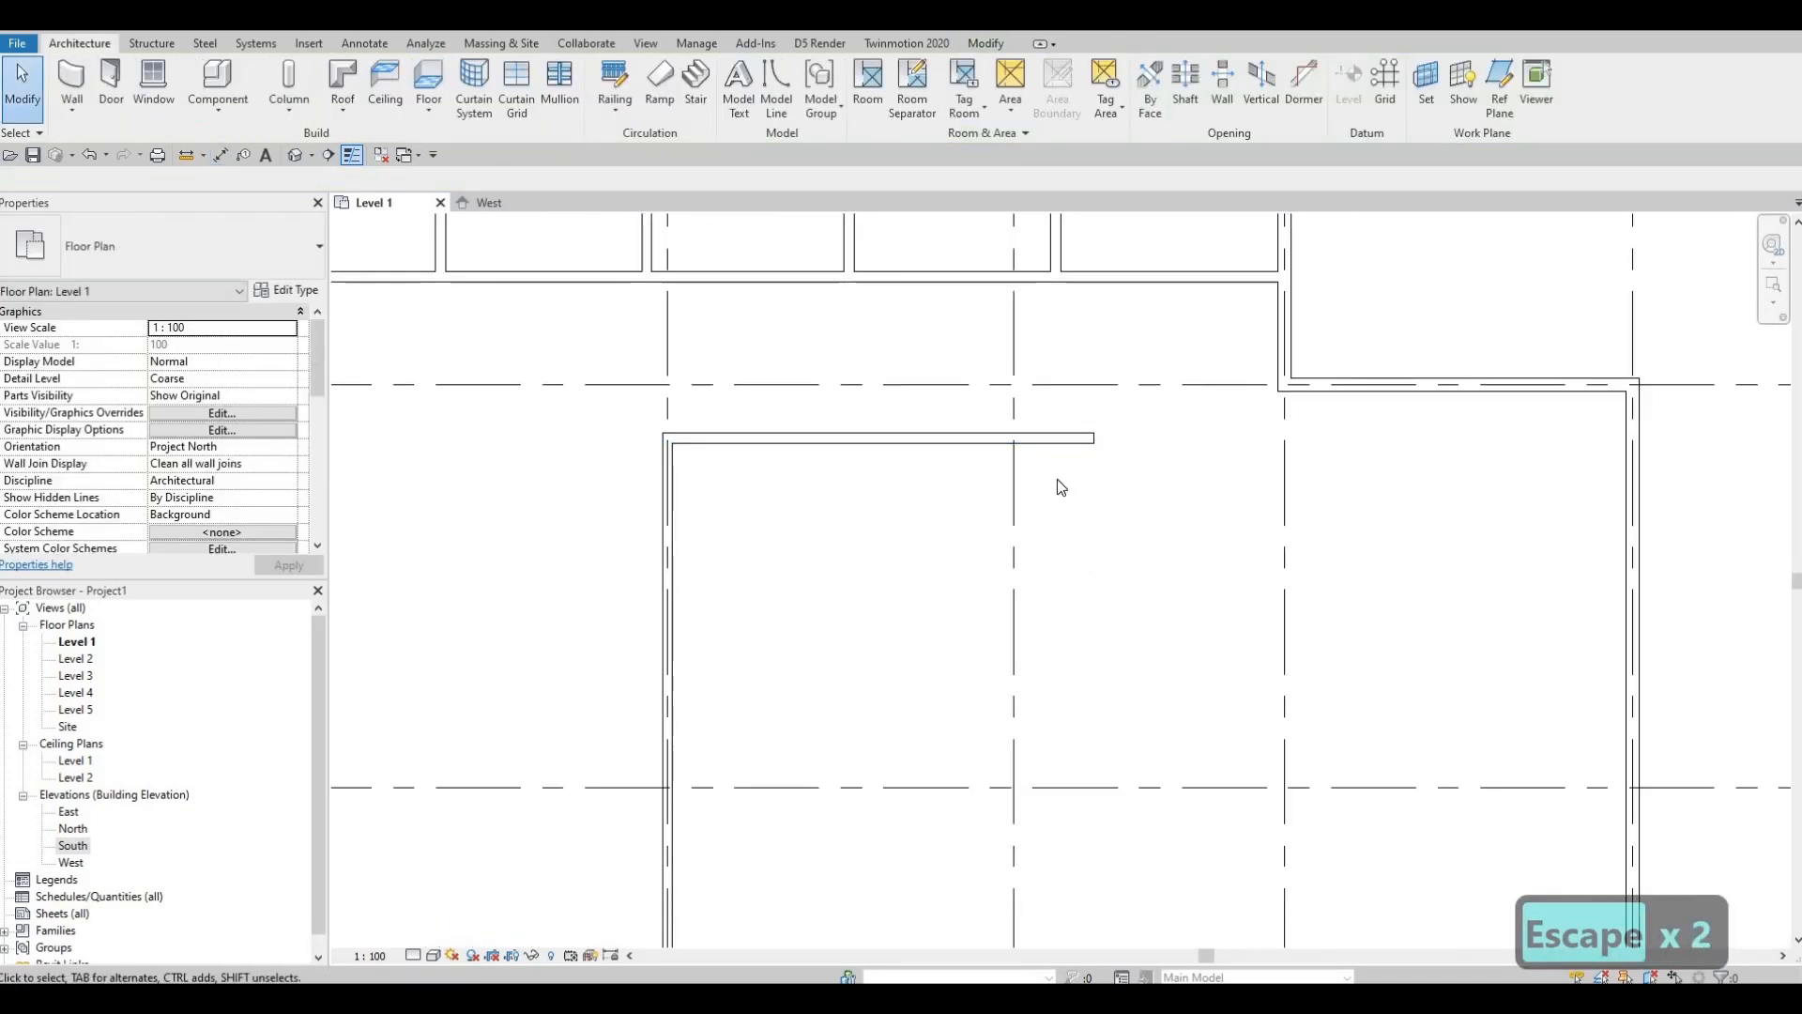
middle_click_drag(1095, 648, 1096, 614)
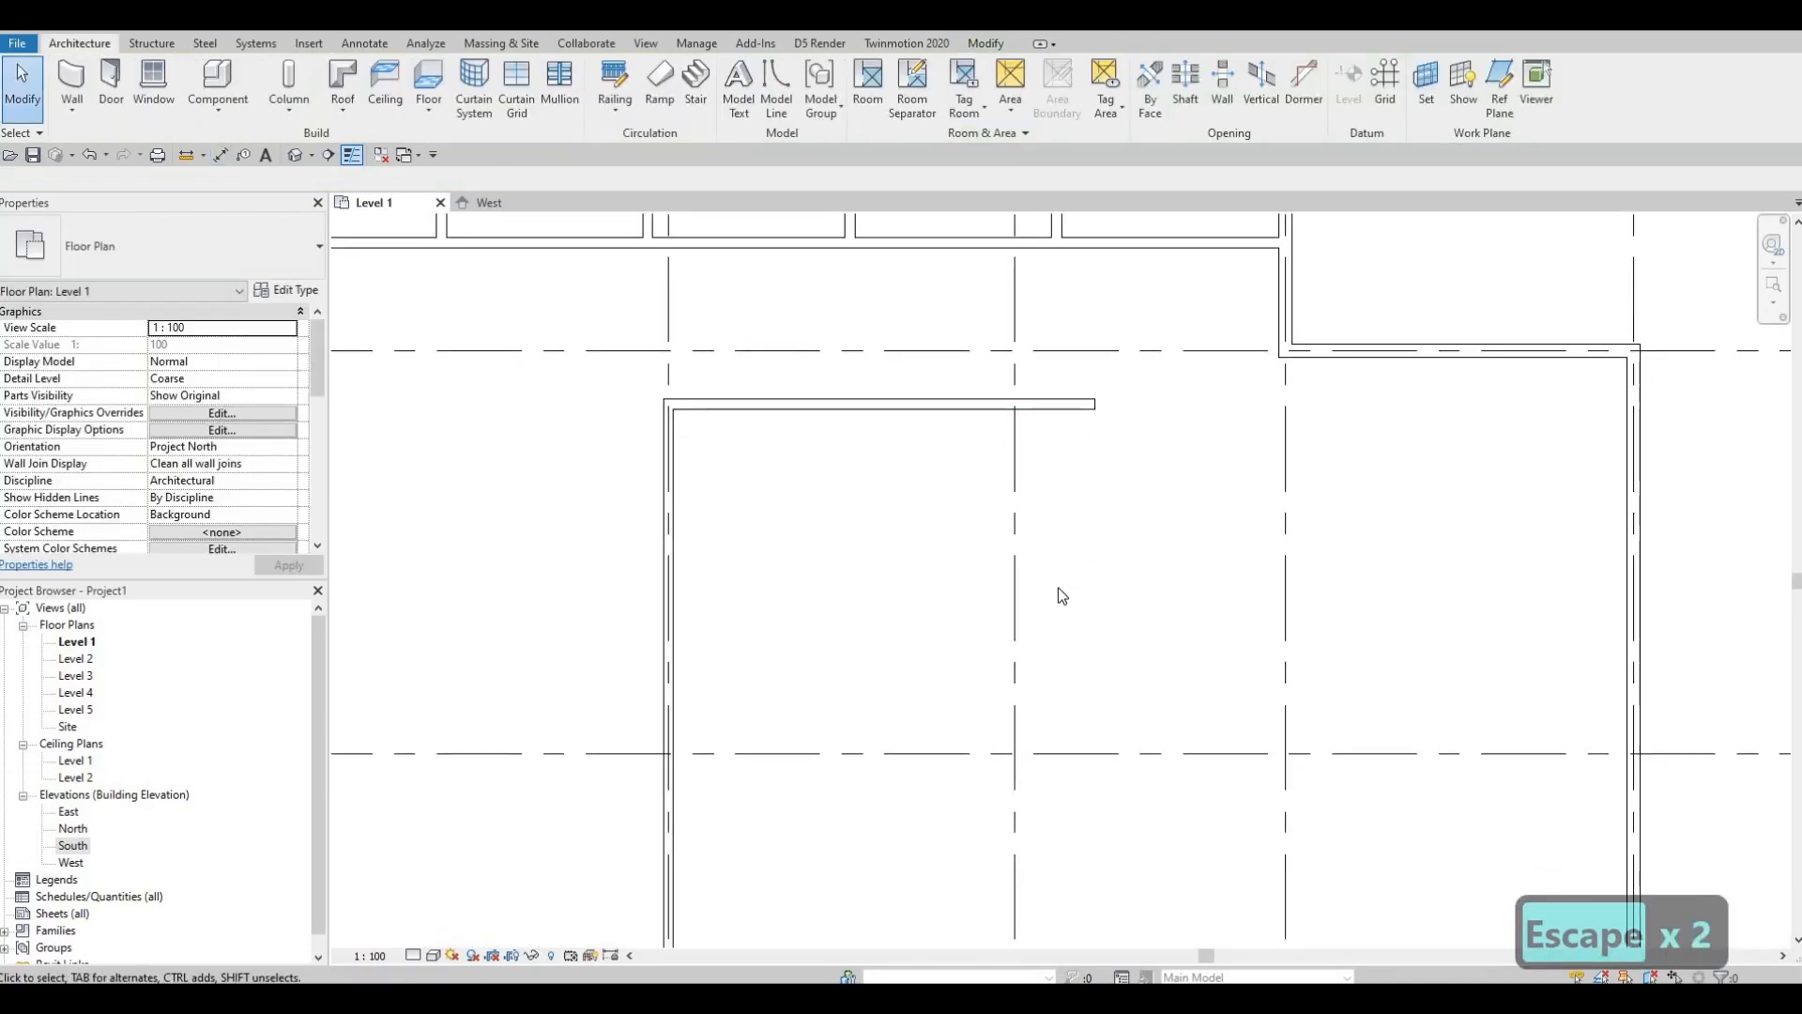
scroll(1068, 572, "down", 1)
middle_click_drag(1045, 560, 1066, 507)
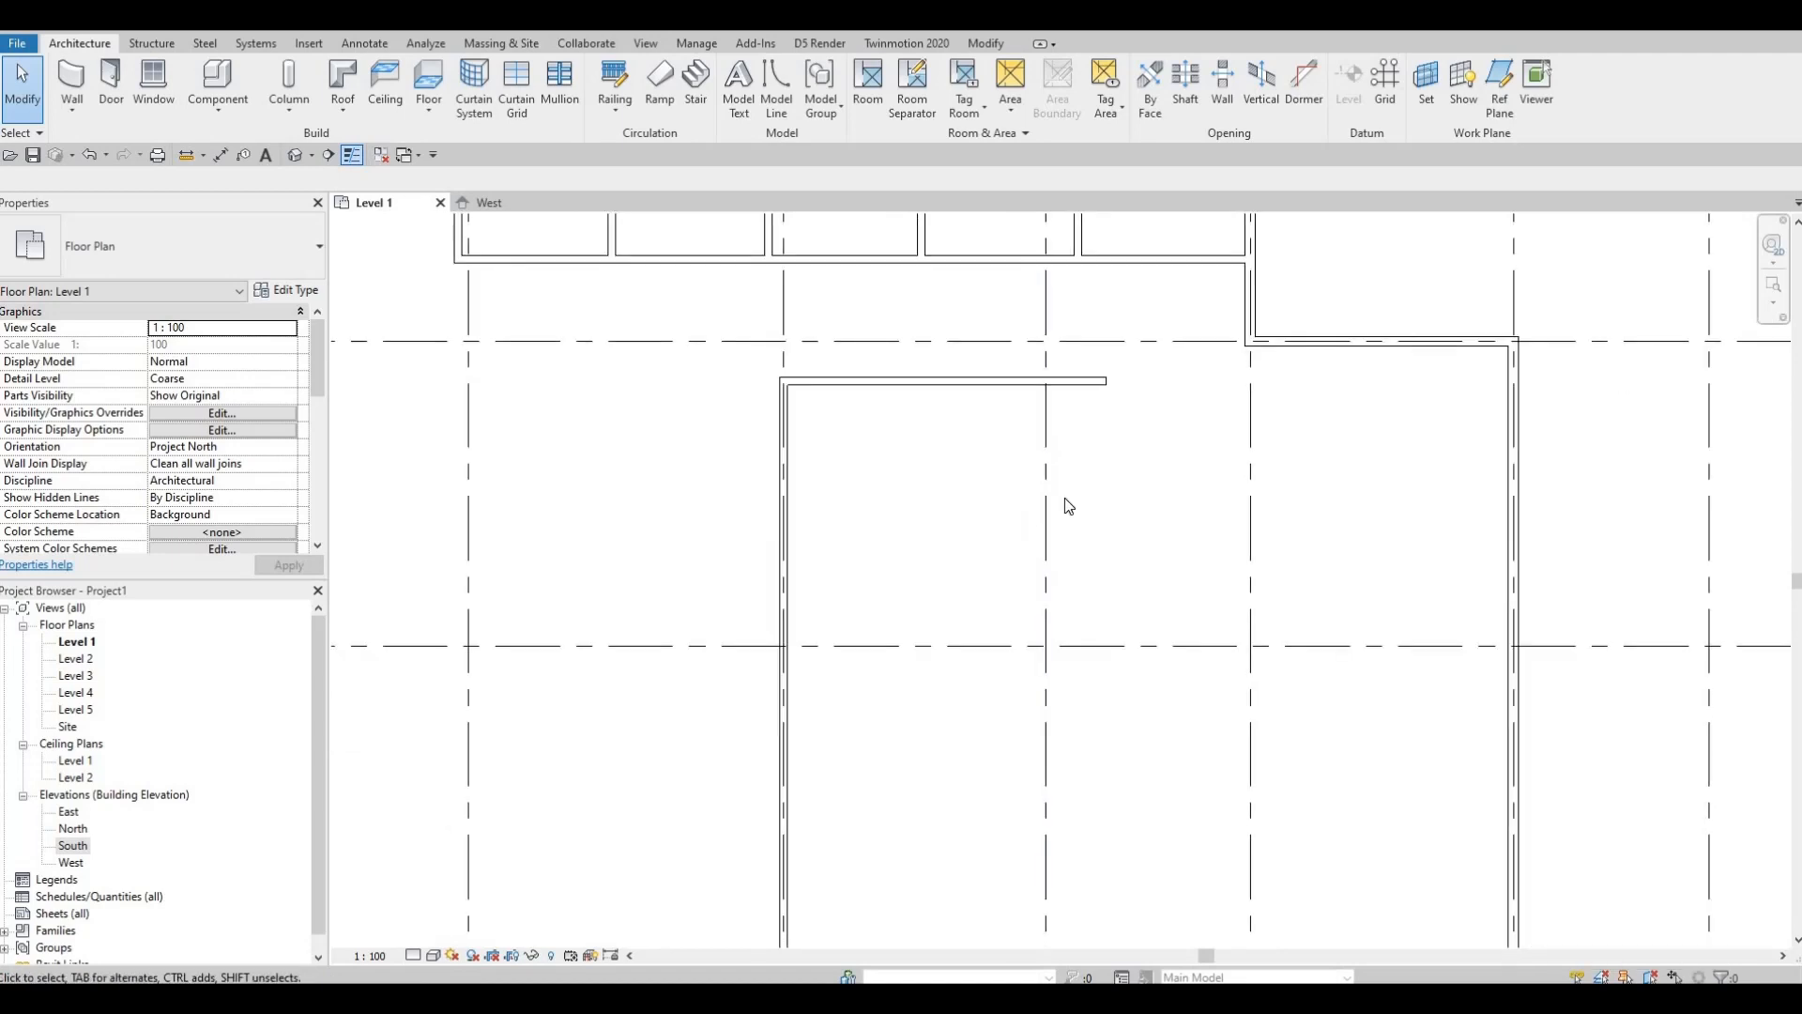
left_click(887, 378)
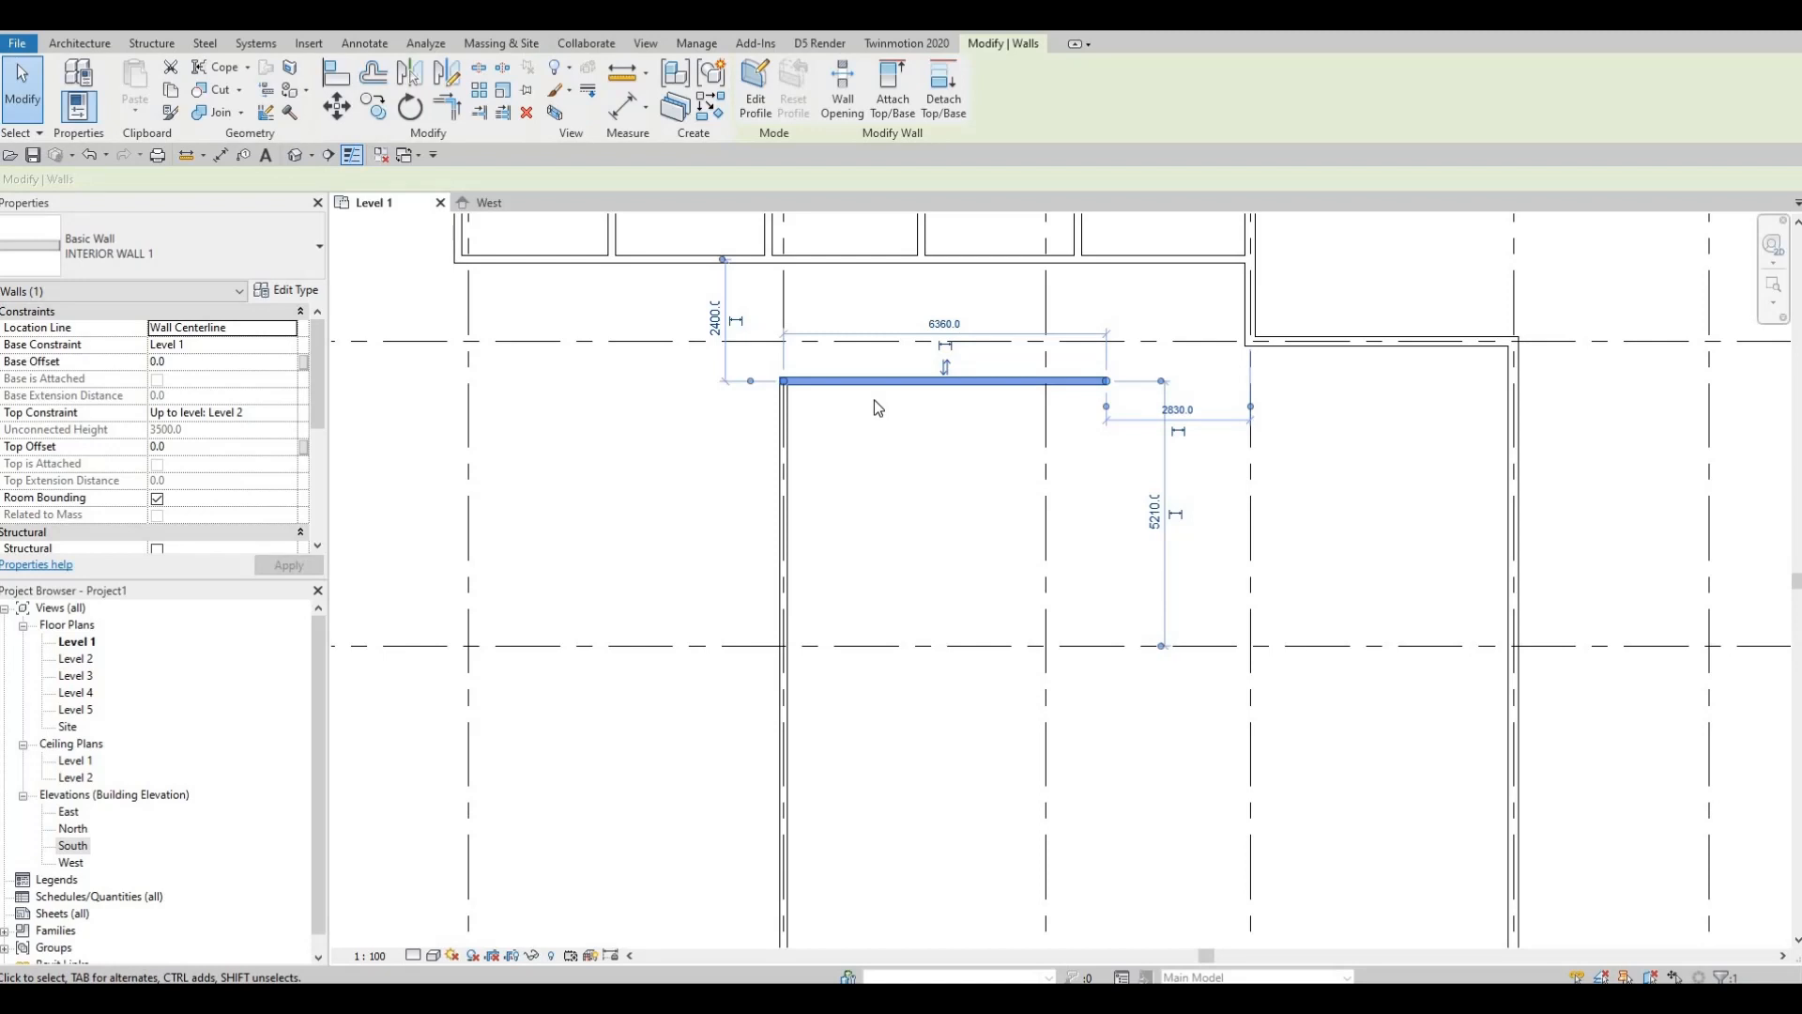
Step: Draw a similar interior wall 2725 downward from the long wall's right end
key("c")
key("s")
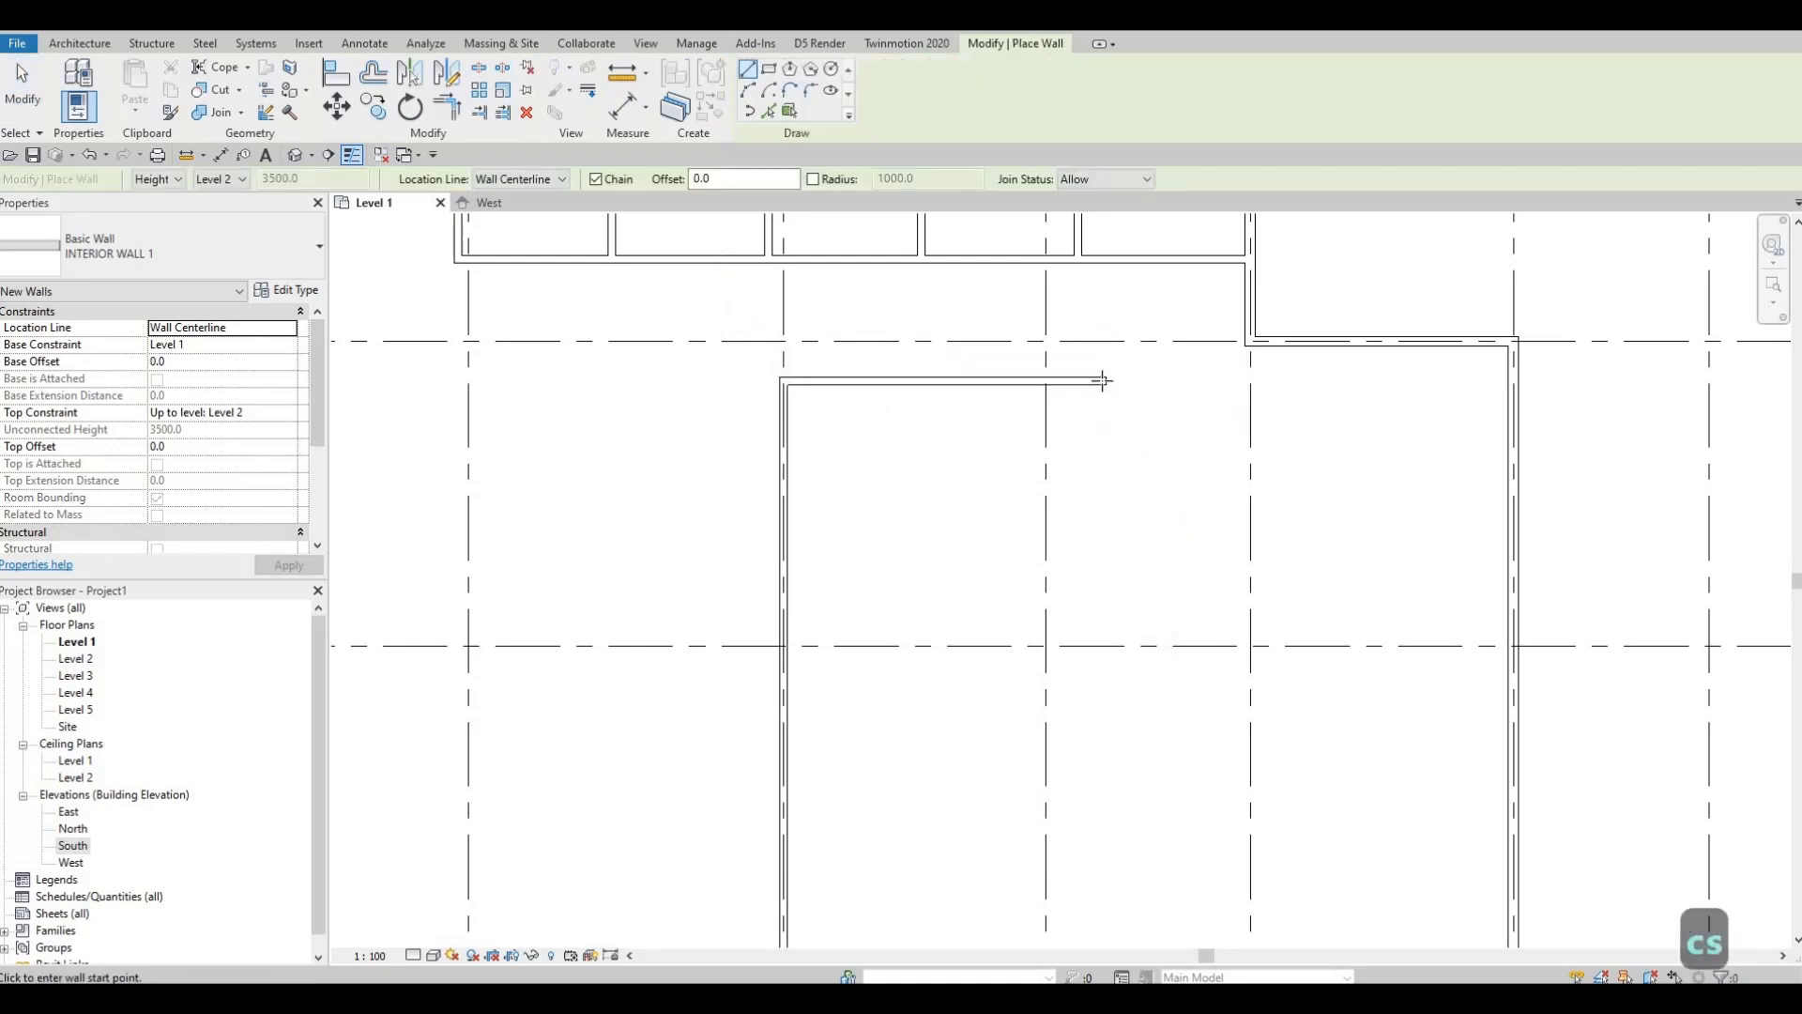
left_click(1105, 381)
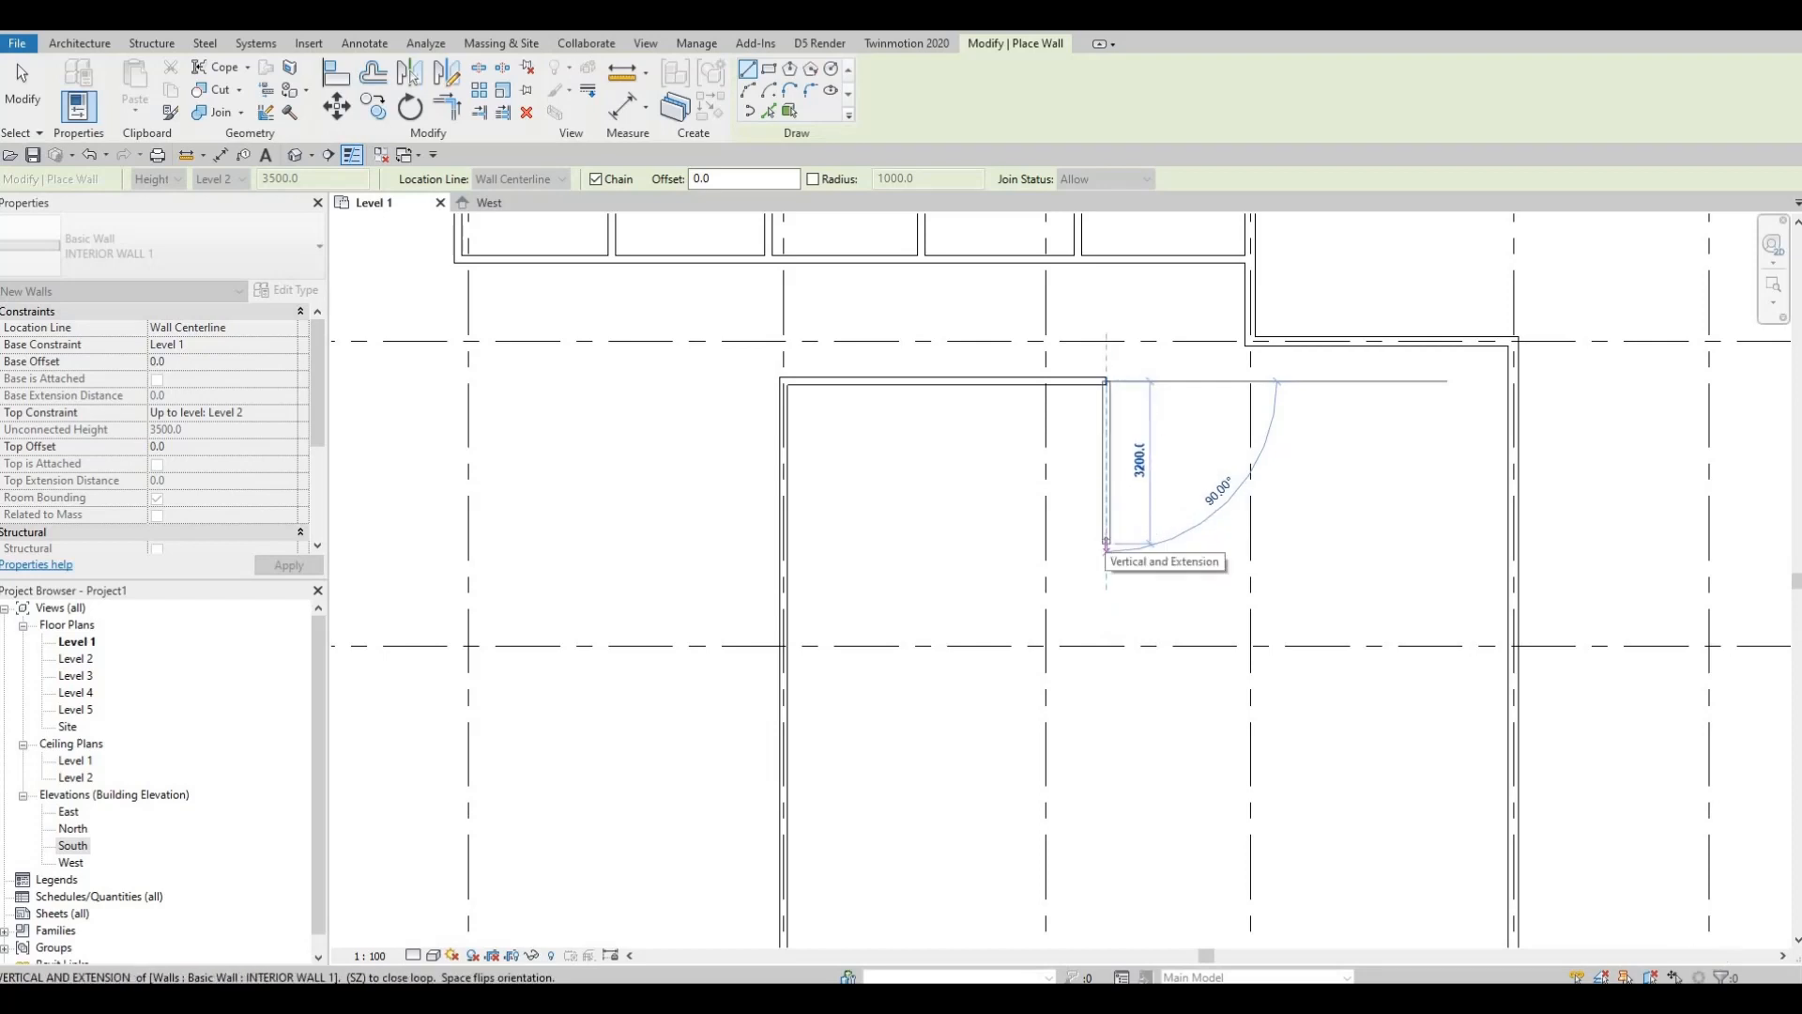
type("27")
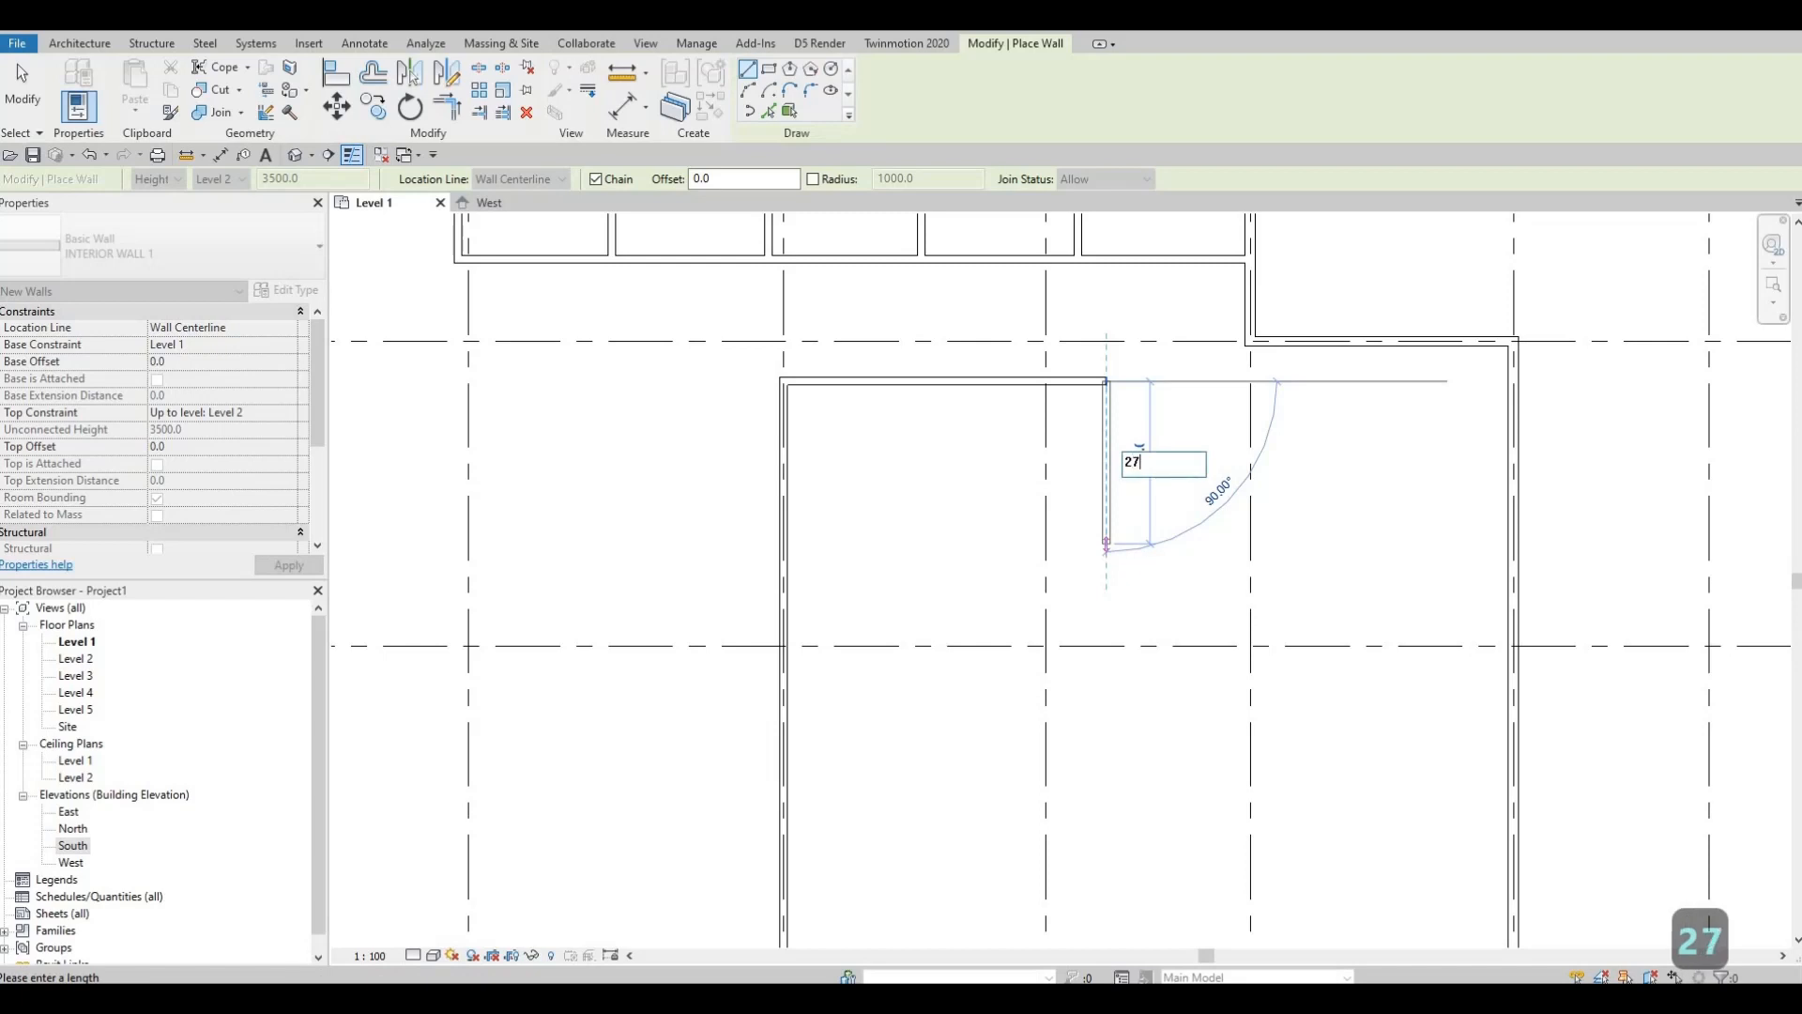
type("25")
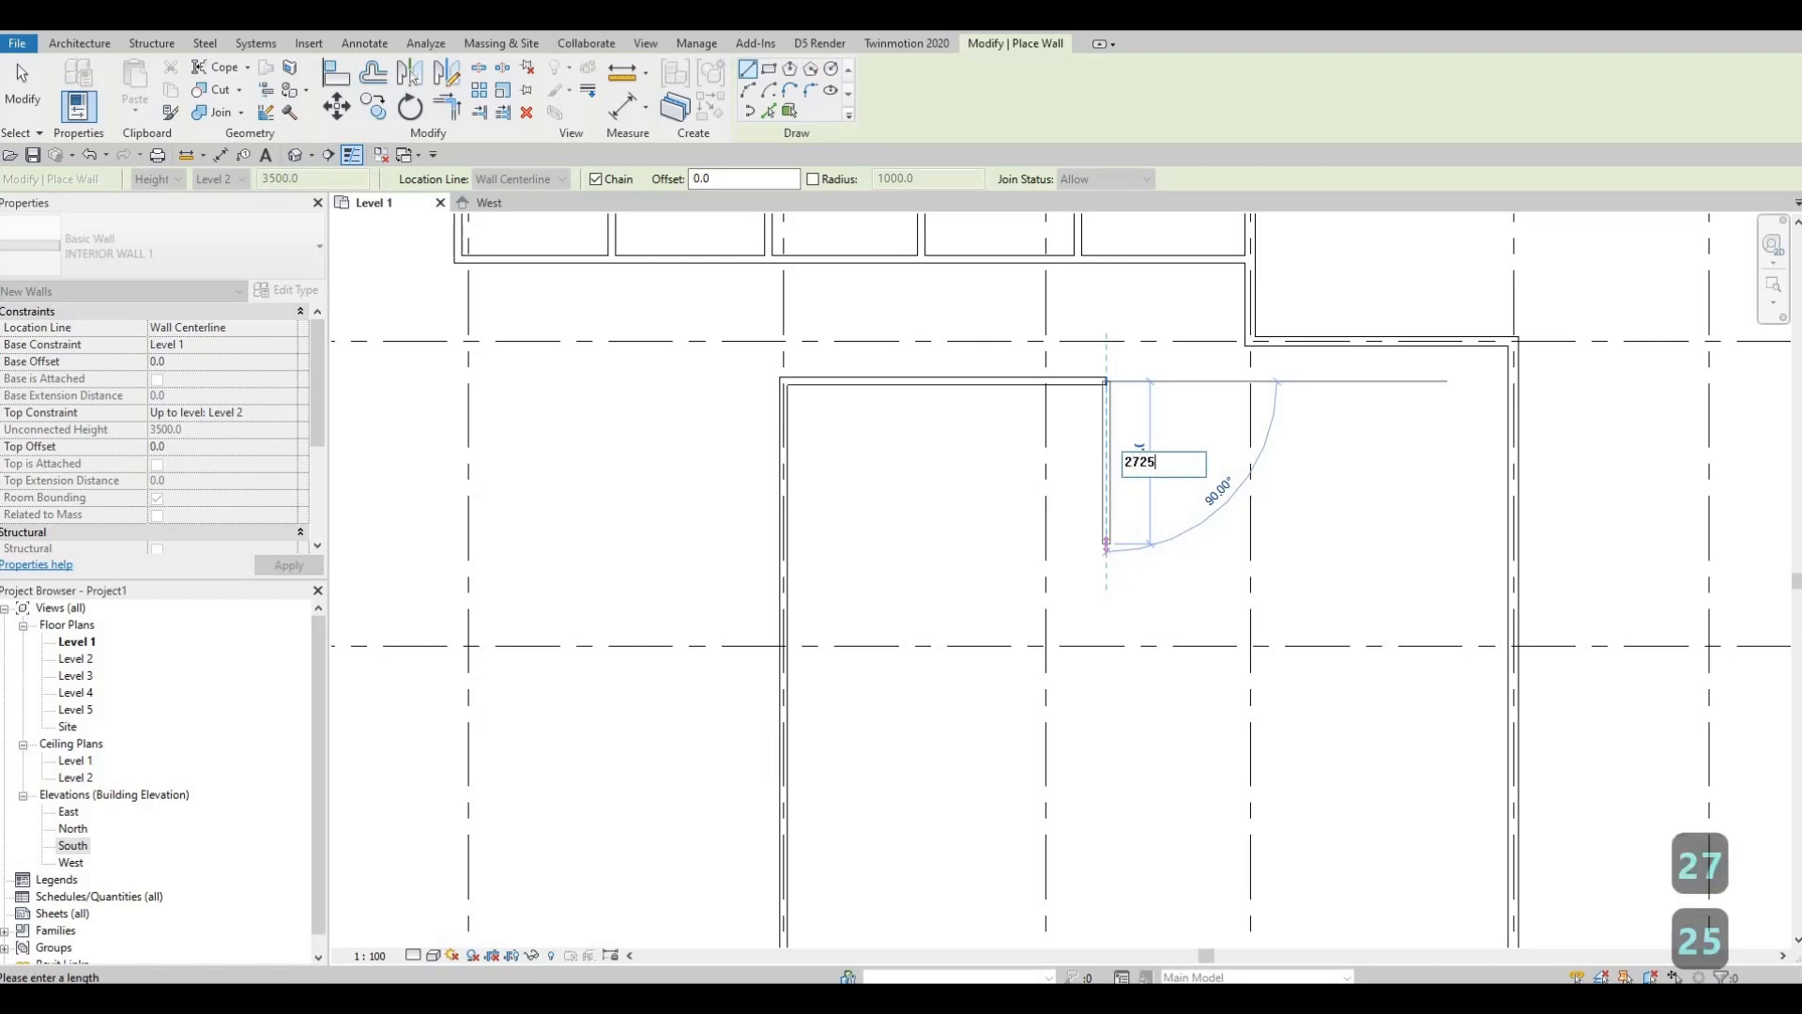
key("Return")
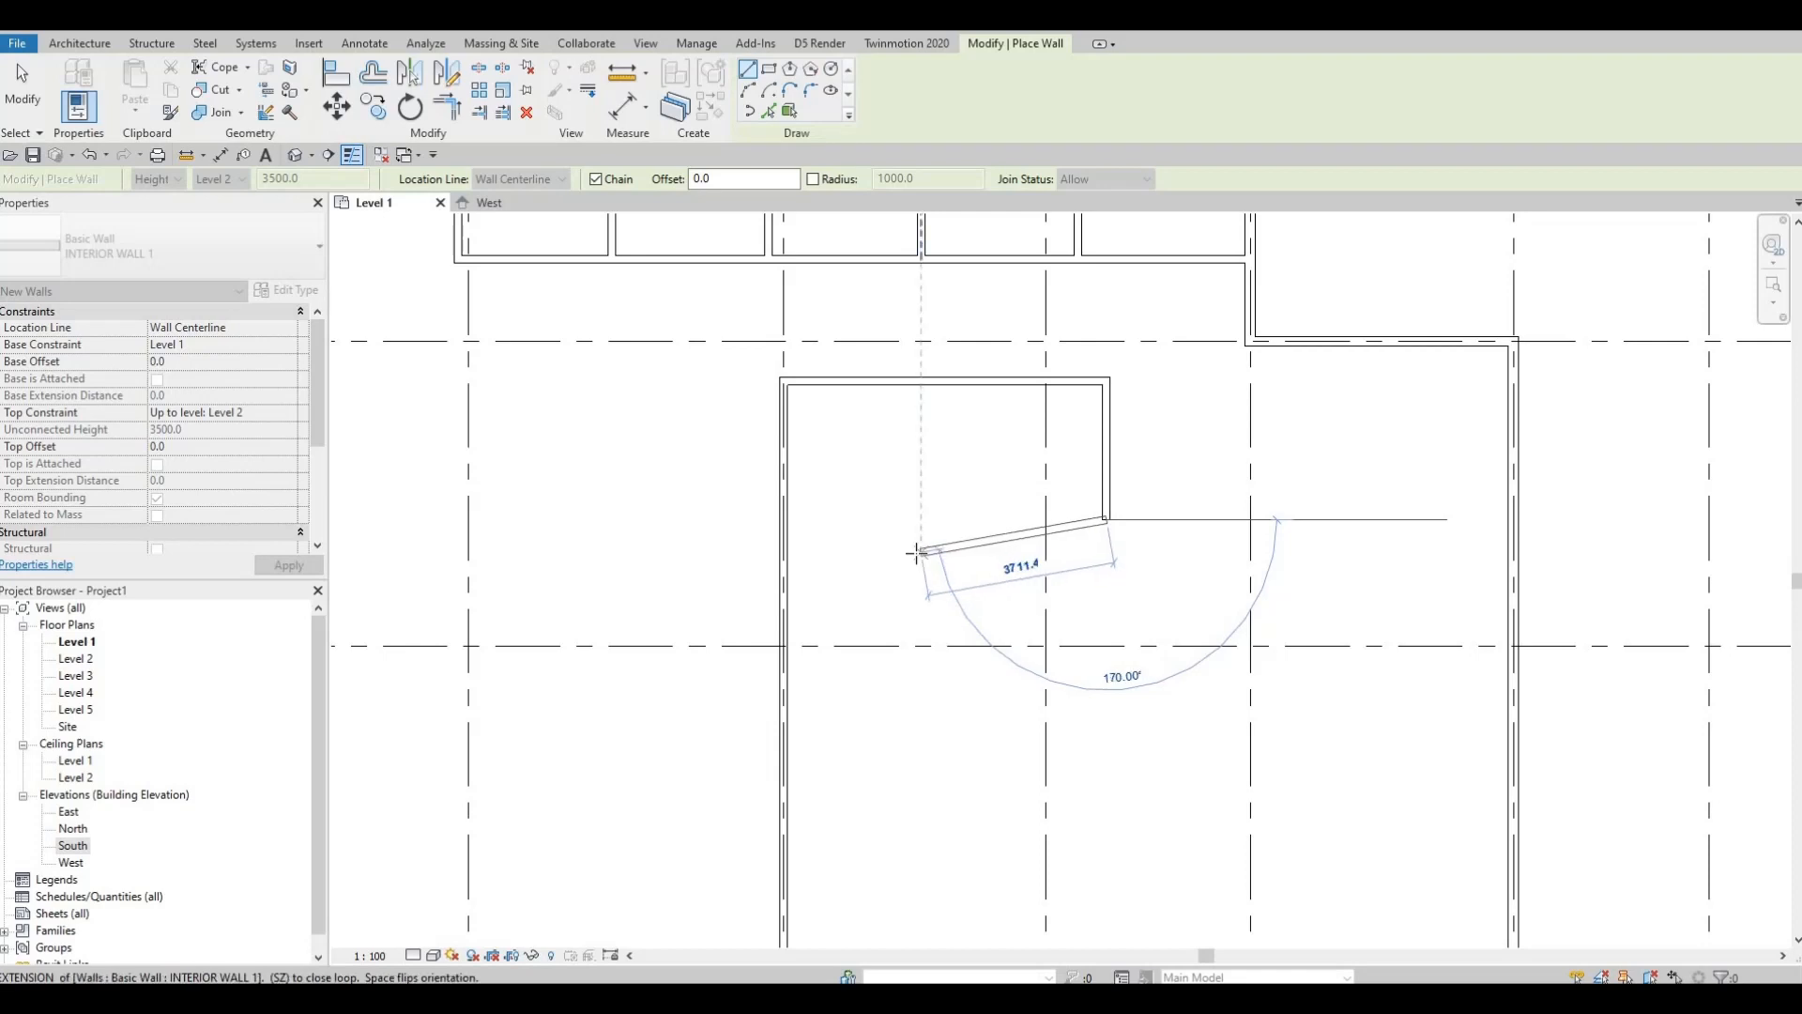
key("Escape")
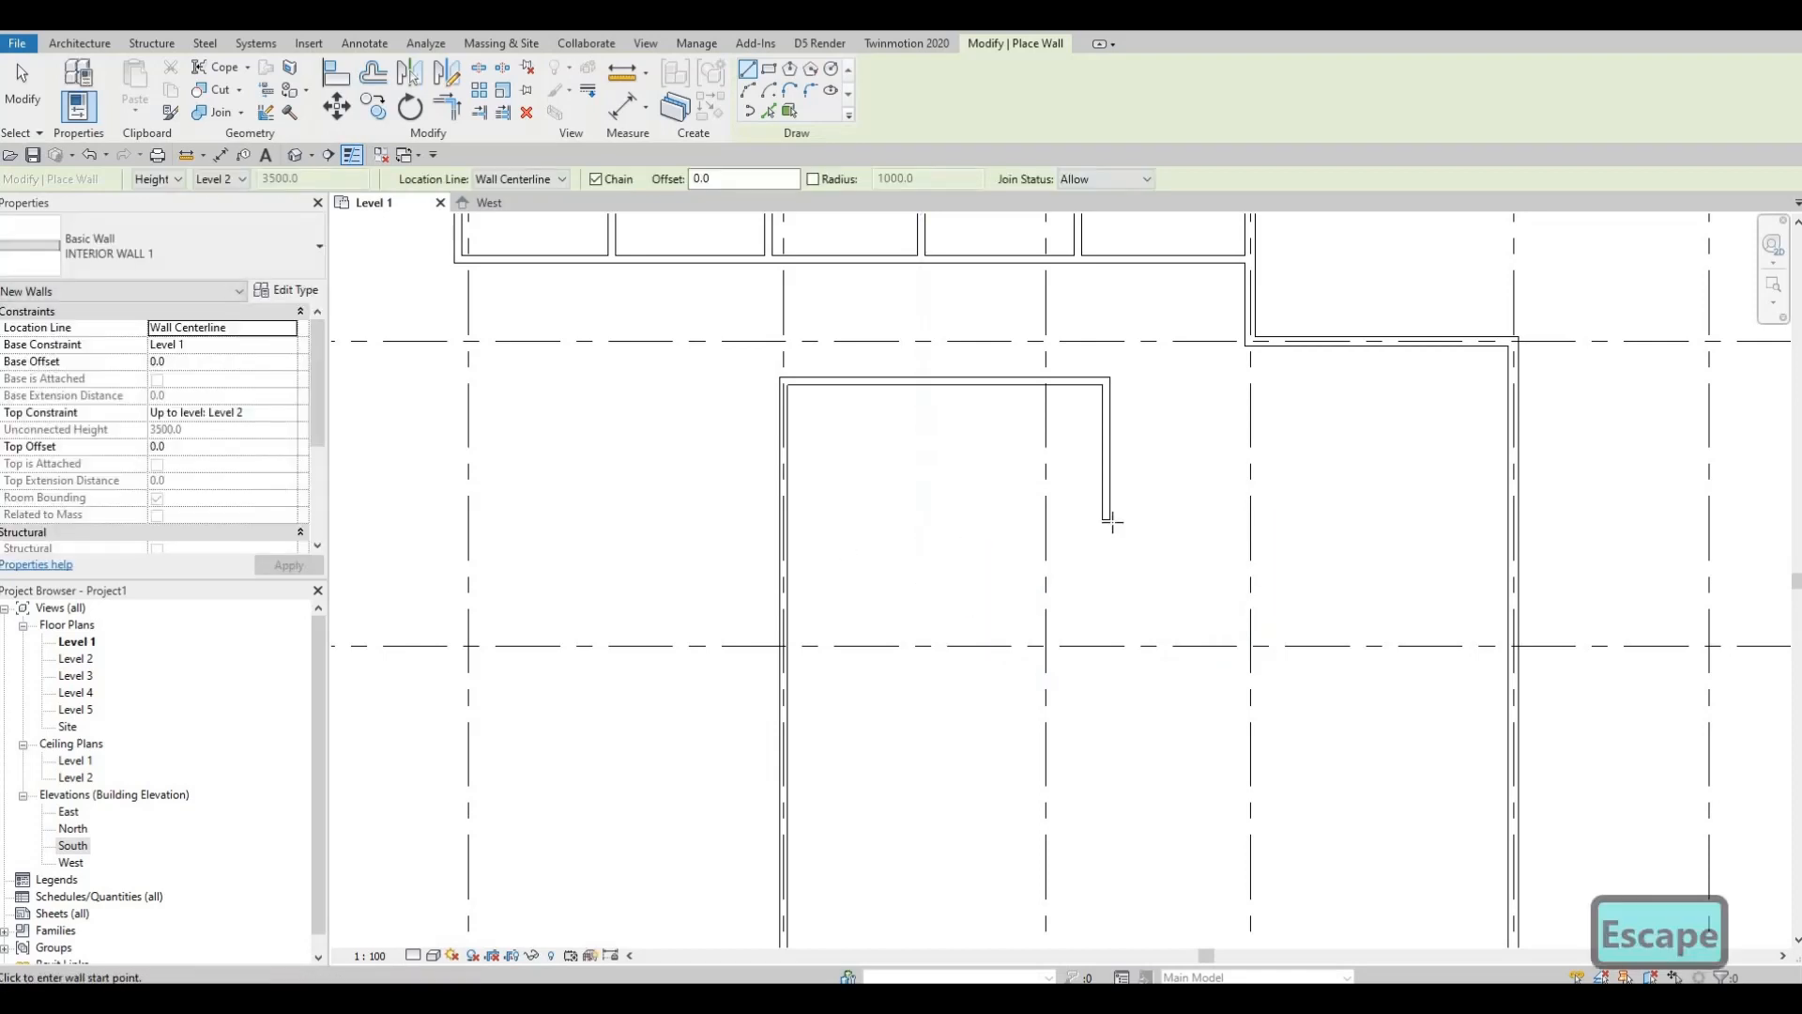
key("Escape")
Step: Draw a 2090 wall leftward from that wall's lower end, closing the small room
key("c")
key("s")
key("F1")
left_click(1106, 519)
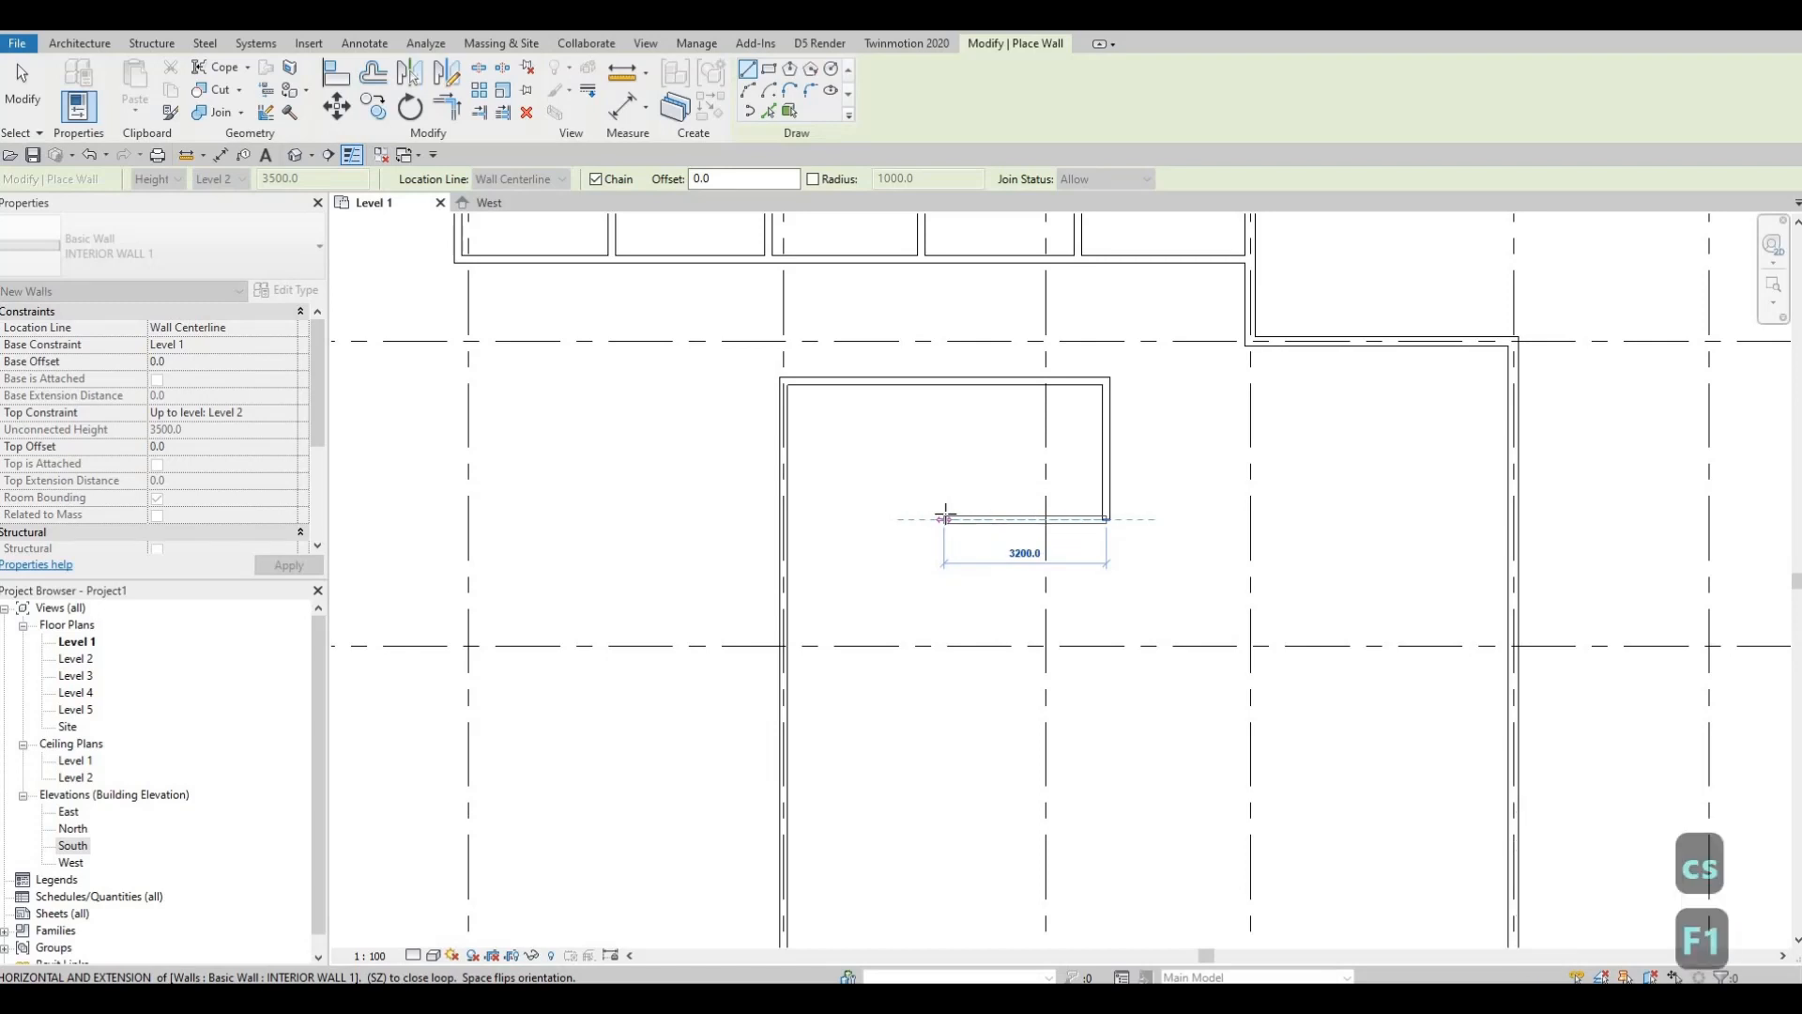
type("2090")
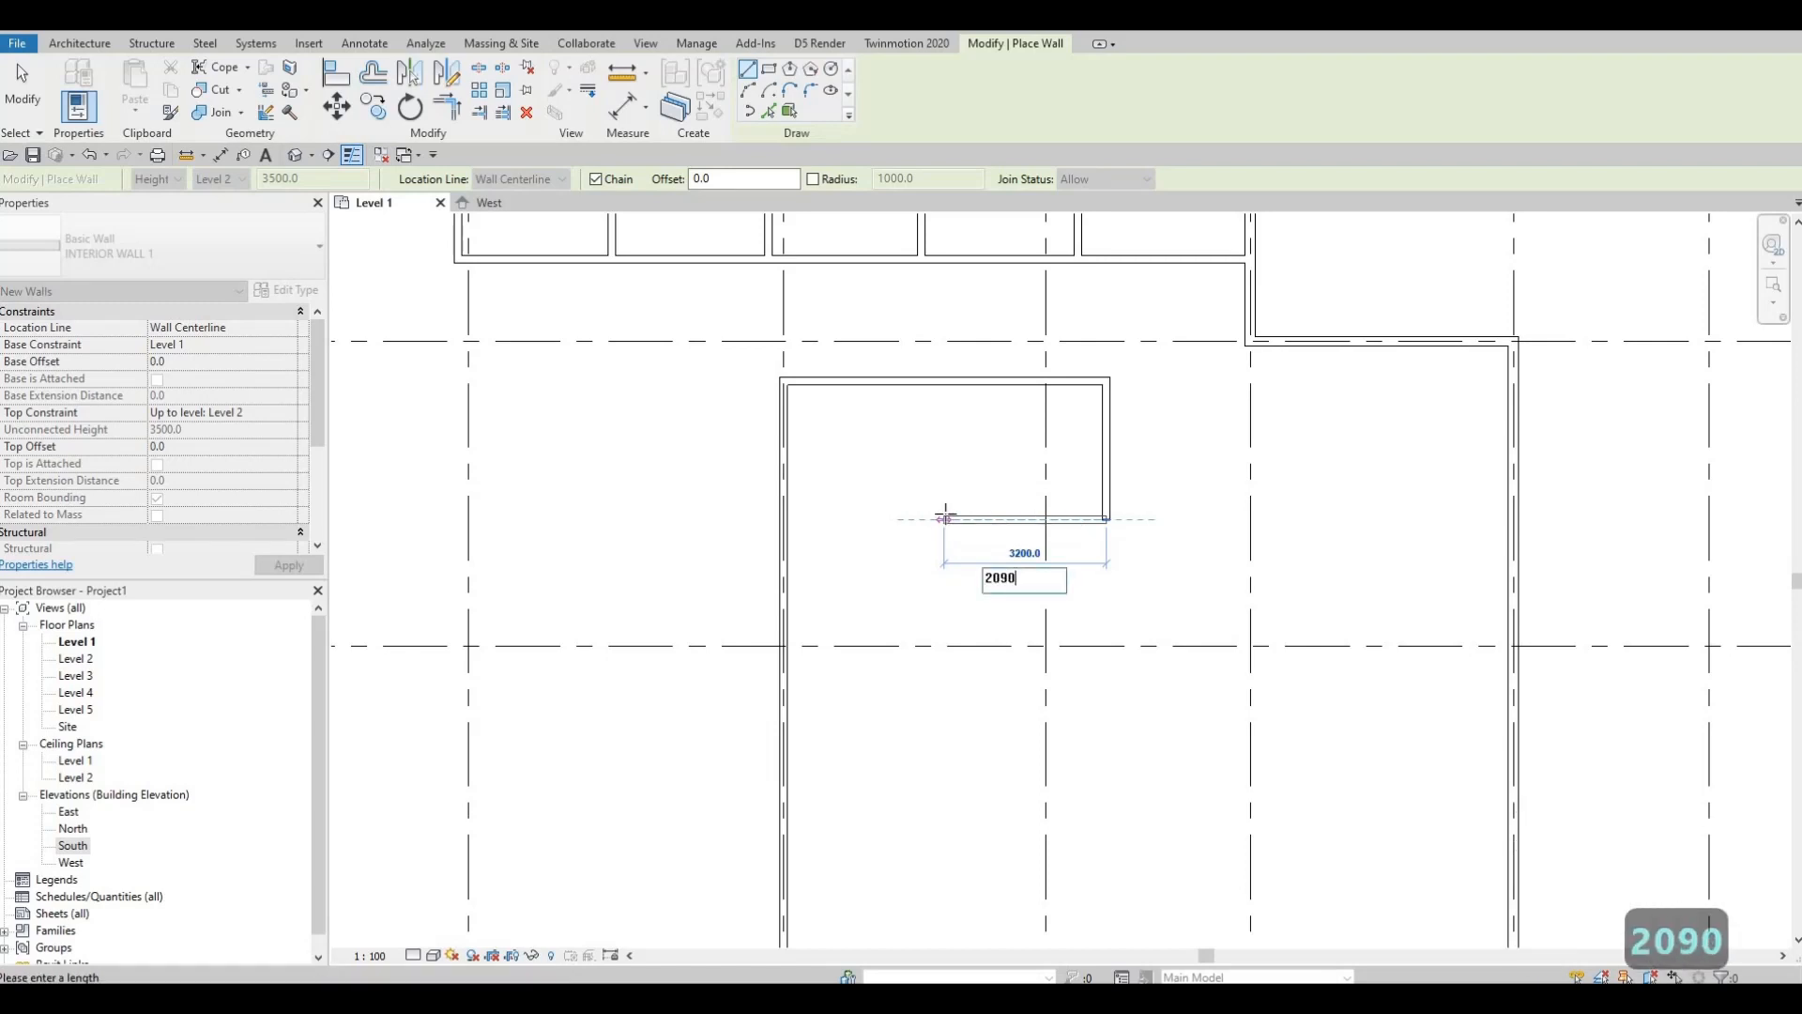
key("Return")
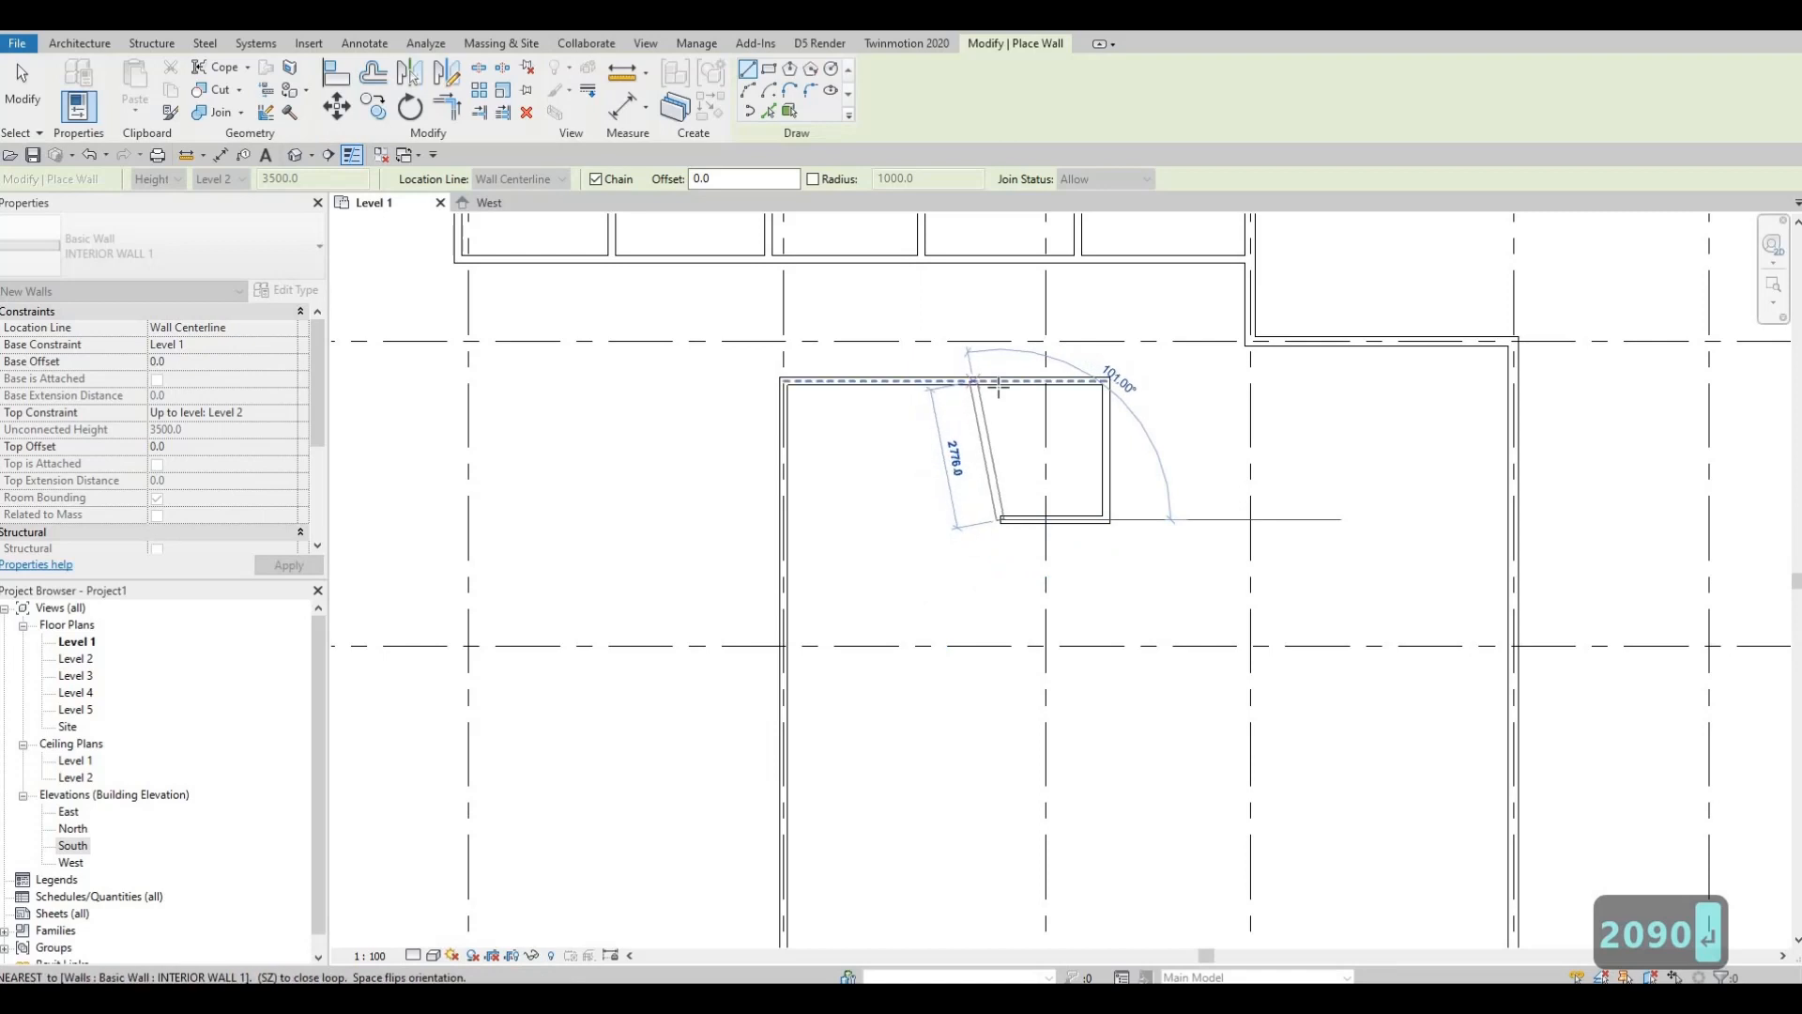
key("Escape")
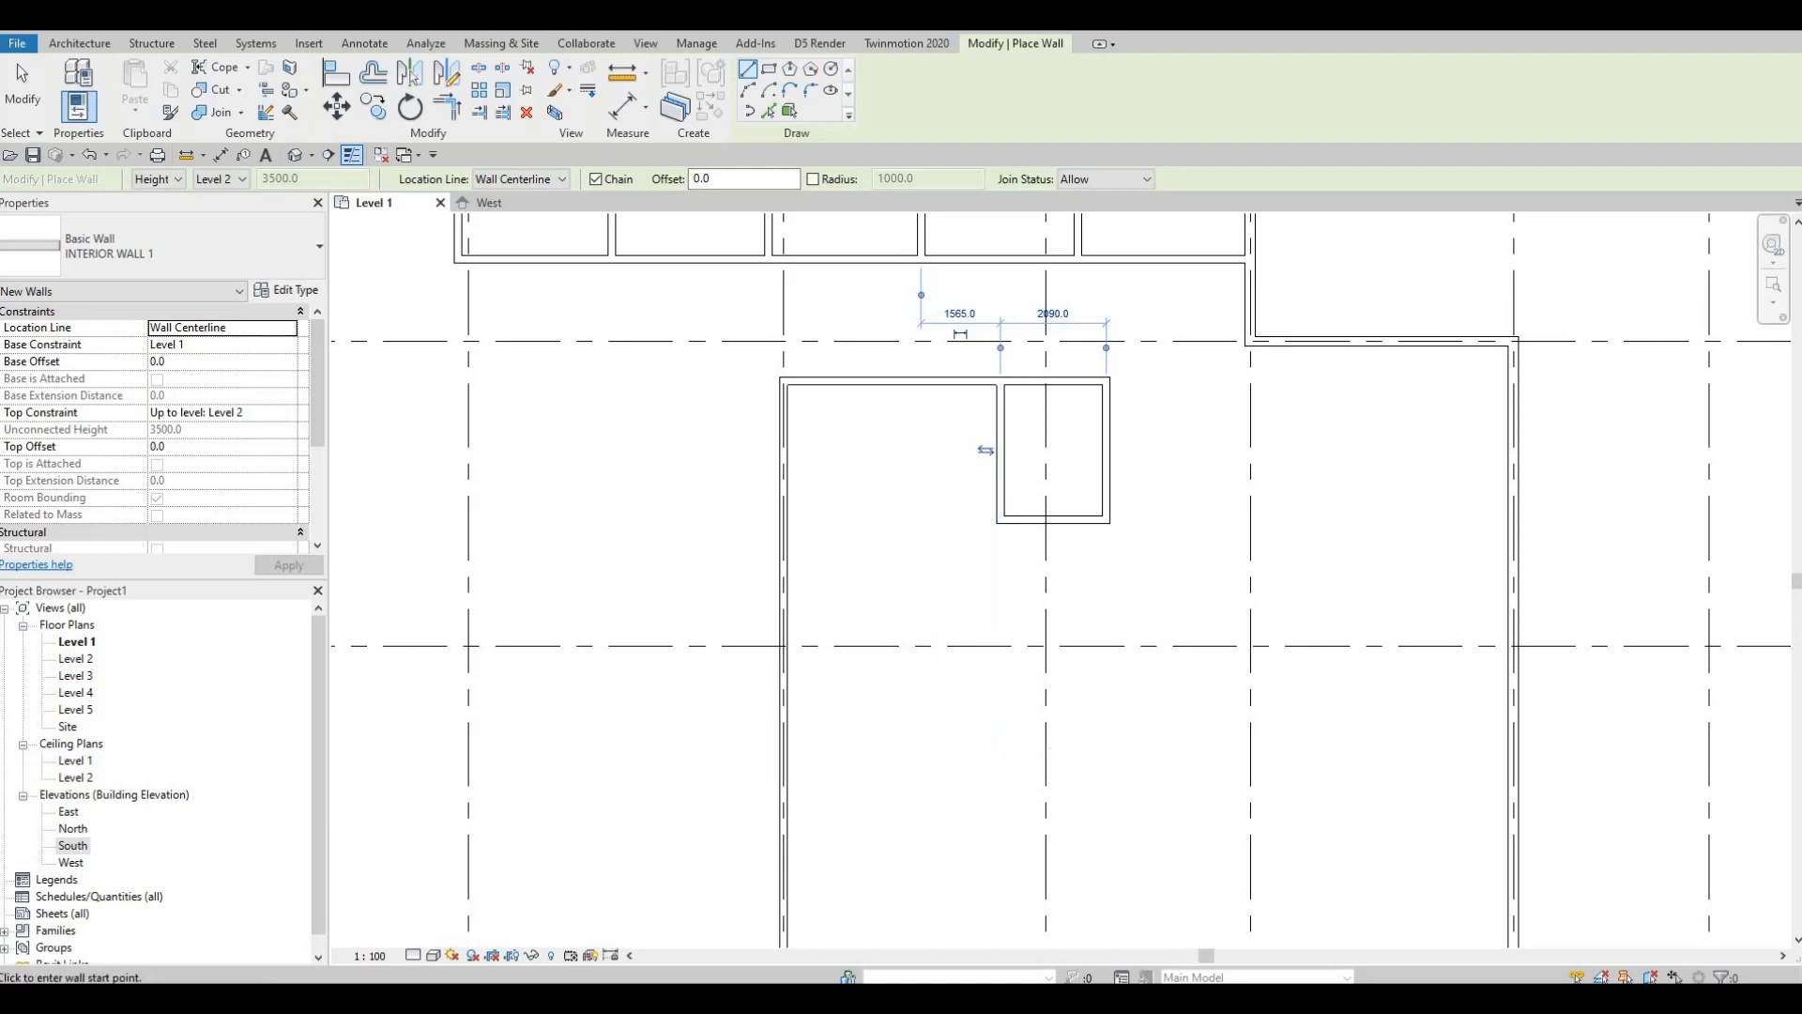
key("Escape")
key("Escape")
key("Escape")
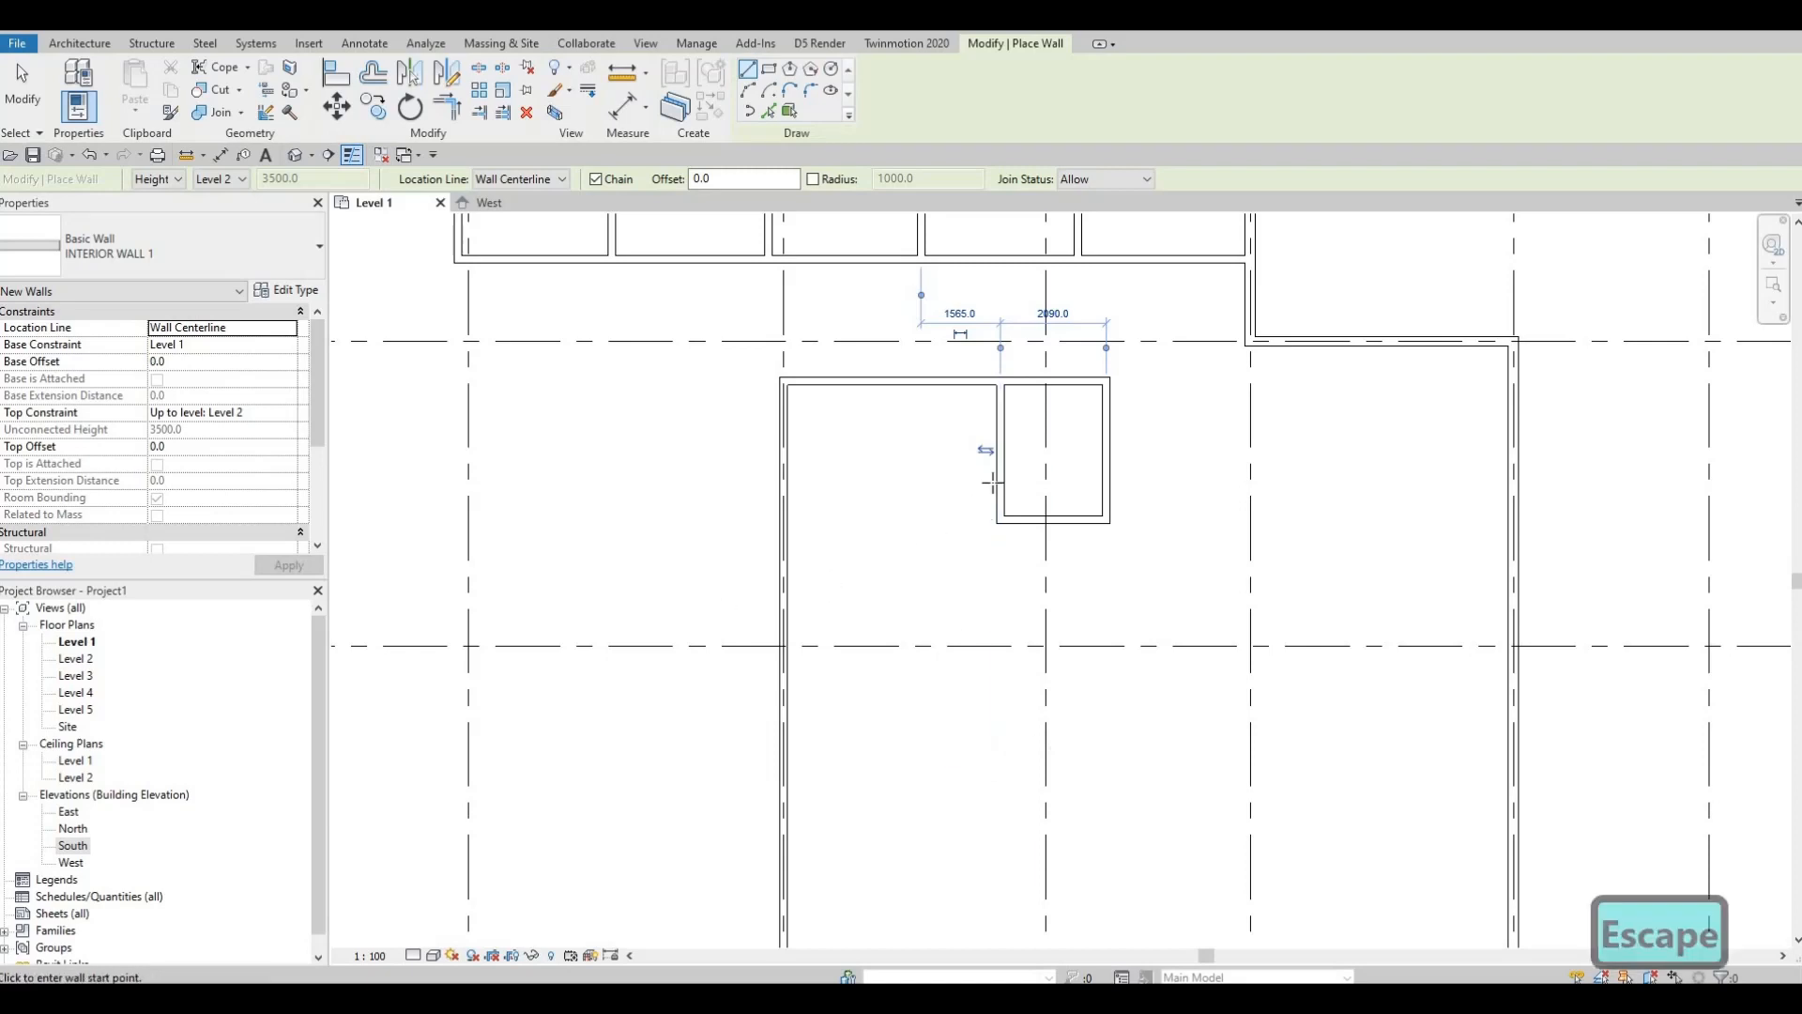
key("Escape")
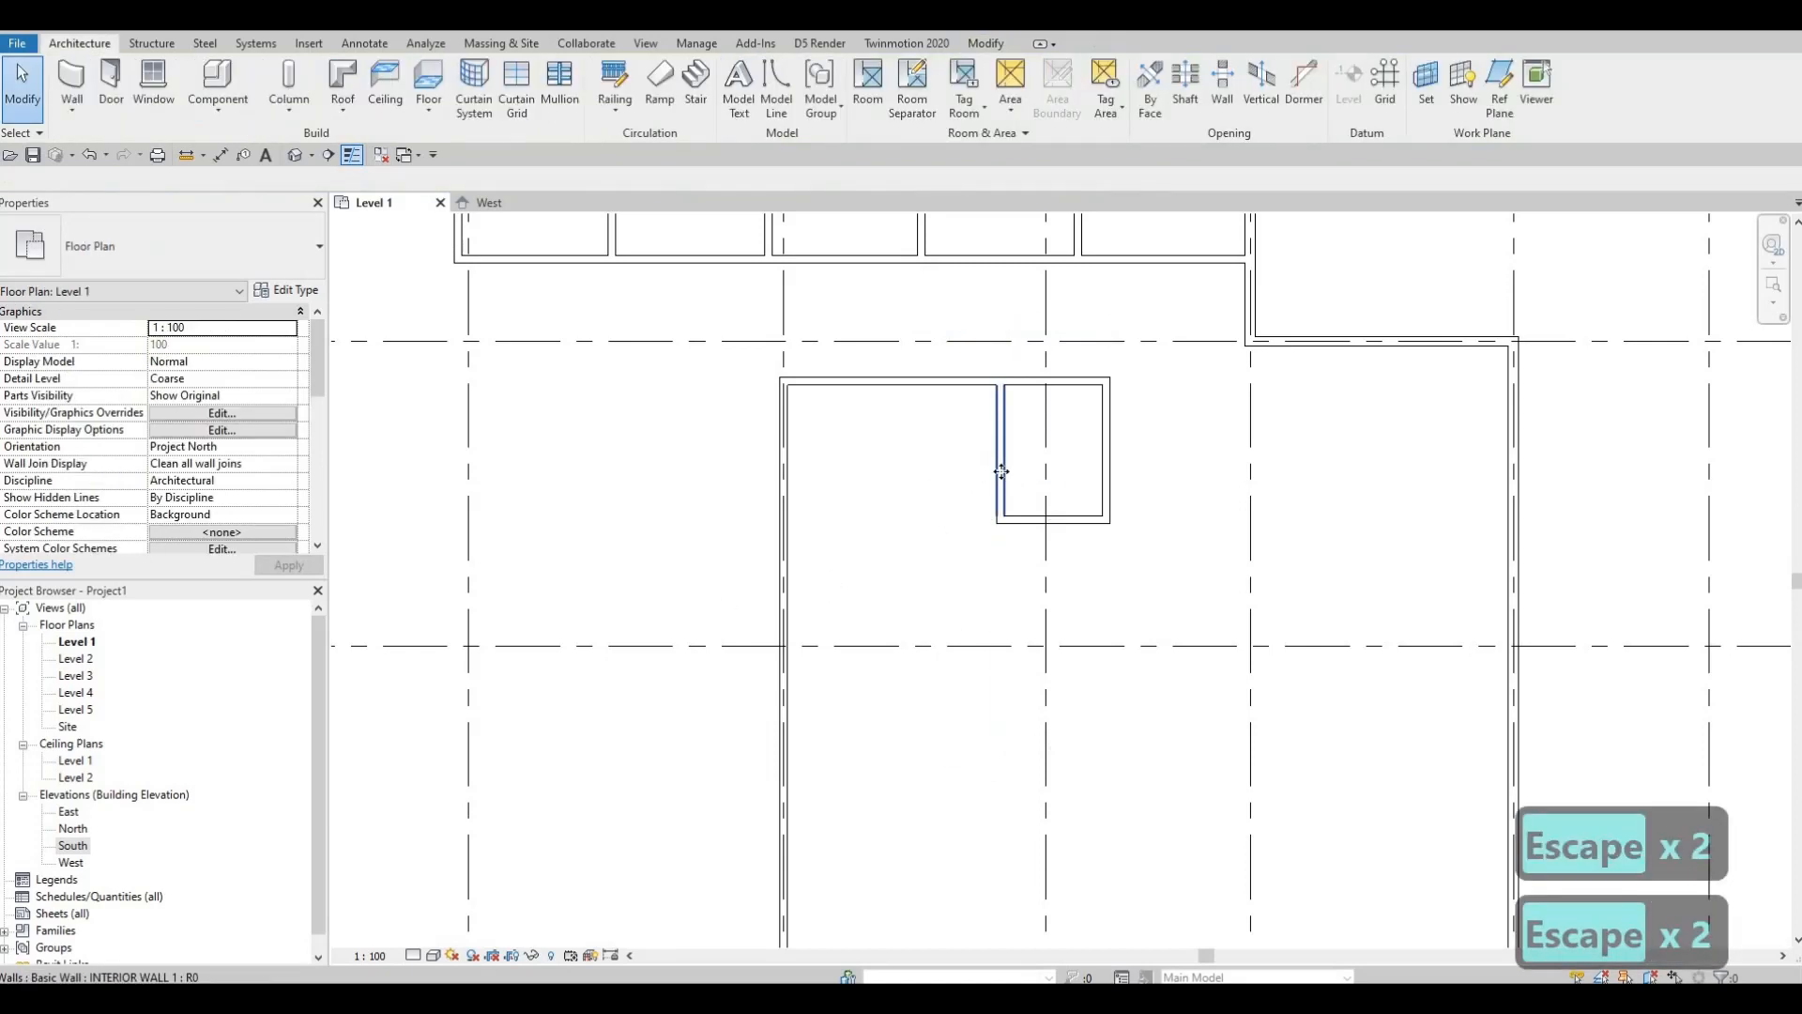
Step: Stretch the vertical interior wall beside the room down to 5800
left_click(1004, 516)
left_click_drag(1004, 521, 1001, 757)
key("Escape")
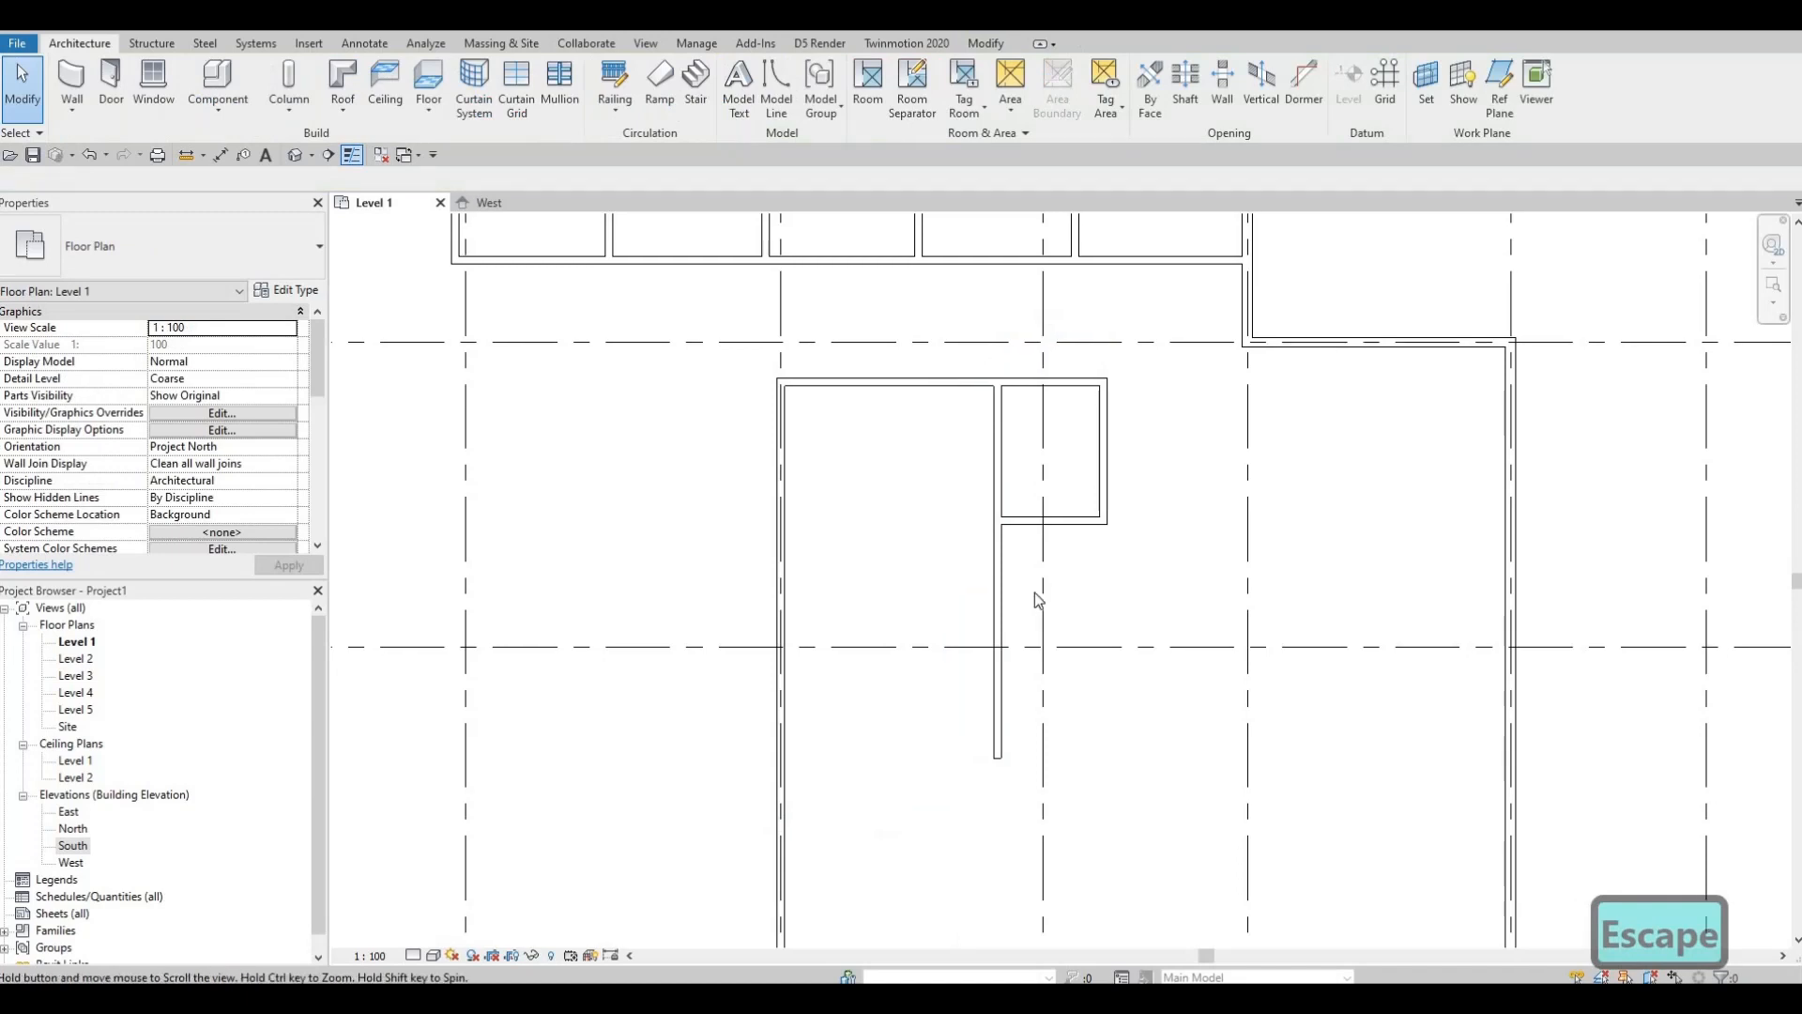
middle_click_drag(1035, 593, 961, 630)
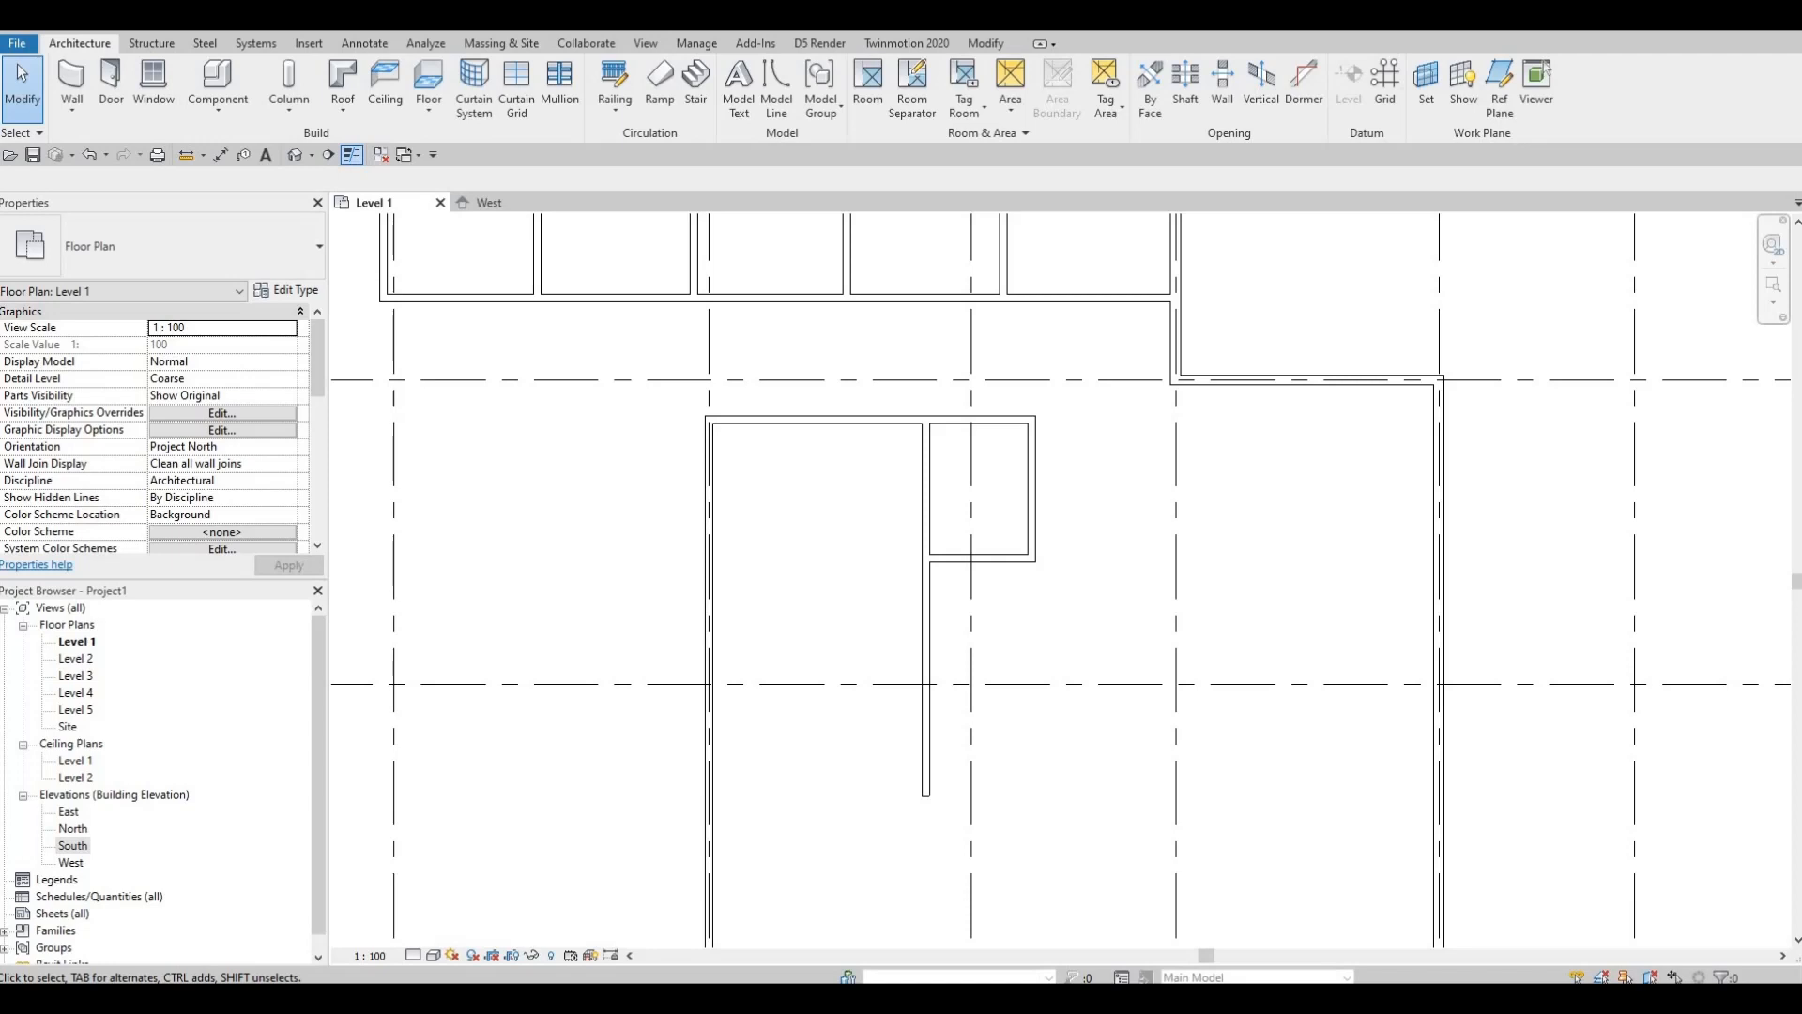
key("Escape")
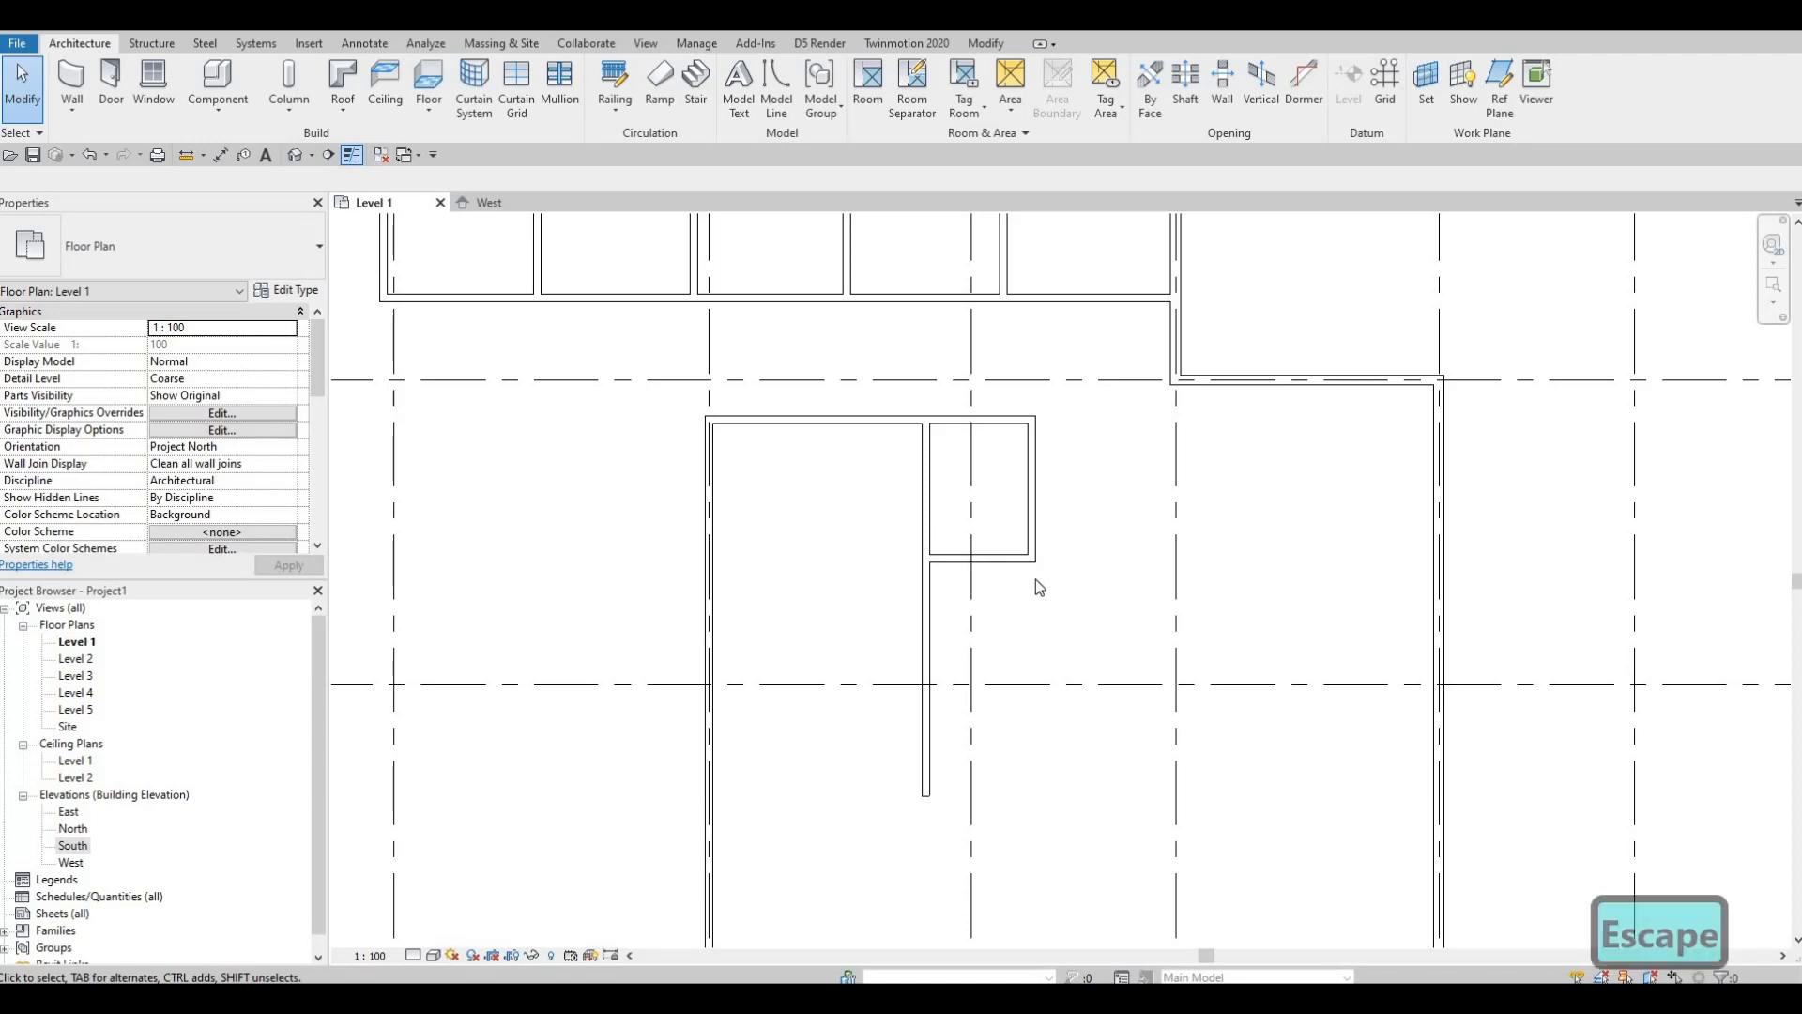
key("Escape")
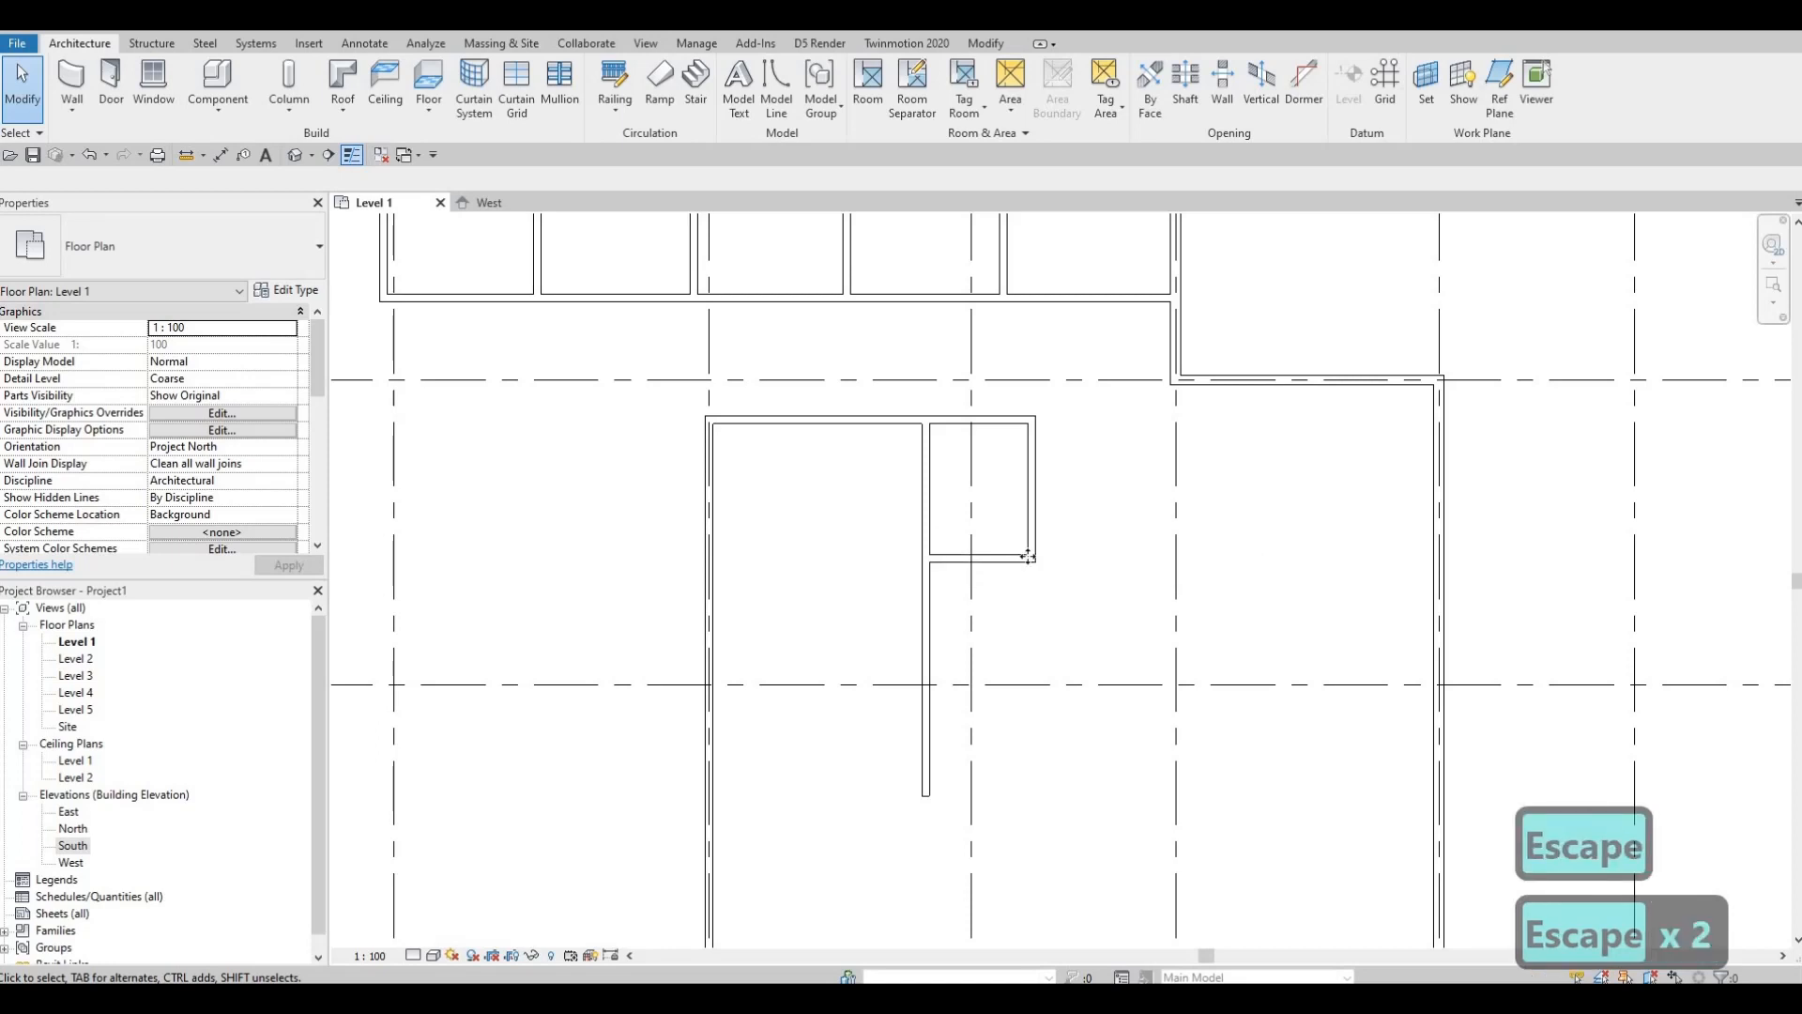
Step: Drag the lower horizontal interior wall's right end to grid line E, making it 4920 long
left_click(1033, 560)
left_click_drag(1033, 559, 1178, 558)
scroll(1179, 708, "down", 3)
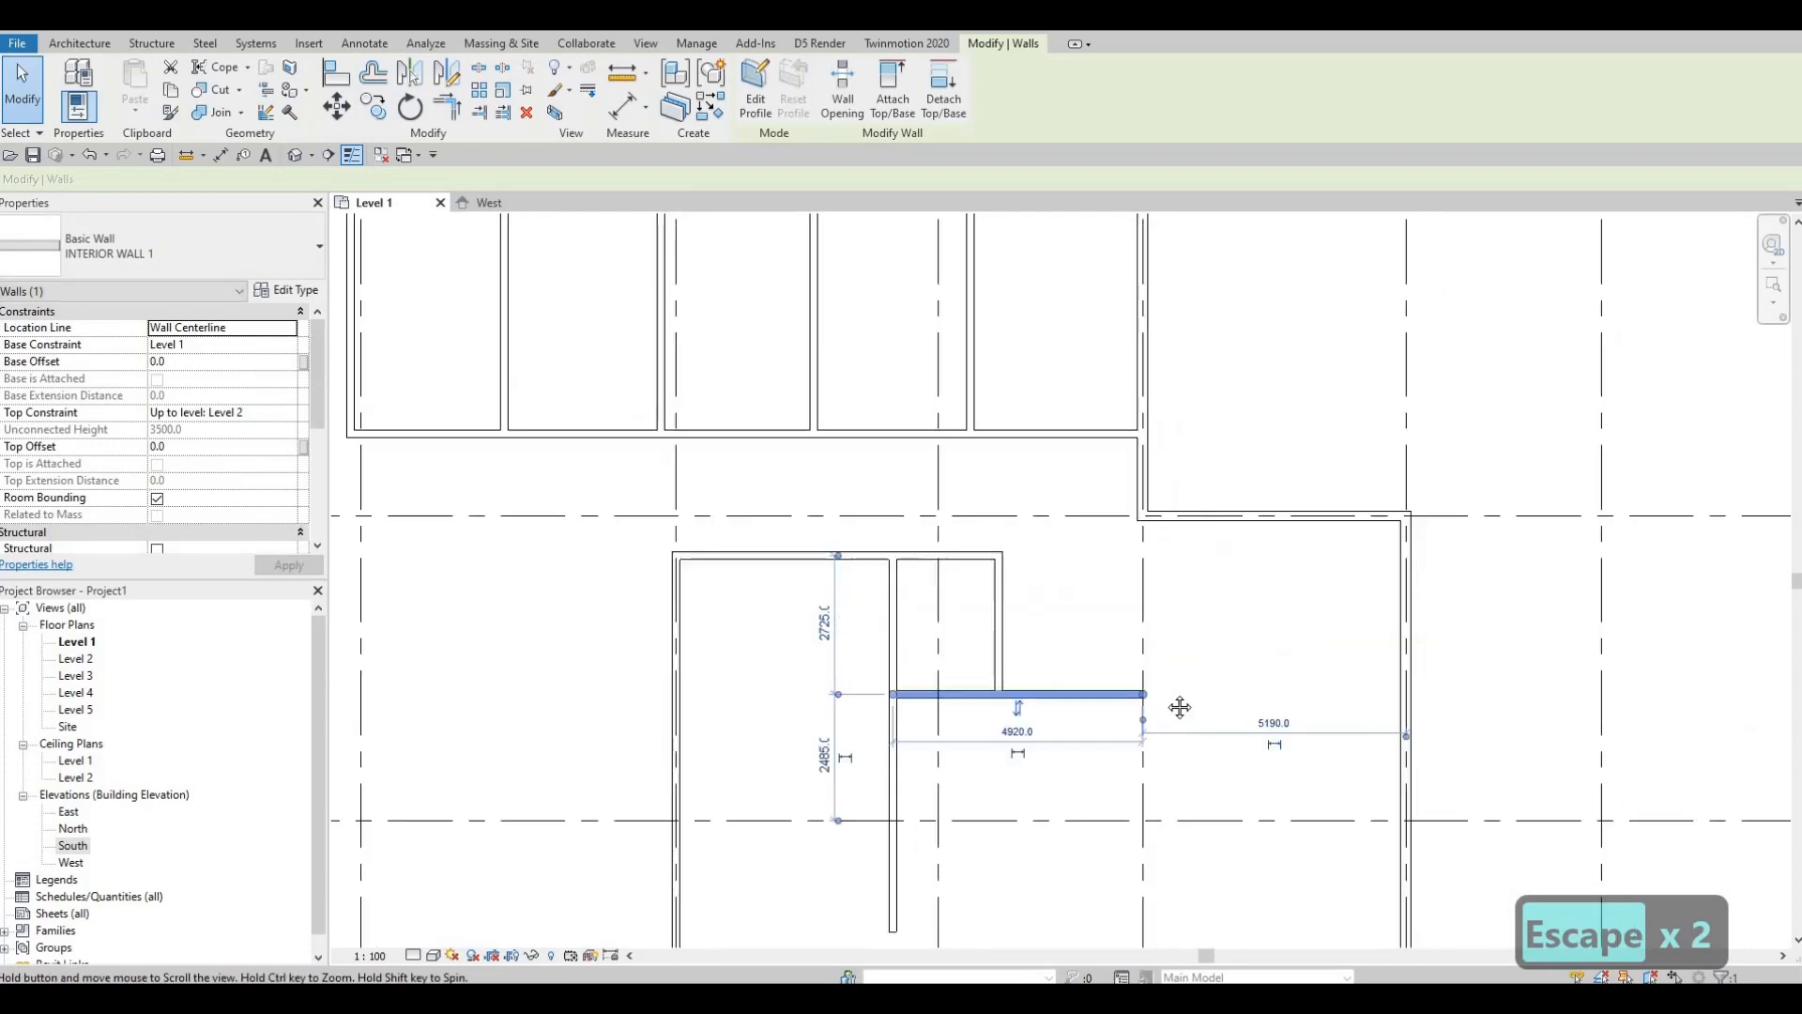
middle_click_drag(1143, 264, 1122, 459)
scroll(1160, 830, "down", 1)
middle_click_drag(1175, 826, 1139, 486)
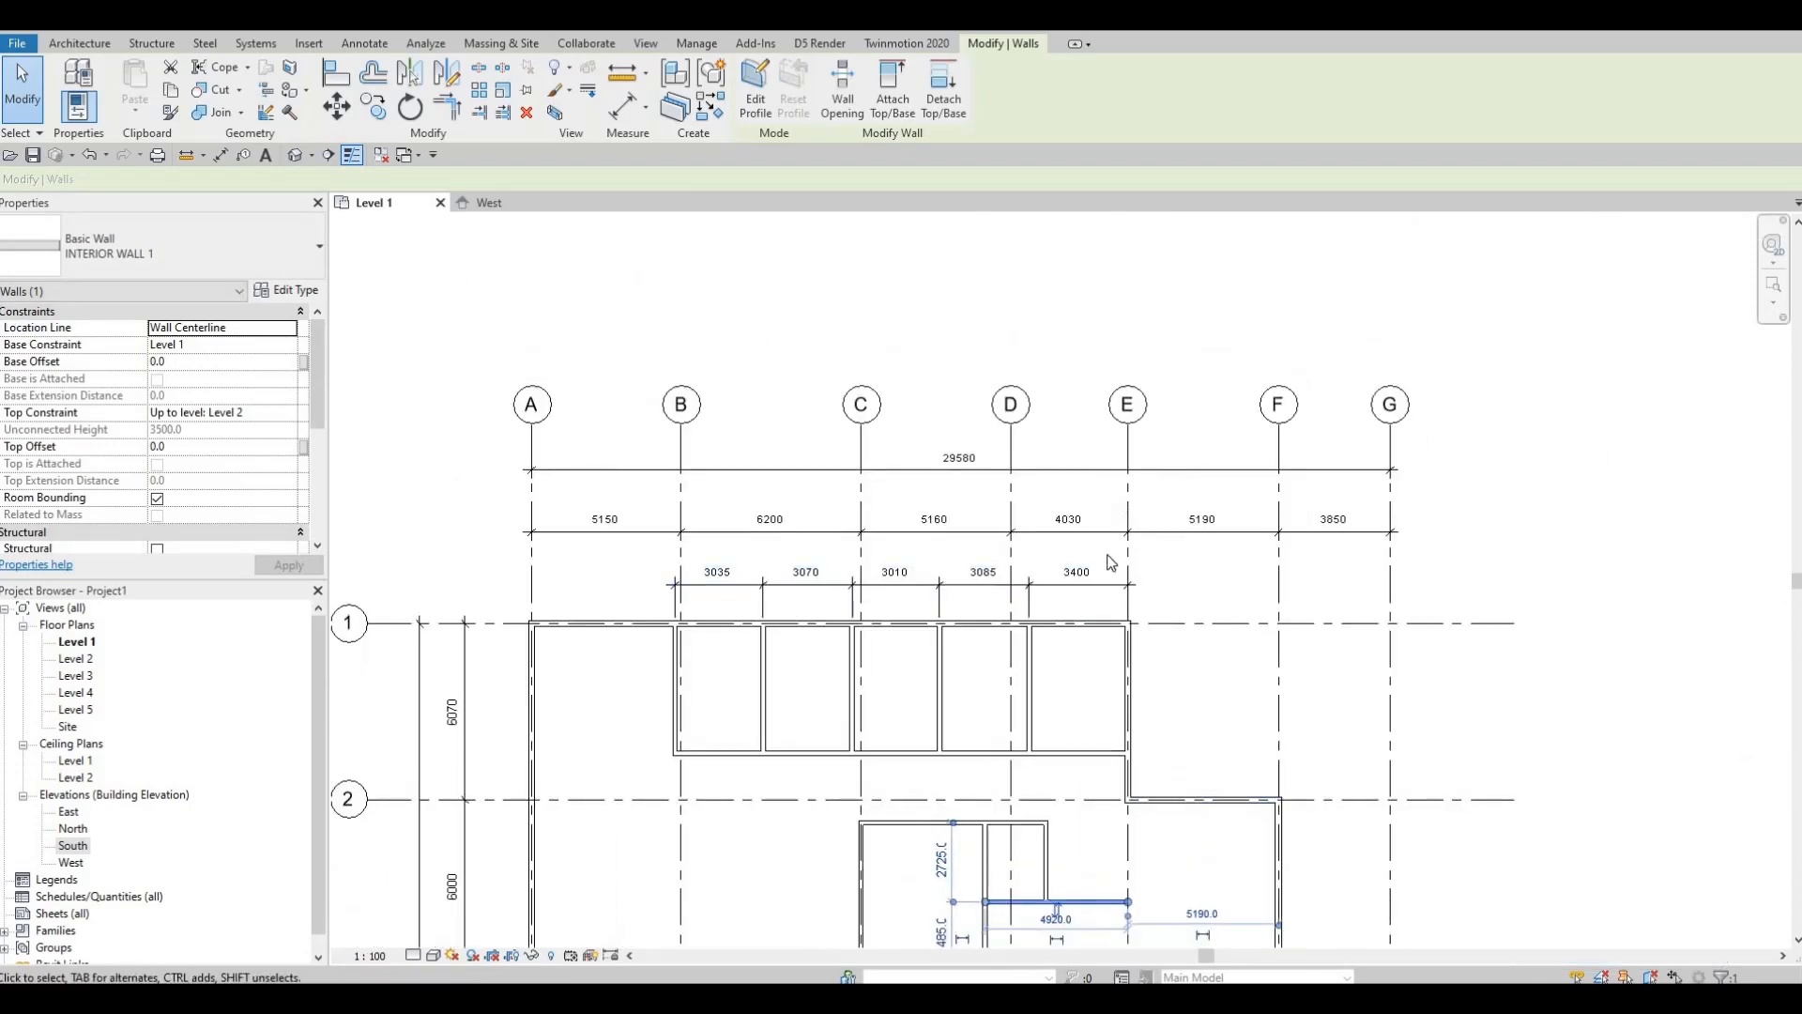
middle_click_drag(1138, 832, 1113, 631)
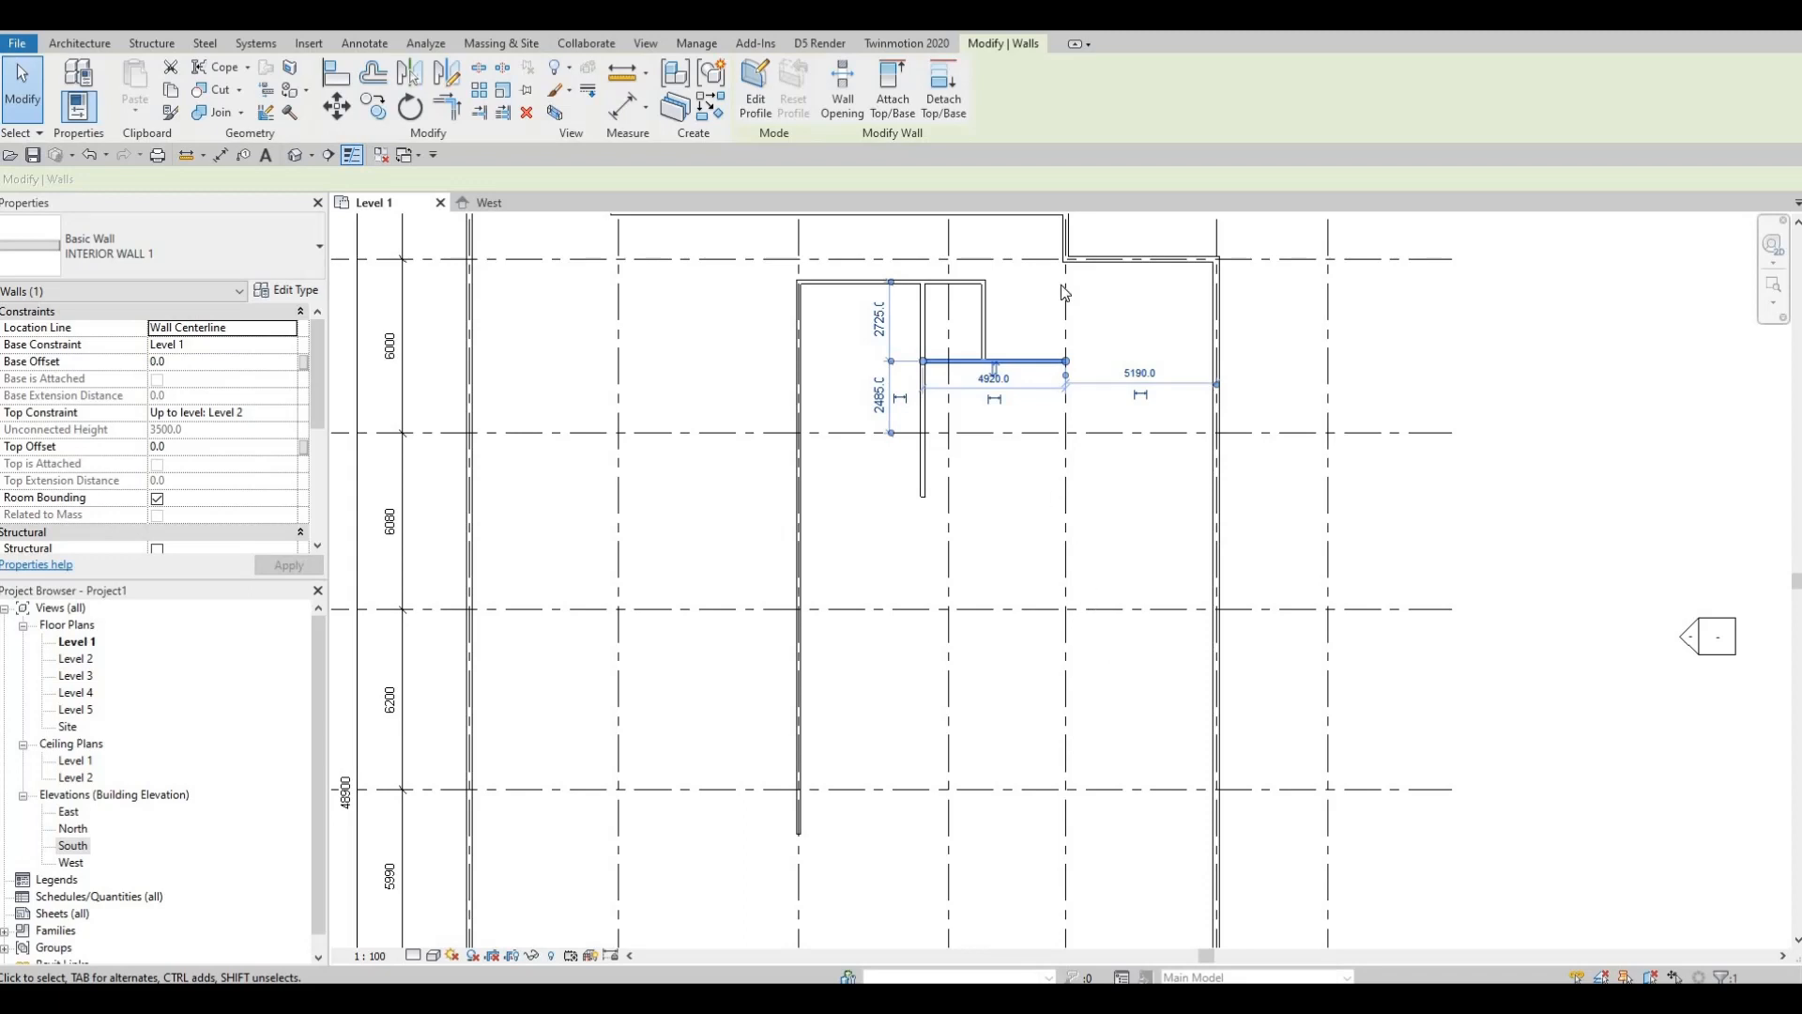
scroll(1065, 413, "up", 1)
scroll(1065, 402, "up", 2)
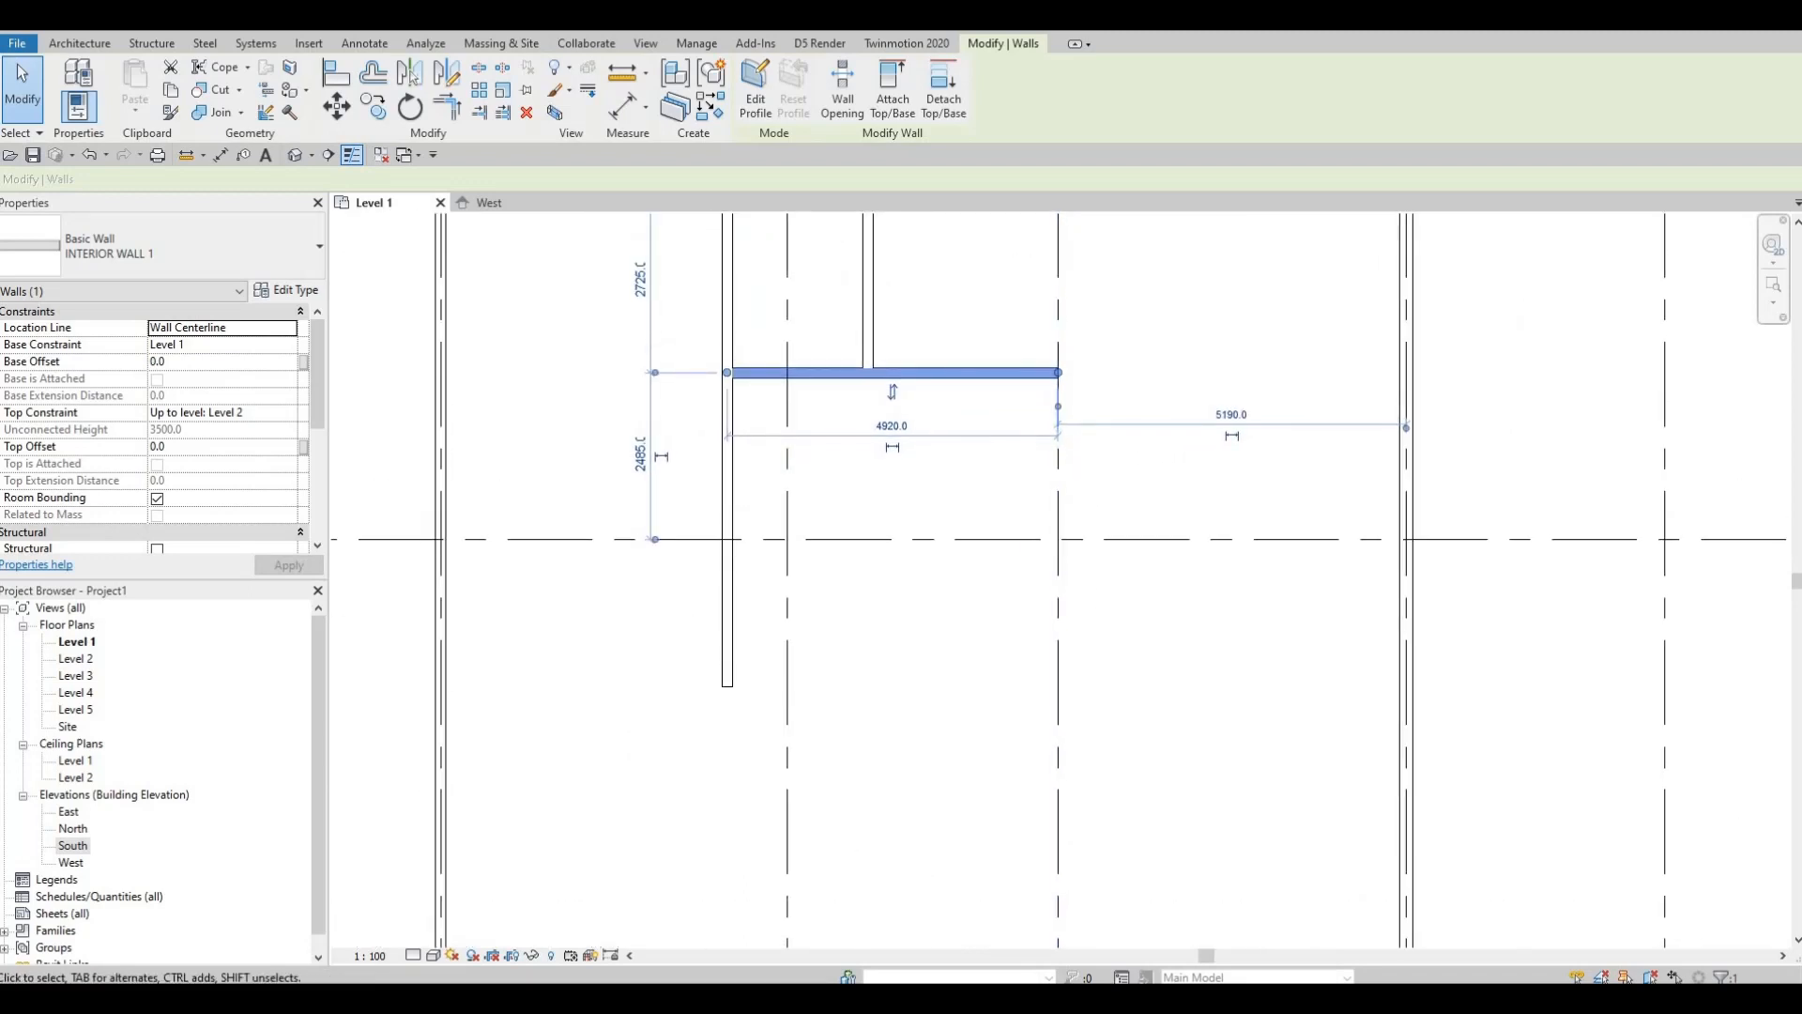
scroll(601, 520, "down", 1)
key("Escape")
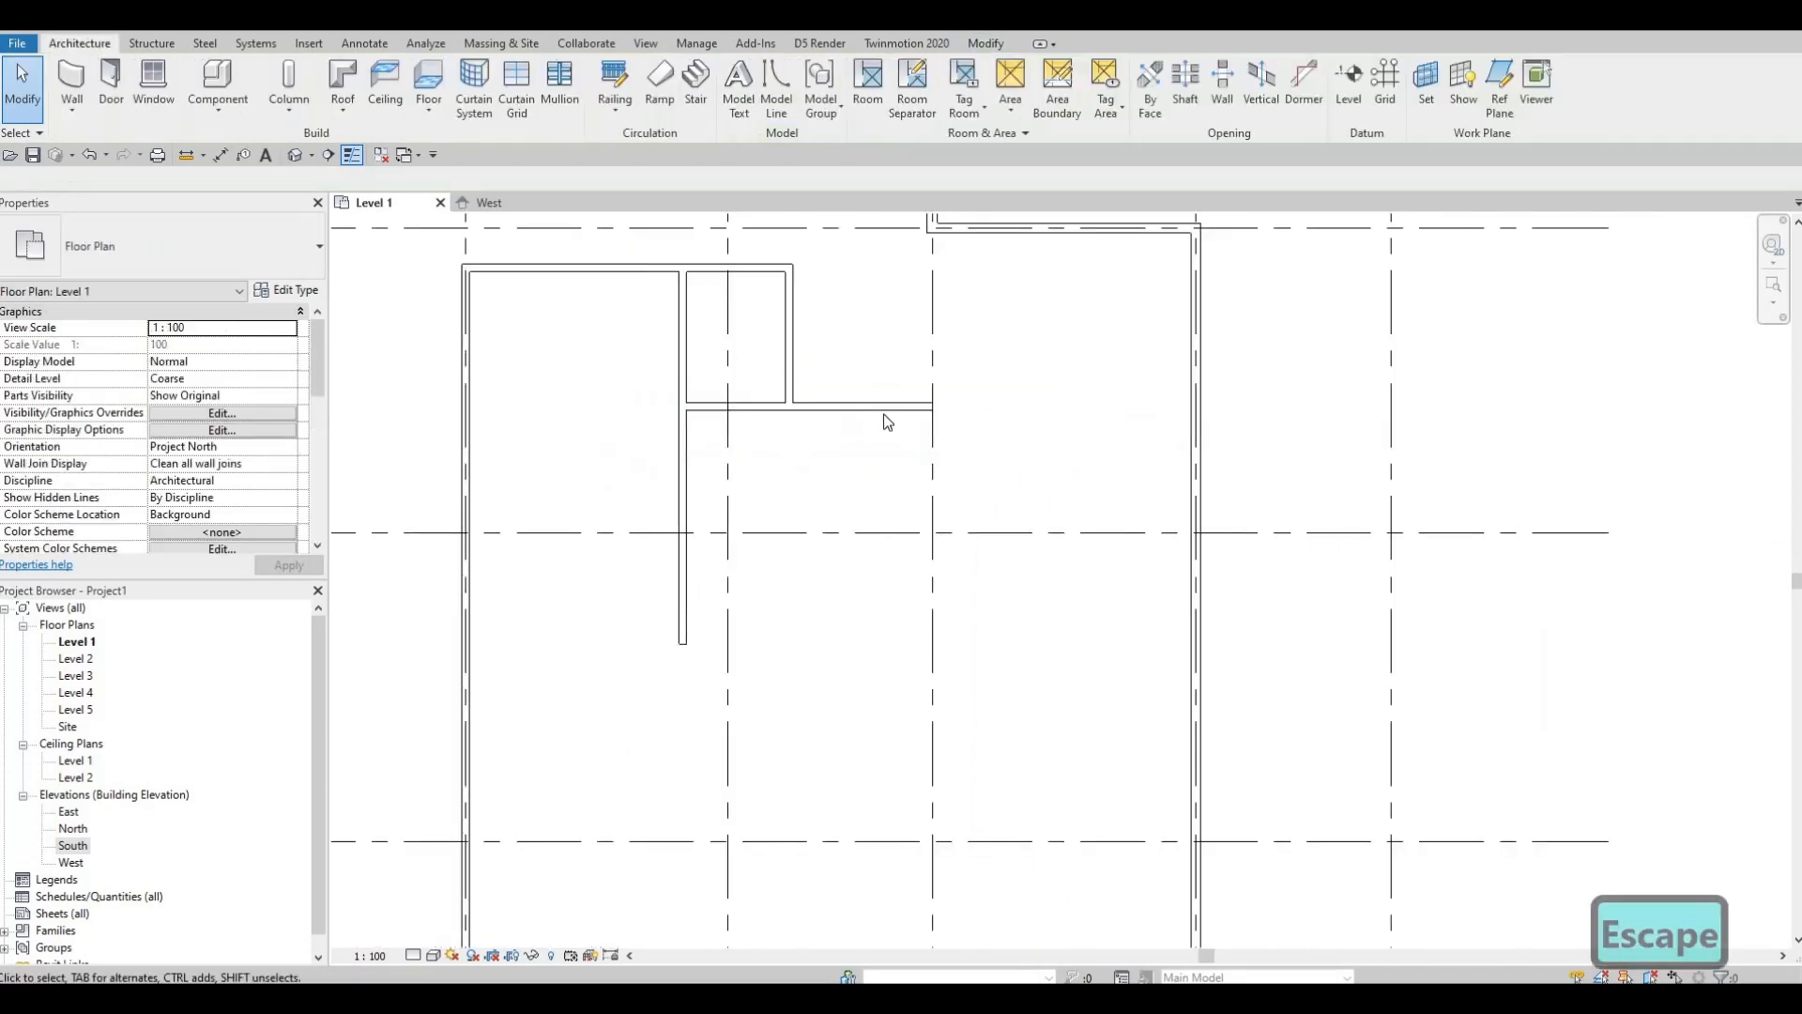
Step: Begin a similar interior wall (CS) from the extended horizontal wall's right end
left_click(883, 428)
key("c")
key("s")
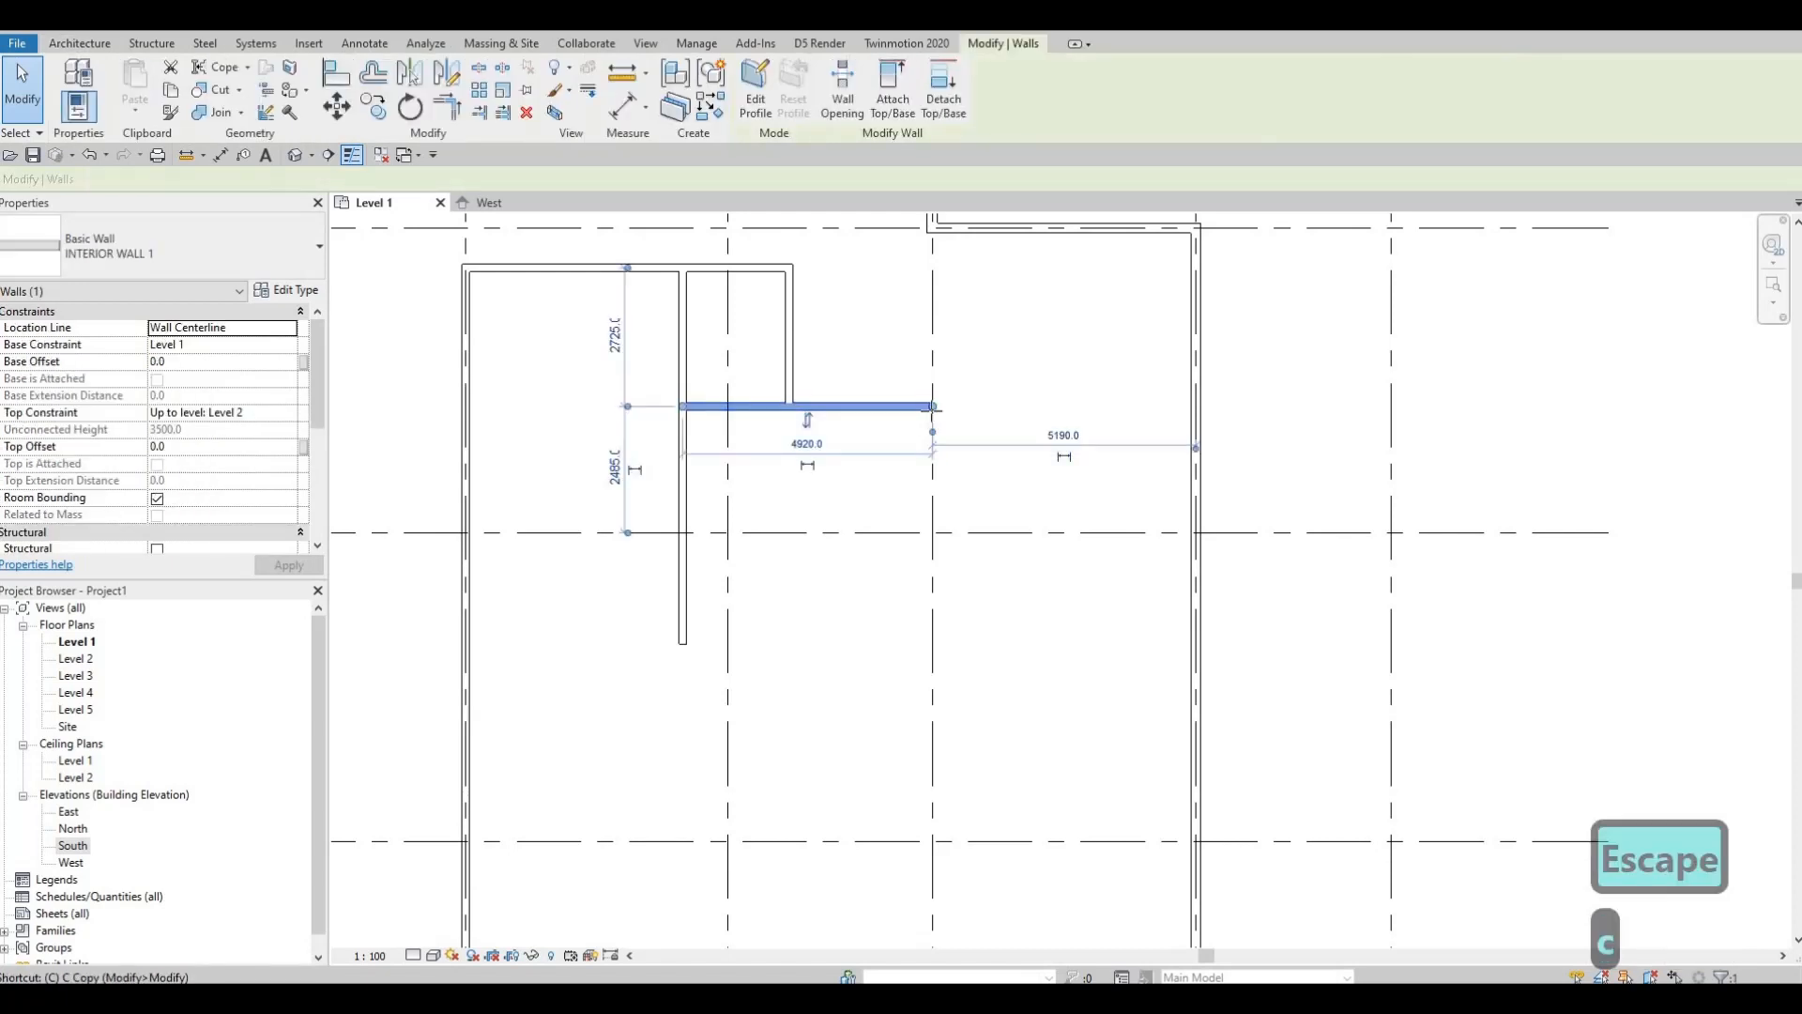
left_click(933, 406)
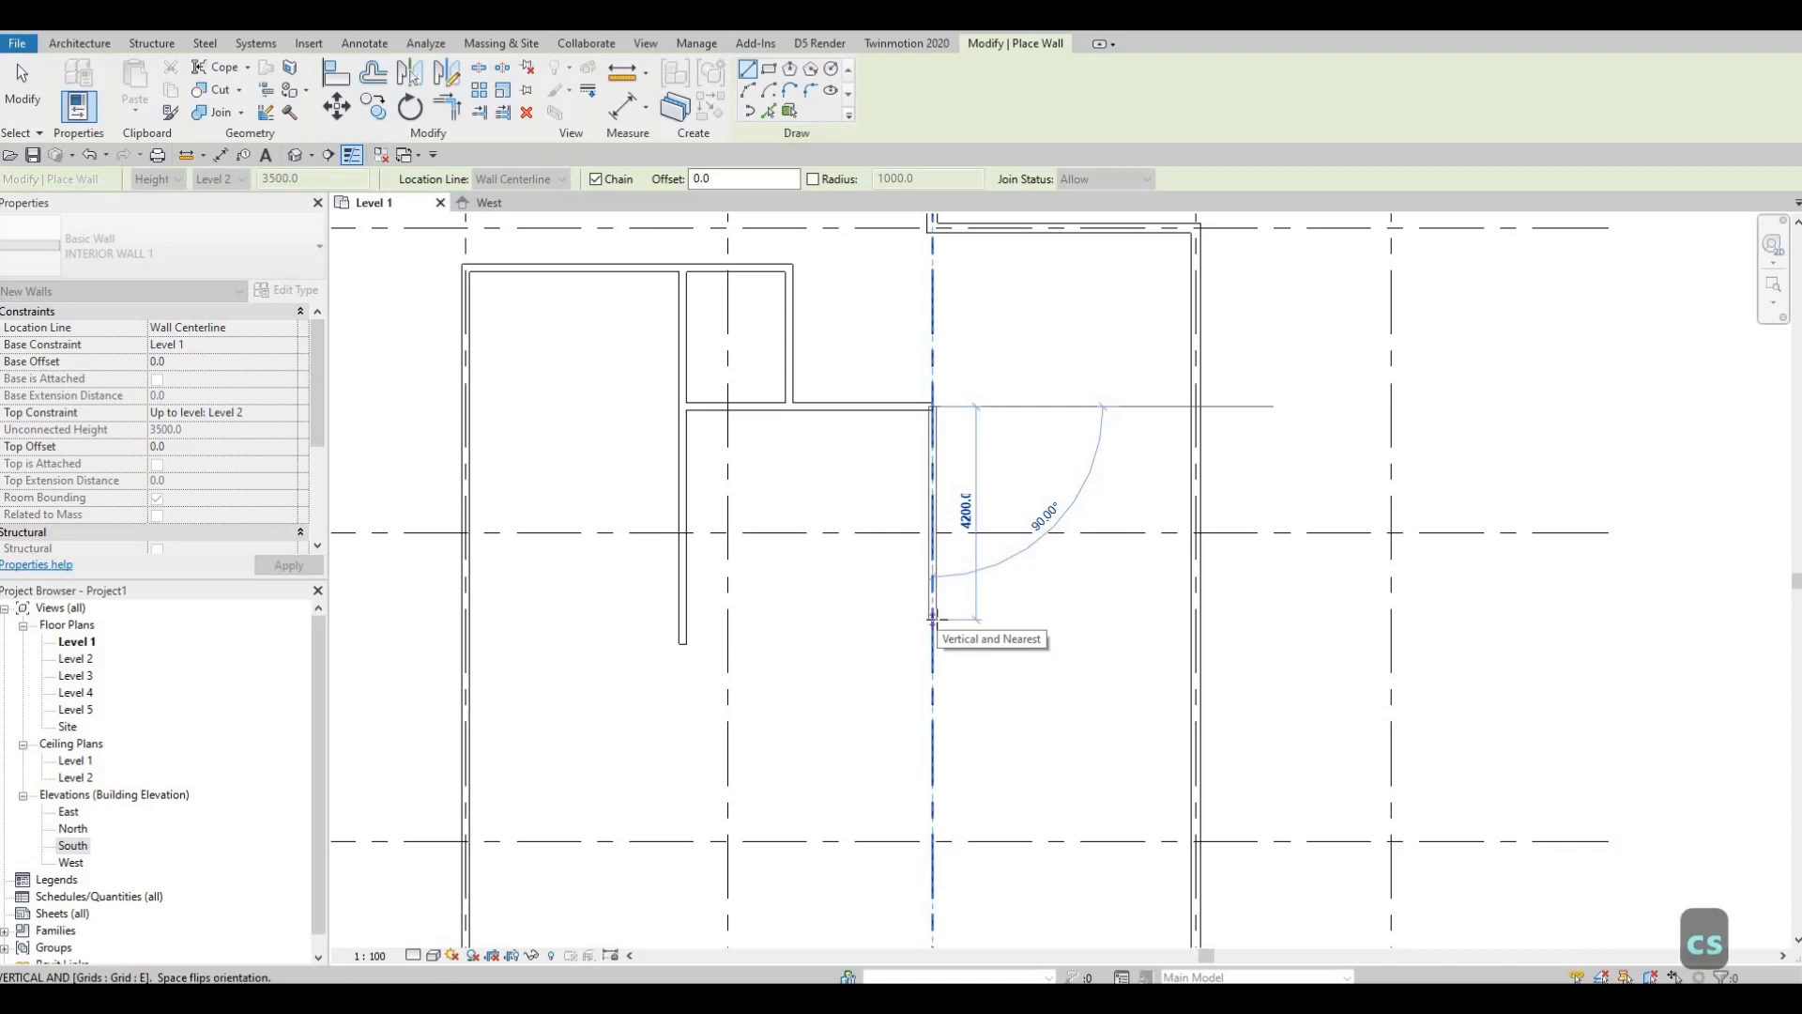
Step: Draw a 2170 vertical partition and a horizontal wall back to the left interior wall
type("2170")
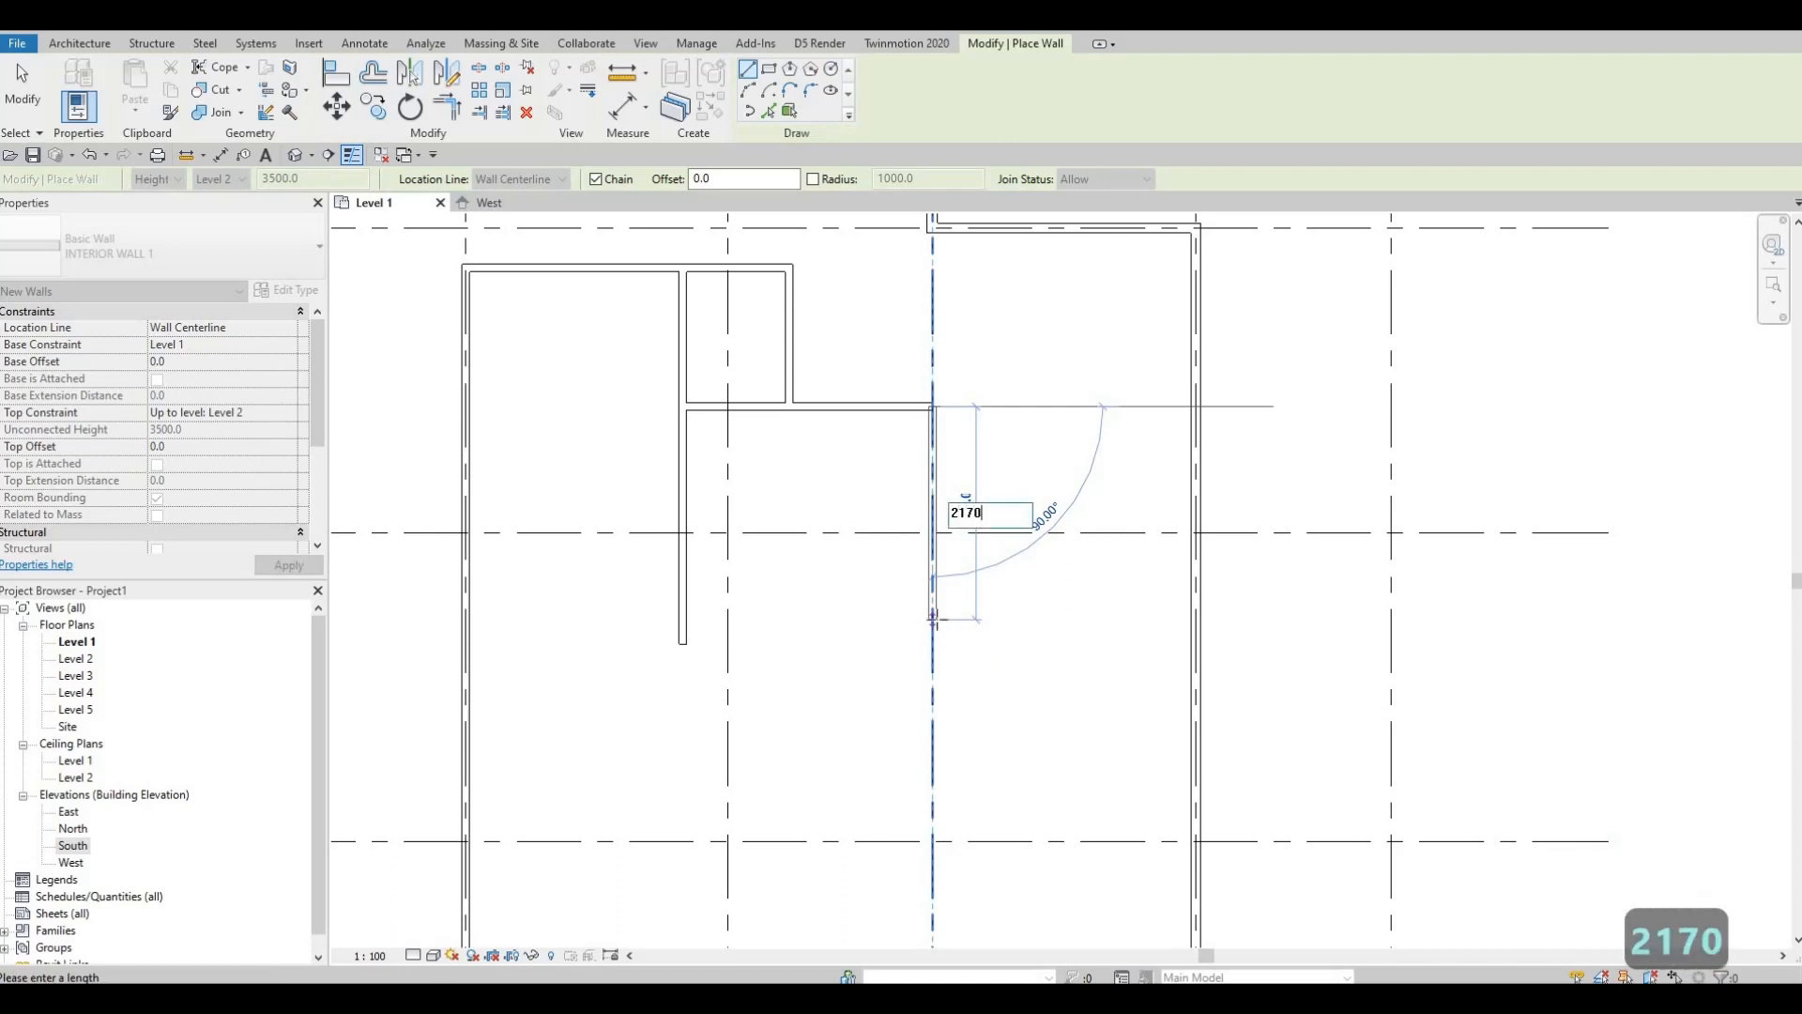
key("Return")
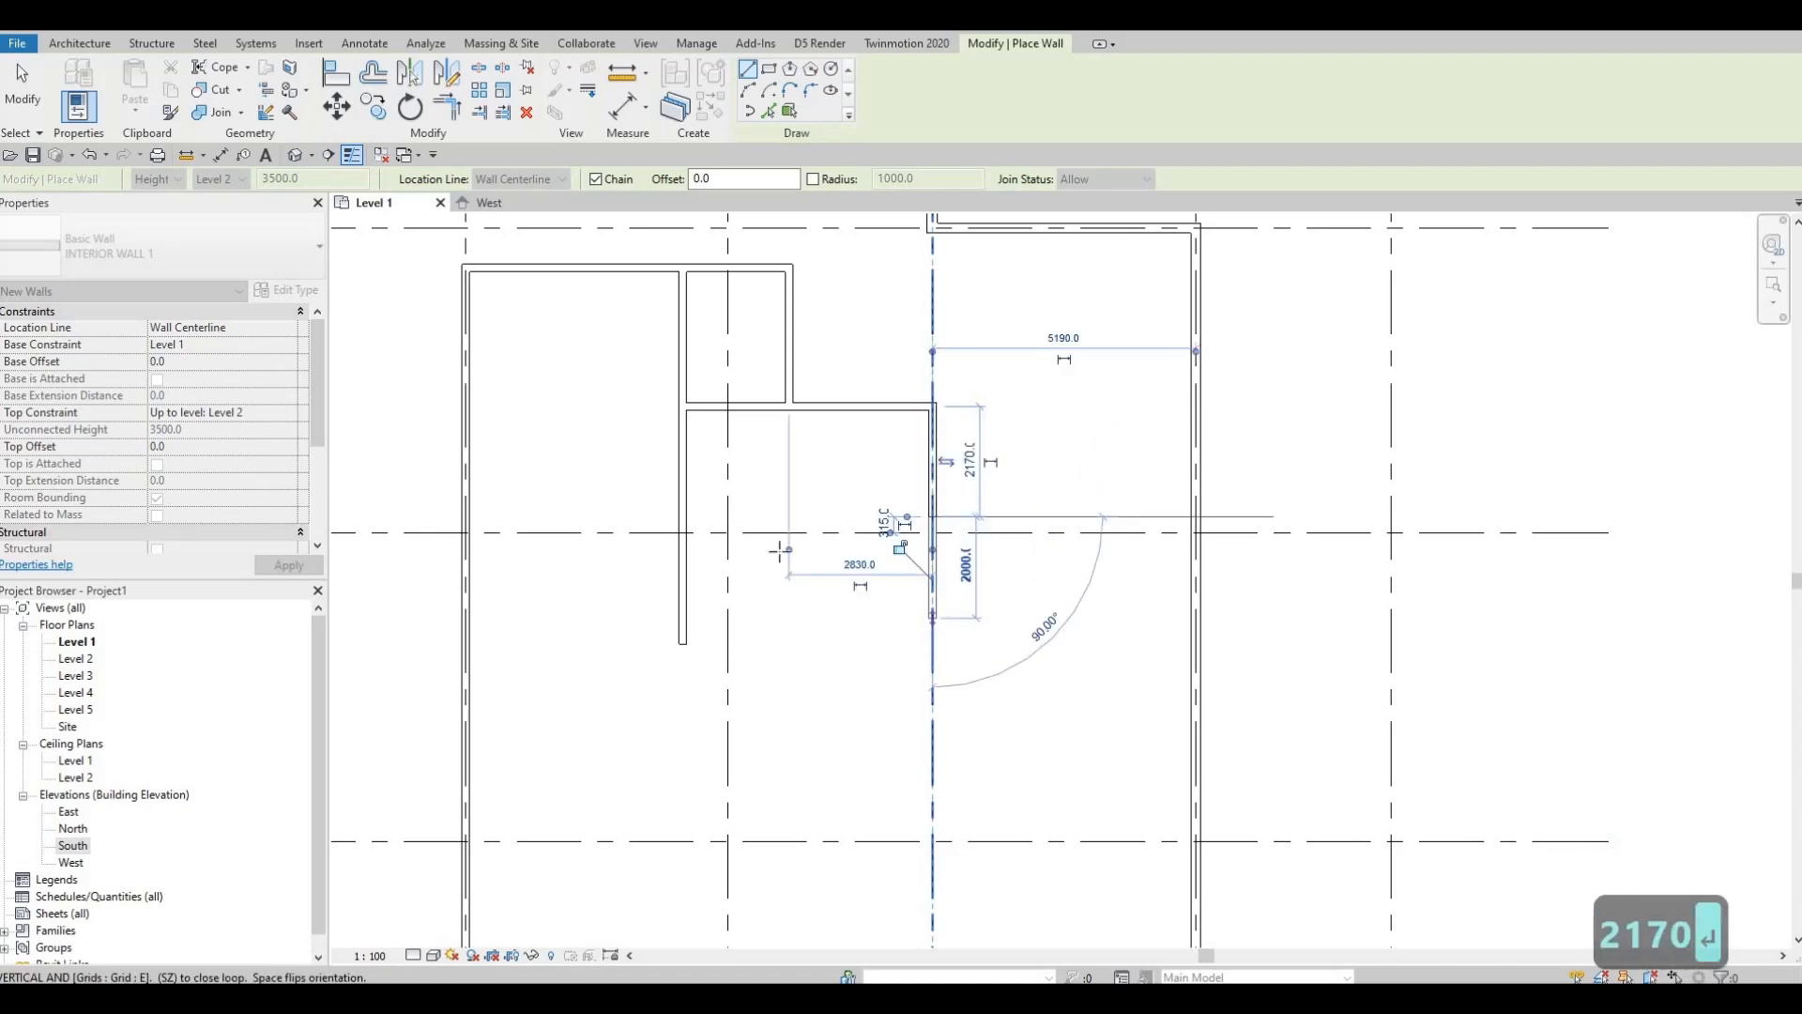
left_click(692, 518)
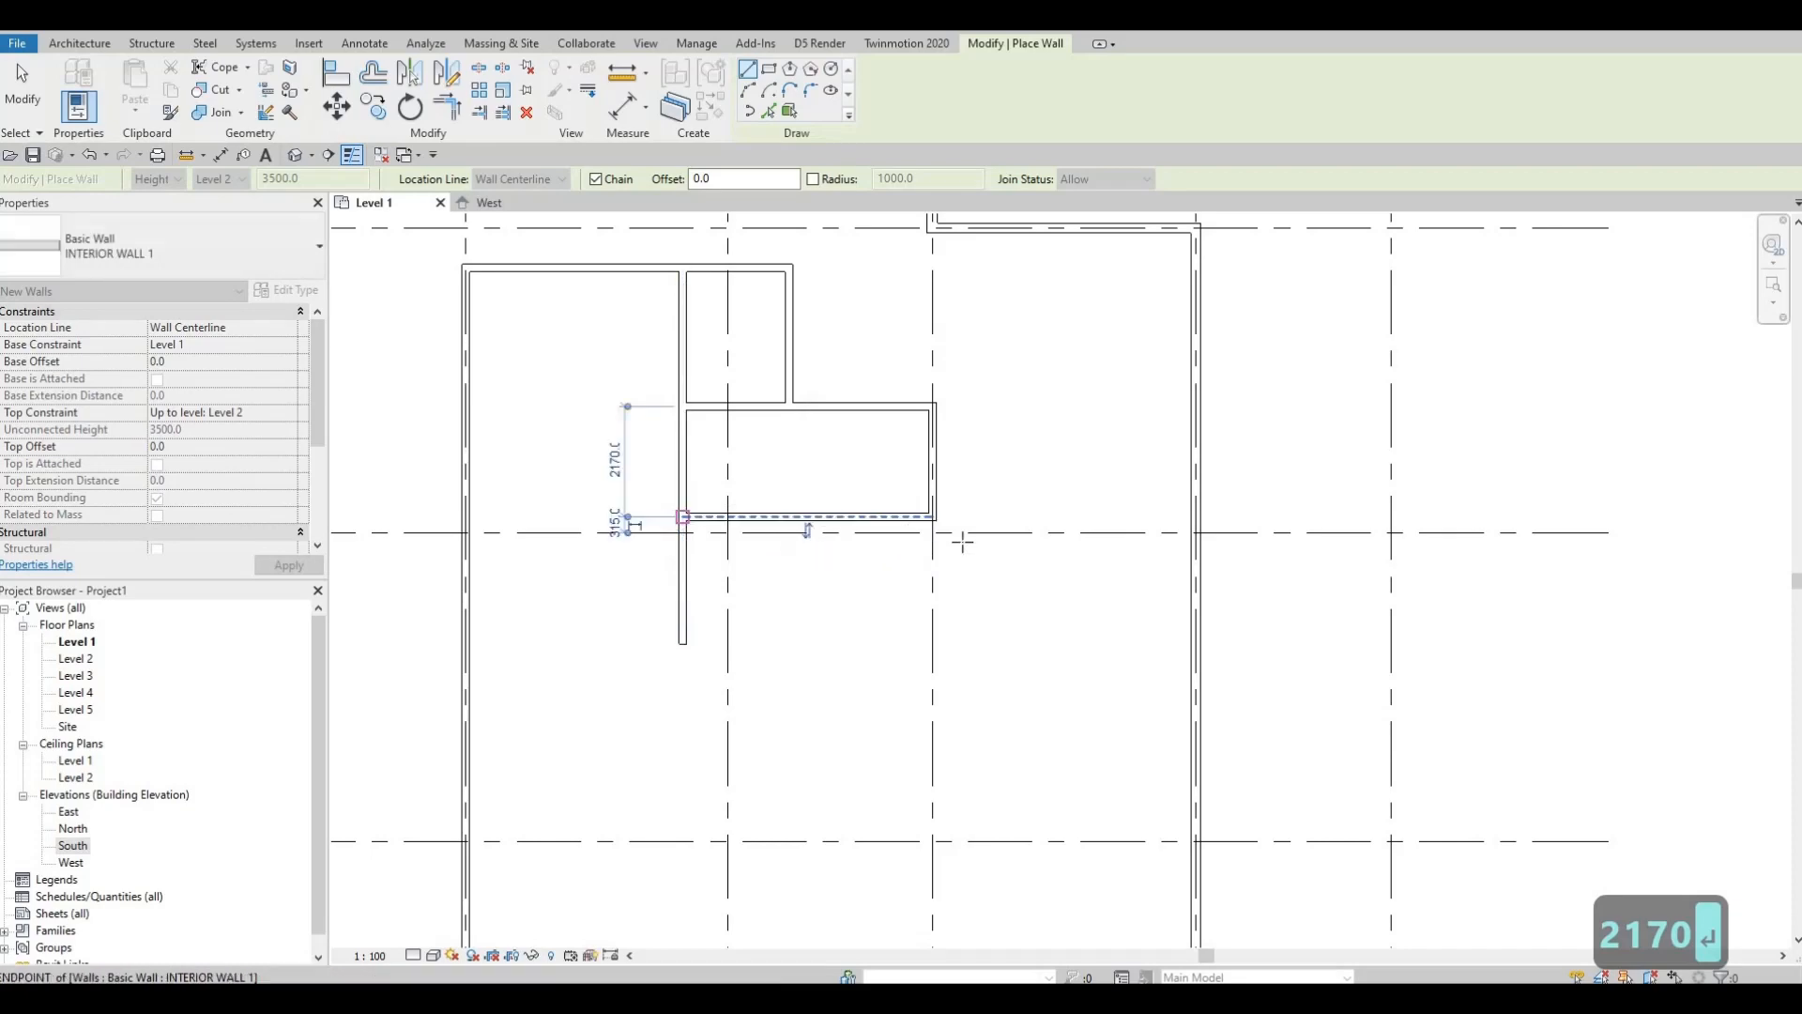
key("Escape")
key("Escape")
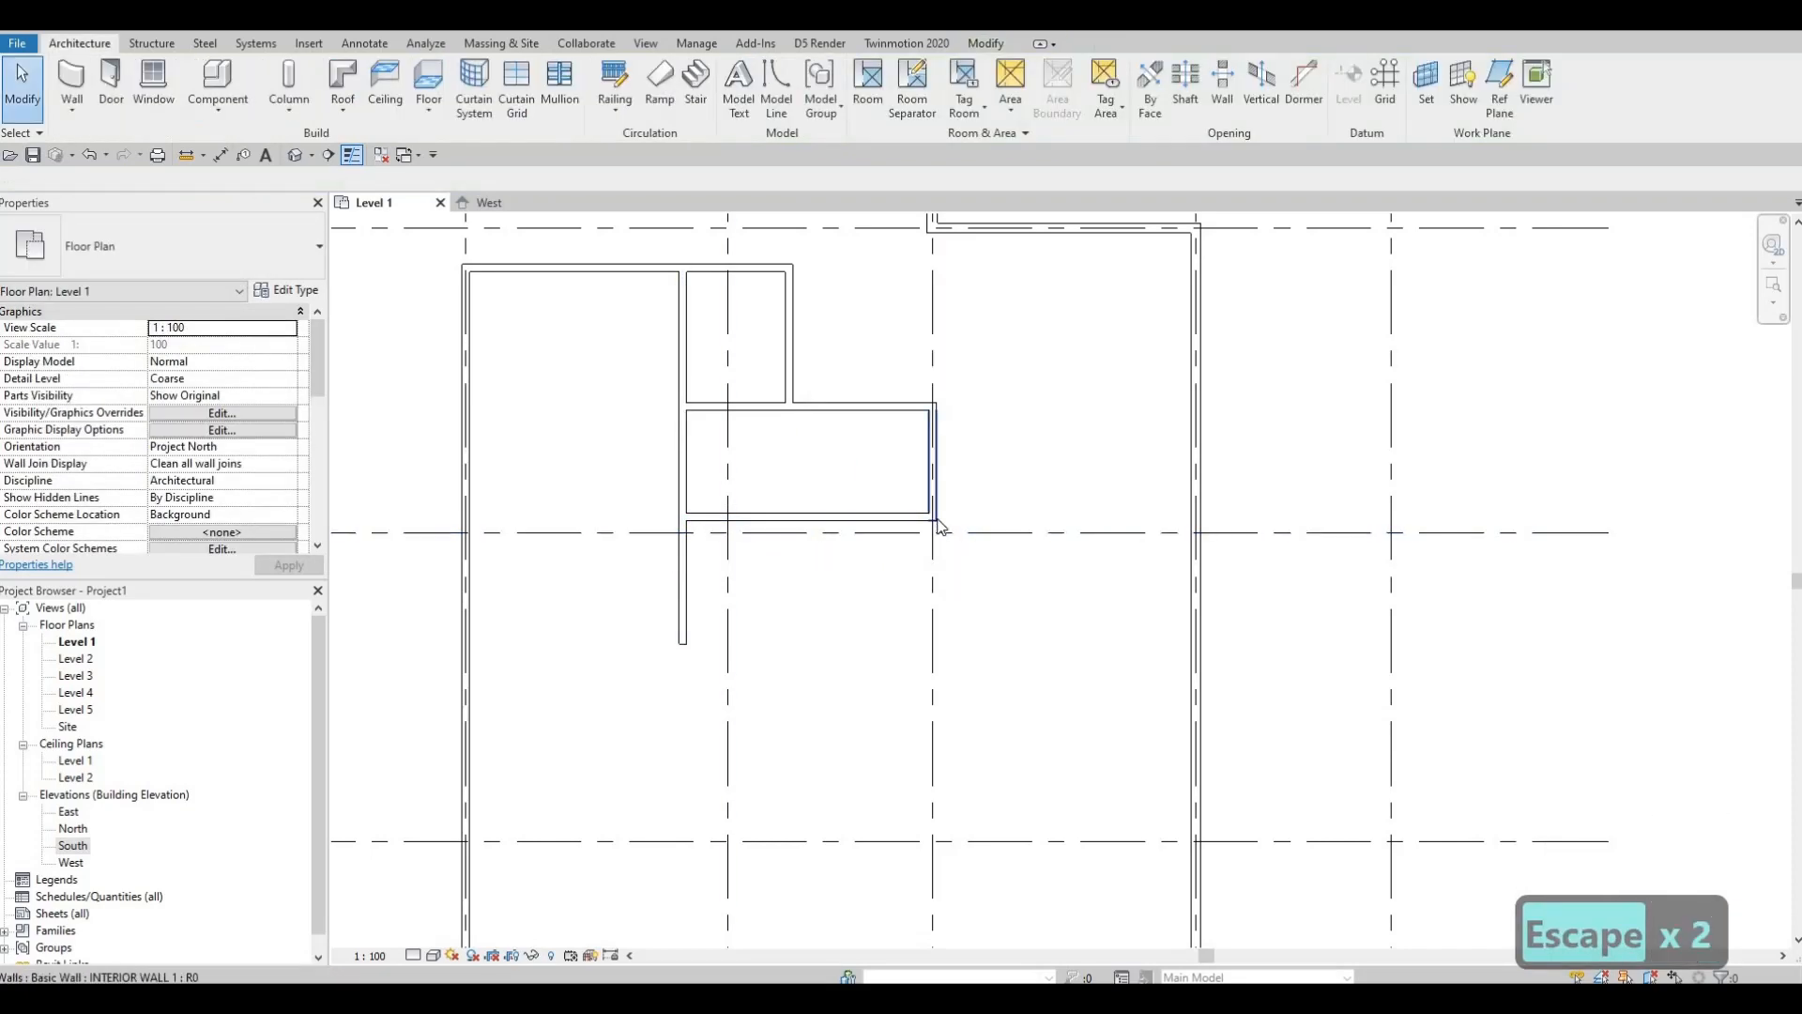
Step: Try stretching the right partition's lower end downward, then undo it
left_click(937, 507)
key("Escape")
left_click(935, 519)
left_click_drag(933, 518, 934, 612)
key("Escape")
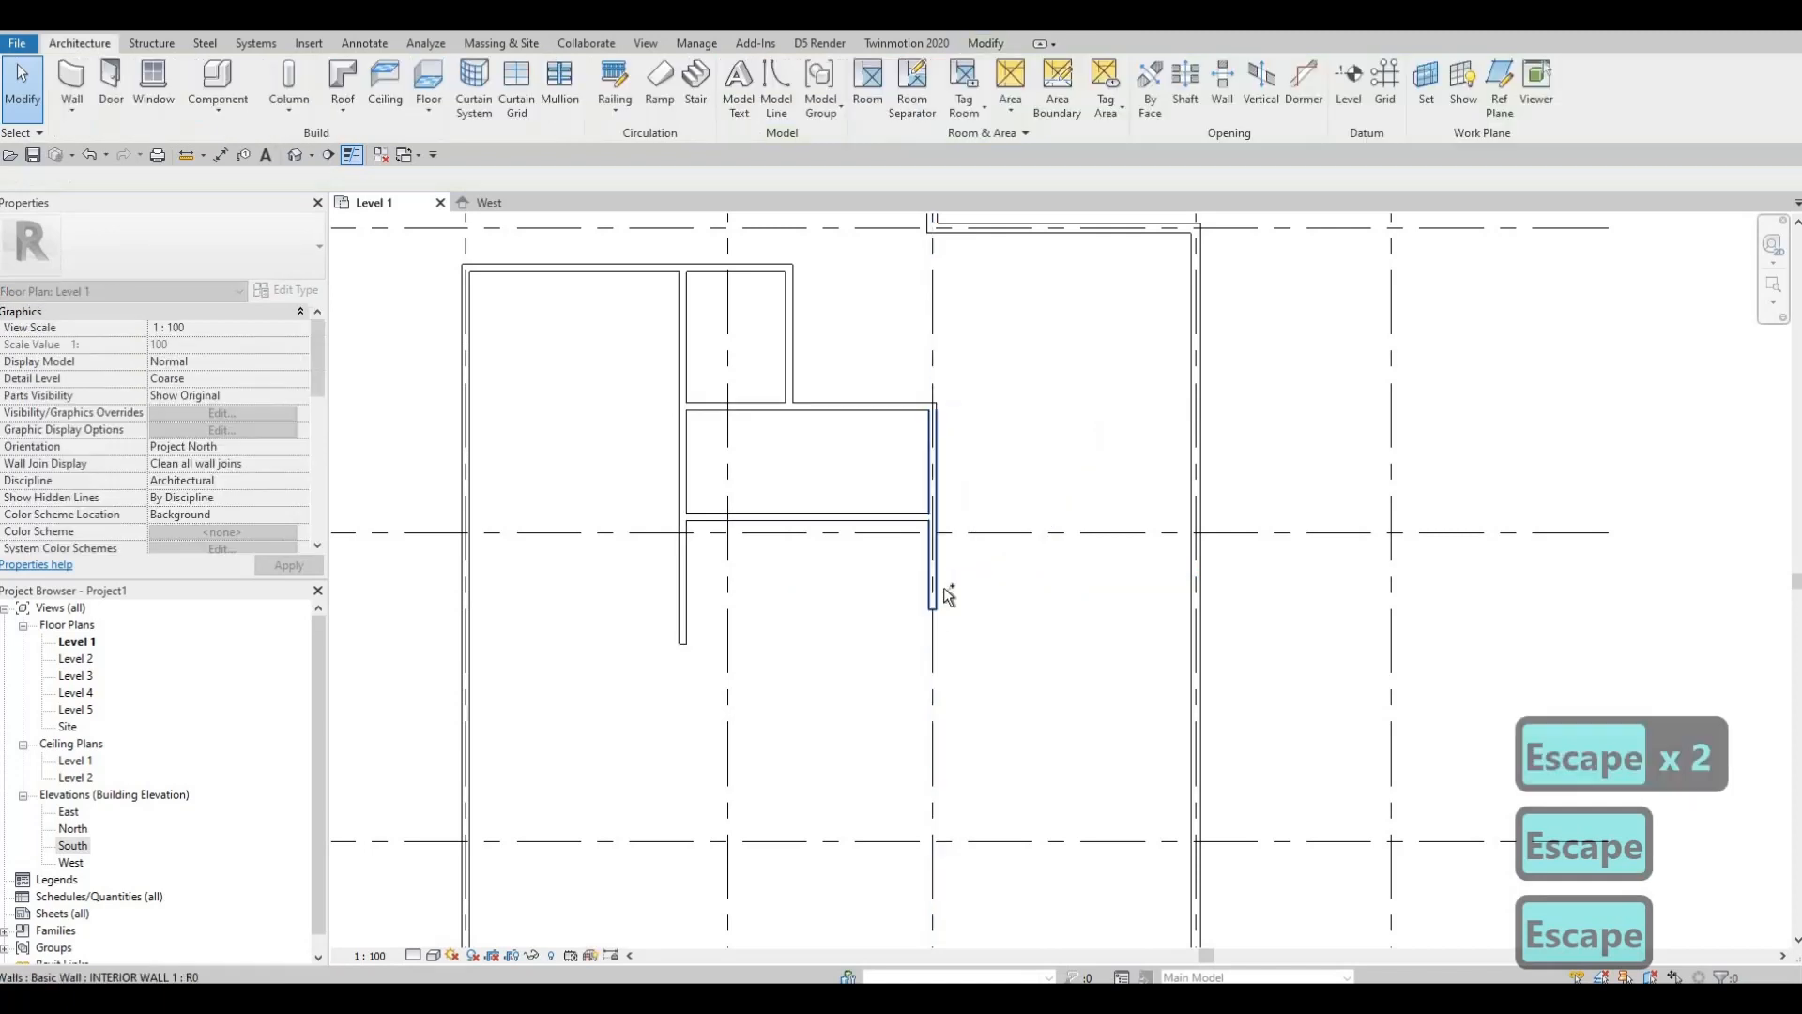
key("ctrl+z")
Step: From the right wall's lower end, draw a 3030 vertical wall and a bottom wall westward
left_click(937, 502)
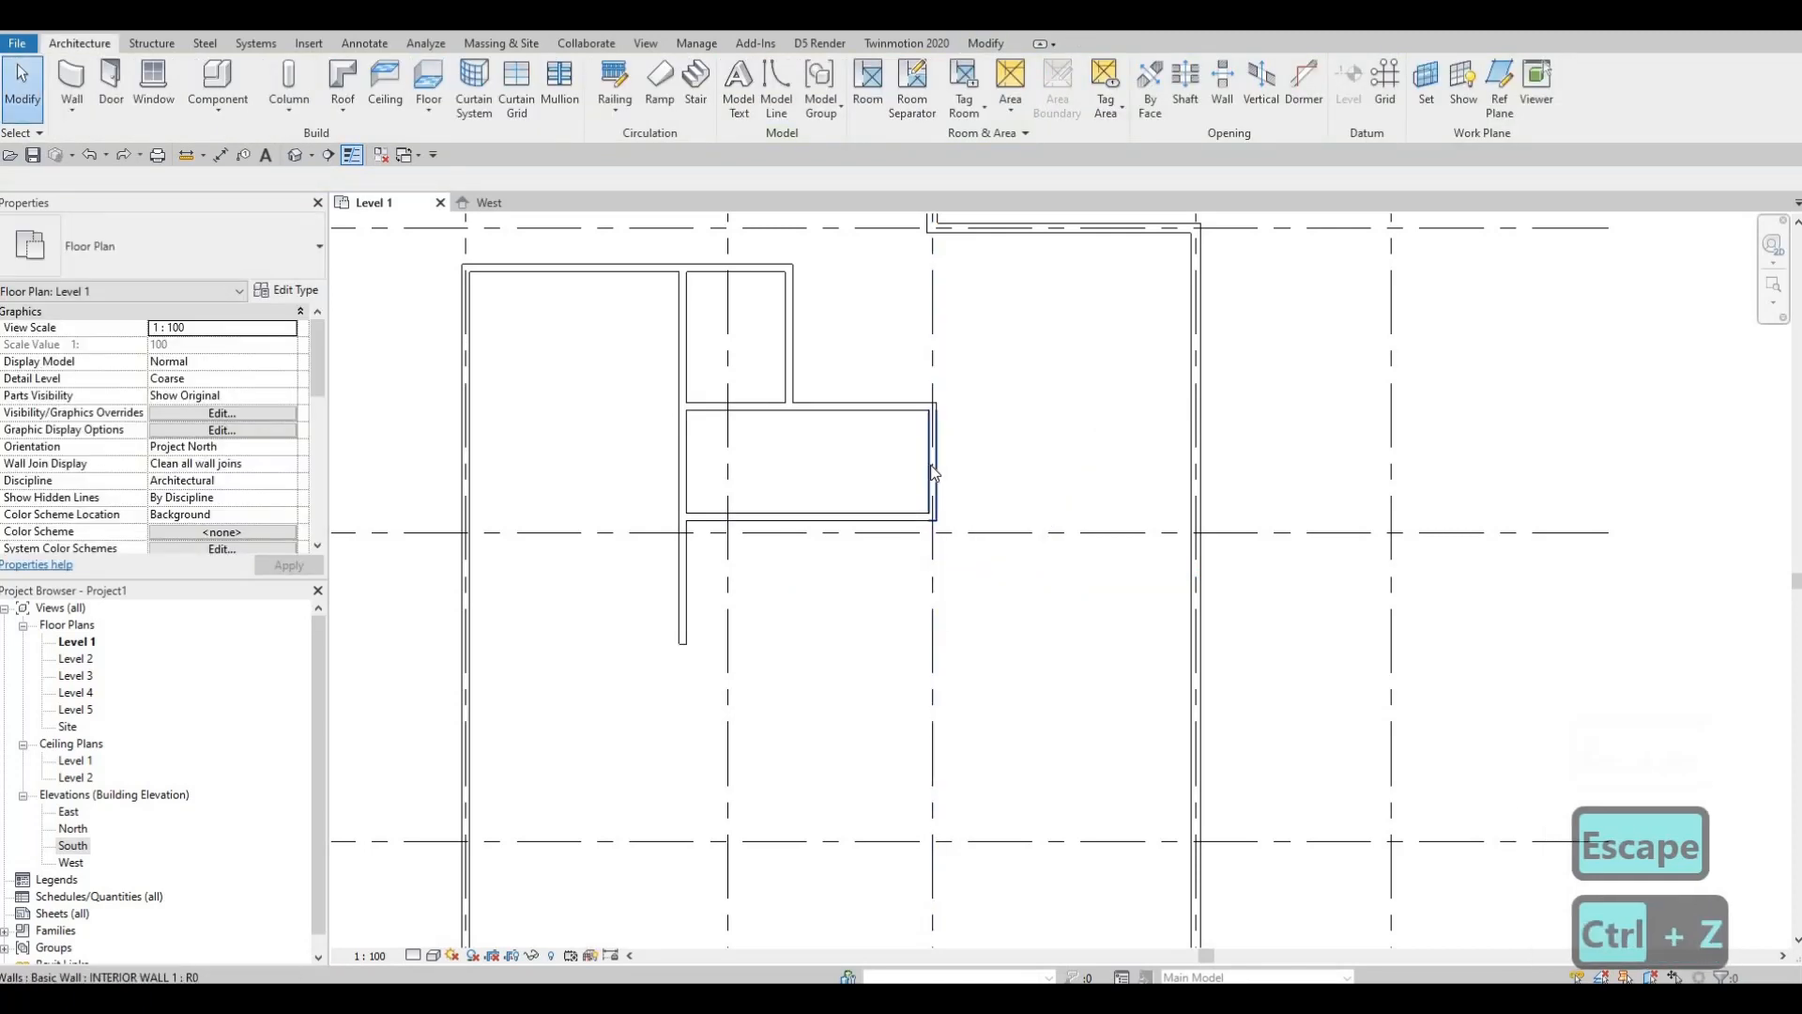
left_click(935, 519)
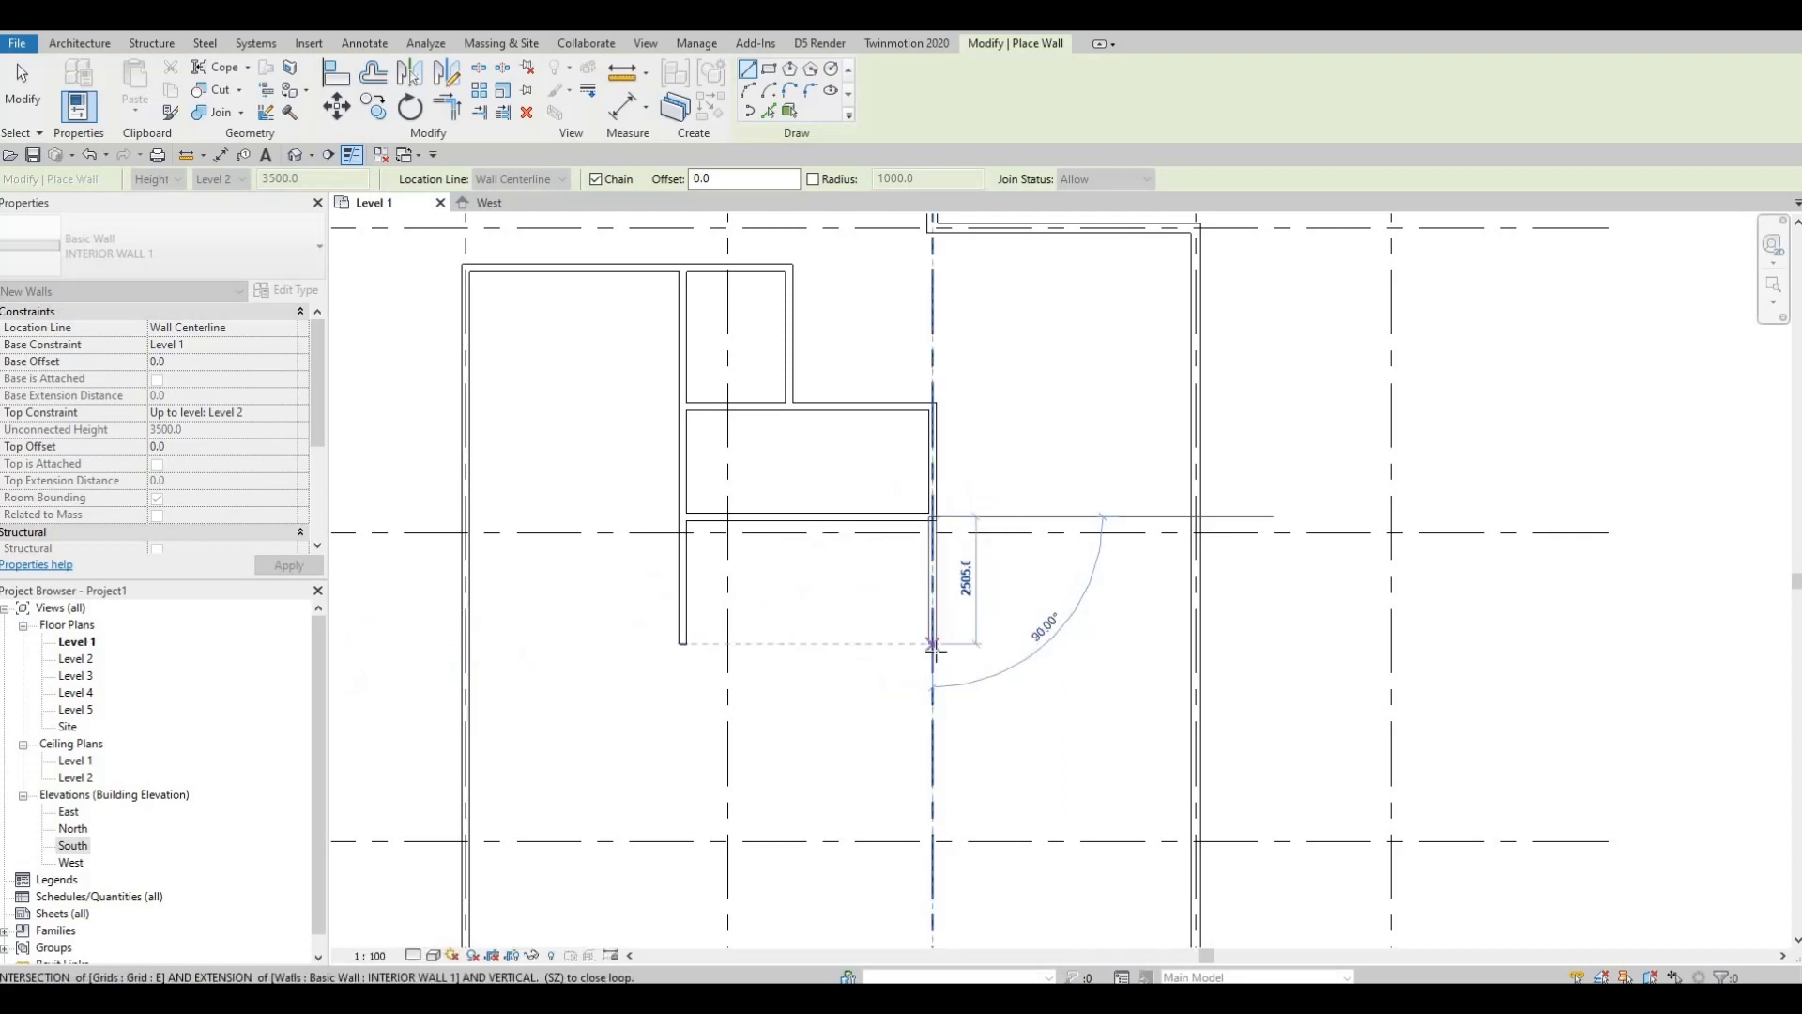
type("30")
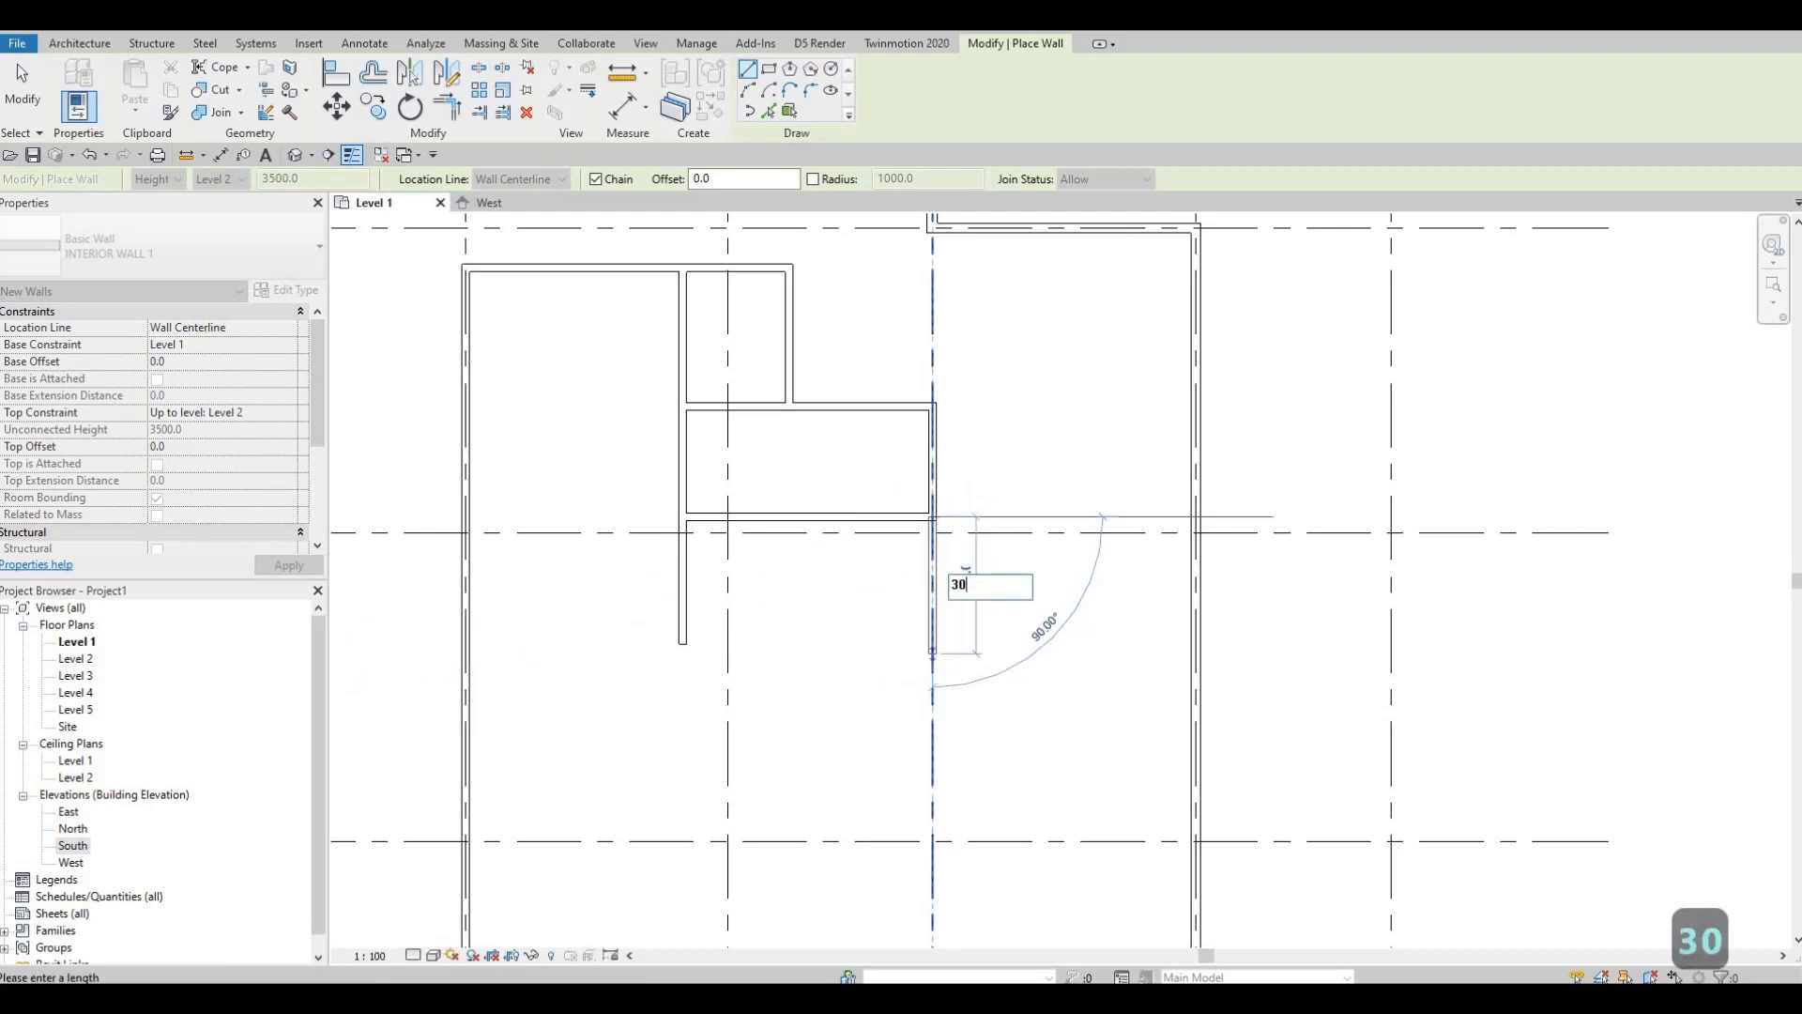
type("30")
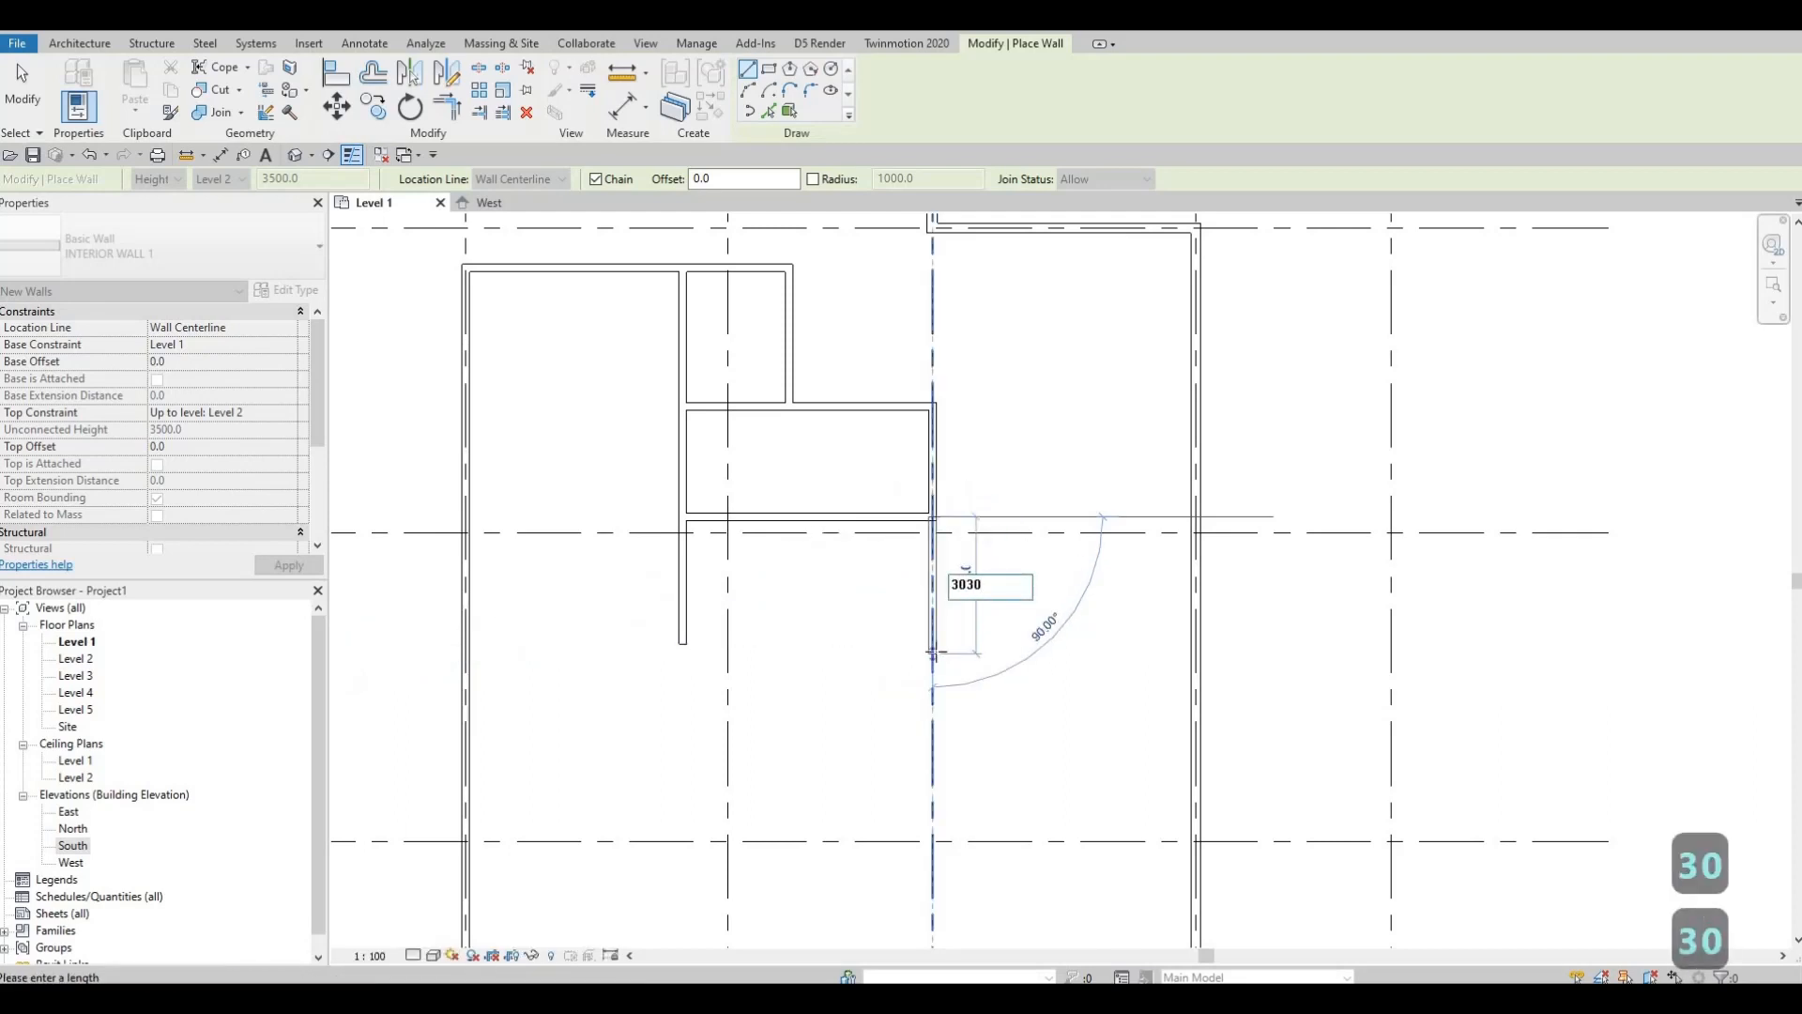
key("Return")
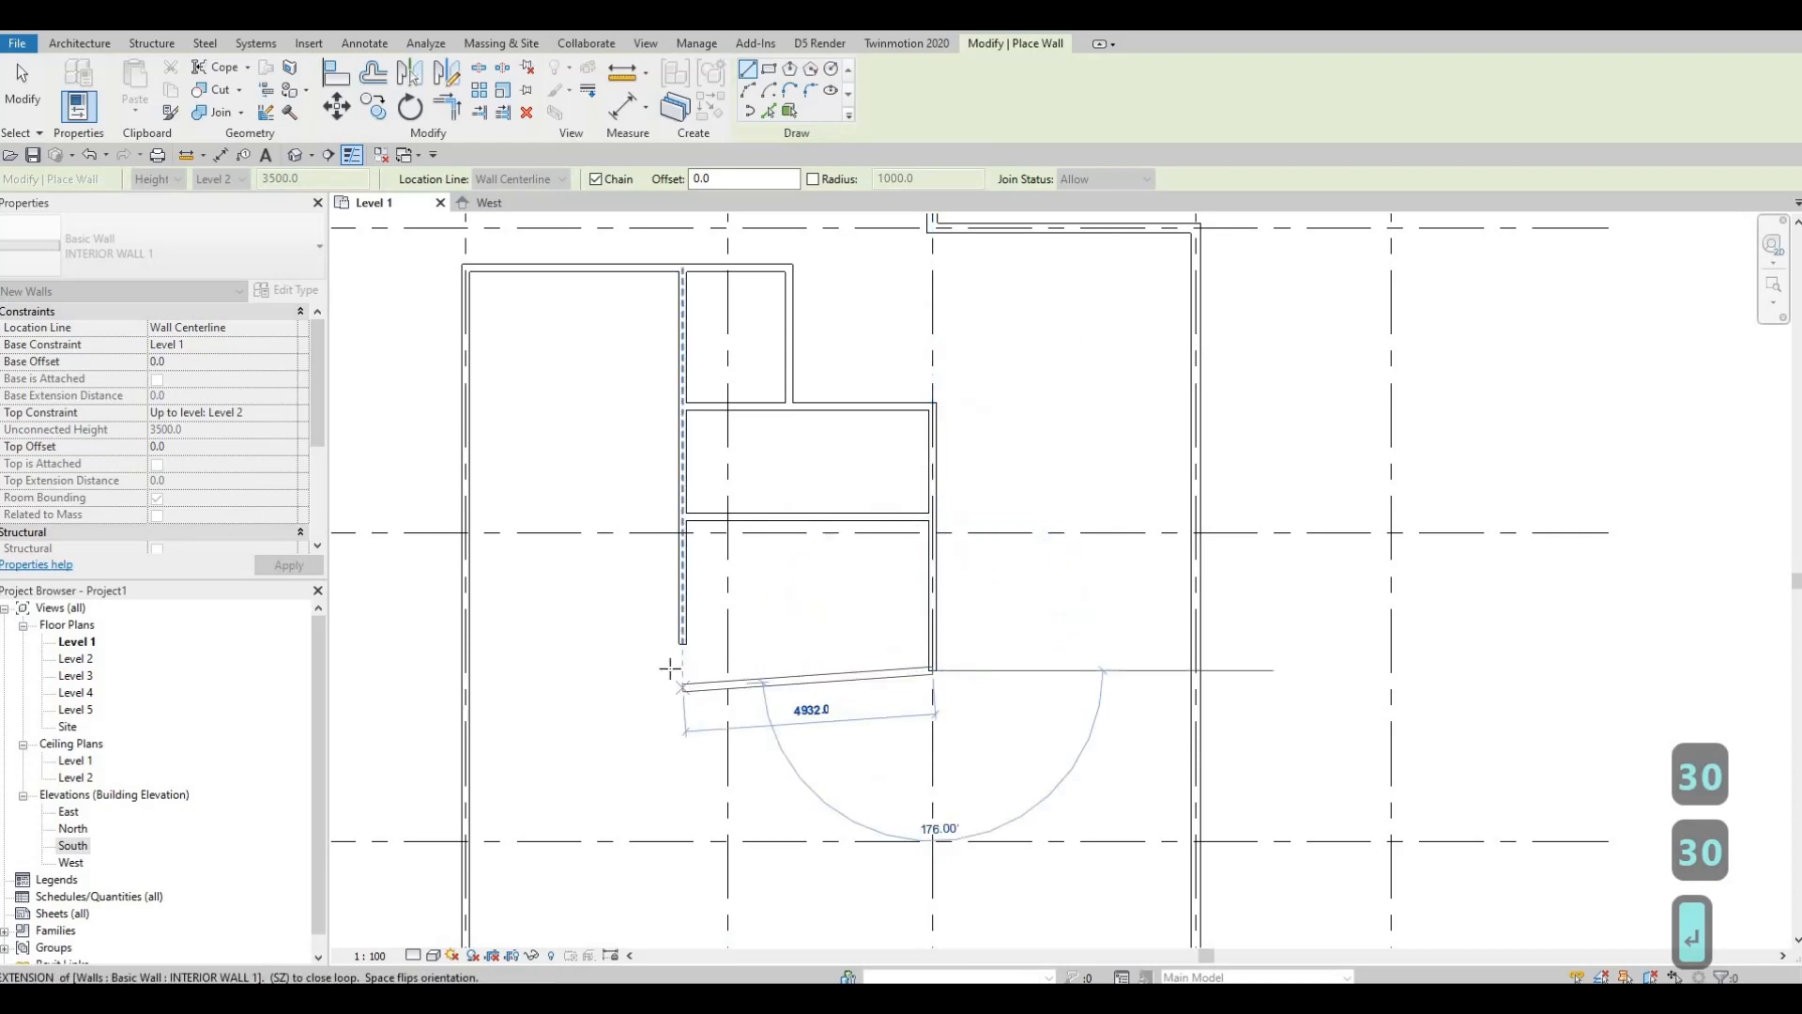
left_click(682, 670)
key("Escape")
key("Escape")
key("Escape")
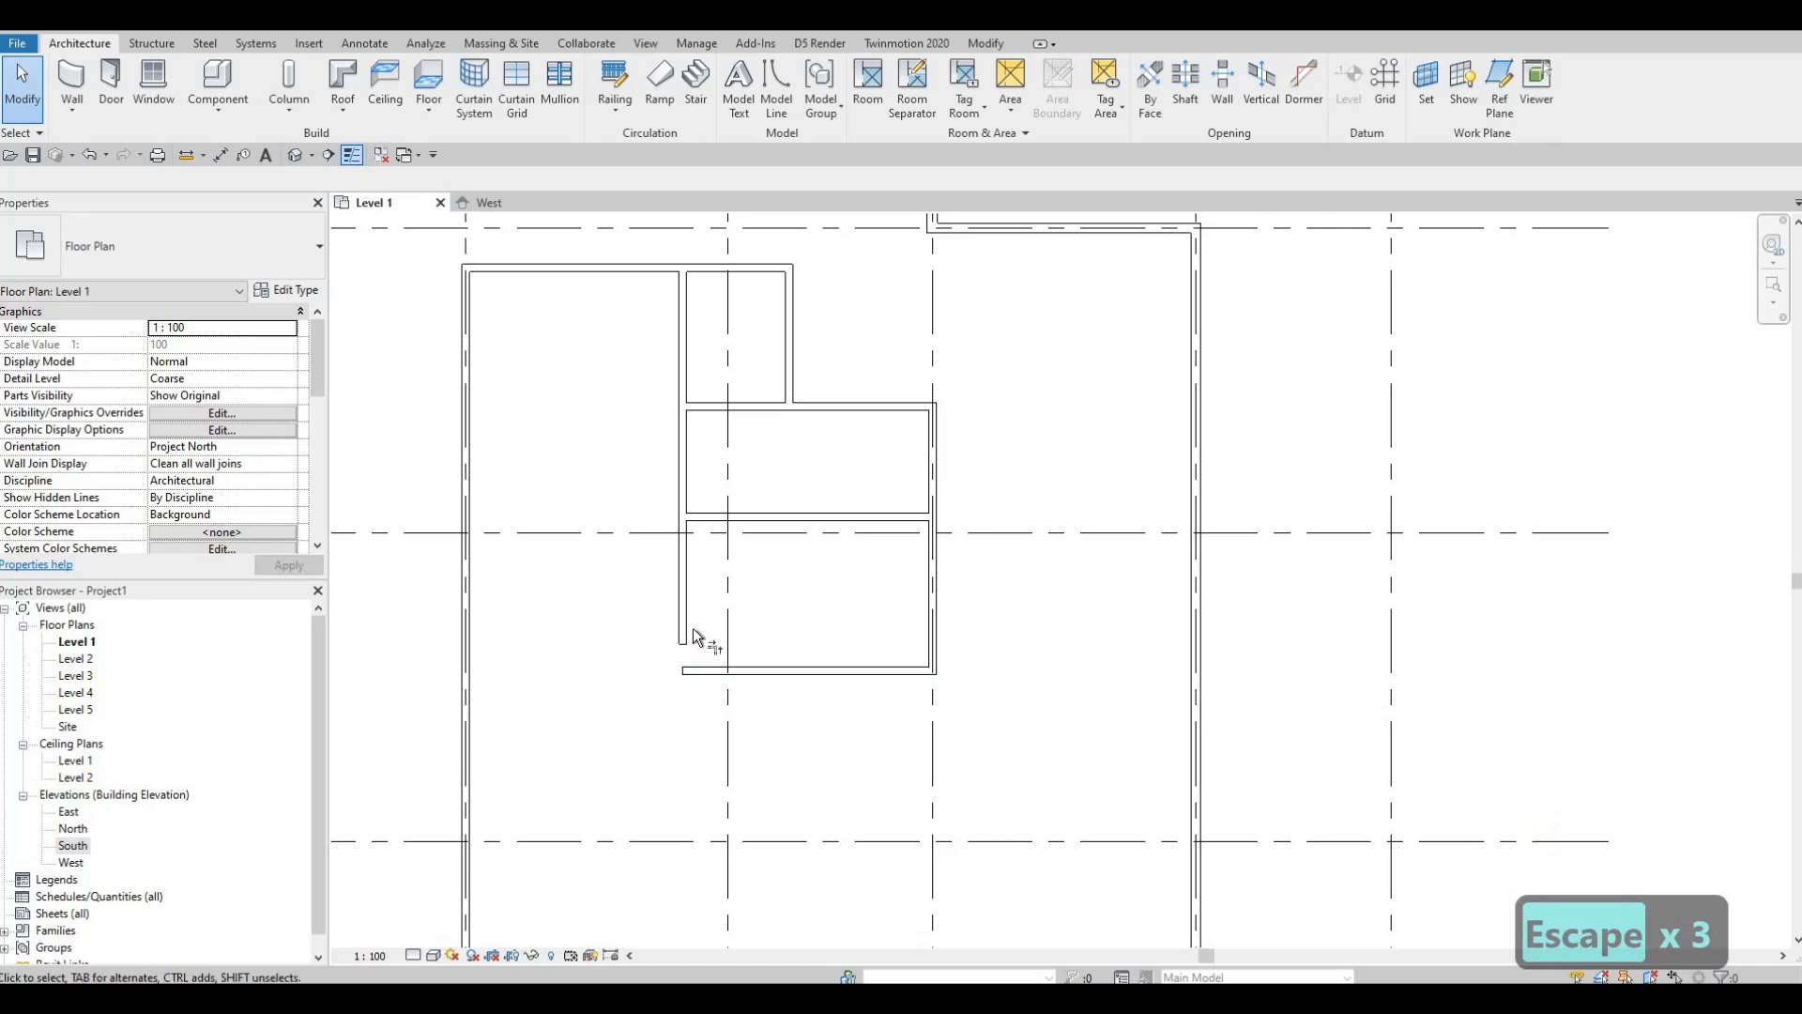
Step: Use TR to corner the long left interior wall with the new bottom wall
key("t")
key("r")
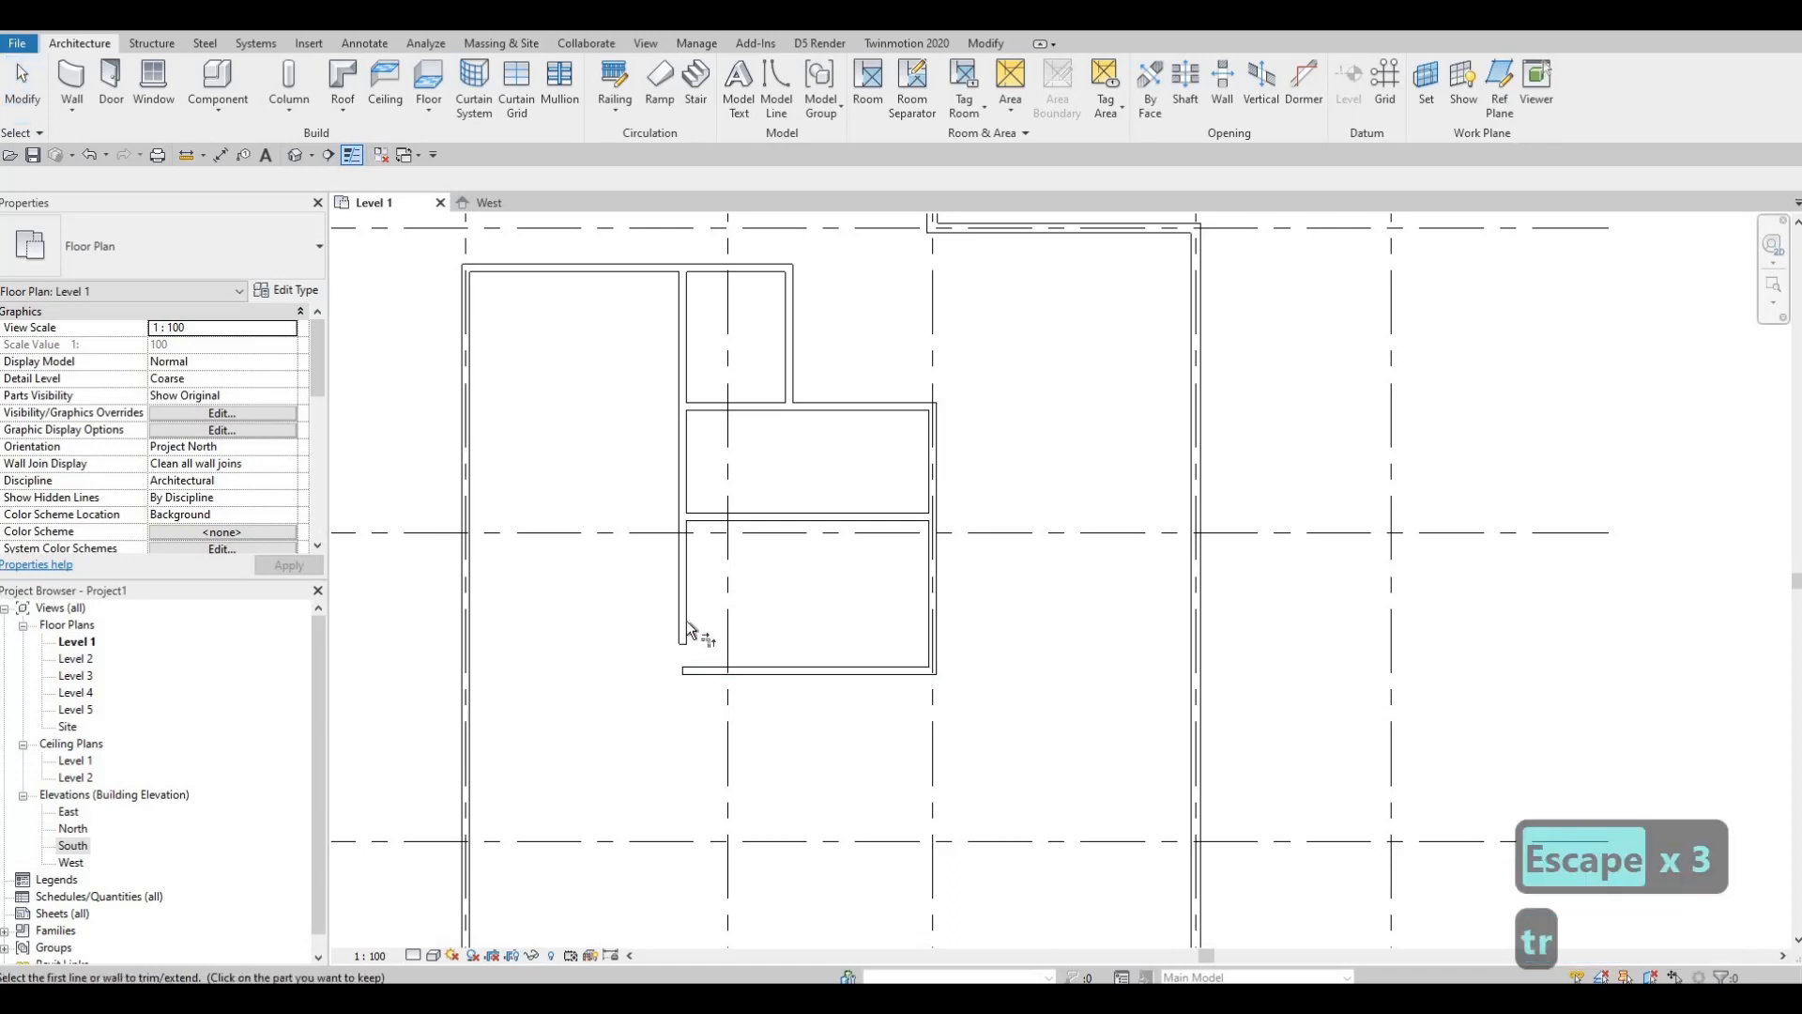
left_click(997, 47)
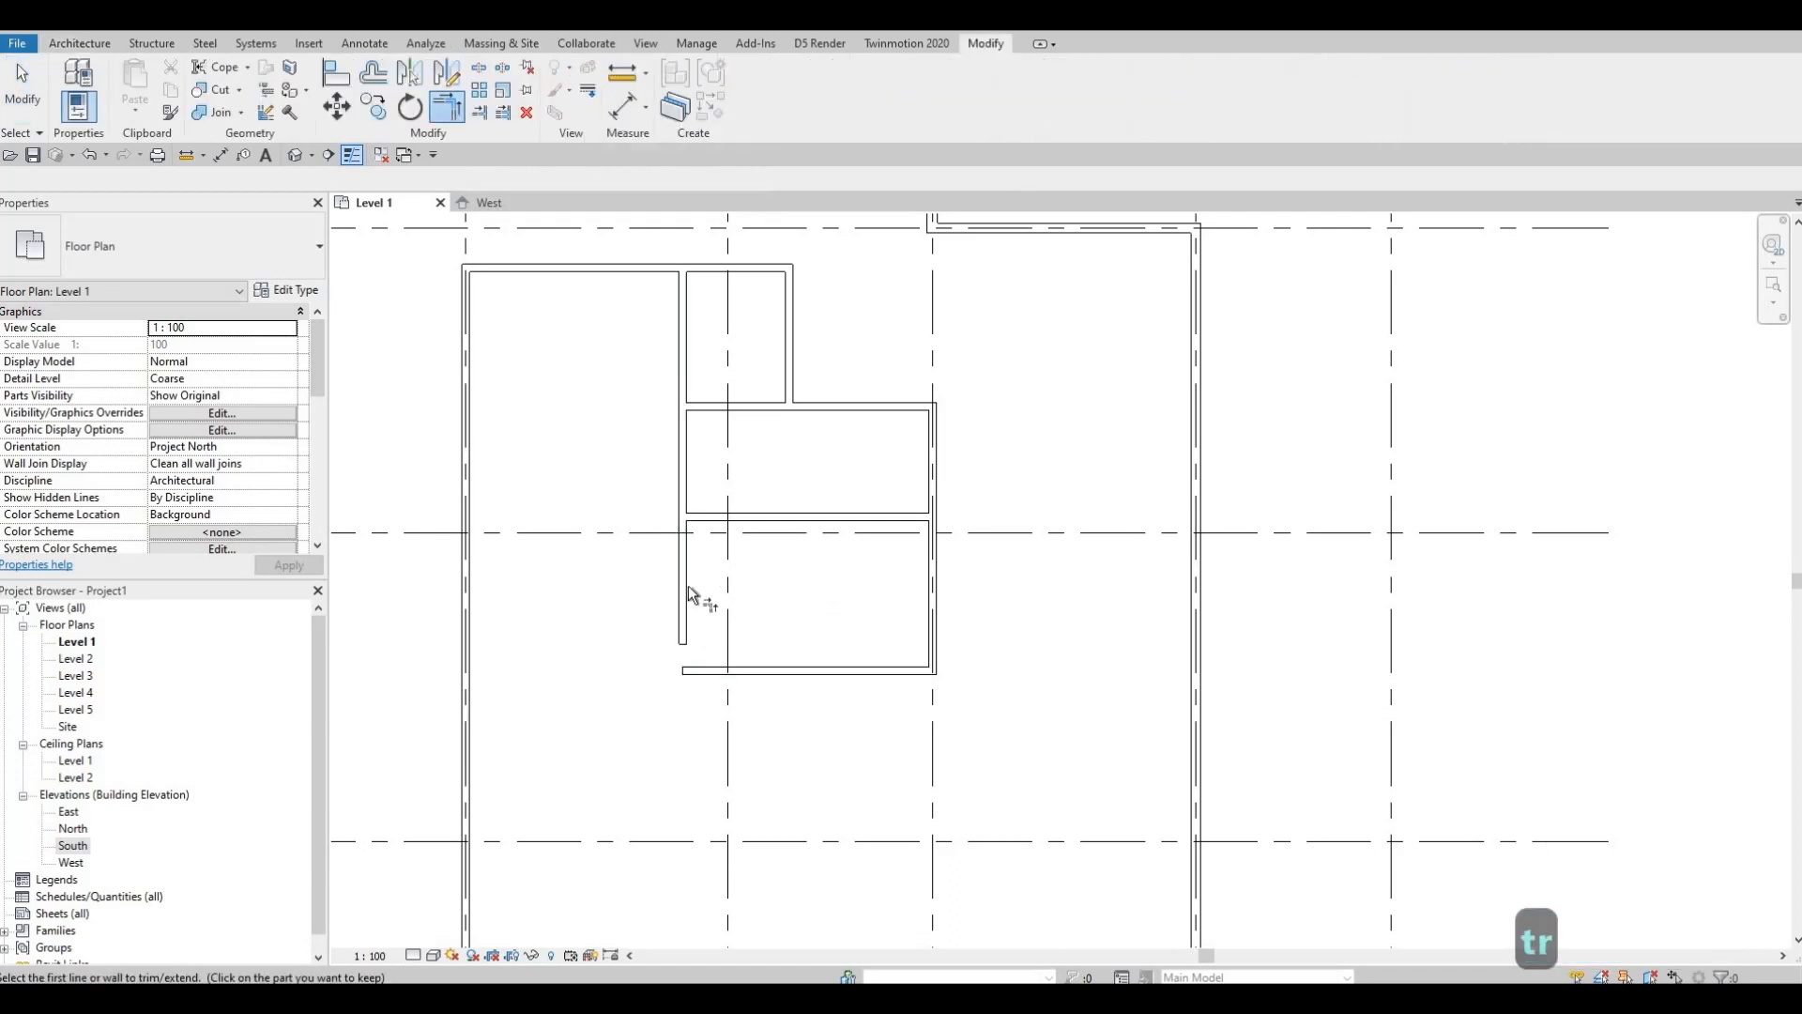
left_click(686, 615)
left_click(751, 670)
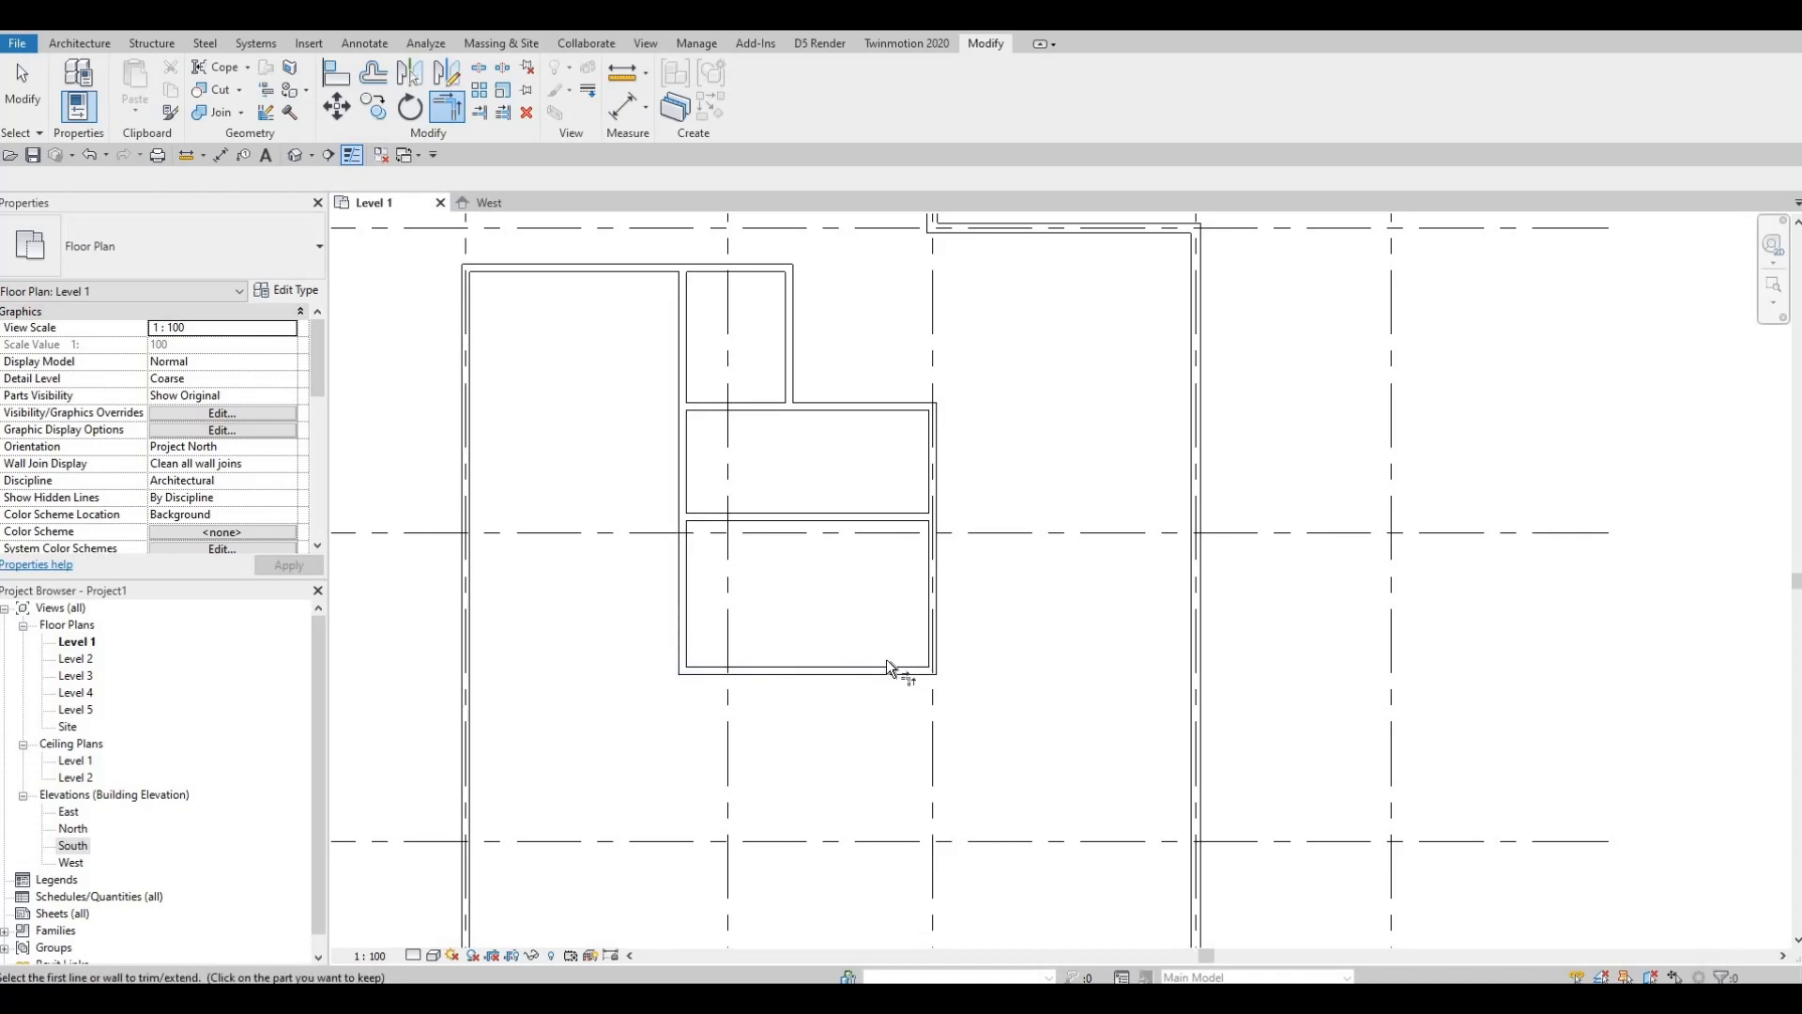
middle_click_drag(886, 668, 976, 629)
key("Escape")
key("Escape")
scroll(1042, 471, "down", 1)
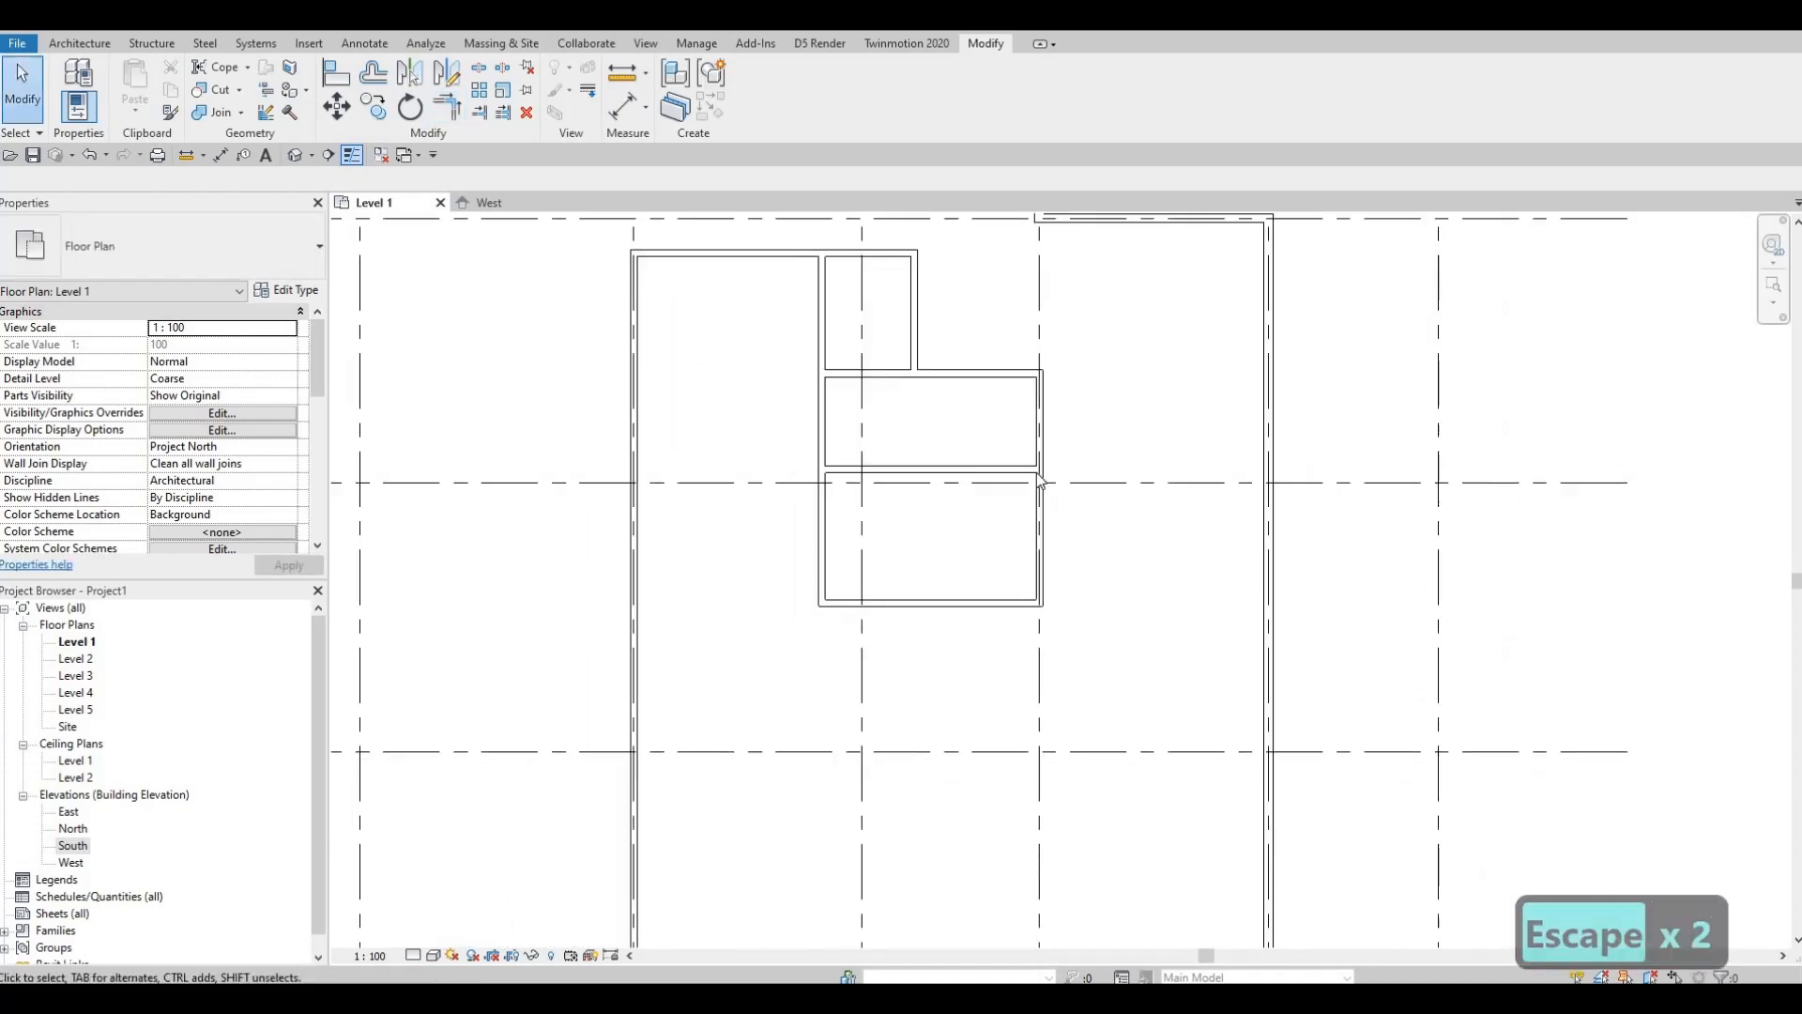
scroll(1205, 377, "down", 1)
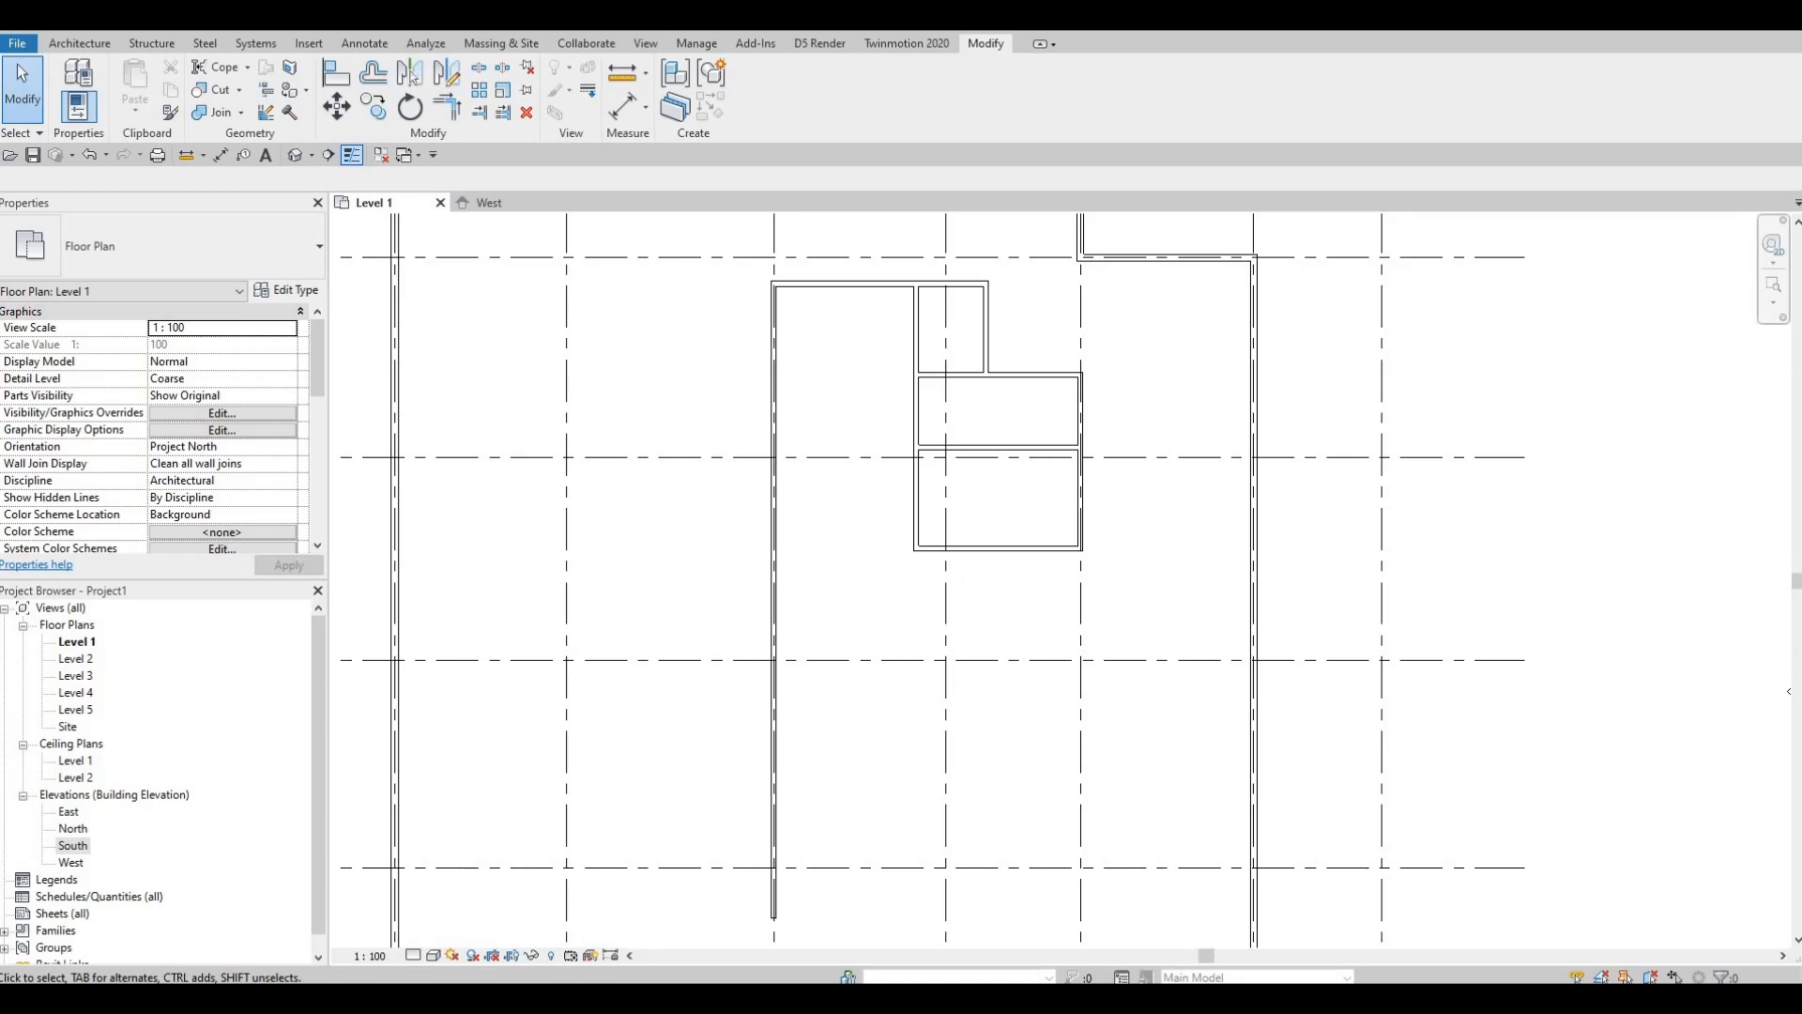
key("F1")
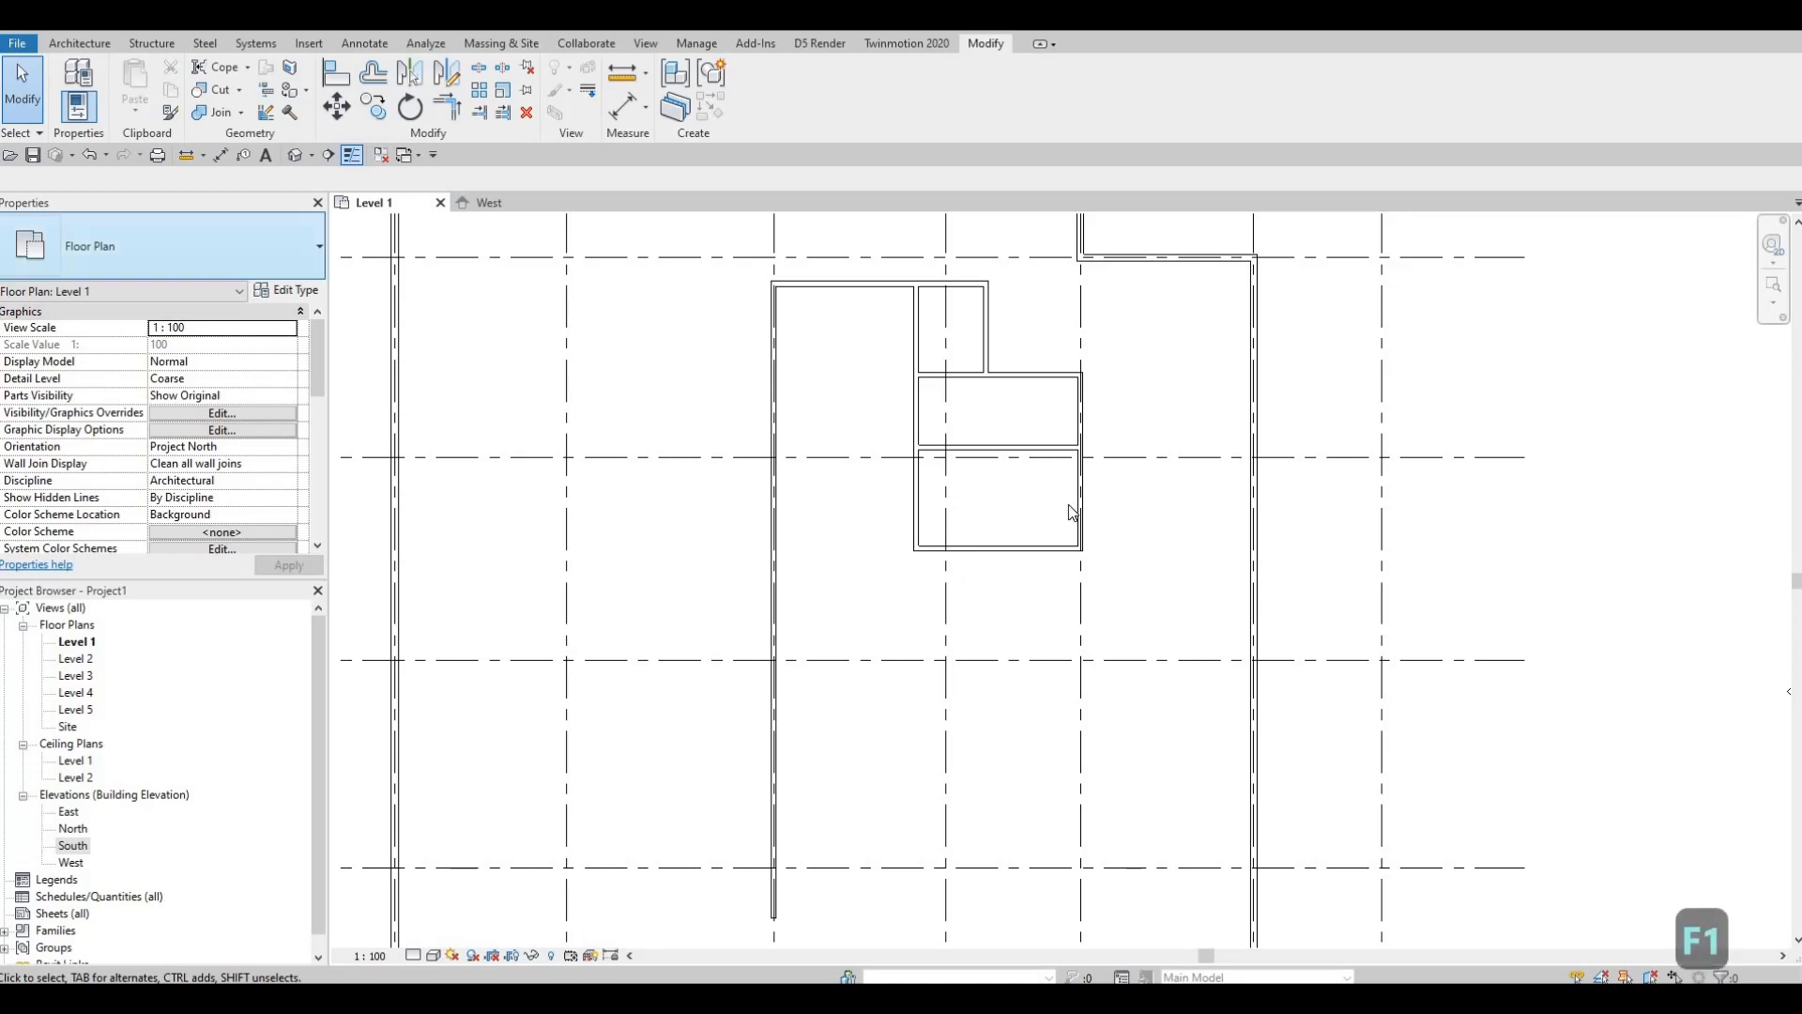
scroll(1032, 485, "up", 1)
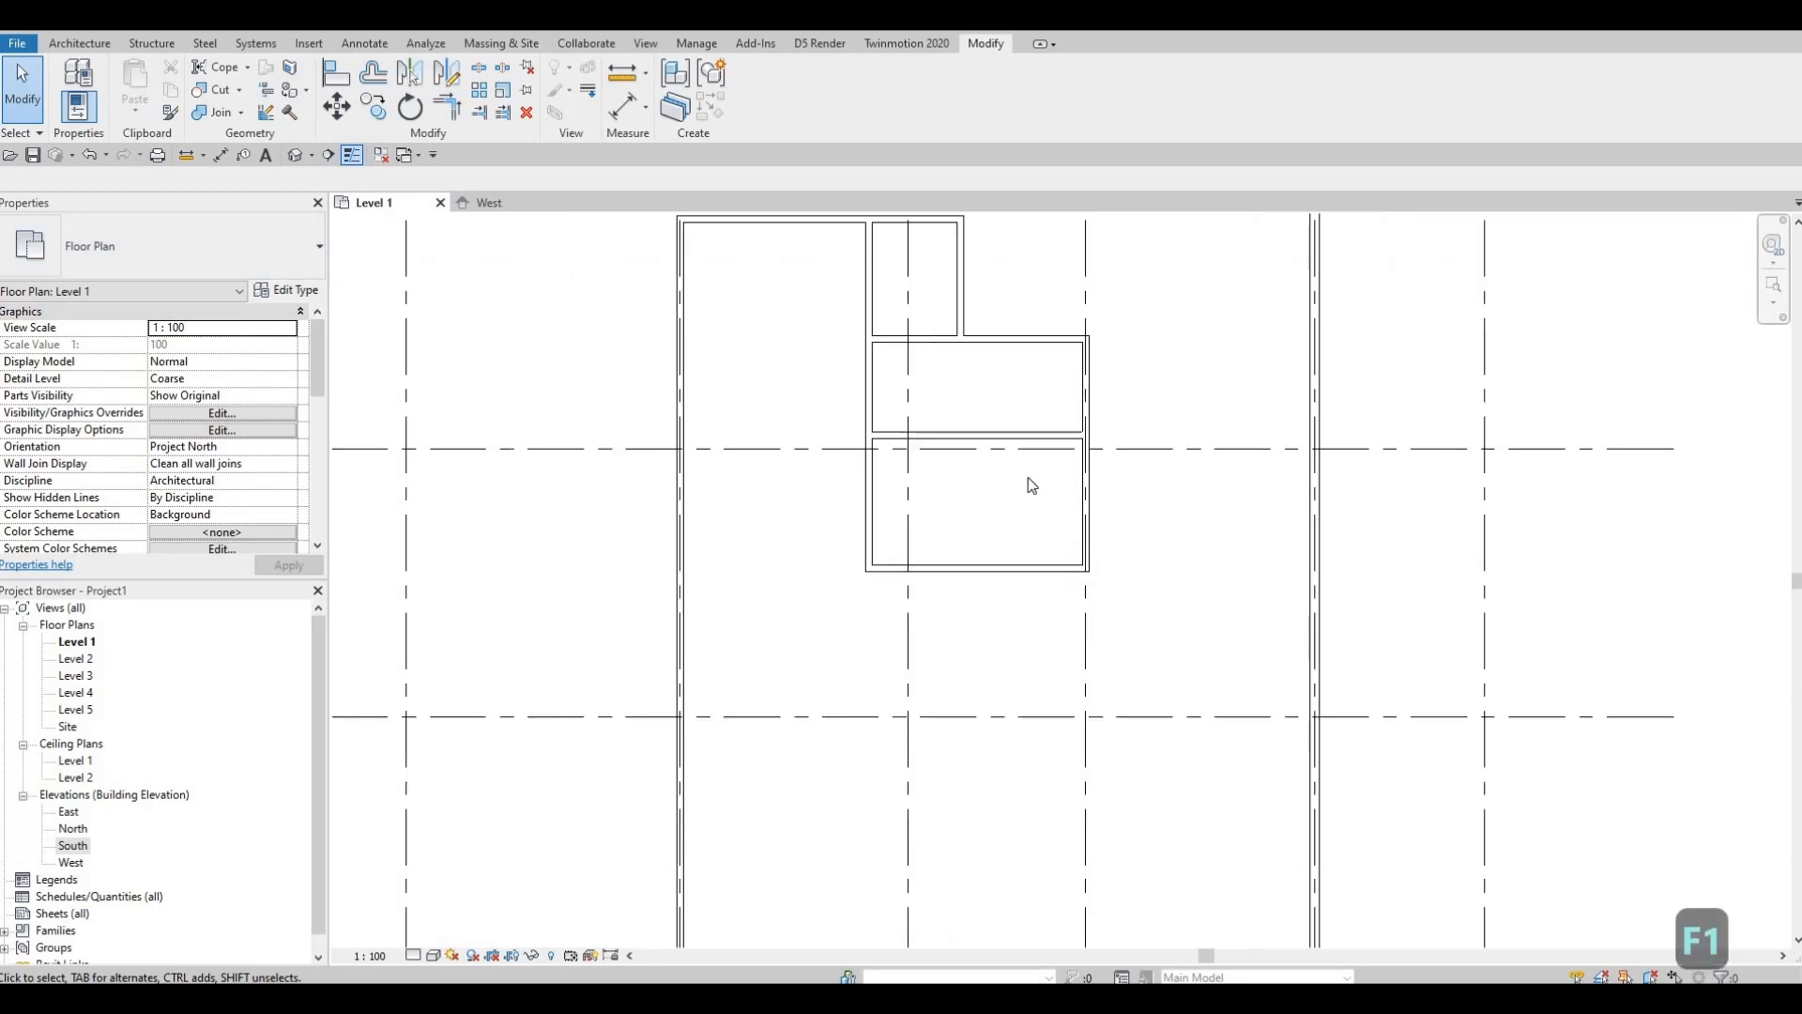
left_click(1083, 493)
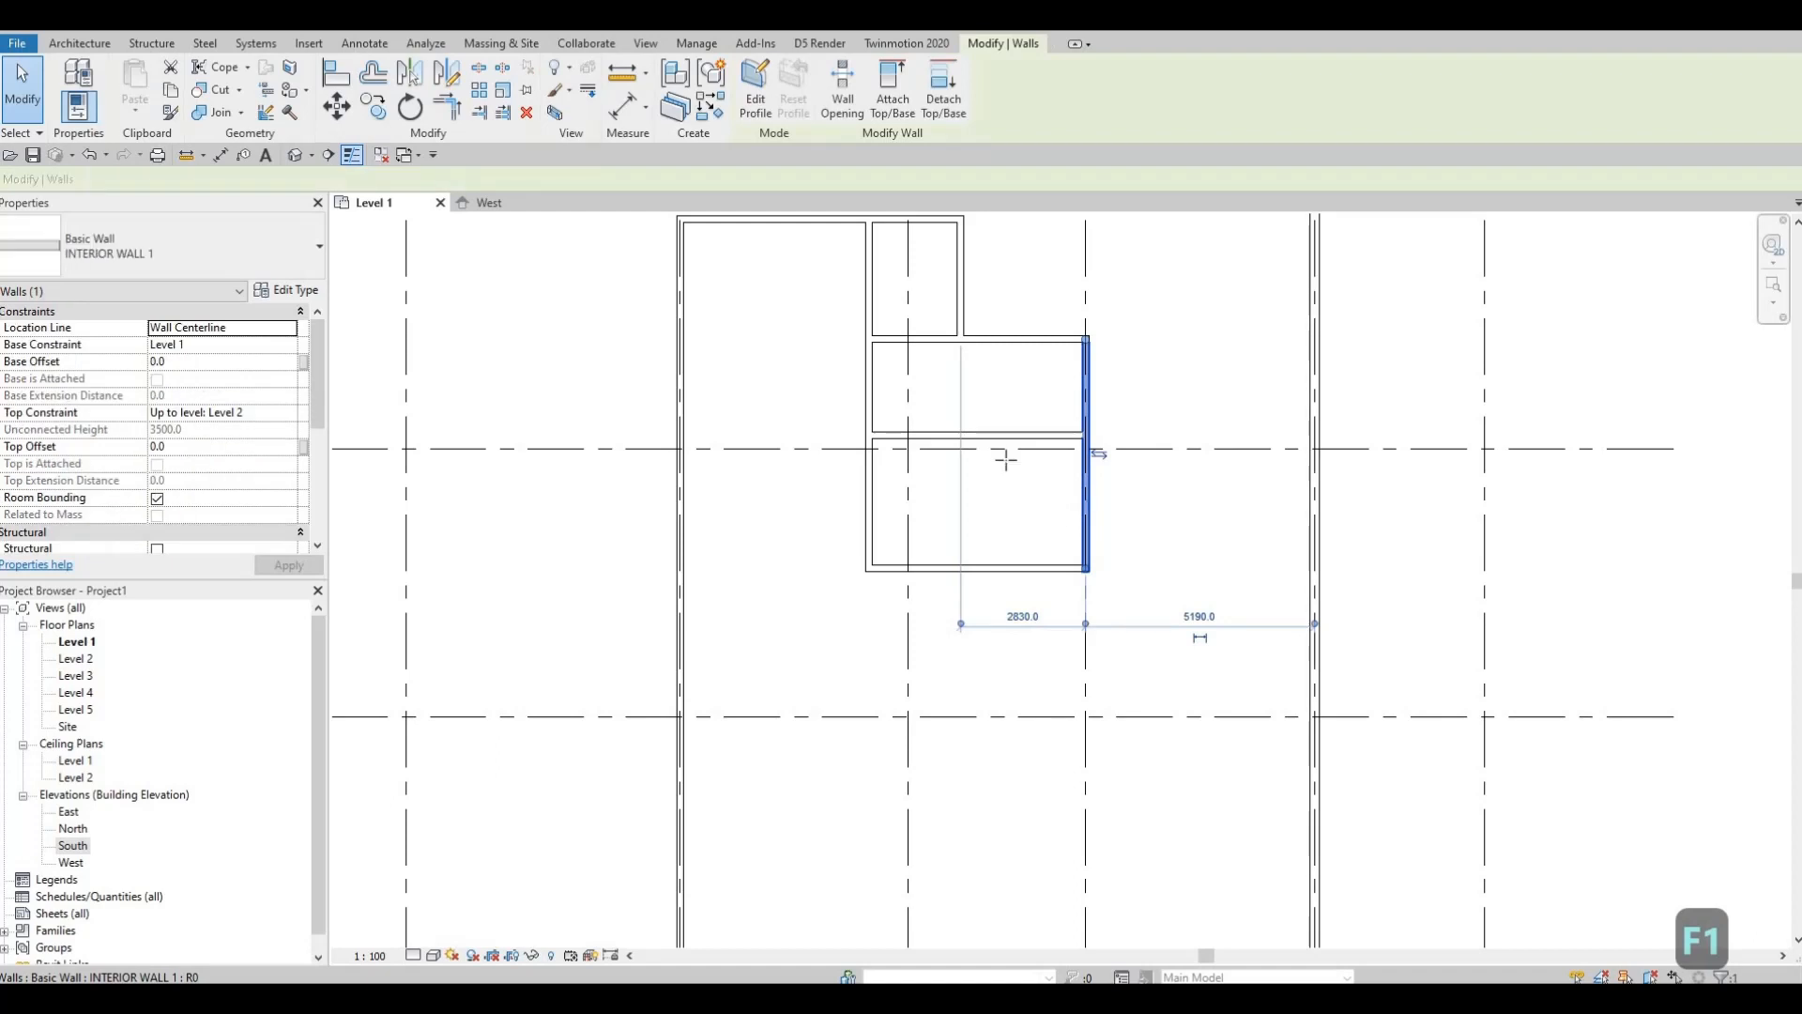
Step: Split the room with a wall from the middle horizontal wall's midpoint down to the bottom wall
key("c")
key("s")
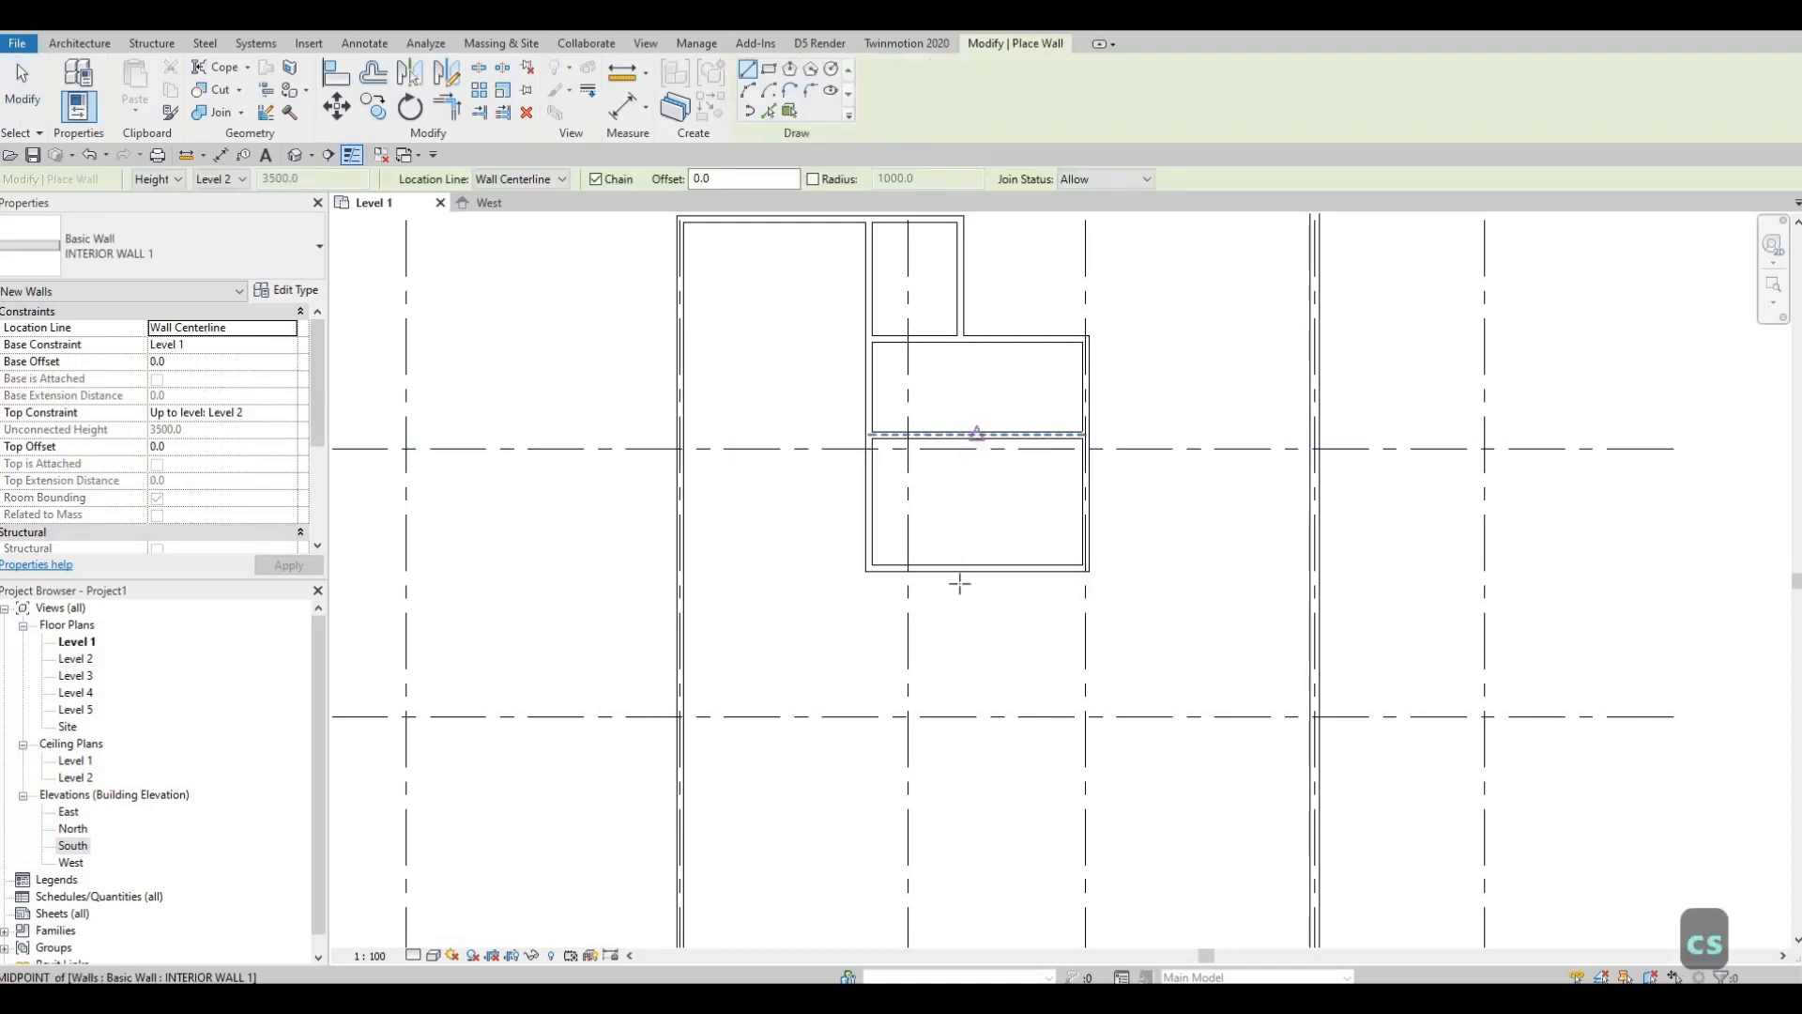
left_click(977, 434)
left_click(976, 568)
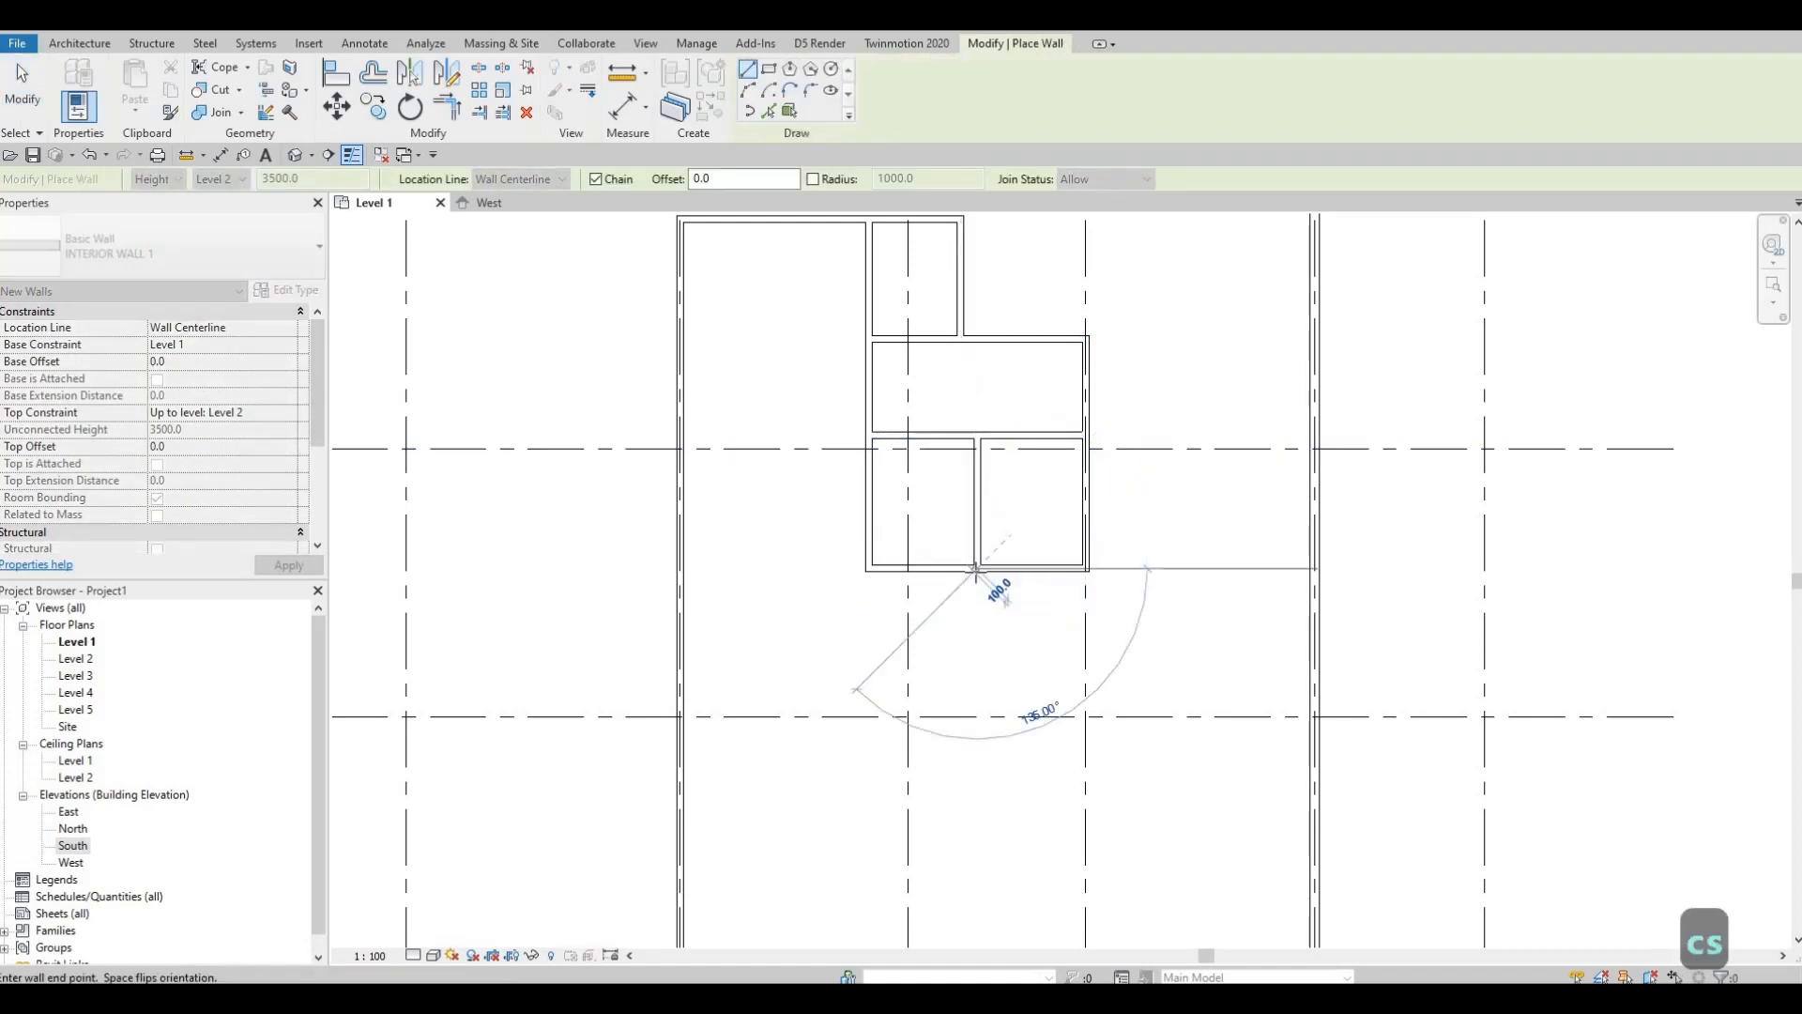
key("Escape")
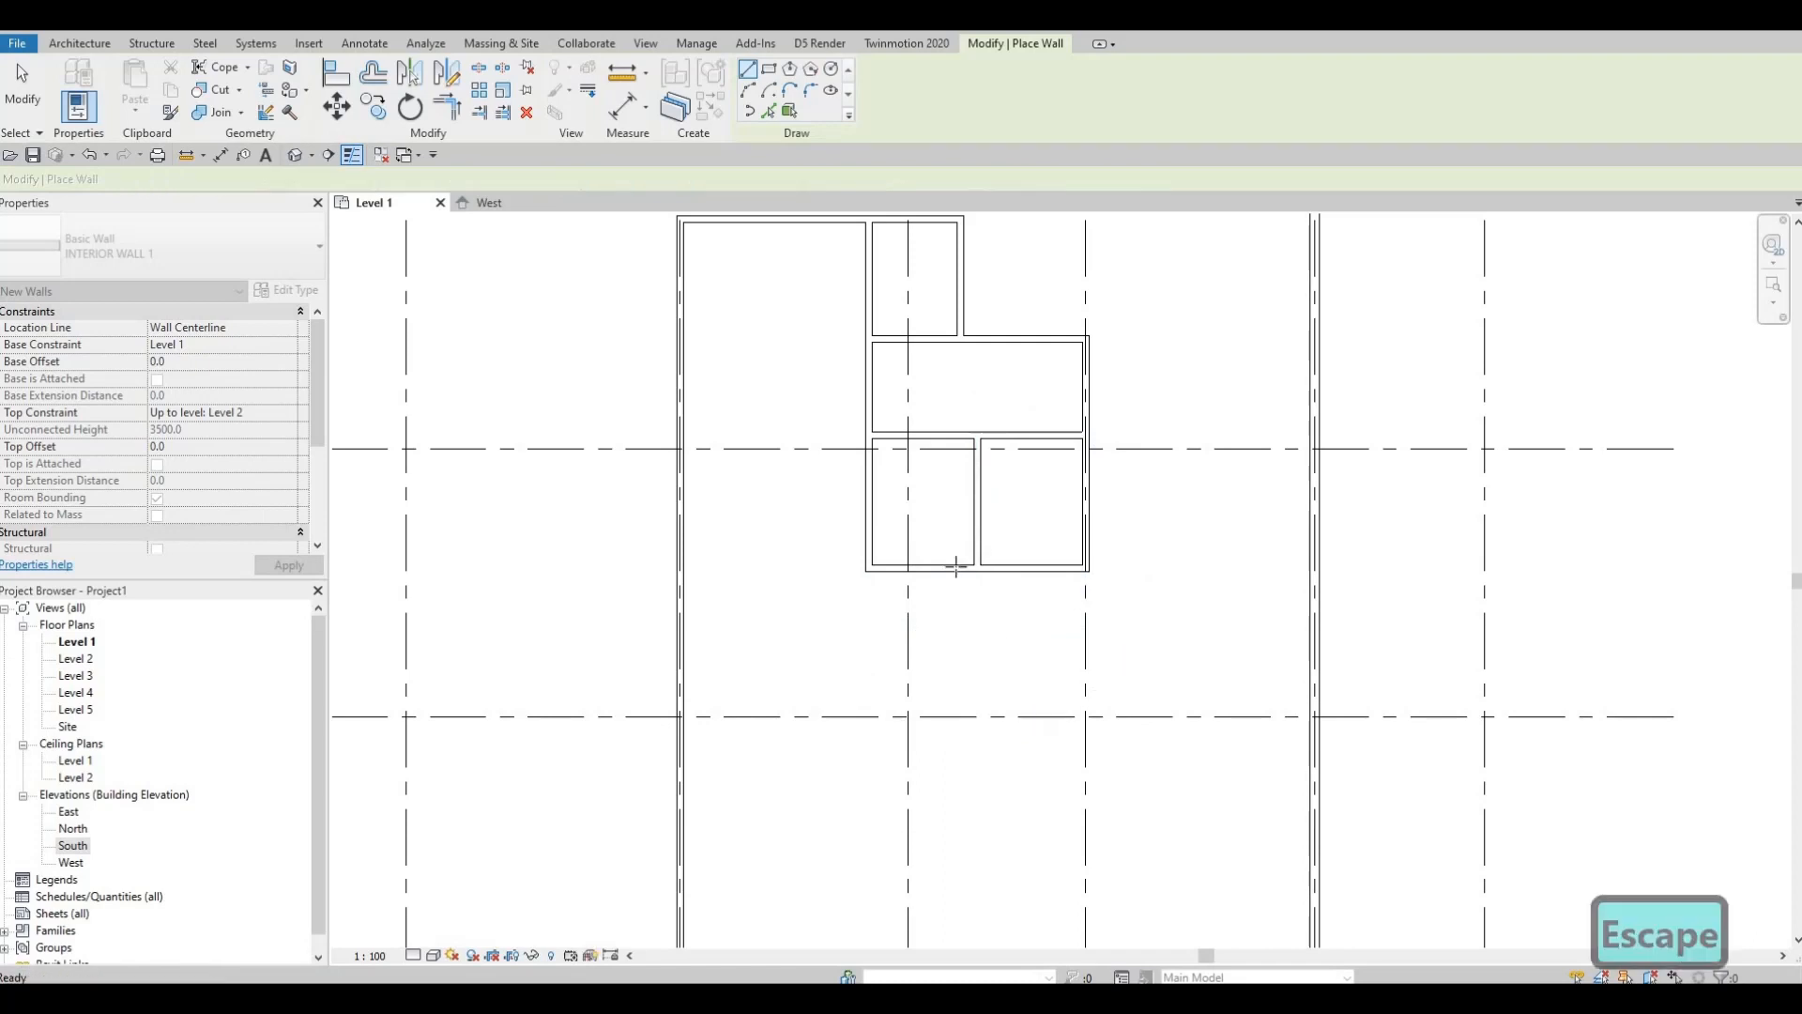
Step: Stretch the bottom interior wall's left end to meet the exterior wall
scroll(1021, 503, "up", 1)
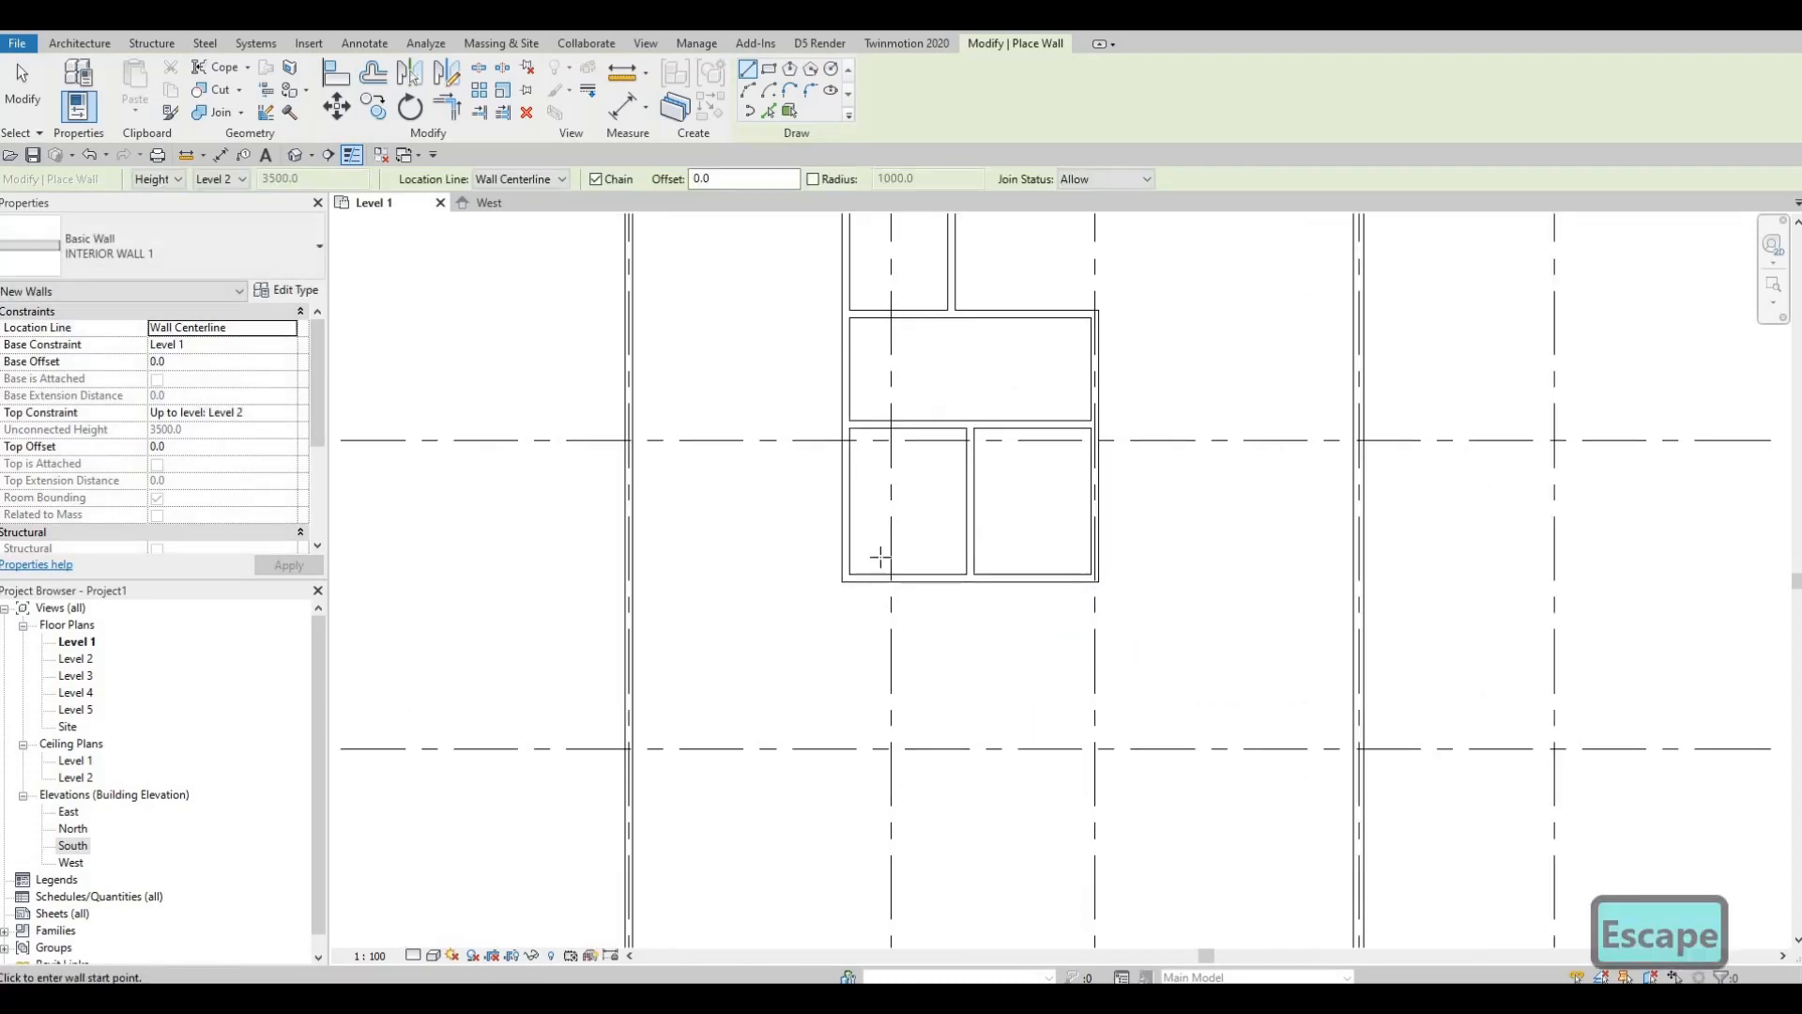
scroll(990, 554, "up", 1)
middle_click_drag(887, 542, 958, 529)
scroll(941, 544, "down", 1)
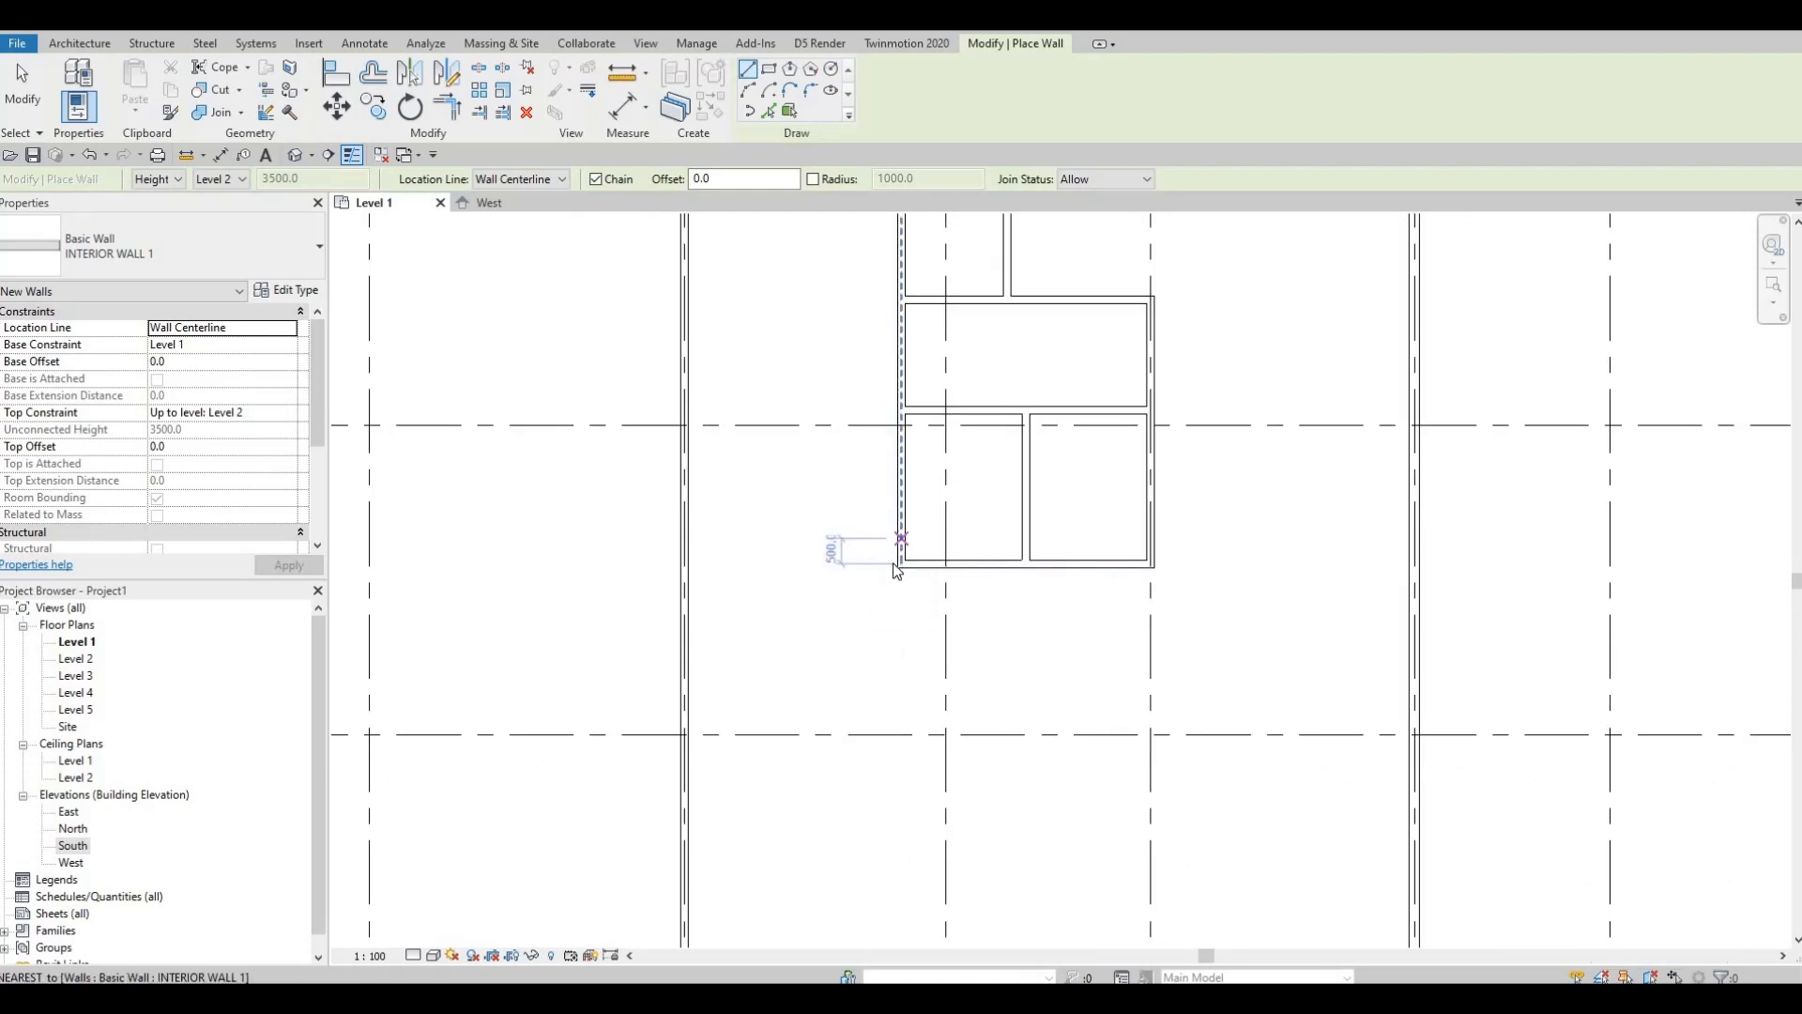
key("Escape")
key("Escape")
left_click(903, 565)
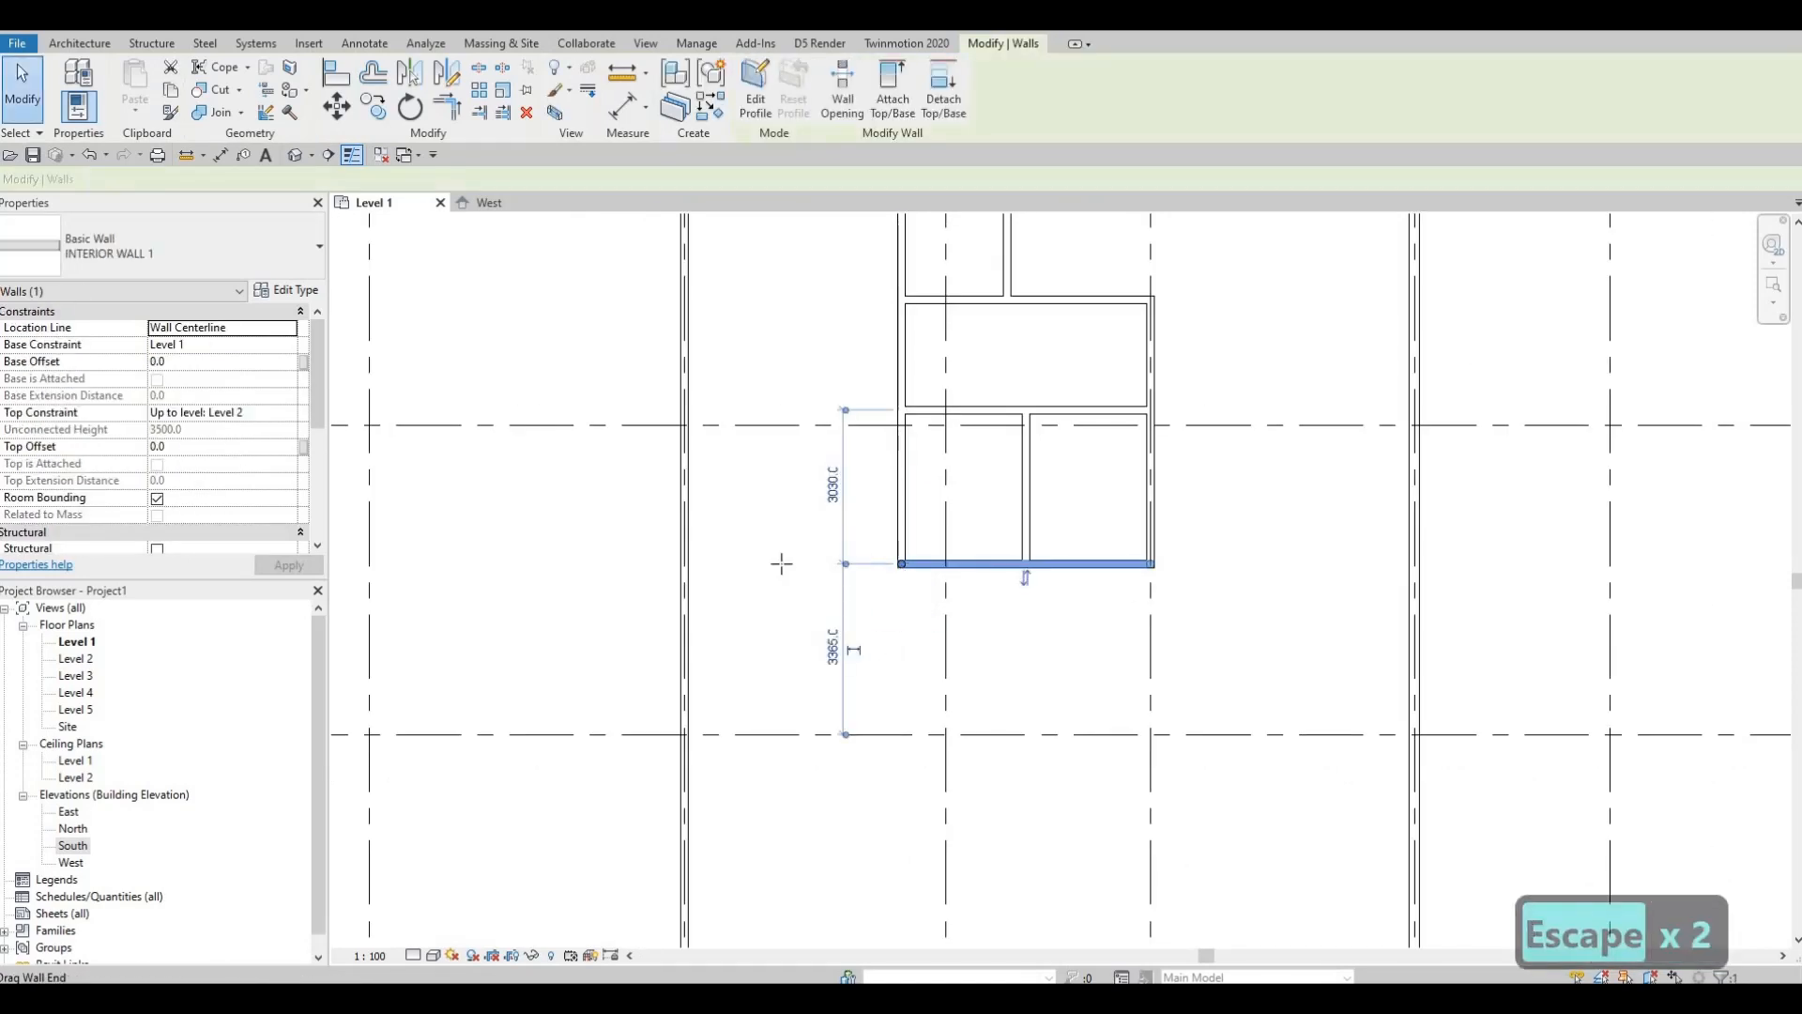
left_click_drag(902, 564, 684, 565)
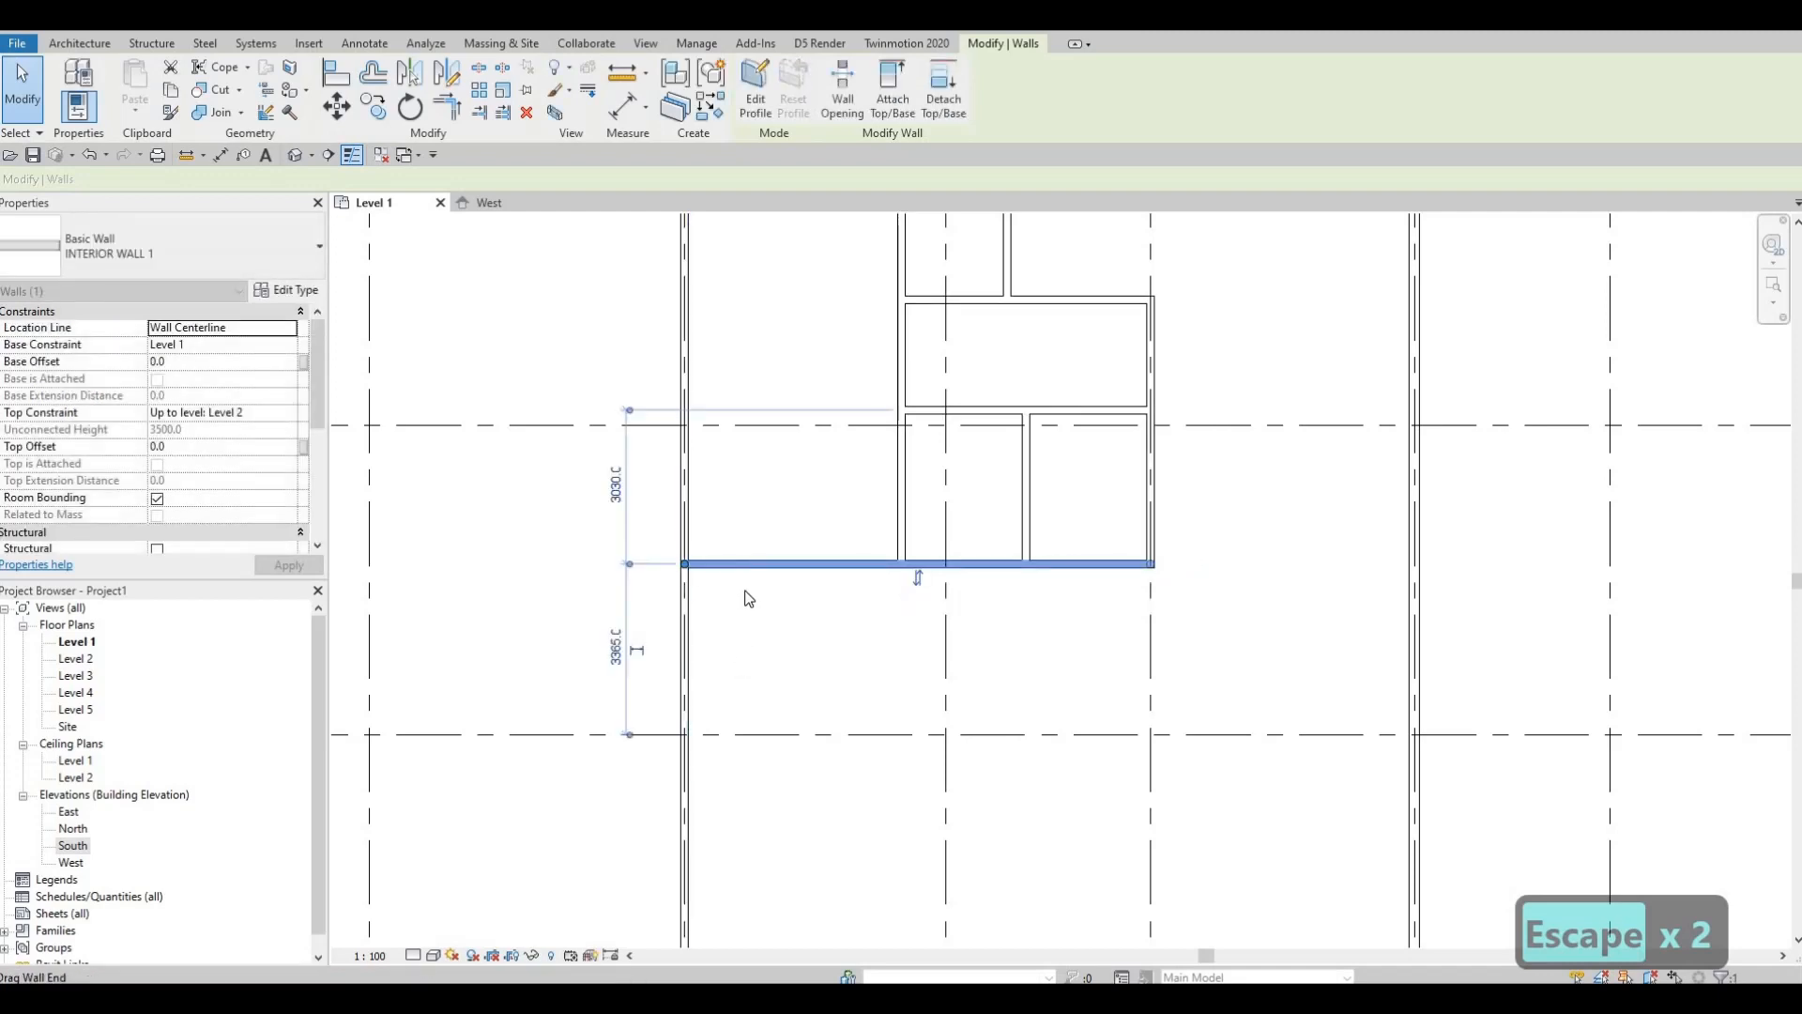
scroll(748, 597, "down", 5)
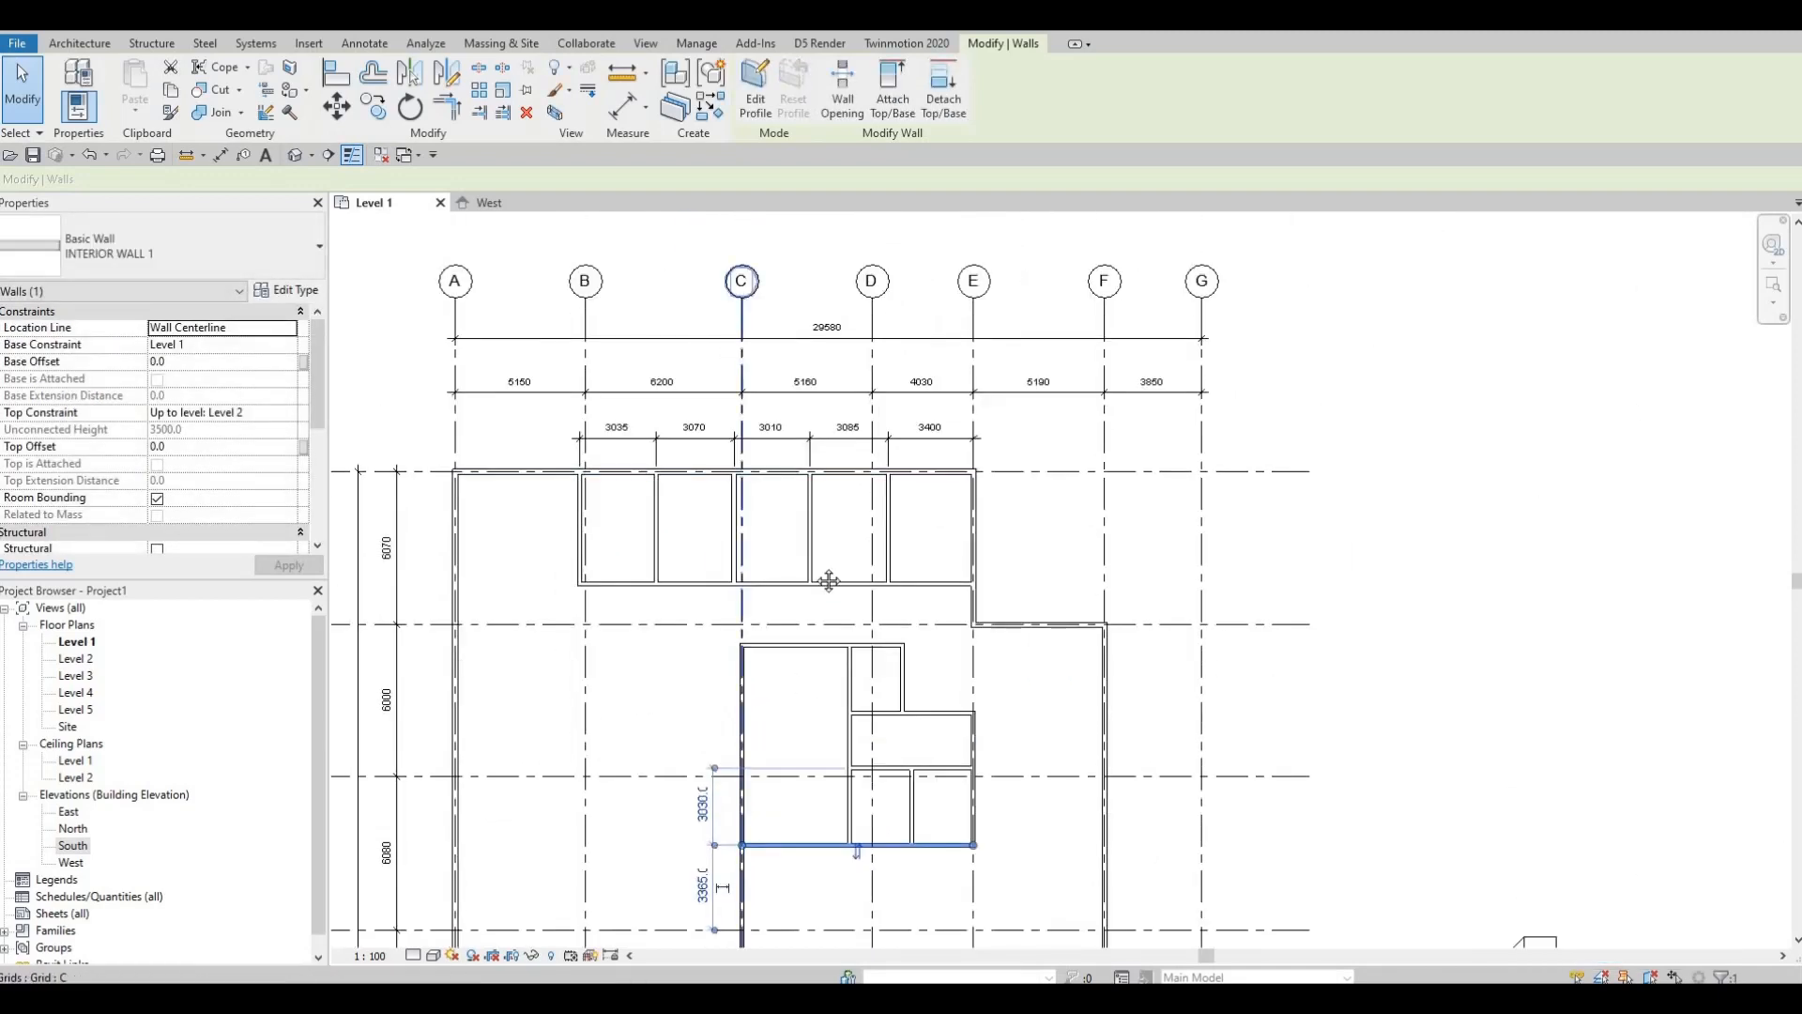
middle_click_drag(789, 569, 842, 270)
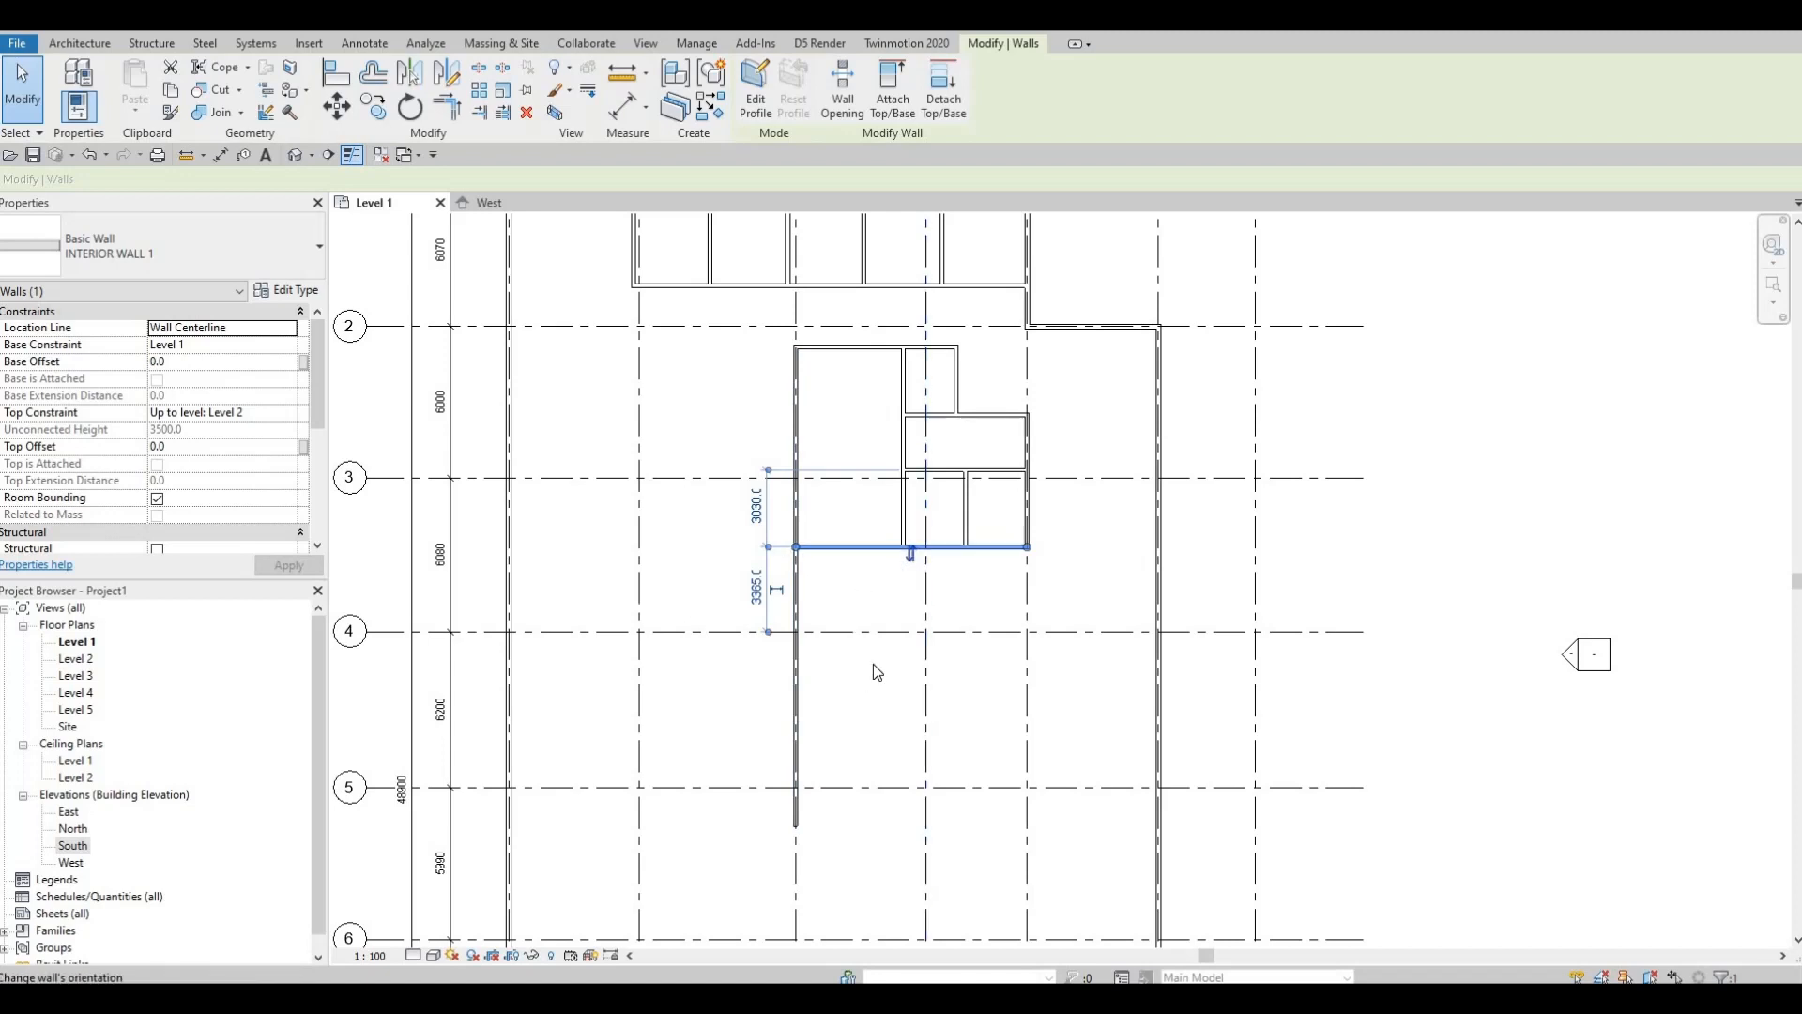
middle_click_drag(869, 589, 859, 490)
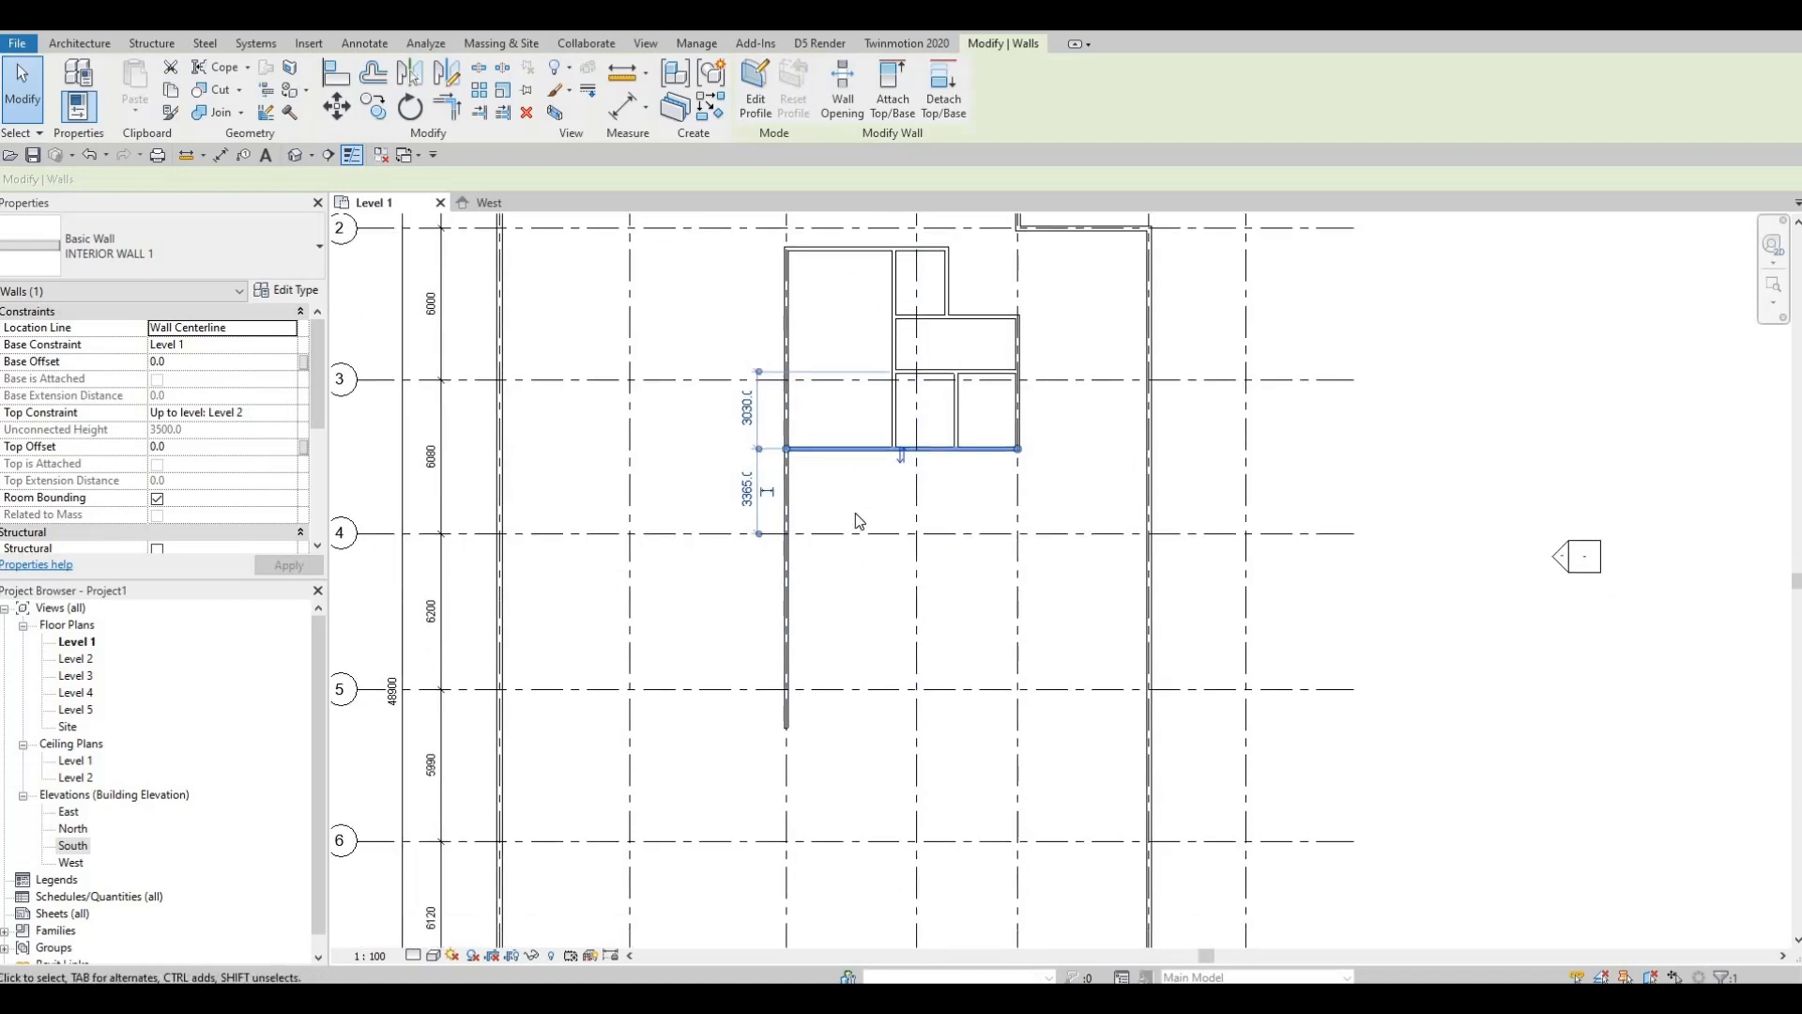
scroll(857, 506, "up", 1)
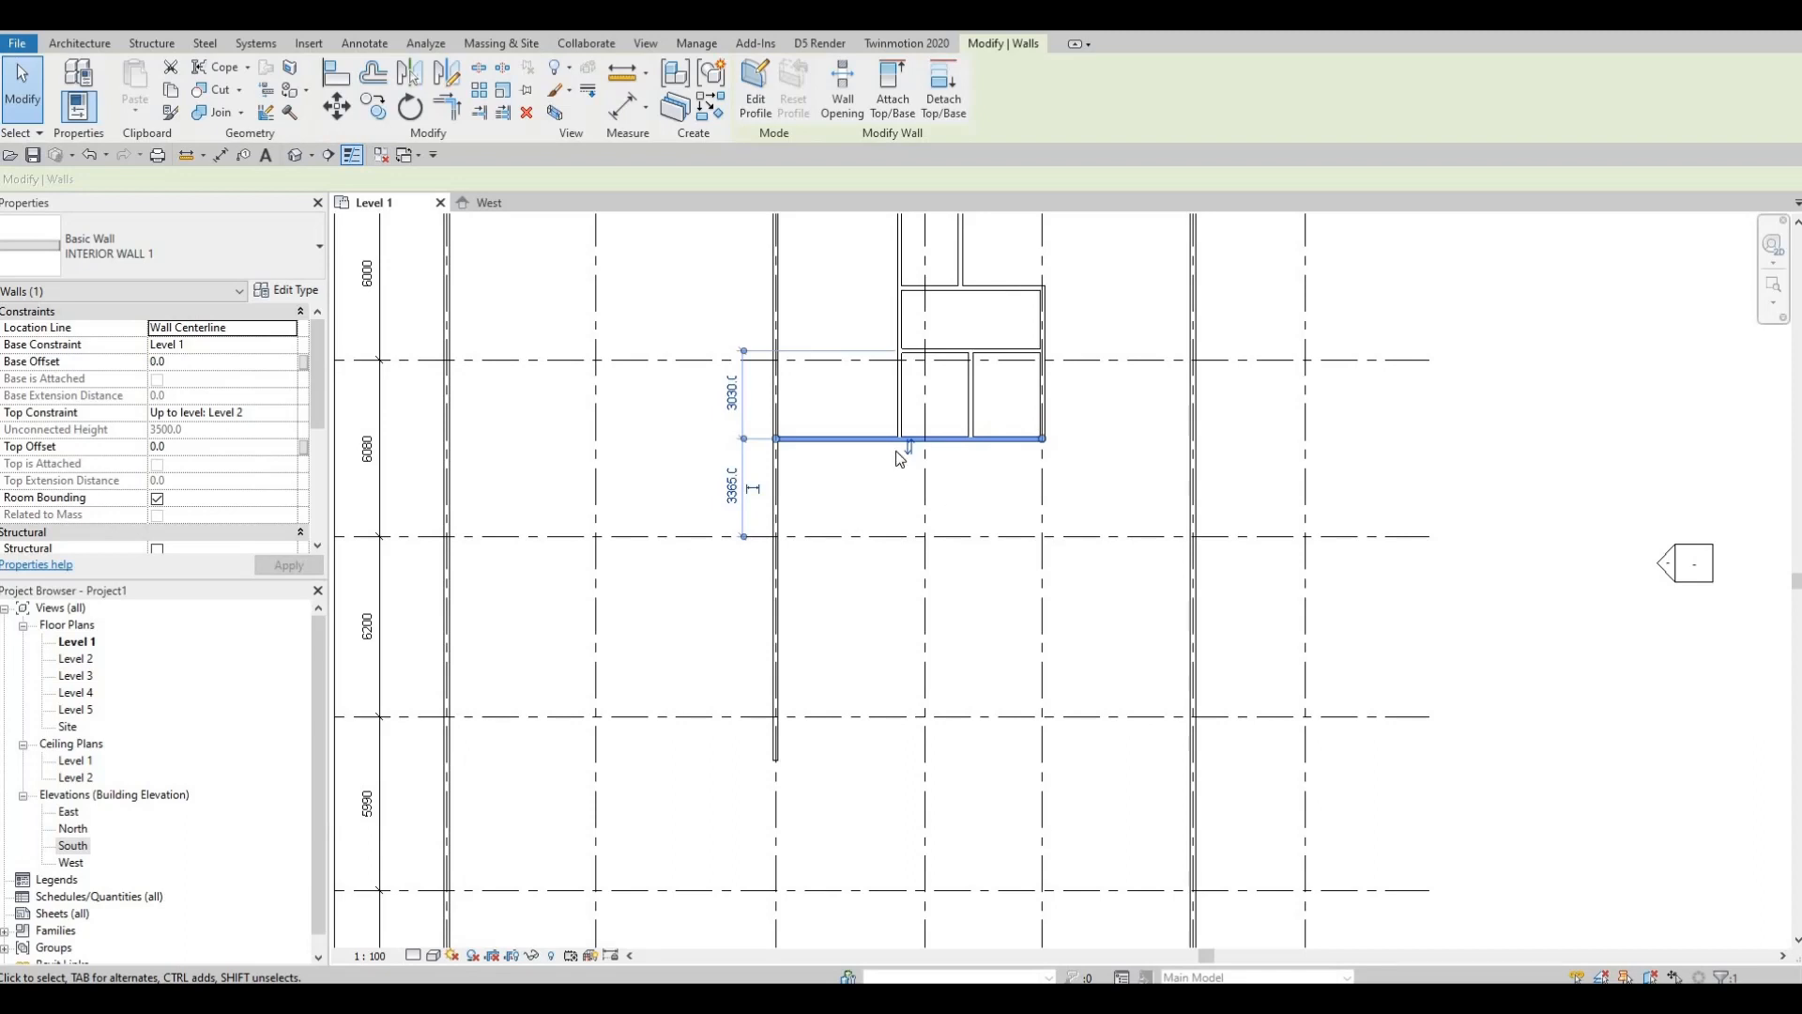
key("Escape")
key("Escape")
Step: Start a new wall of the same type as the bottom interior wall
left_click(918, 443)
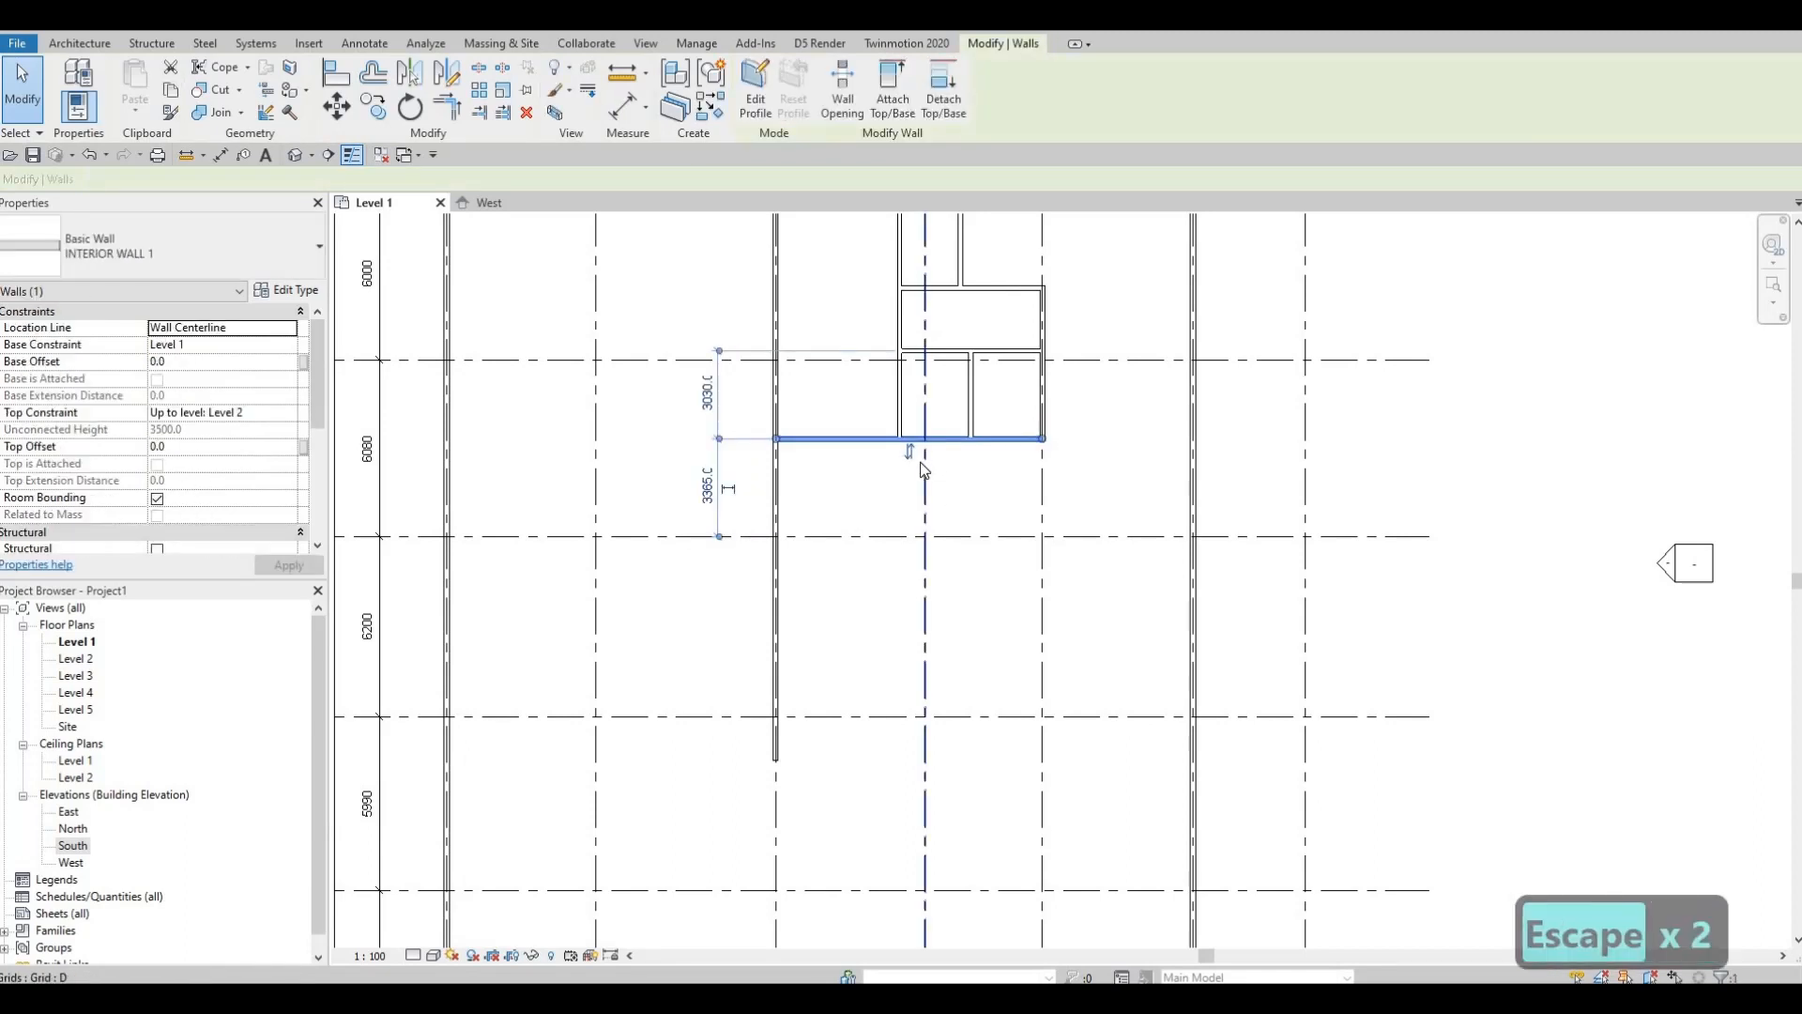
key("c")
key("s")
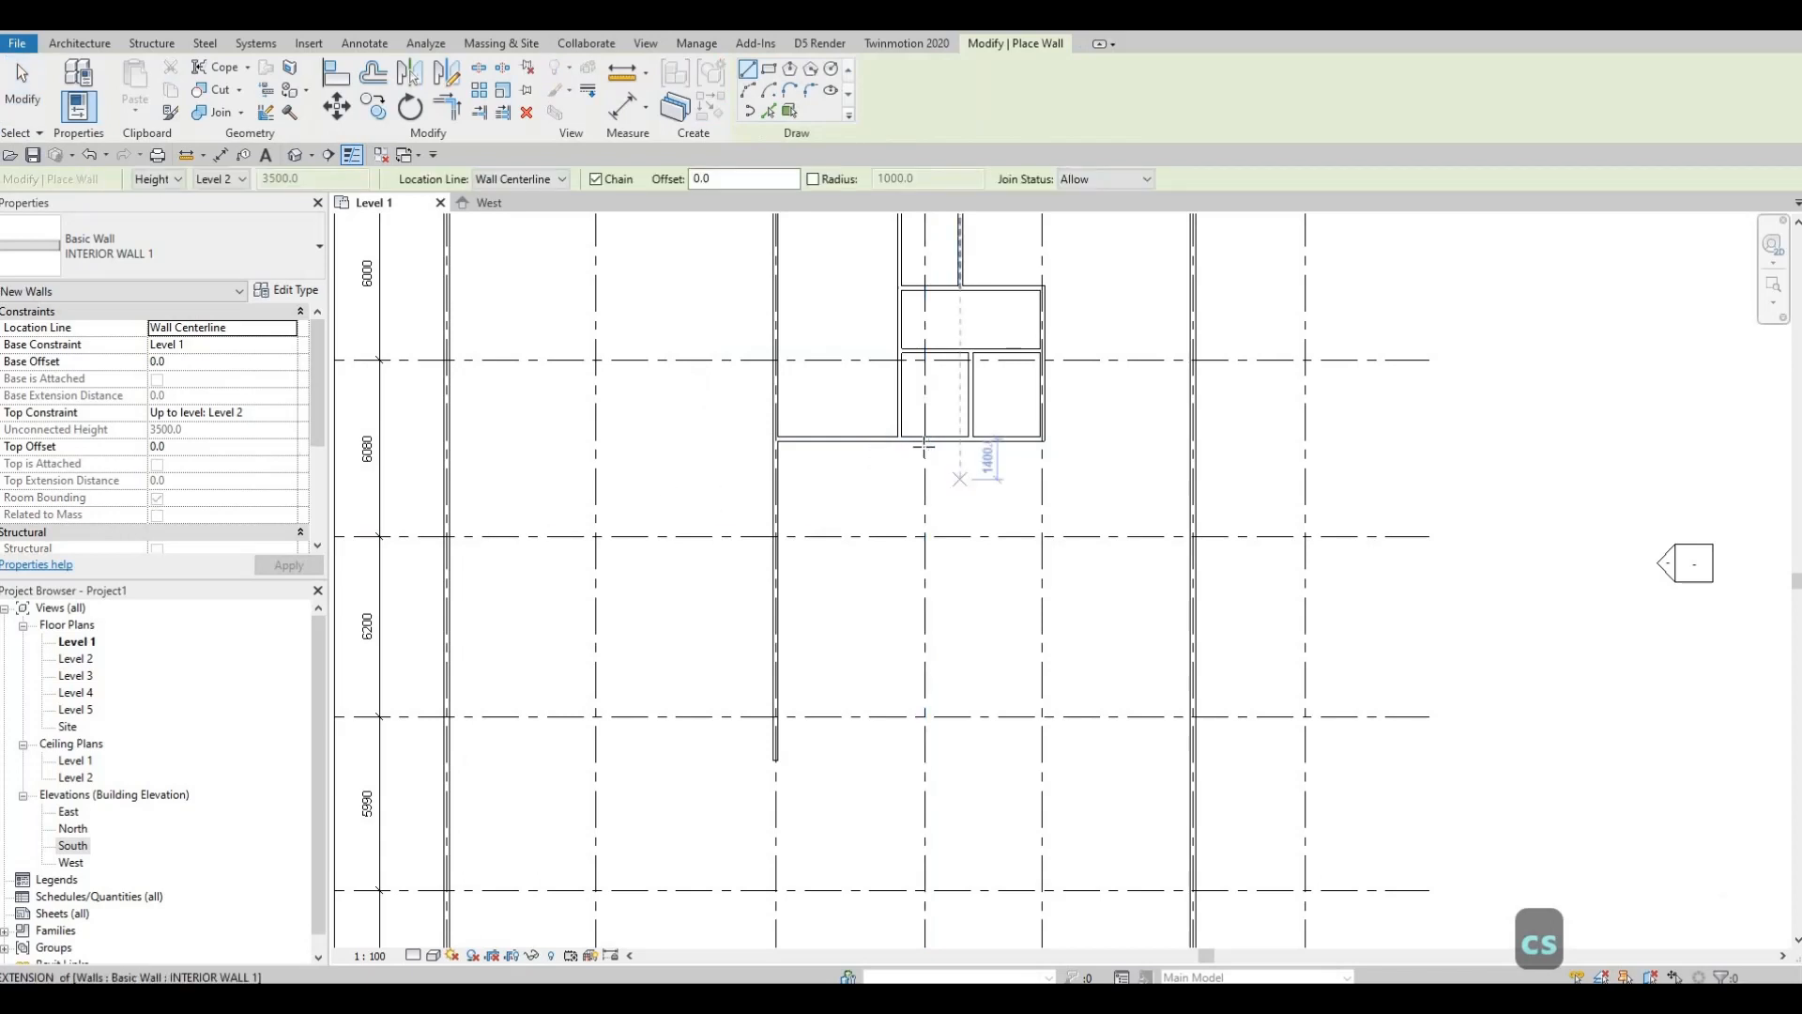
Step: Start a 2770 wall at grid D, then cancel it
scroll(926, 449, "up", 2)
scroll(924, 737, "down", 4)
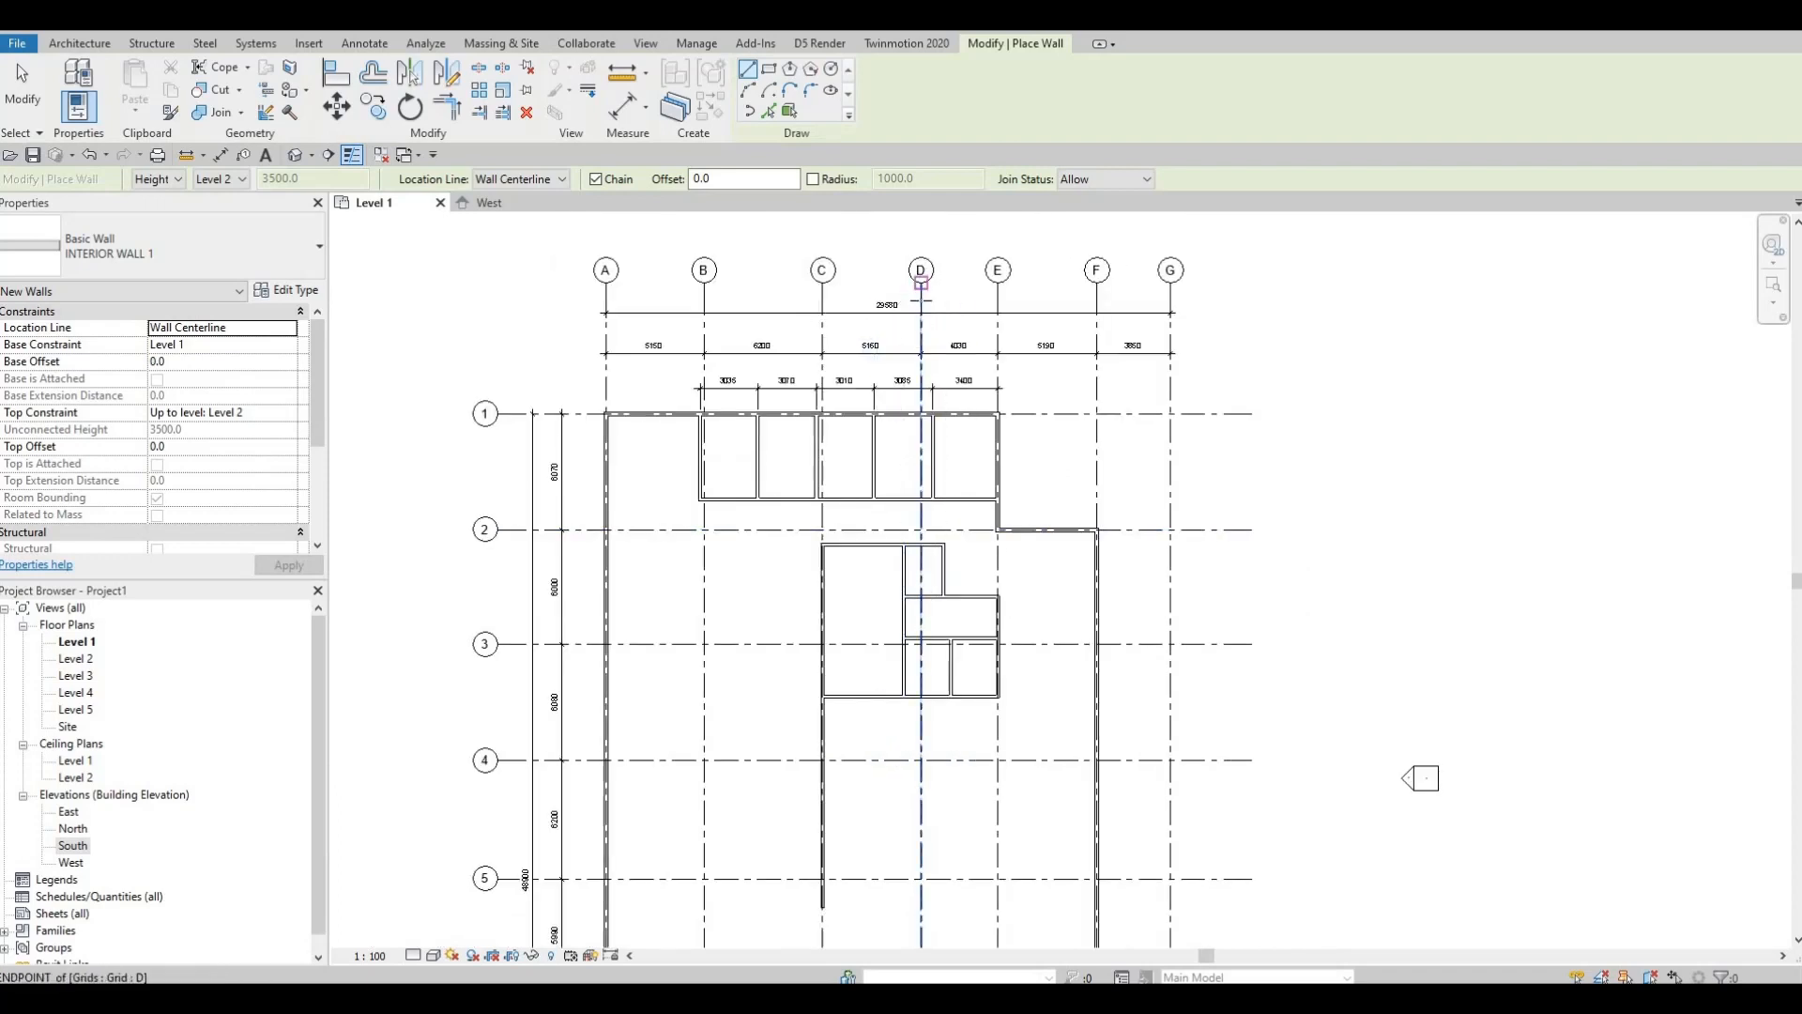
scroll(922, 699, "up", 5)
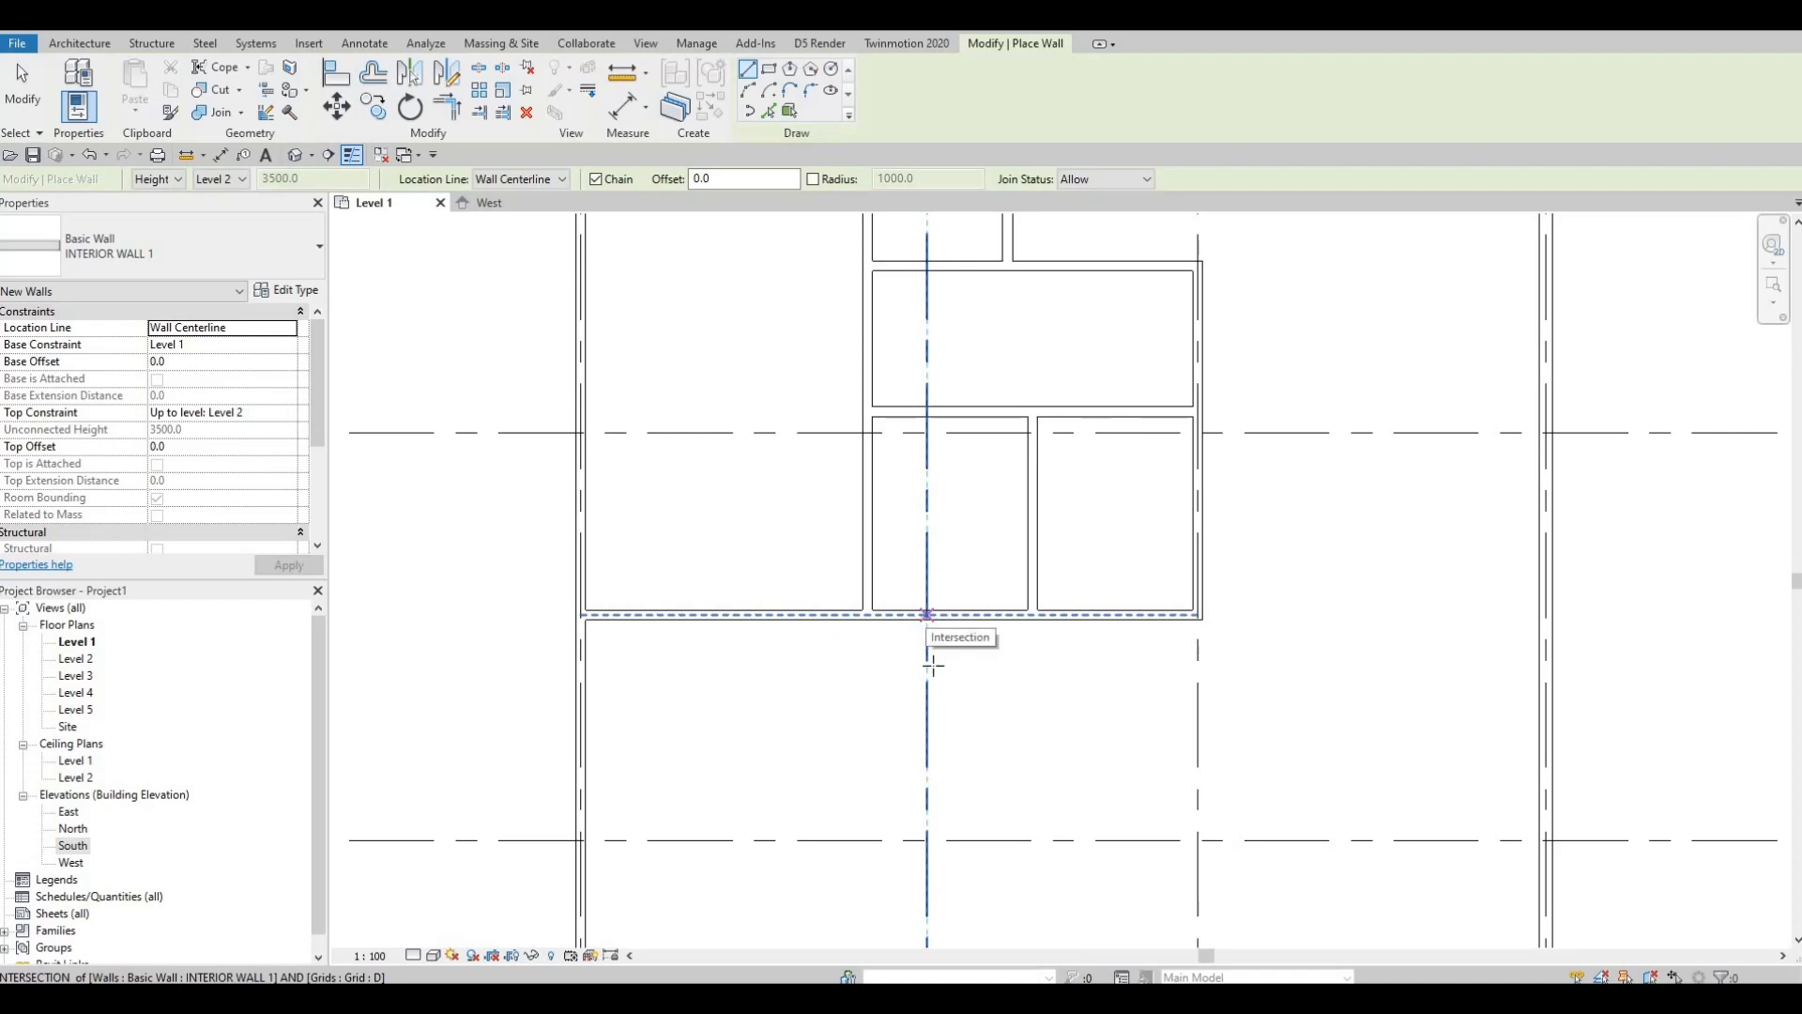
left_click(926, 620)
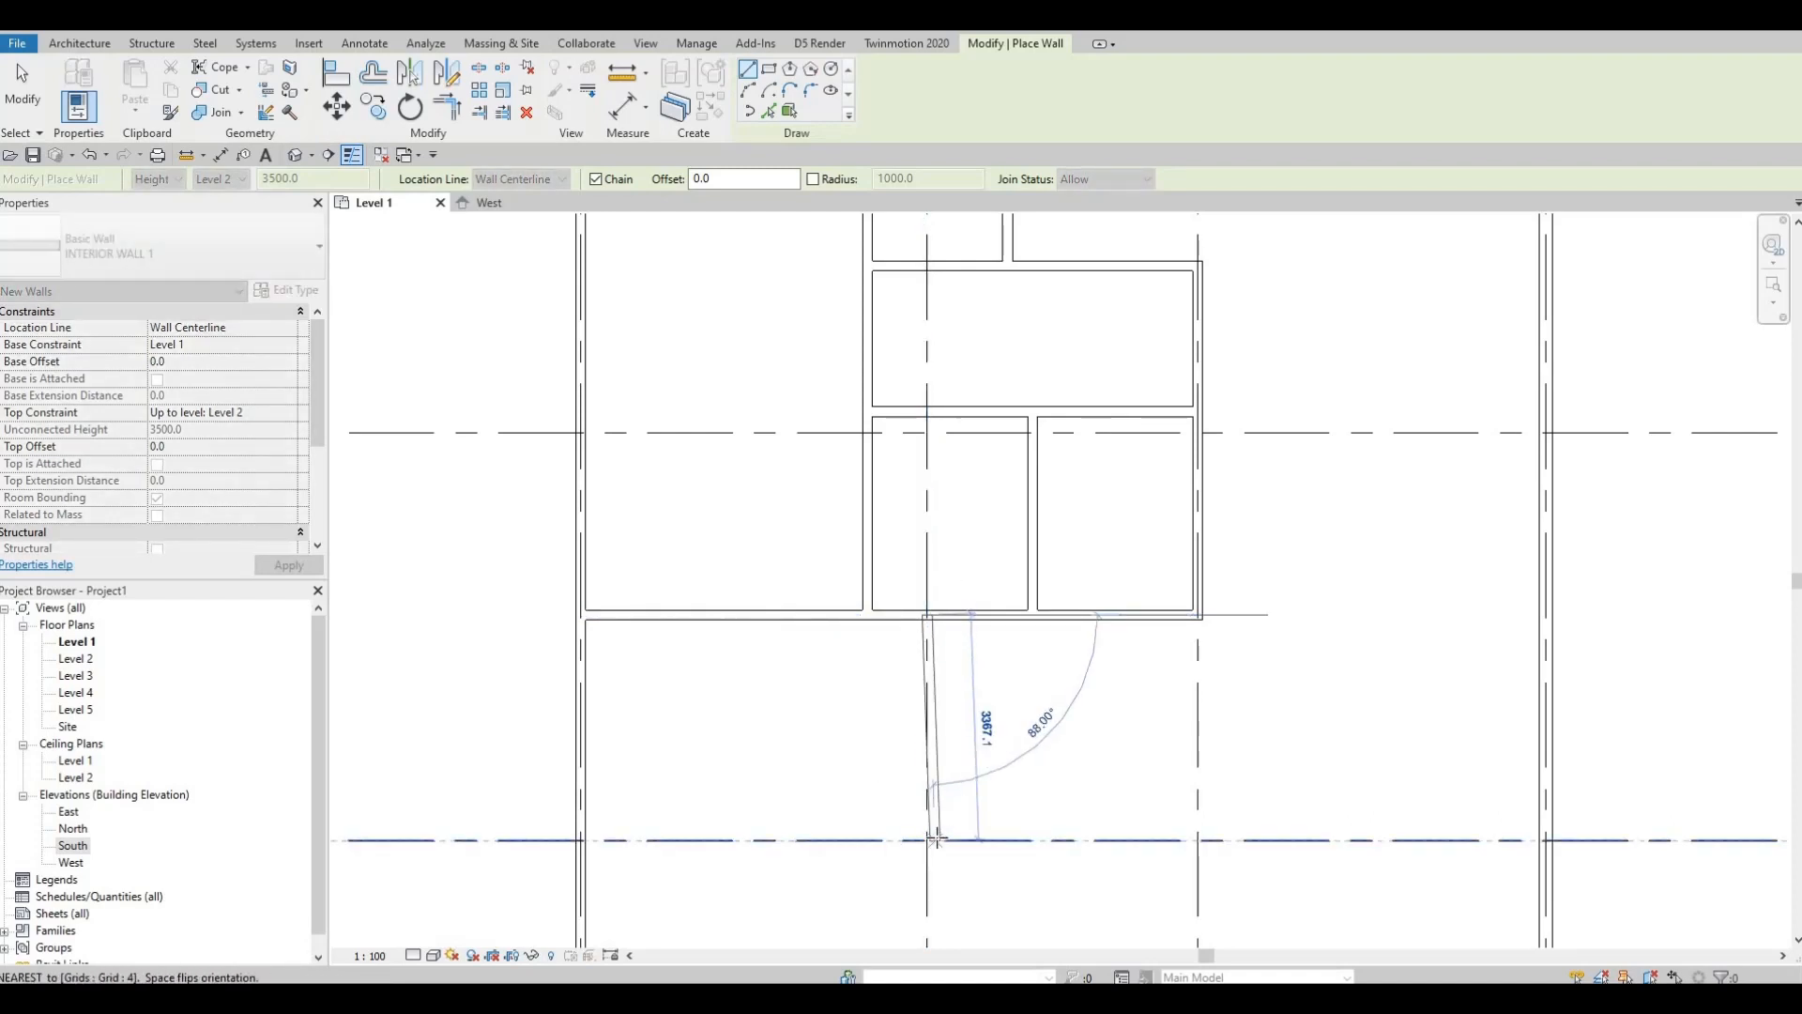
type("27")
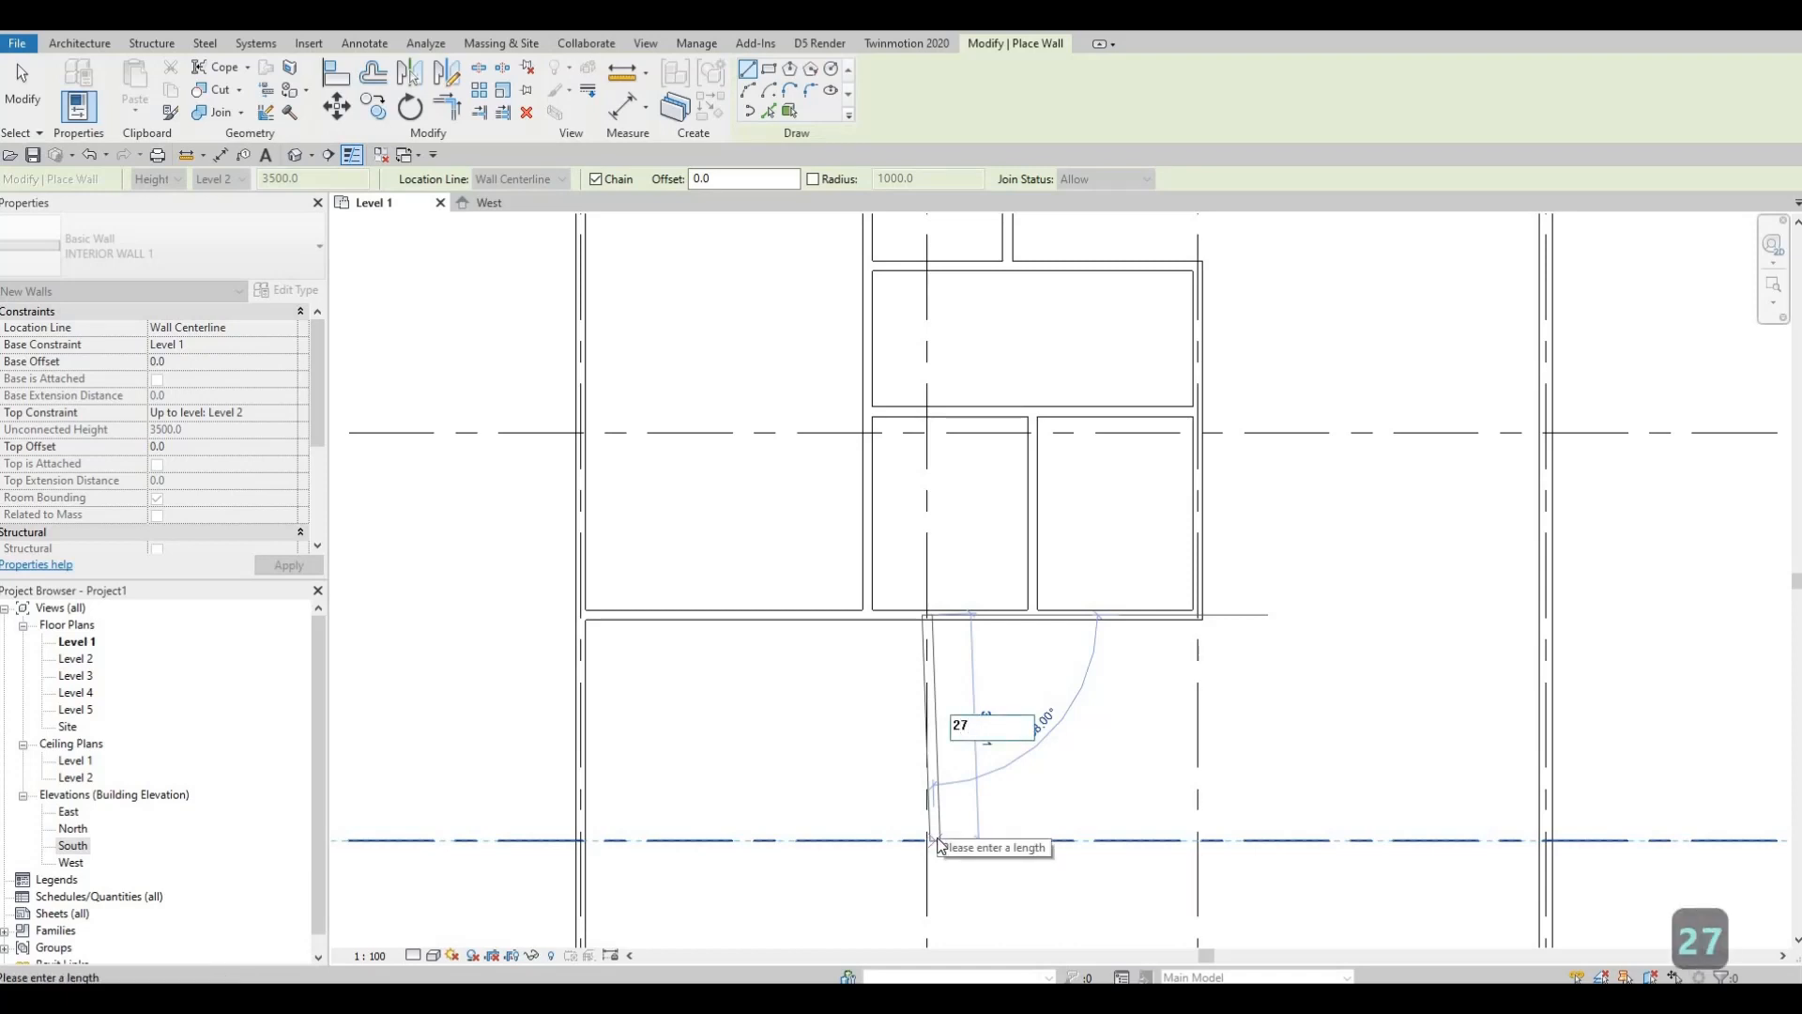
type("70")
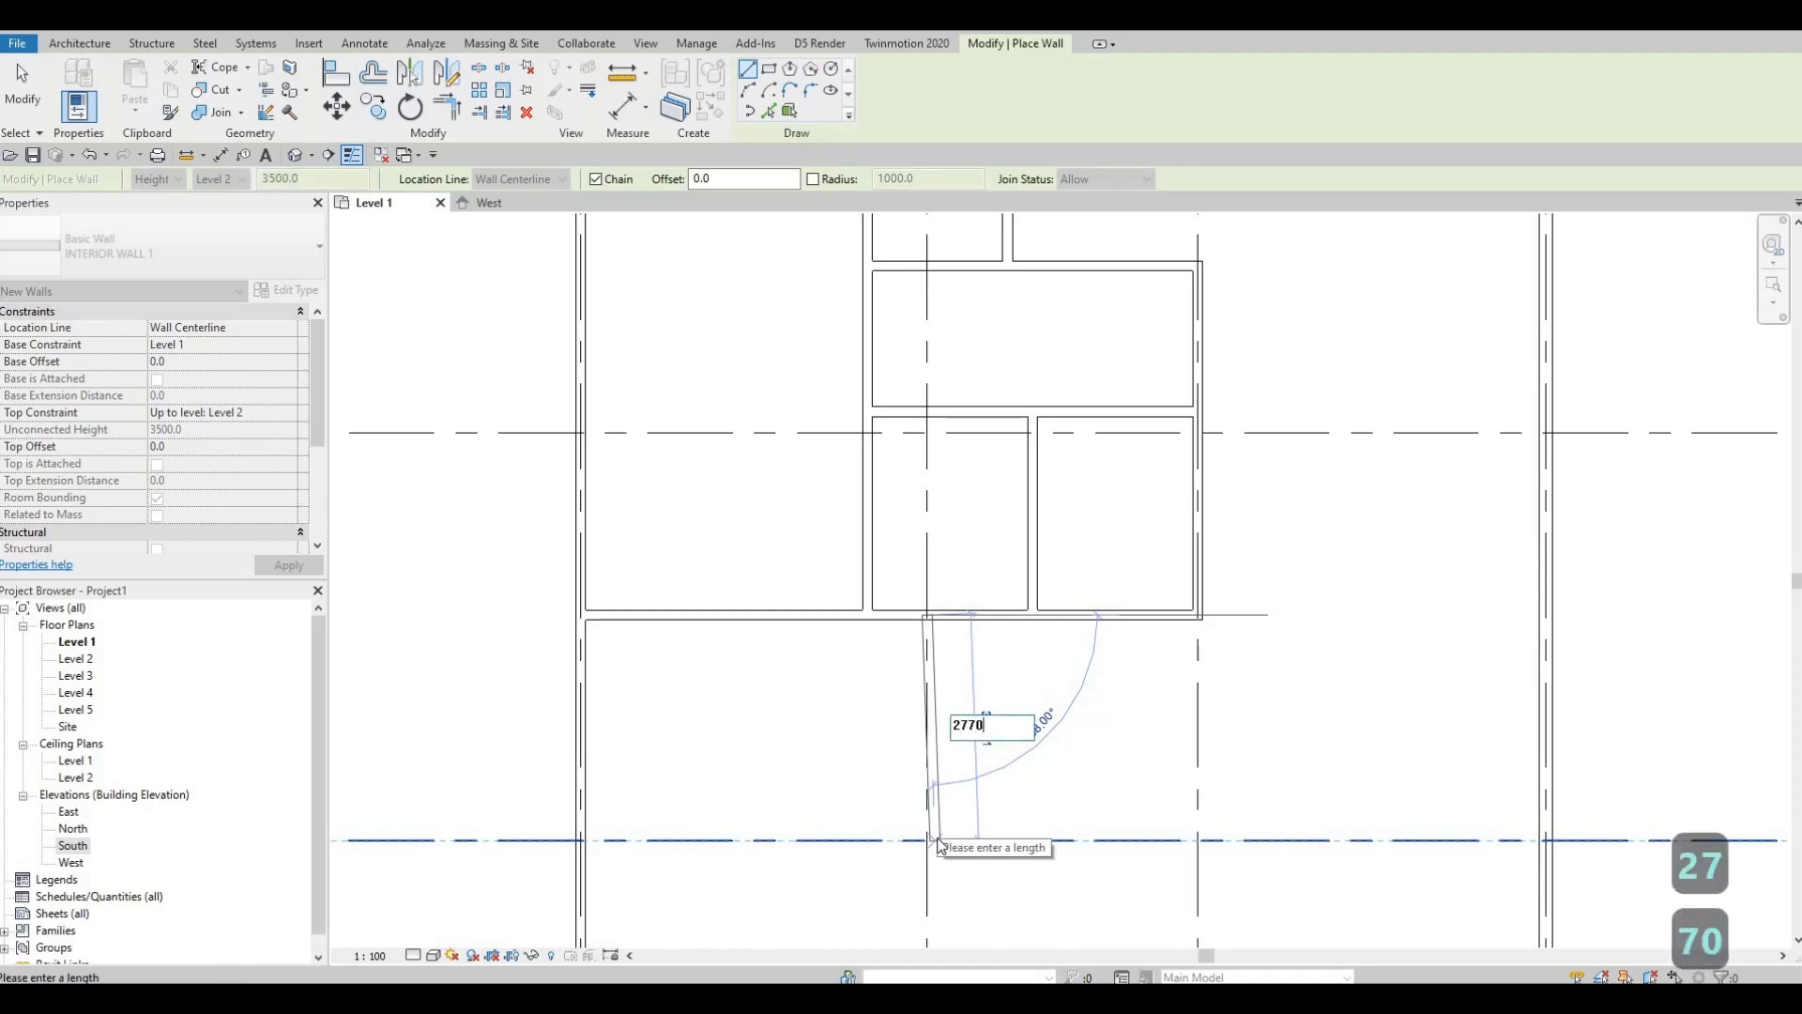
key("Escape")
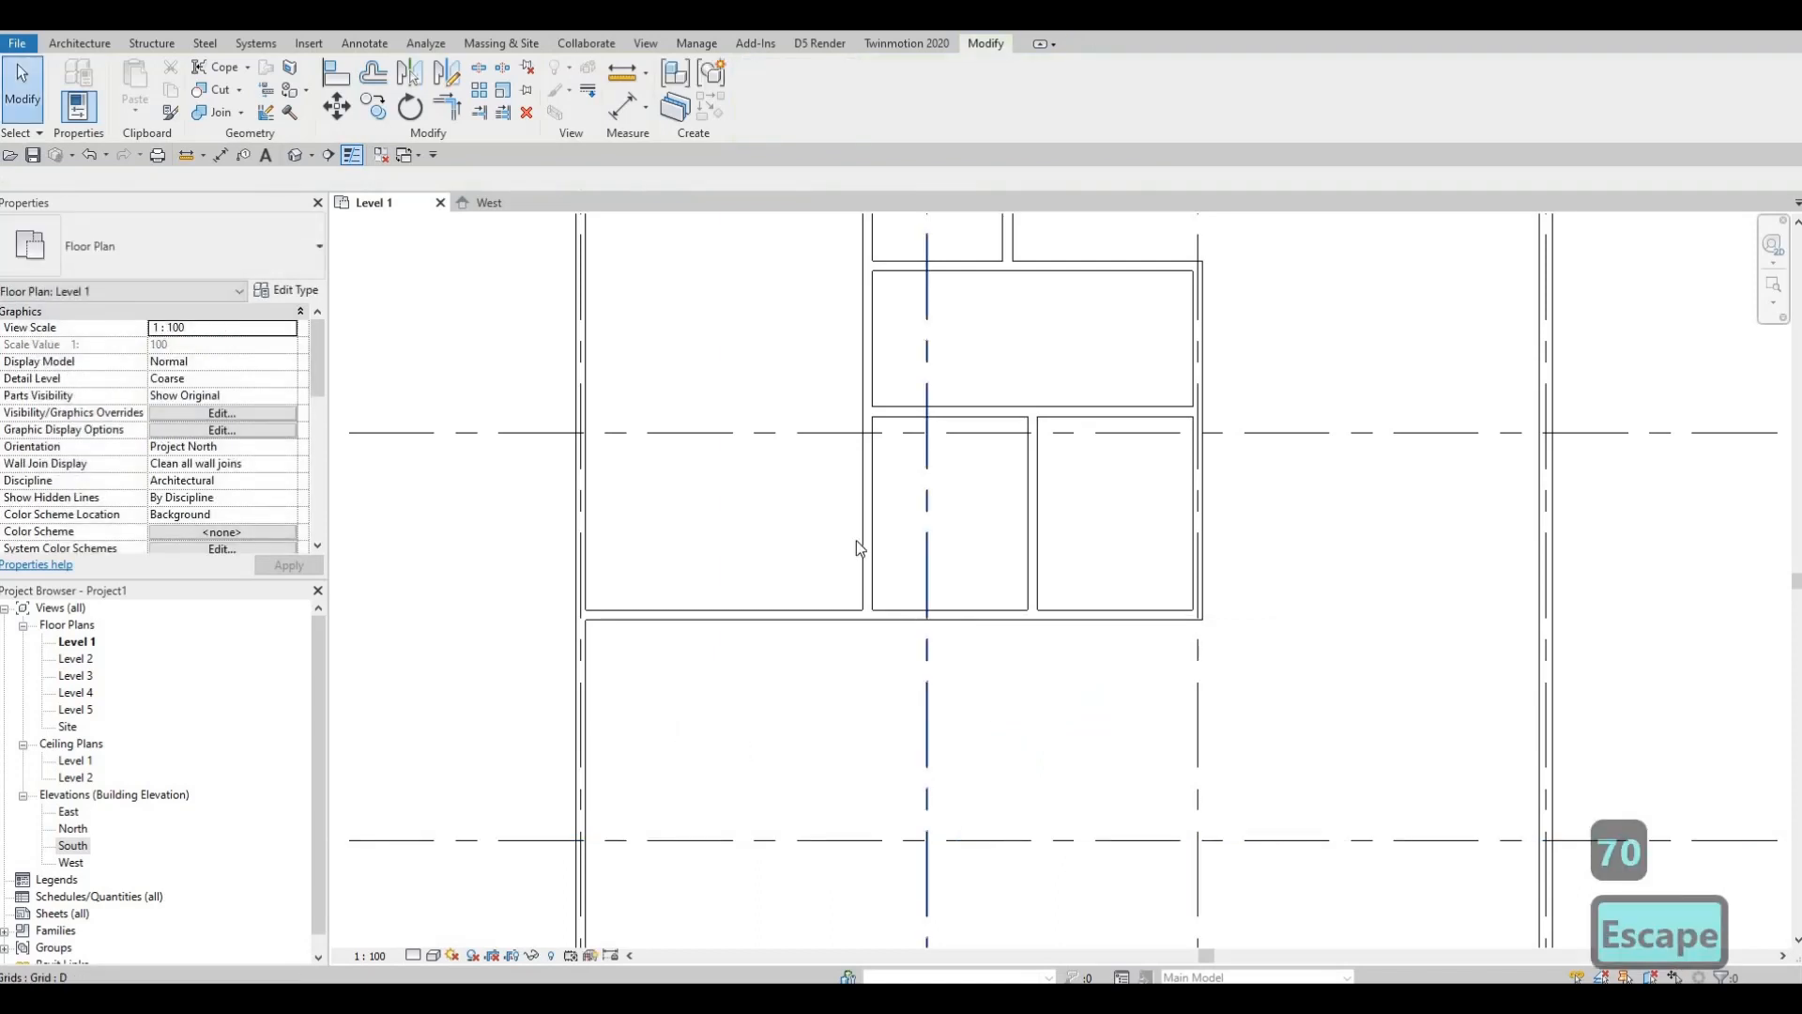
Step: Draw a 2770 wall down from grid D and a 5400 wall west to the left exterior wall
left_click(871, 612)
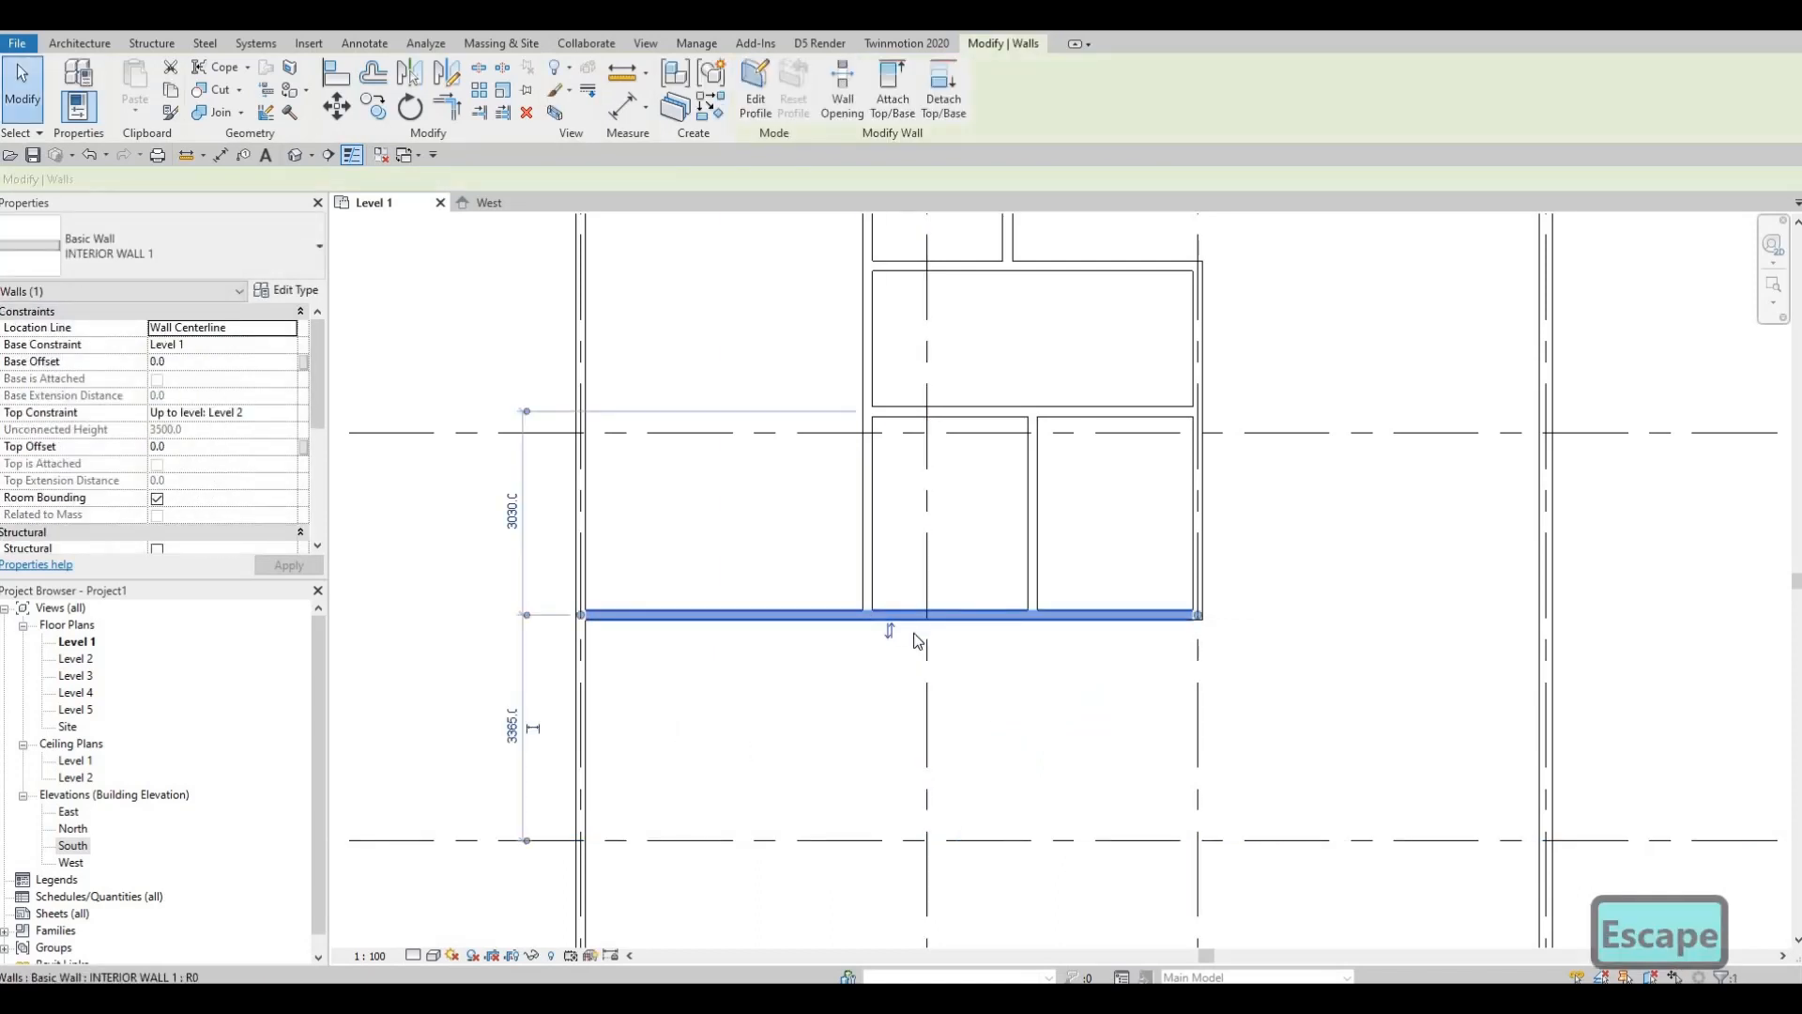
key("c")
key("s")
left_click(926, 617)
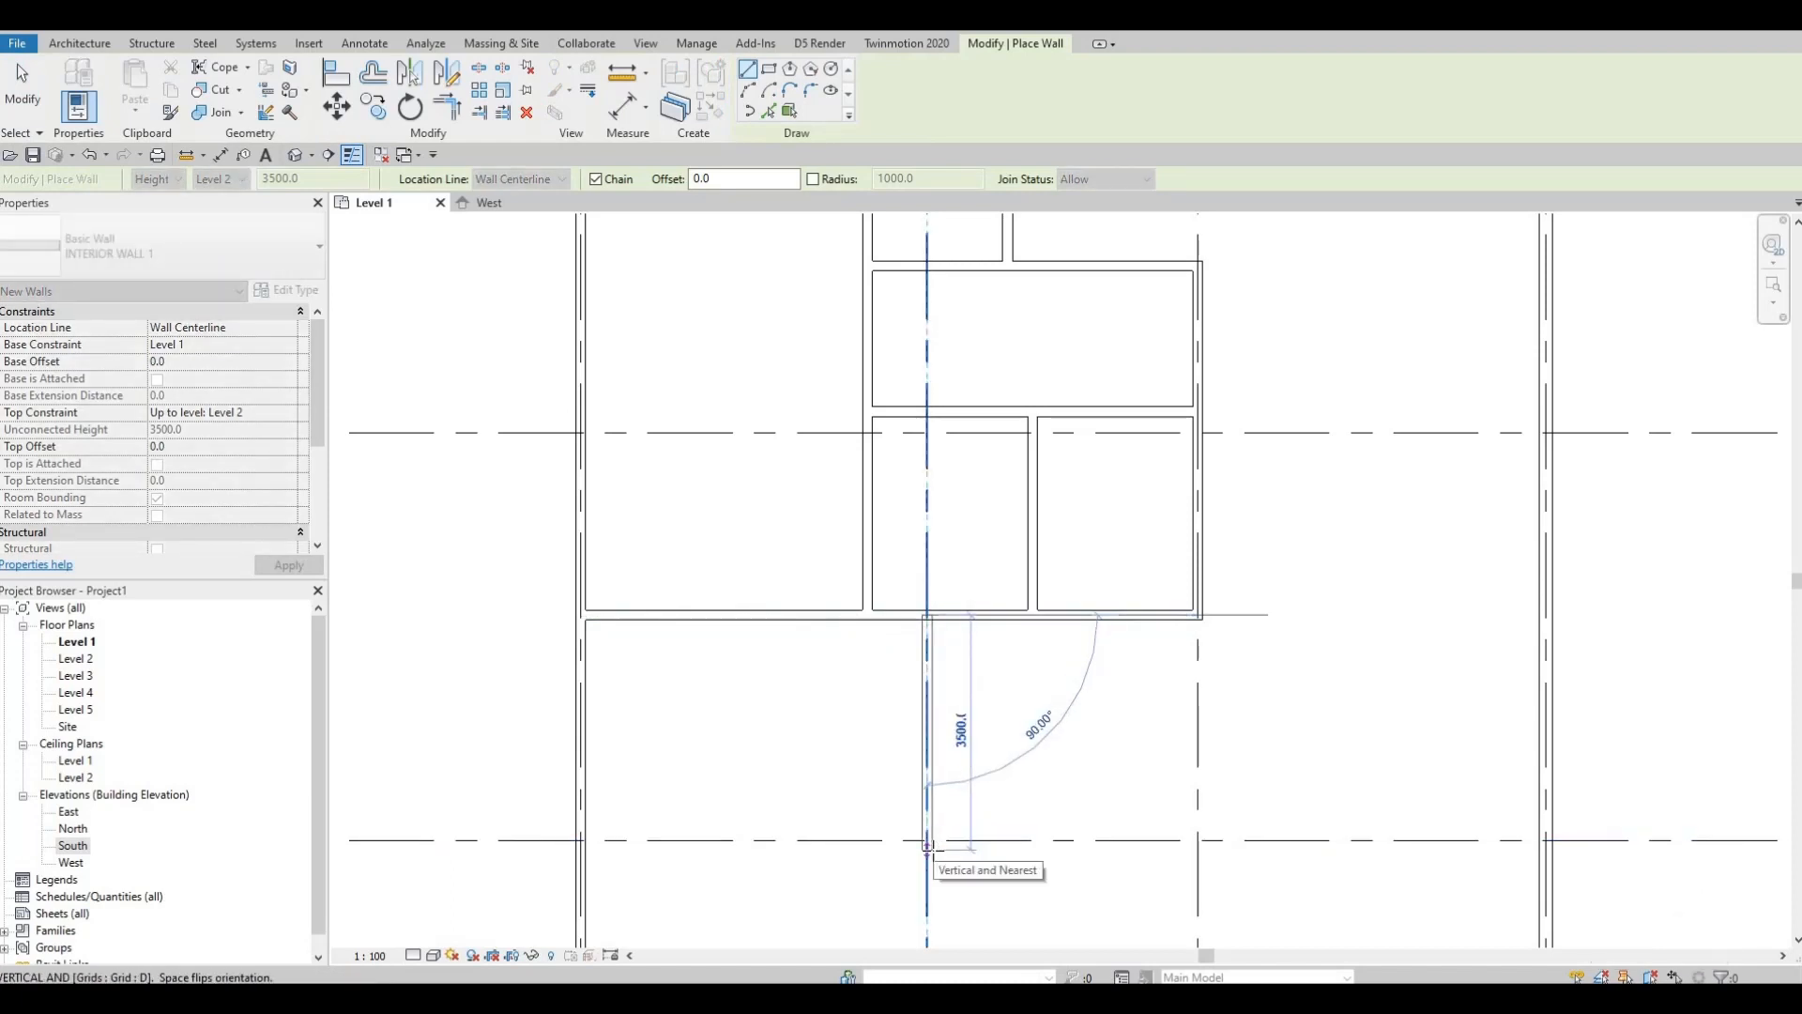
type("27")
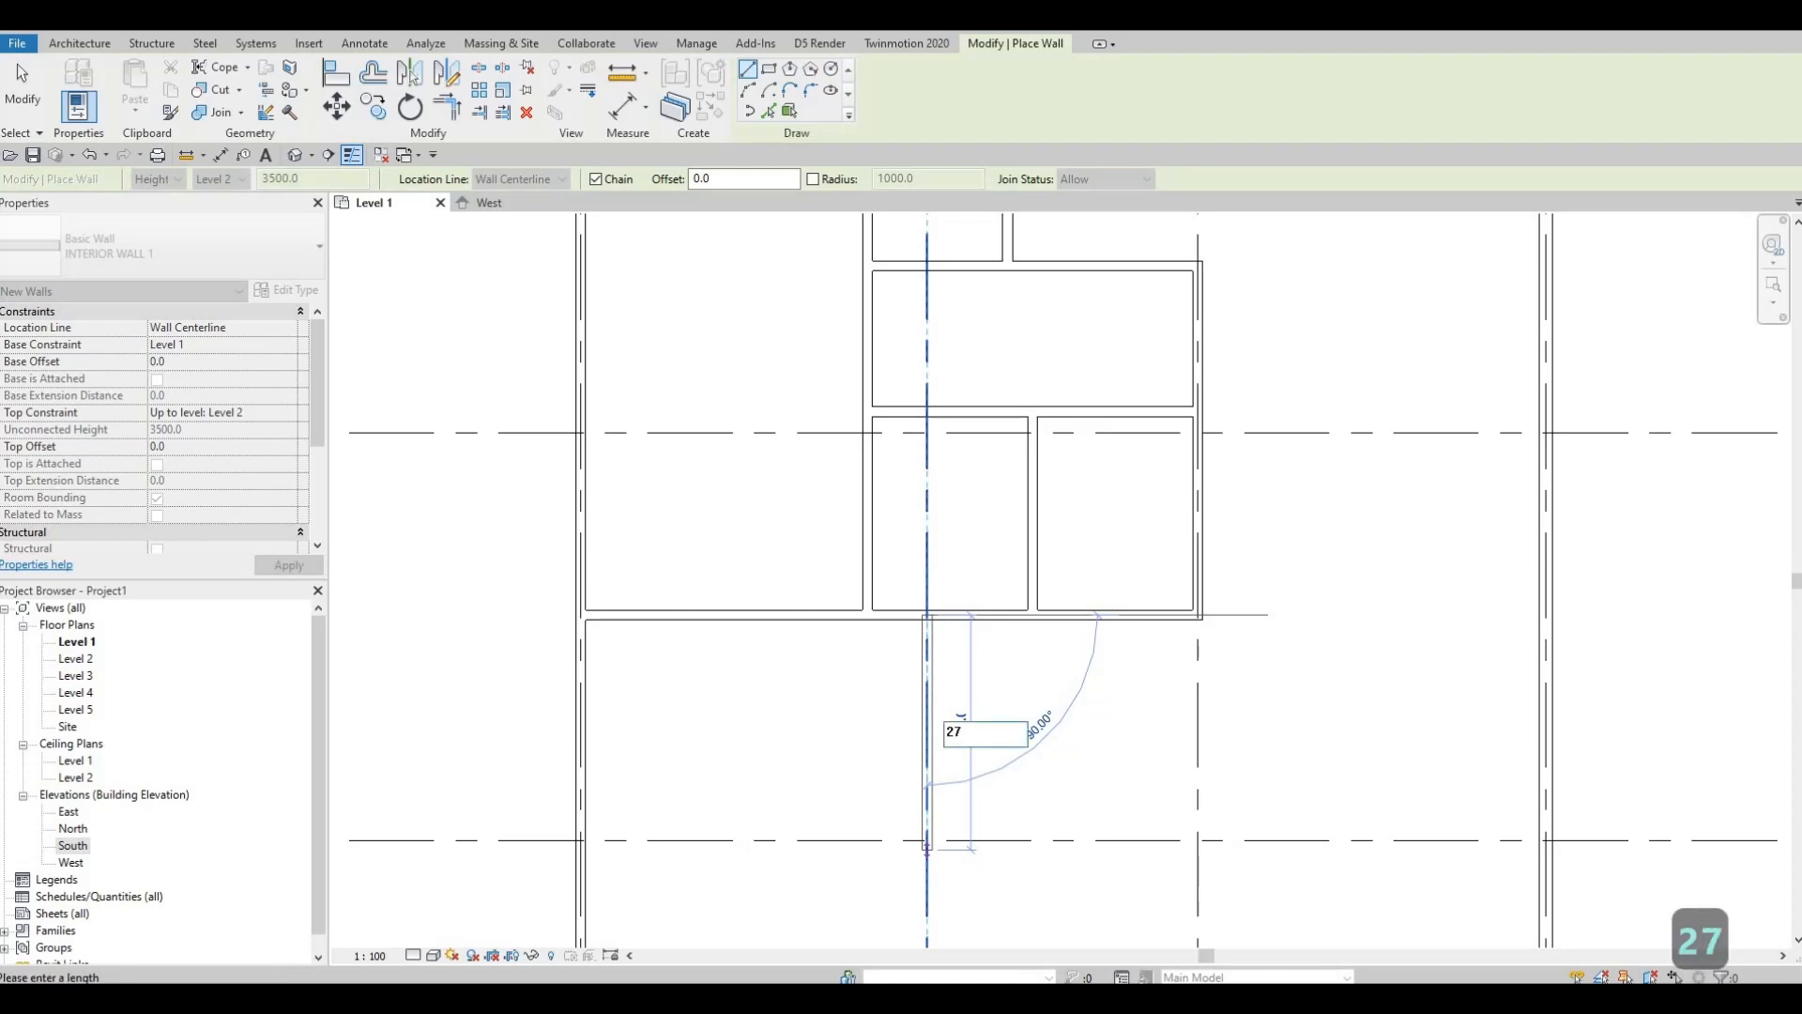
type("7")
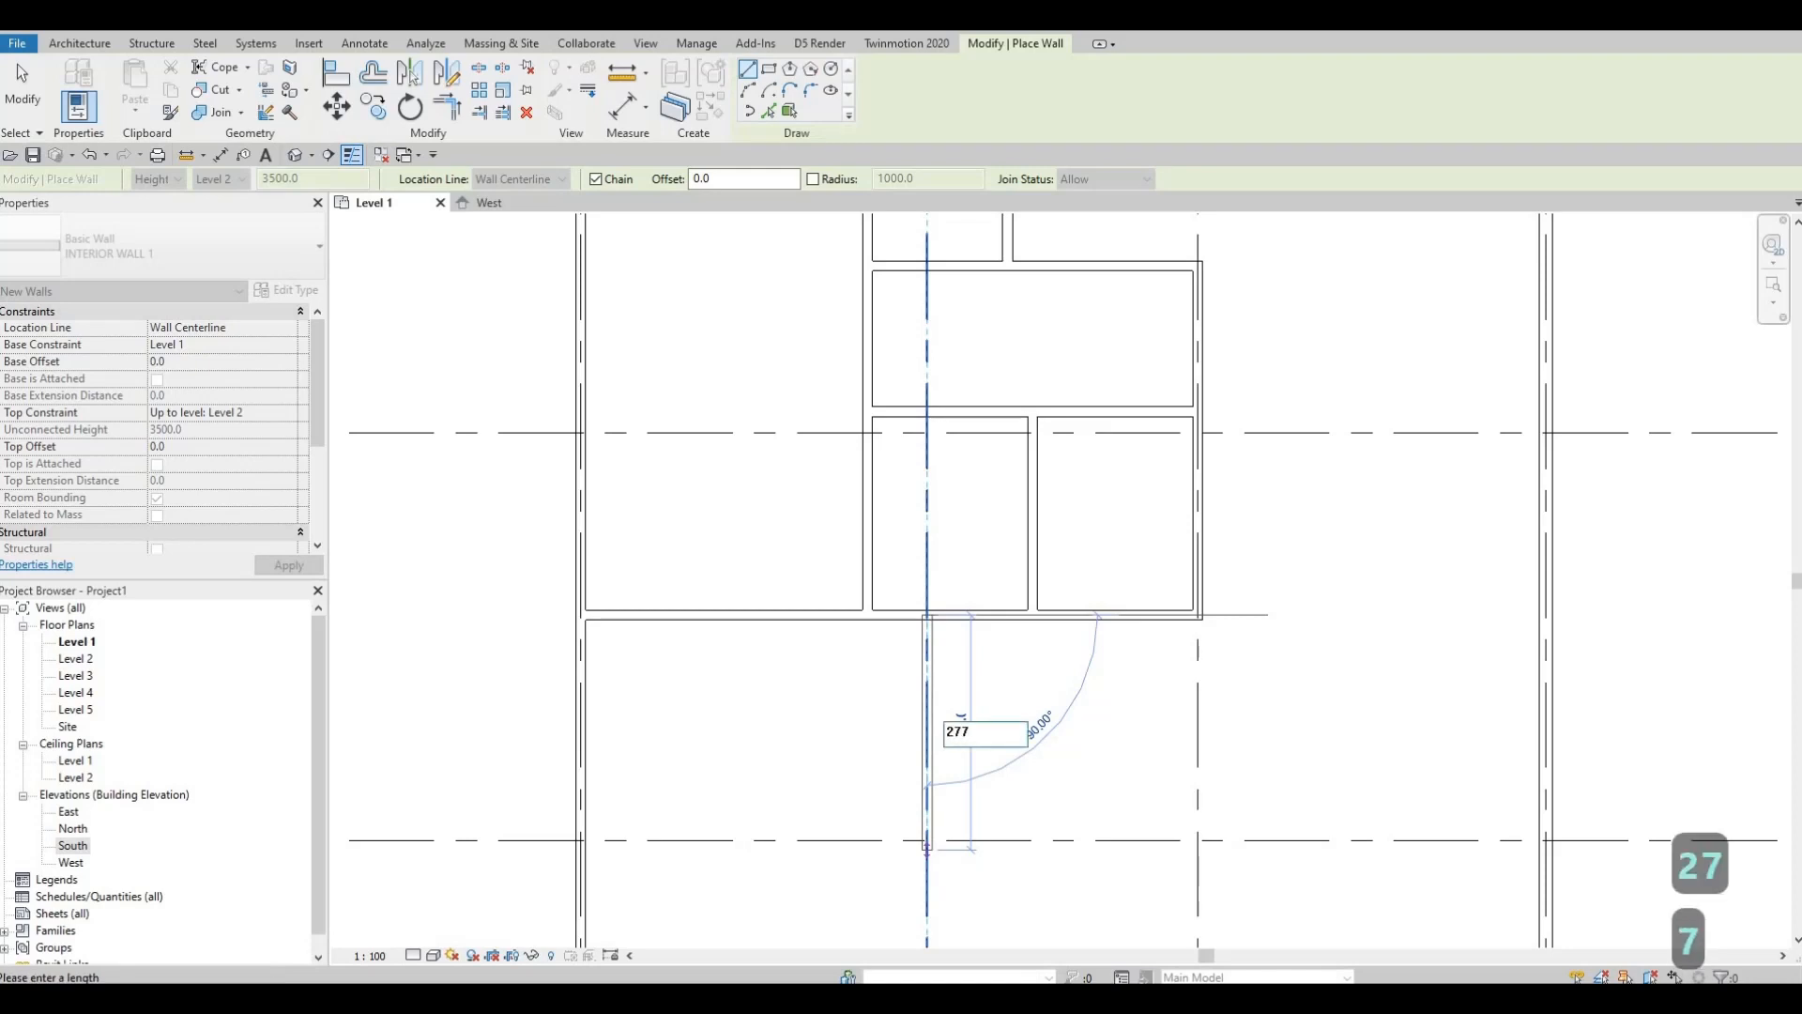
type("0")
key("Return")
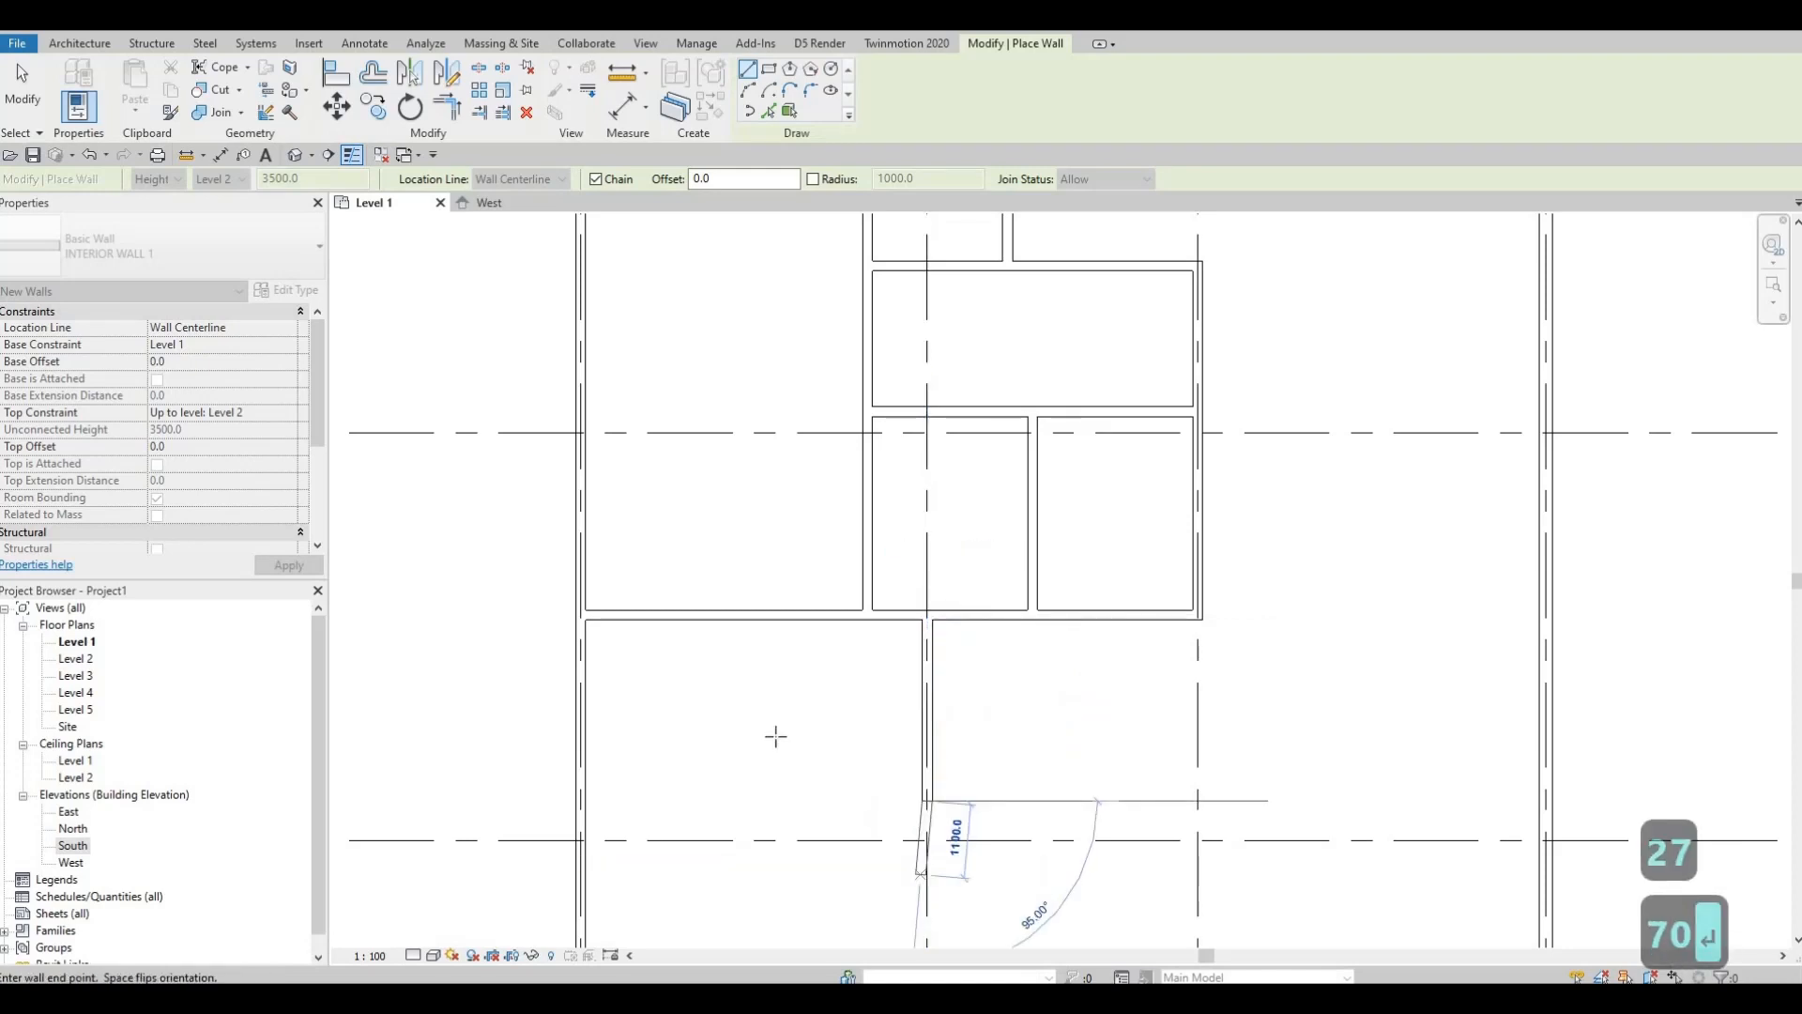
middle_click_drag(718, 856, 712, 708)
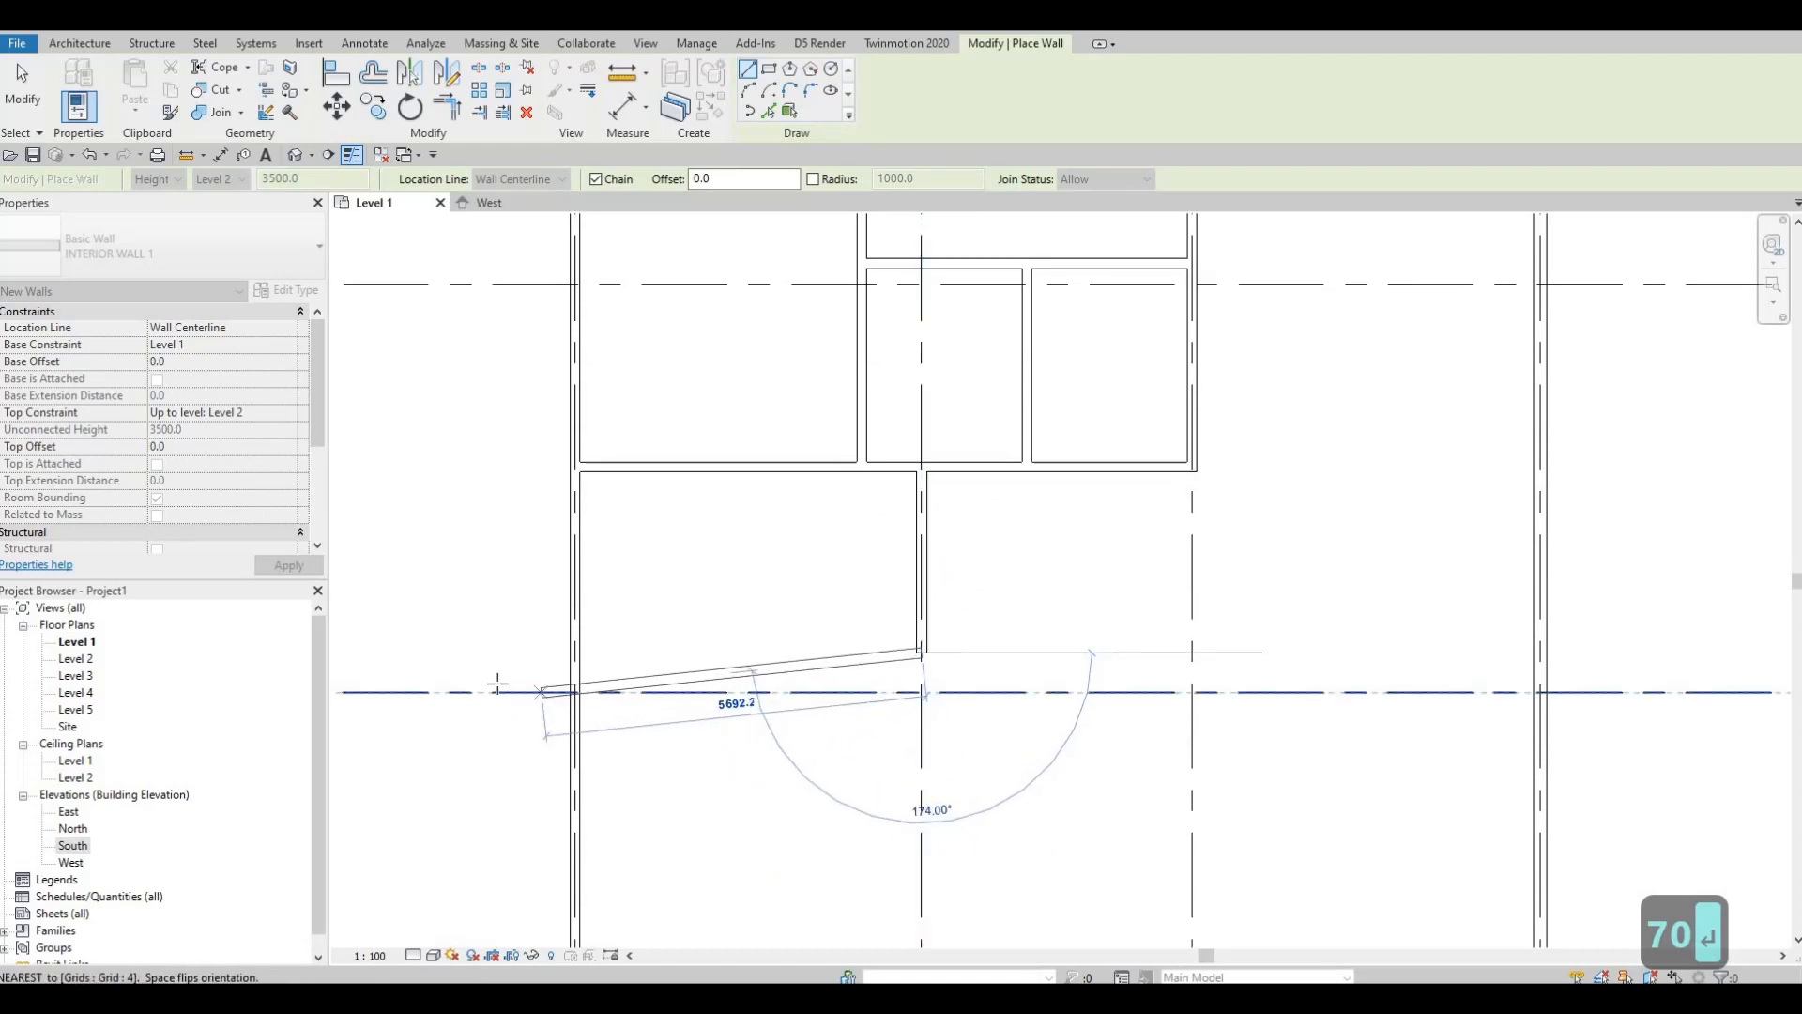
left_click(573, 654)
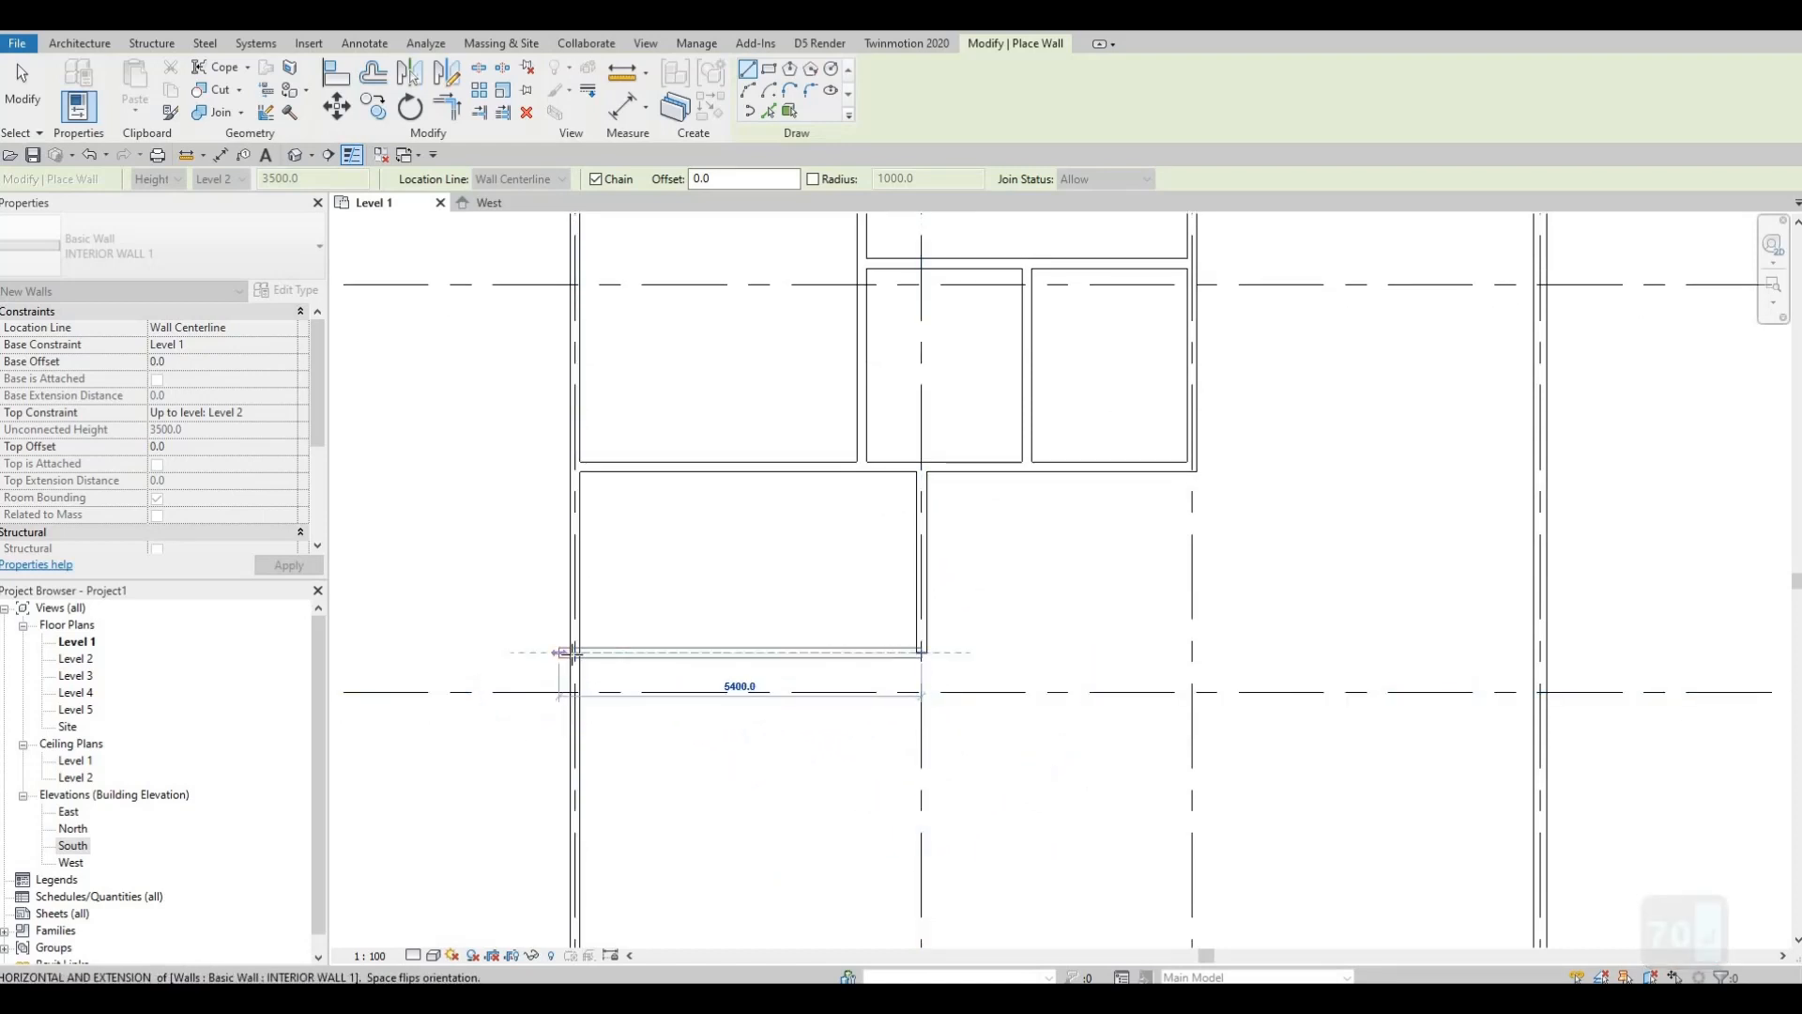
key("Escape")
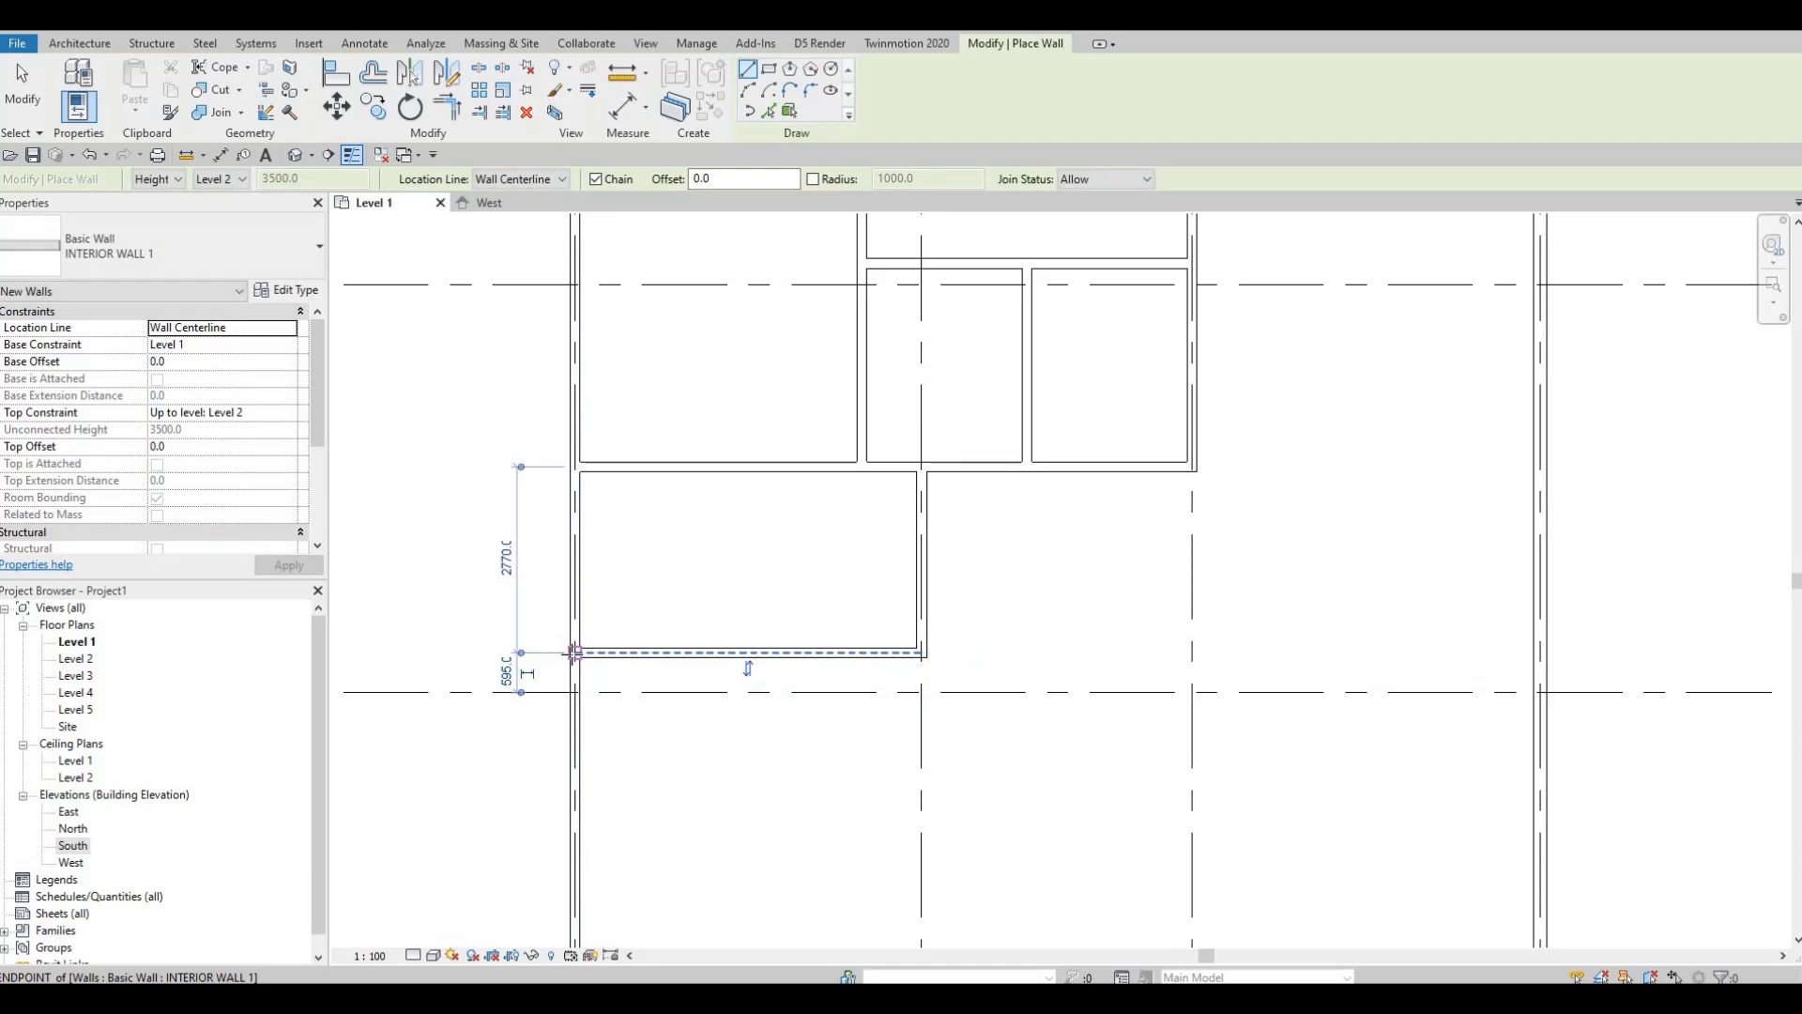
key("Escape")
key("Escape")
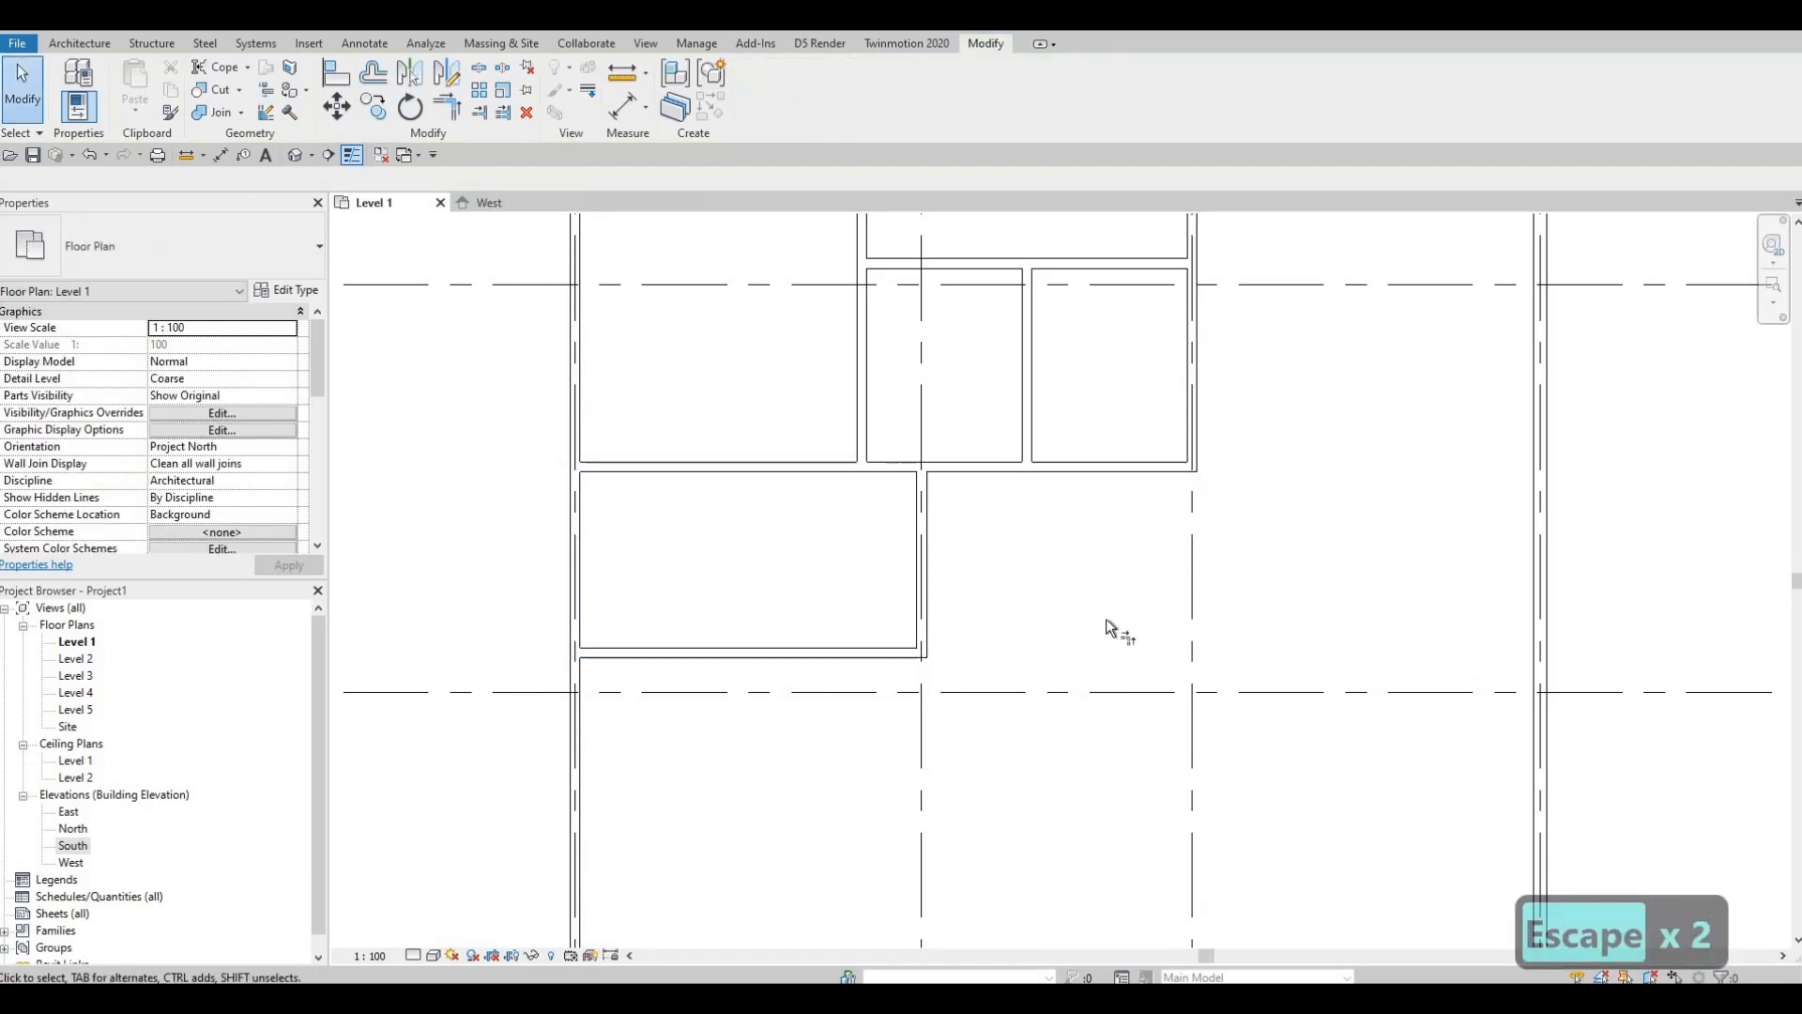
Step: Pick the right and bottom walls with Trim/Extend (TR), then cancel, leaving walls unchanged
key("t")
key("r")
left_click(1188, 392)
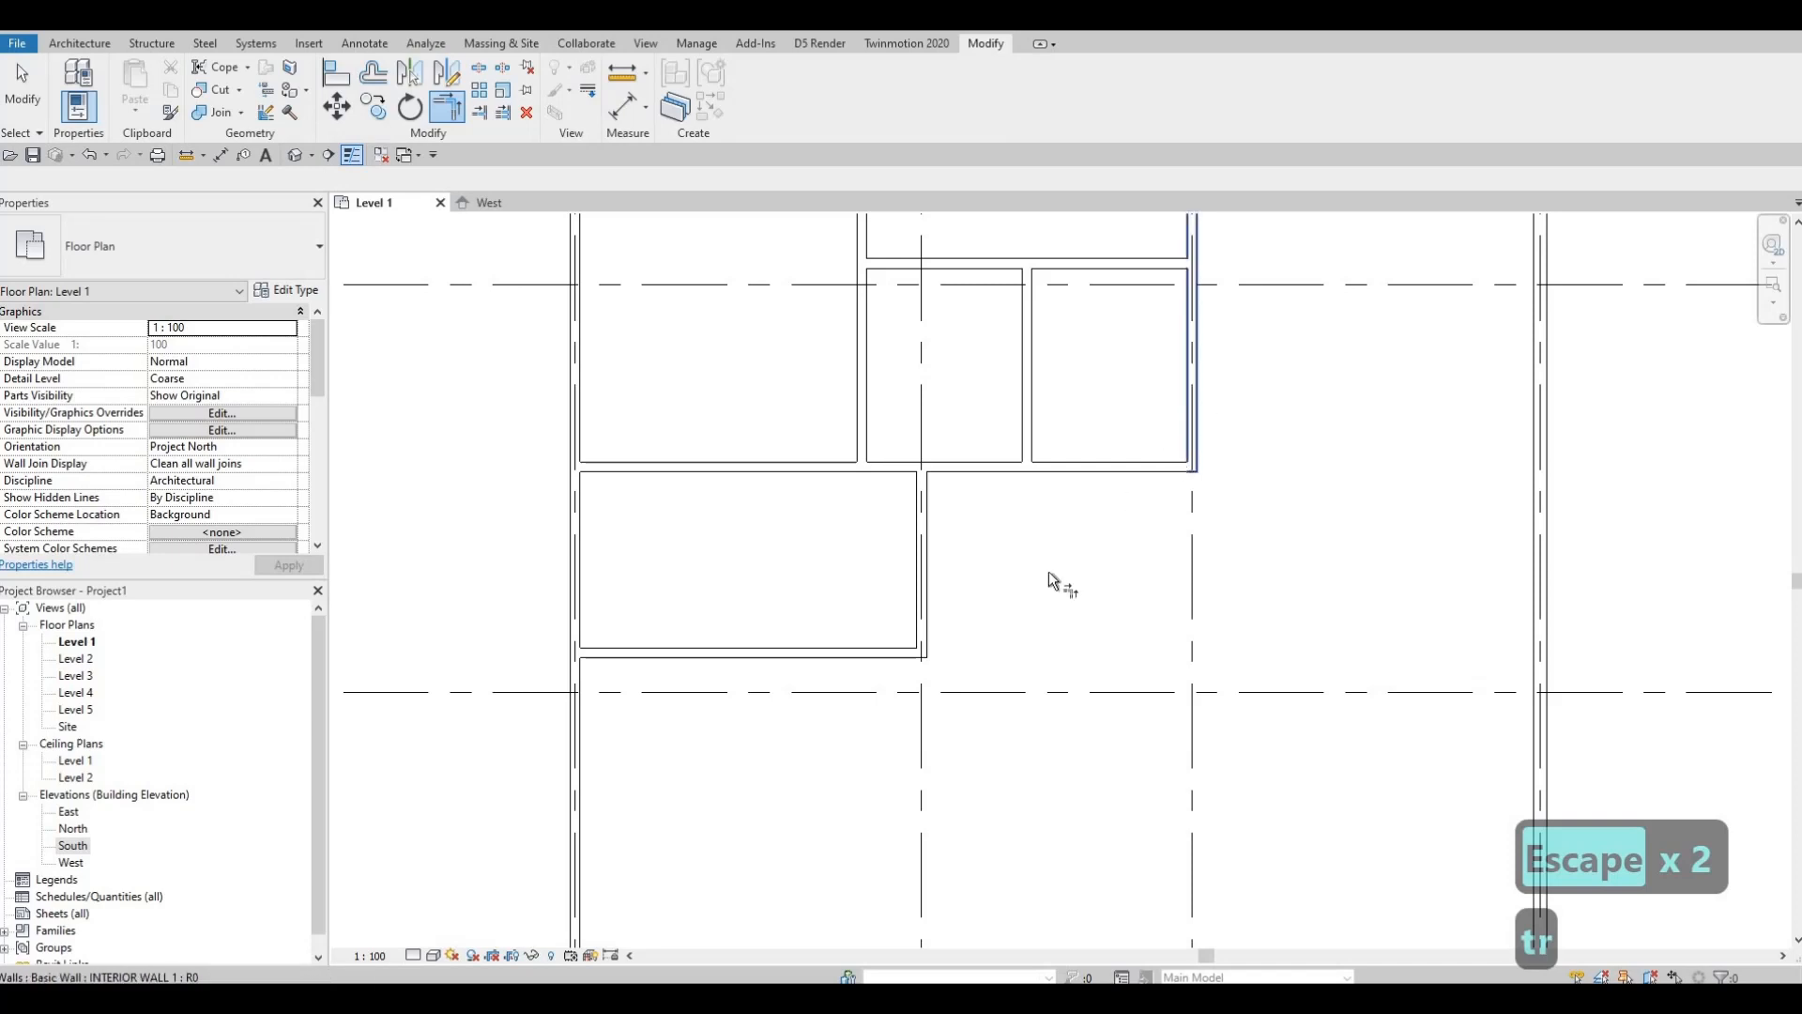
left_click(877, 650)
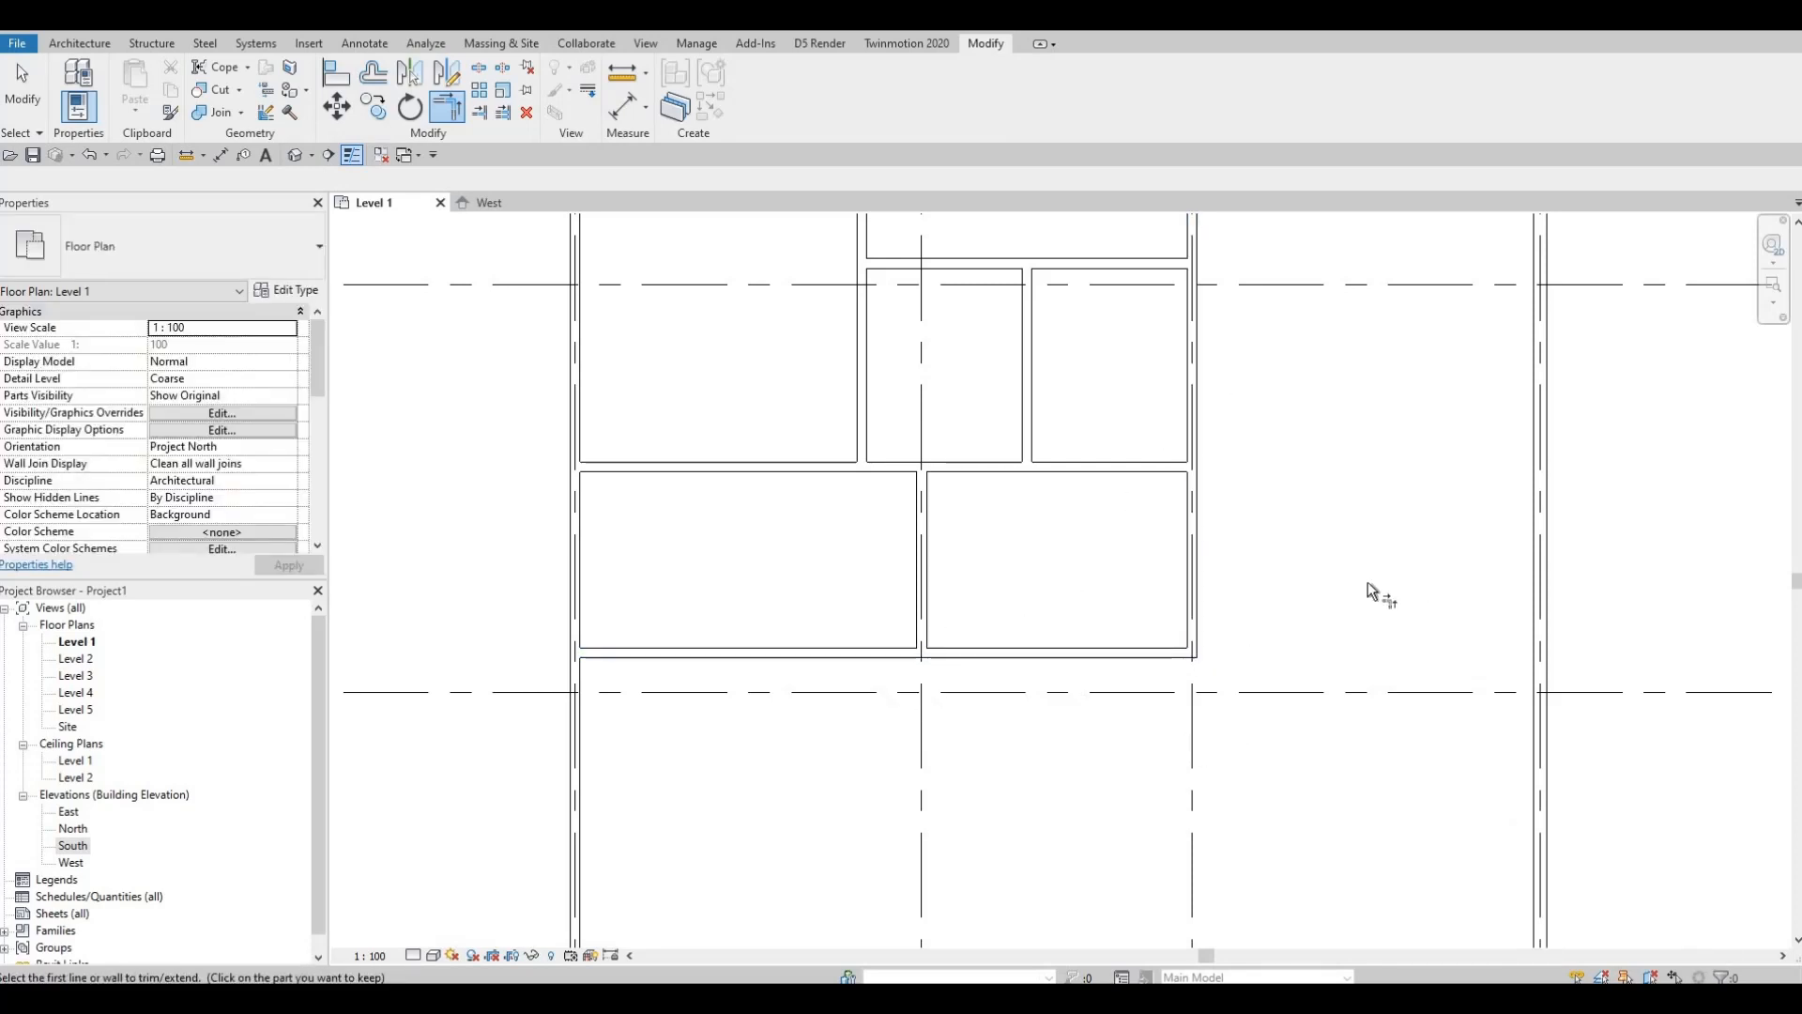
middle_click_drag(1234, 862, 1179, 574)
scroll(1179, 574, "down", 1)
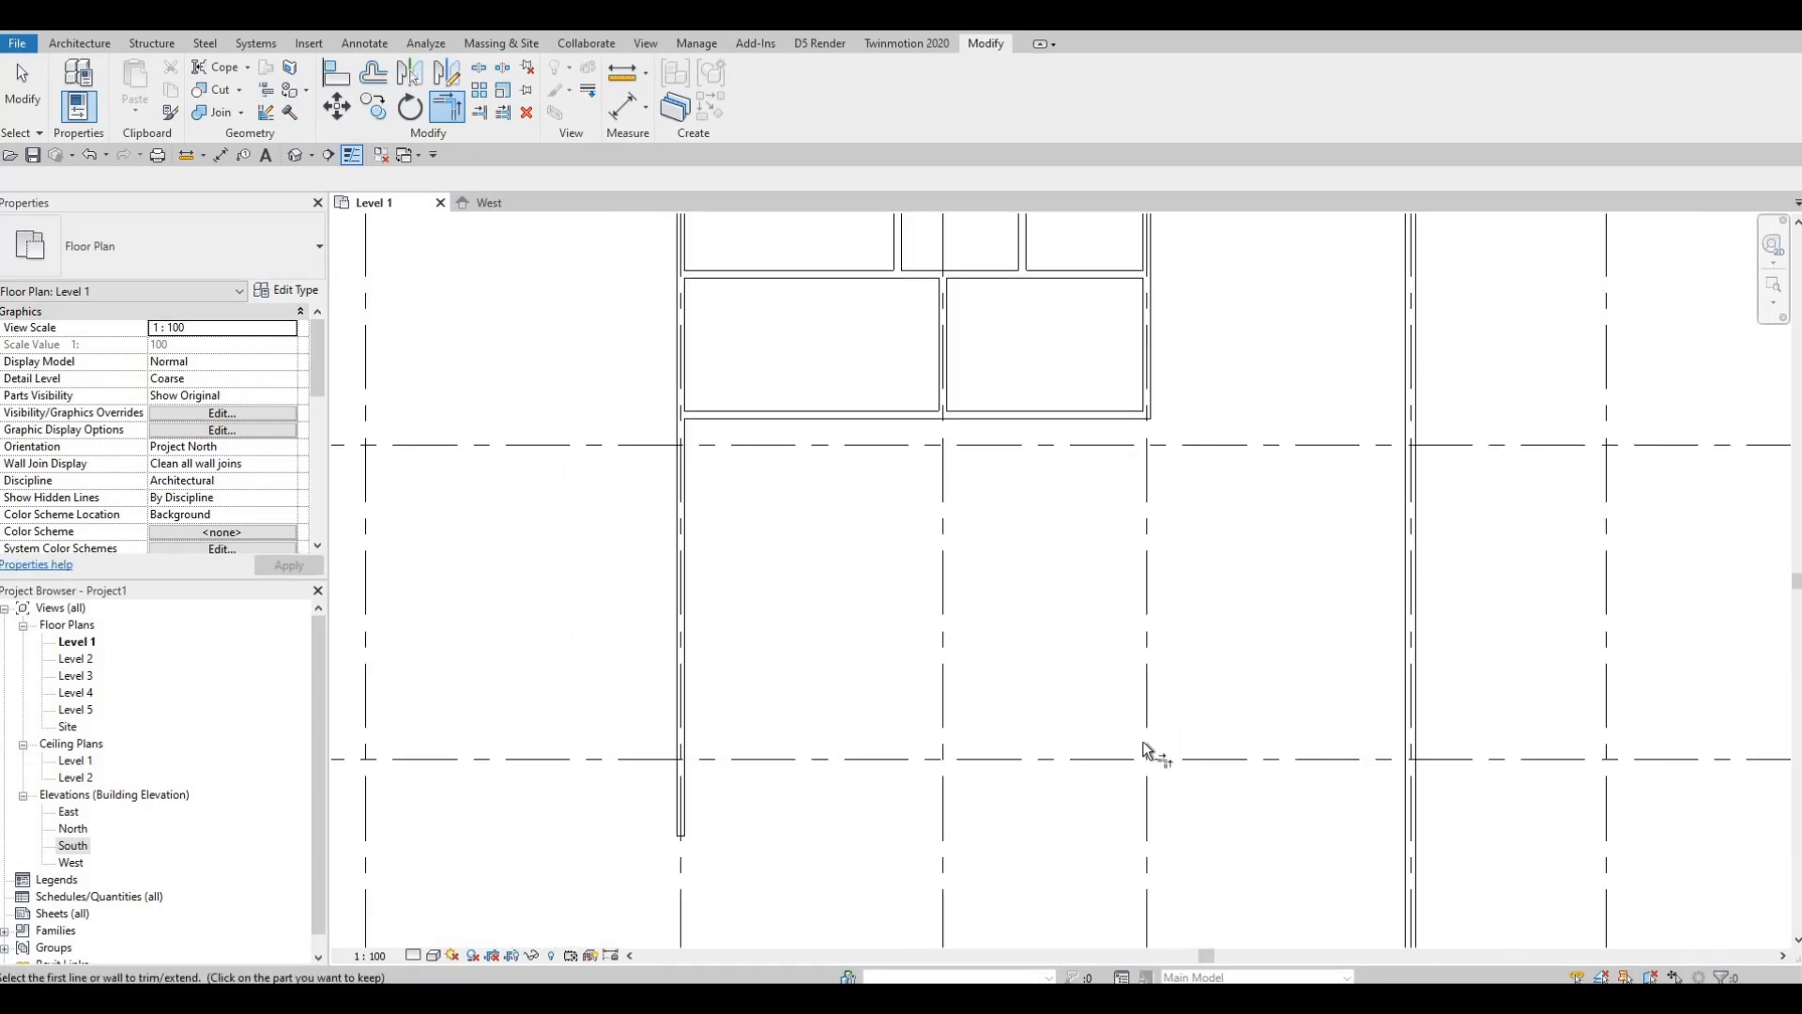
scroll(1143, 743, "down", 2)
scroll(1123, 656, "up", 2)
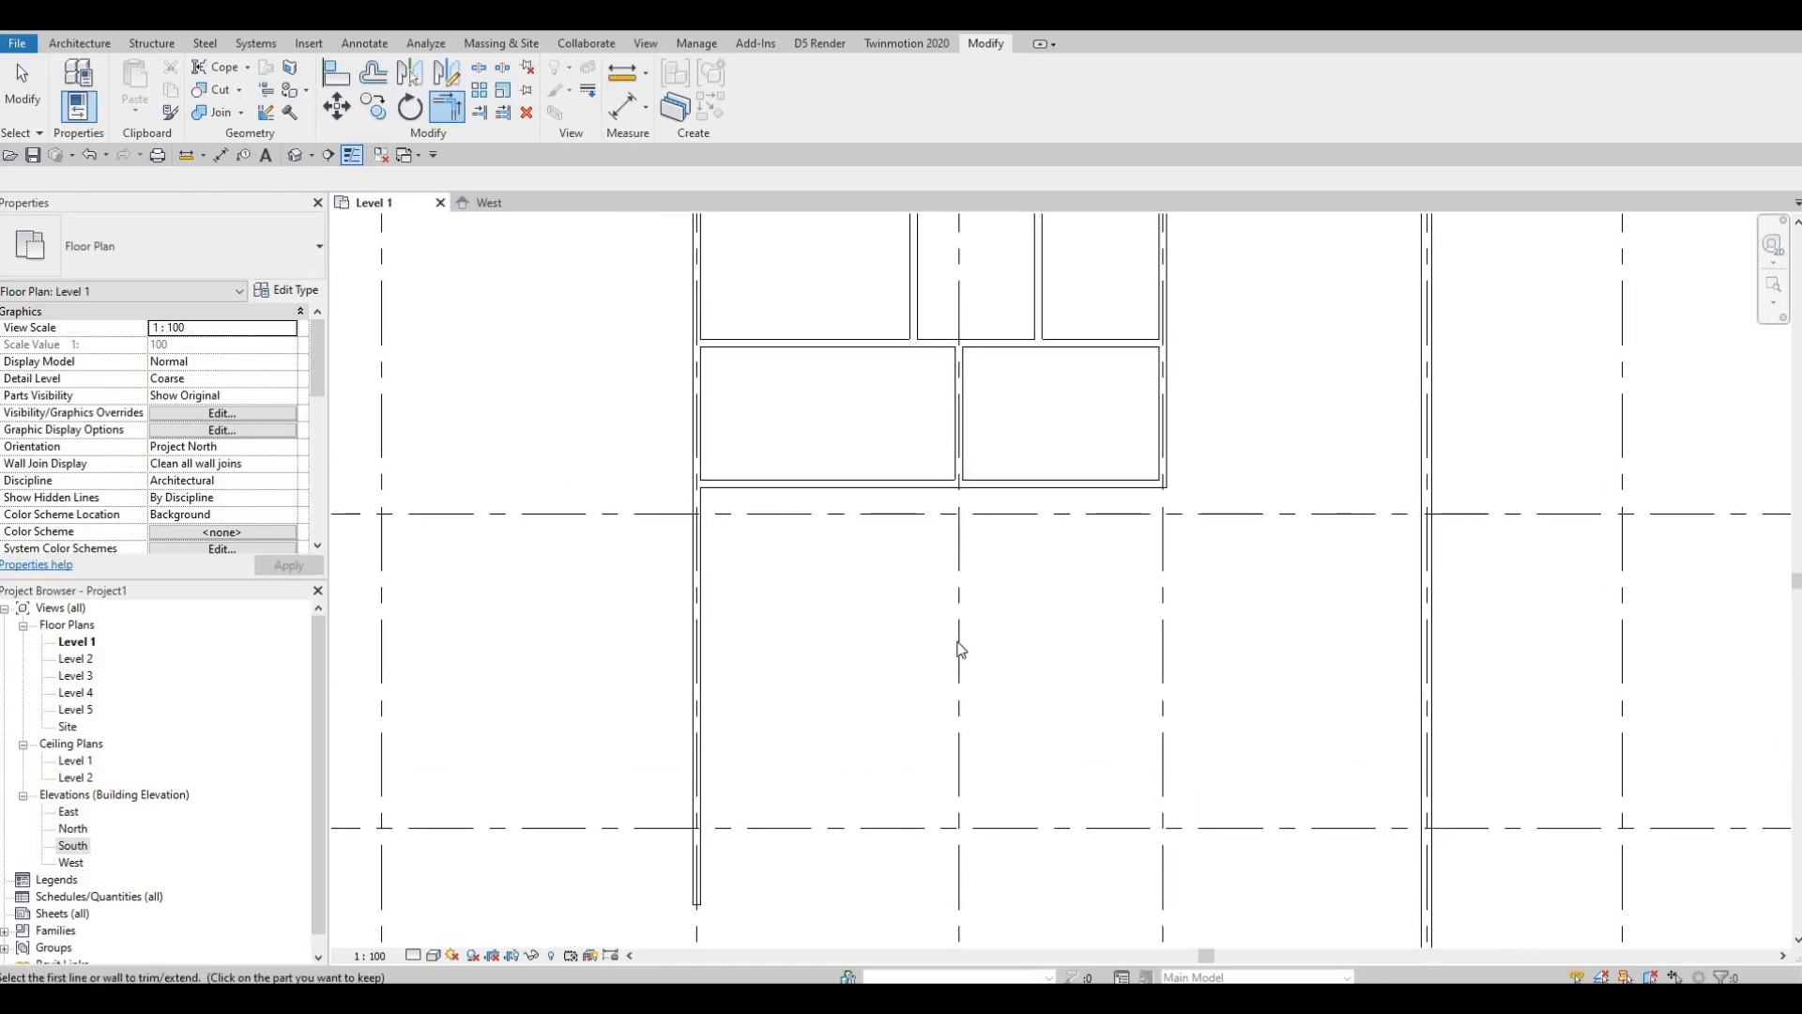
key("Escape")
key("Escape")
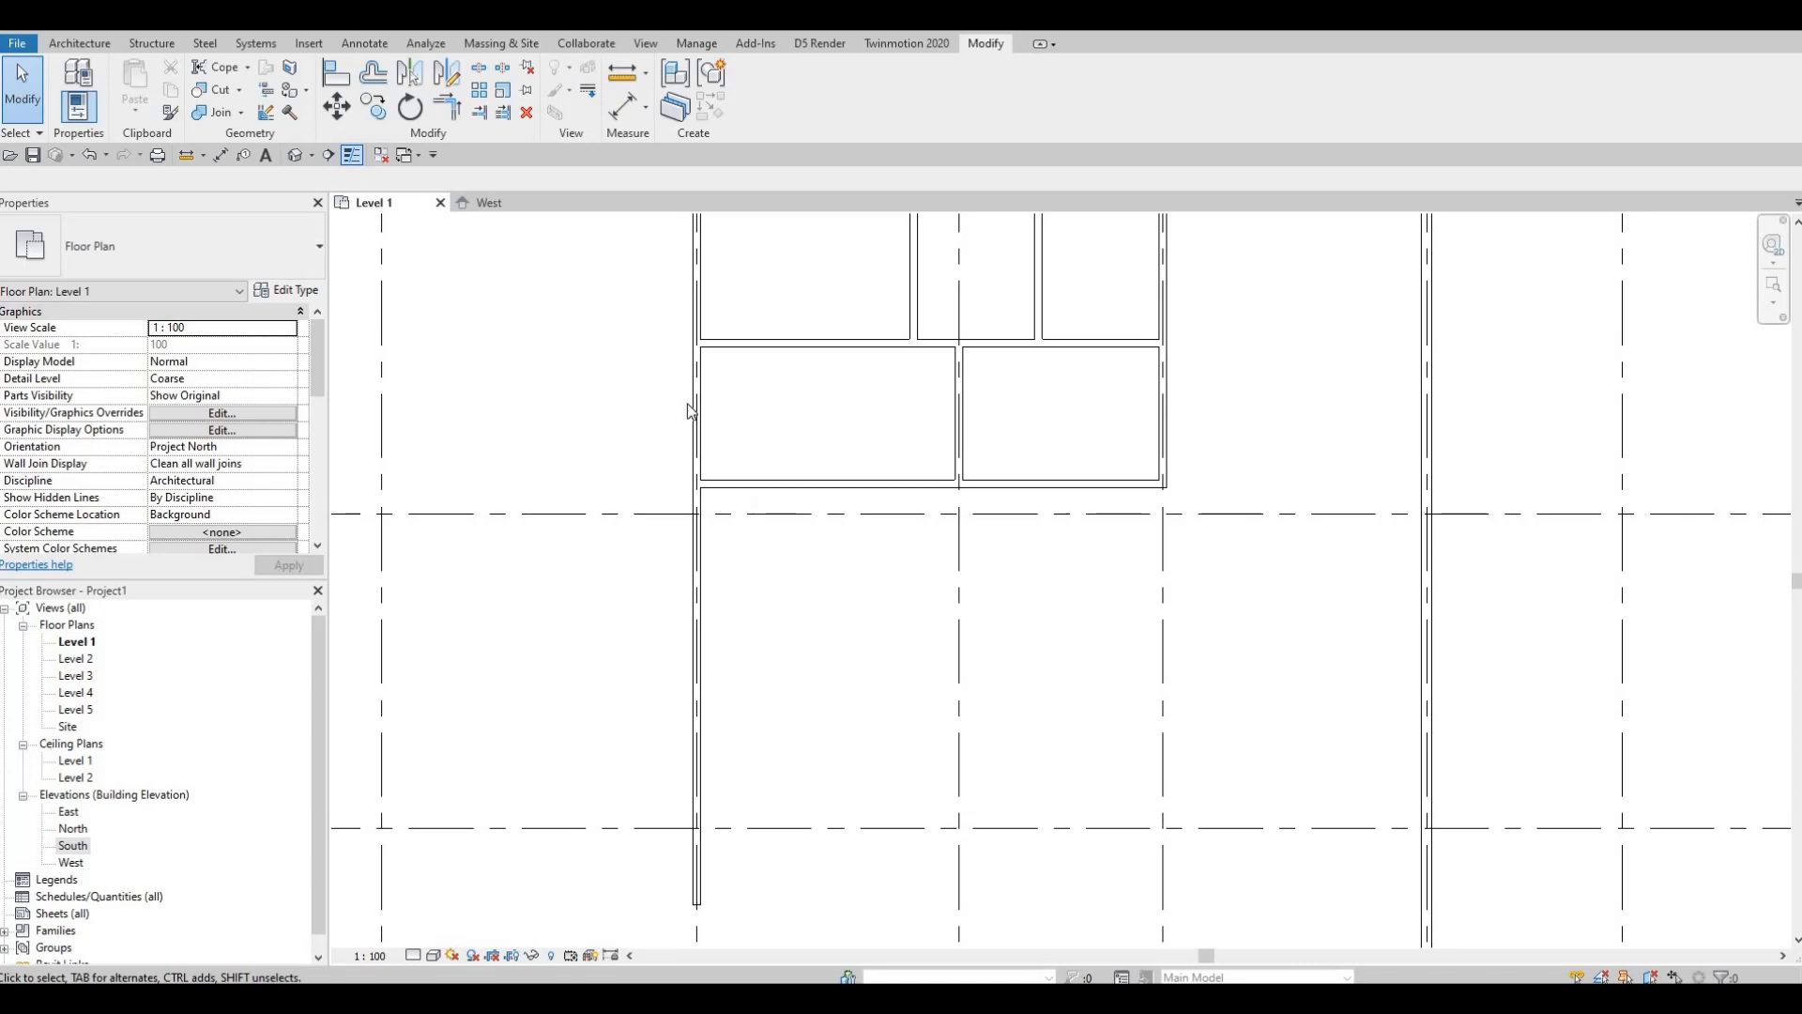
key("F1")
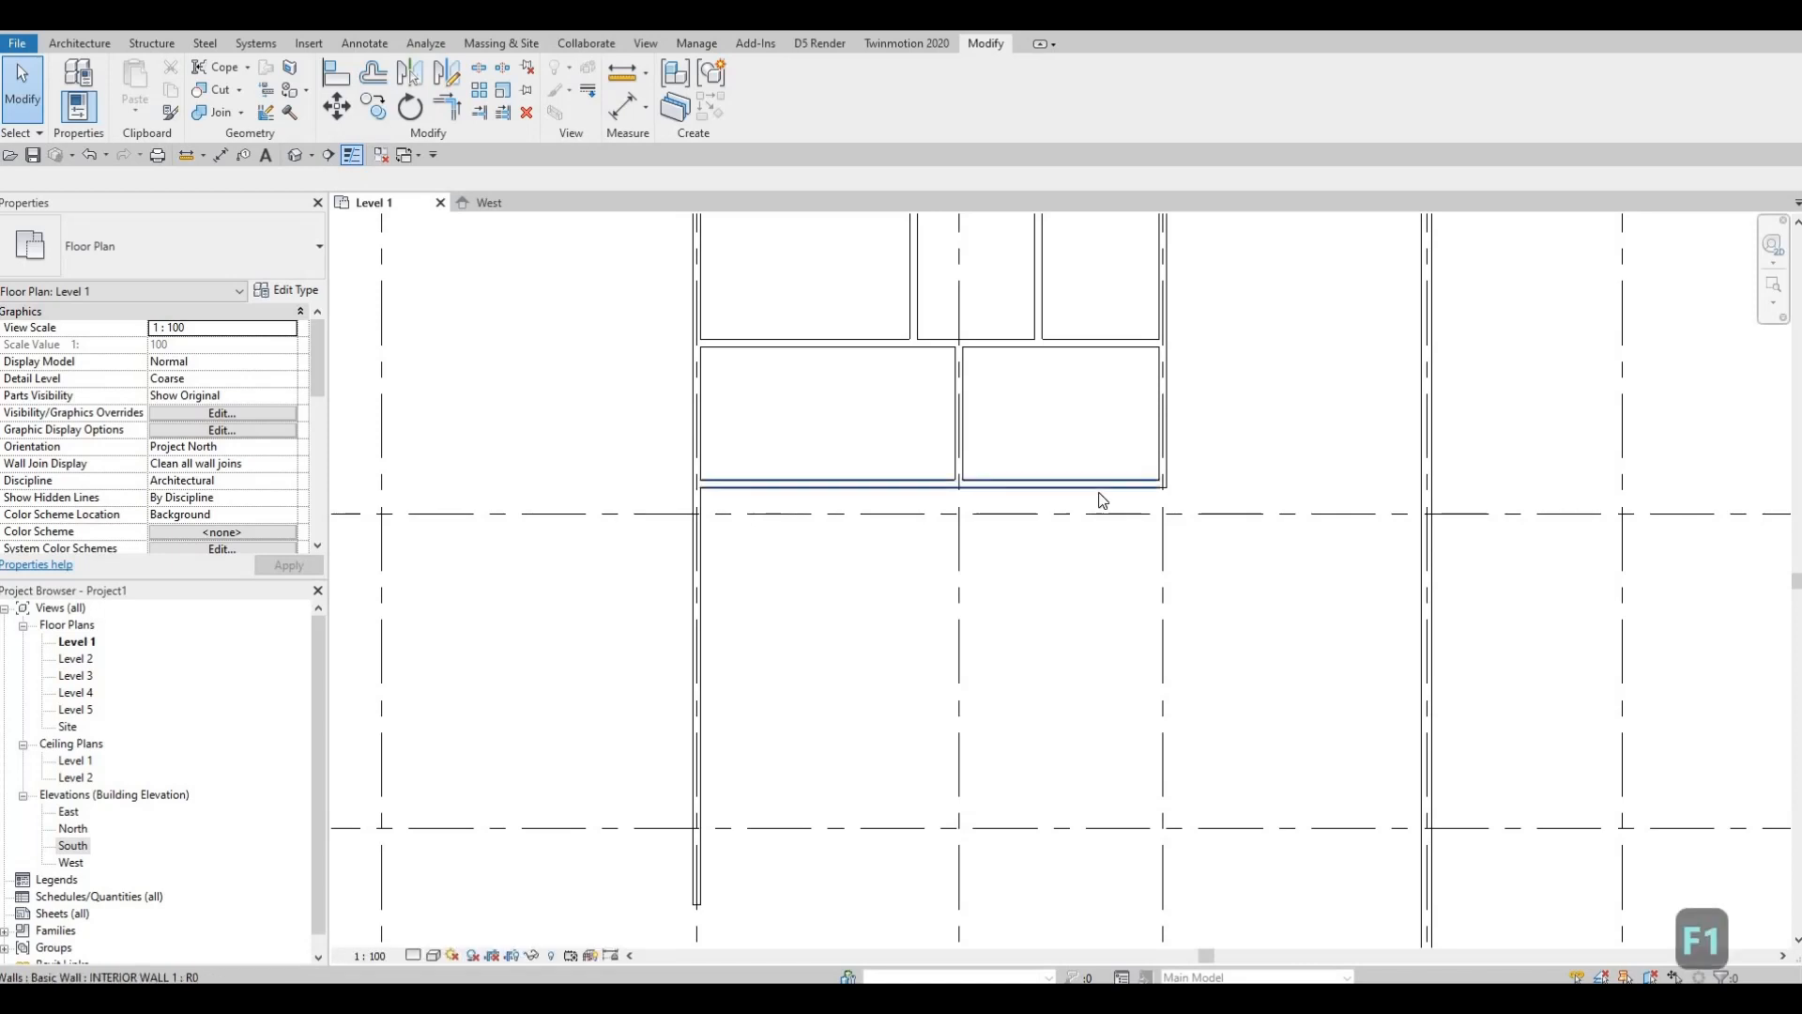
Step: Using CS on the interior wall, draw a 2825 mm wall down from grid E, then west to the exterior wall
left_click(1074, 479)
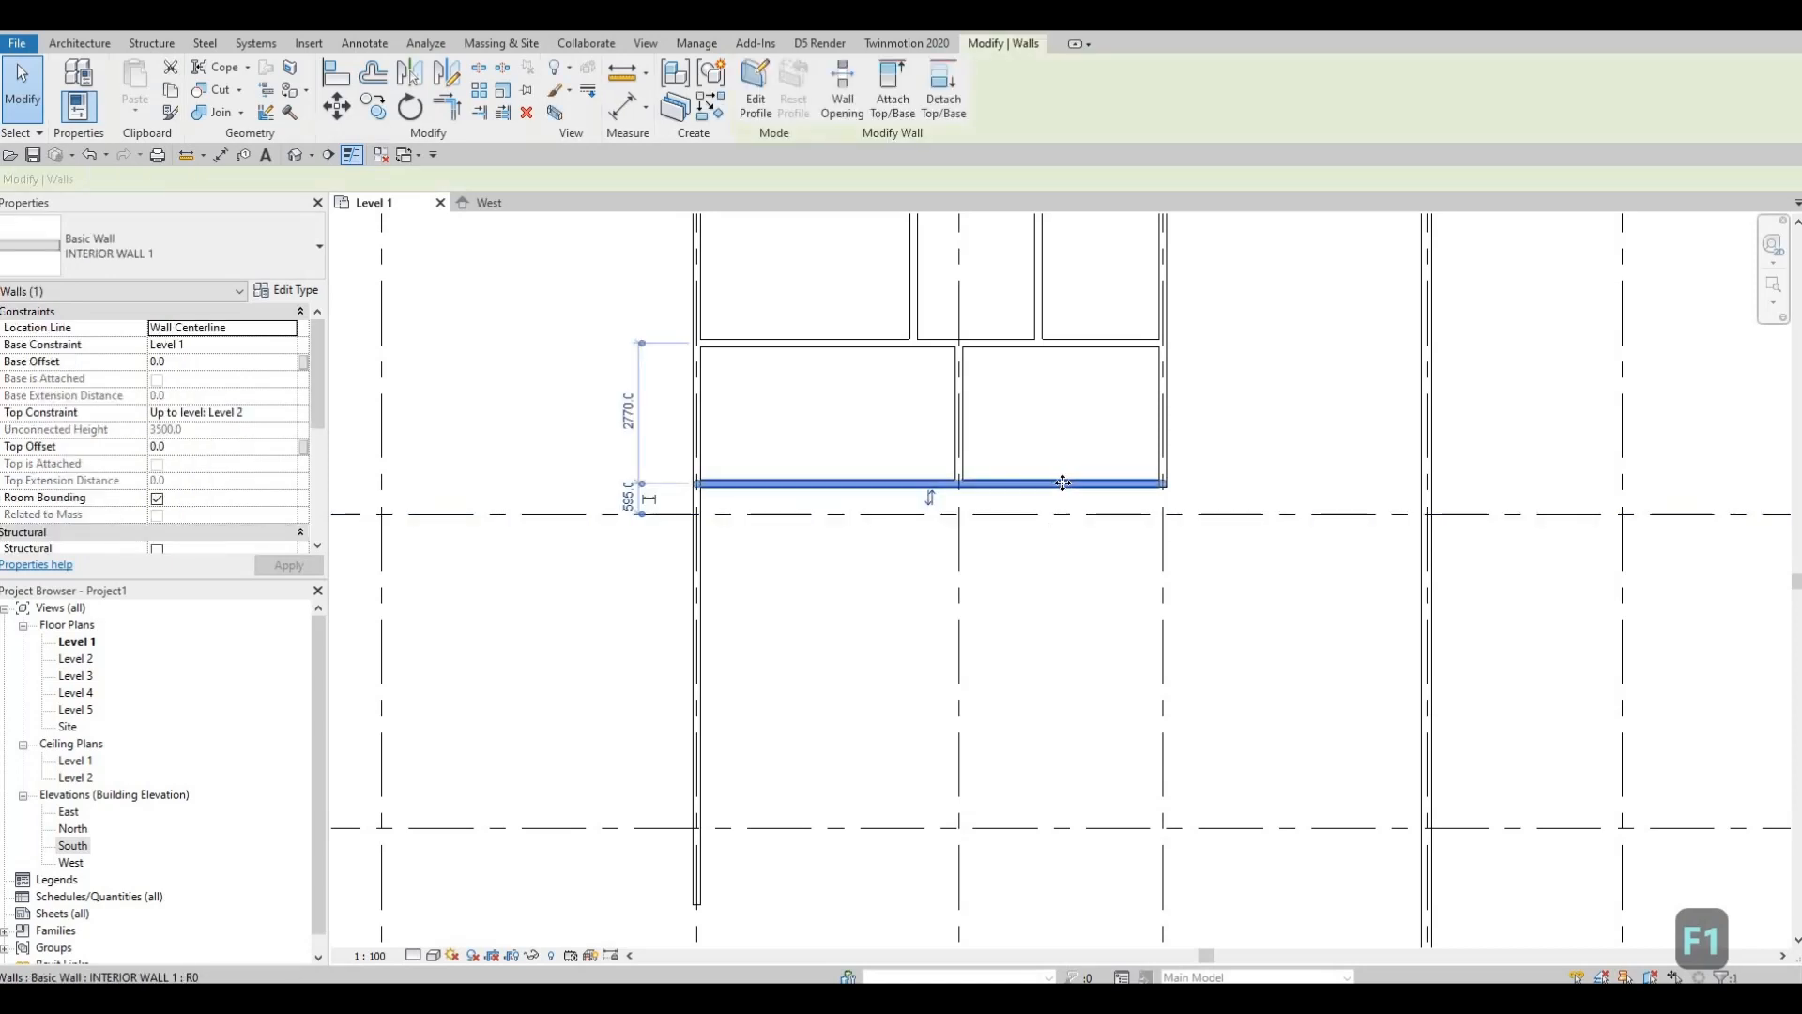
key("c")
key("s")
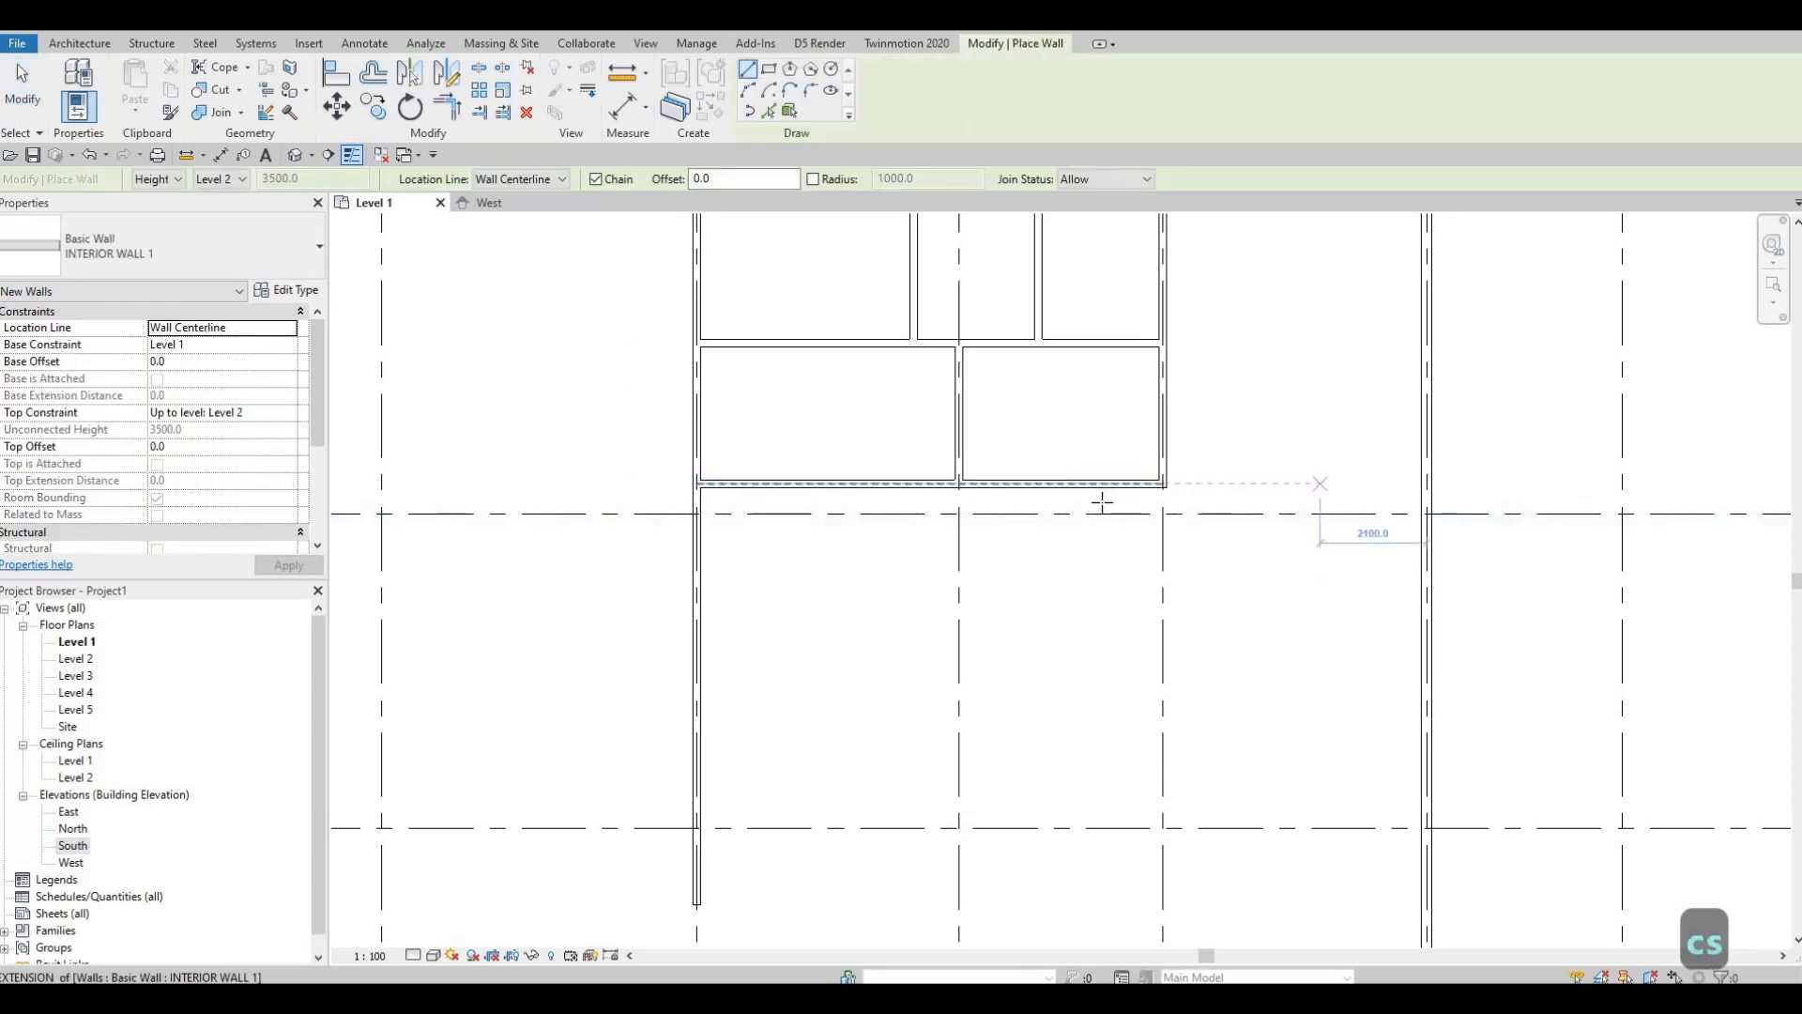
scroll(1164, 493, "up", 4)
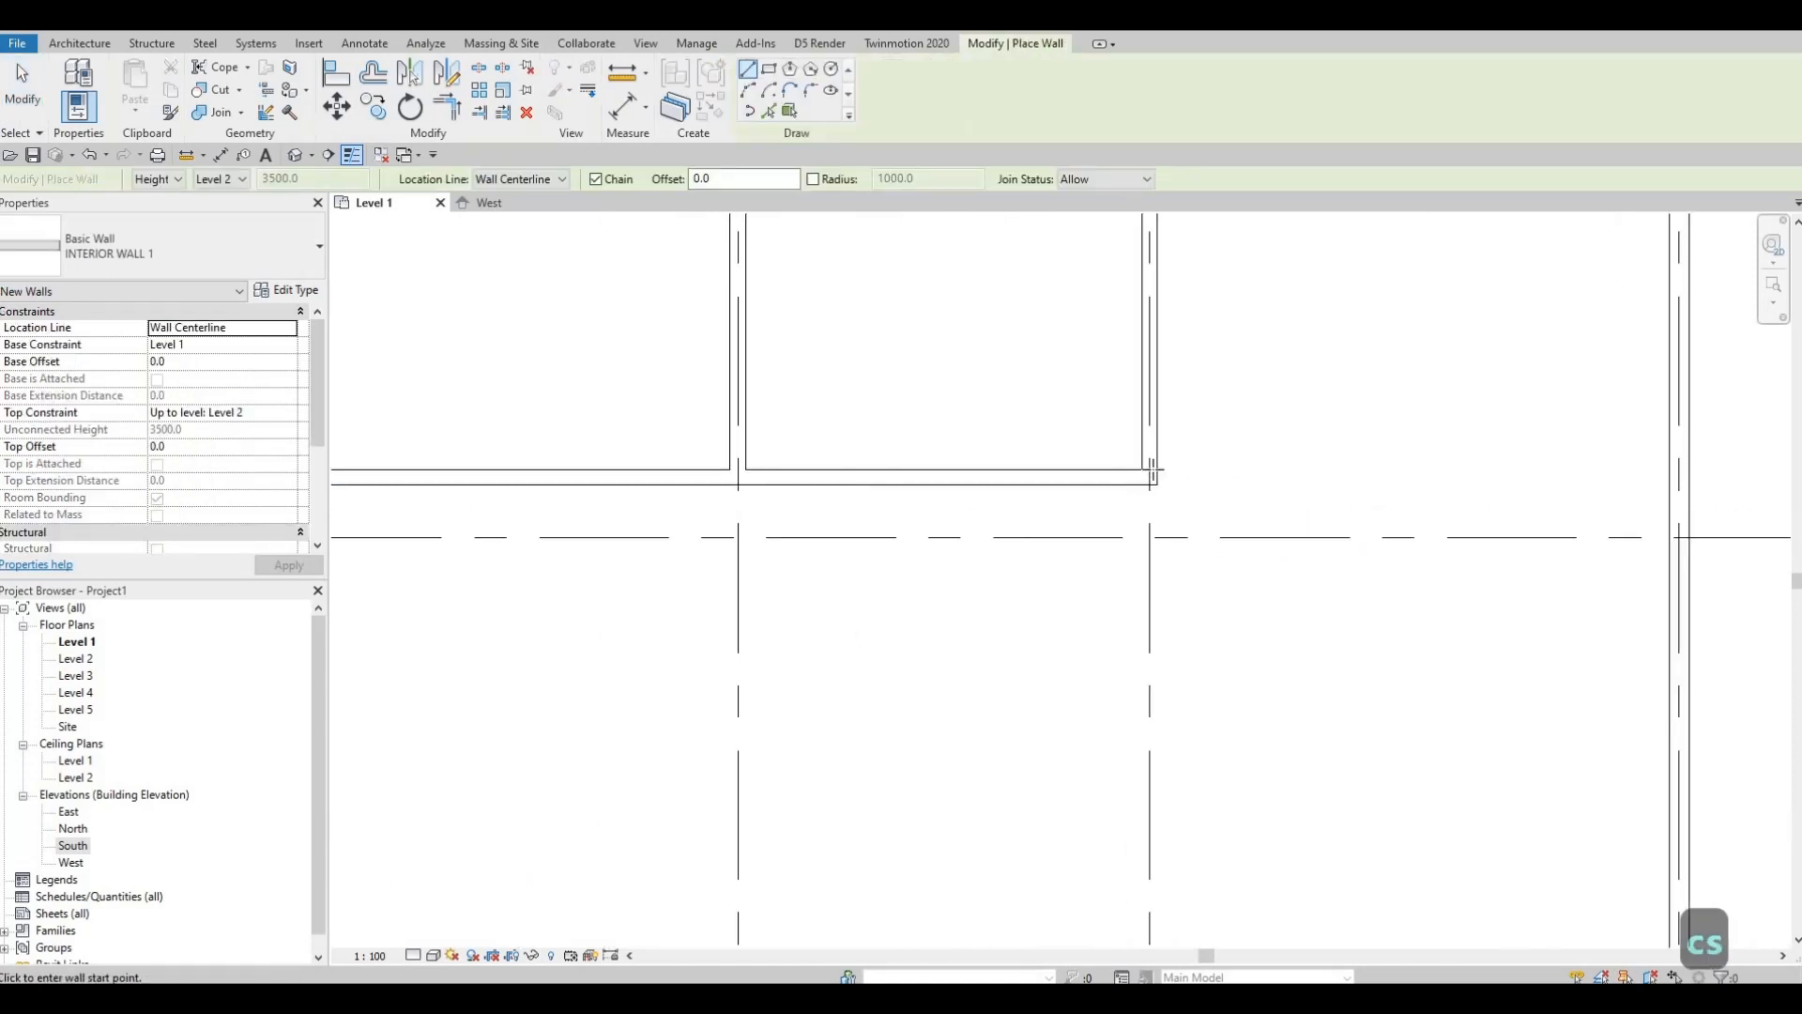
left_click(1147, 673)
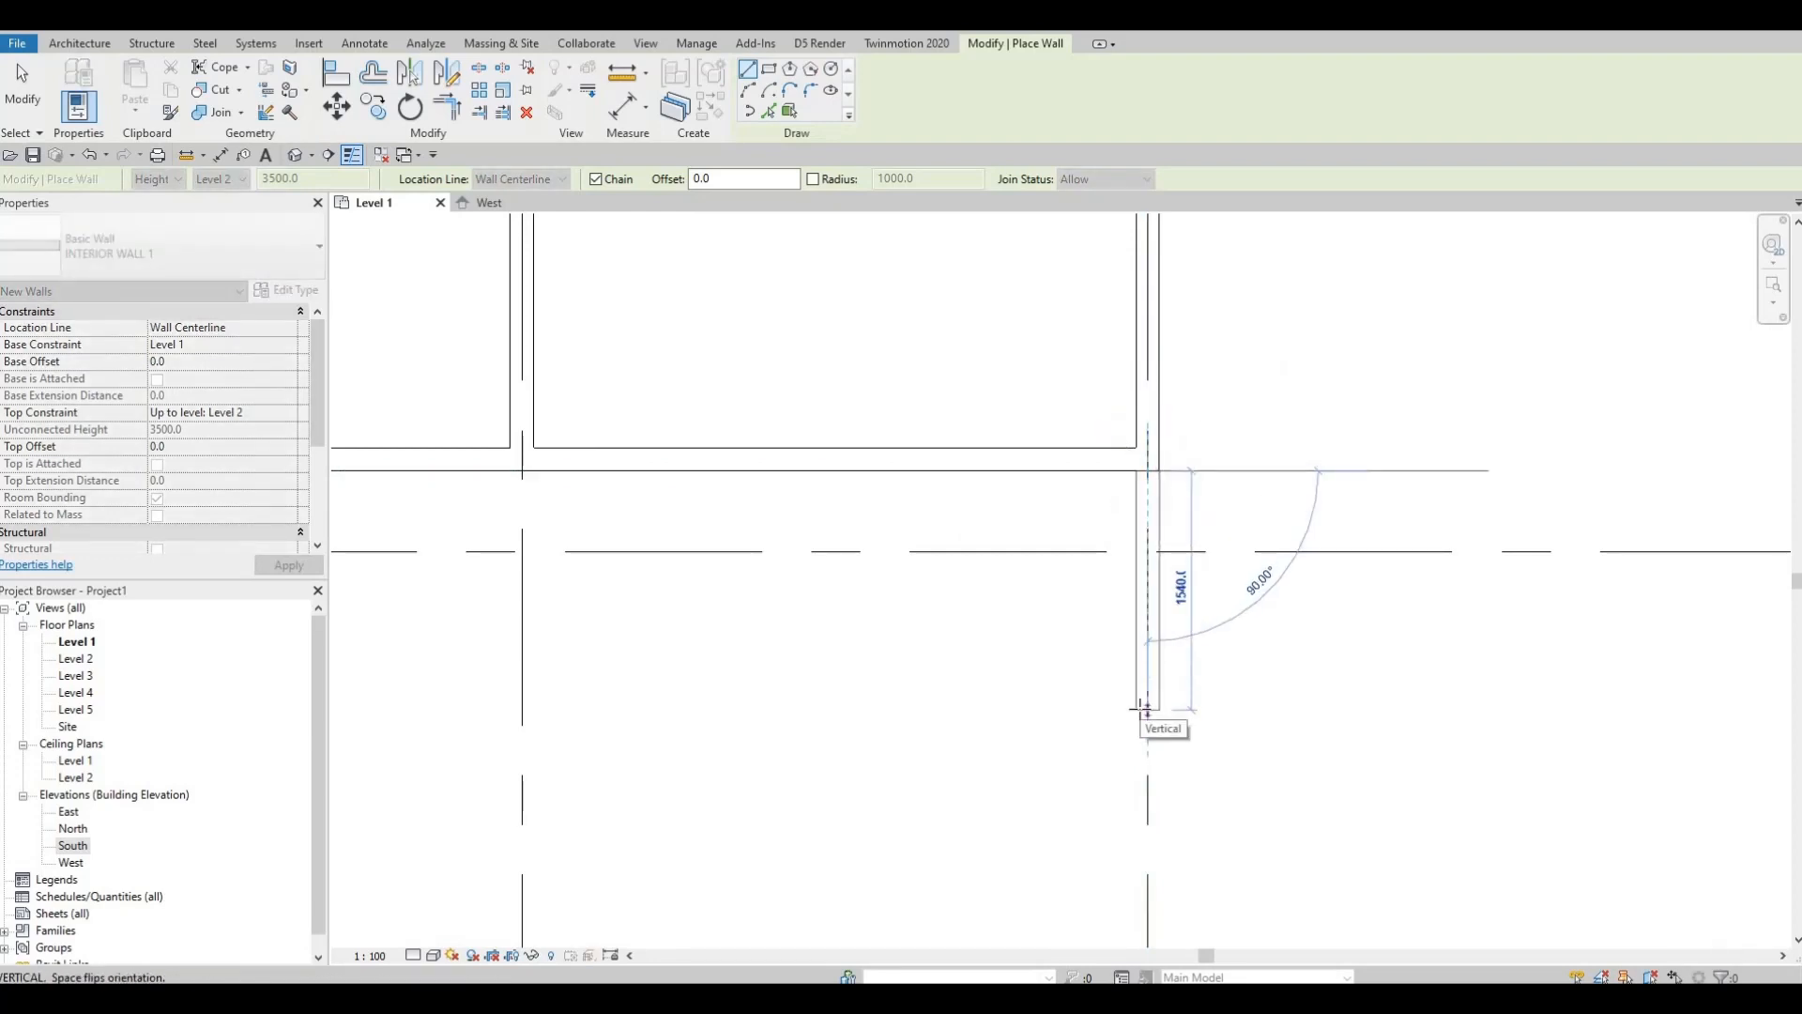
type("2825")
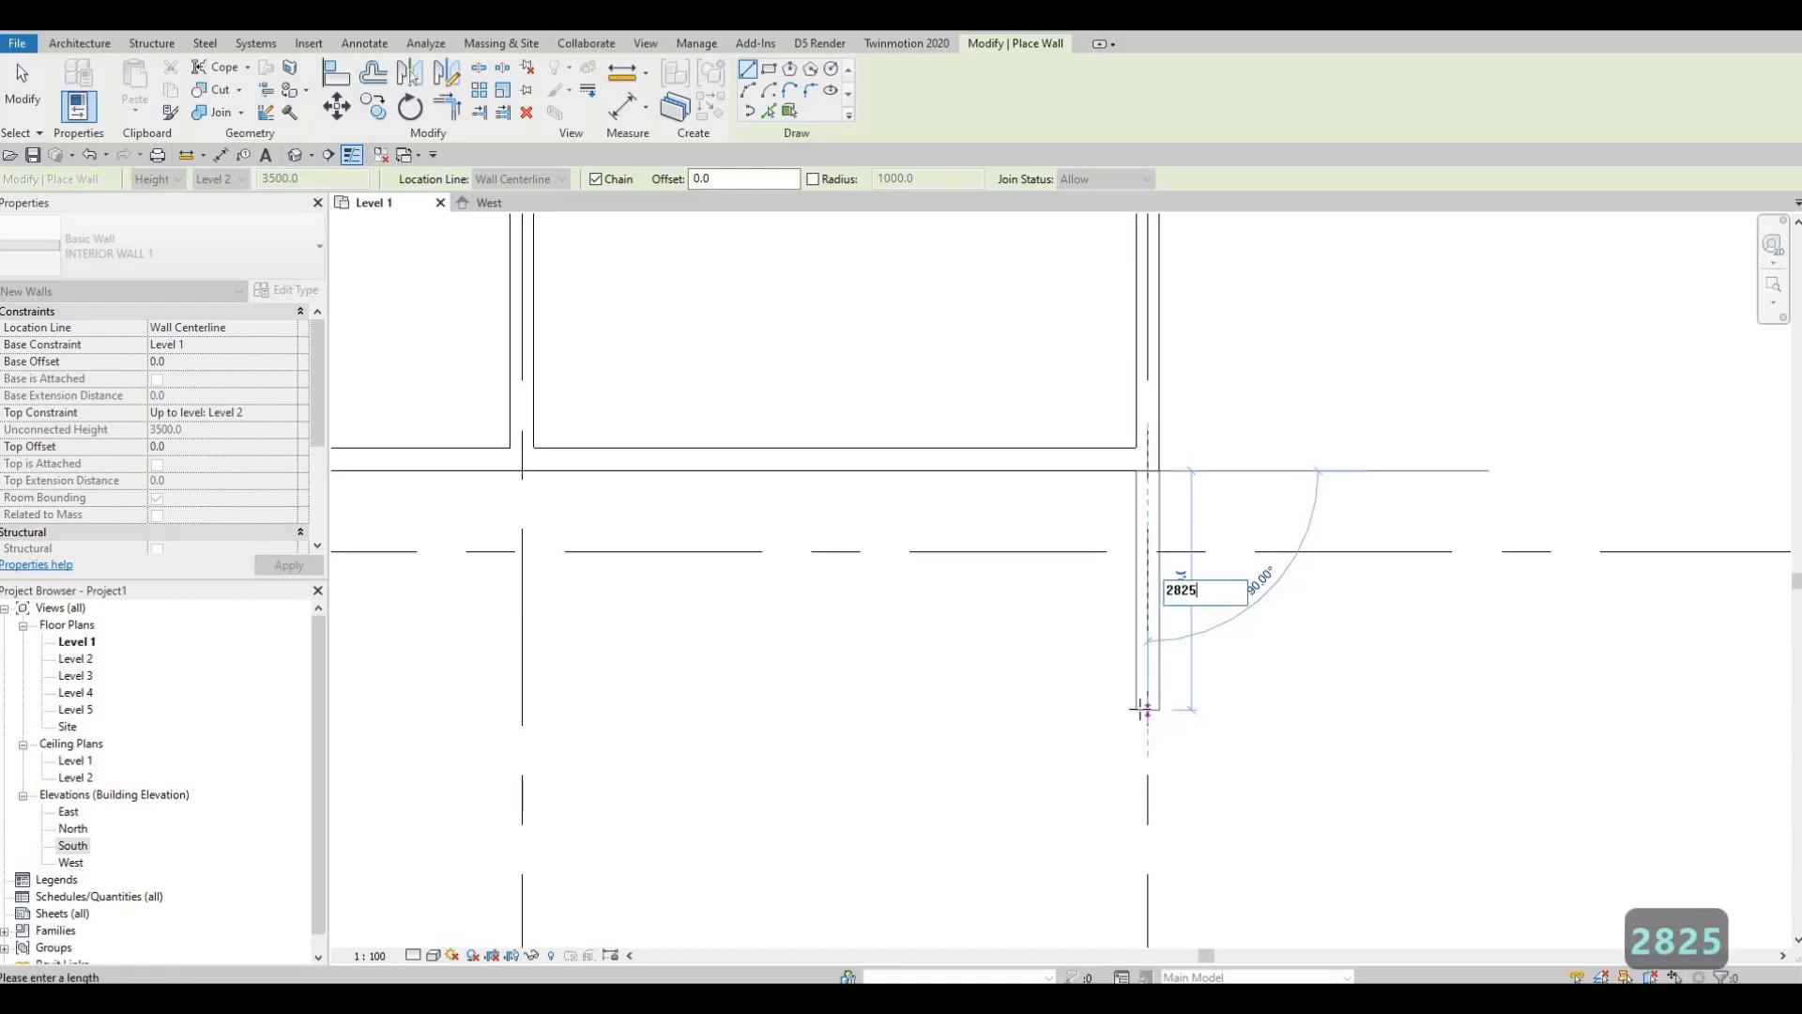
key("Return")
scroll(1143, 711, "down", 2)
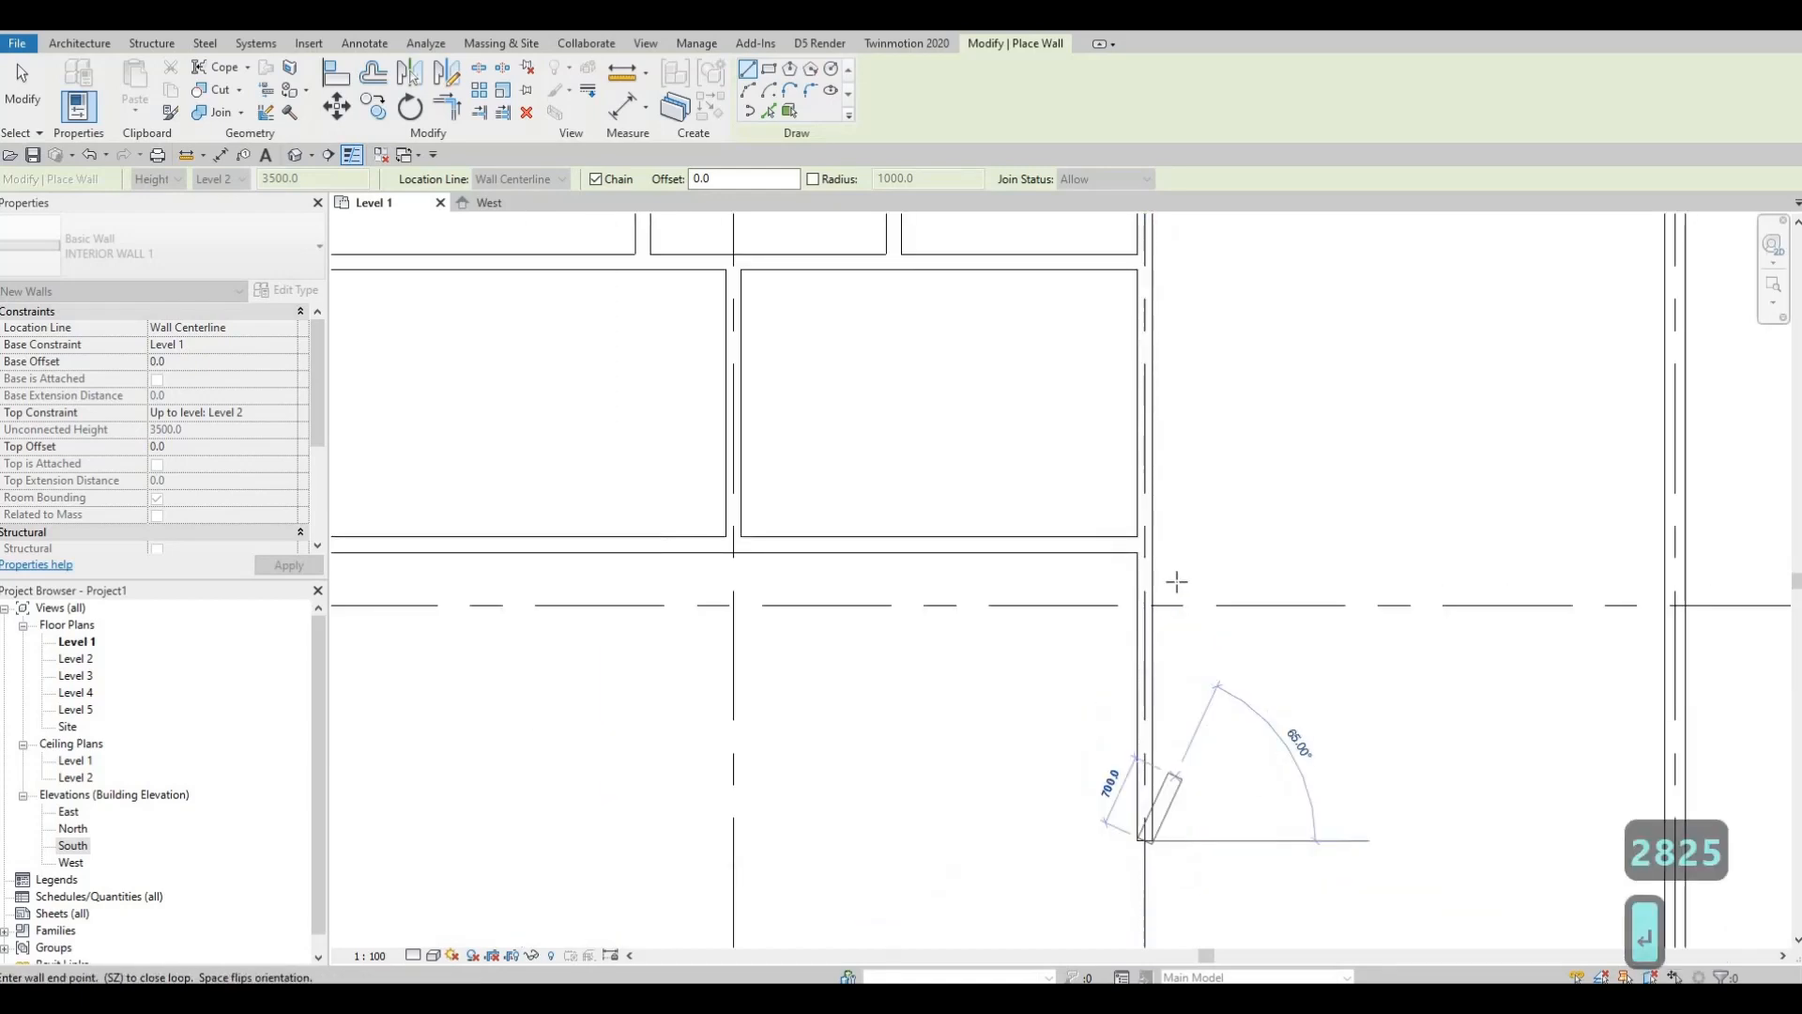
scroll(1117, 606, "down", 2)
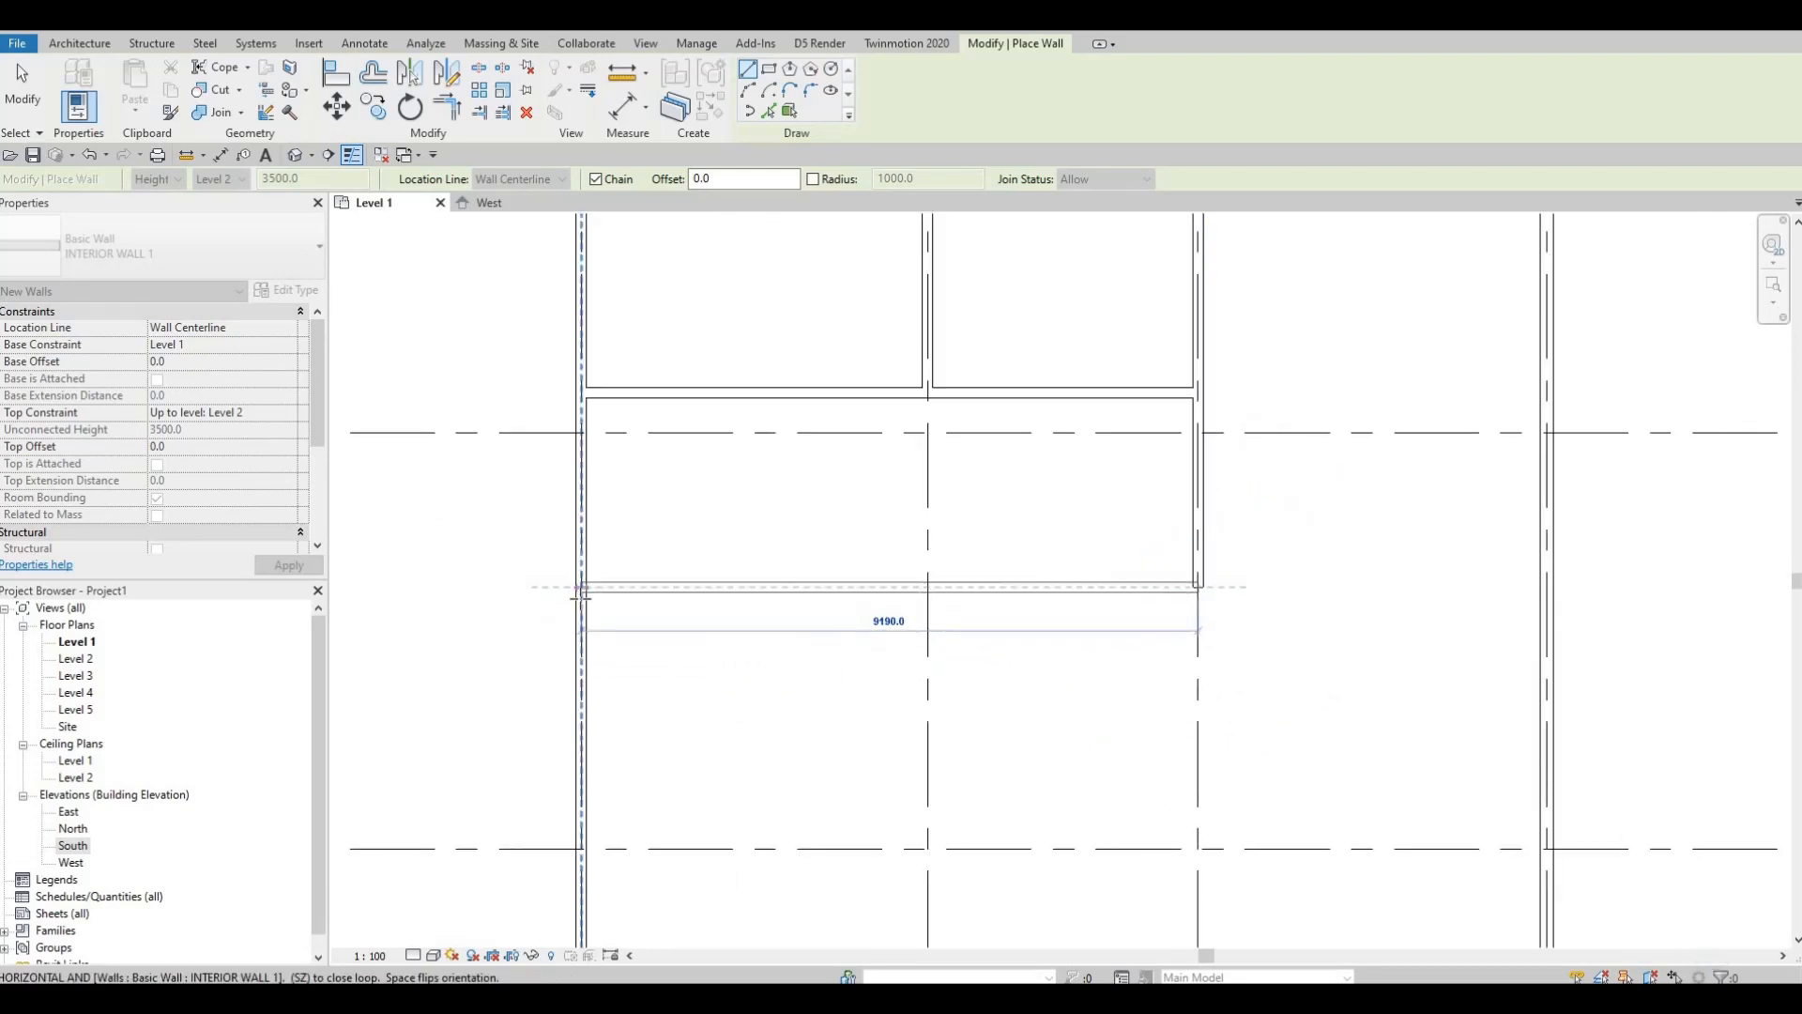
left_click(579, 592)
key("Escape")
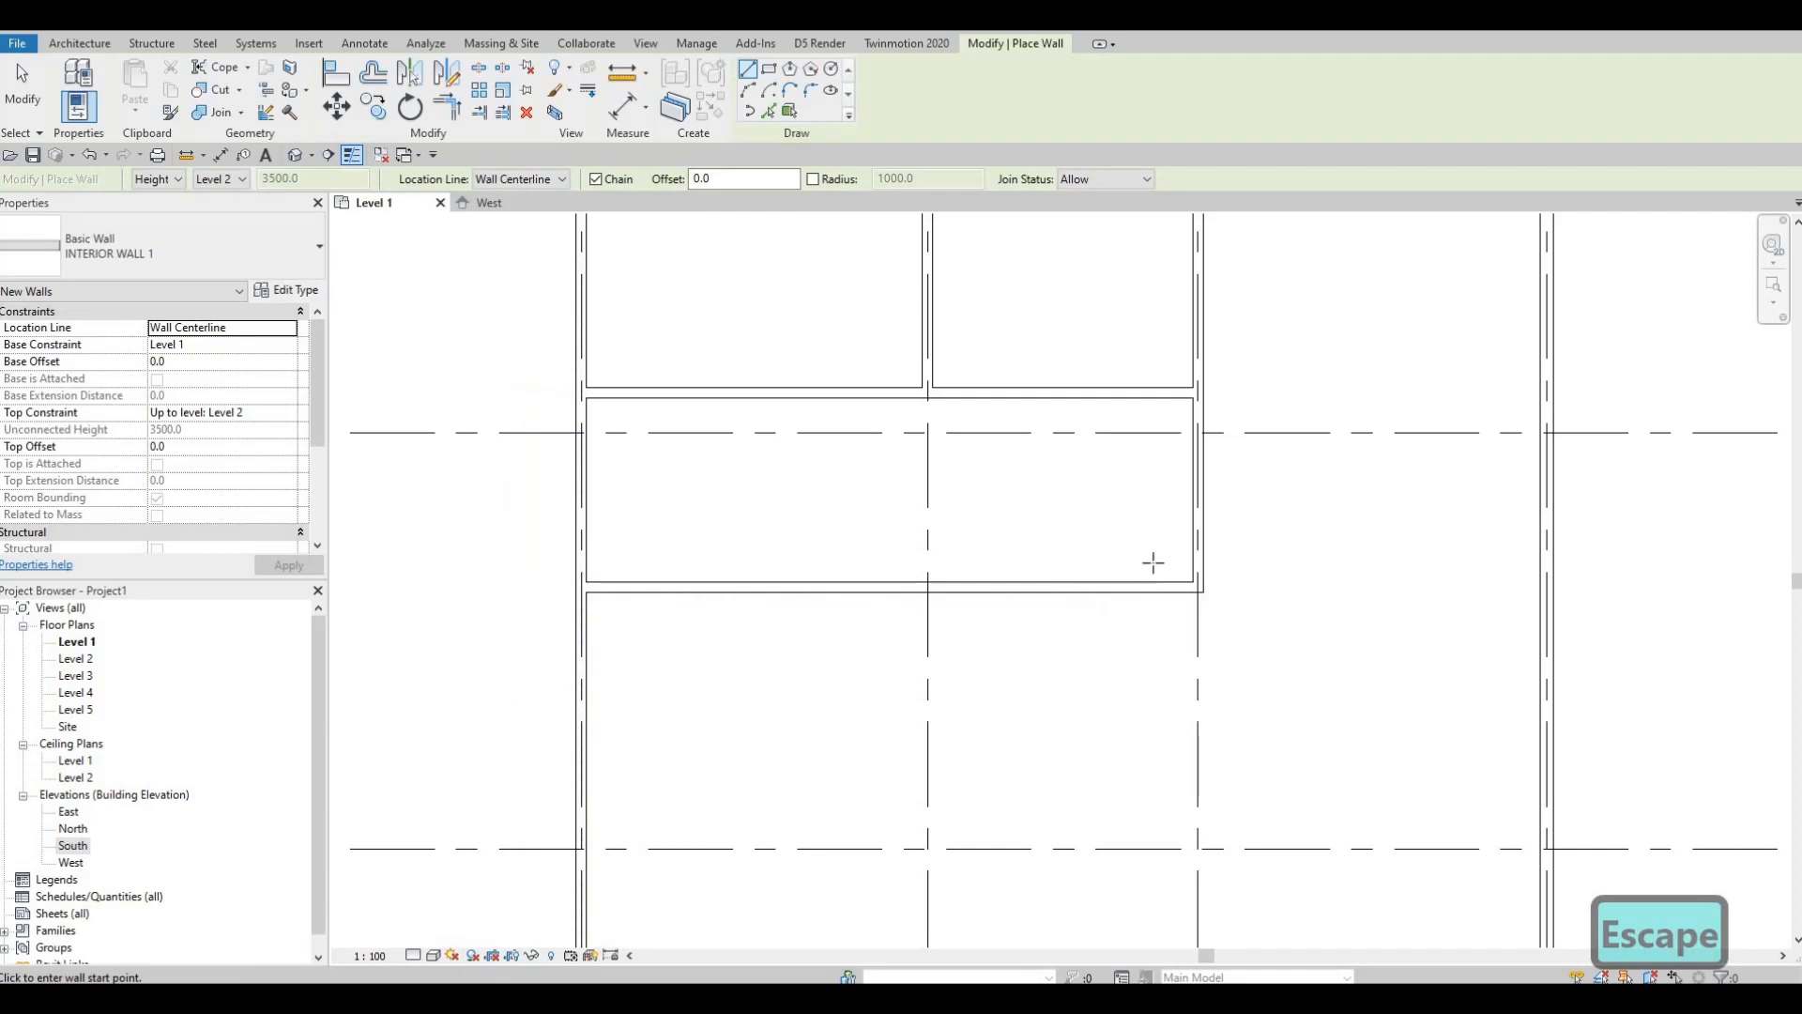
Step: Continue the partition 2890 mm down from its end point and close that room westward
middle_click_drag(1154, 562, 1116, 508)
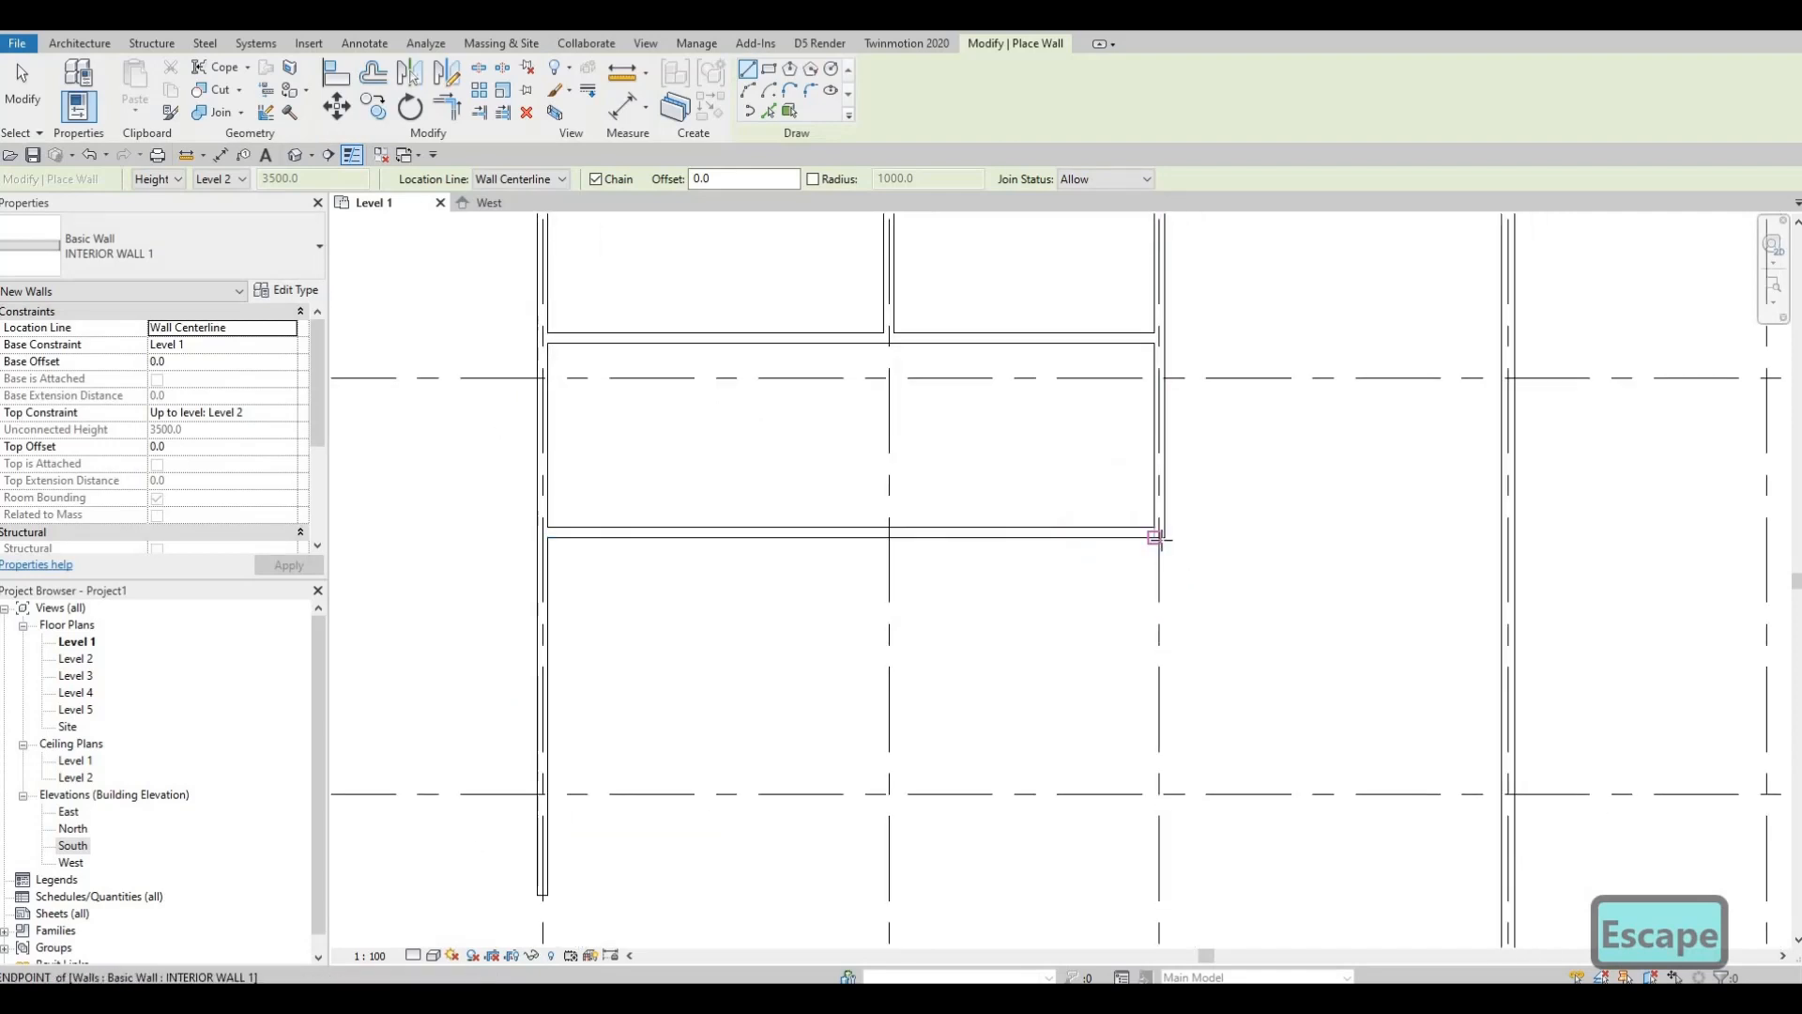
scroll(1156, 538, "up", 2)
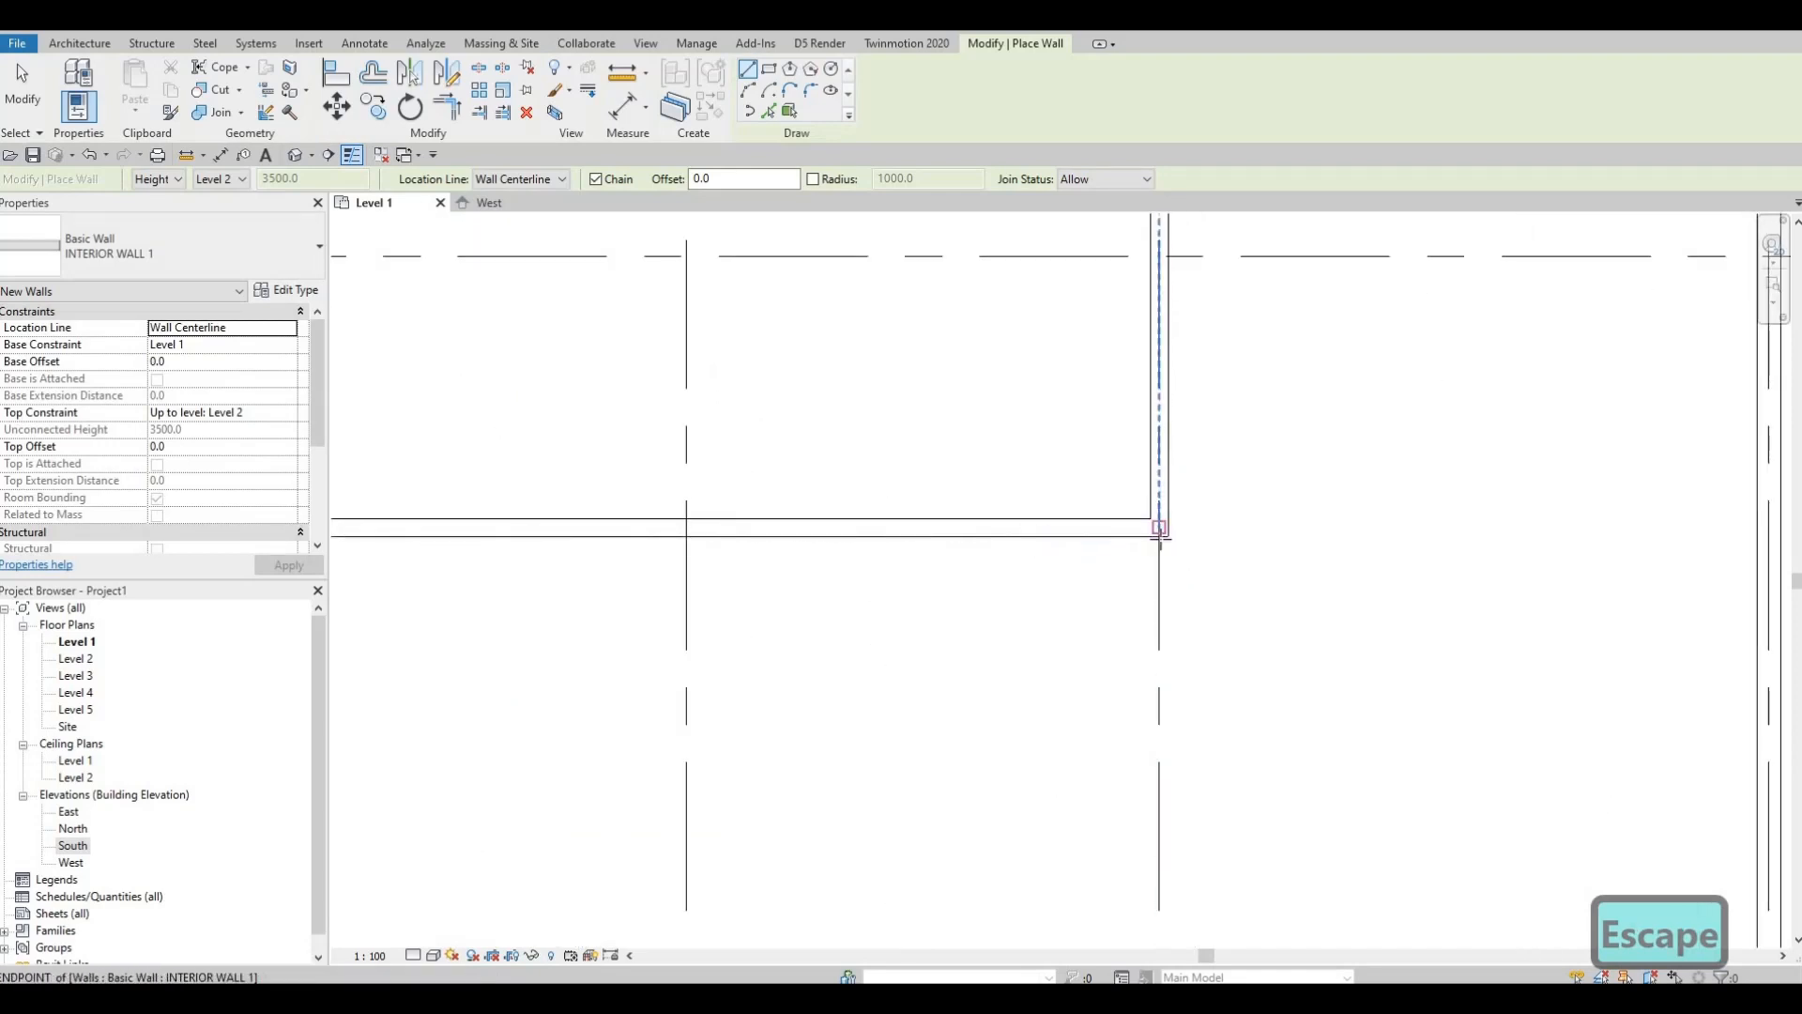
left_click(1160, 535)
middle_click_drag(1221, 772, 1228, 652)
middle_click_drag(1170, 711, 1165, 678)
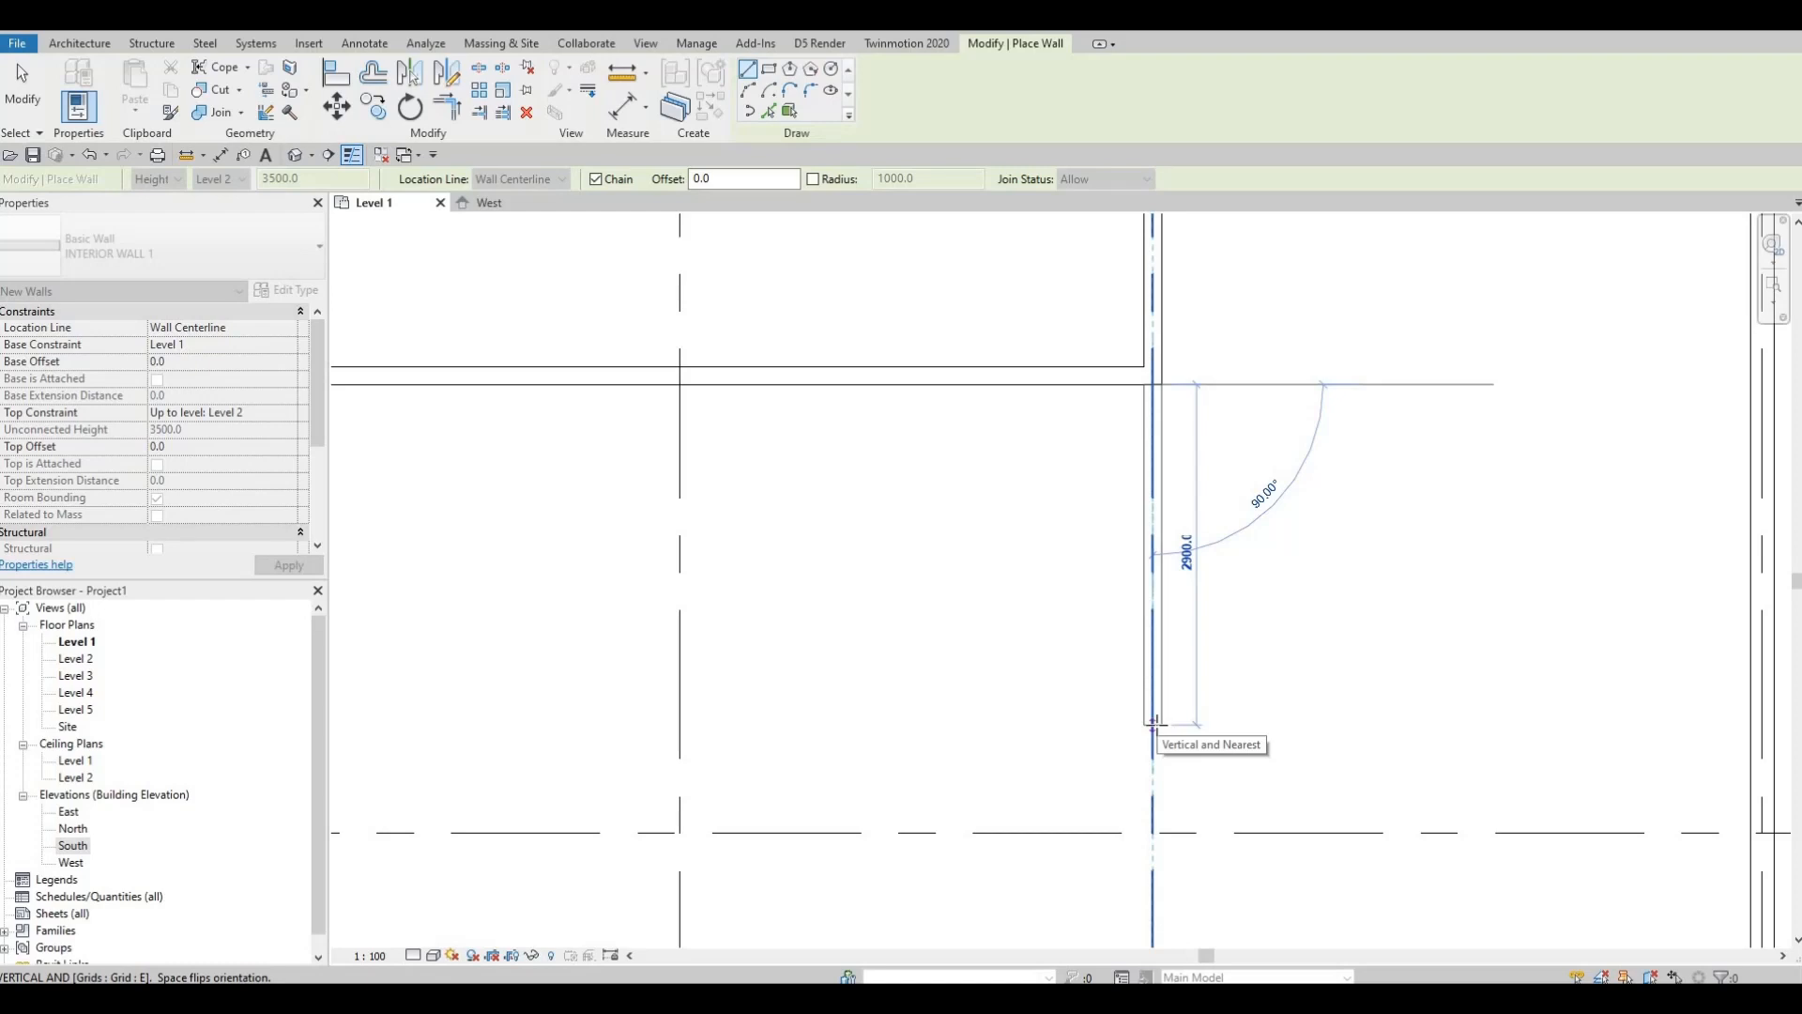
type("28")
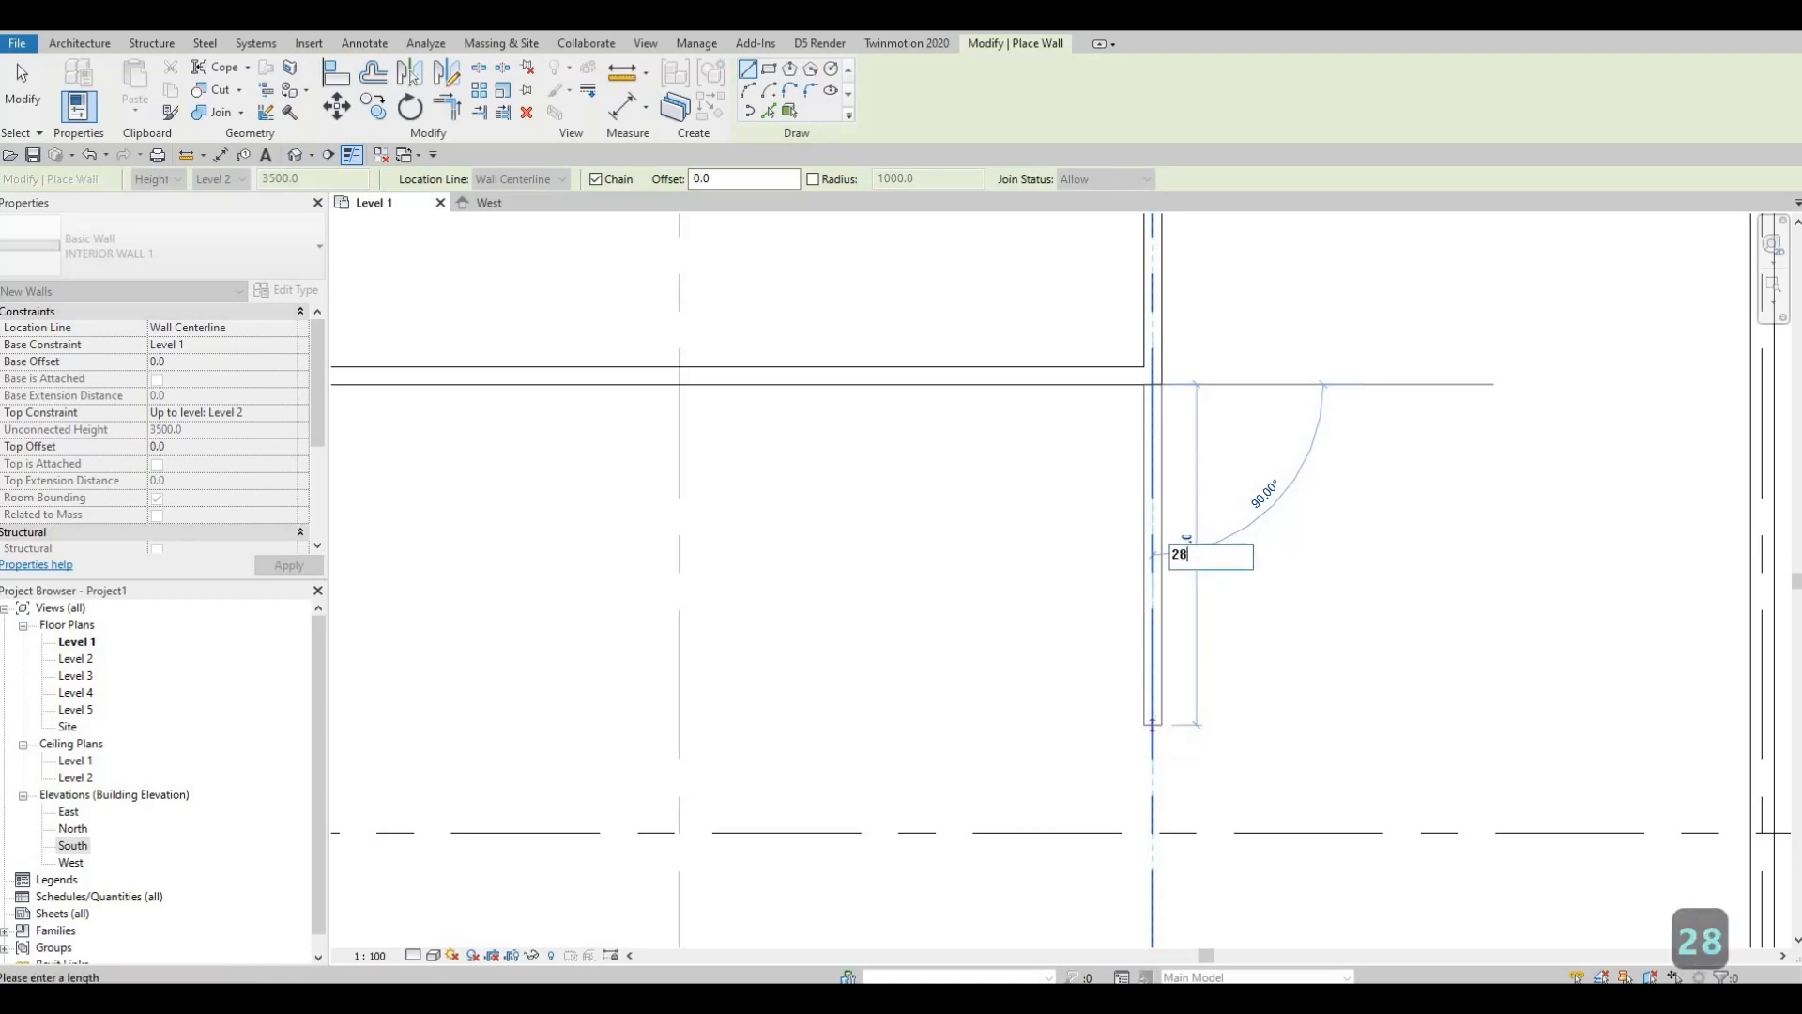
type("90")
key("Return")
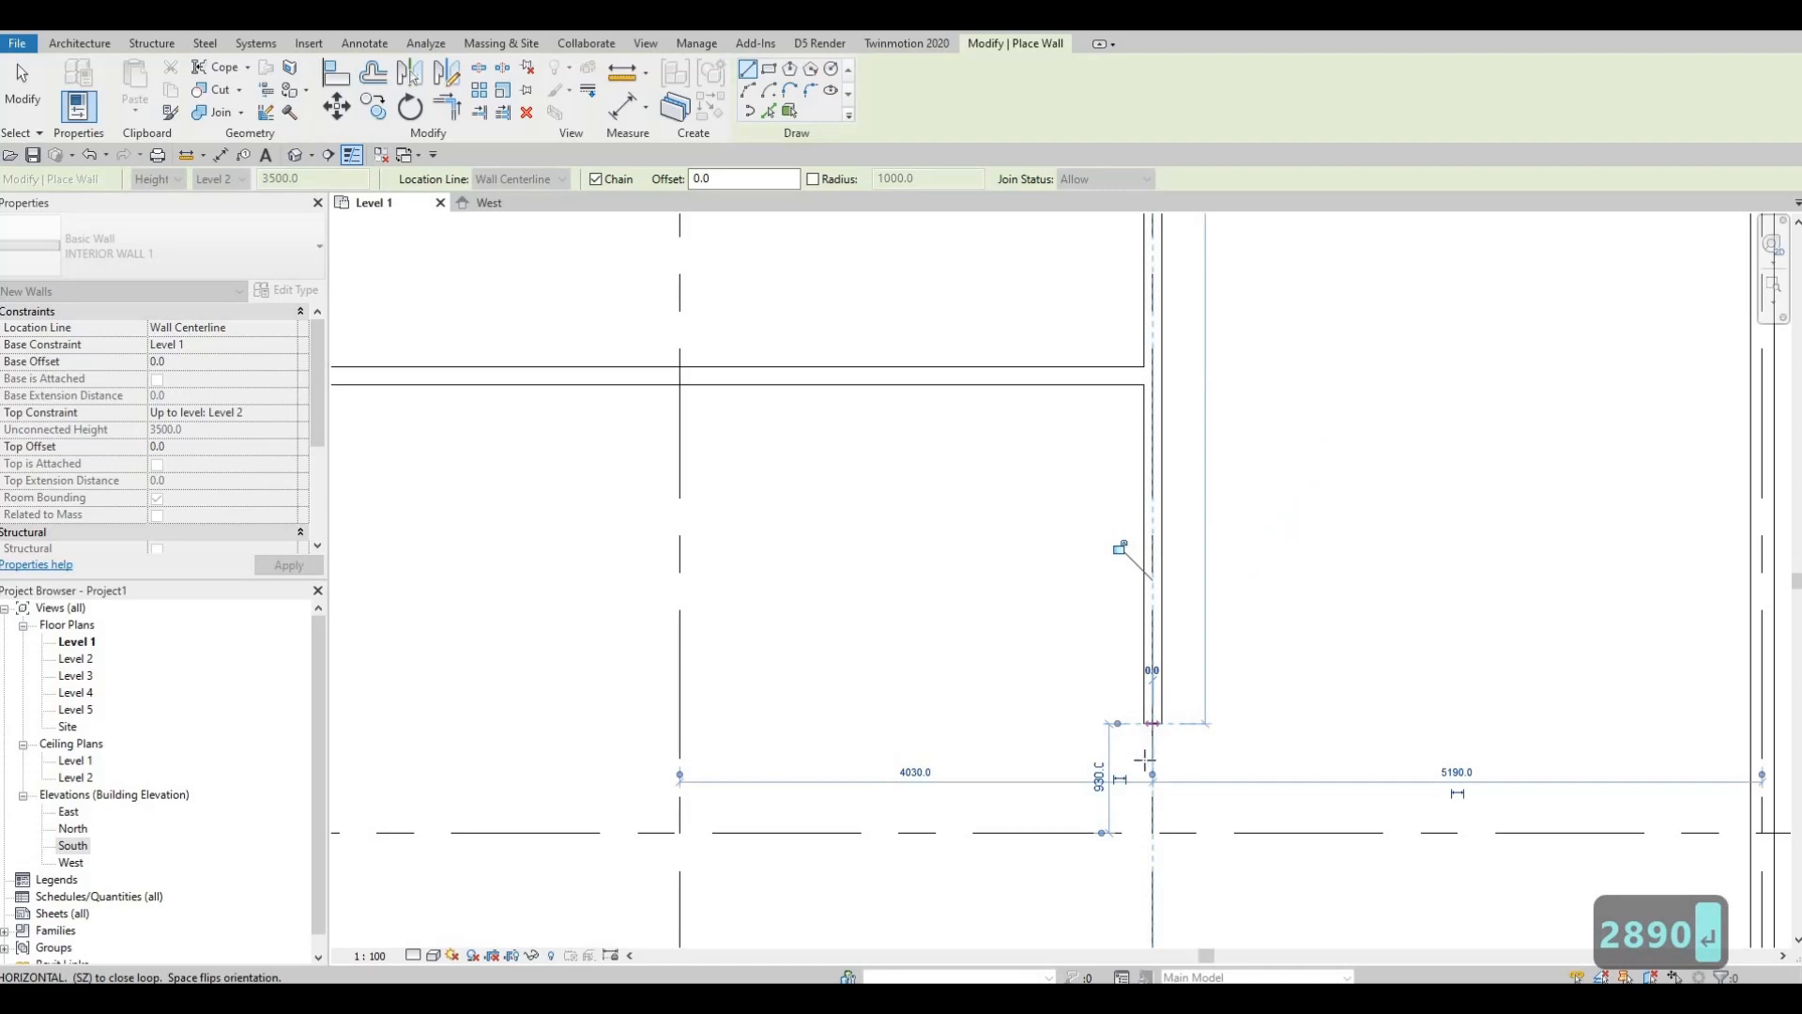
scroll(1145, 759, "down", 3)
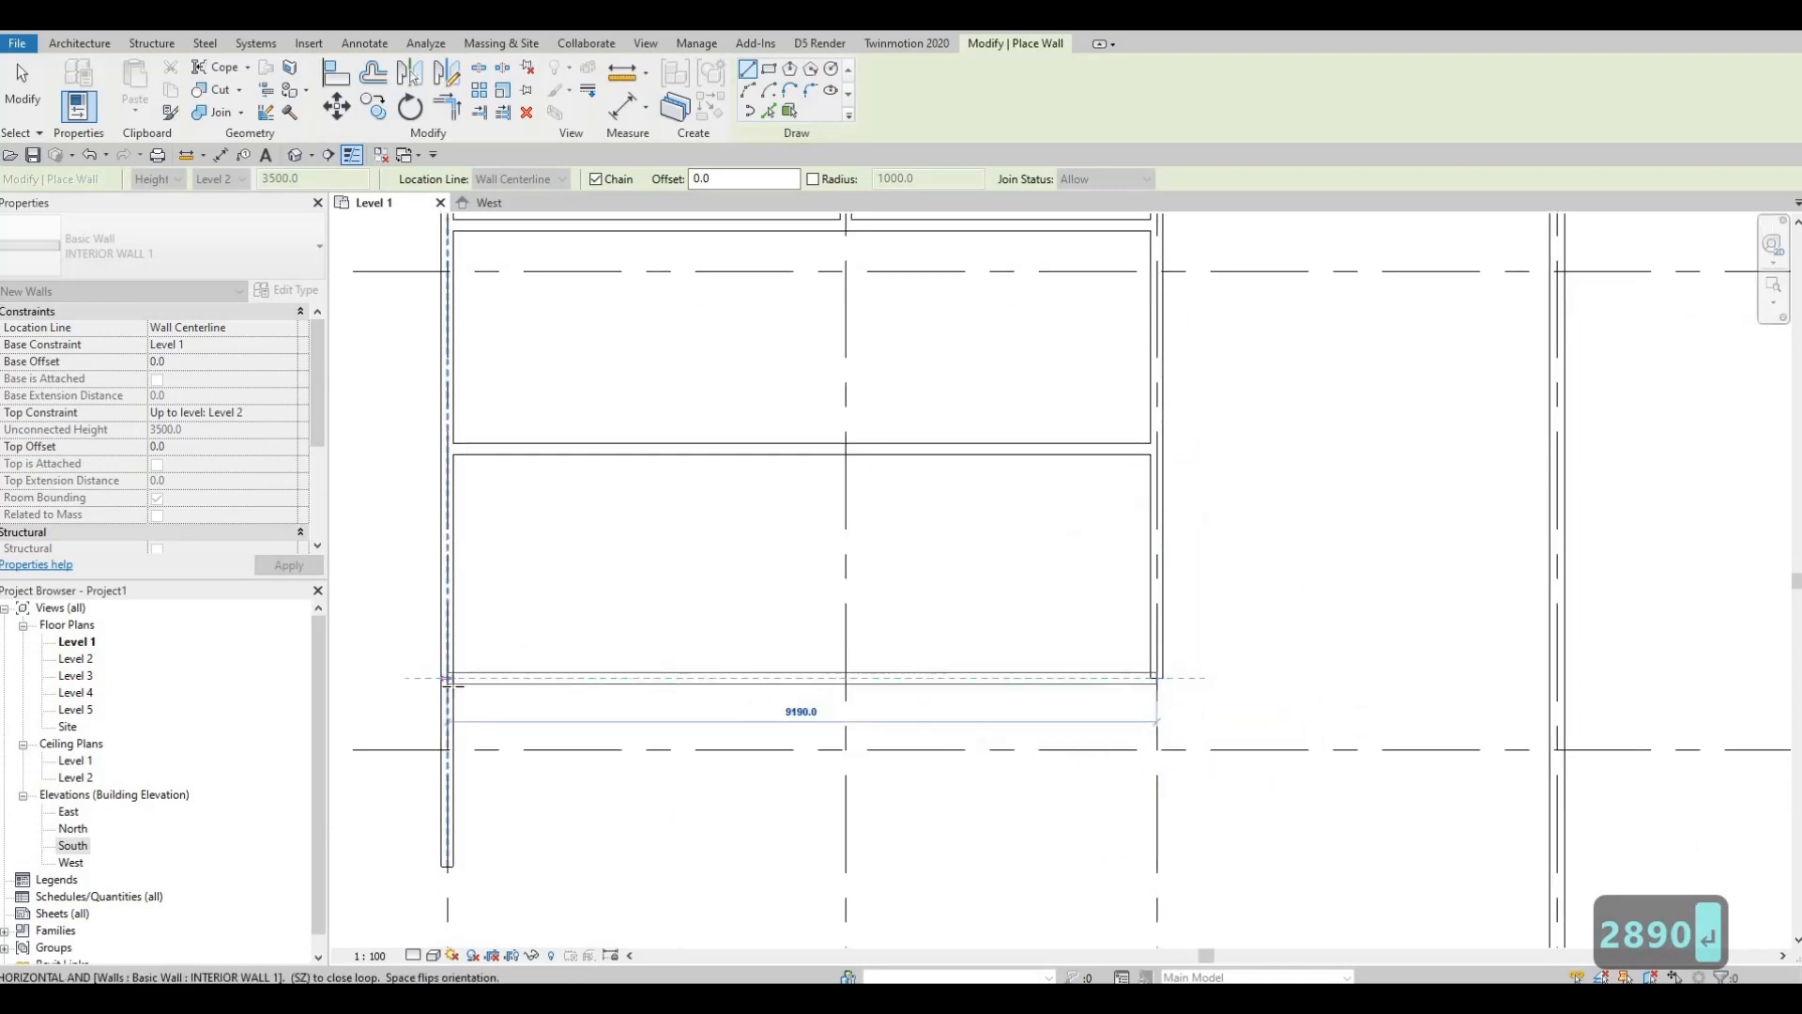
left_click(453, 686)
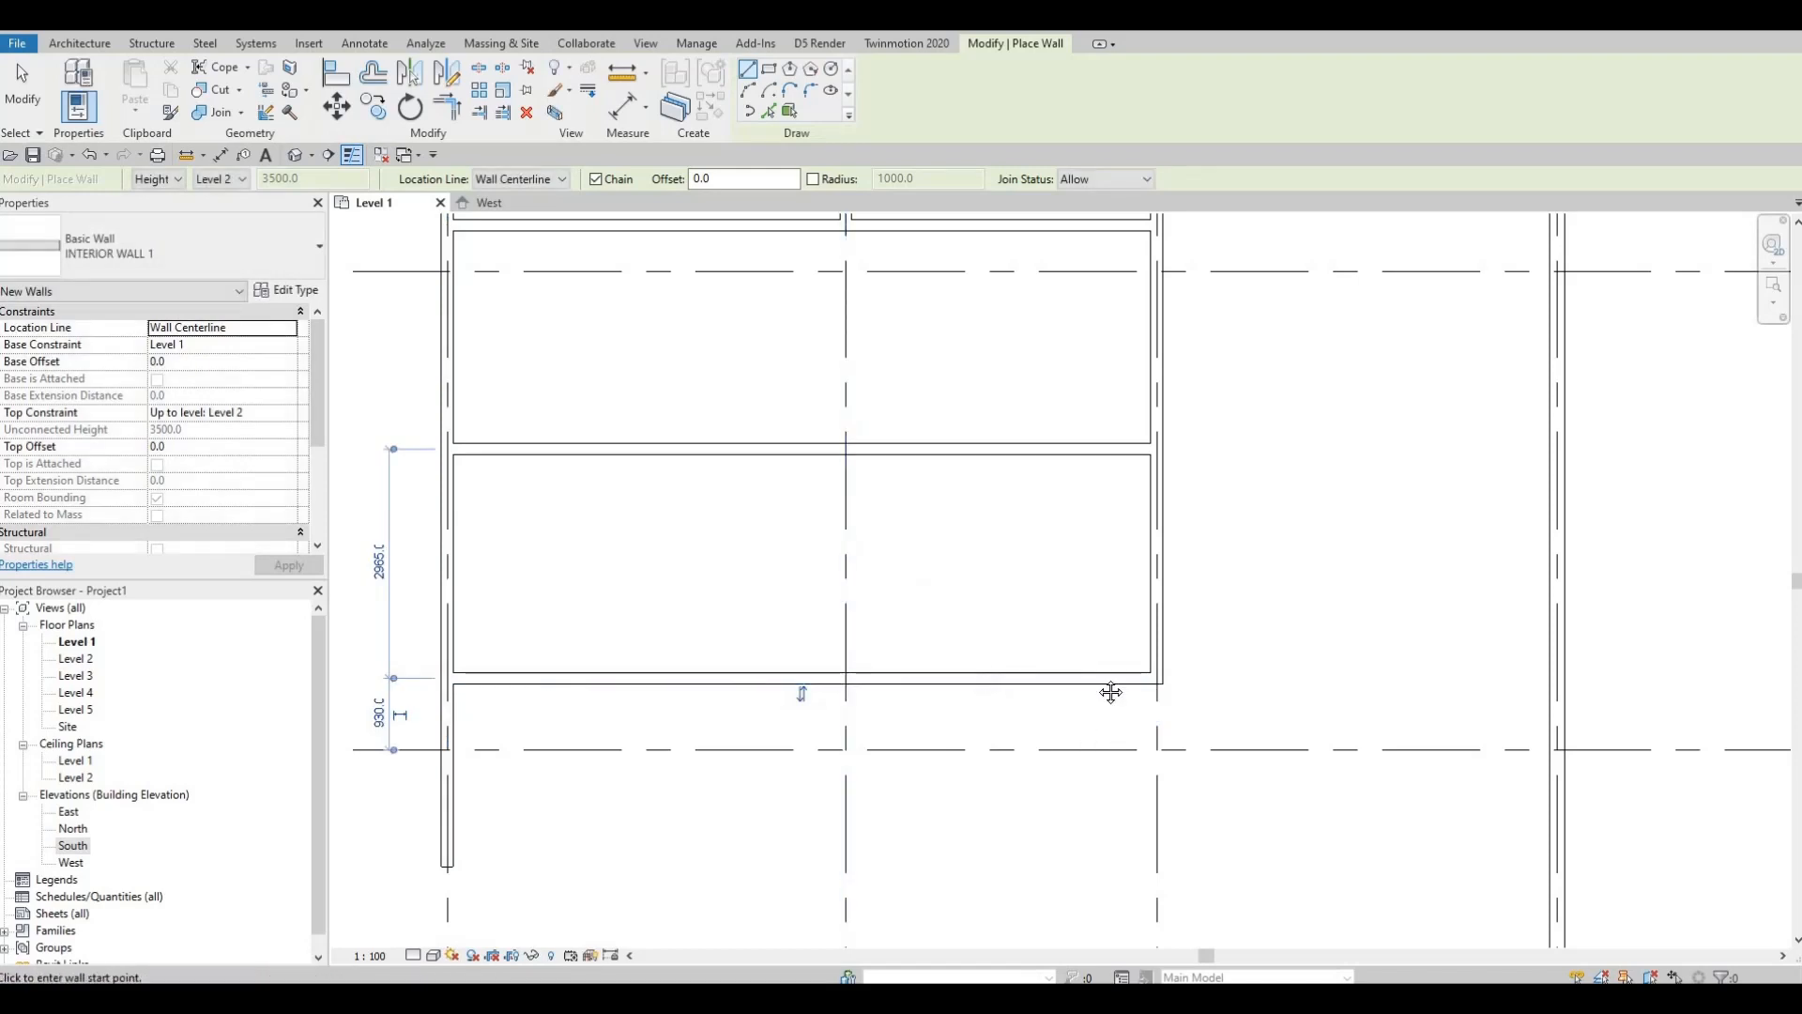
Step: Add a 2880 mm wall below and run it back to the left exterior wall
middle_click_drag(1159, 727, 1159, 608)
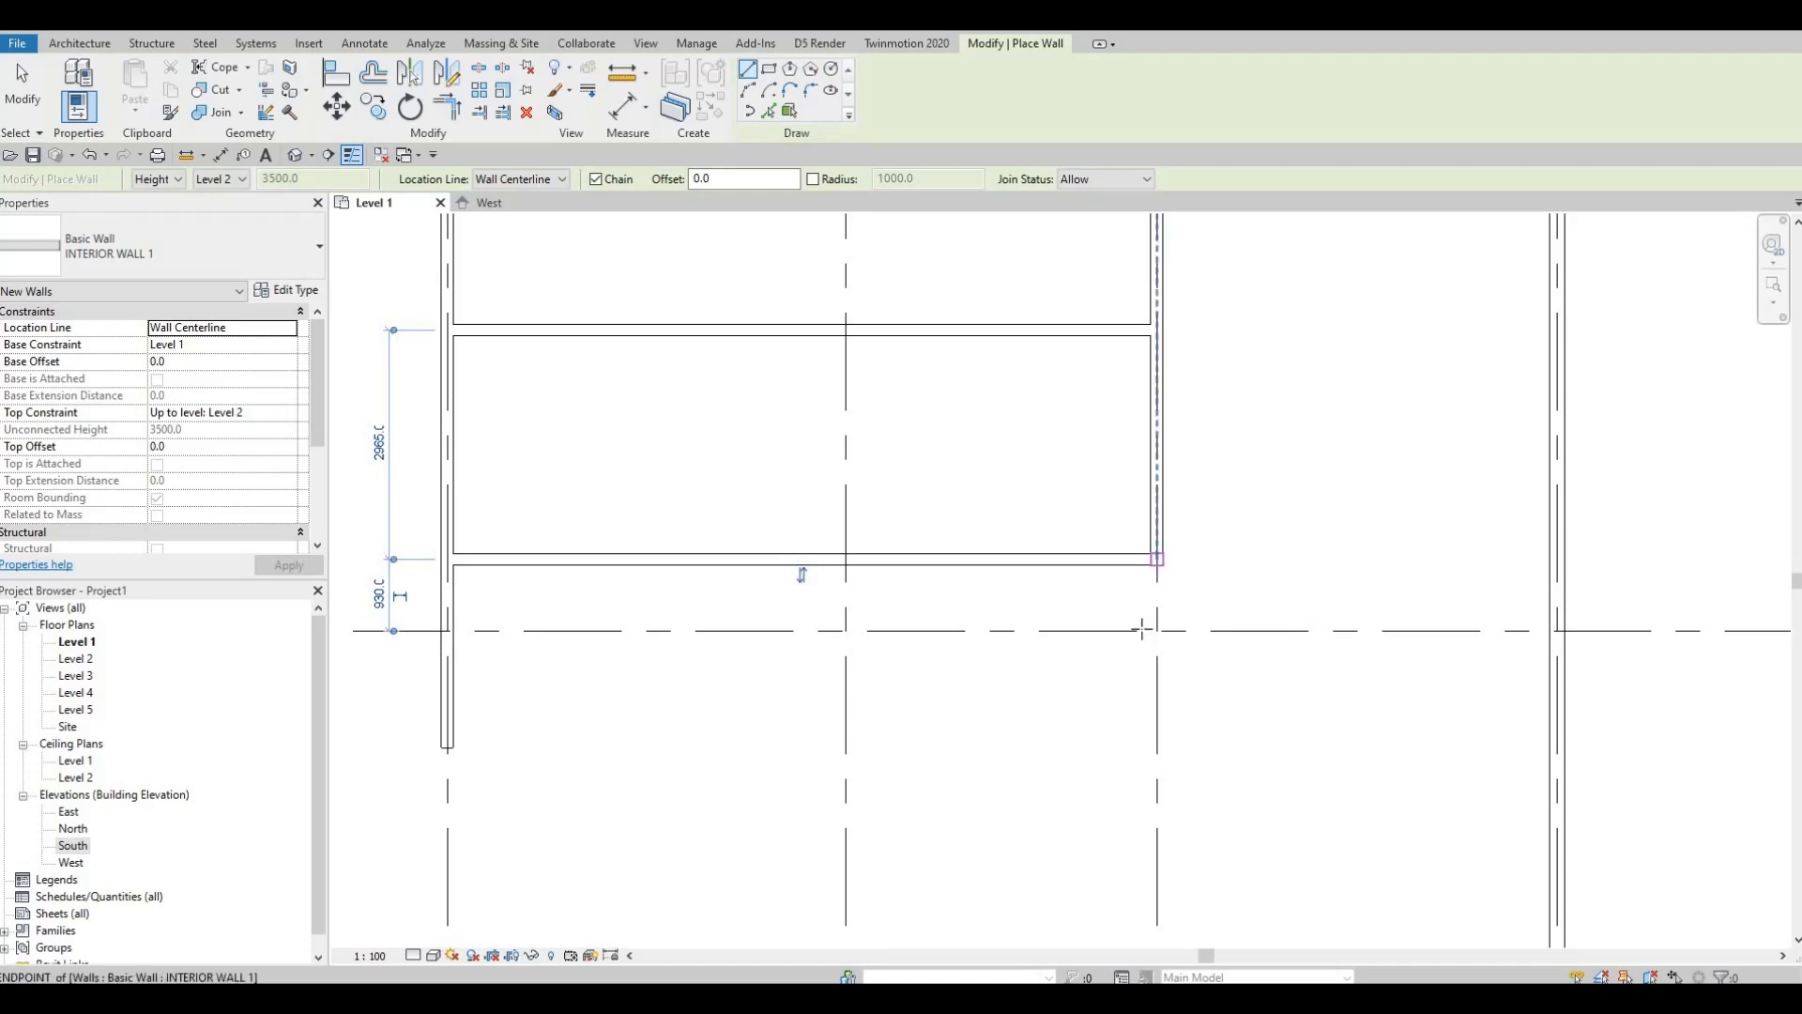
left_click(1156, 562)
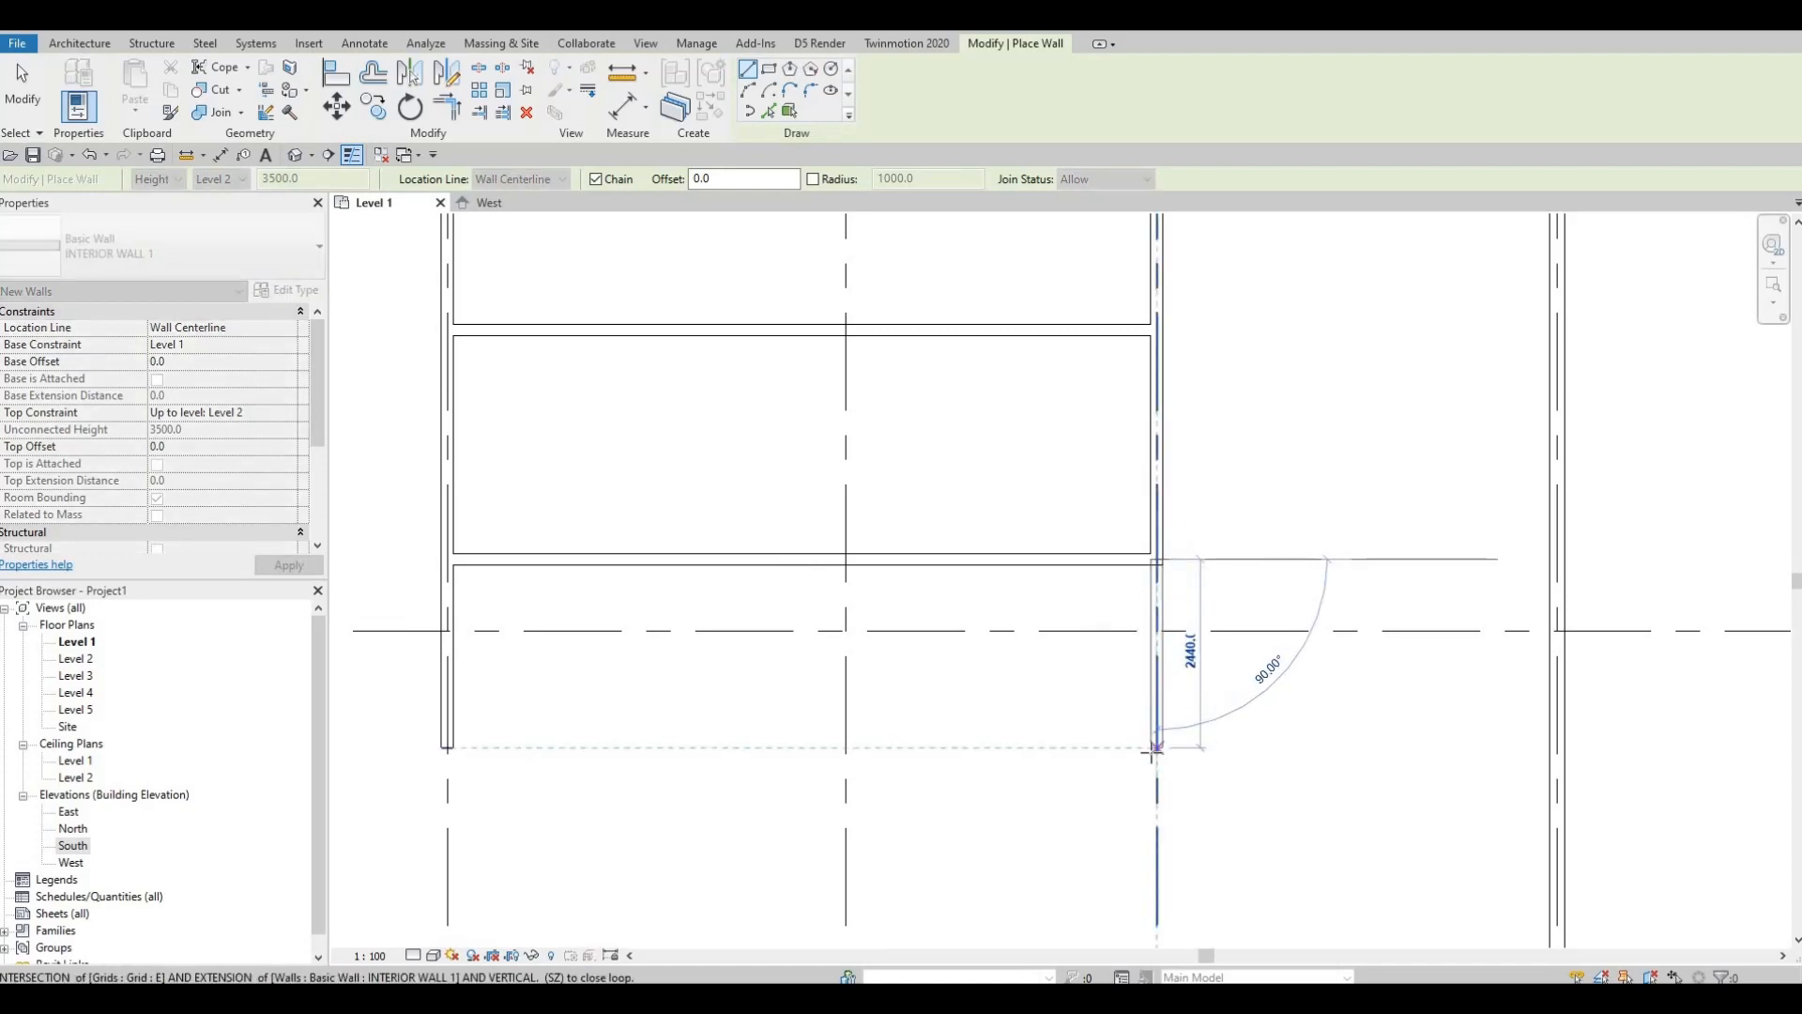
type("2880")
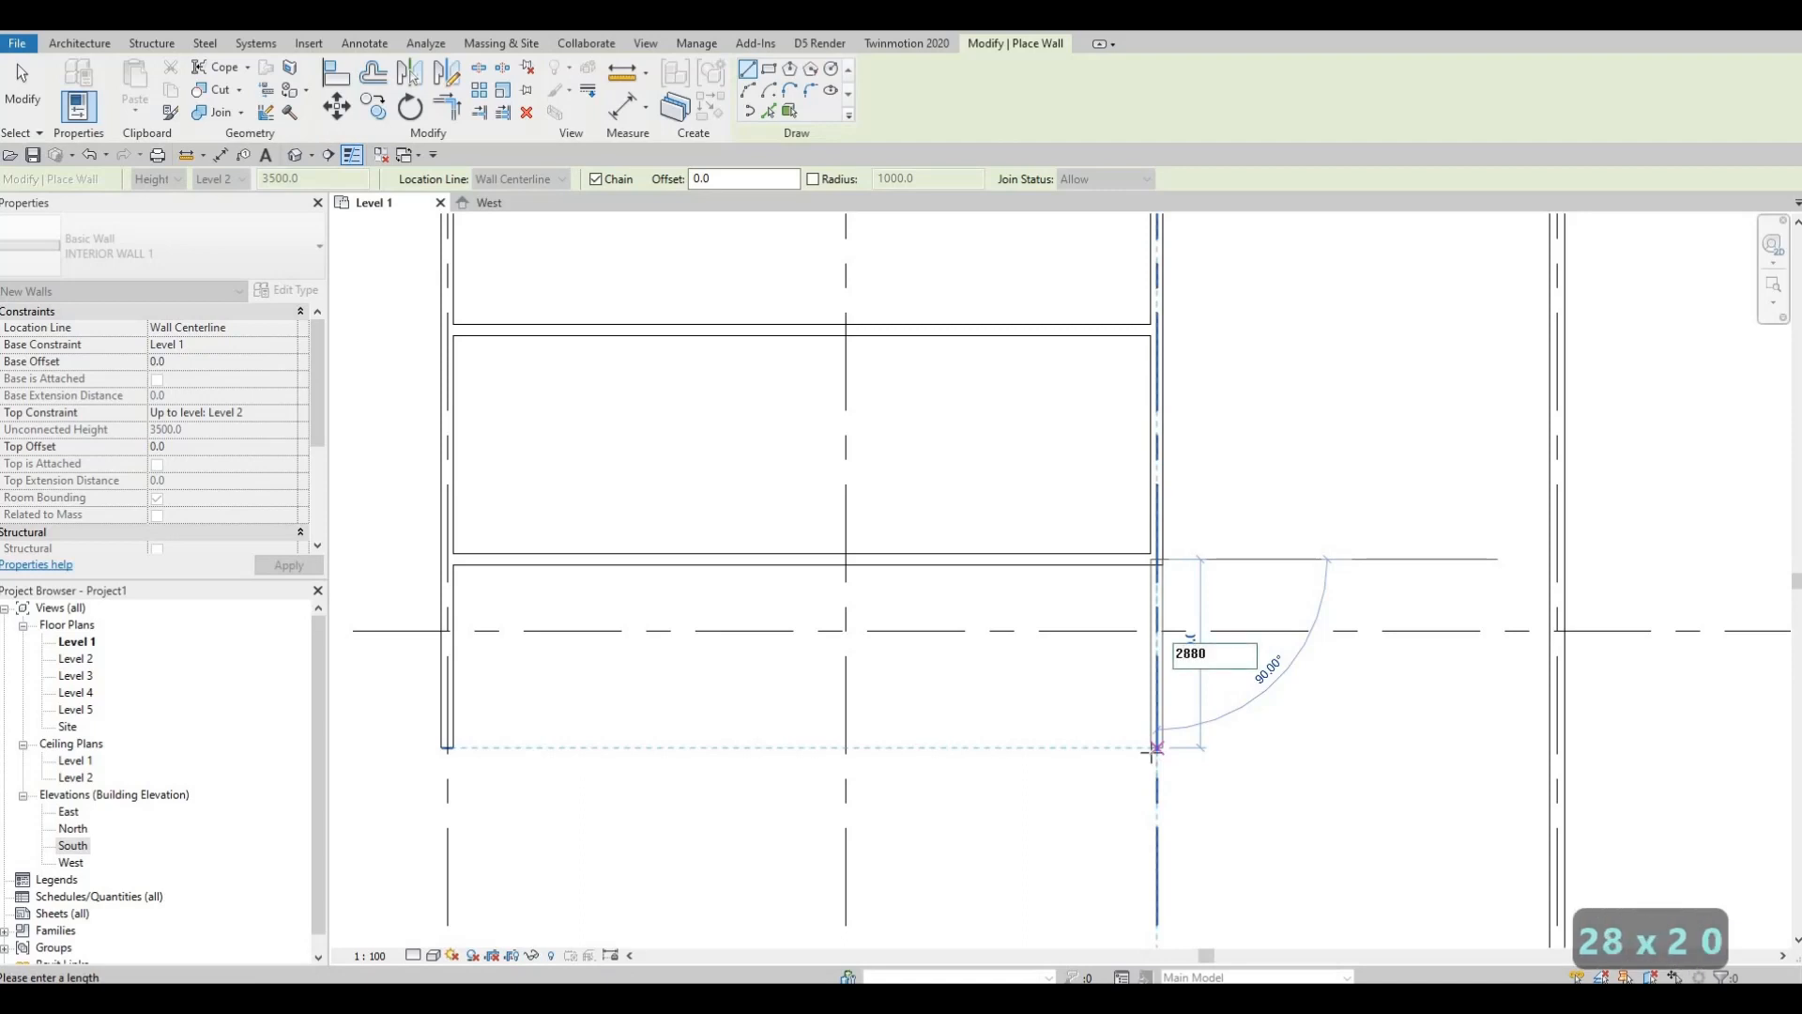
key("Return")
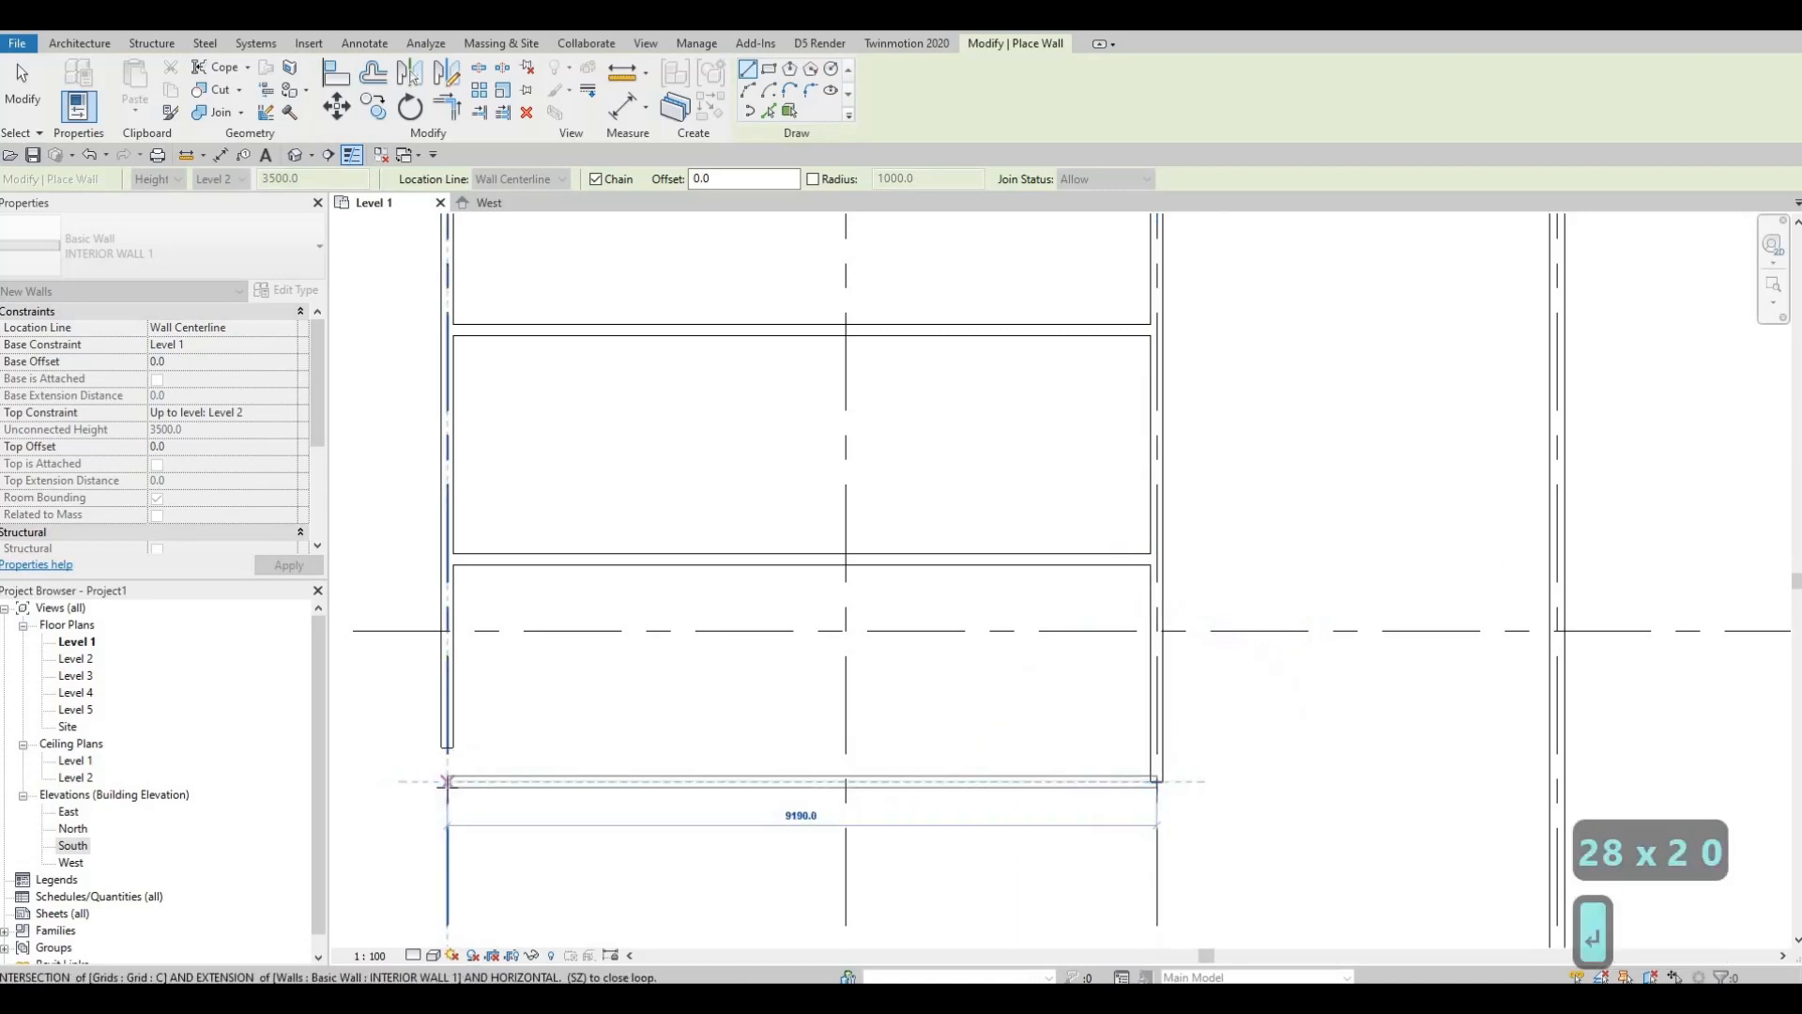
left_click(447, 781)
key("Escape")
key("Escape")
key("Escape")
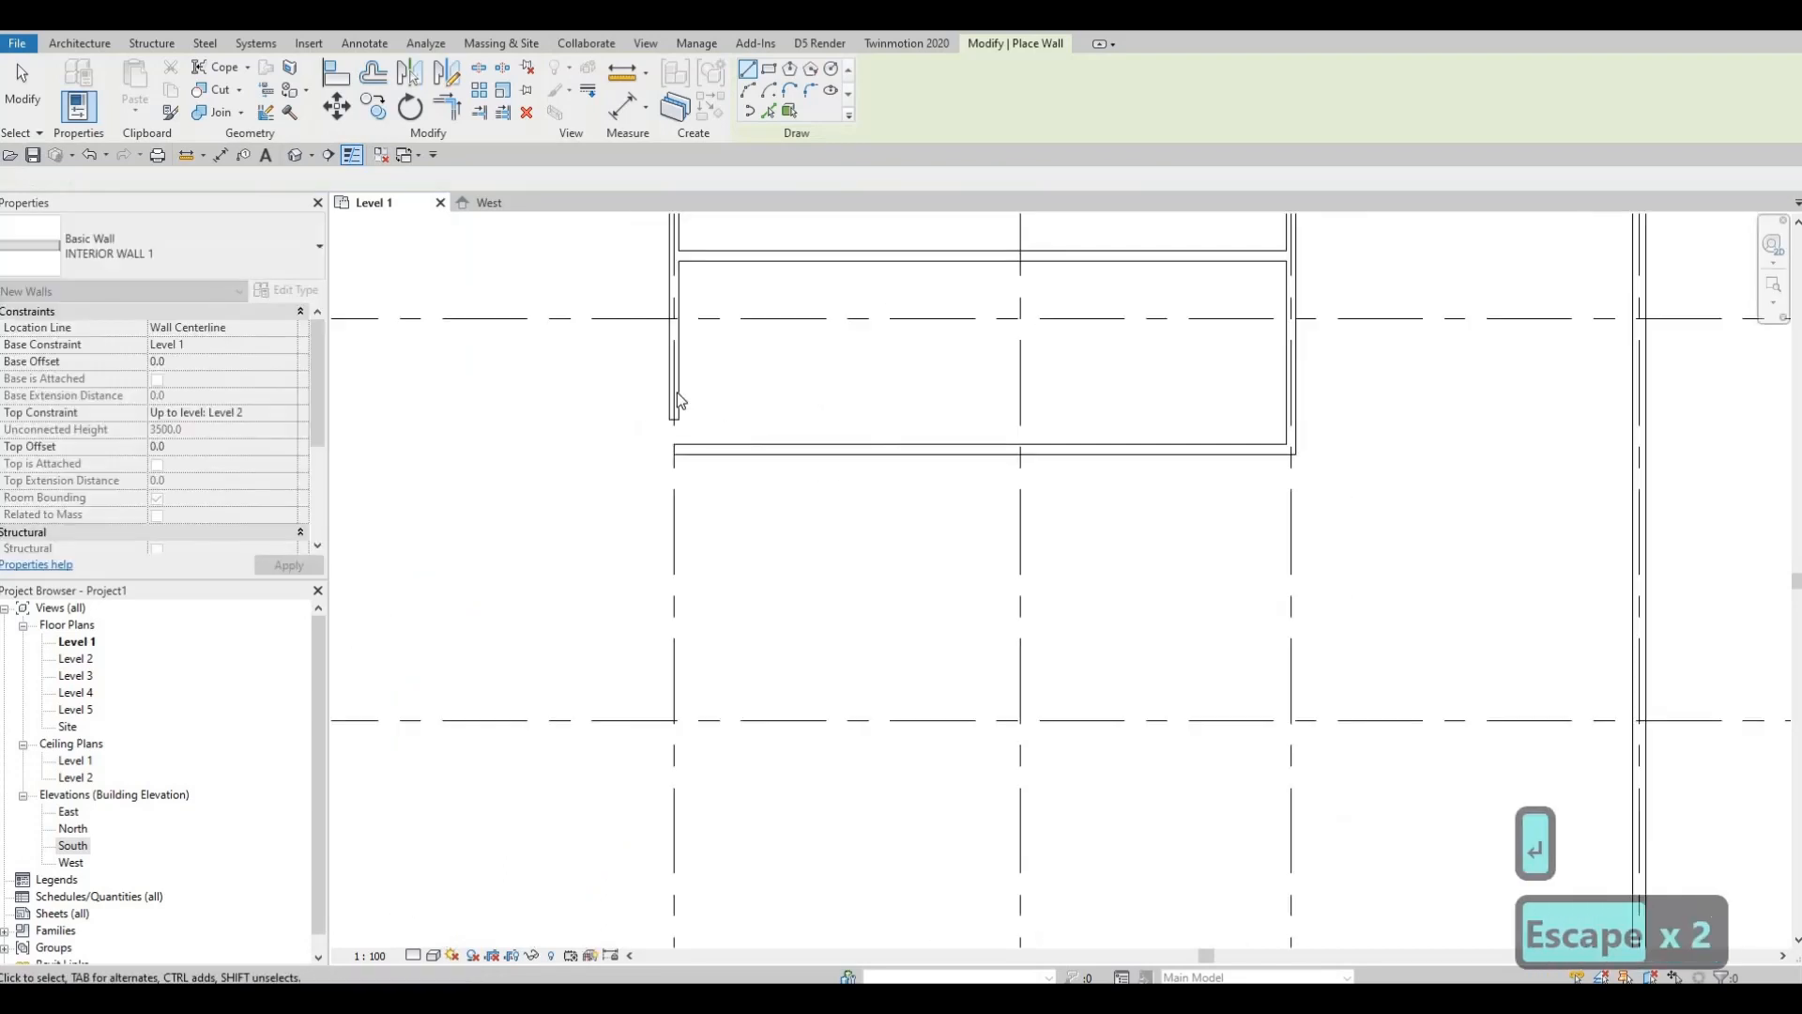
Step: Create another INTERIOR WALL 1 with CS, starting from the bottom room's lower-right corner
left_click_drag(691, 909, 691, 933)
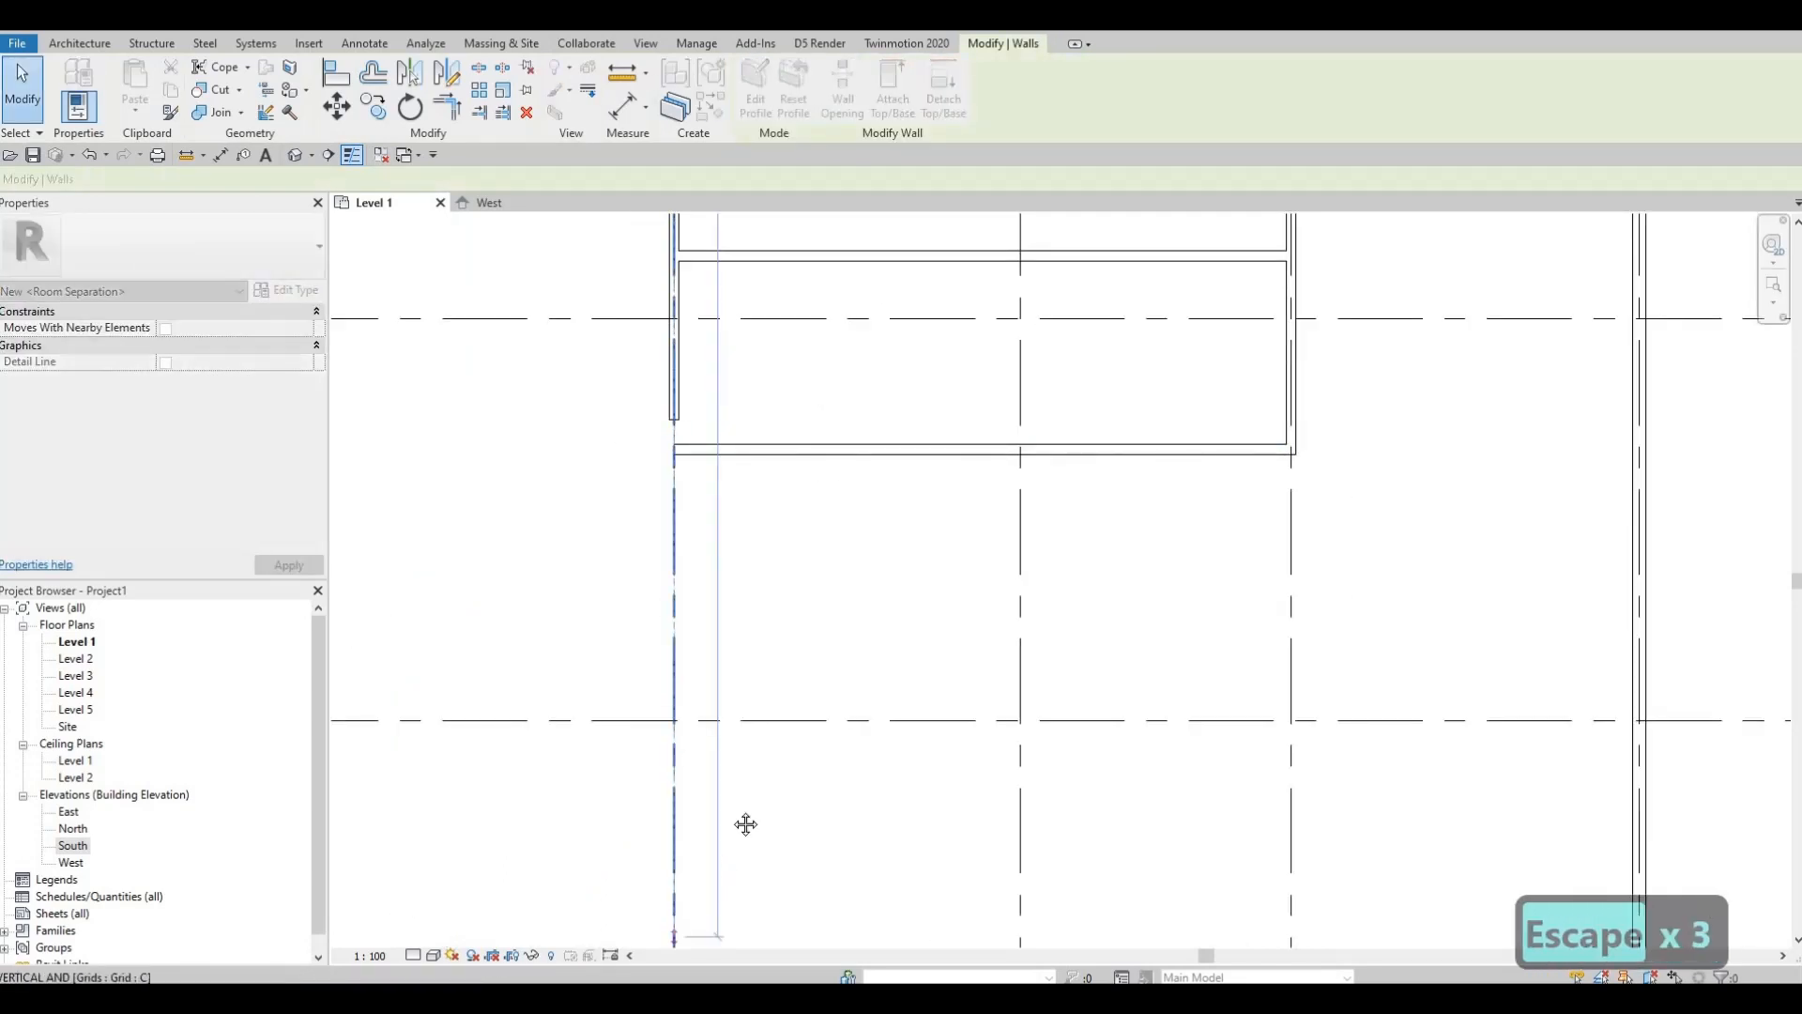
scroll(737, 836, "down", 2)
middle_click_drag(736, 845, 758, 561)
scroll(757, 561, "down", 1)
left_click_drag(728, 609, 732, 752)
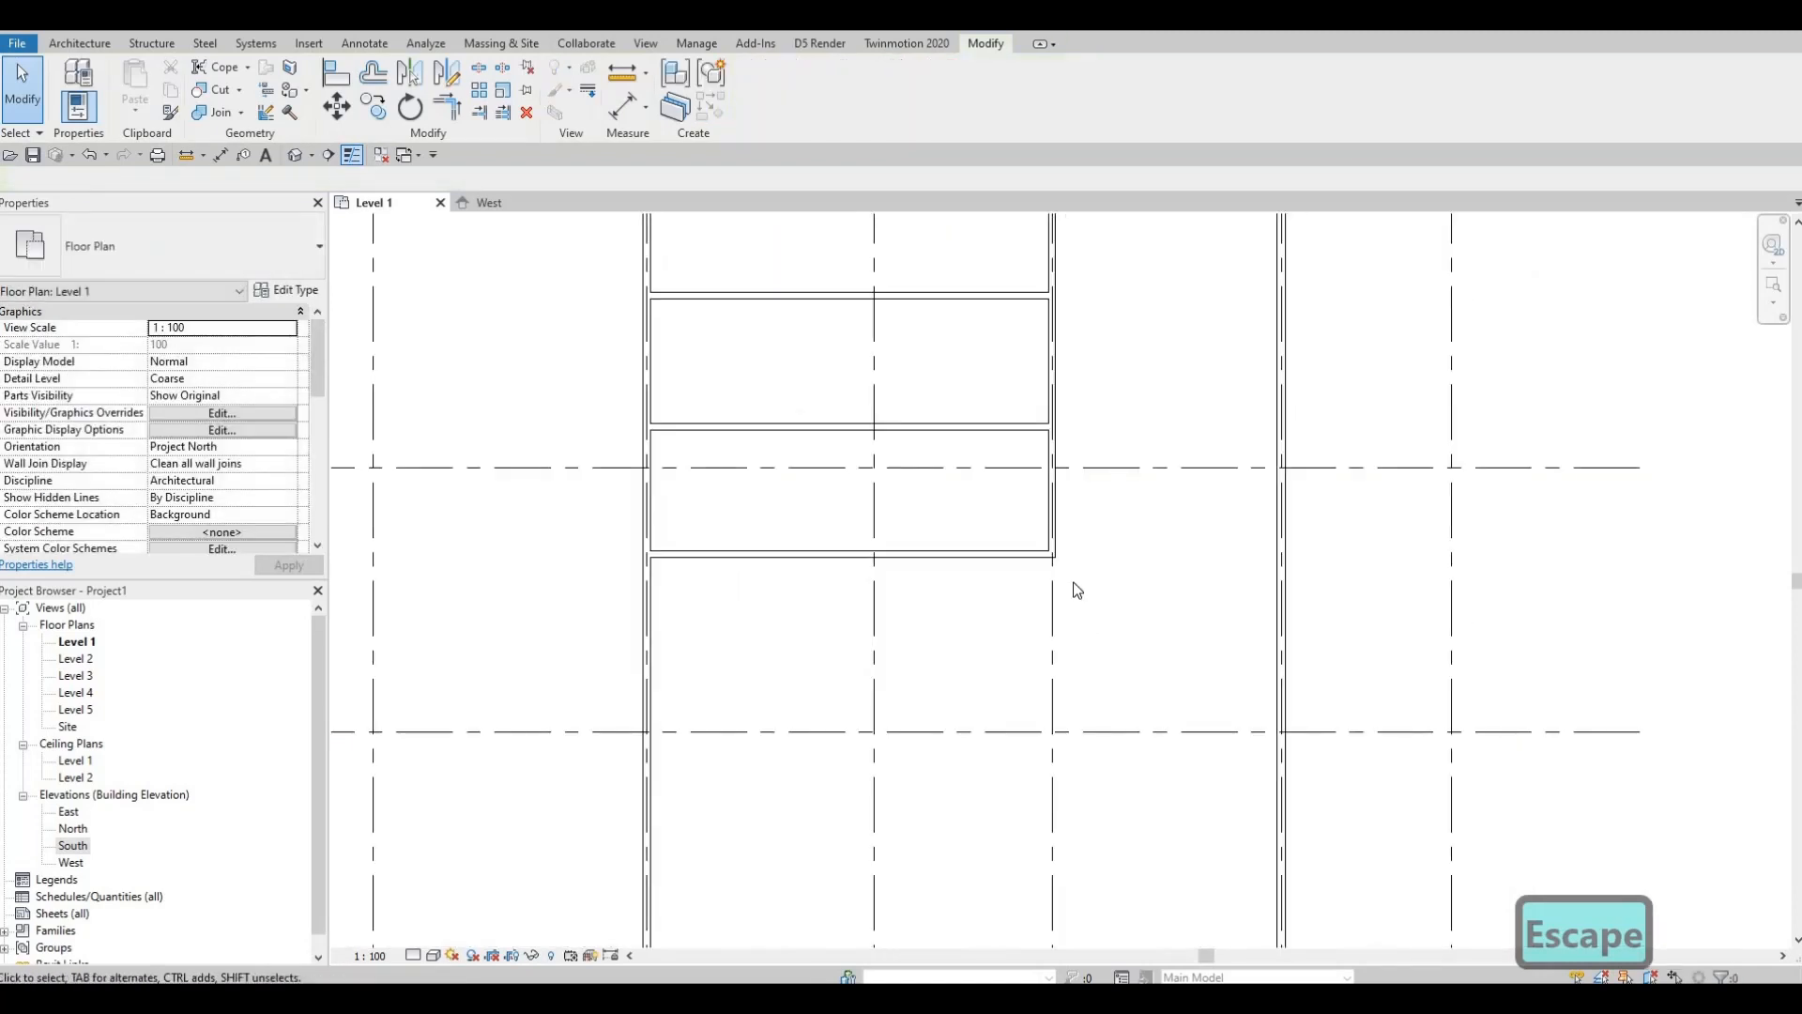
scroll(1077, 590, "up", 3)
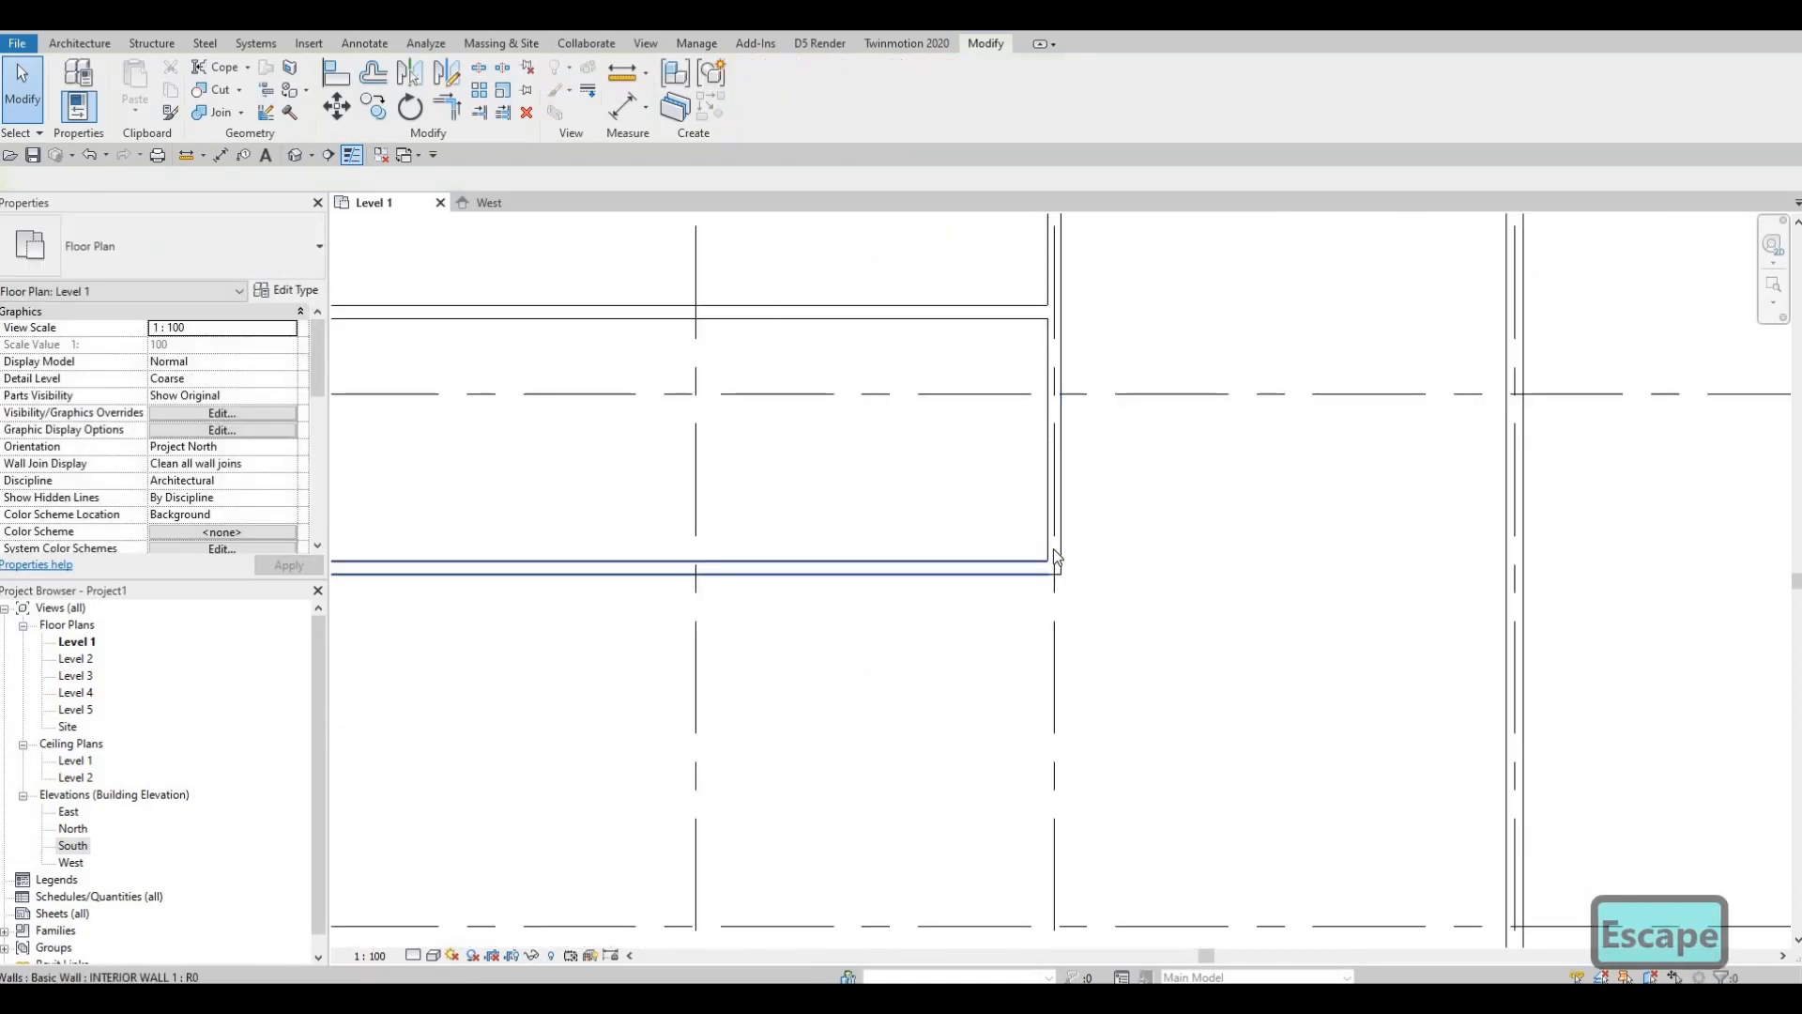
left_click(980, 571)
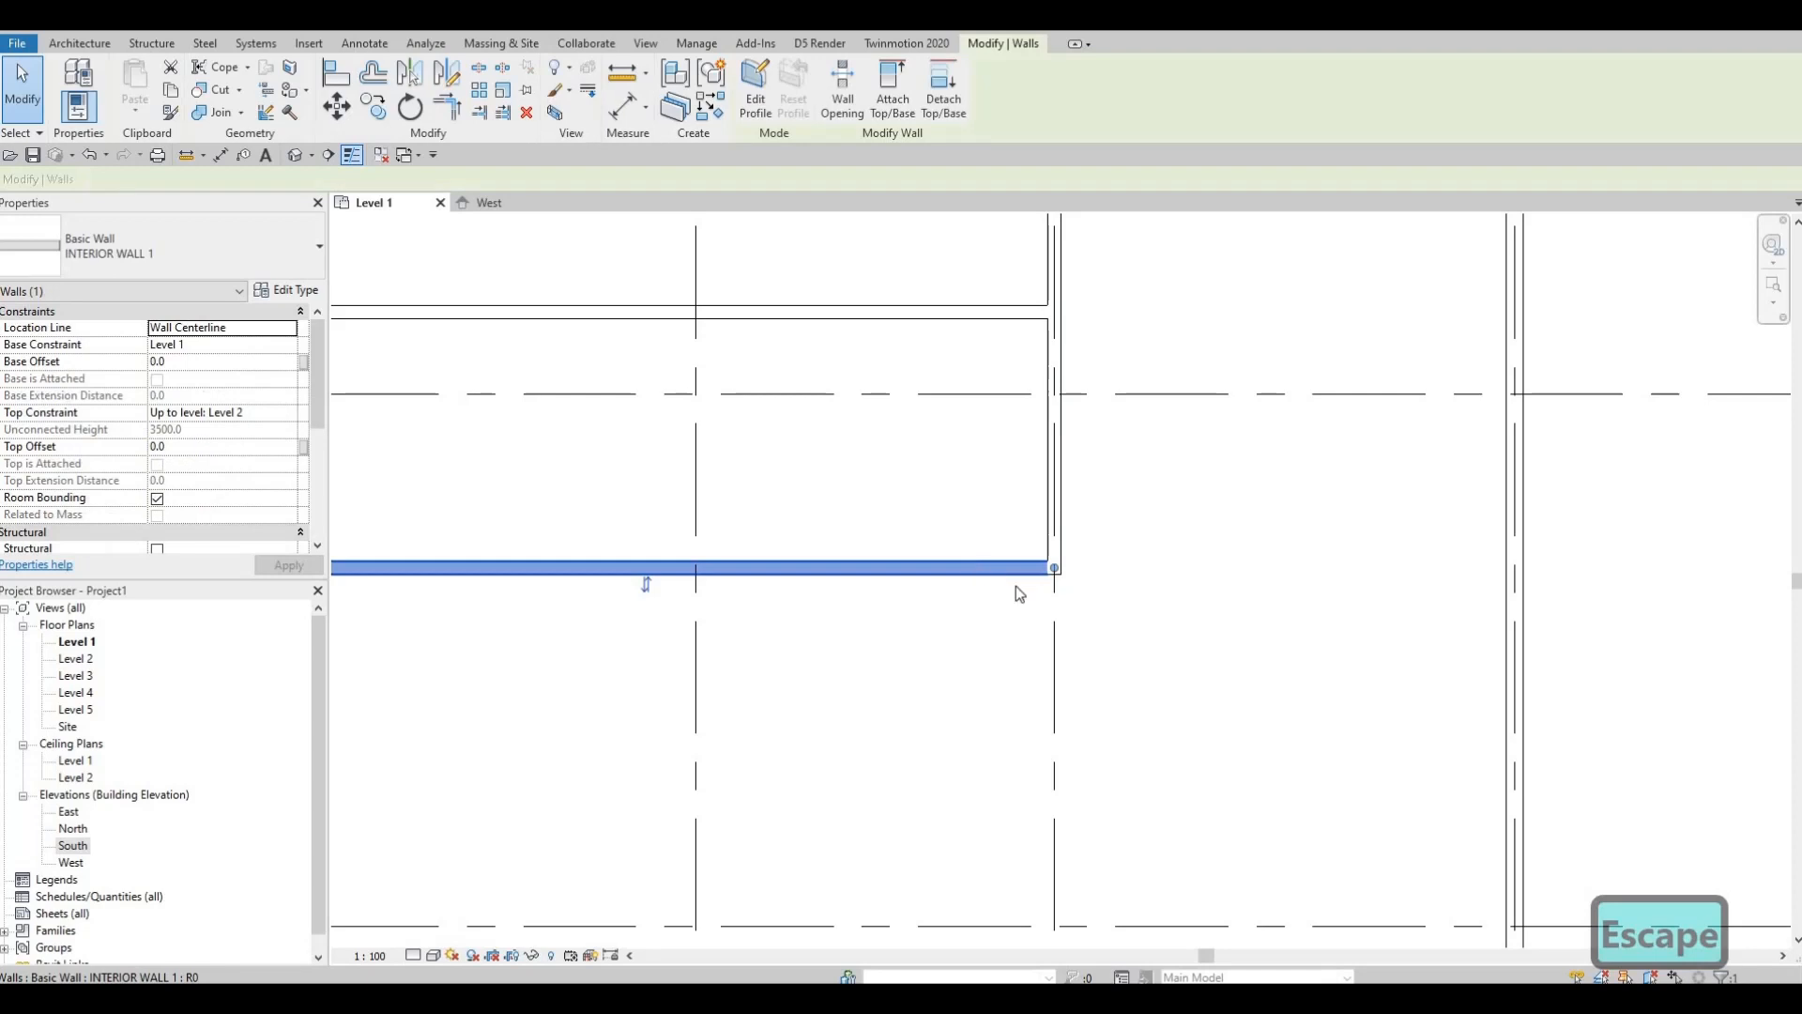
key("c")
key("s")
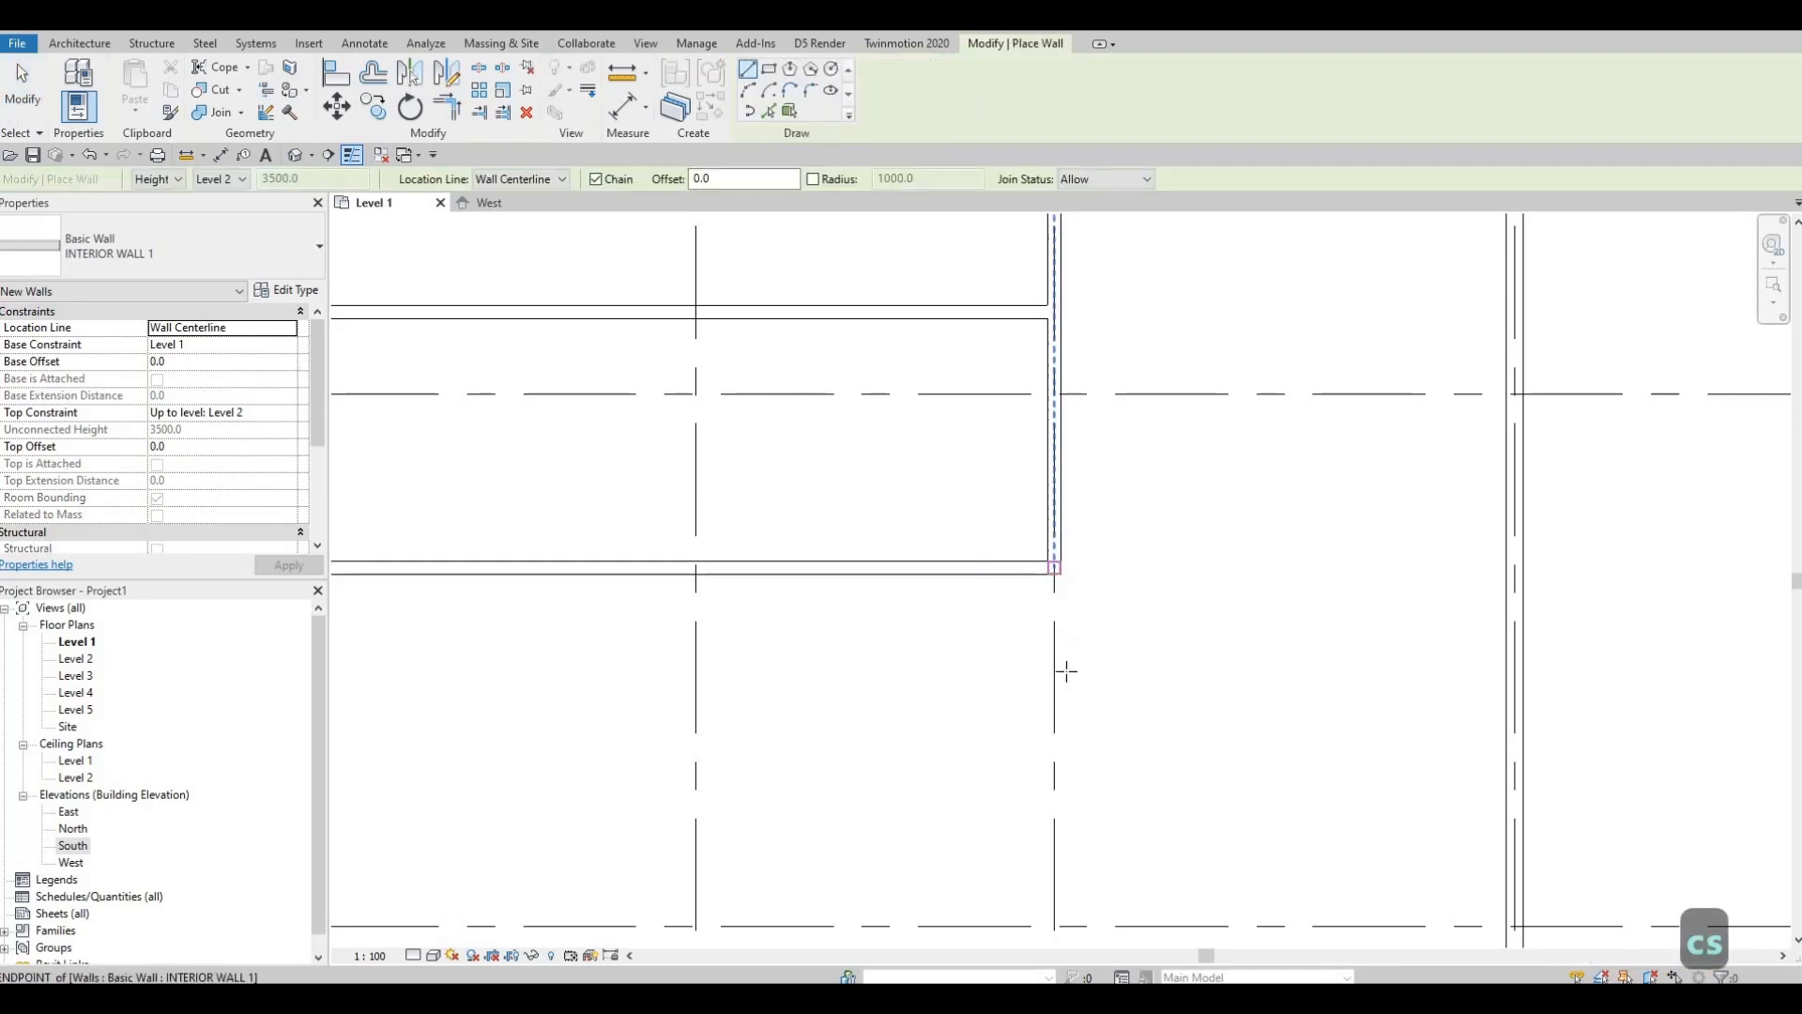
left_click(1055, 567)
middle_click_drag(1059, 868, 1033, 683)
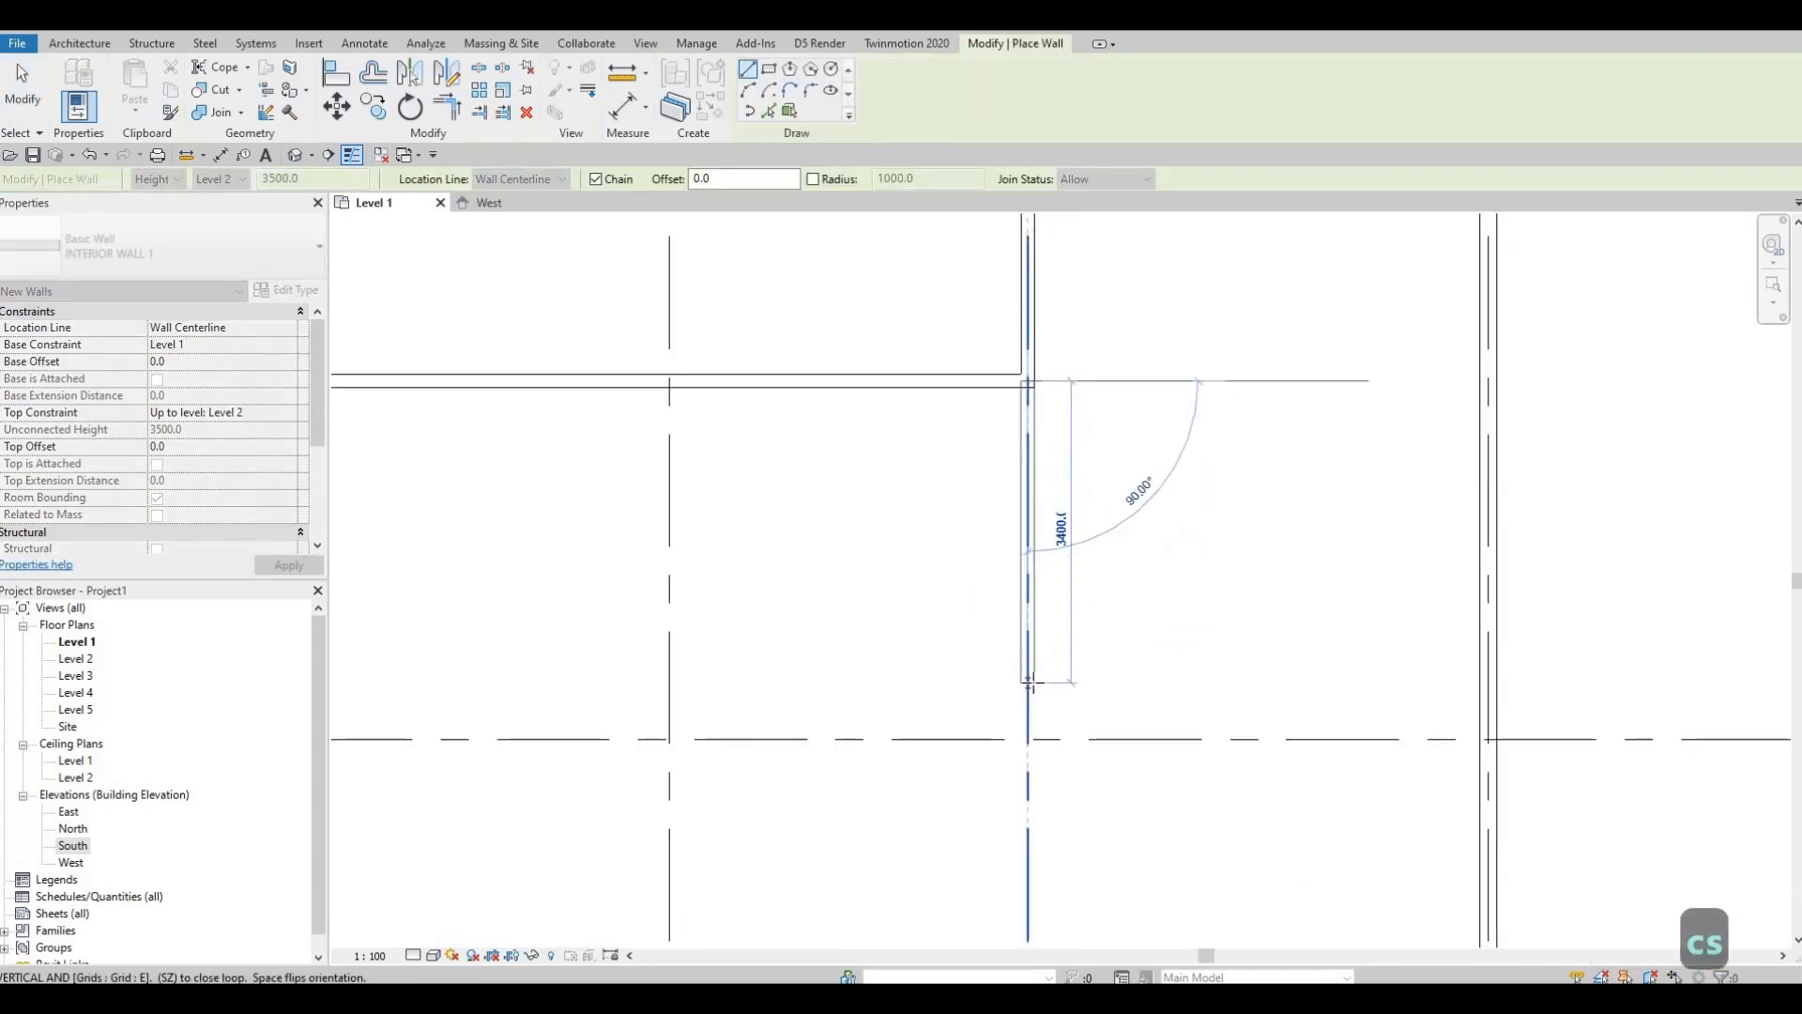
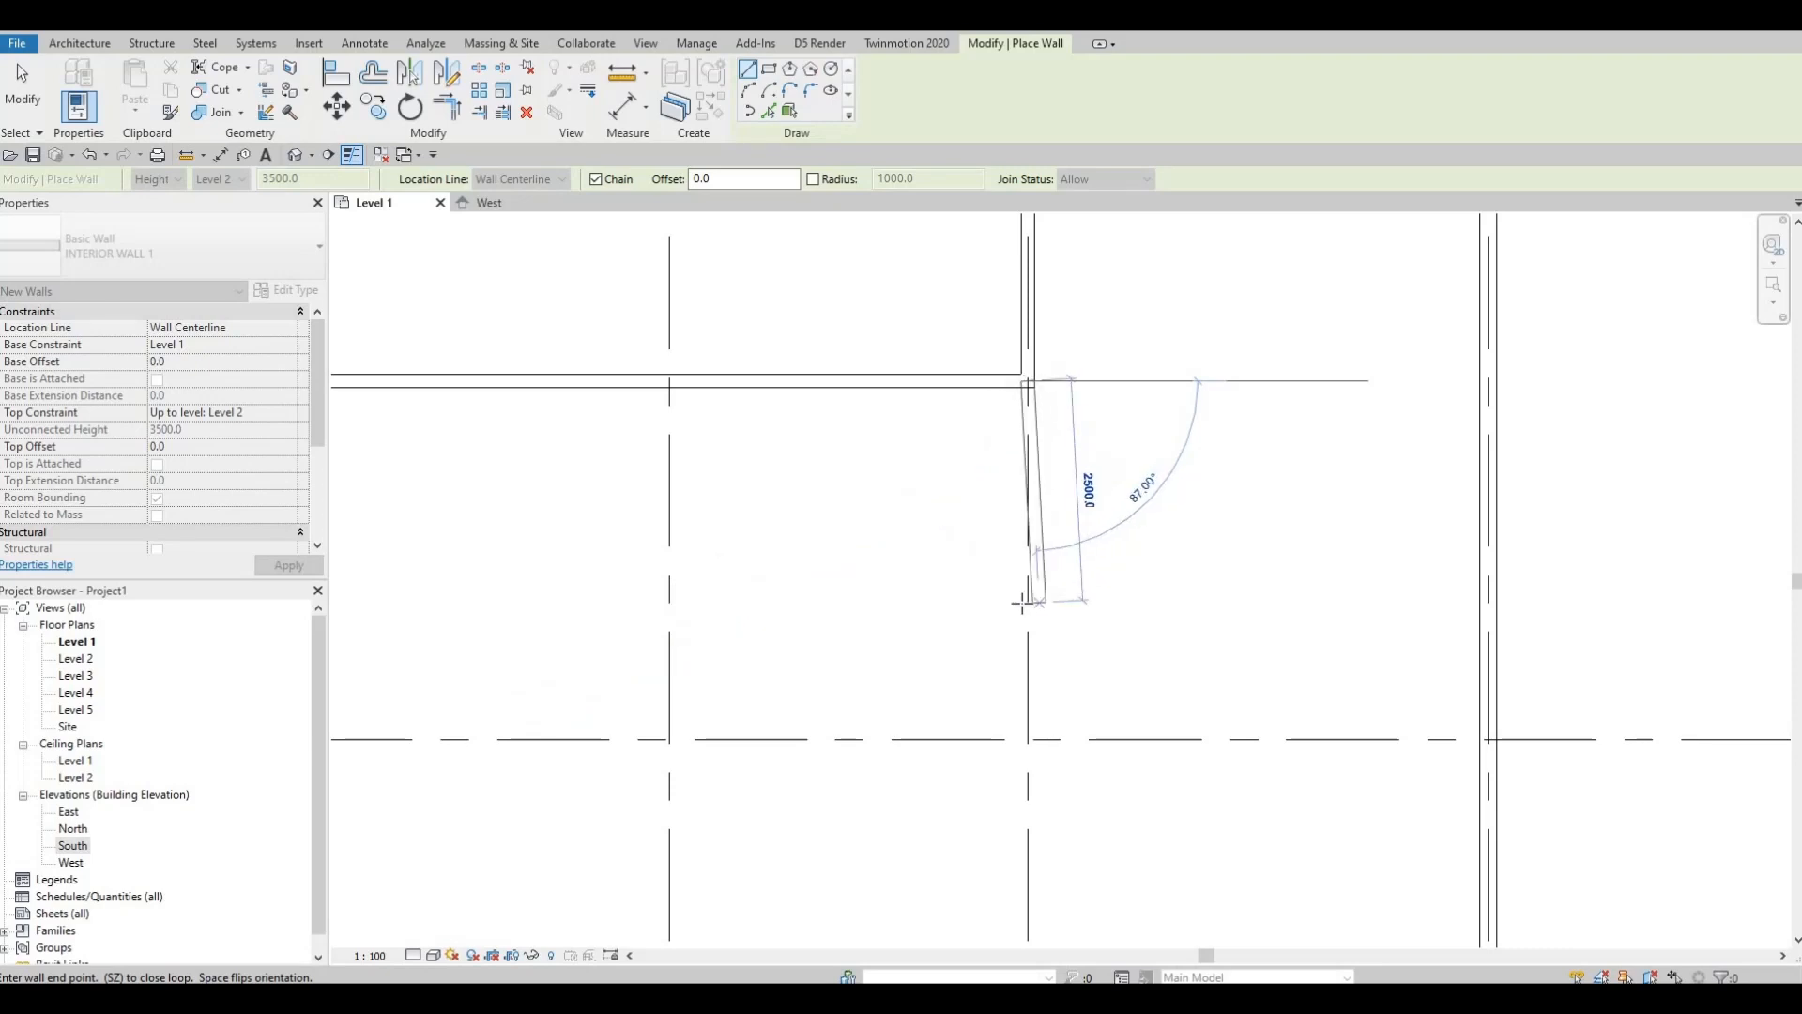
Step: Draw an 1880 mm wall and a 1500 mm segment, closing it back to the upper wall to form the closet
type("1880")
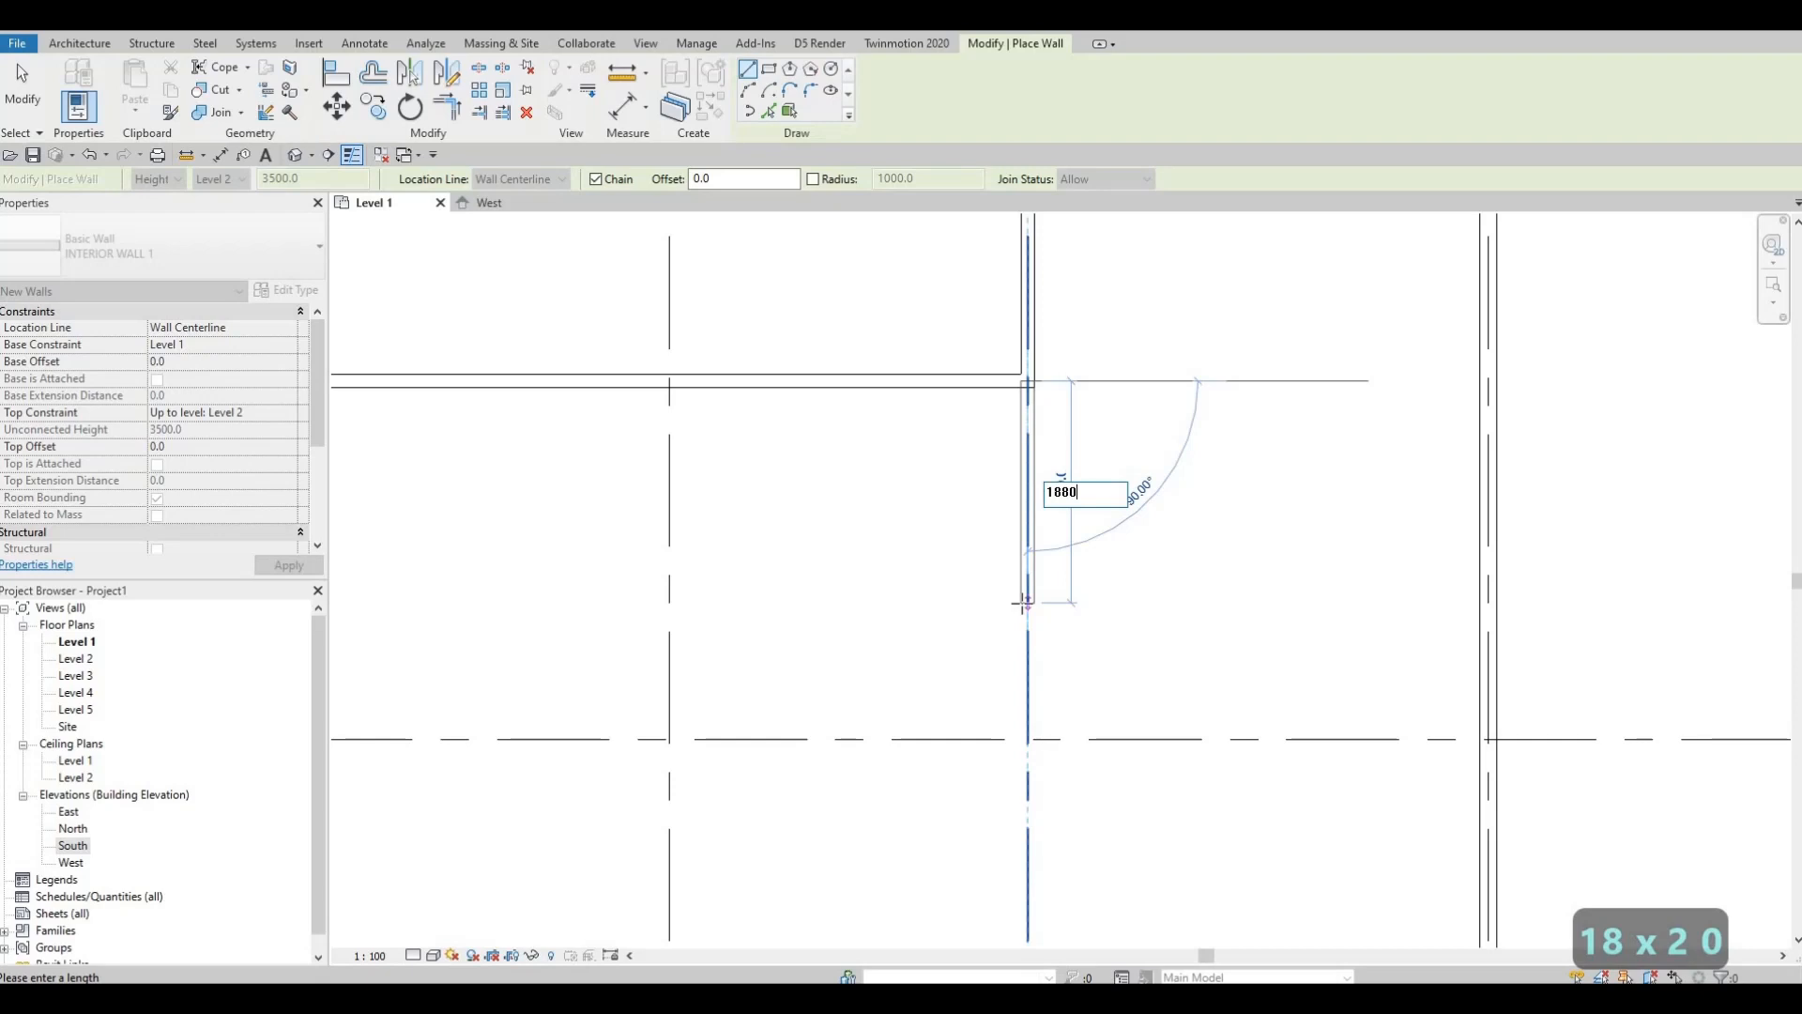
key("Return")
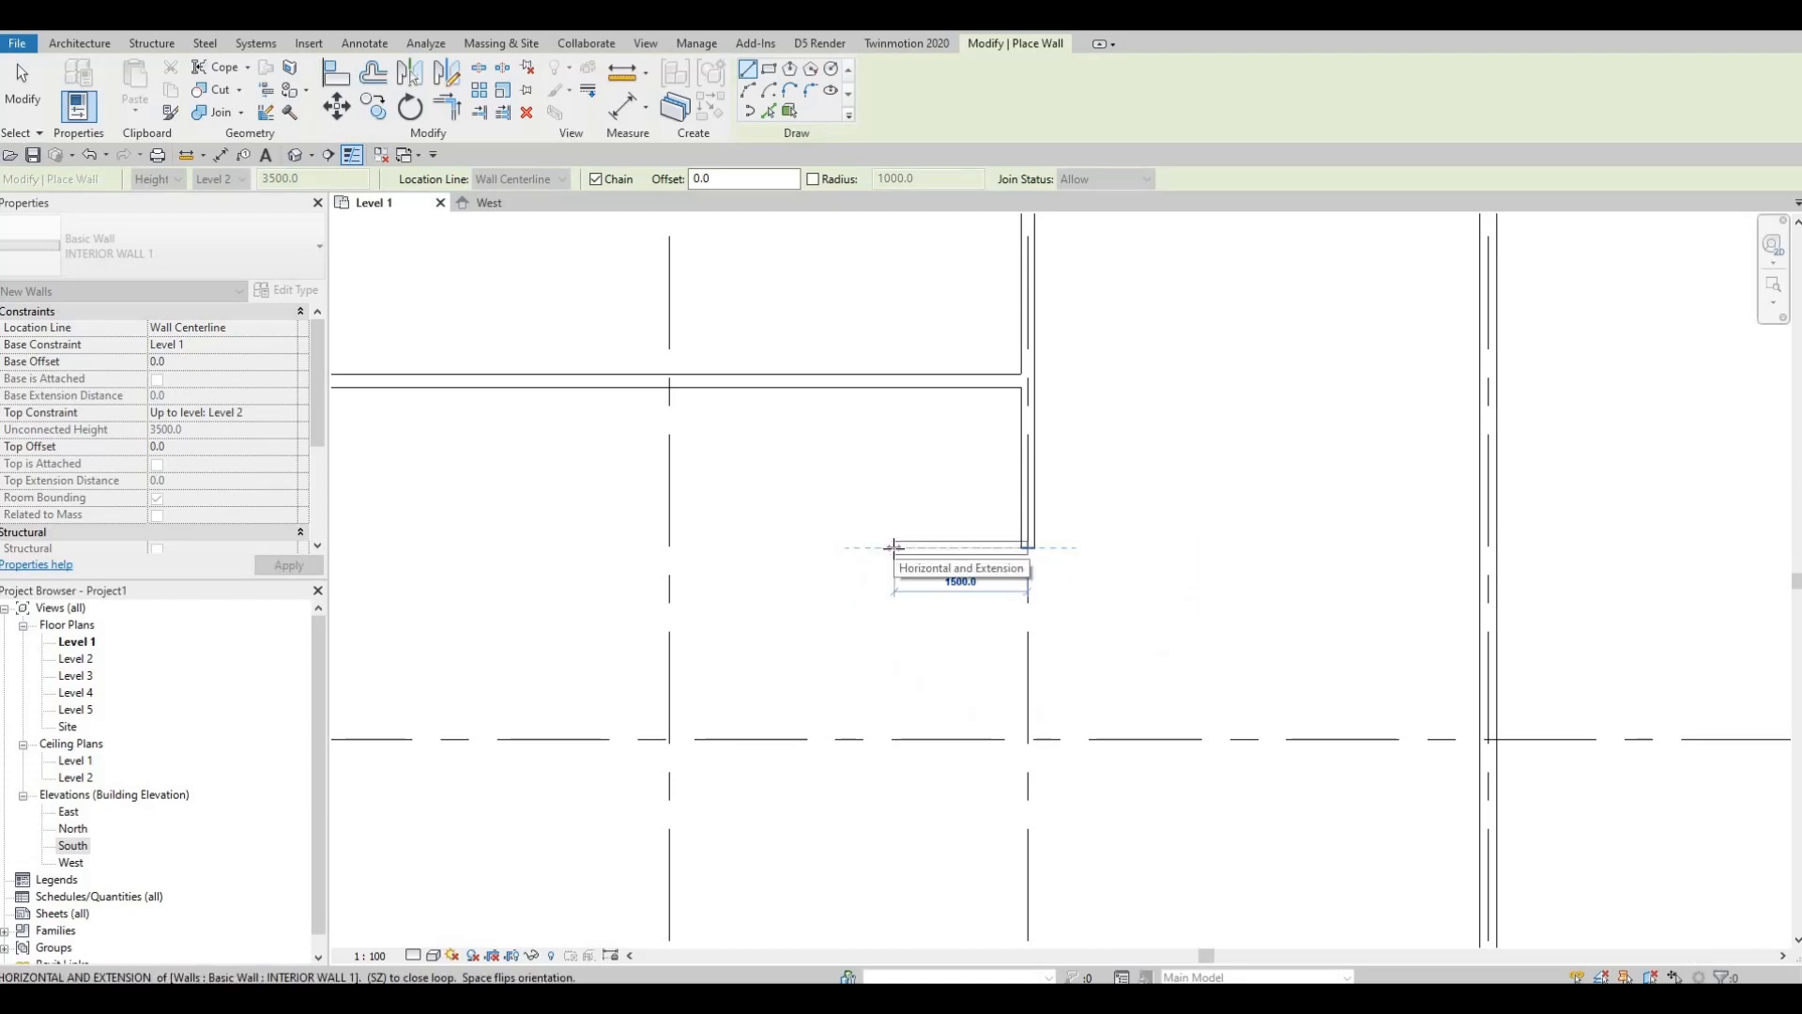
left_click(894, 547)
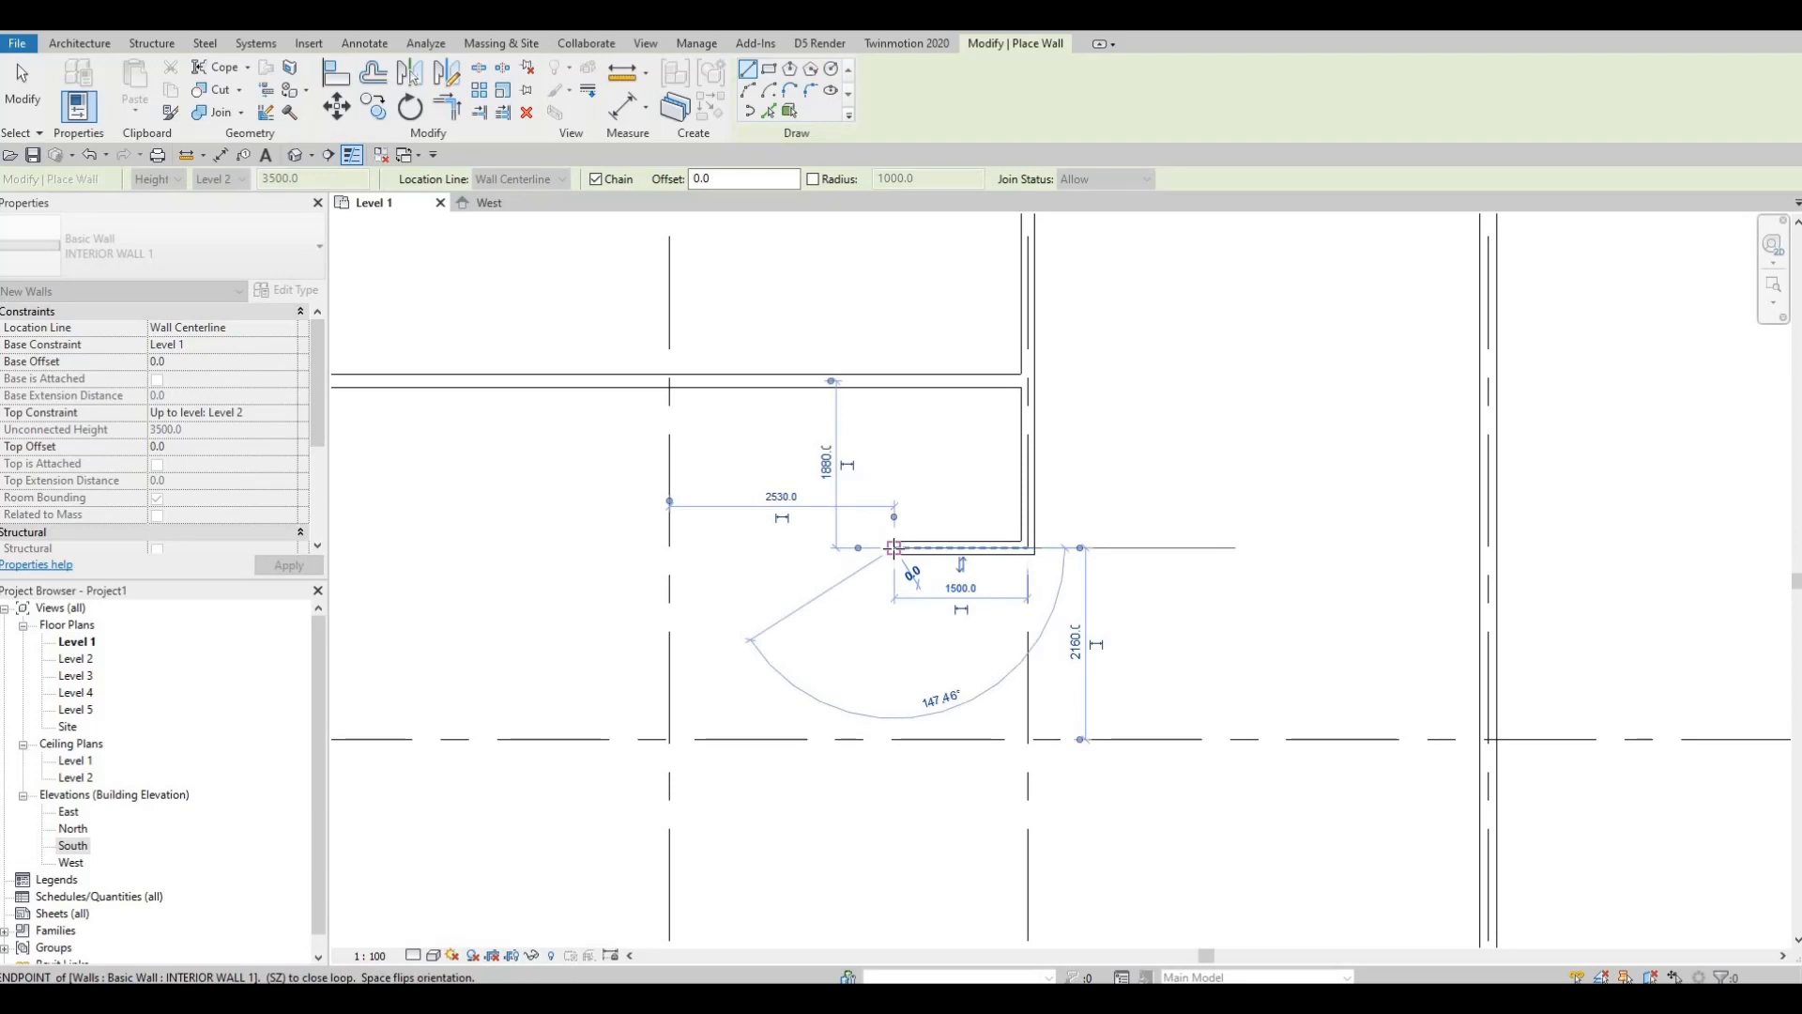
left_click(895, 388)
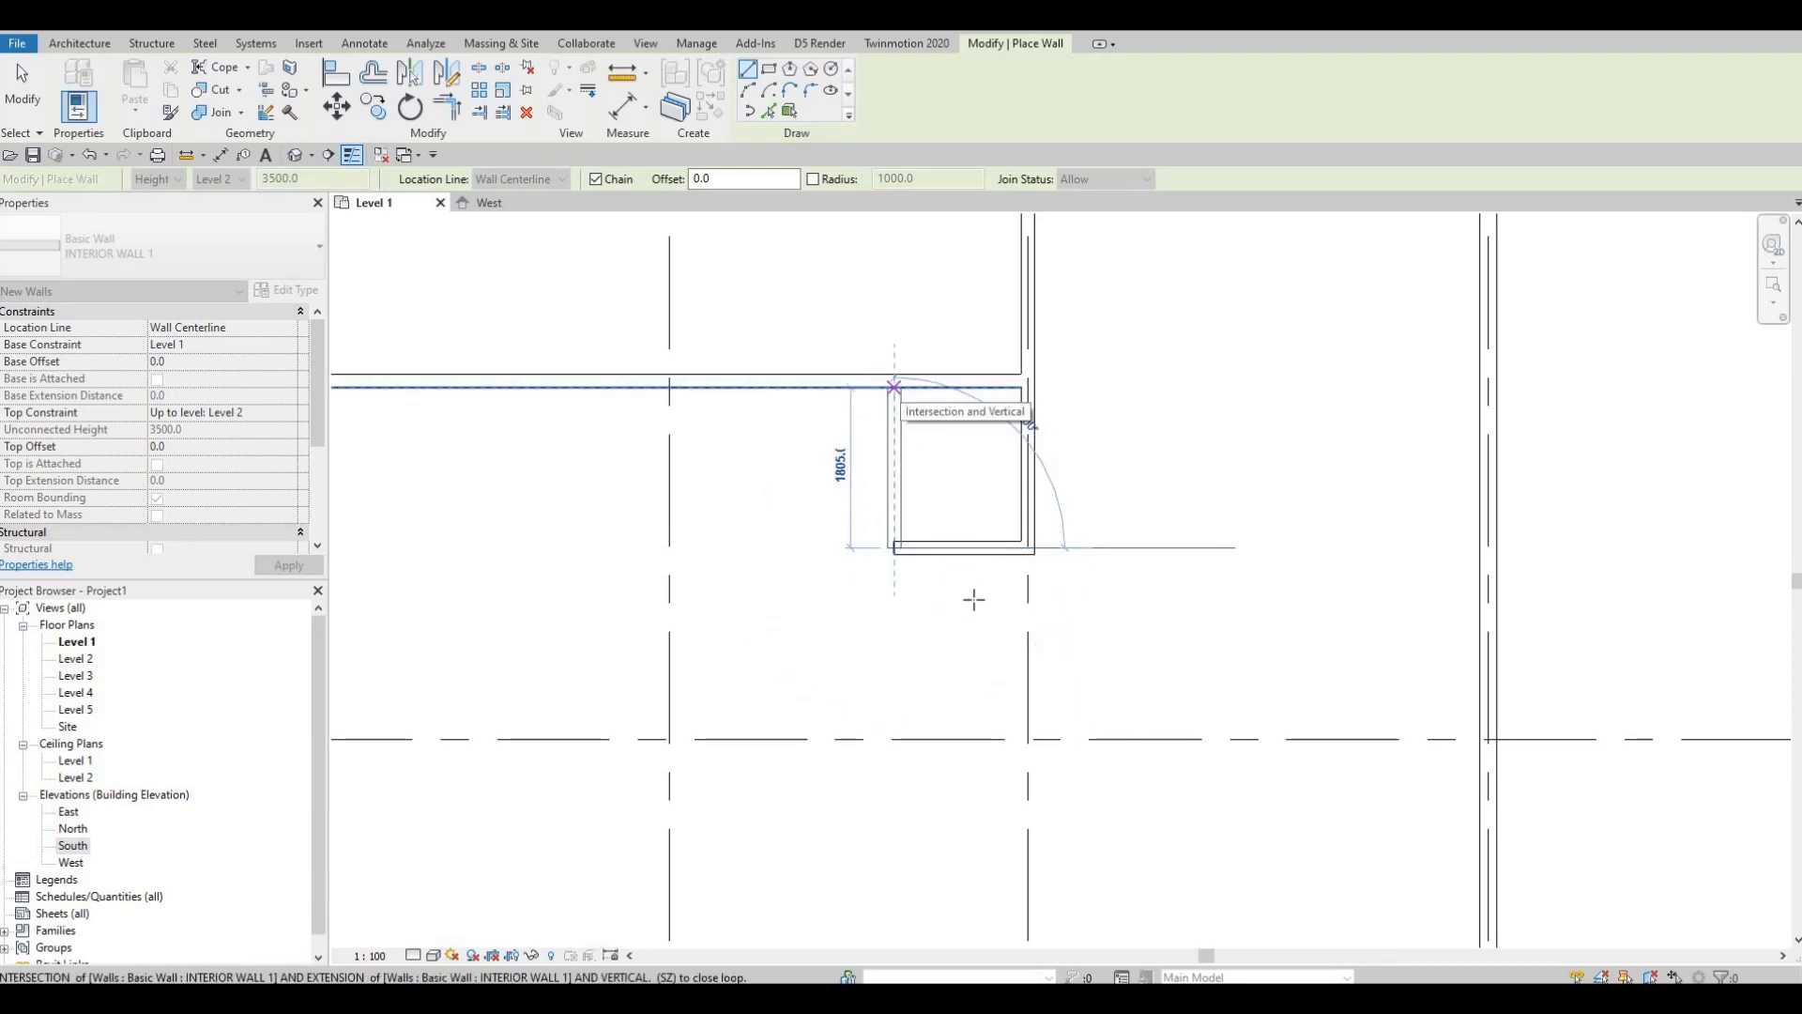
key("Escape")
scroll(1134, 531, "down", 2)
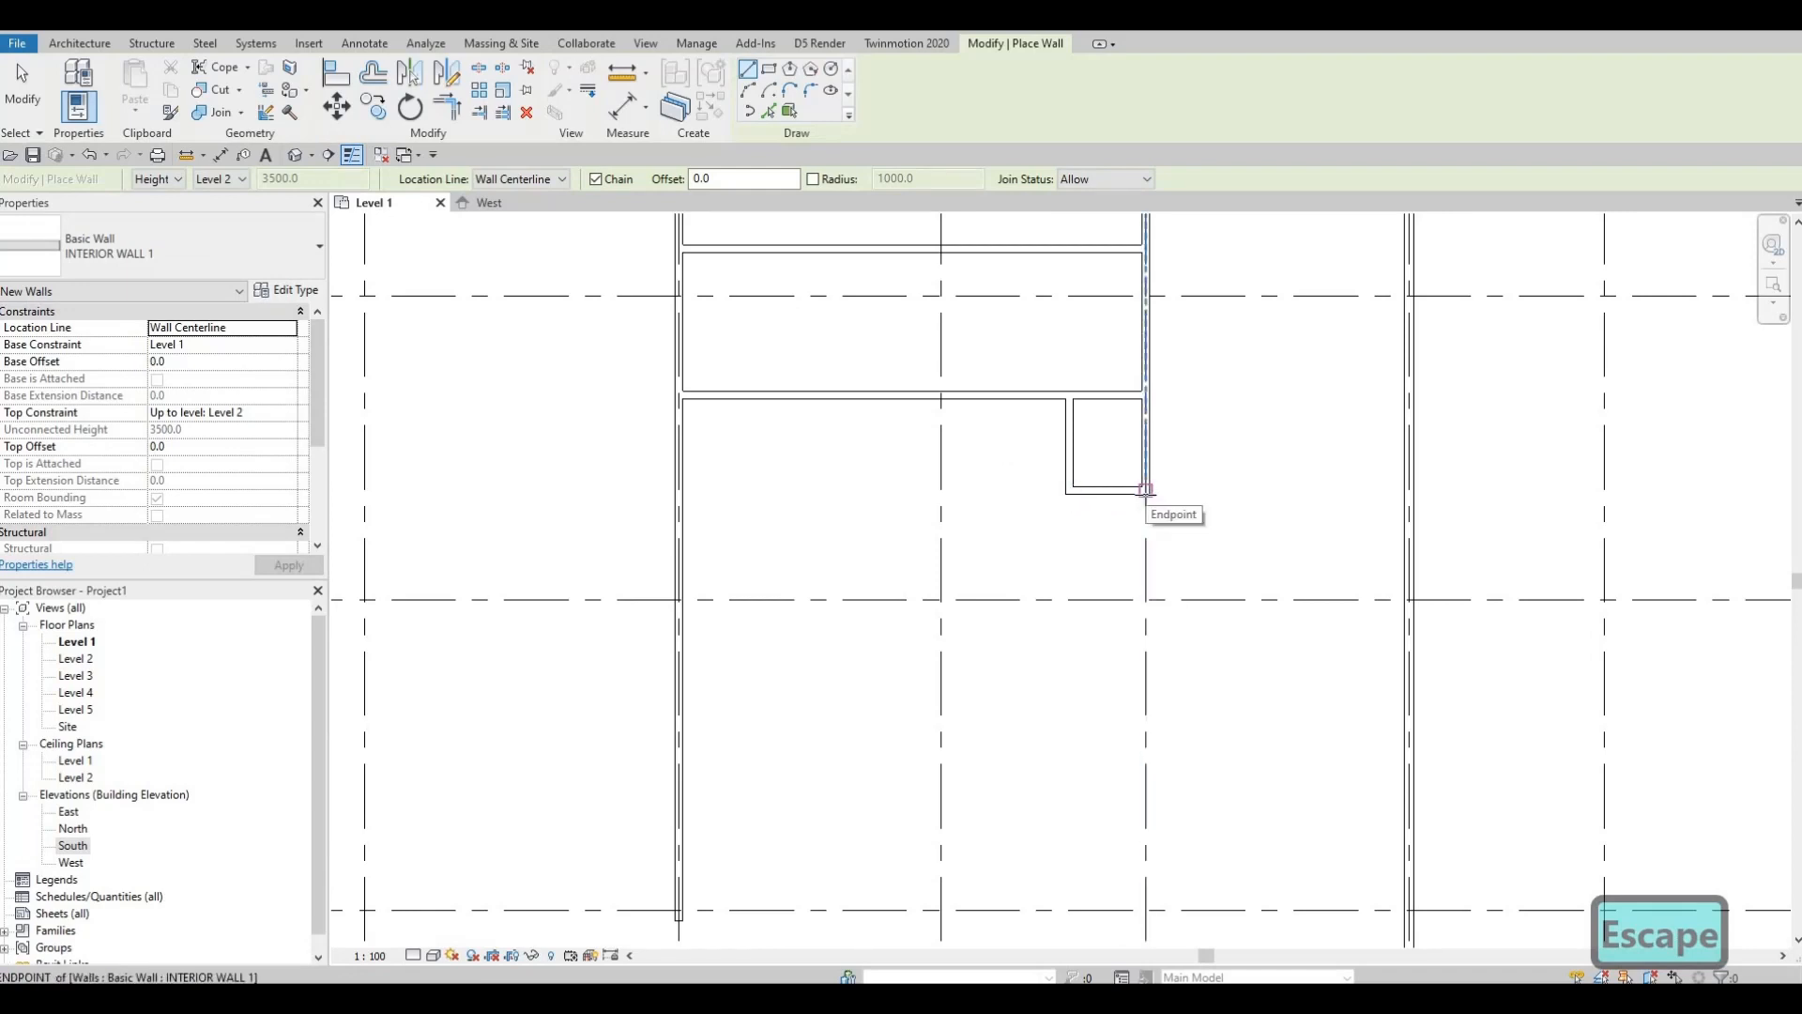
Step: Run a 2040 mm wall down from the closet corner, then a 9400 mm wall left to the outer wall
left_click(1145, 489)
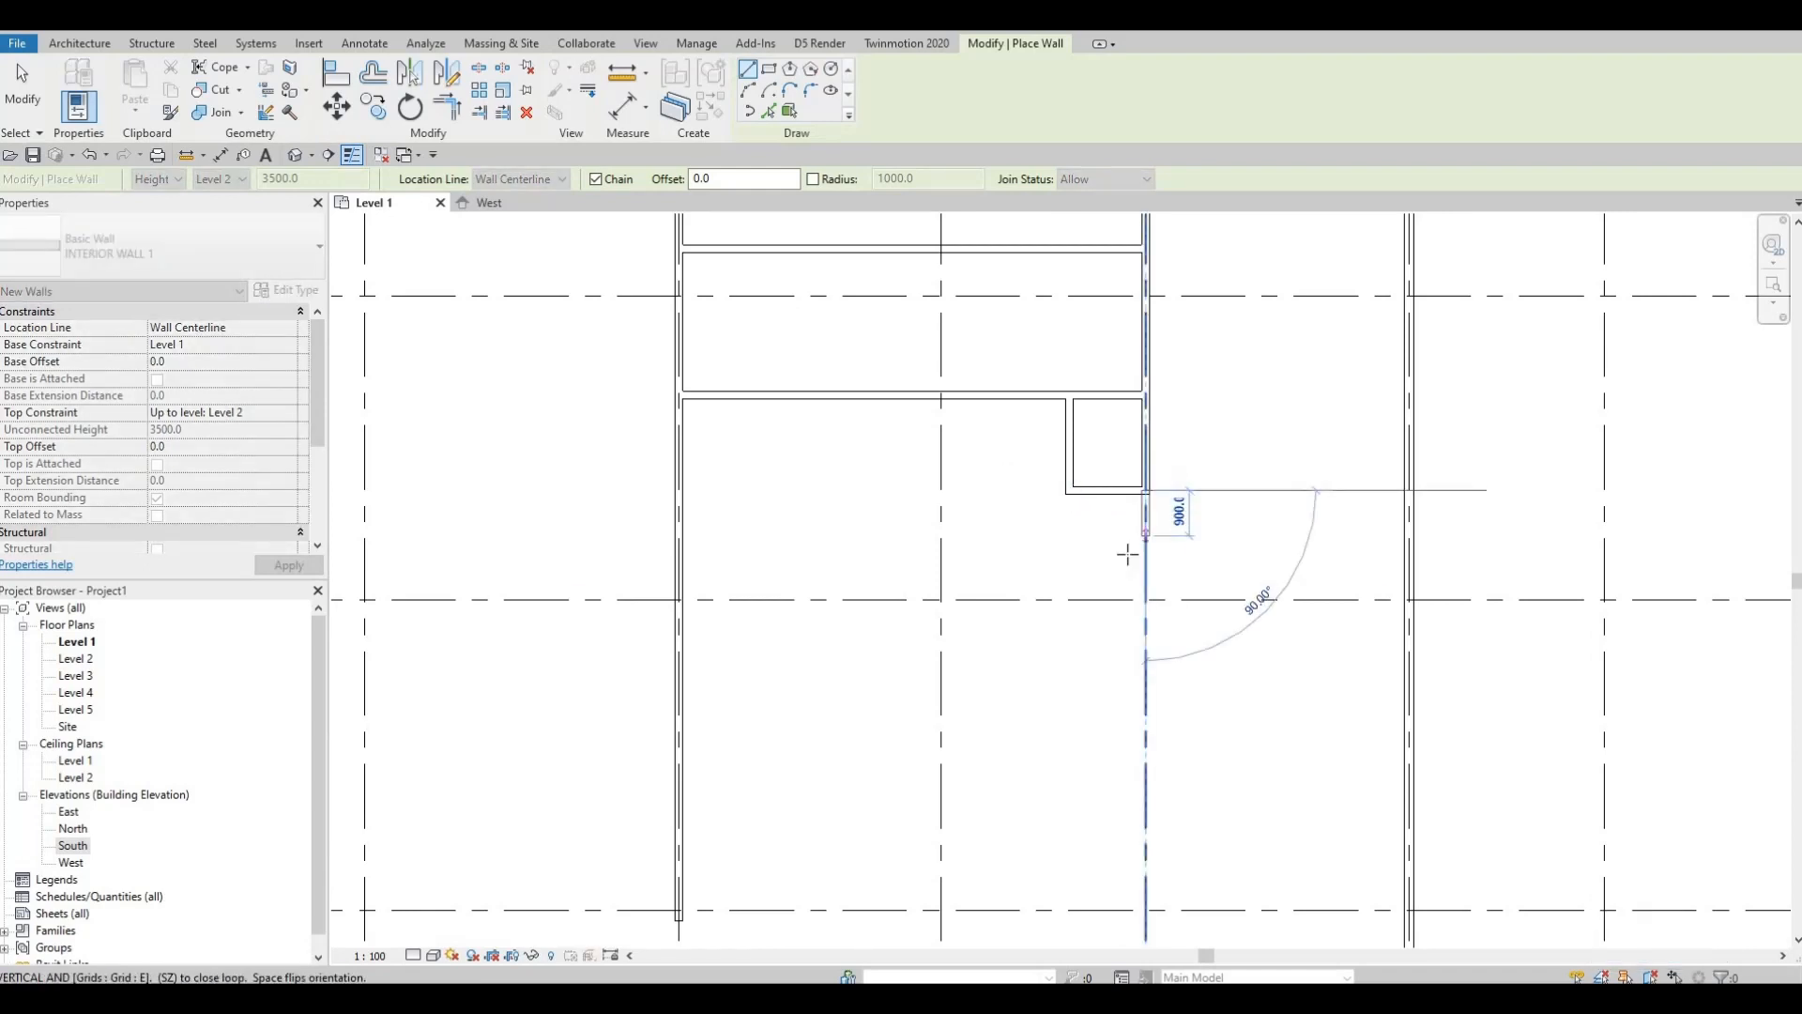
middle_click_drag(1173, 648, 1145, 569)
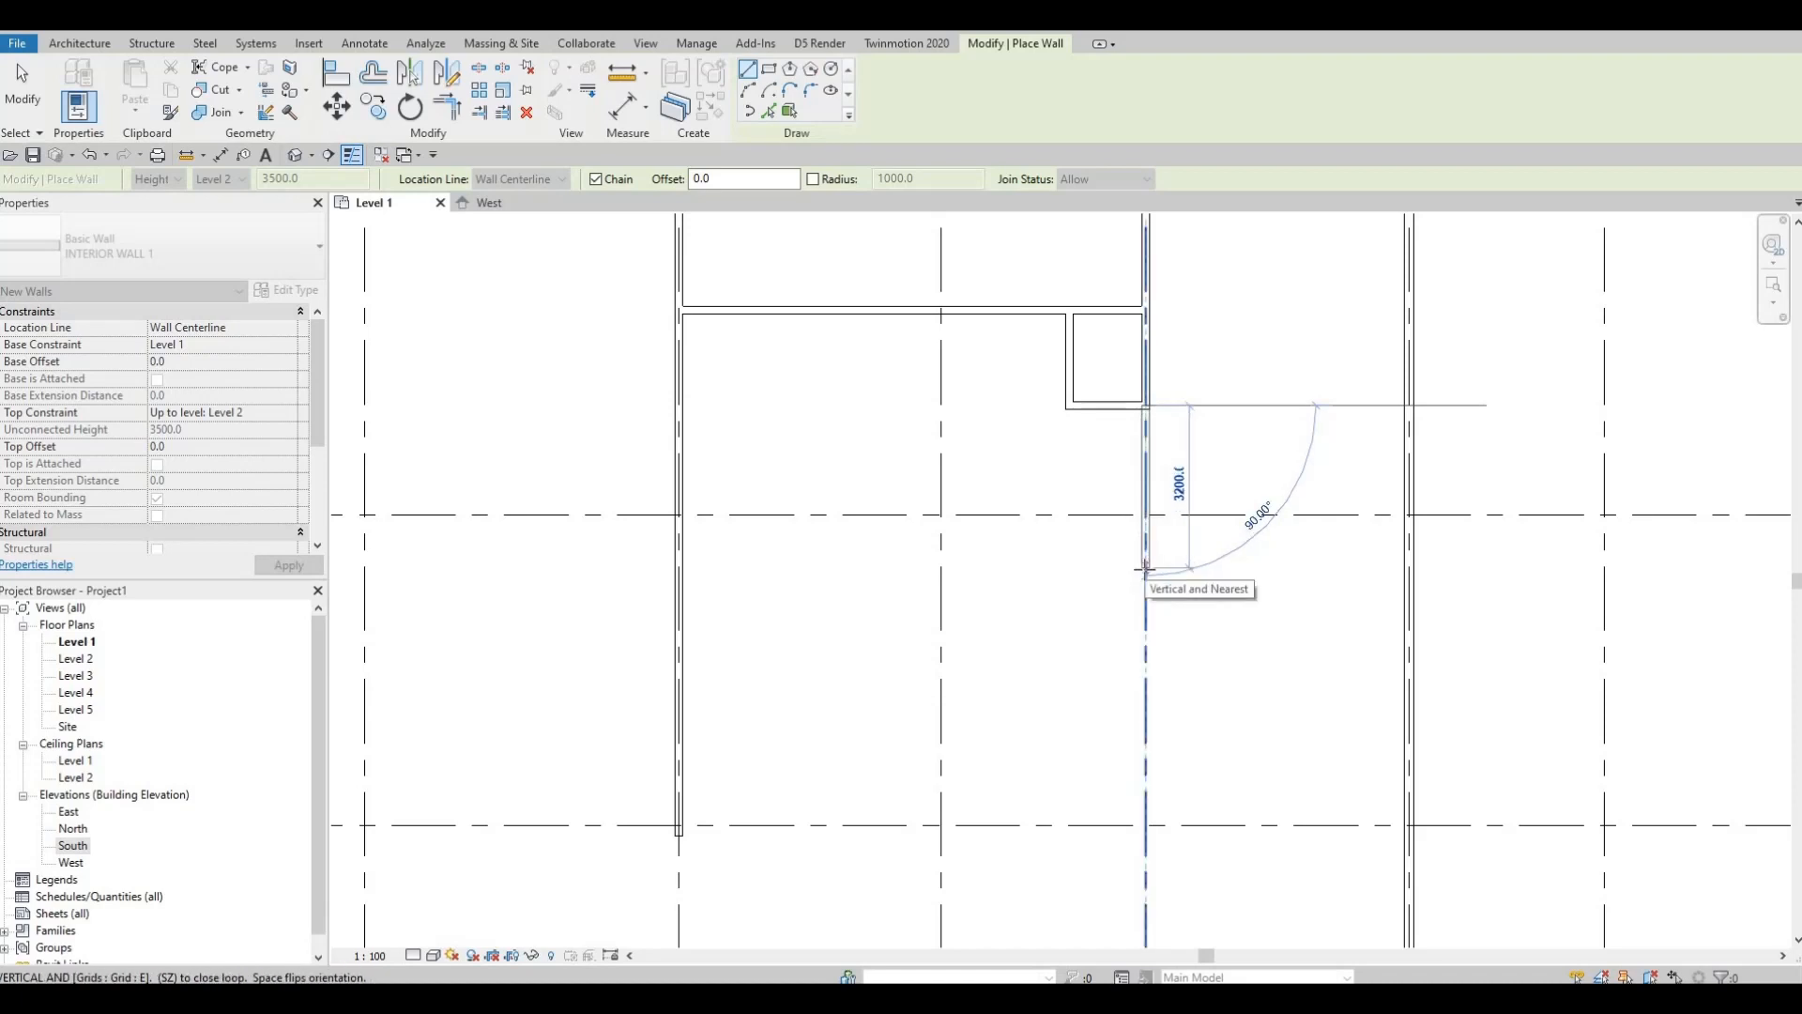
type("2040")
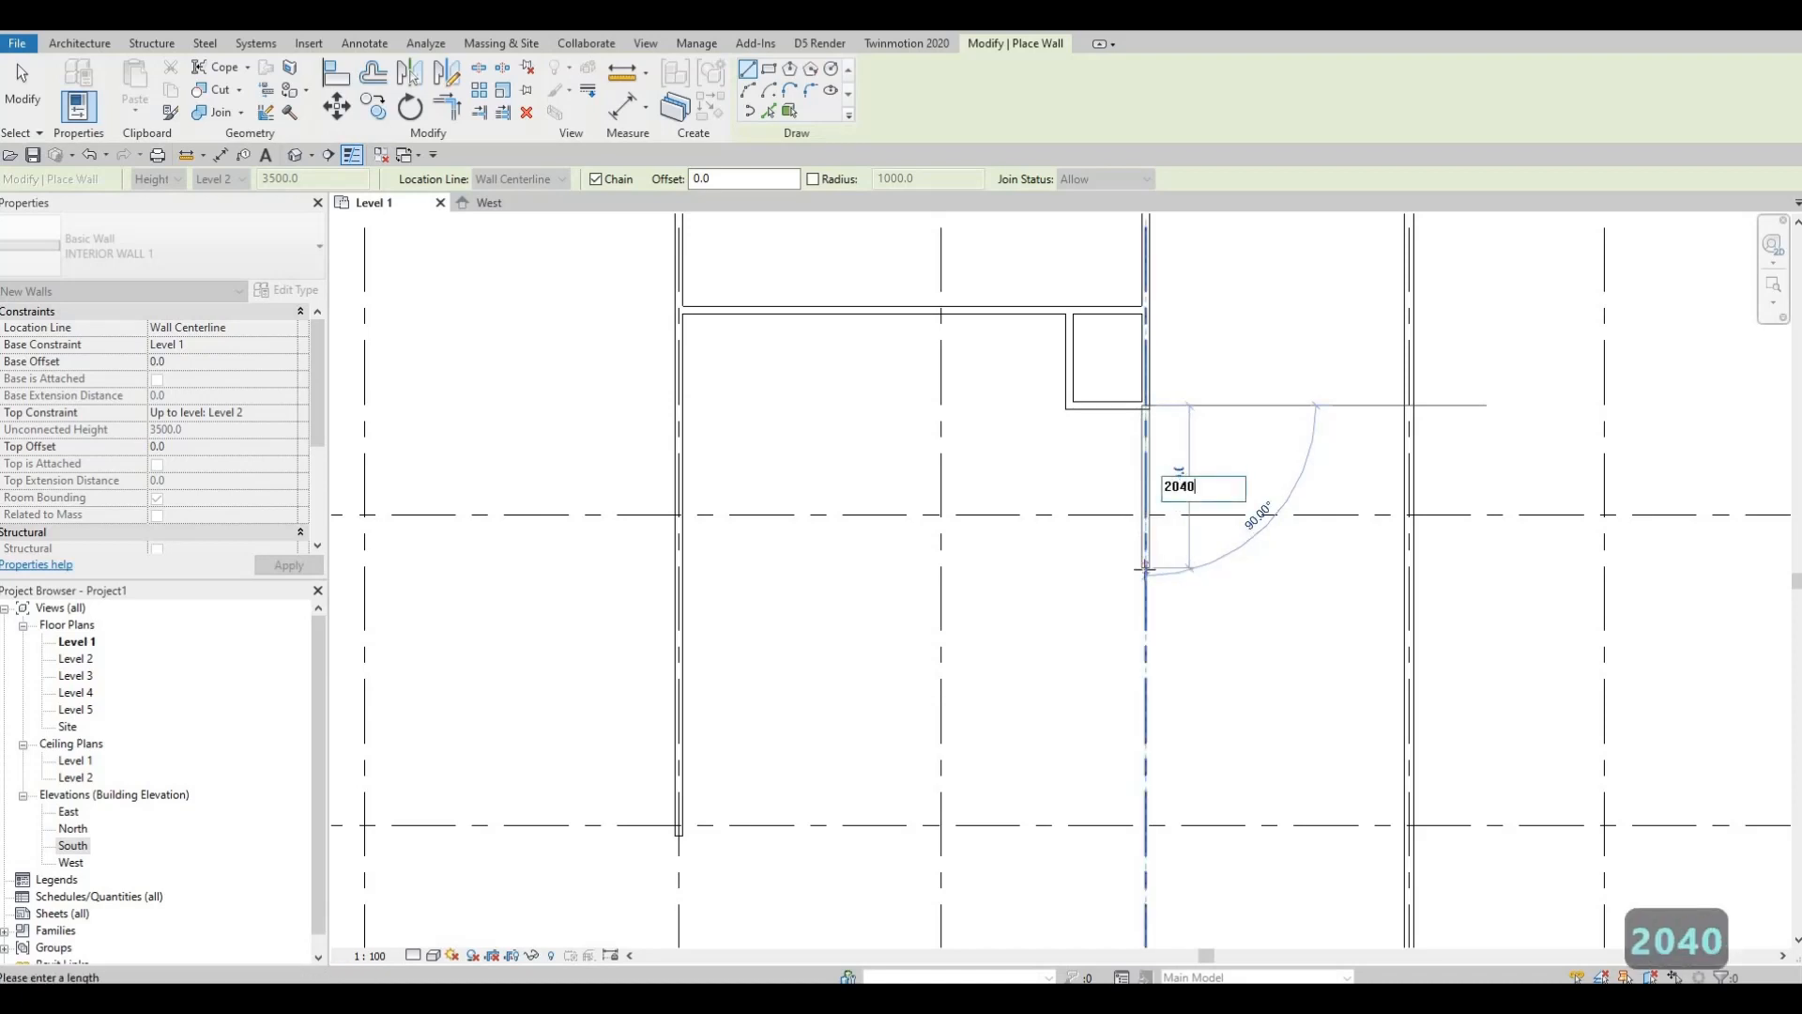
key("Return")
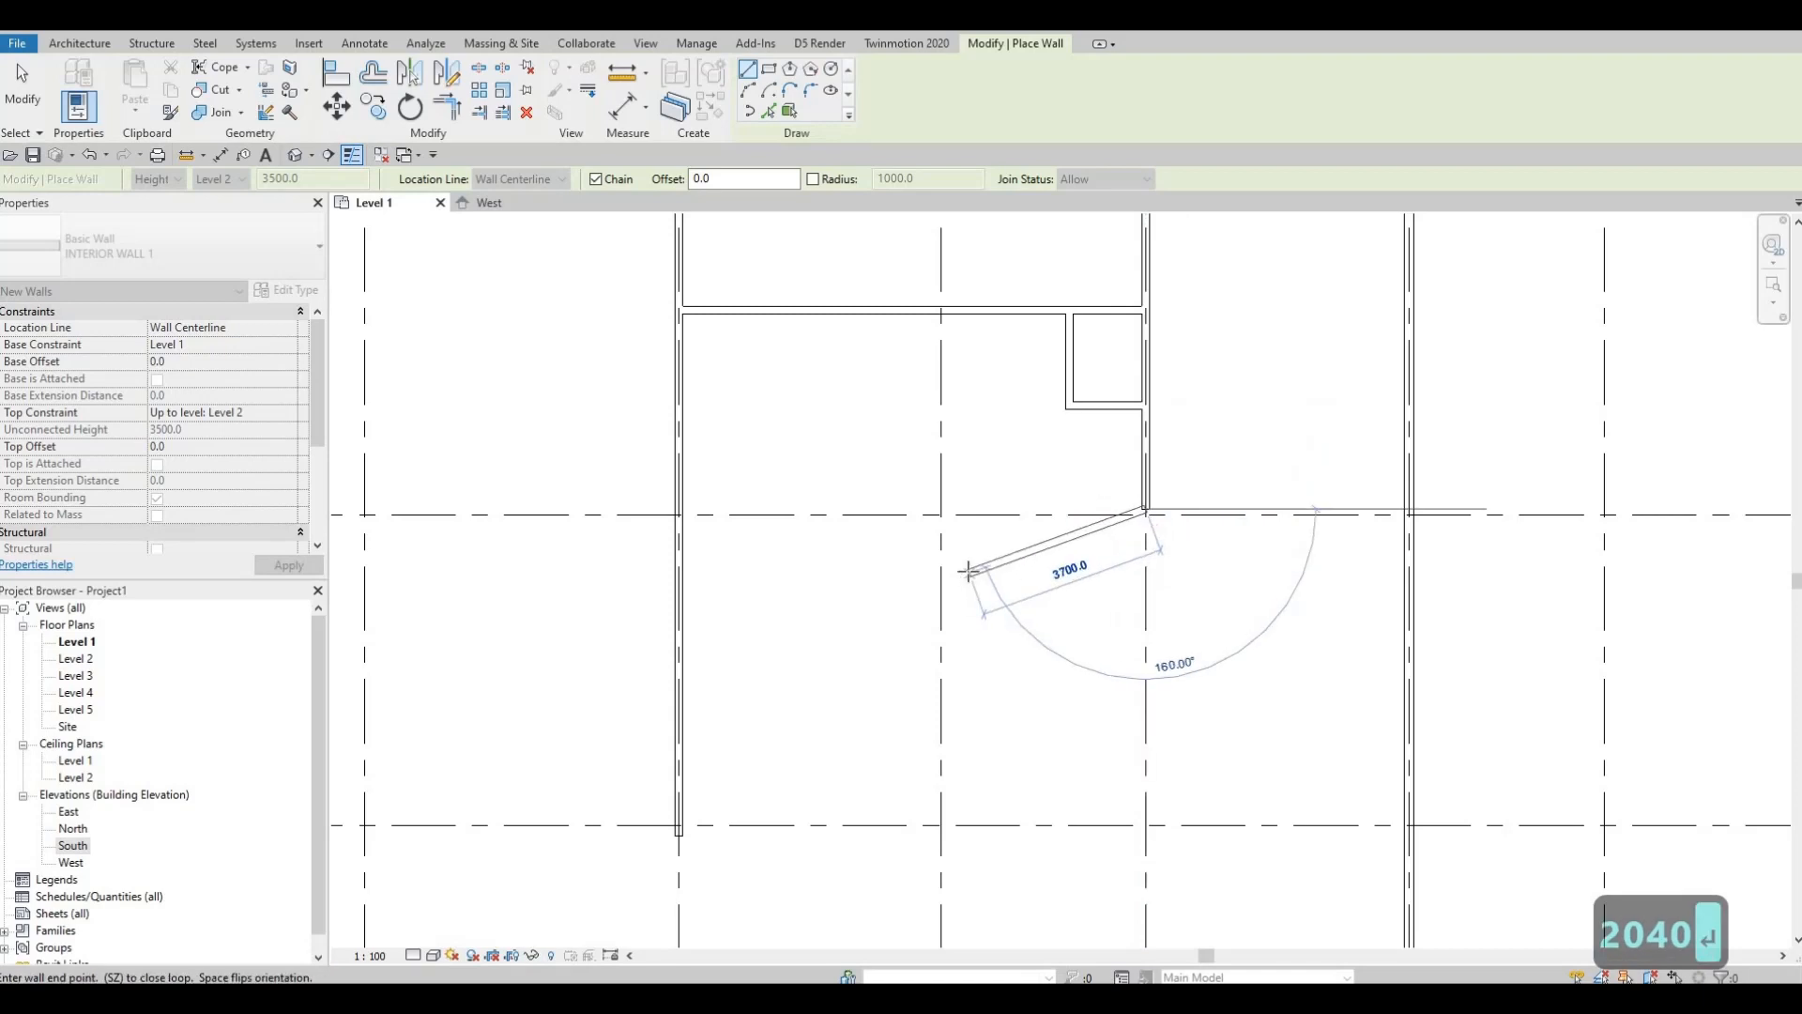
scroll(966, 570, "down", 1)
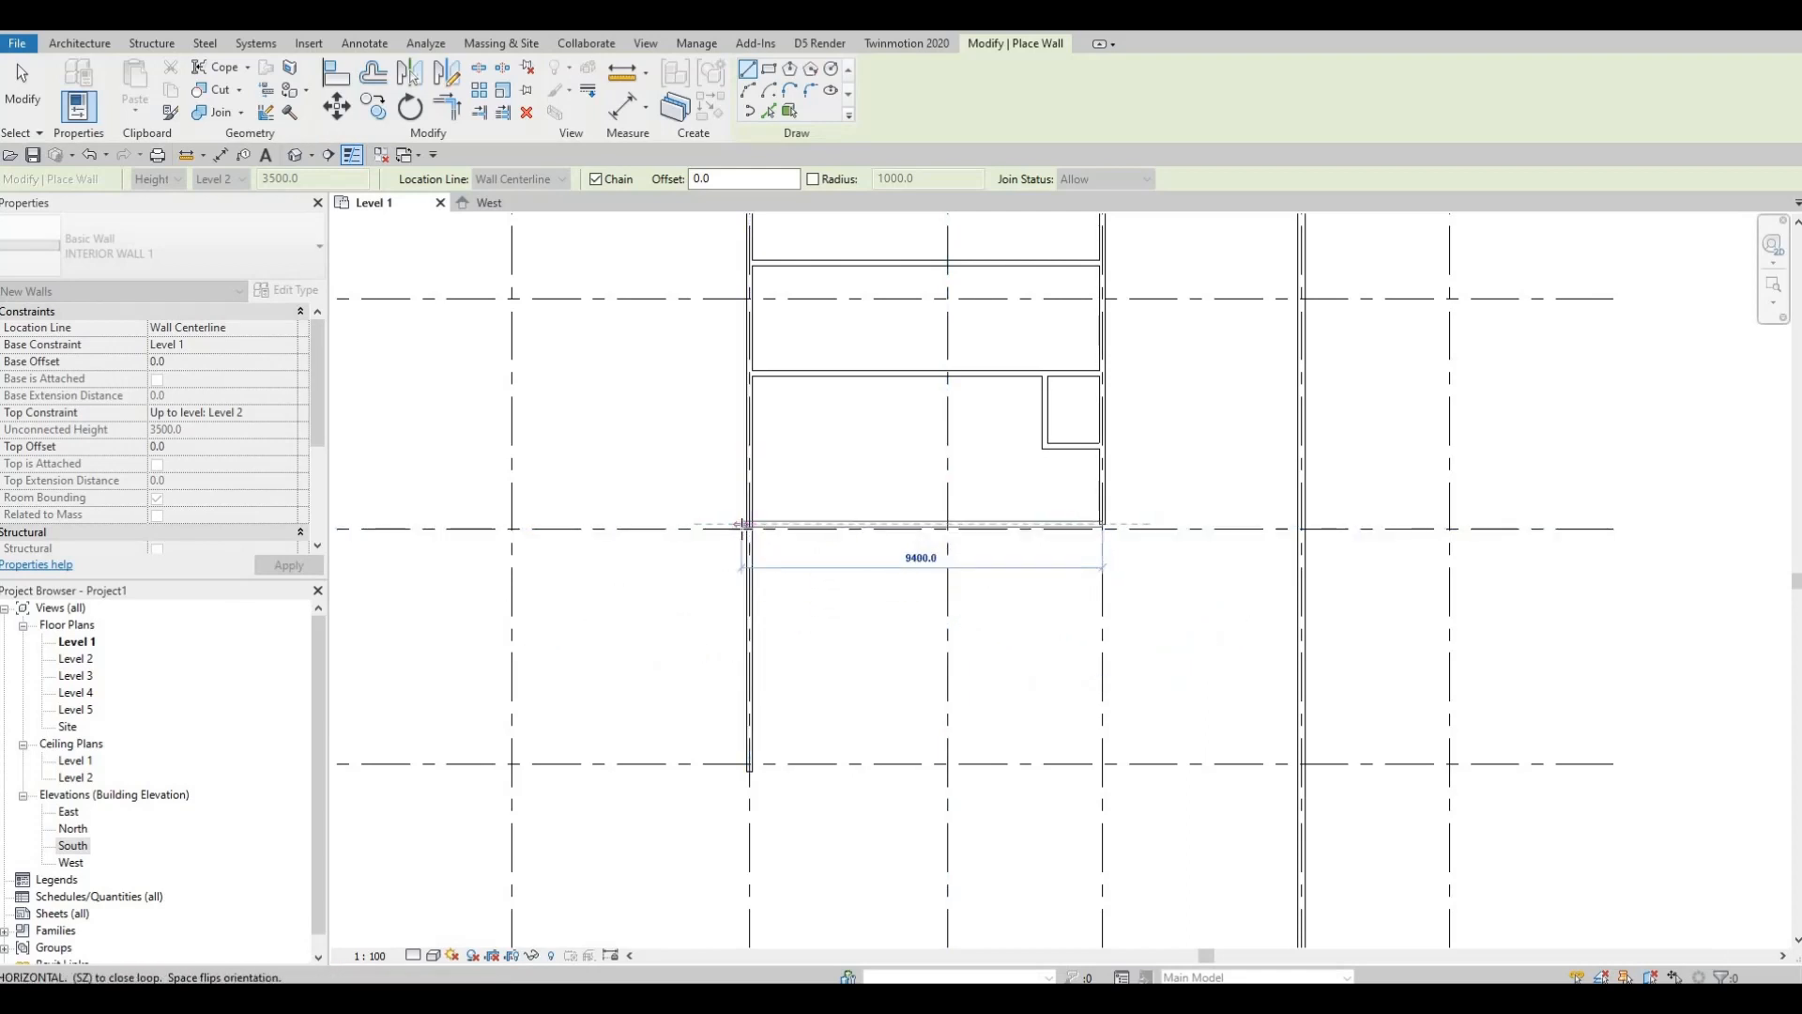
left_click(779, 535)
key("Escape")
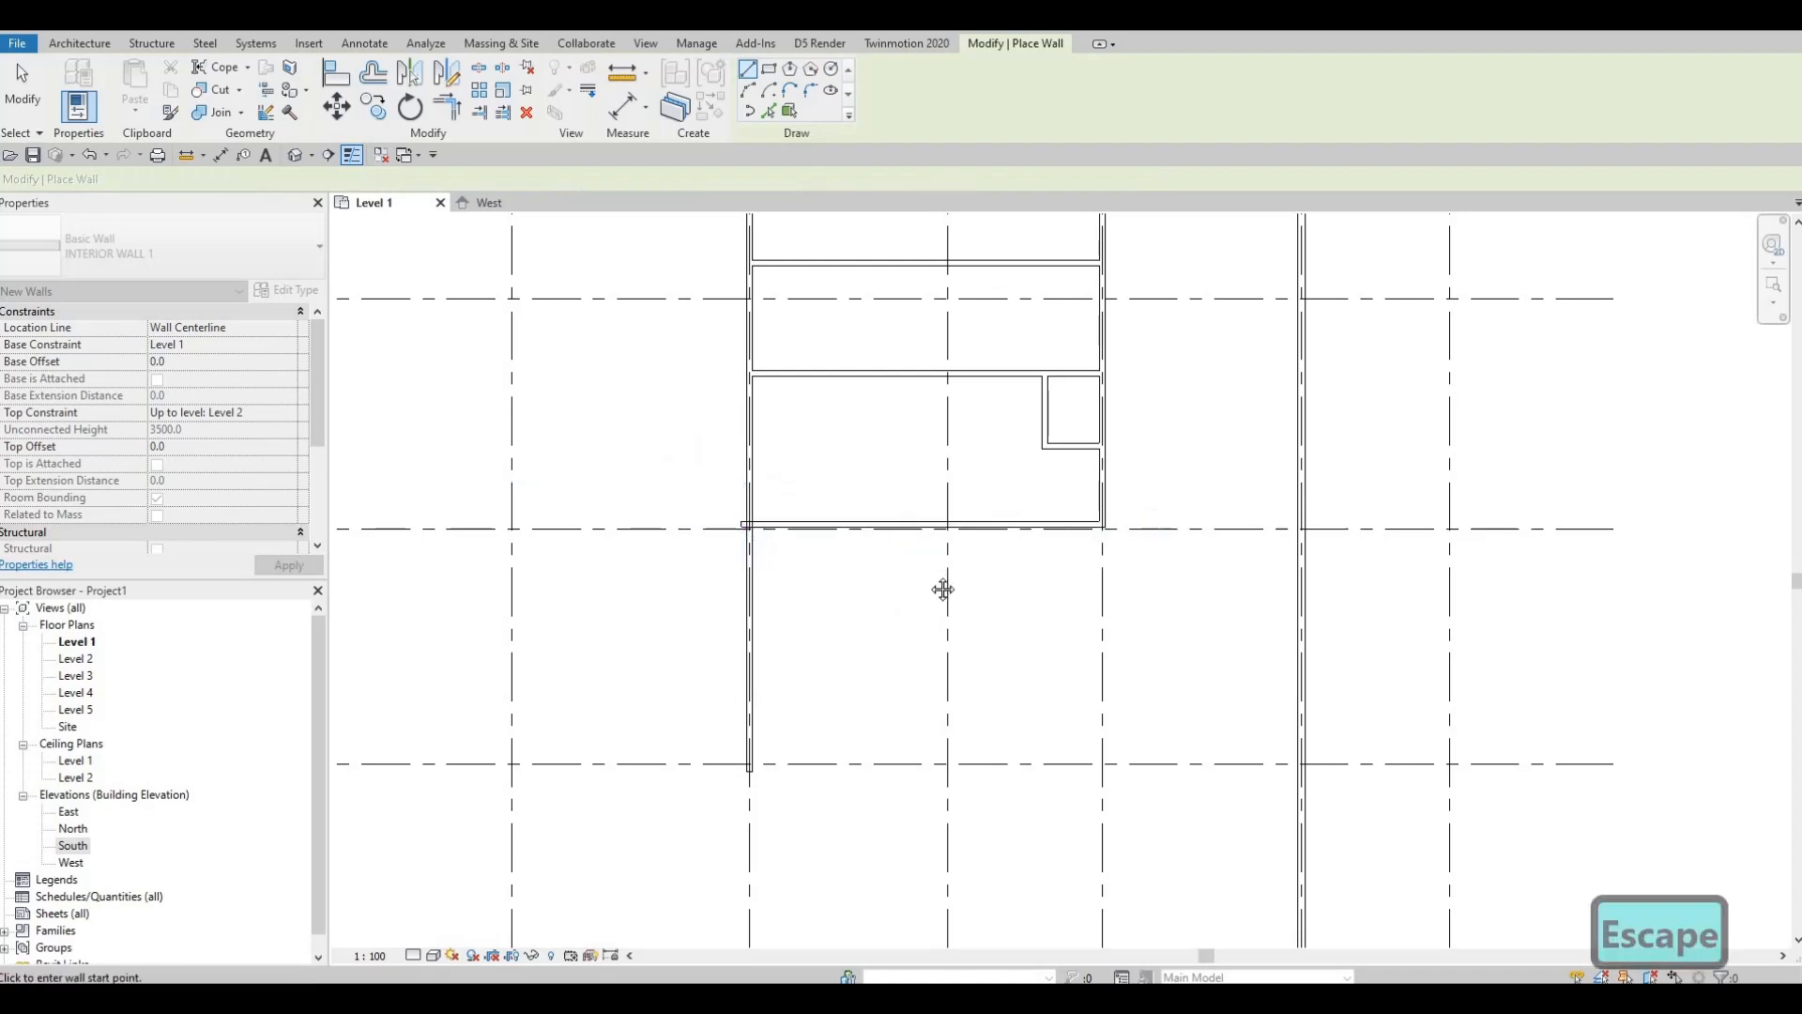
Step: Leave wall drawing and select the new bottom partition wall
middle_click_drag(933, 576, 947, 537)
scroll(901, 610, "down", 1)
middle_click_drag(950, 645, 954, 556)
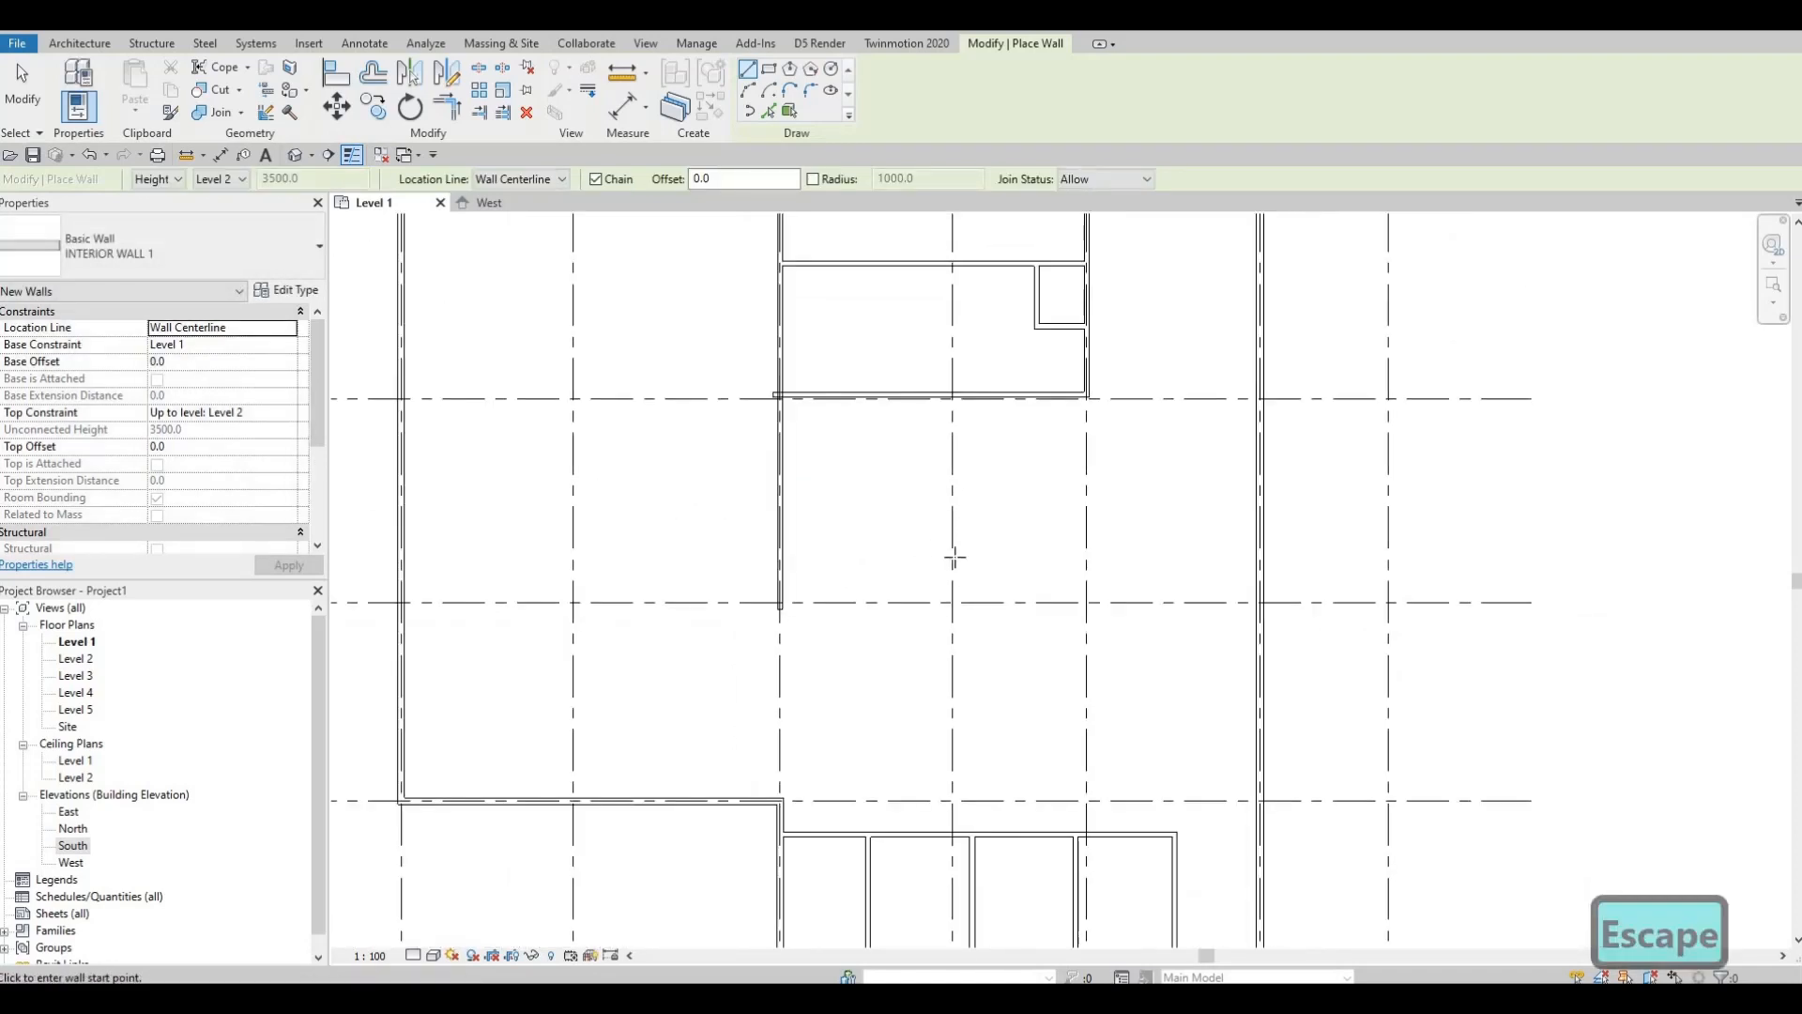
key("Escape")
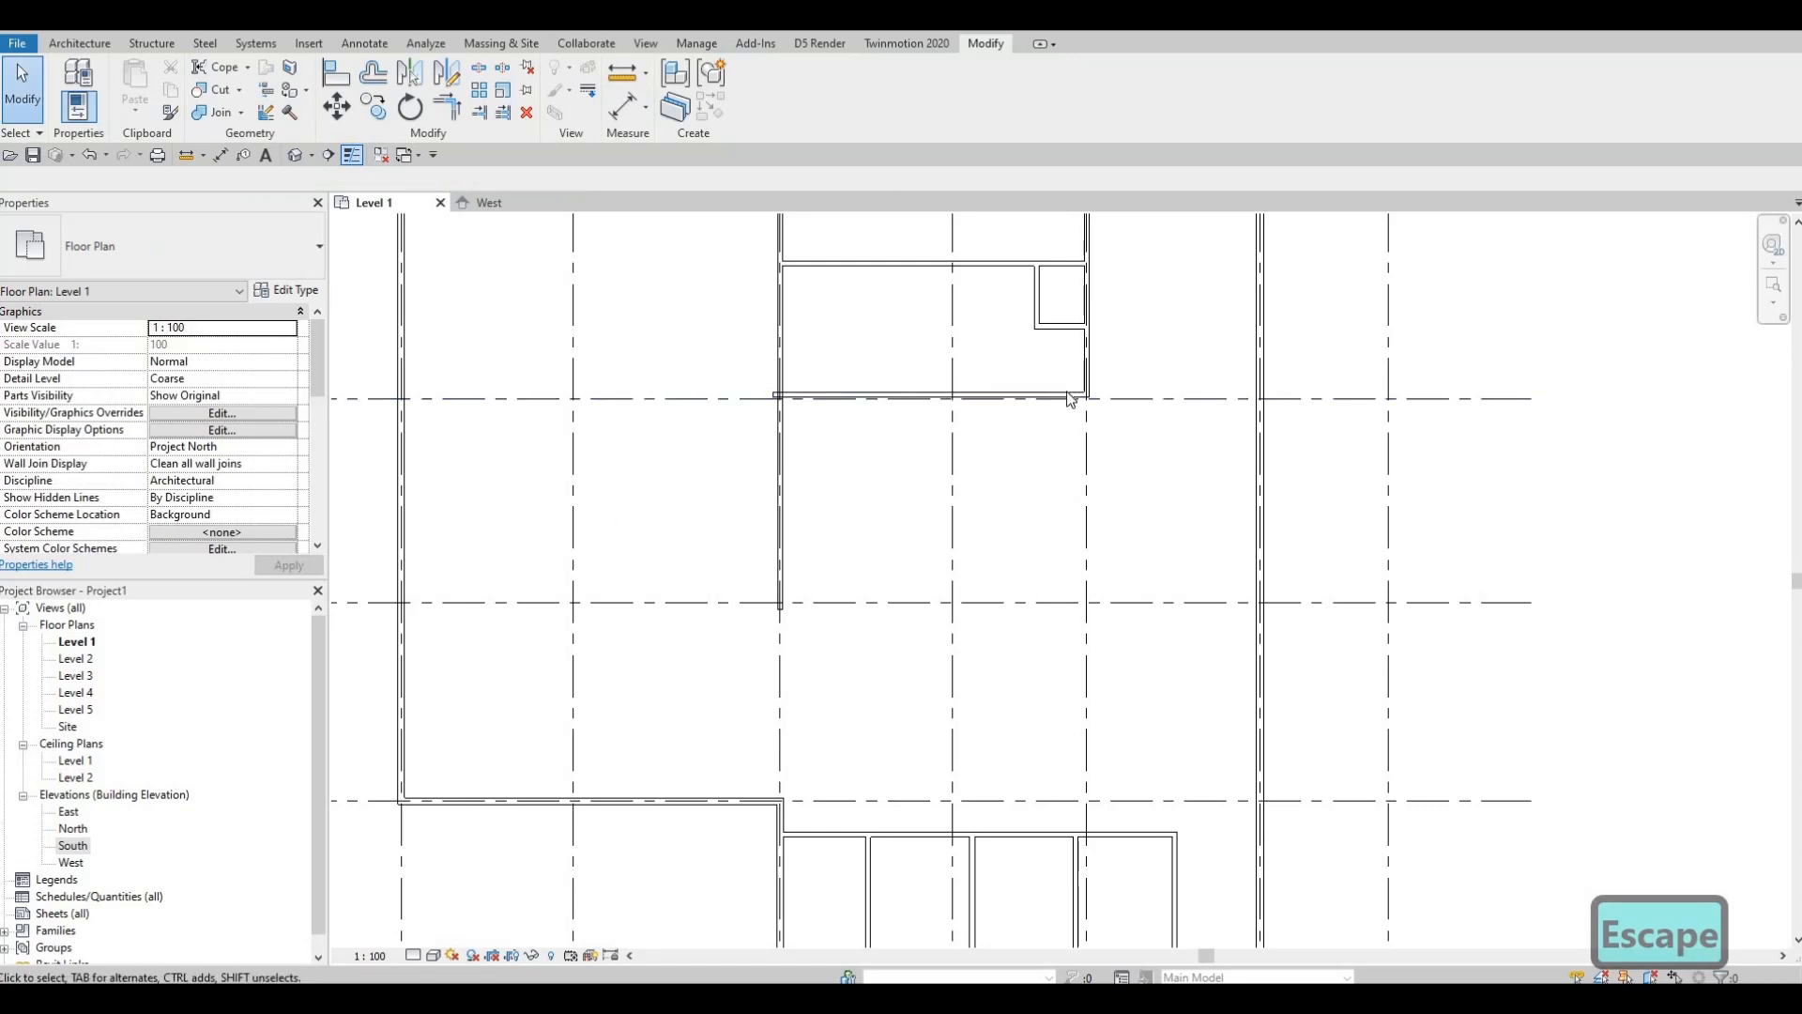
scroll(1052, 467, "up", 3)
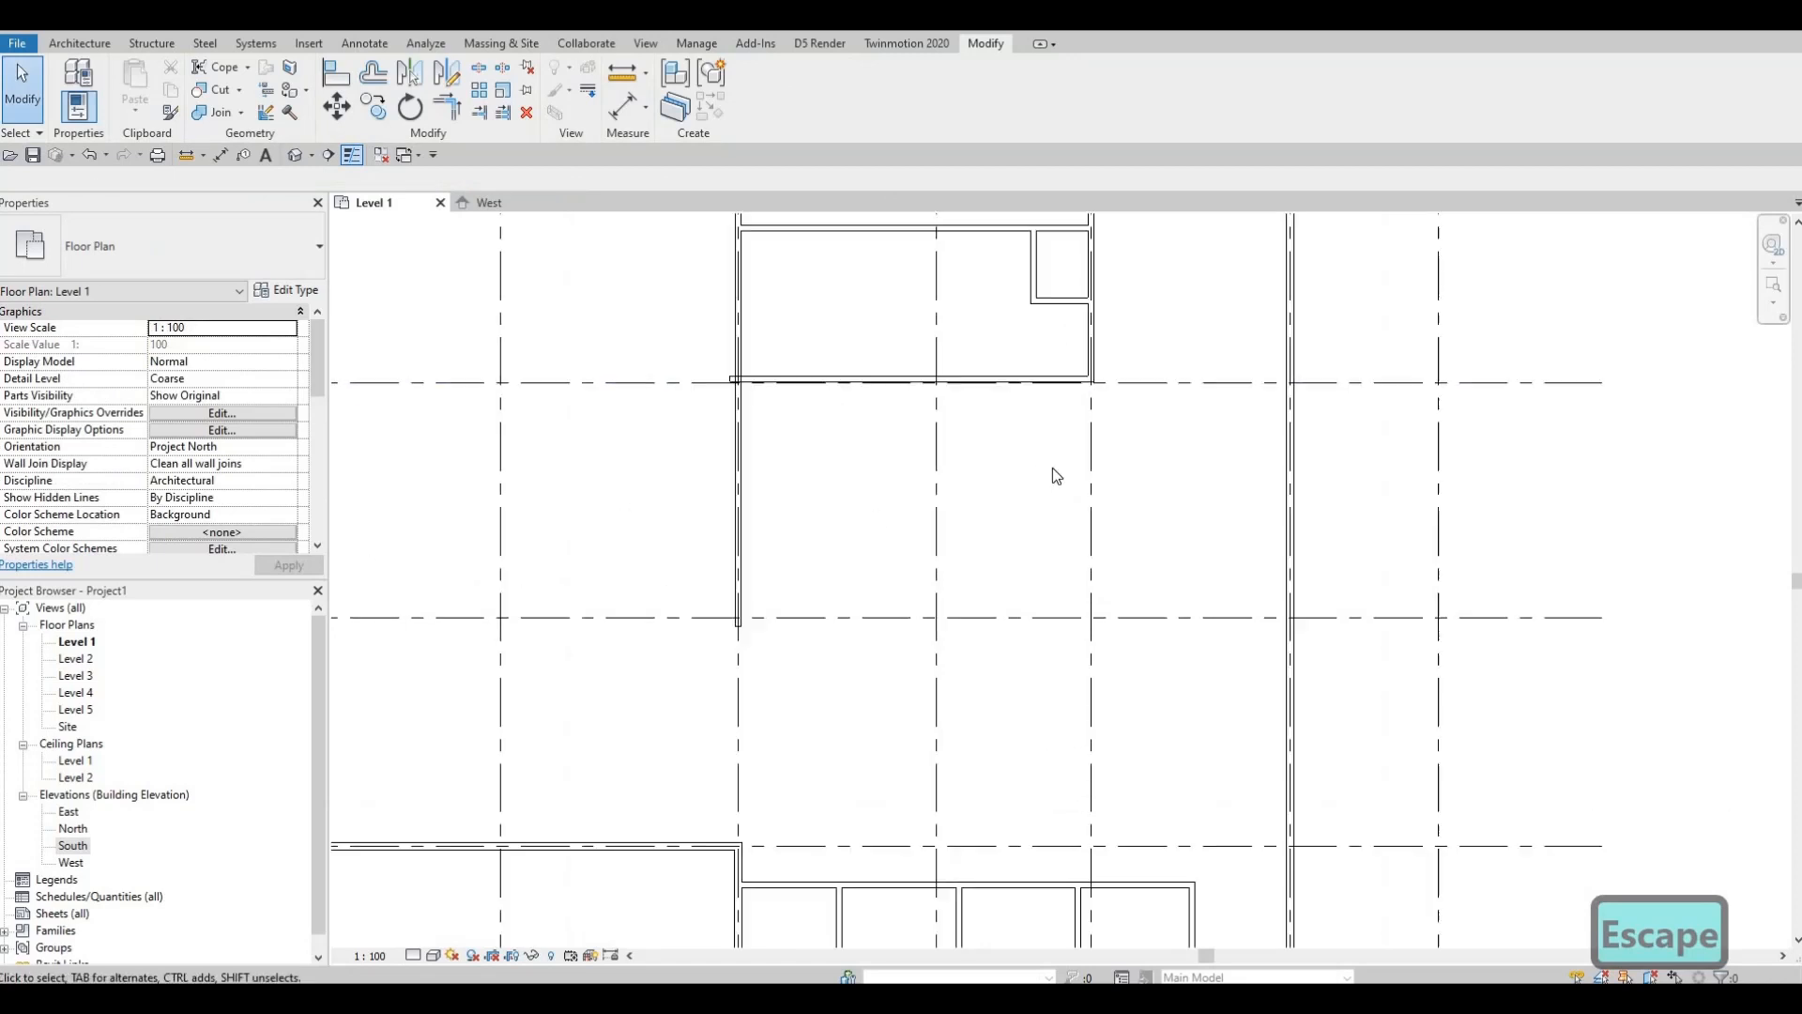
scroll(1096, 371, "up", 2)
left_click(1098, 365)
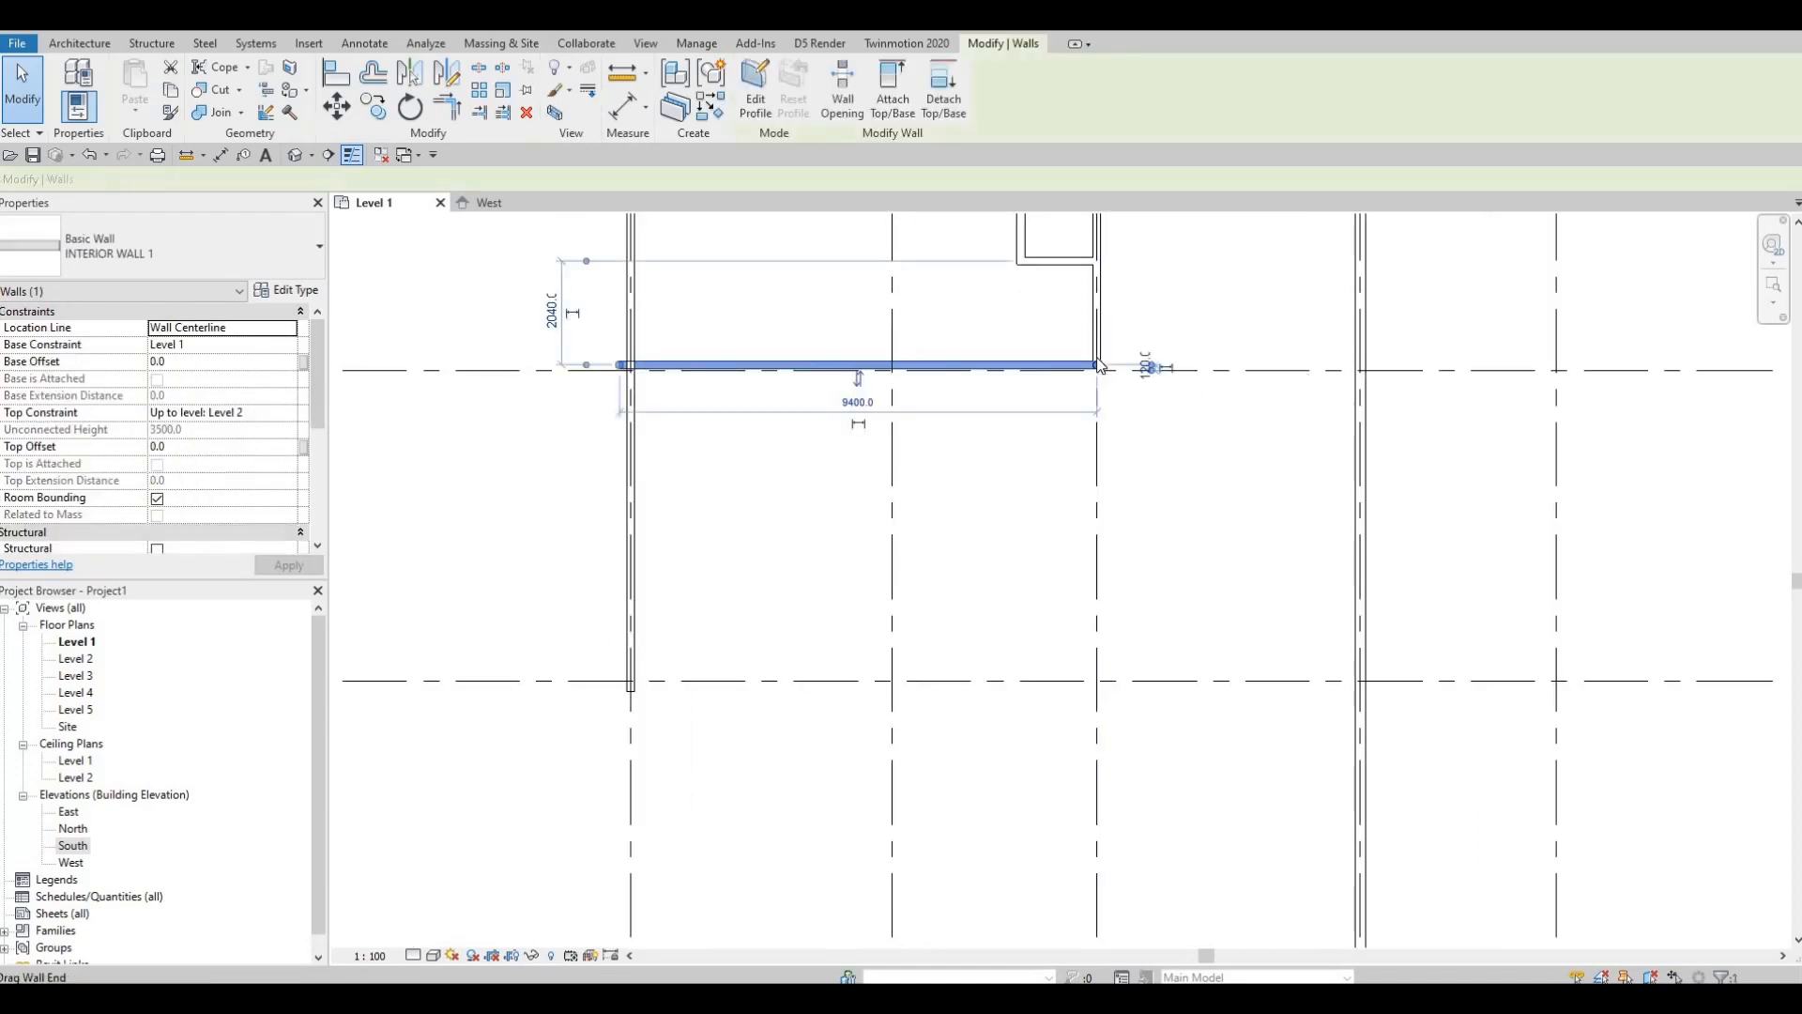
key("w")
key("a")
scroll(1089, 394, "up", 5)
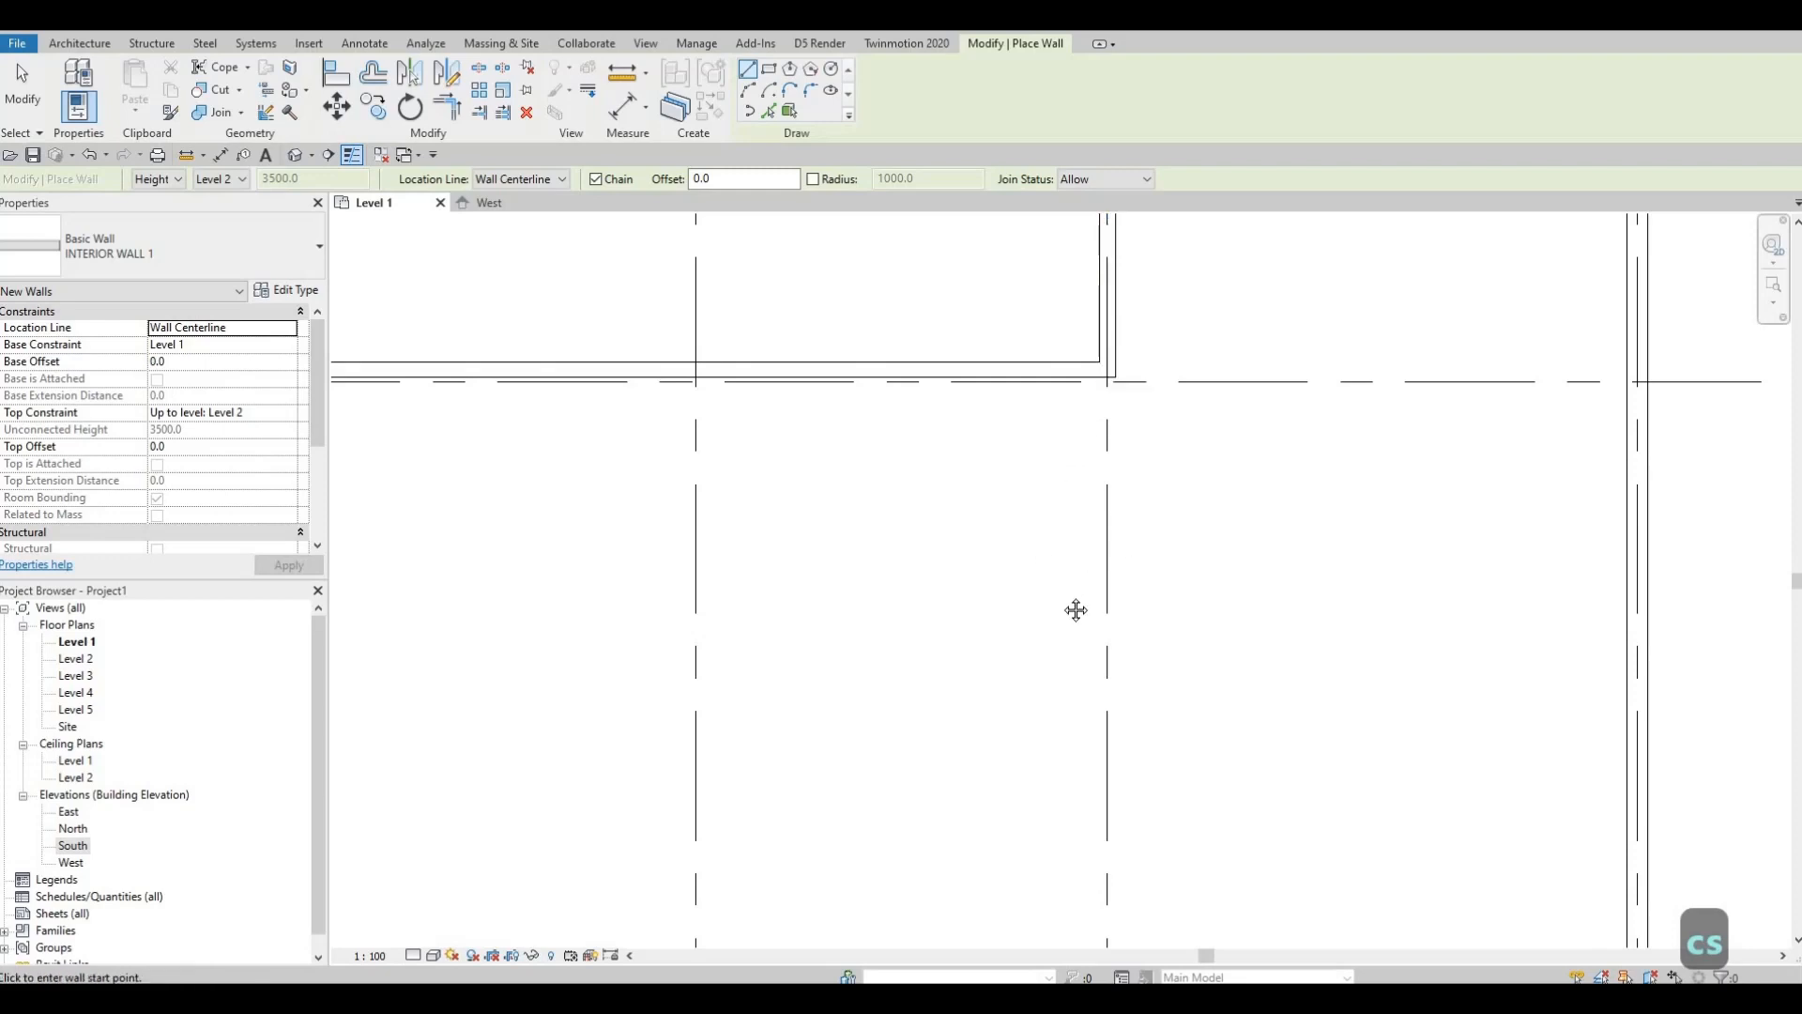
scroll(1074, 608, "down", 5)
key("Escape")
key("Escape")
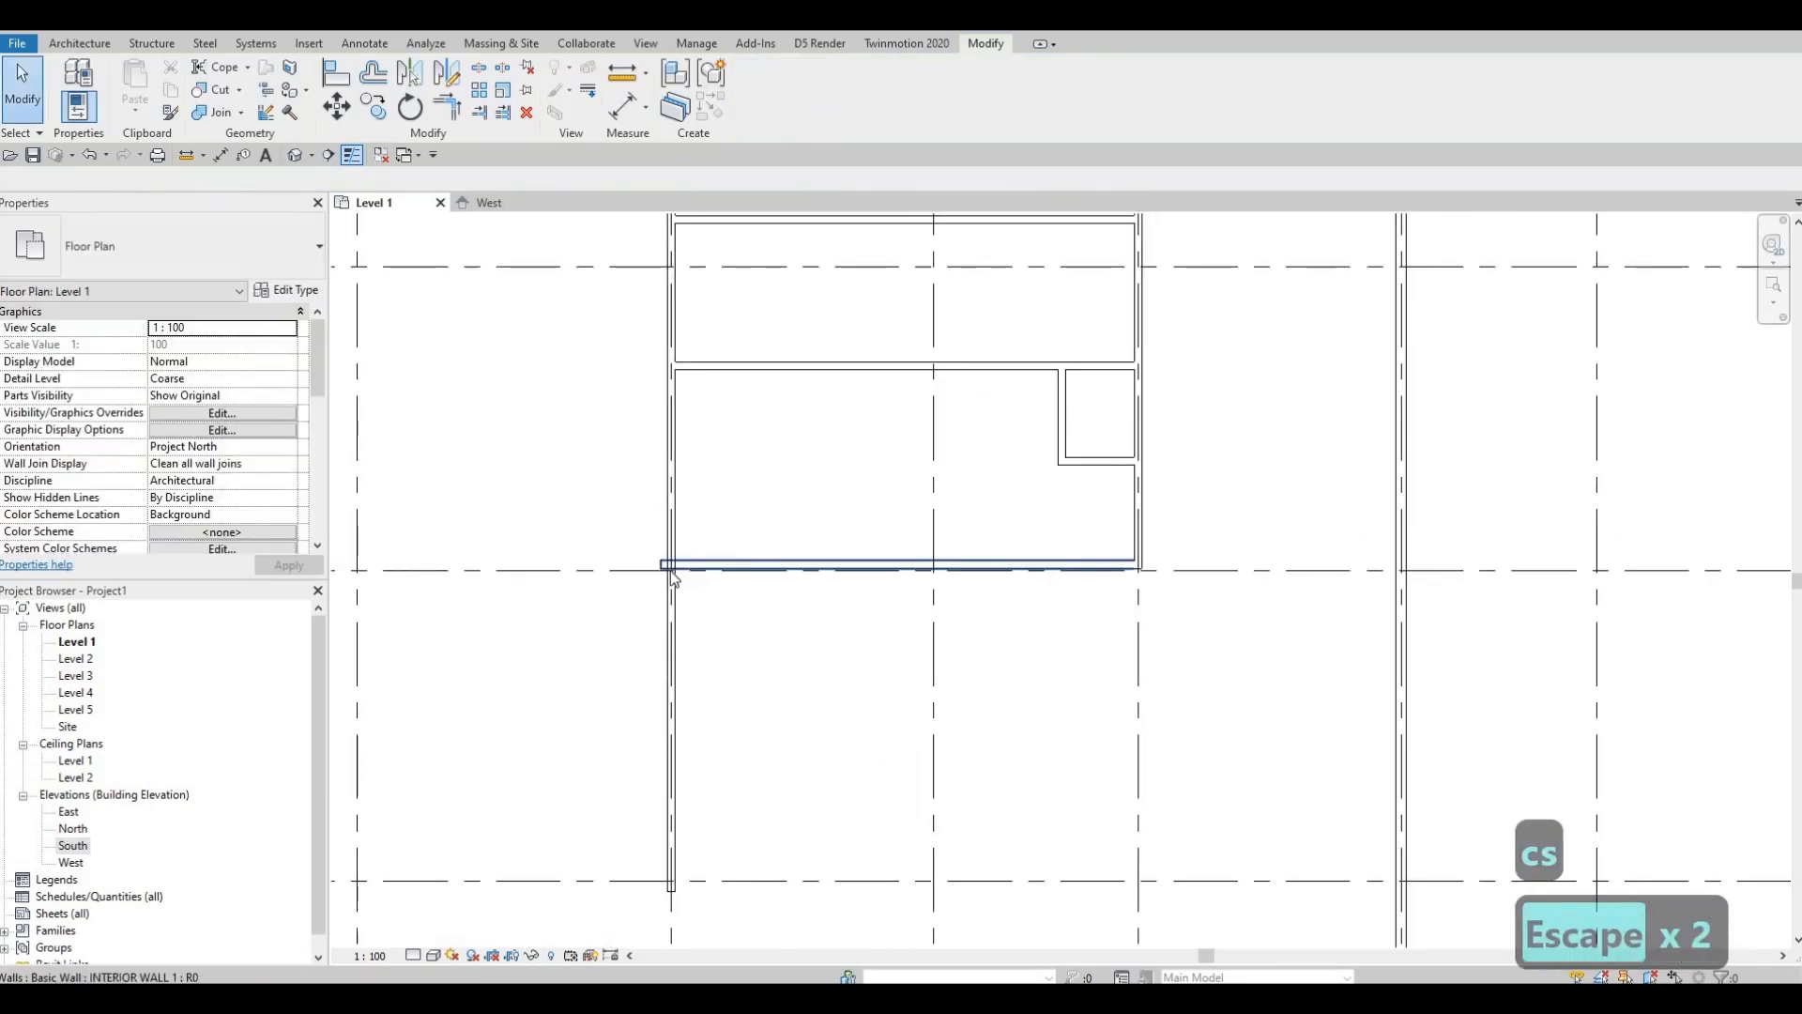
Step: Drag the bottom wall down onto the grid line, making the room 4040 deep, and check its position
left_click(668, 566)
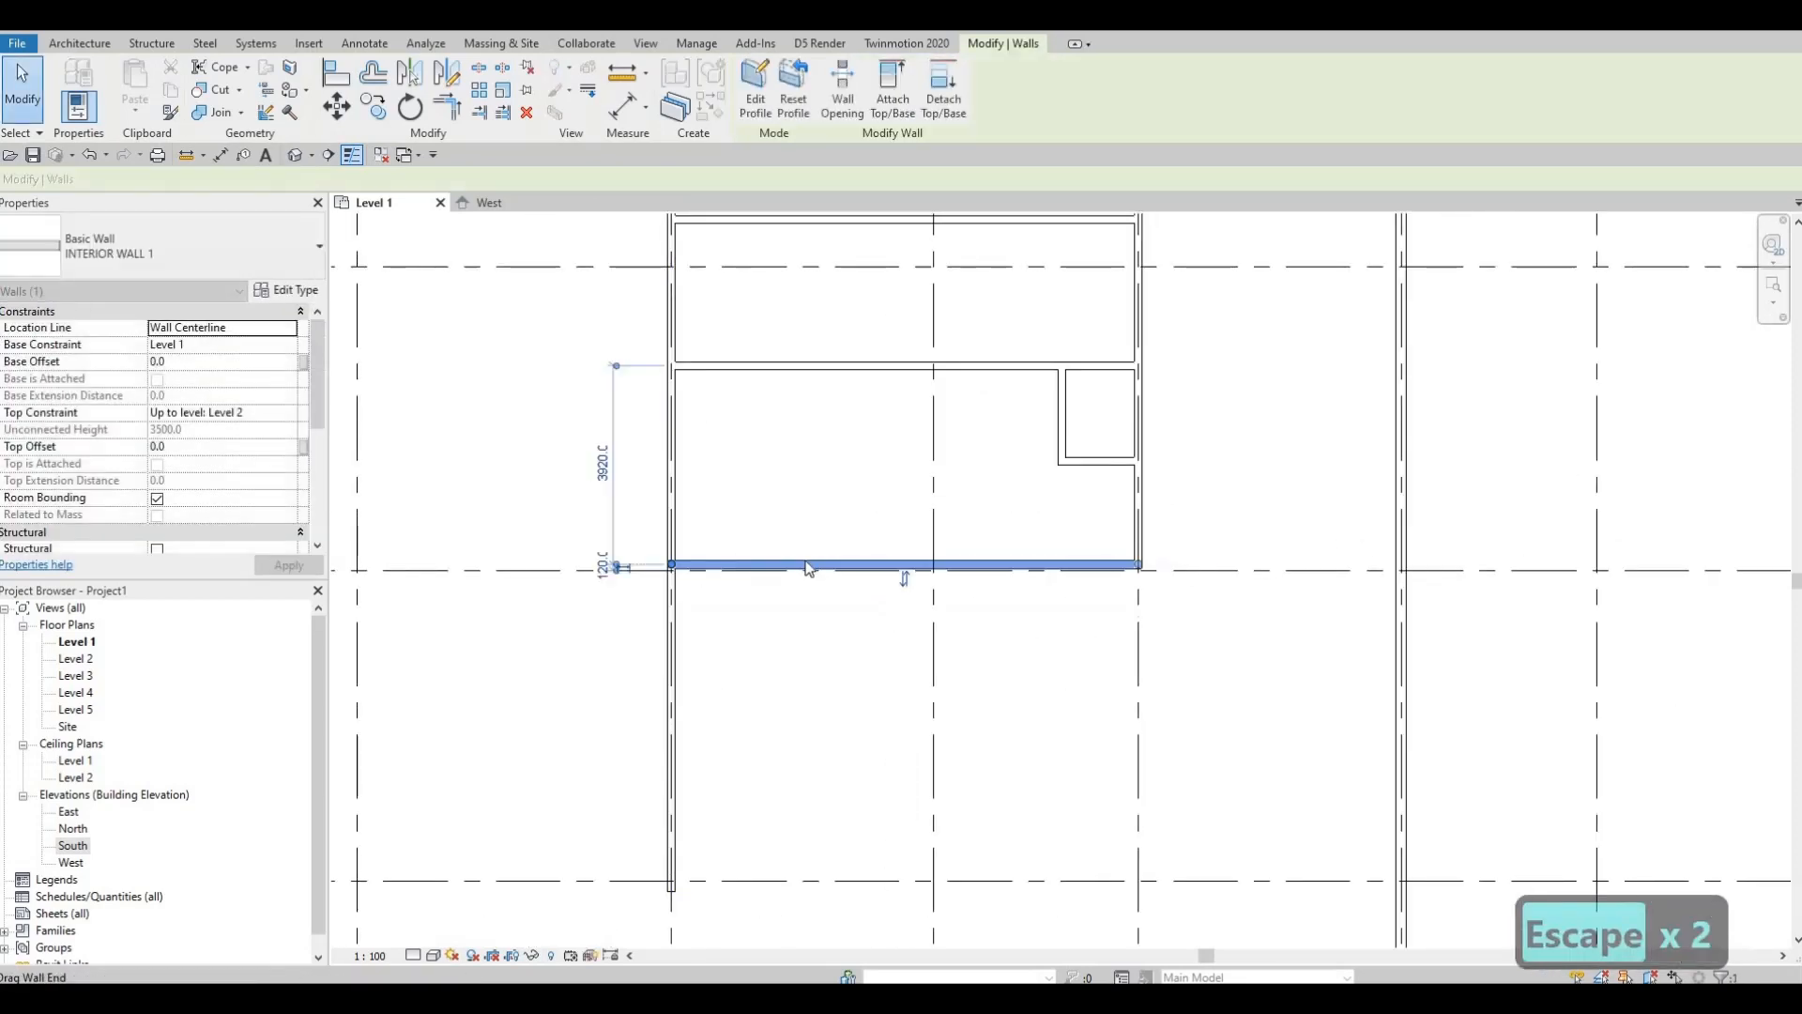
key("Escape")
scroll(845, 567, "up", 2)
left_click(1215, 569)
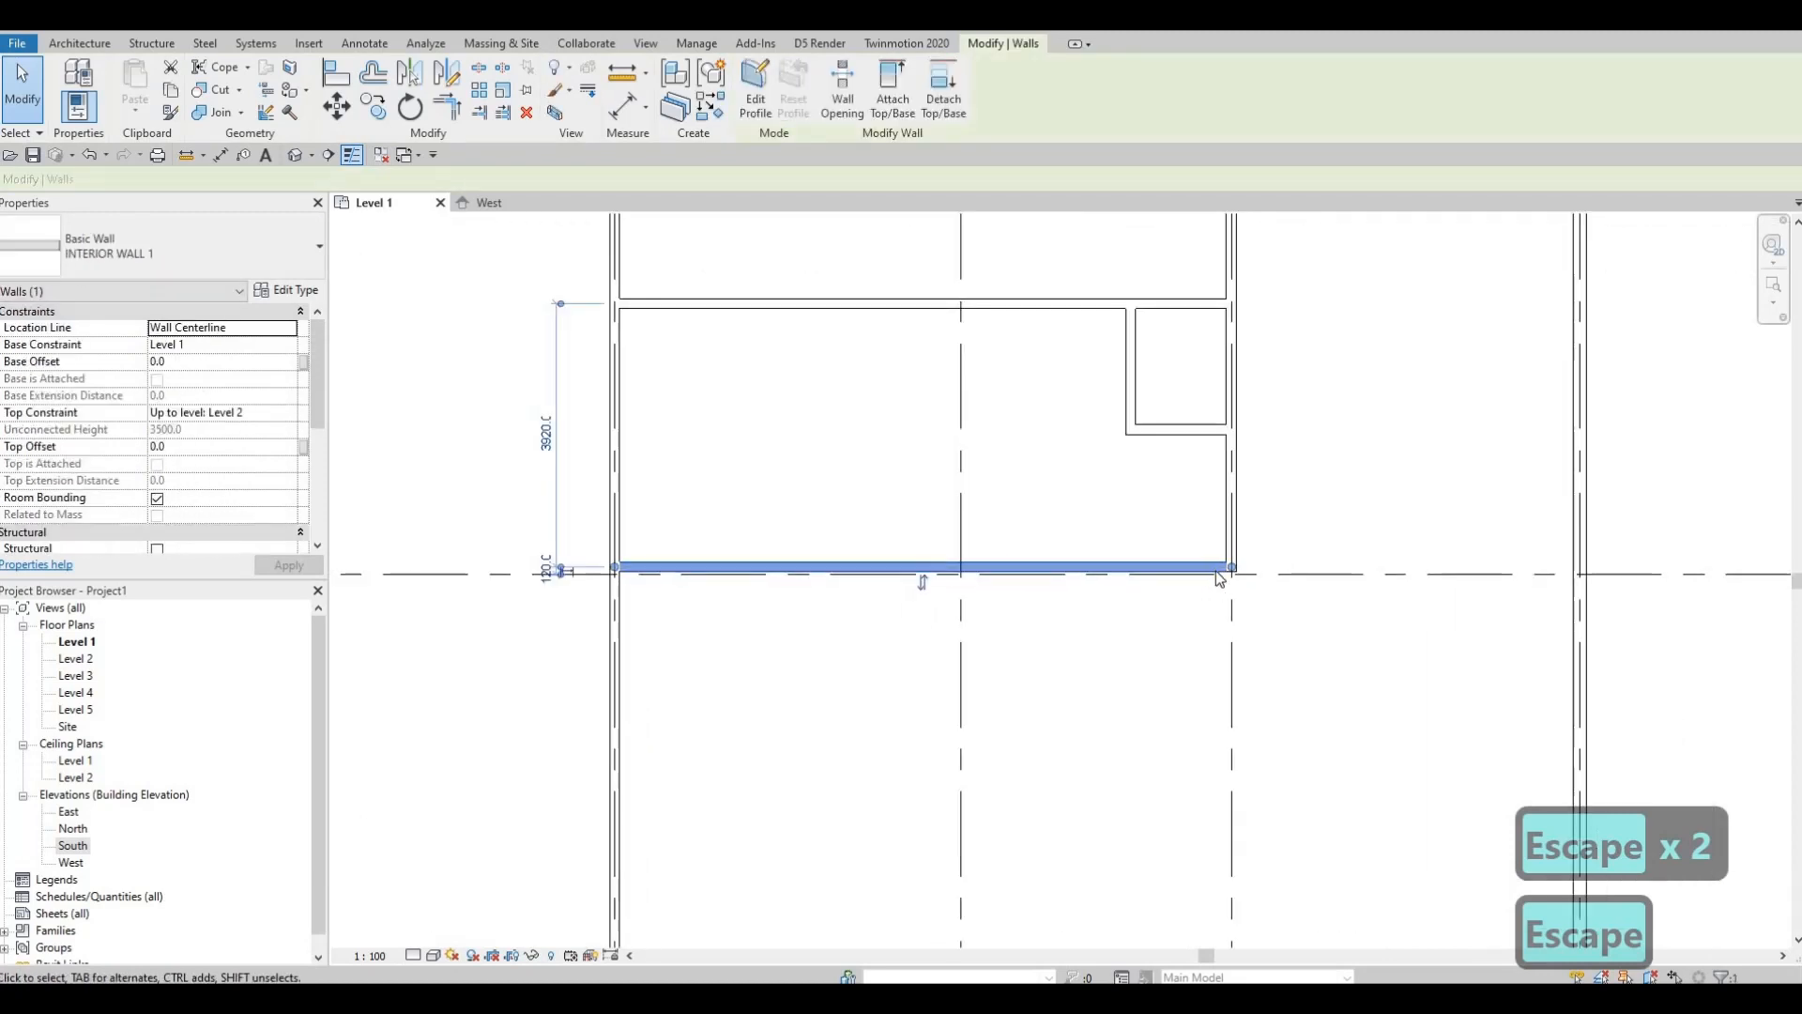
scroll(1211, 569, "up", 3)
scroll(853, 542, "down", 2)
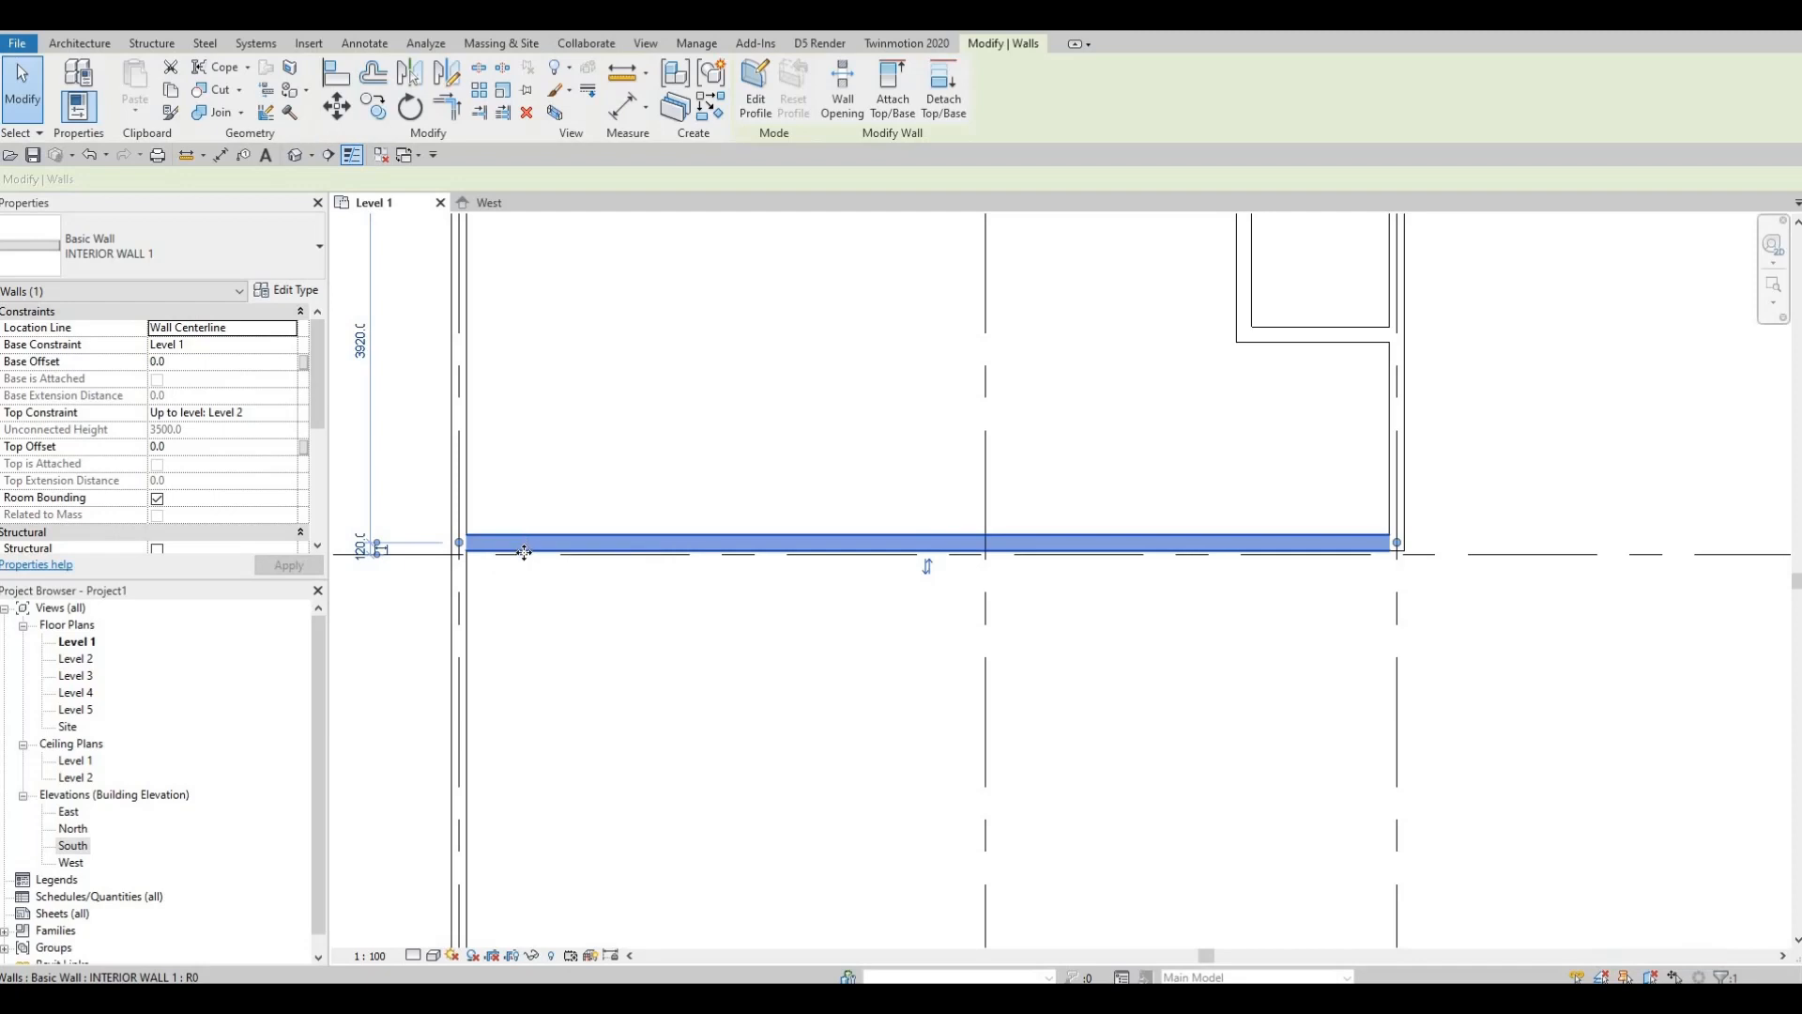
left_click_drag(525, 567, 985, 573)
key("Escape")
scroll(1158, 555, "down", 3)
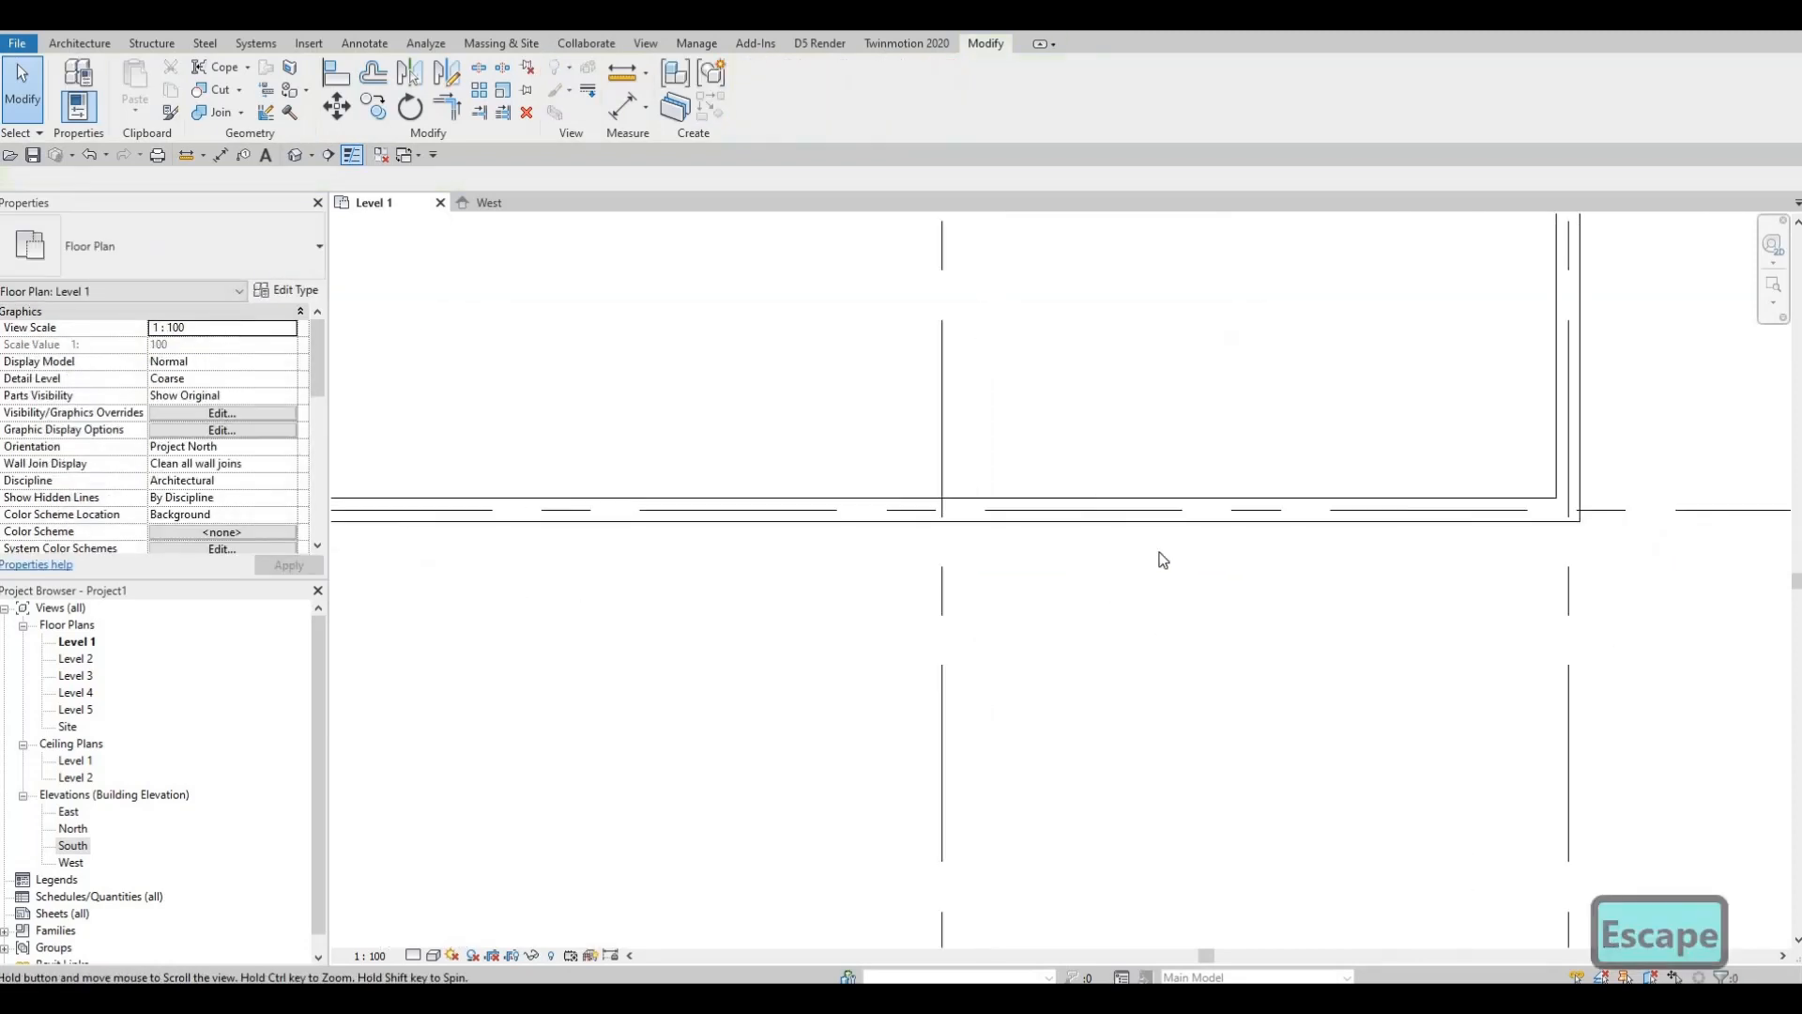
left_click(1271, 561)
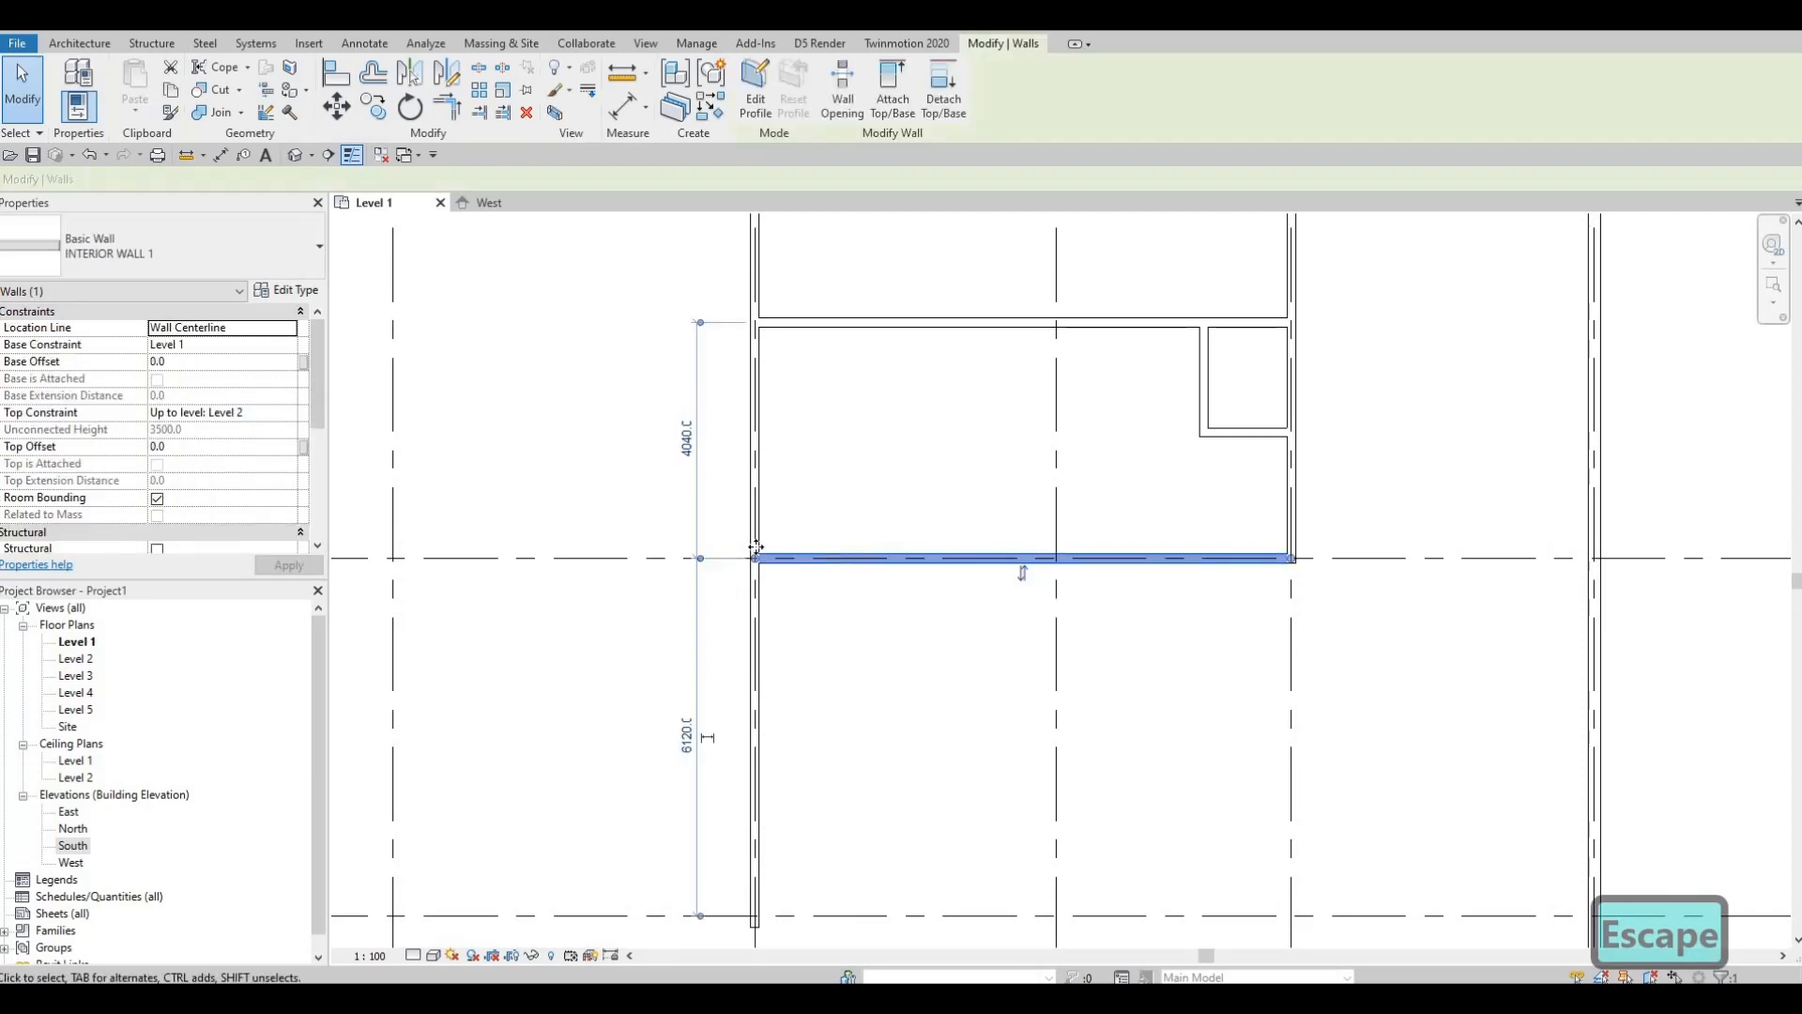
scroll(706, 445, "up", 3)
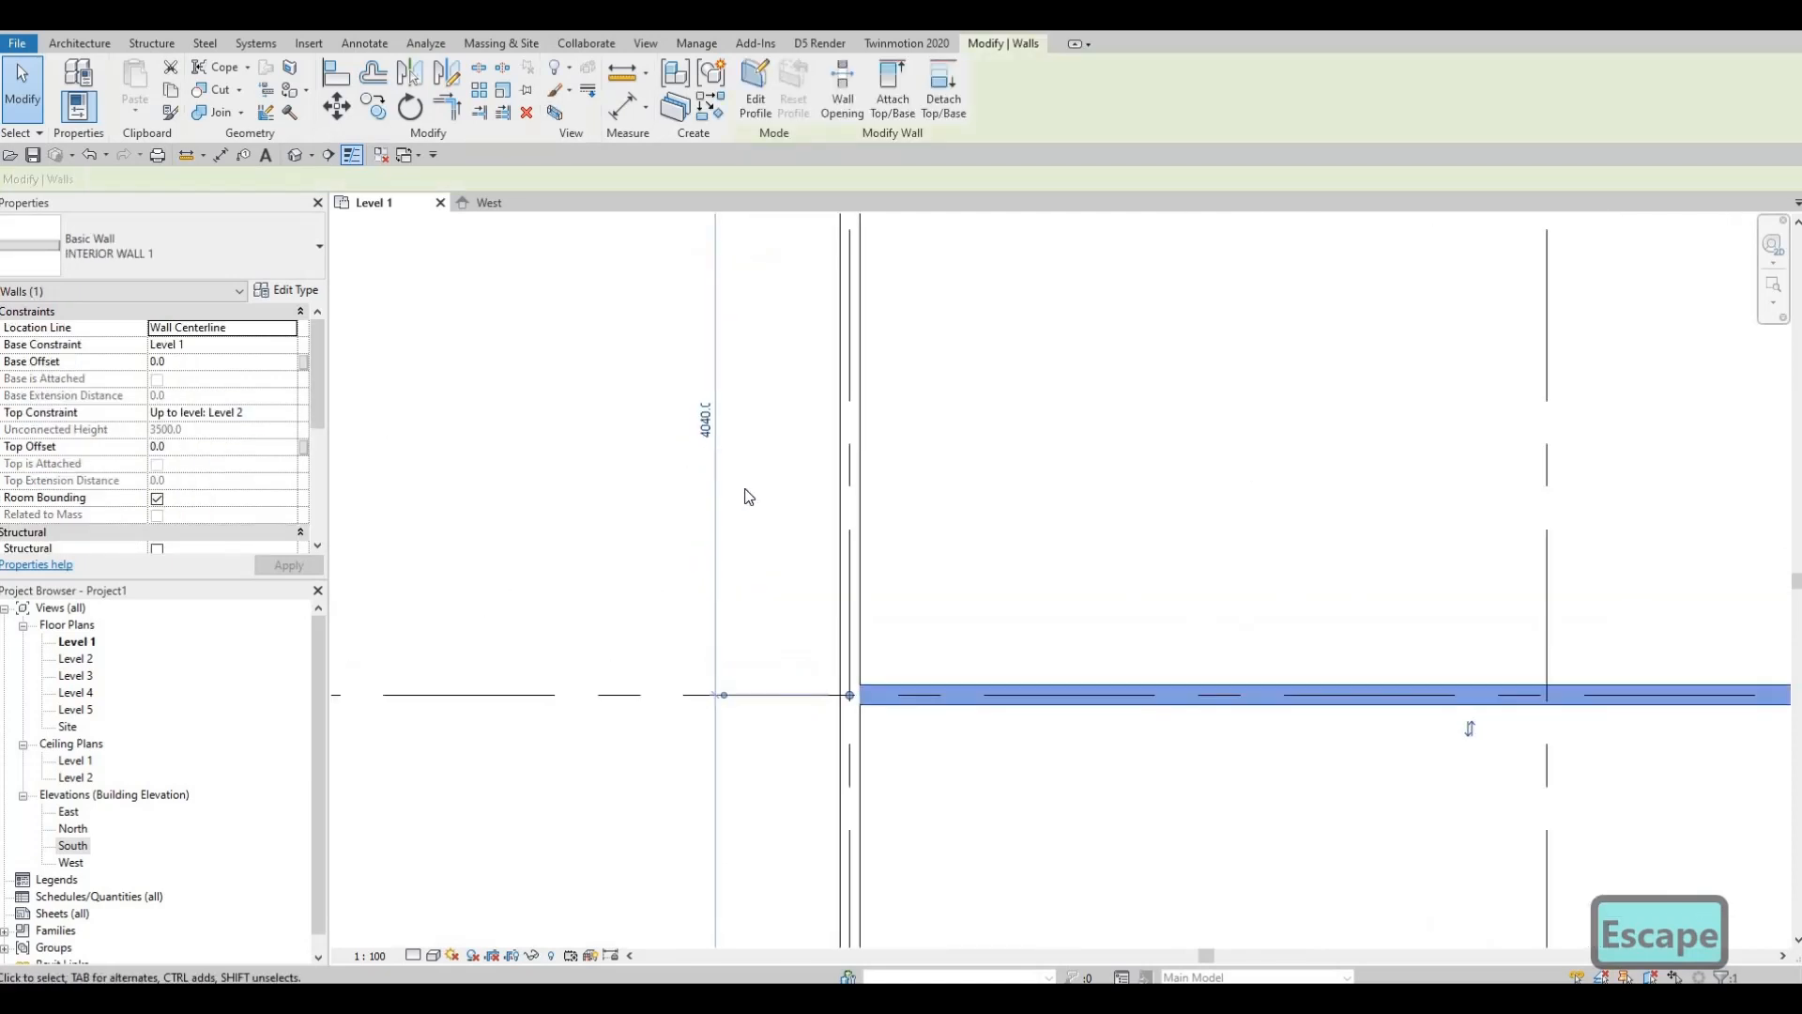
scroll(744, 494, "down", 4)
key("Escape")
scroll(941, 651, "down", 3)
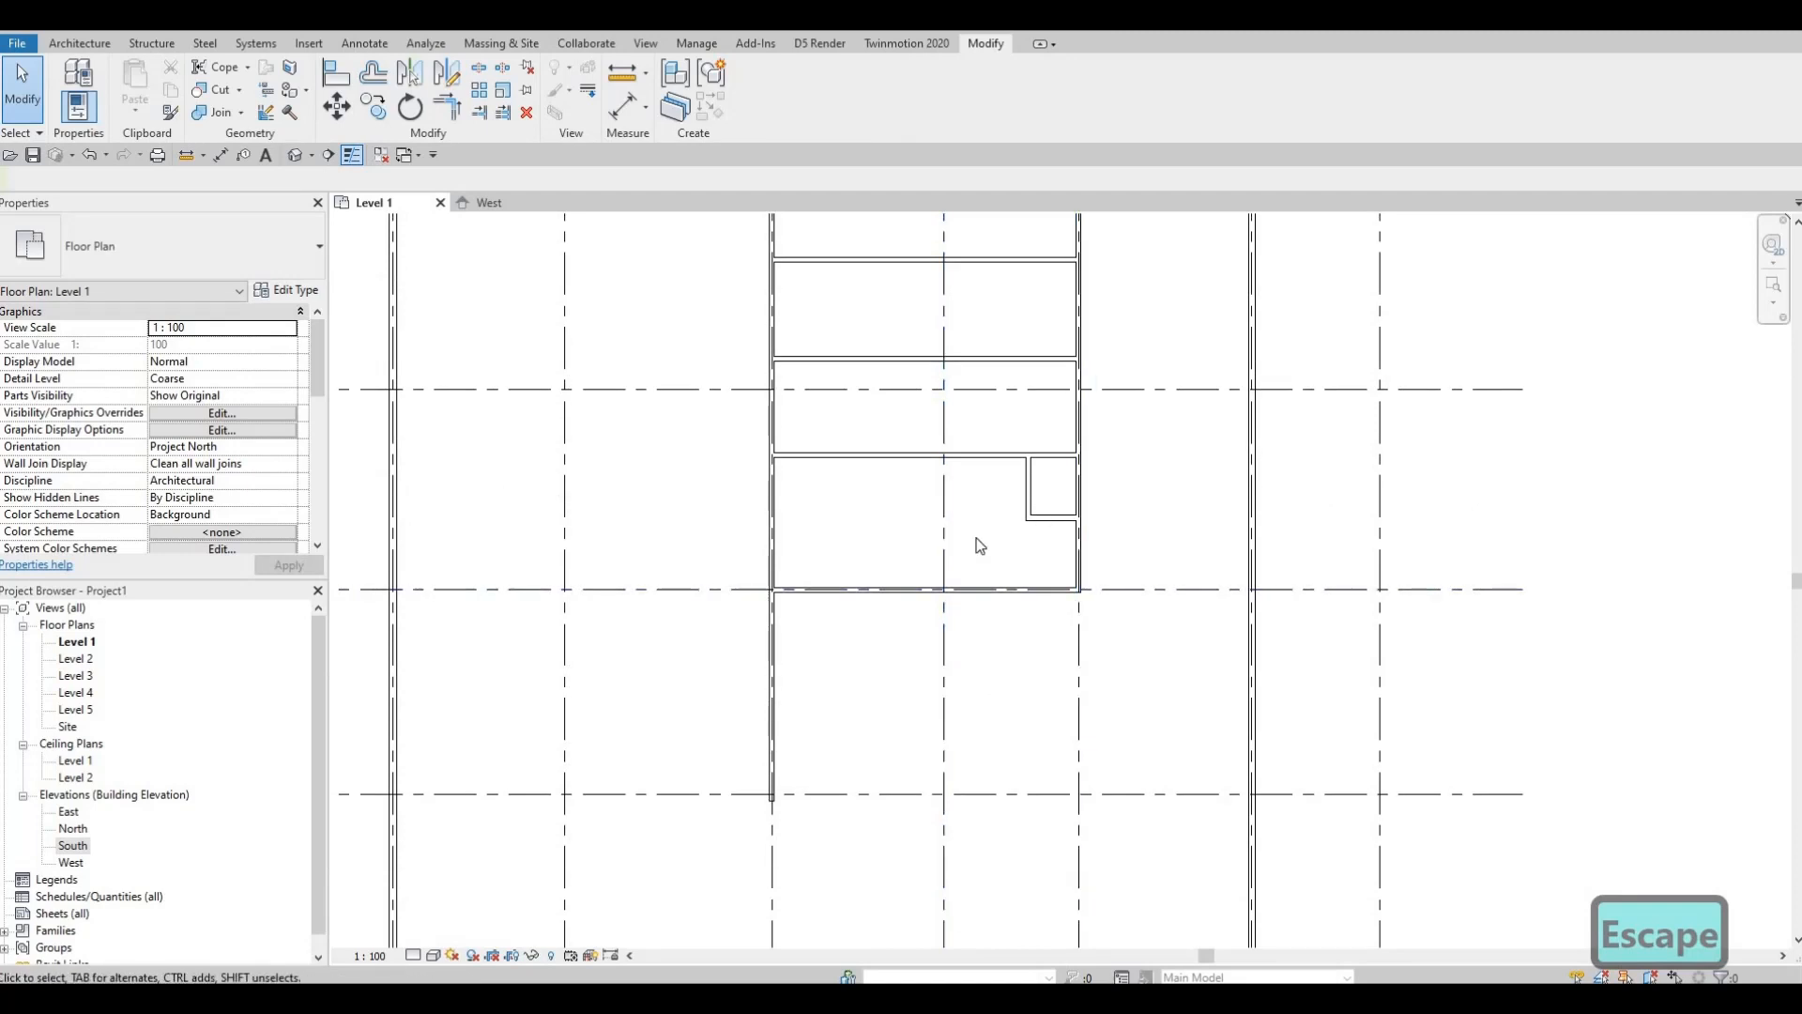
Step: Select the horizontal INTERIOR WALL 1 partition and start a matching wall with CS
middle_click_drag(948, 538, 874, 367)
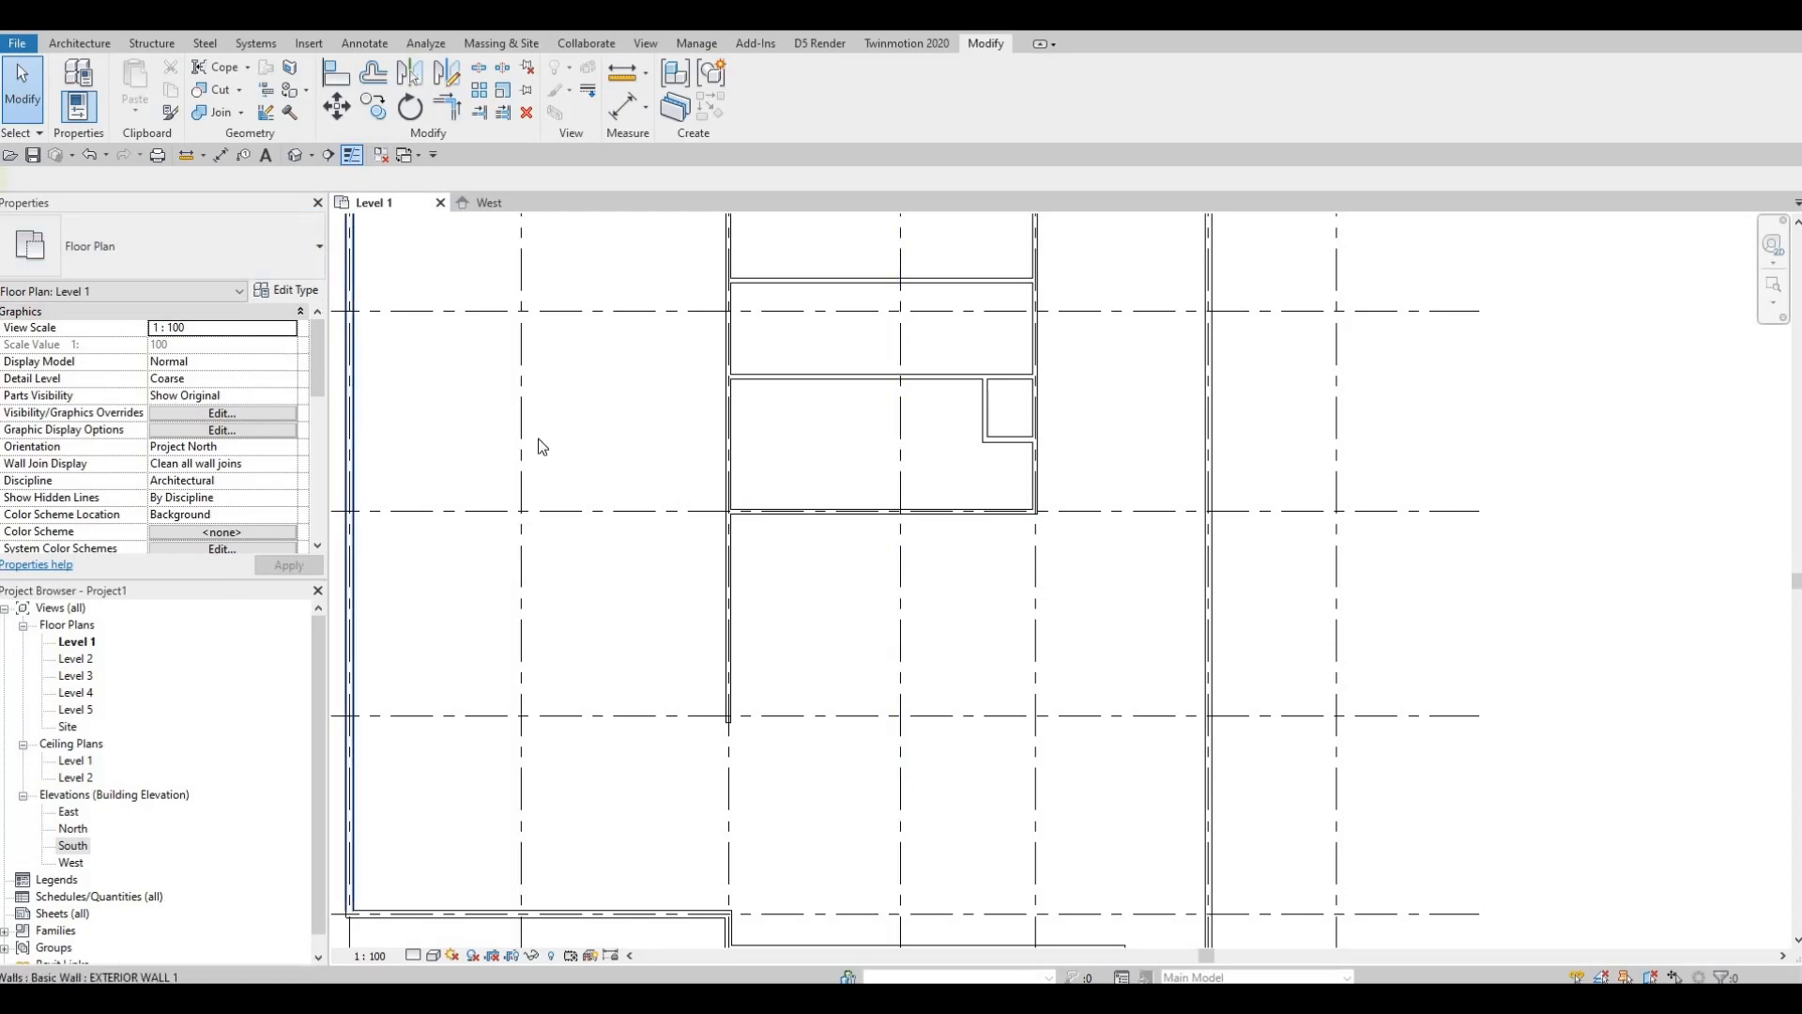
left_click(826, 539)
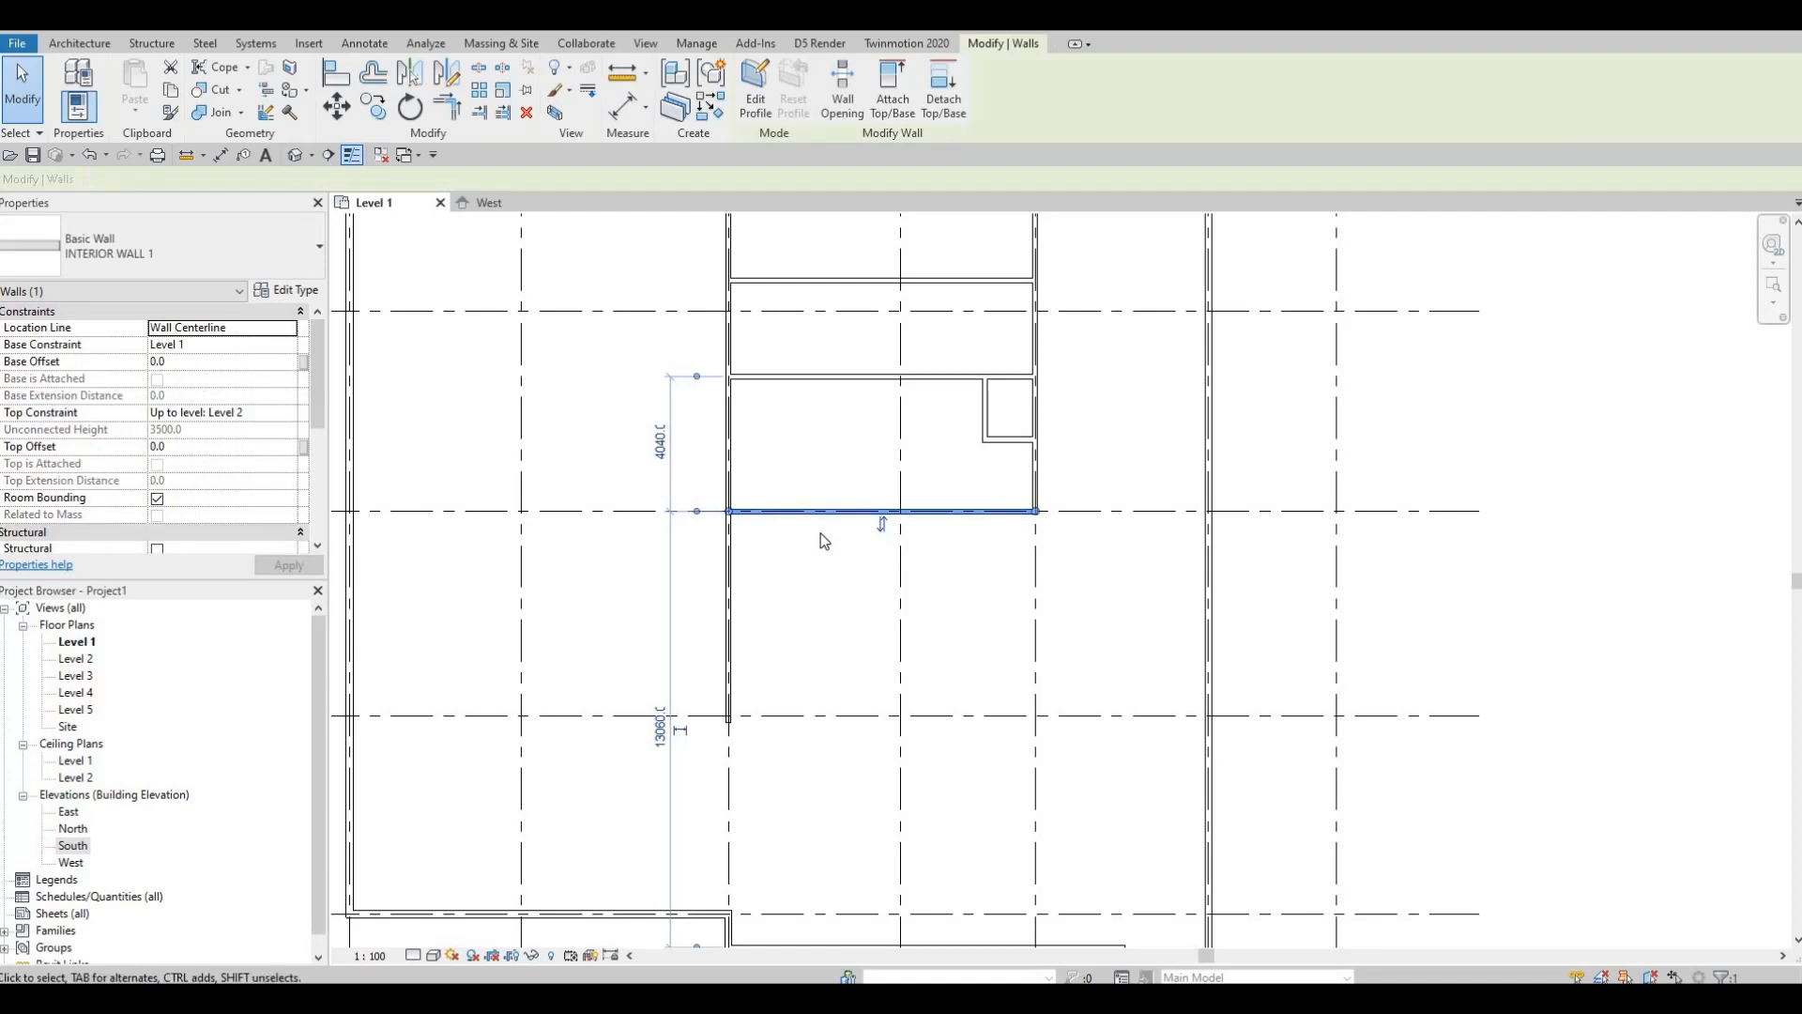
key("c")
key("s")
scroll(1044, 558, "up", 2)
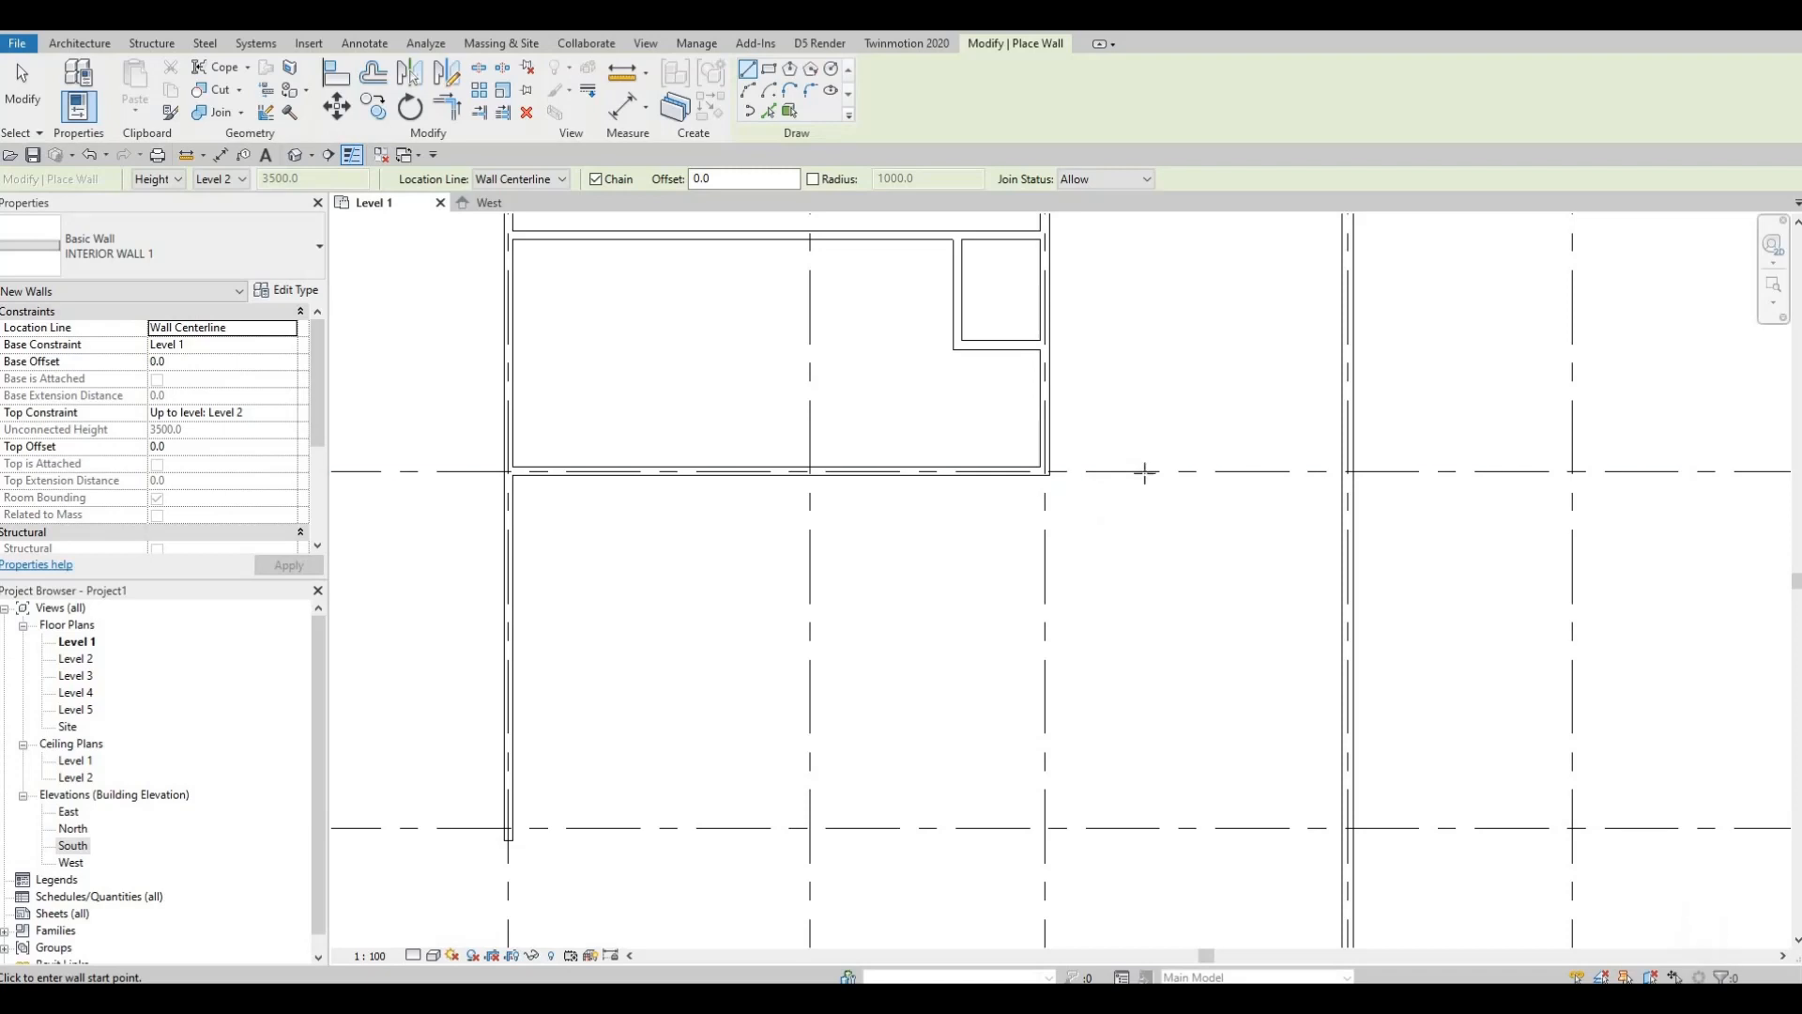
Step: Draw a 2425 mm wall down from the horizontal partition's right end
left_click(1042, 474)
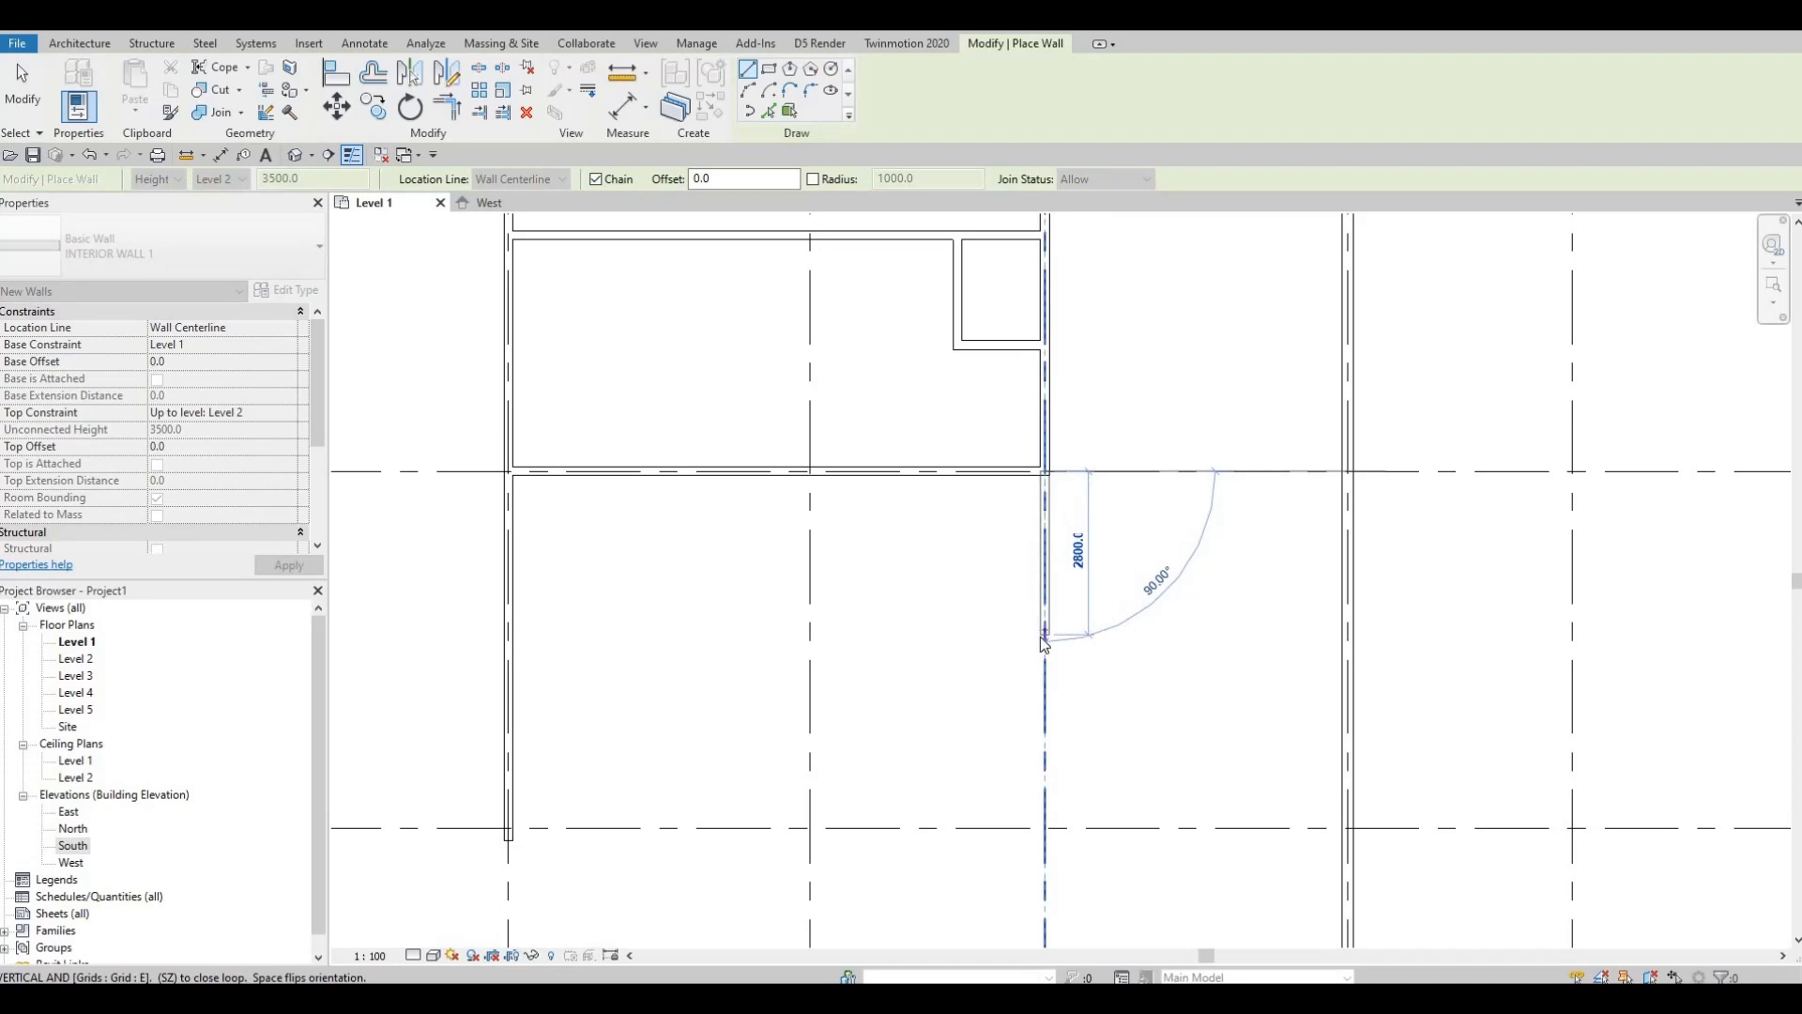
type("2425")
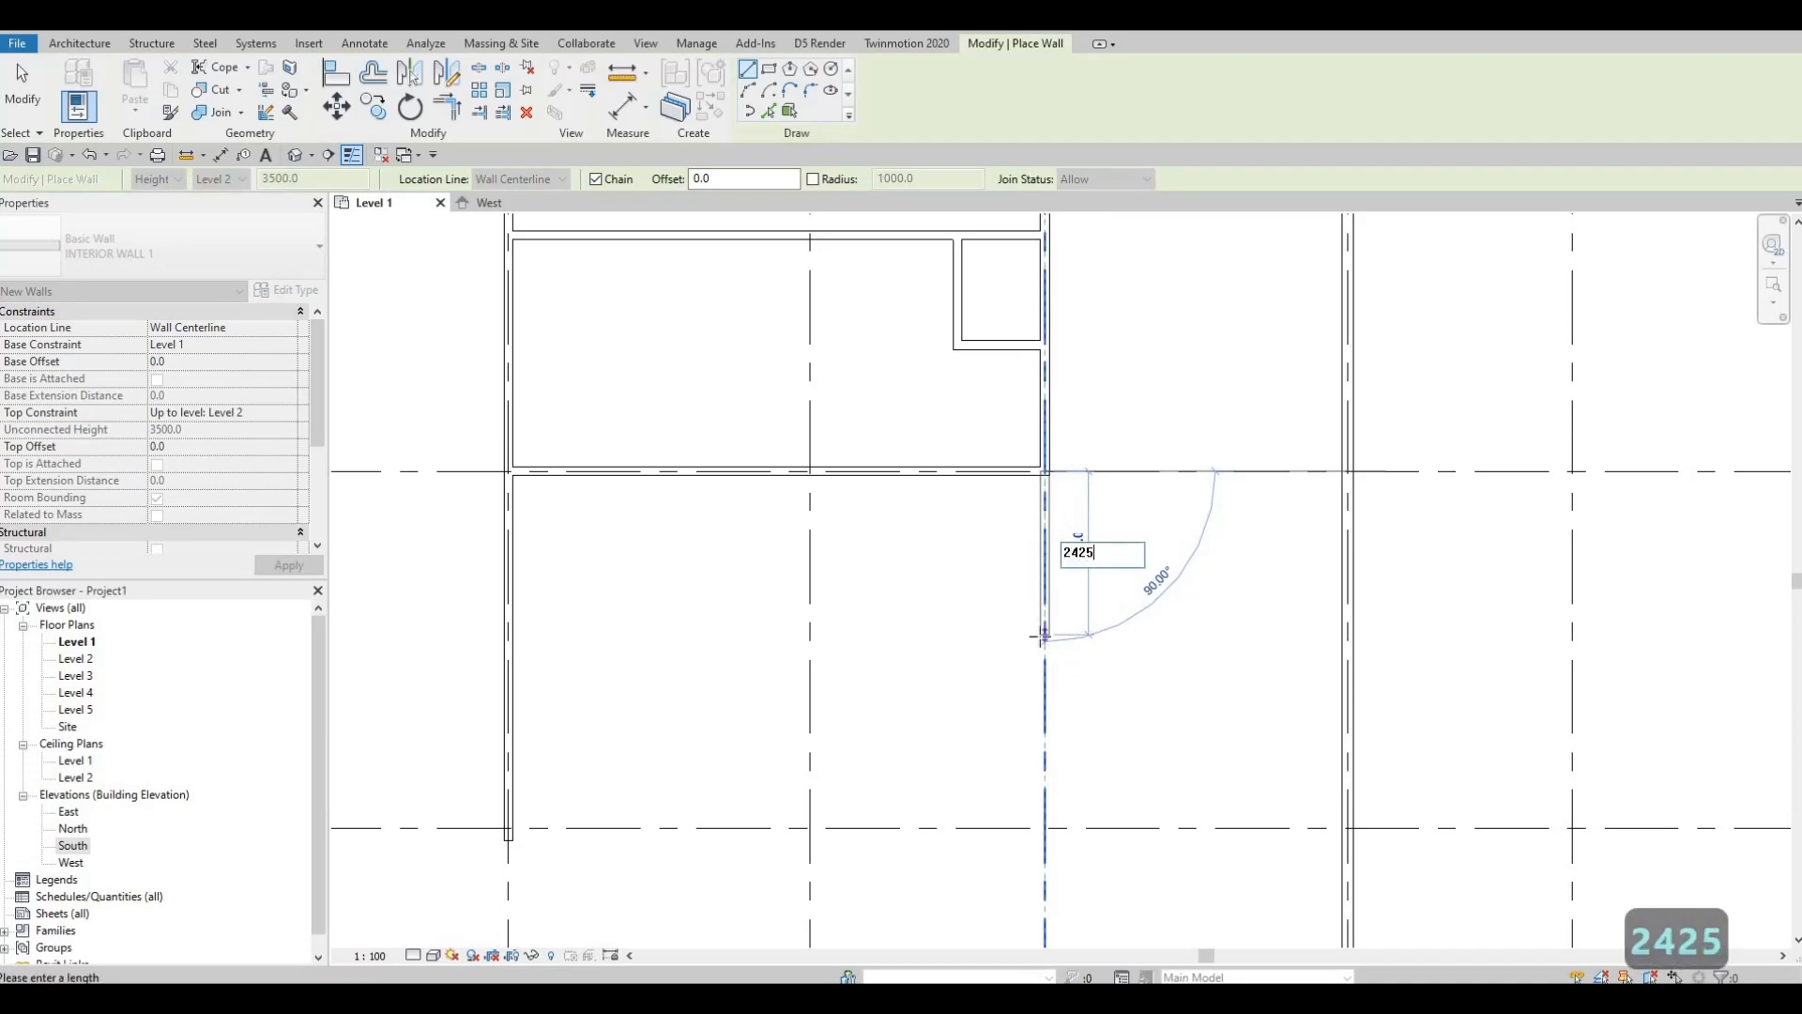
key("Return")
scroll(1005, 604, "down", 3)
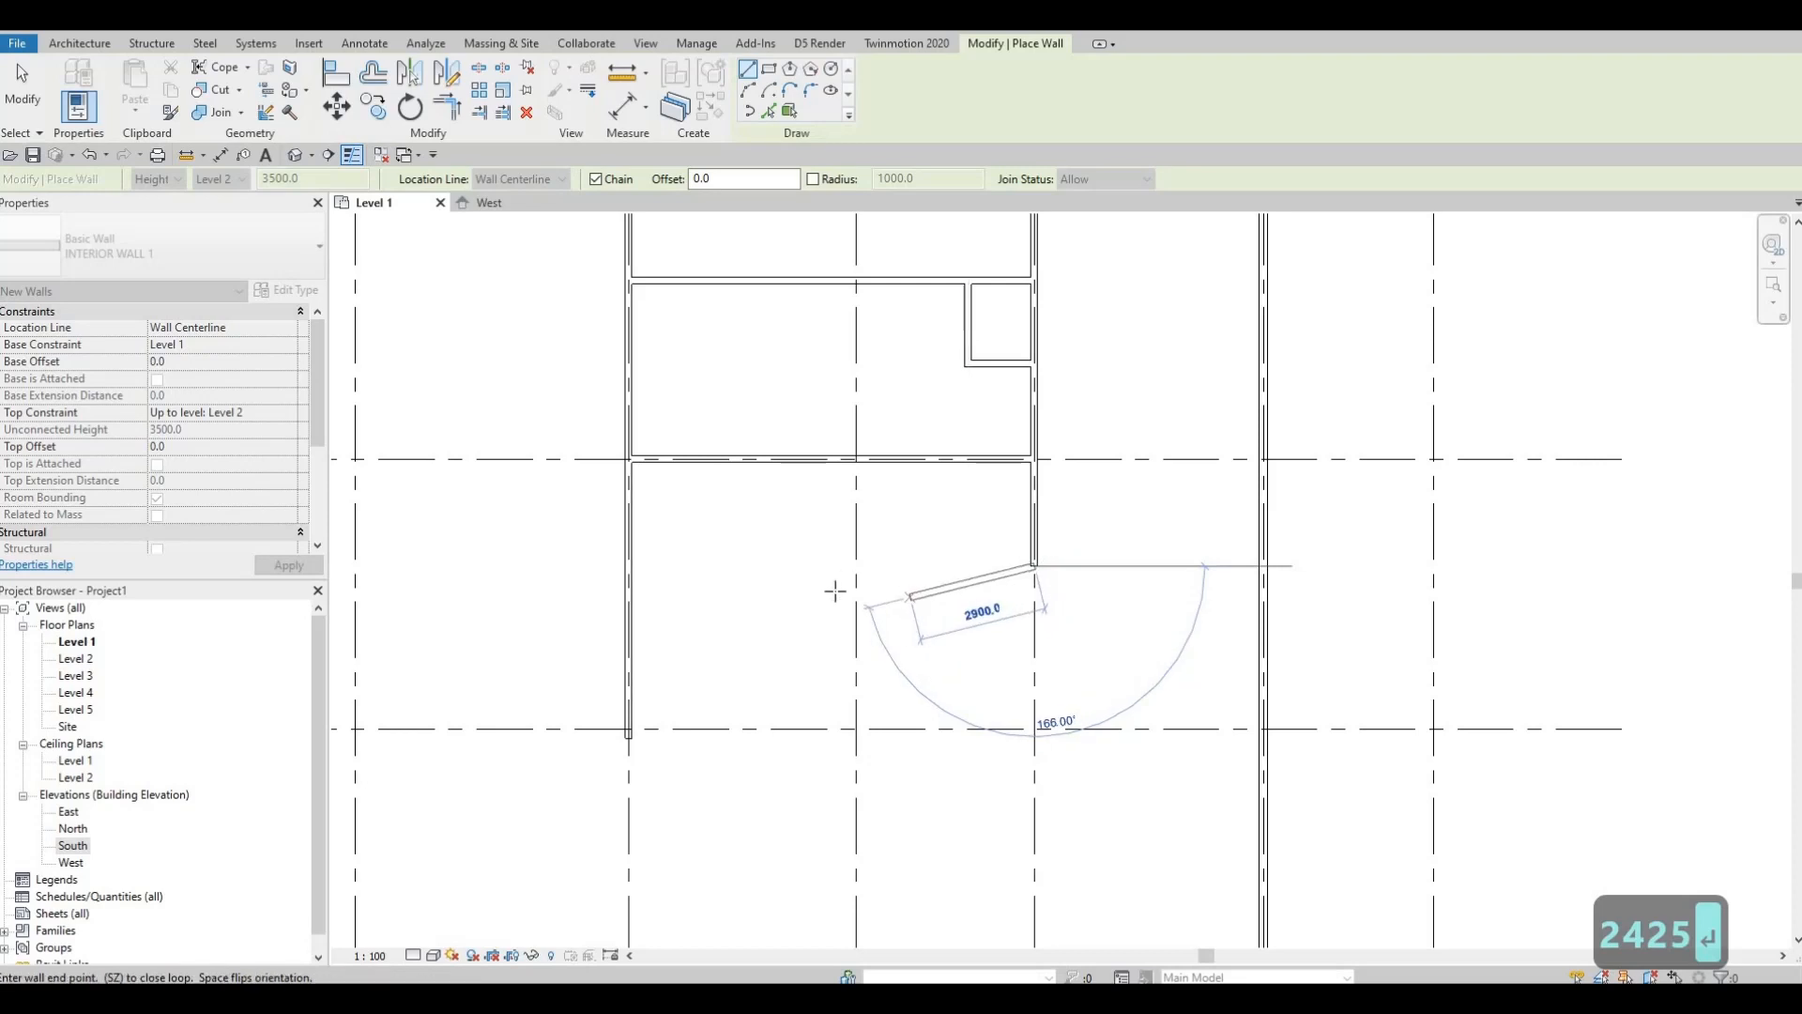
scroll(751, 570, "down", 2)
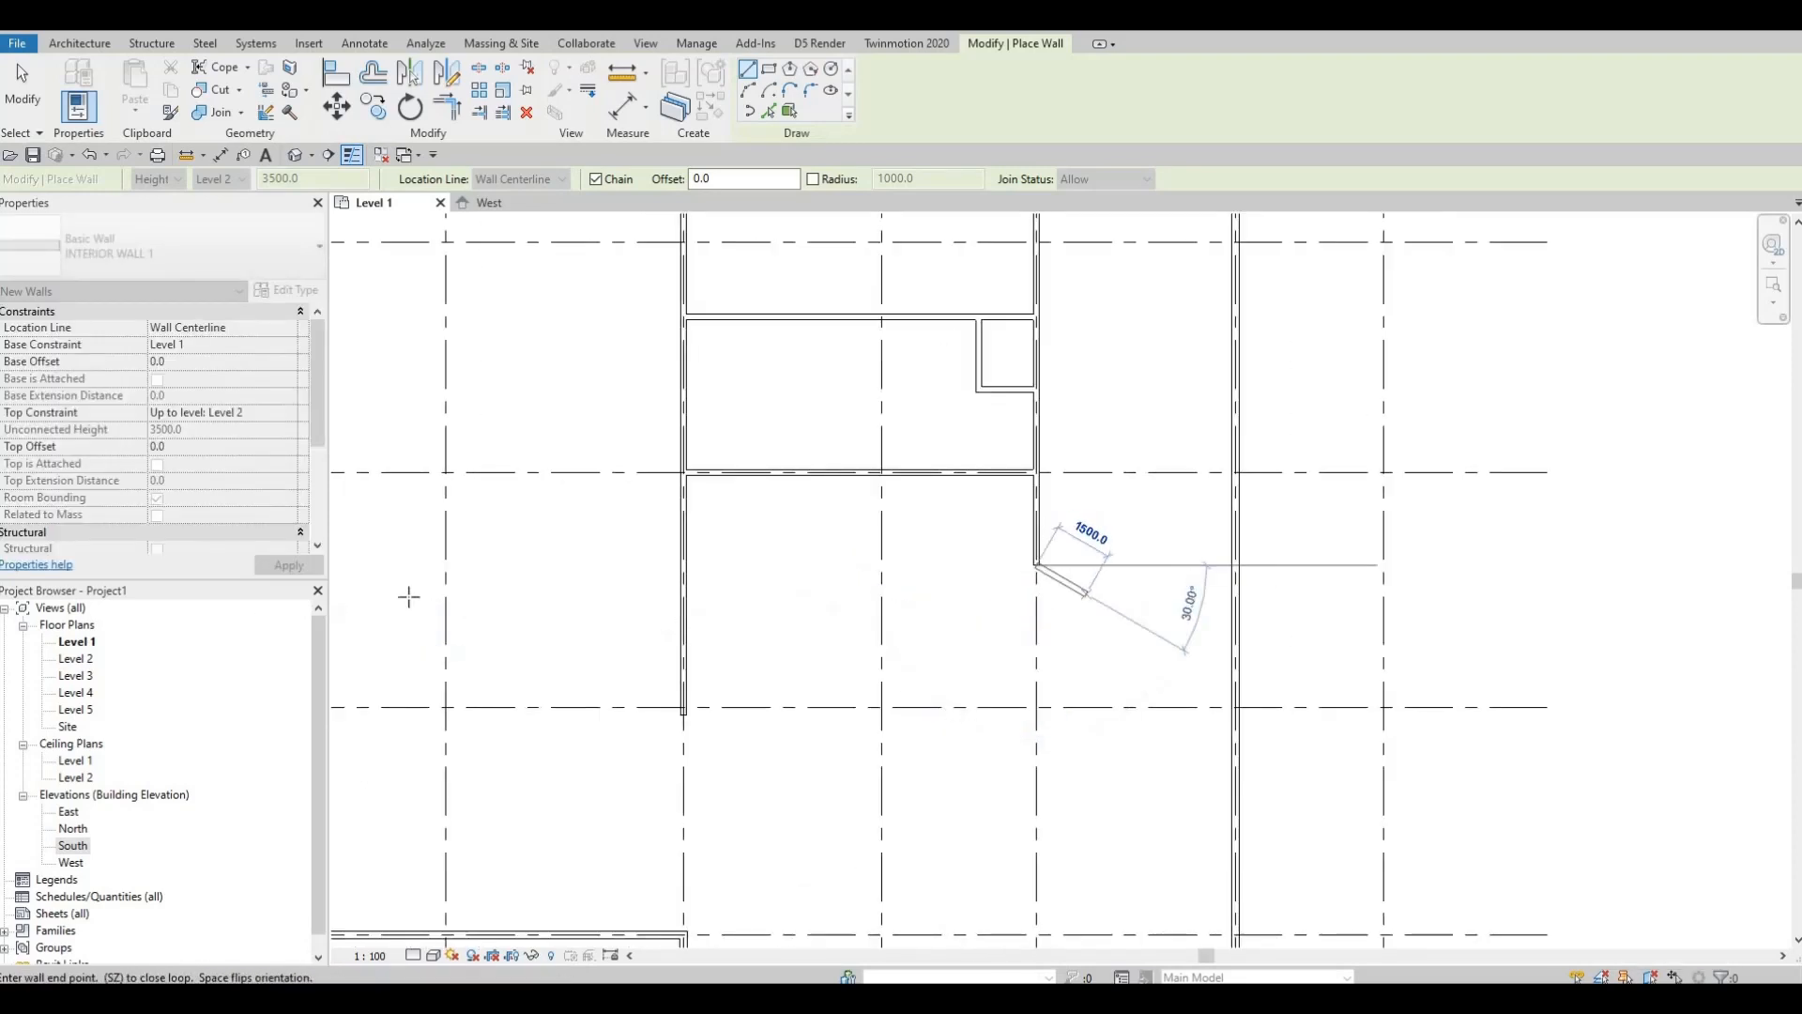
key("Escape")
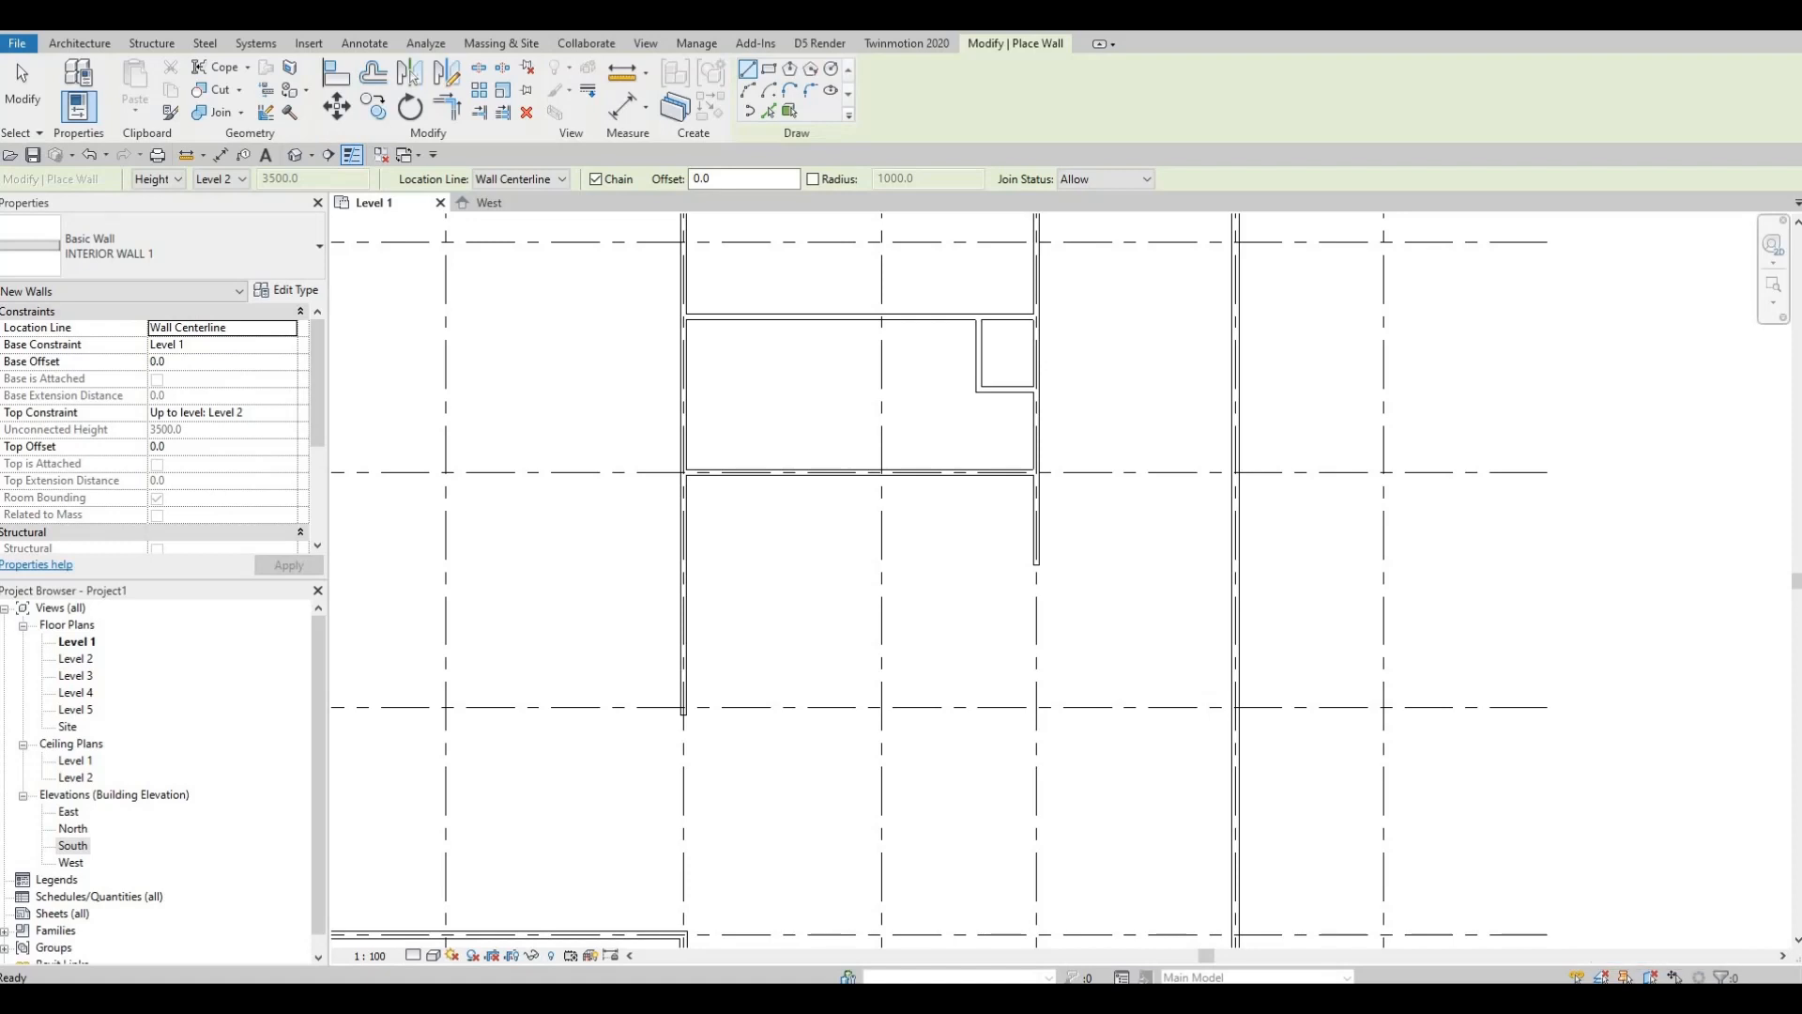
key("Escape")
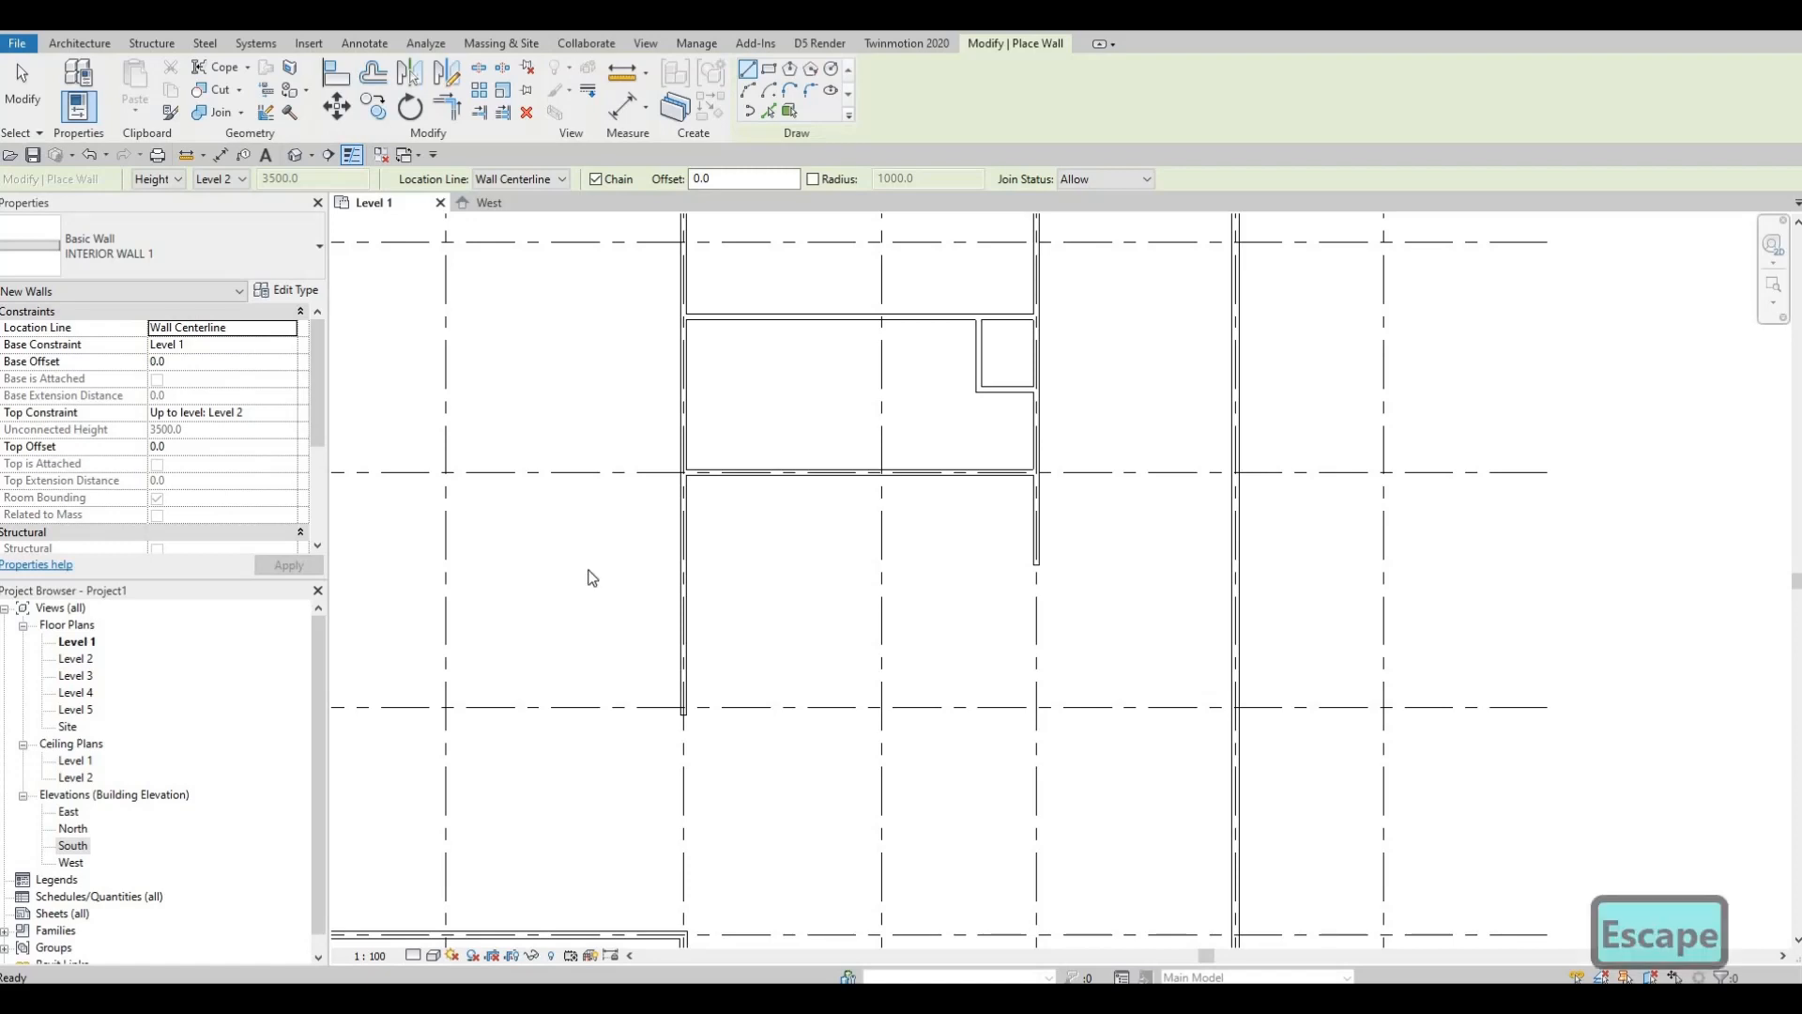
key("Escape")
key("Escape")
Step: Add a 5000 mm wall across and close it back up to the horizontal partition
left_click(1038, 512)
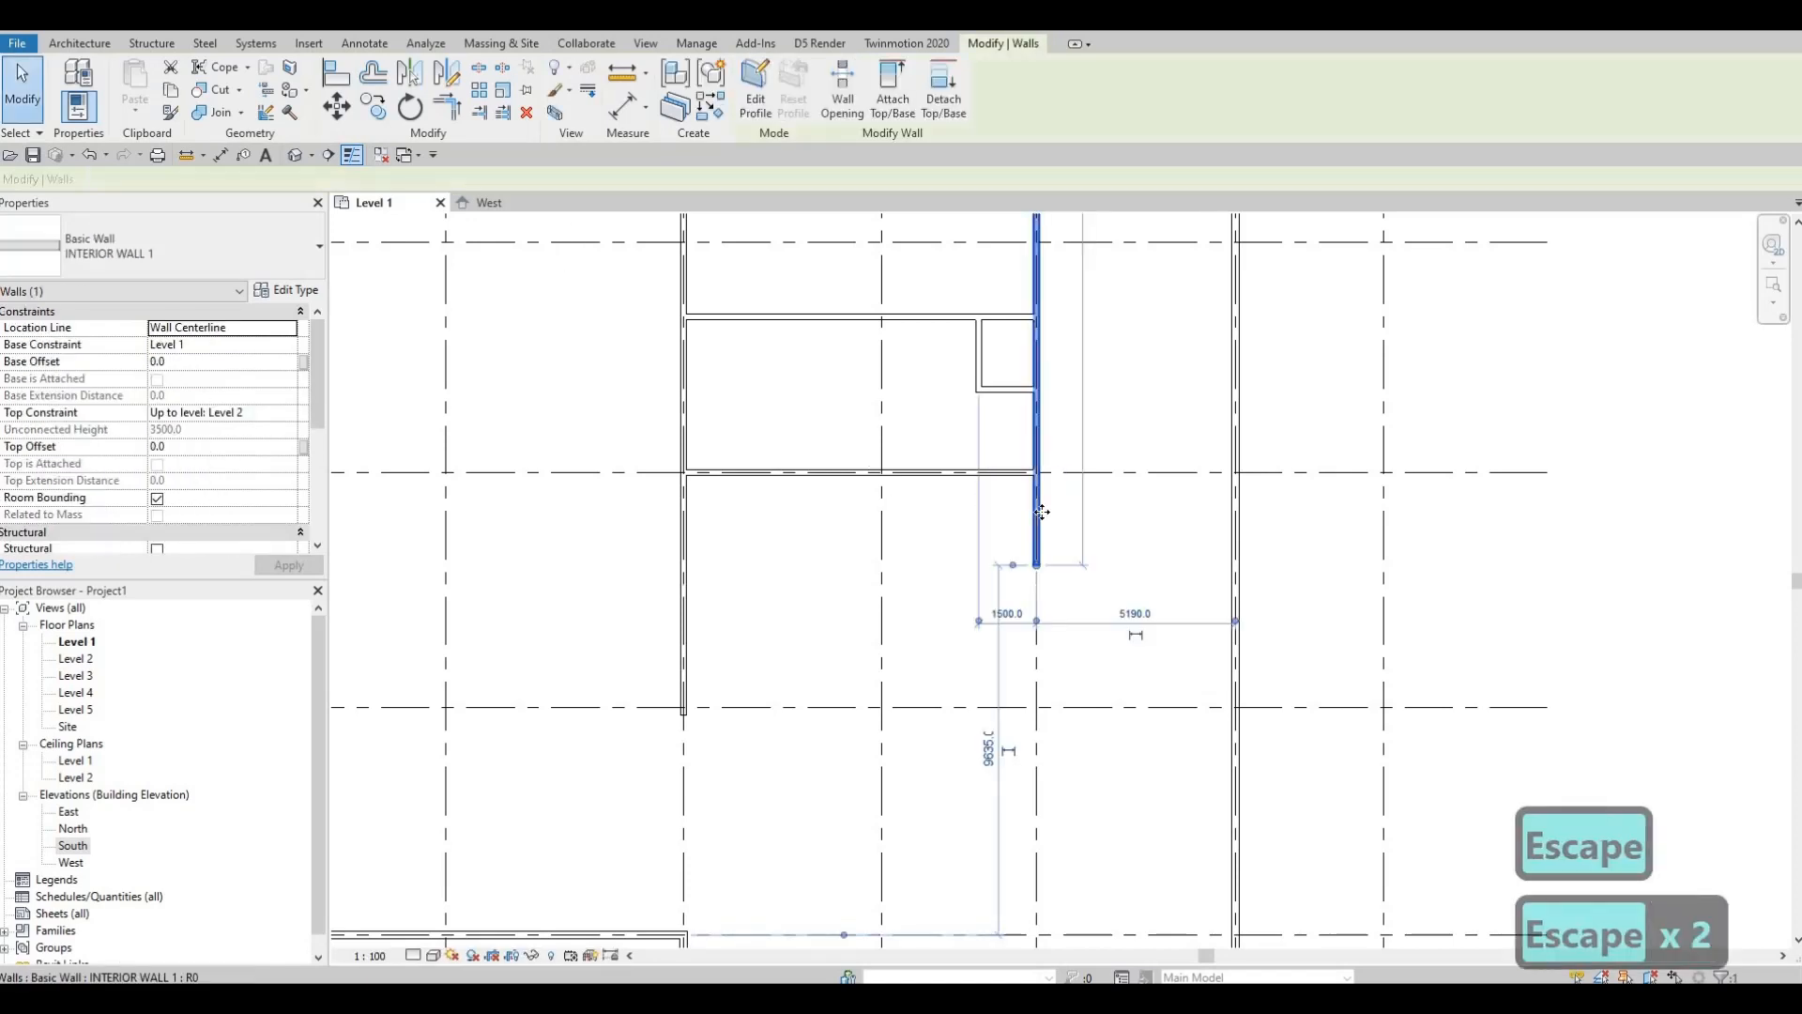
key("c")
key("s")
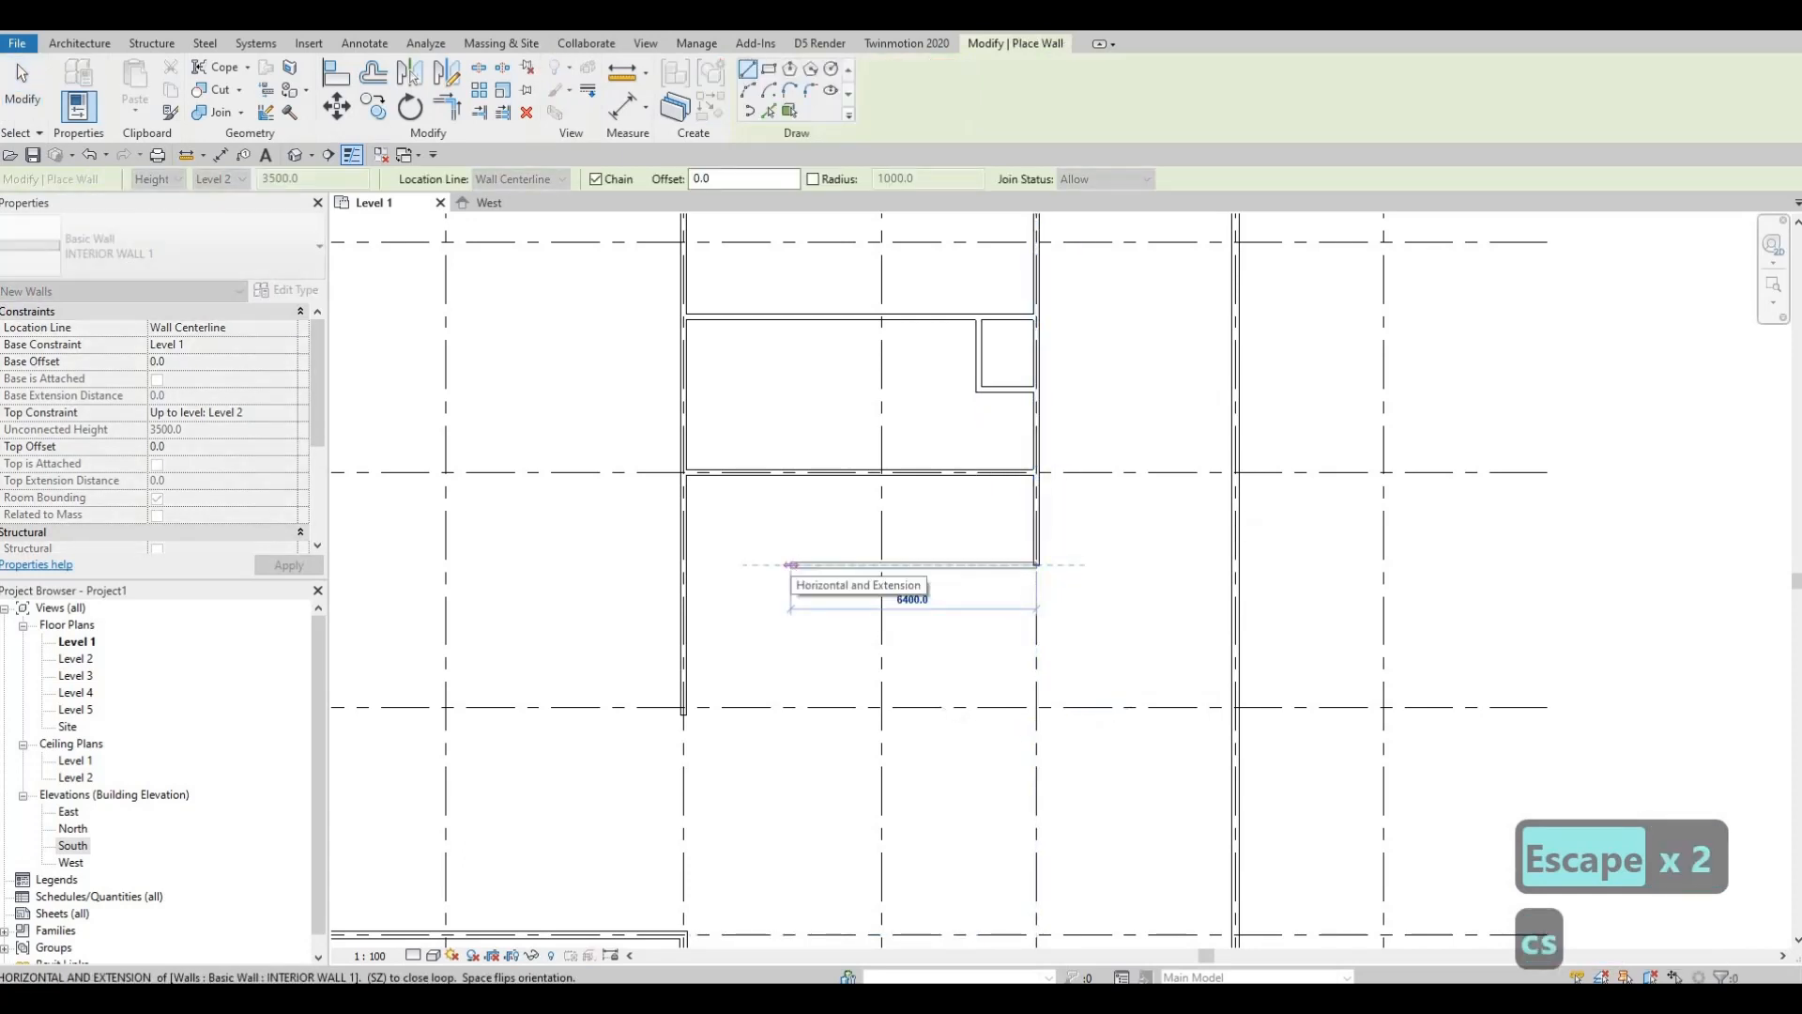
type("5000")
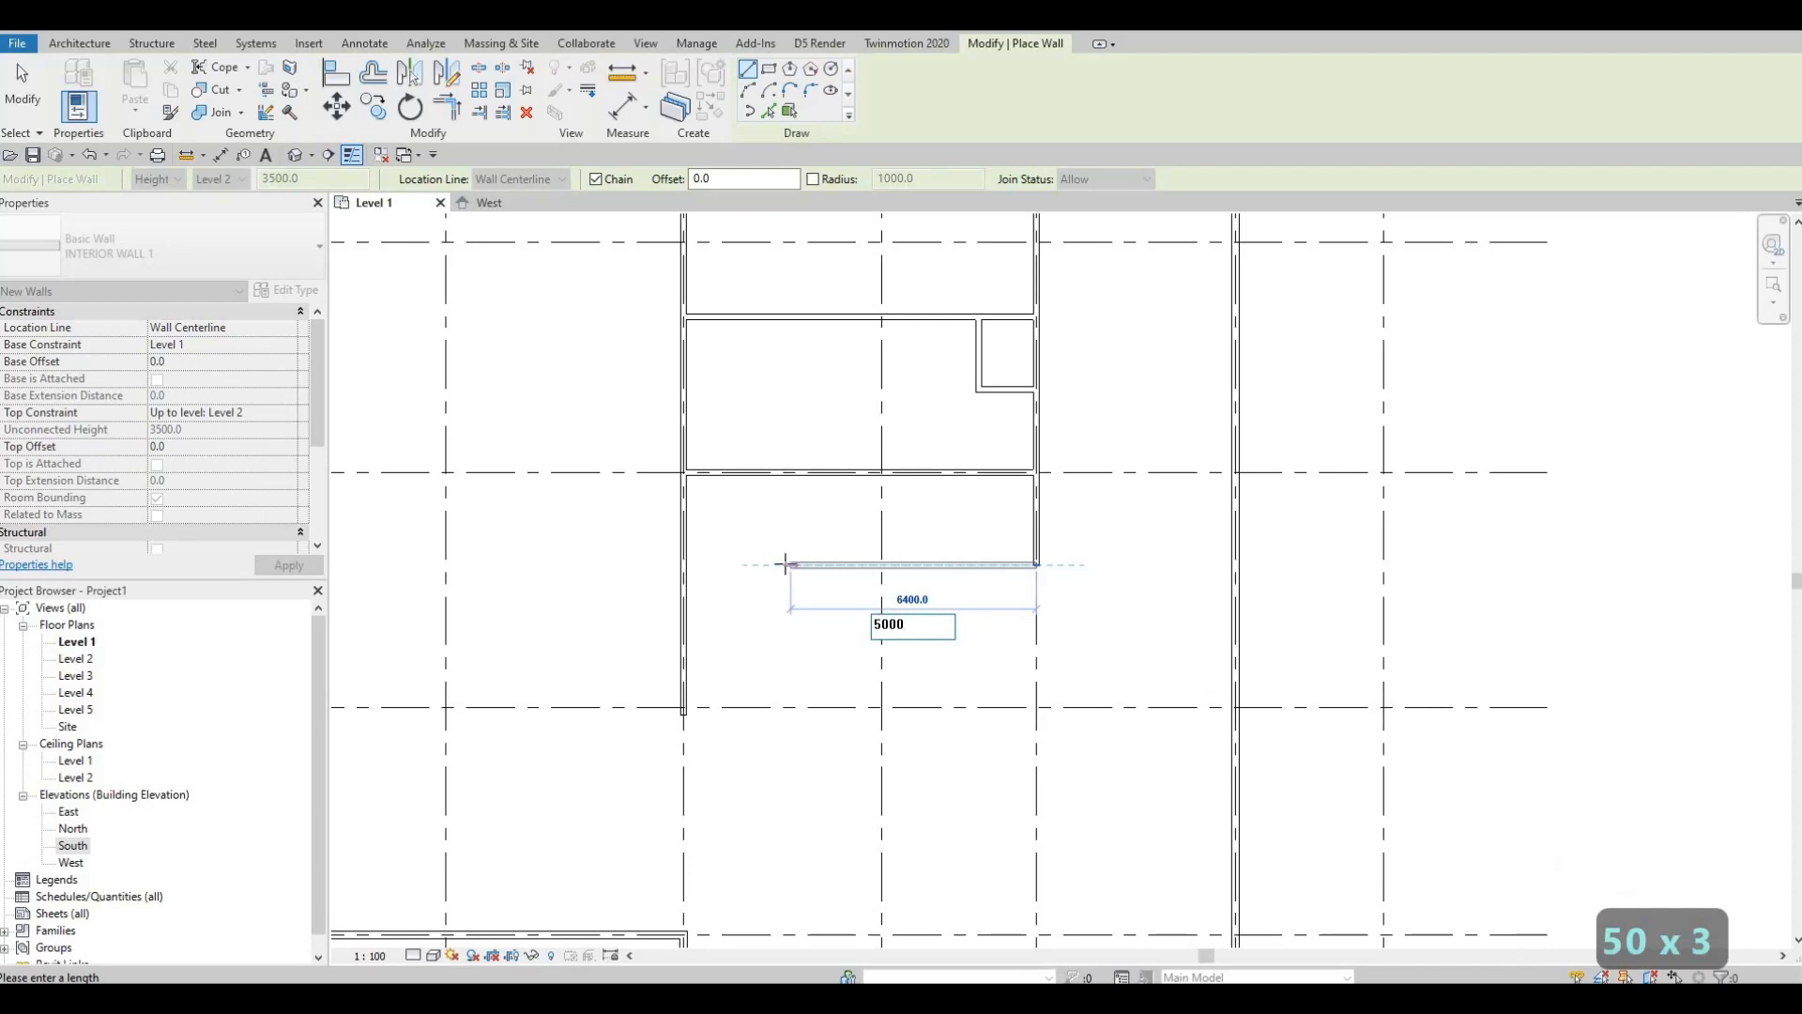
key("Return")
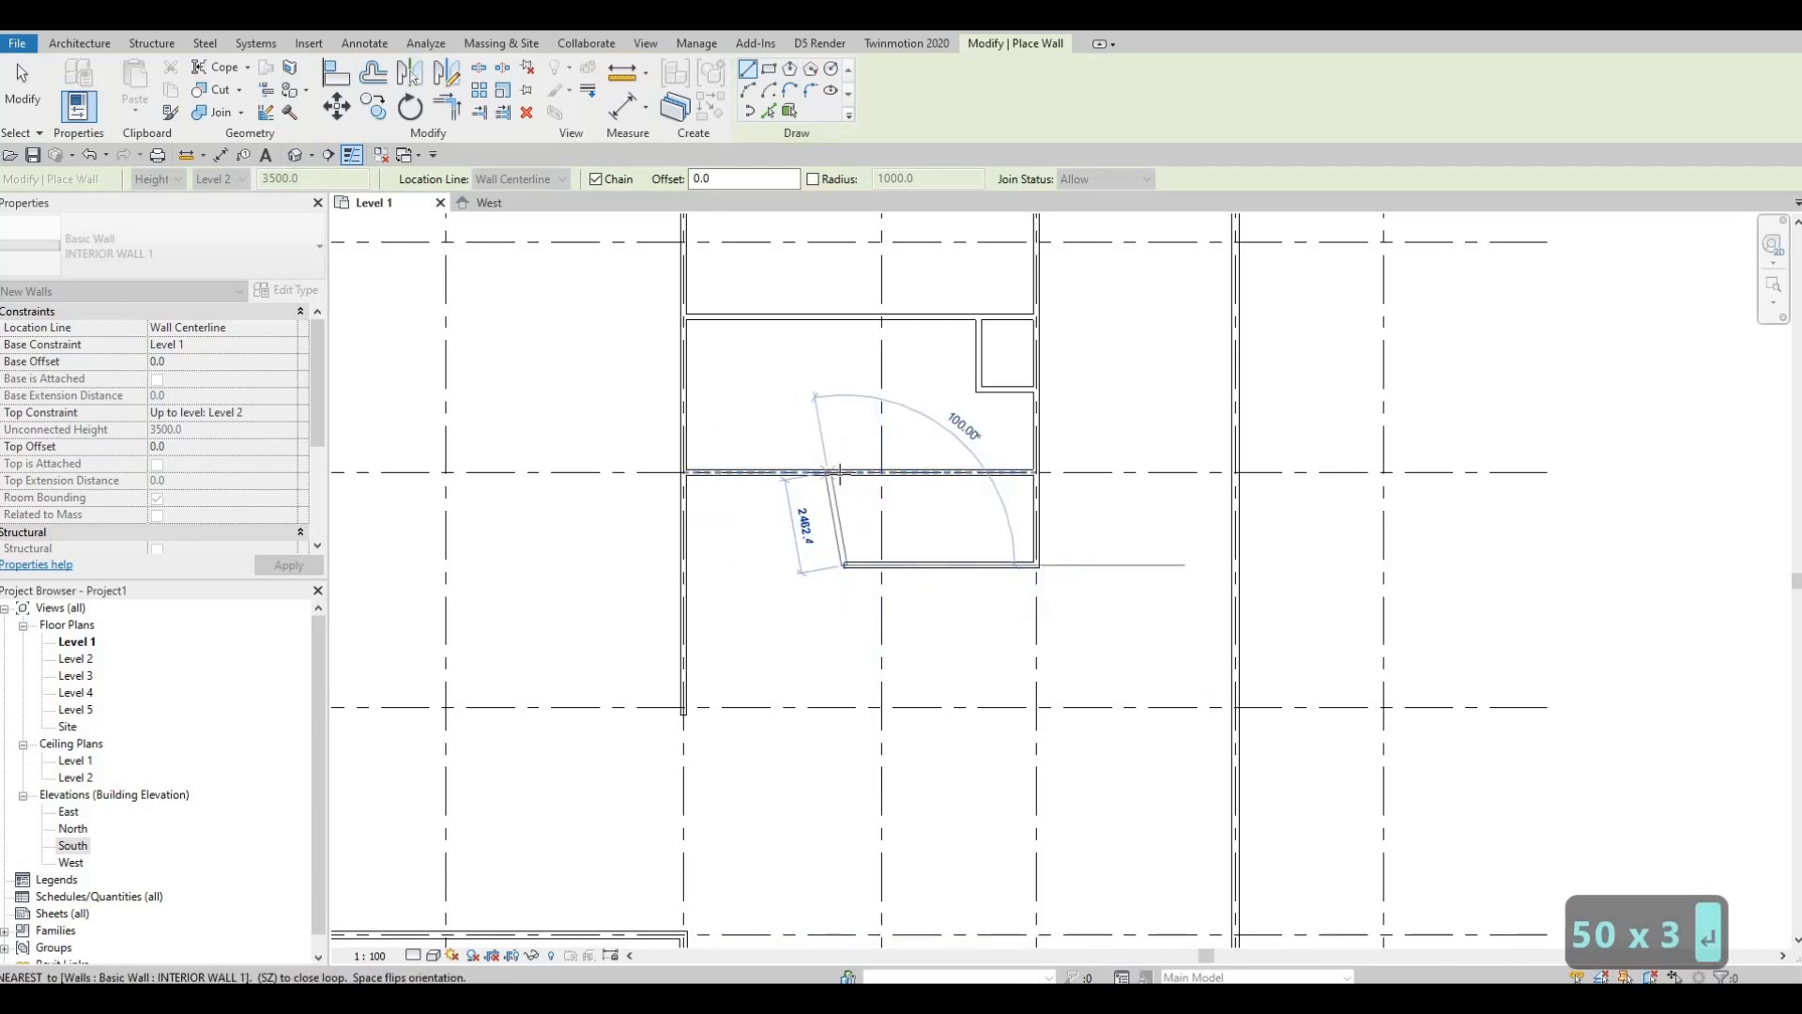
left_click(844, 473)
key("Escape")
key("Escape")
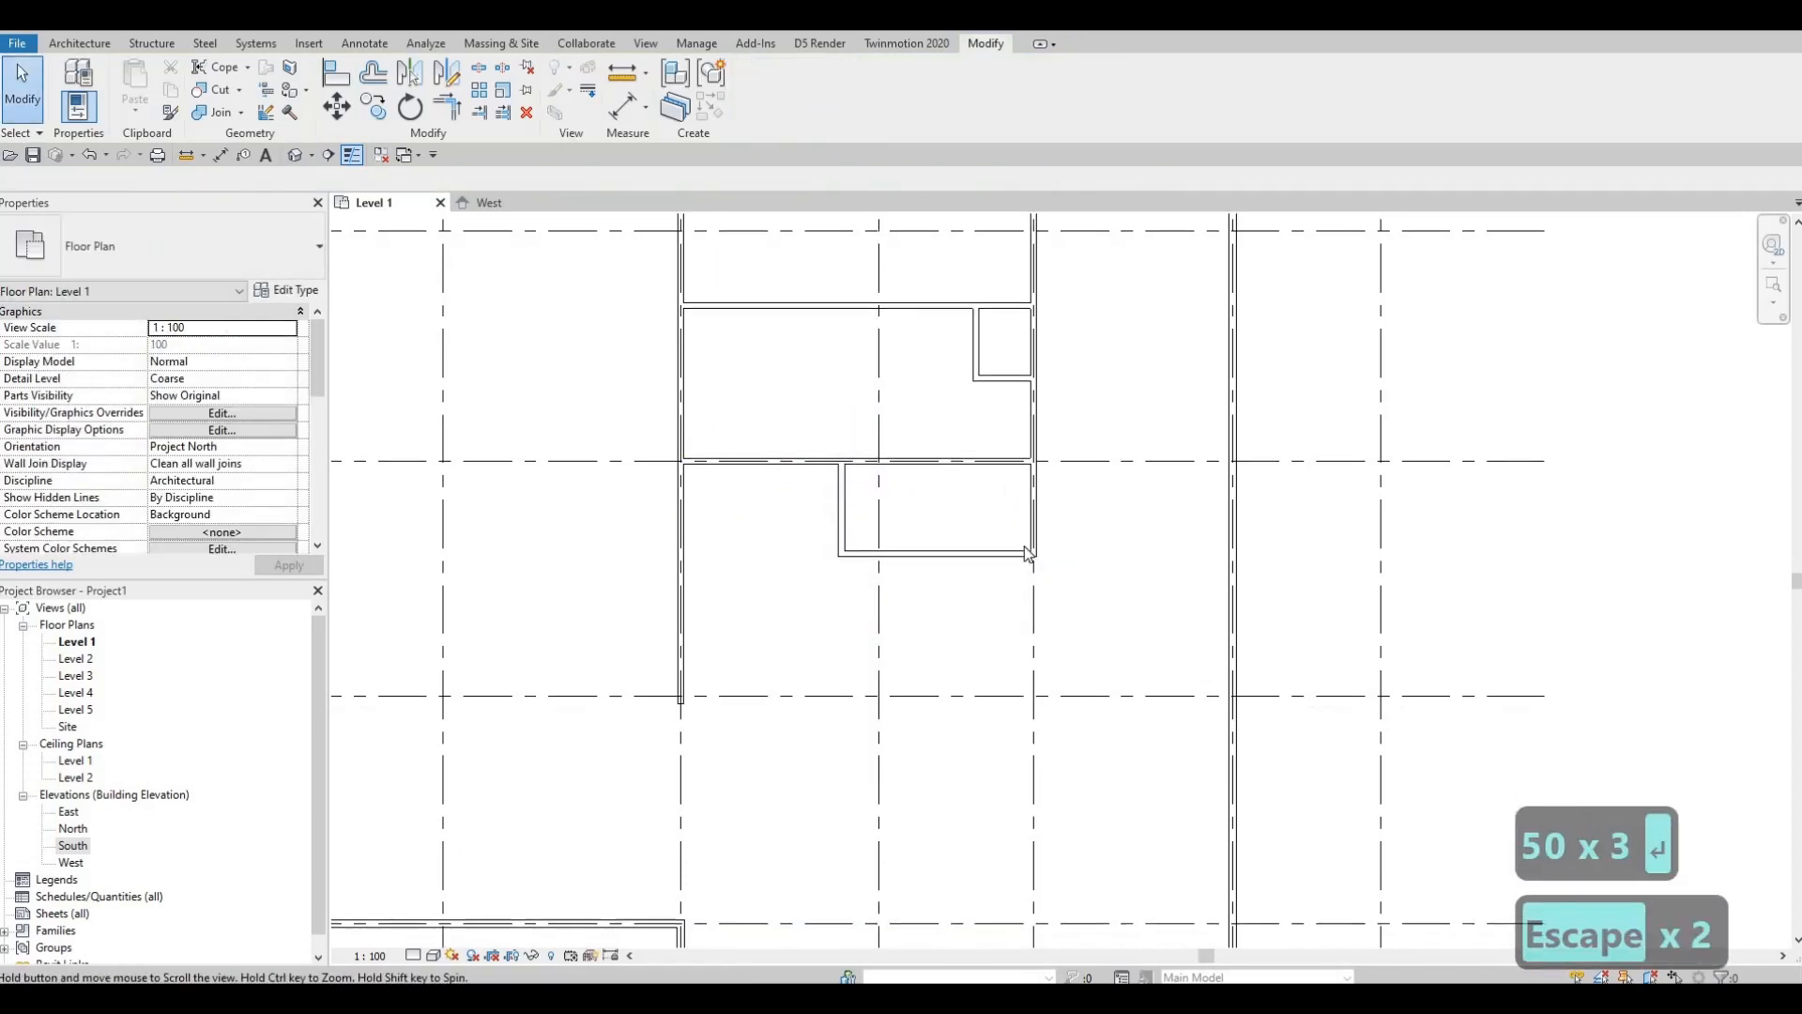
Step: From the small room's bottom-right corner, run a 2425 mm wall down and a horizontal wall to the left wall
key("c")
key("s")
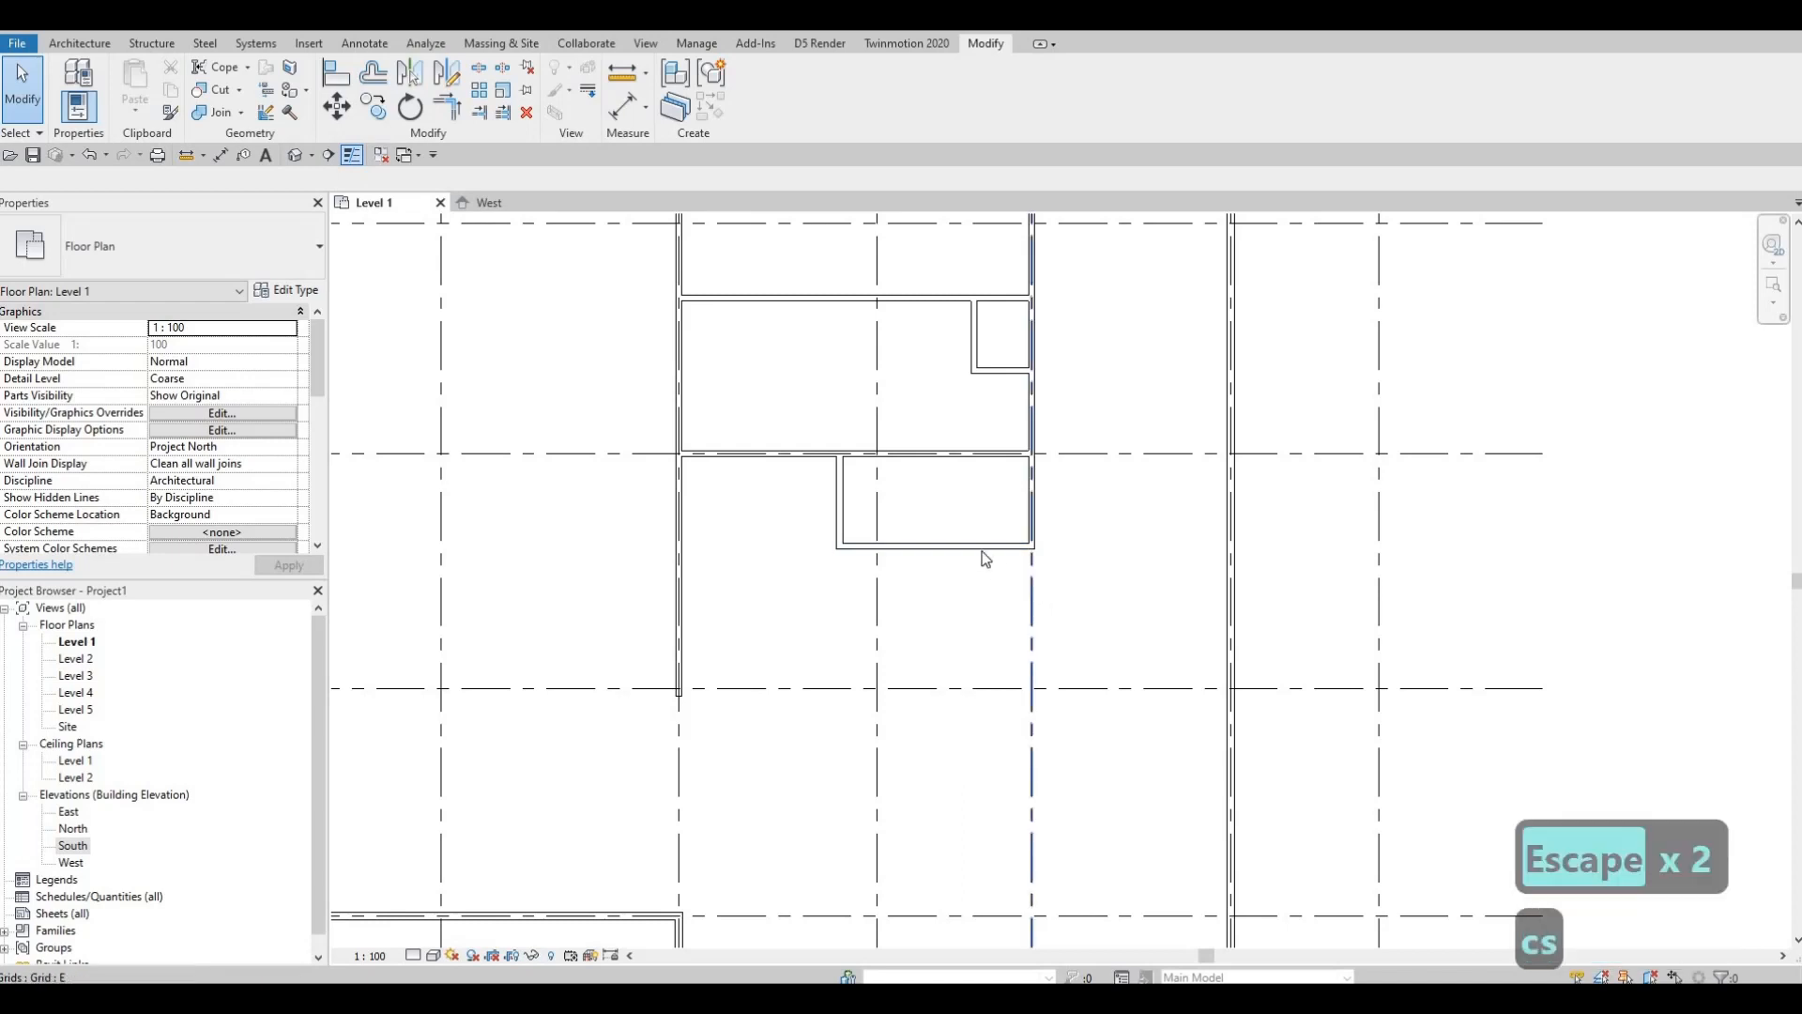
key("Escape")
left_click(982, 548)
key("c")
key("s")
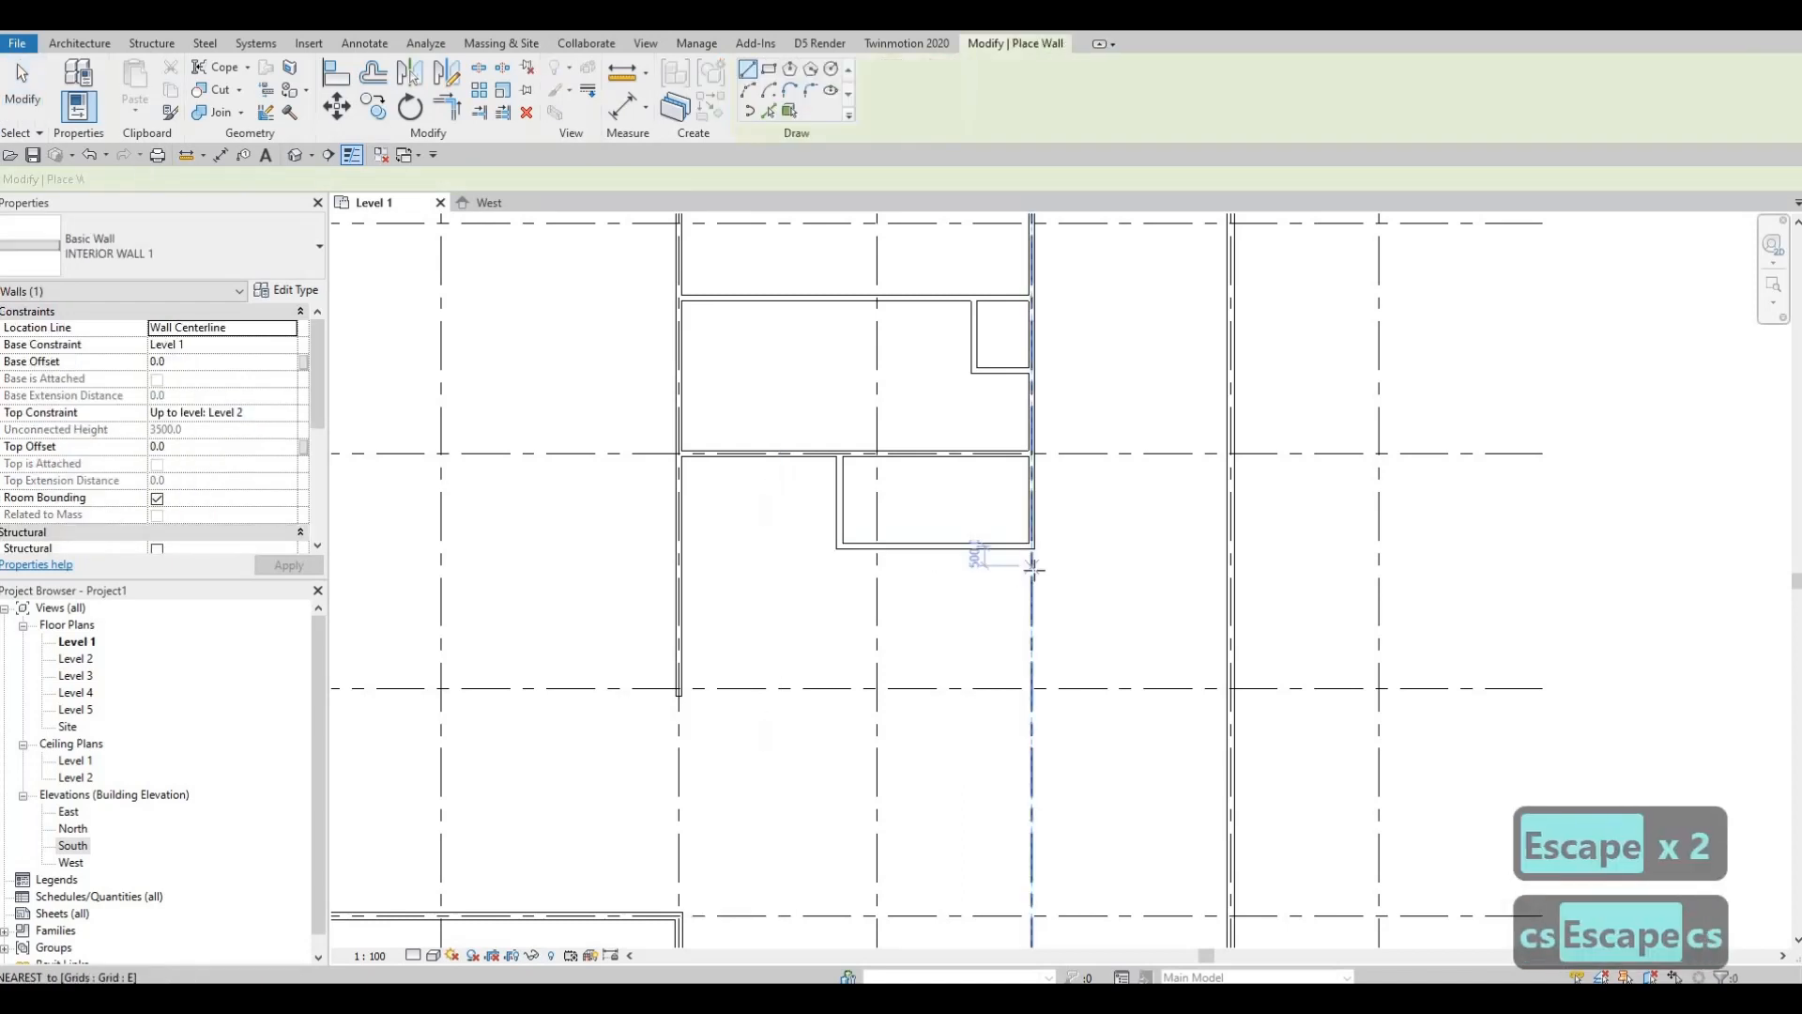
left_click(1033, 547)
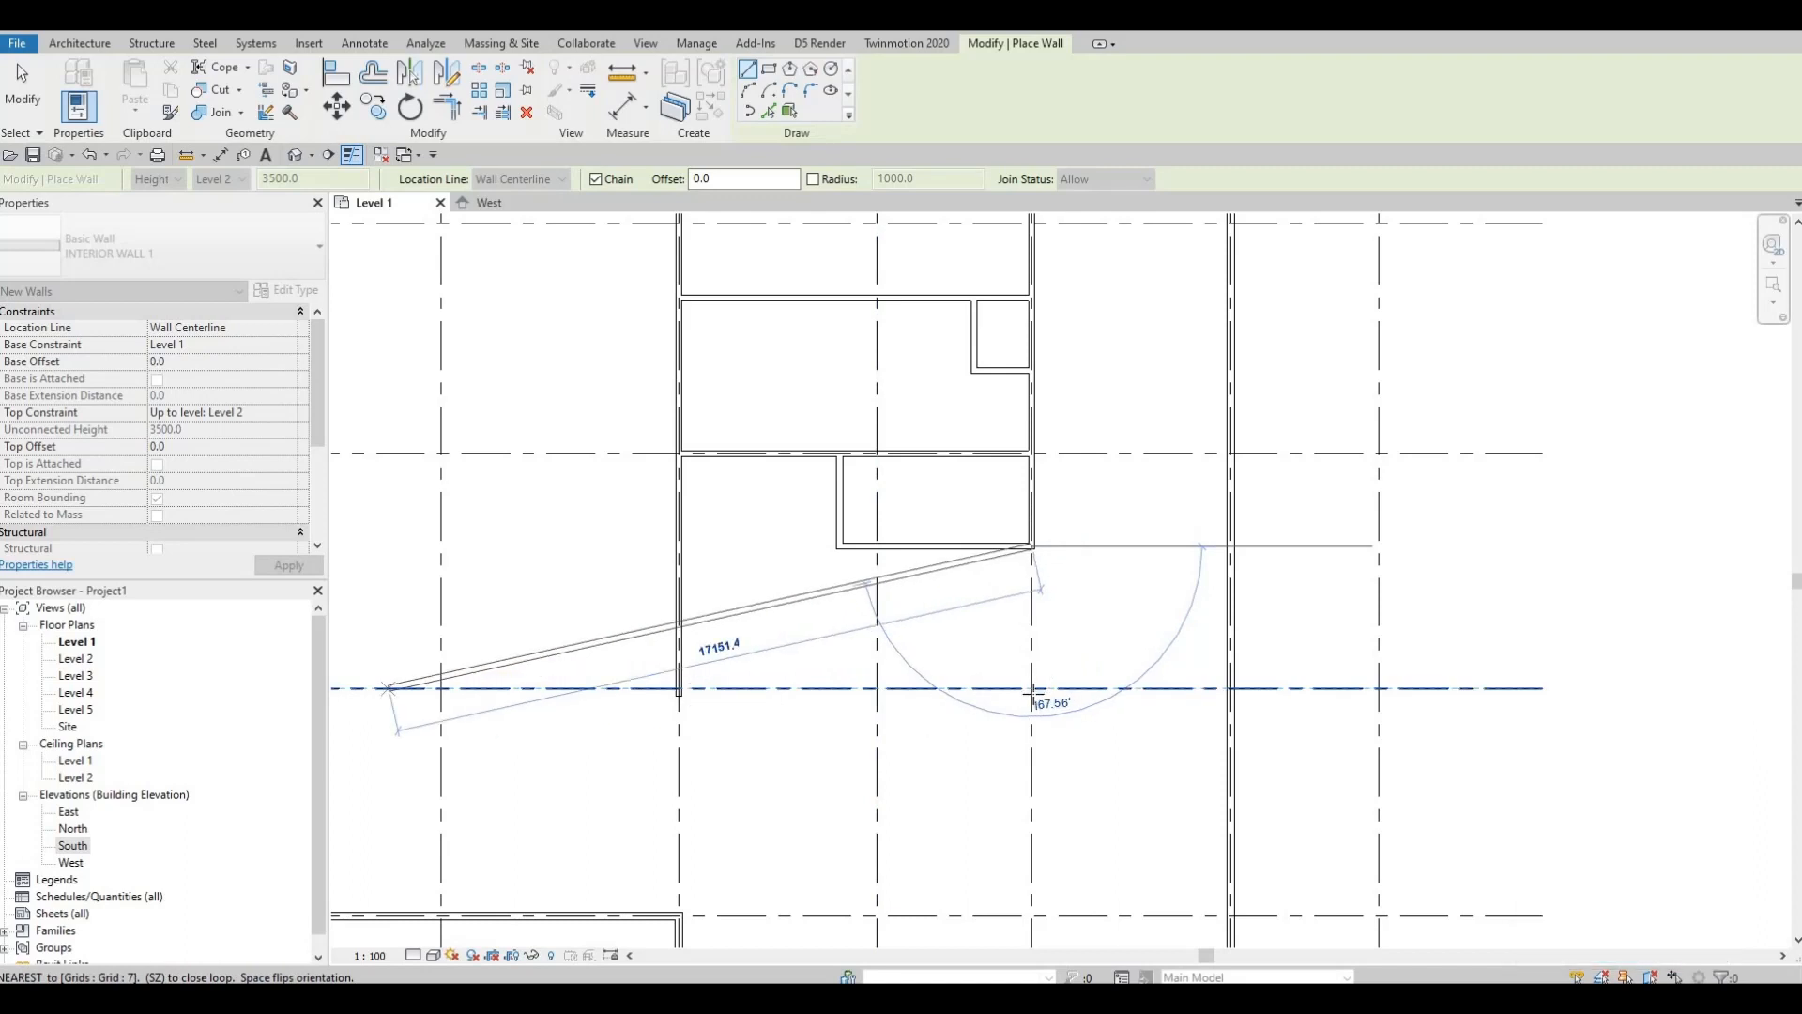
type("242")
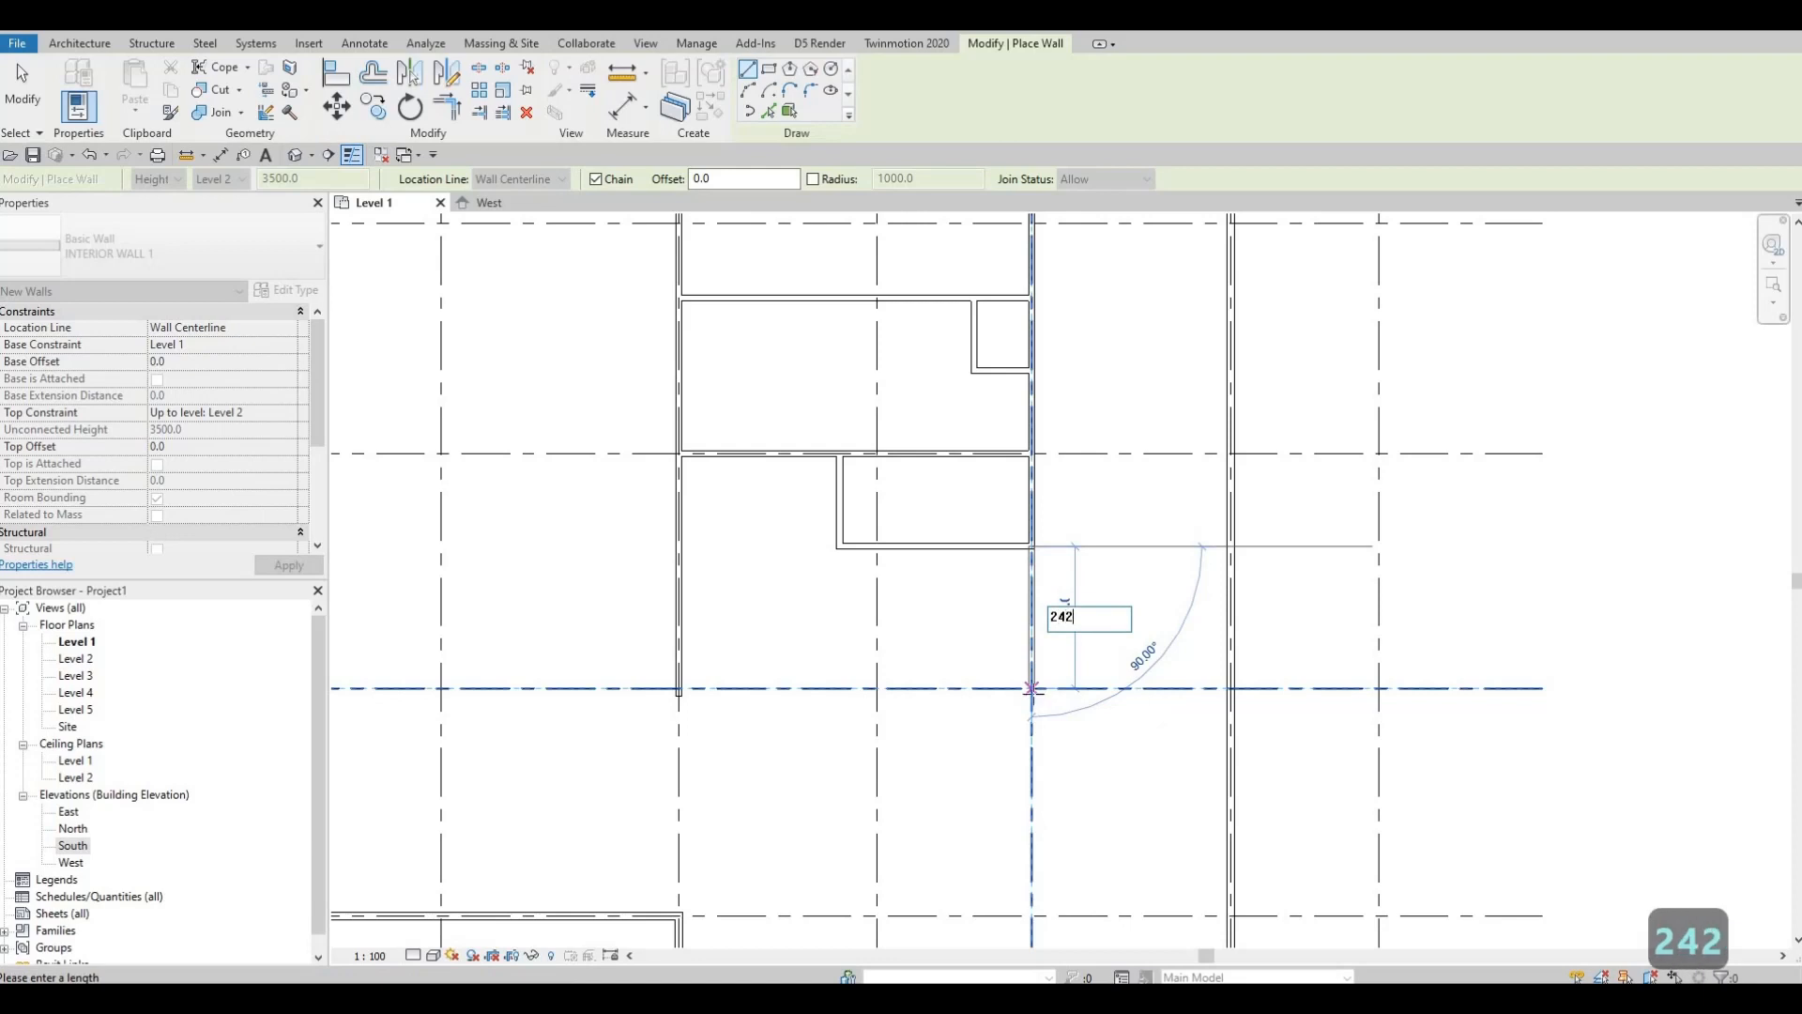
type("5")
key("Return")
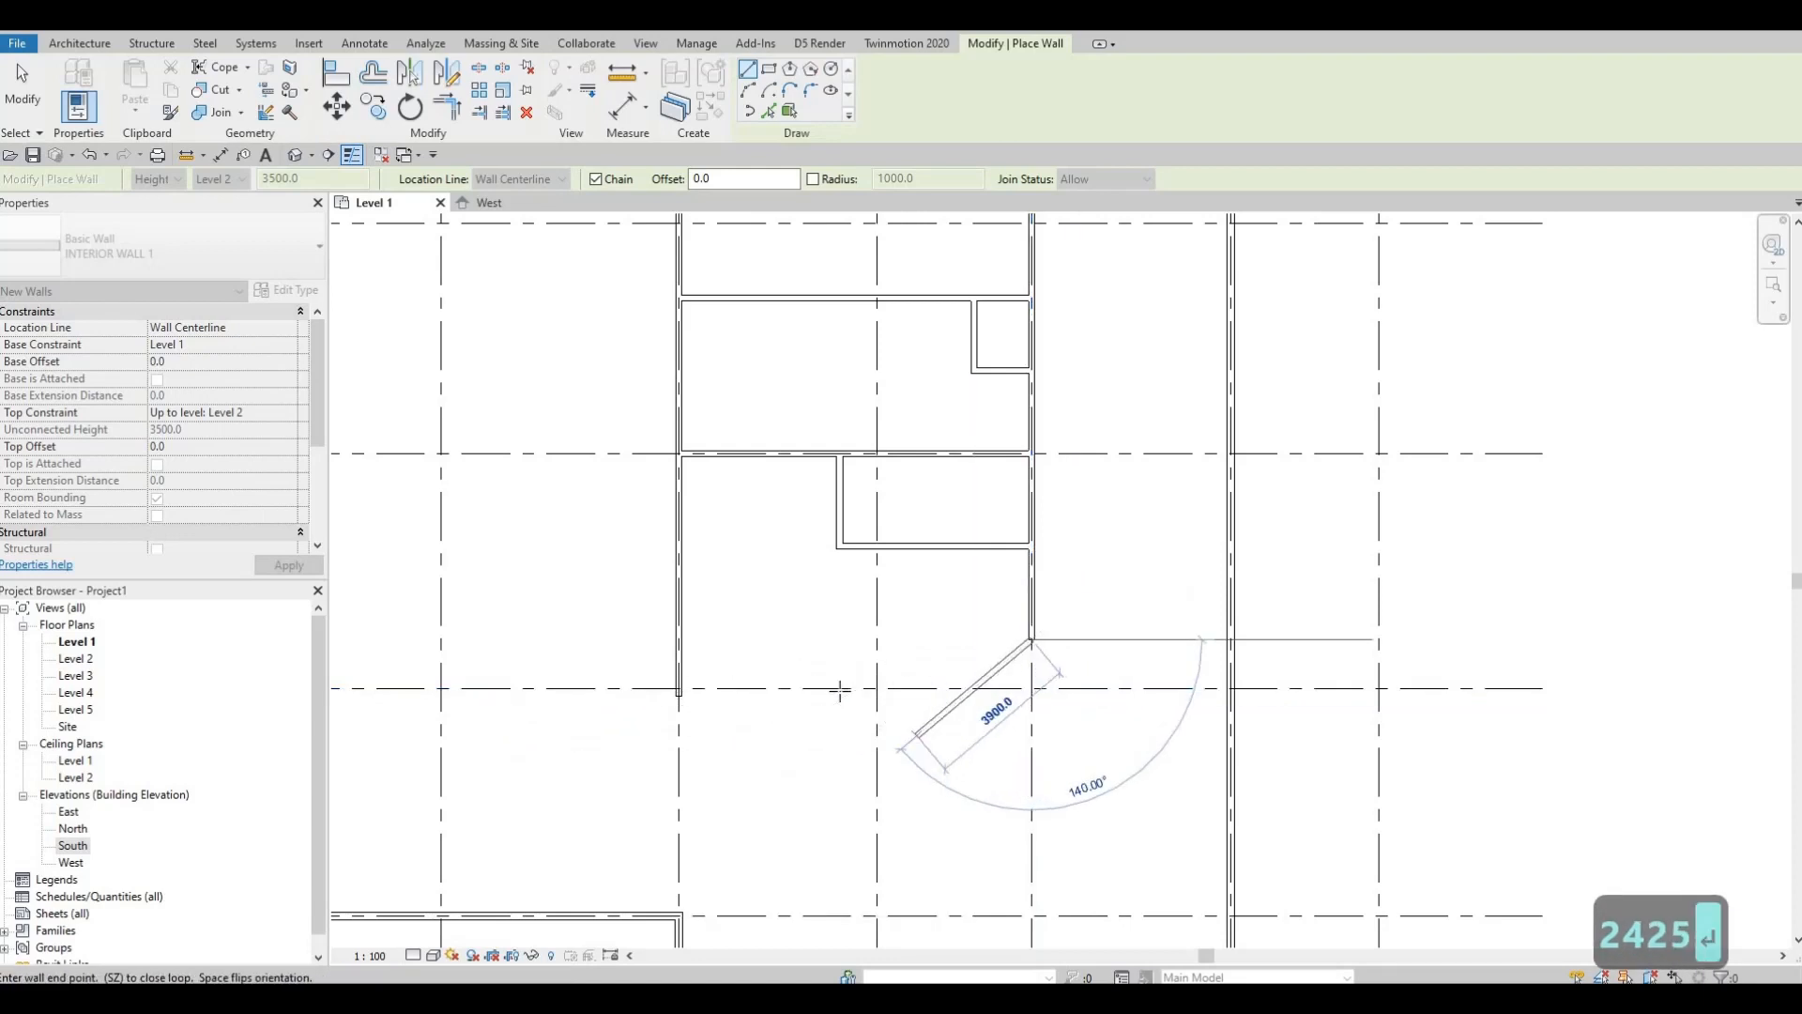
left_click(673, 640)
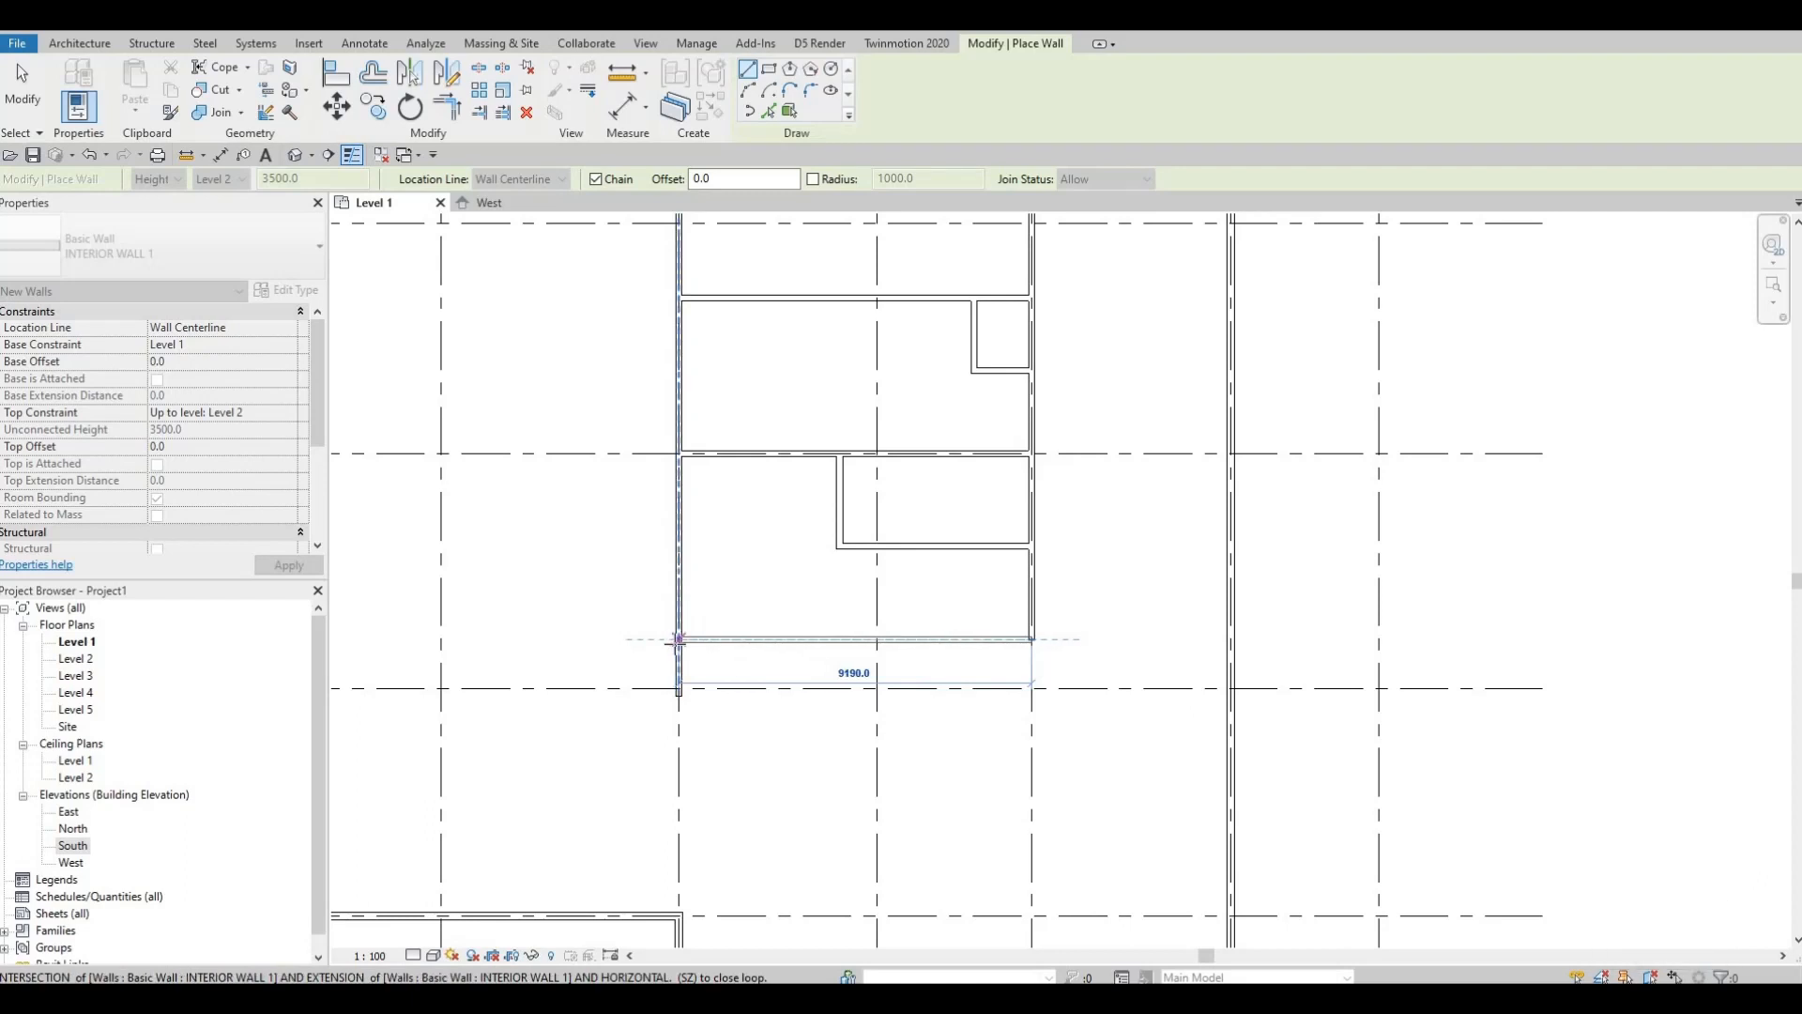
key("Escape")
key("Escape")
Step: Extend the small room's left wall down to the new bottom wall
left_click(840, 523)
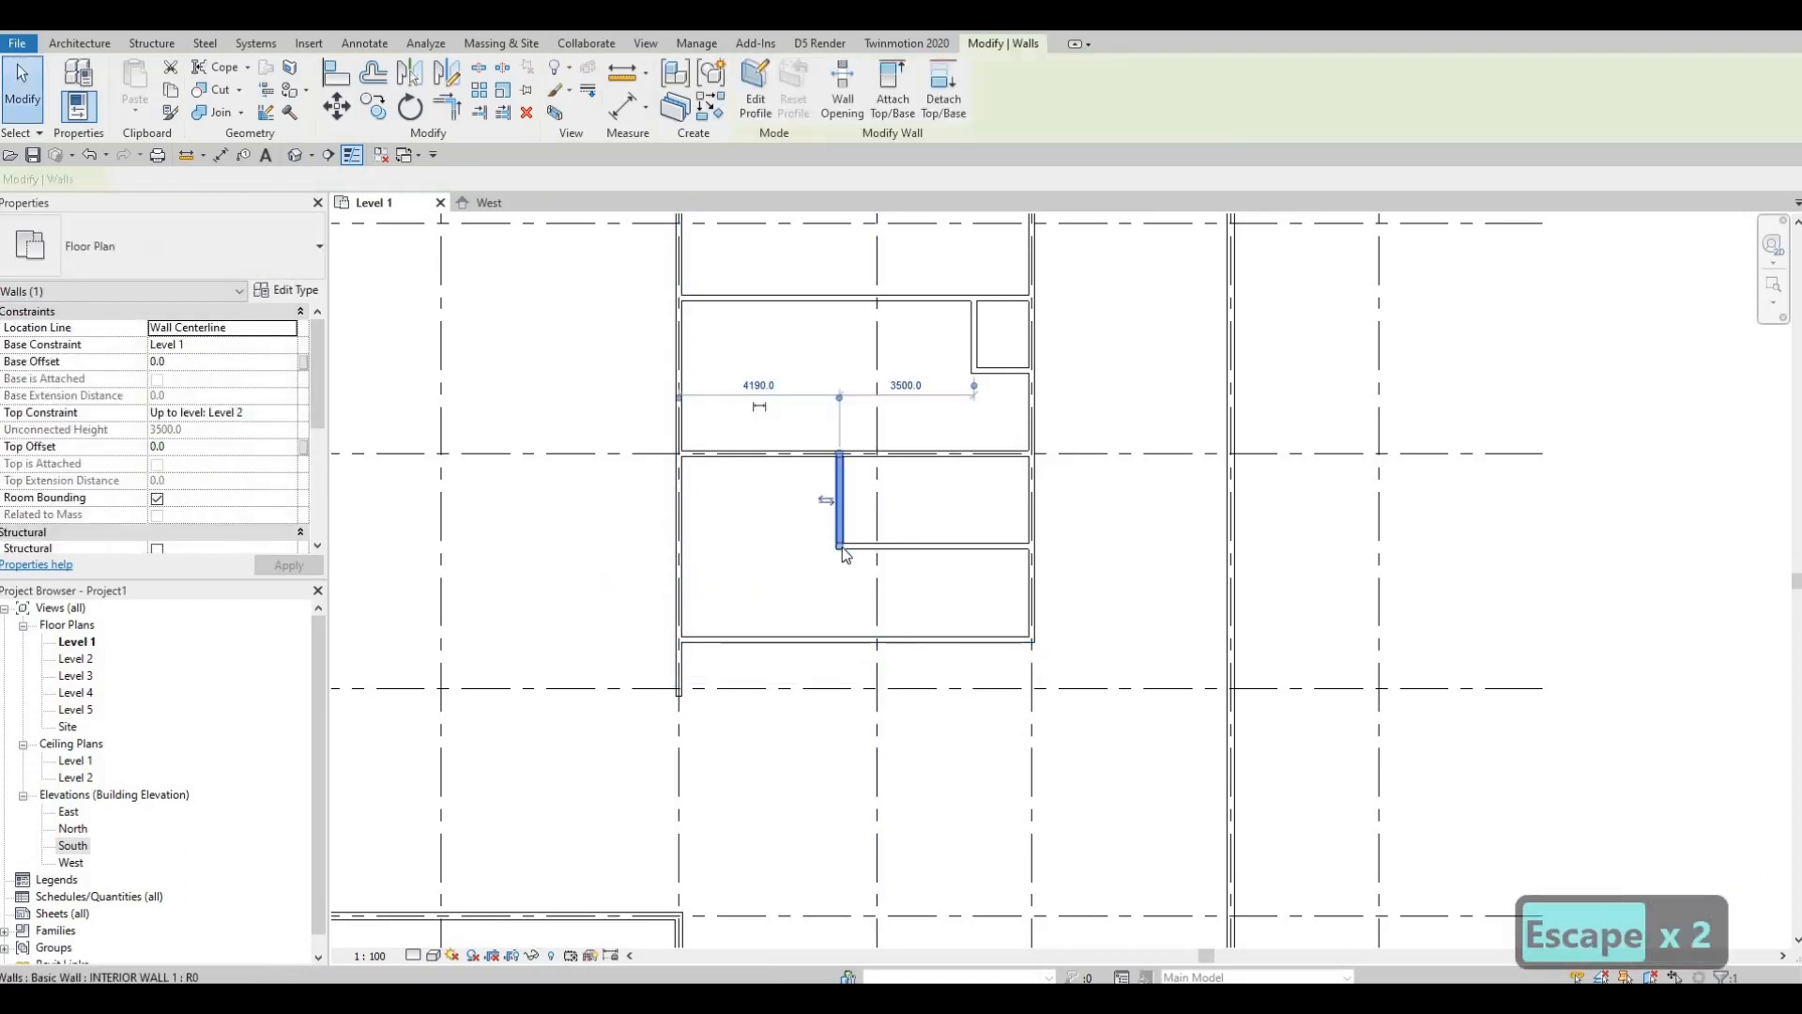
left_click_drag(842, 640, 840, 640)
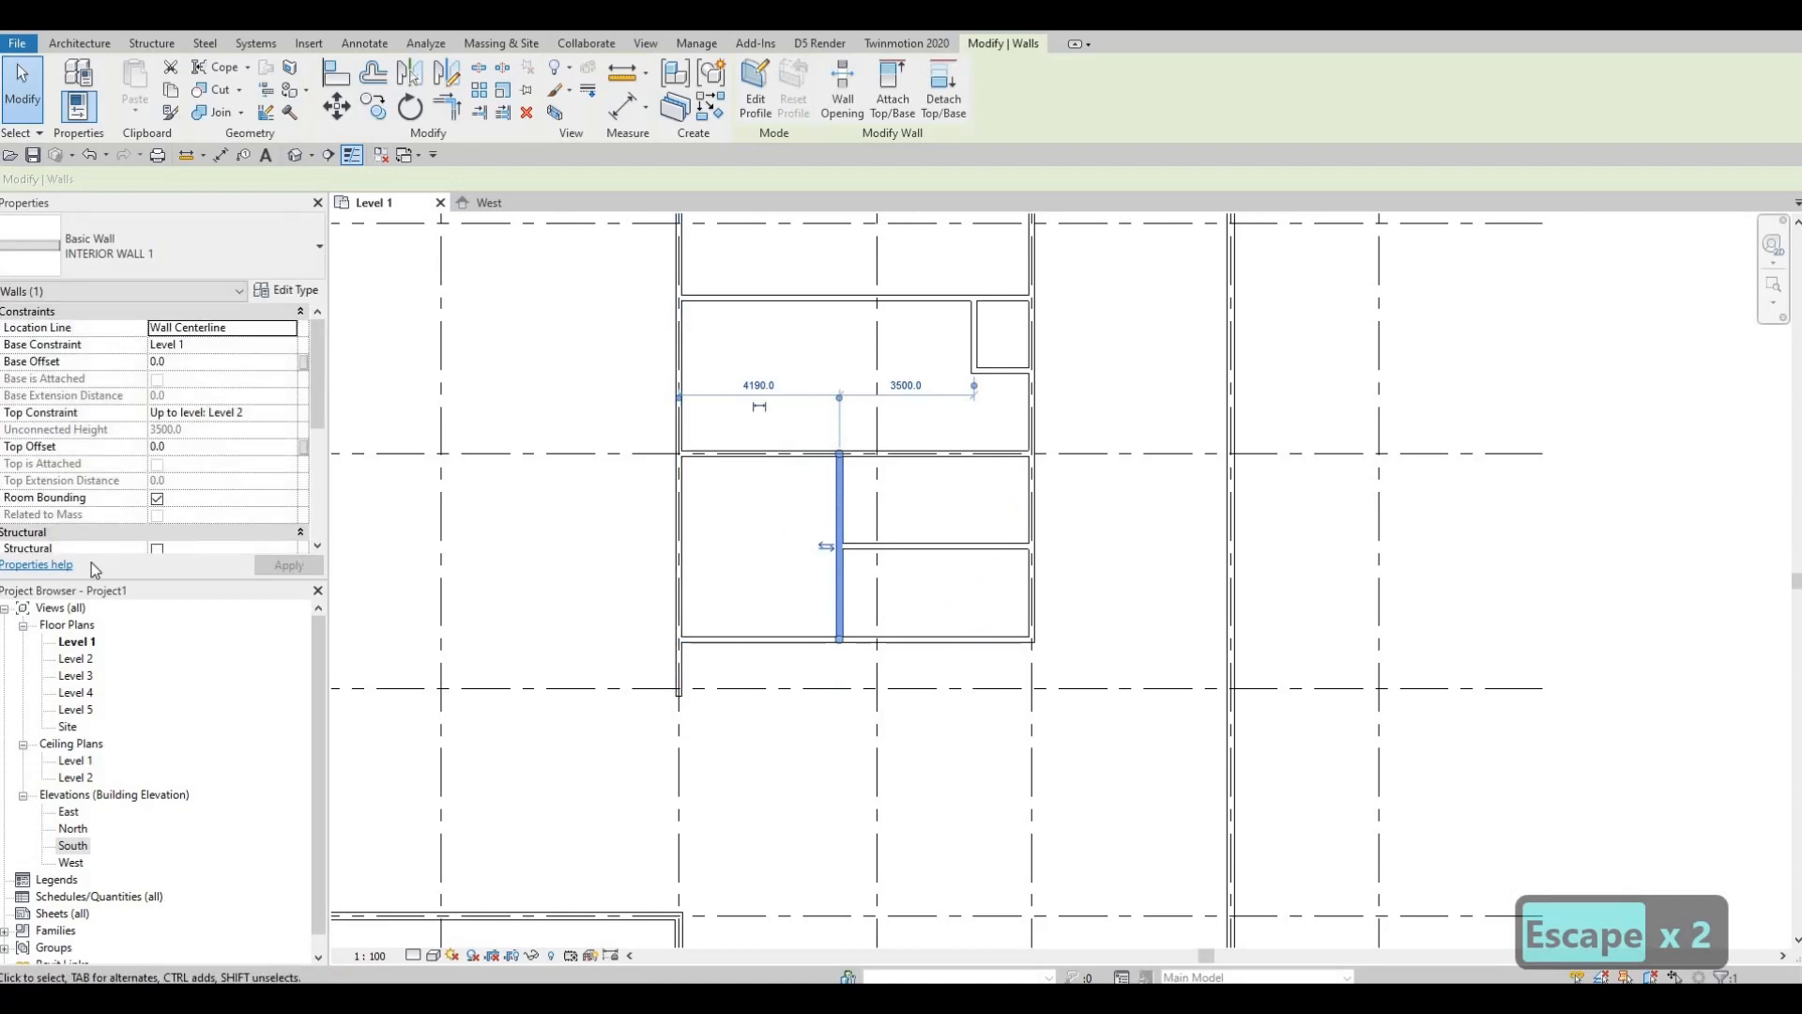
key("Escape")
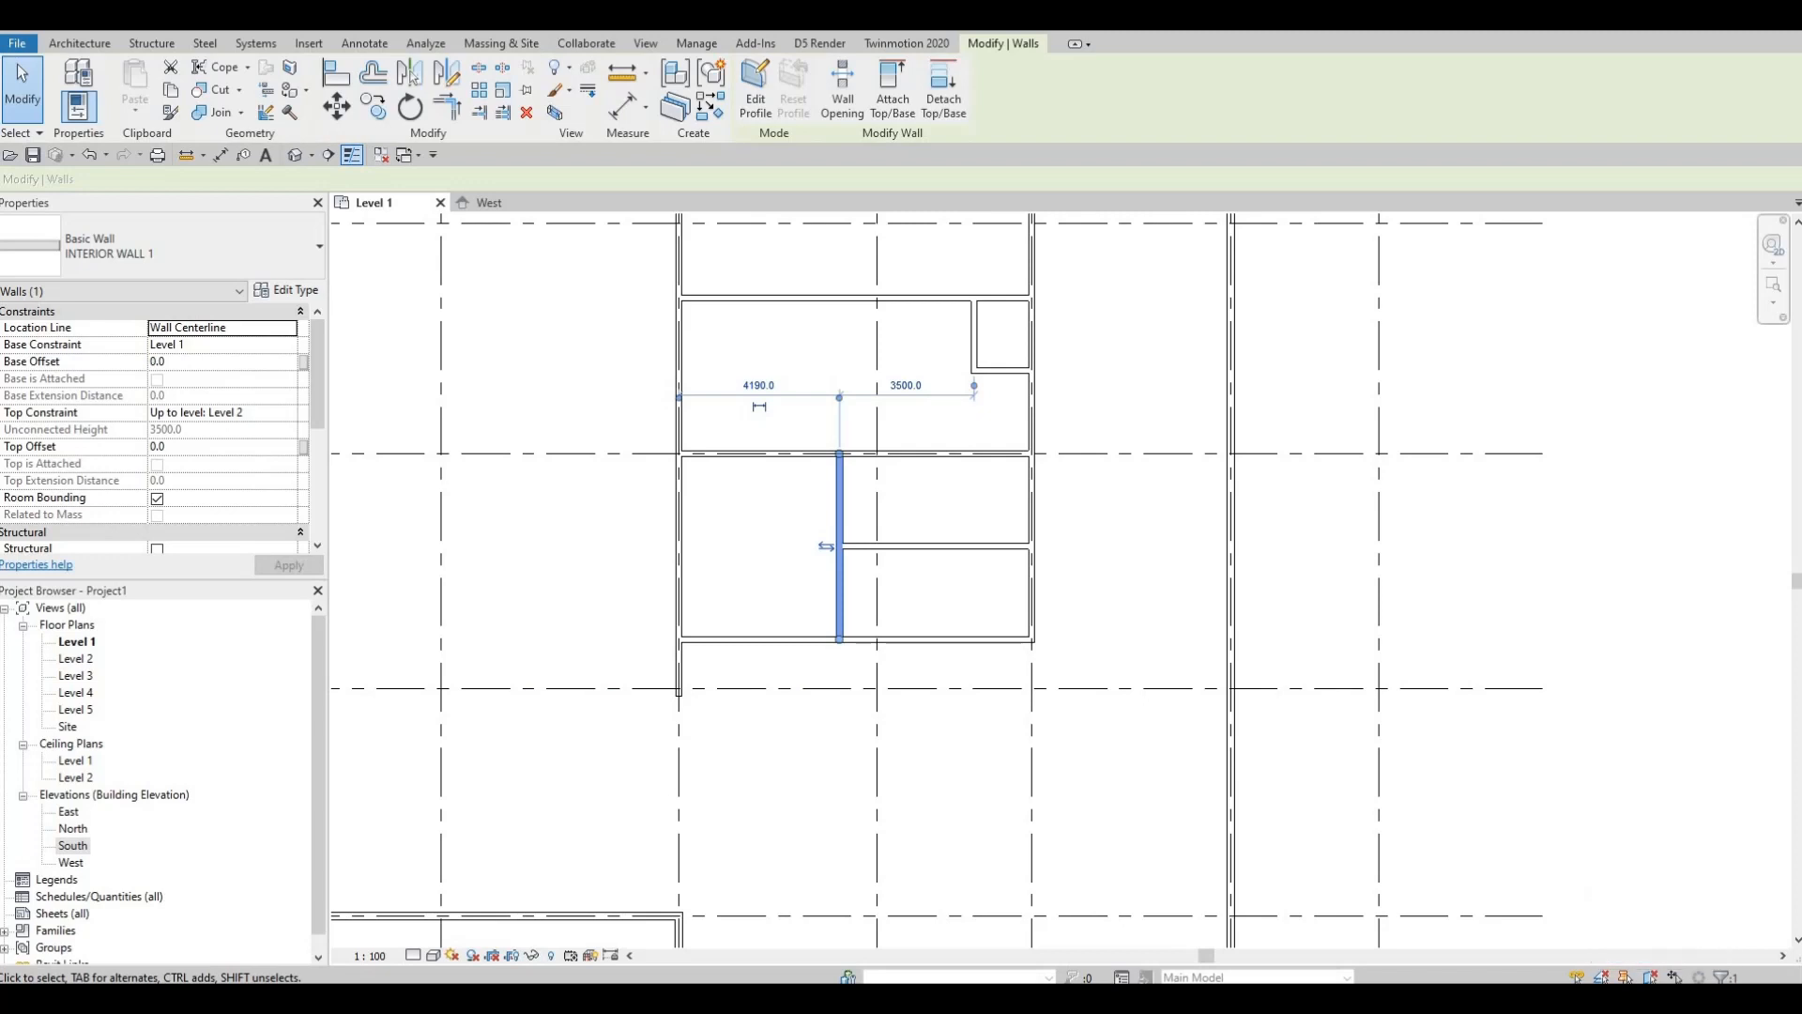
Step: Extend the long left interior wall down to the exterior wall, then review the stacked rooms
left_click(679, 693)
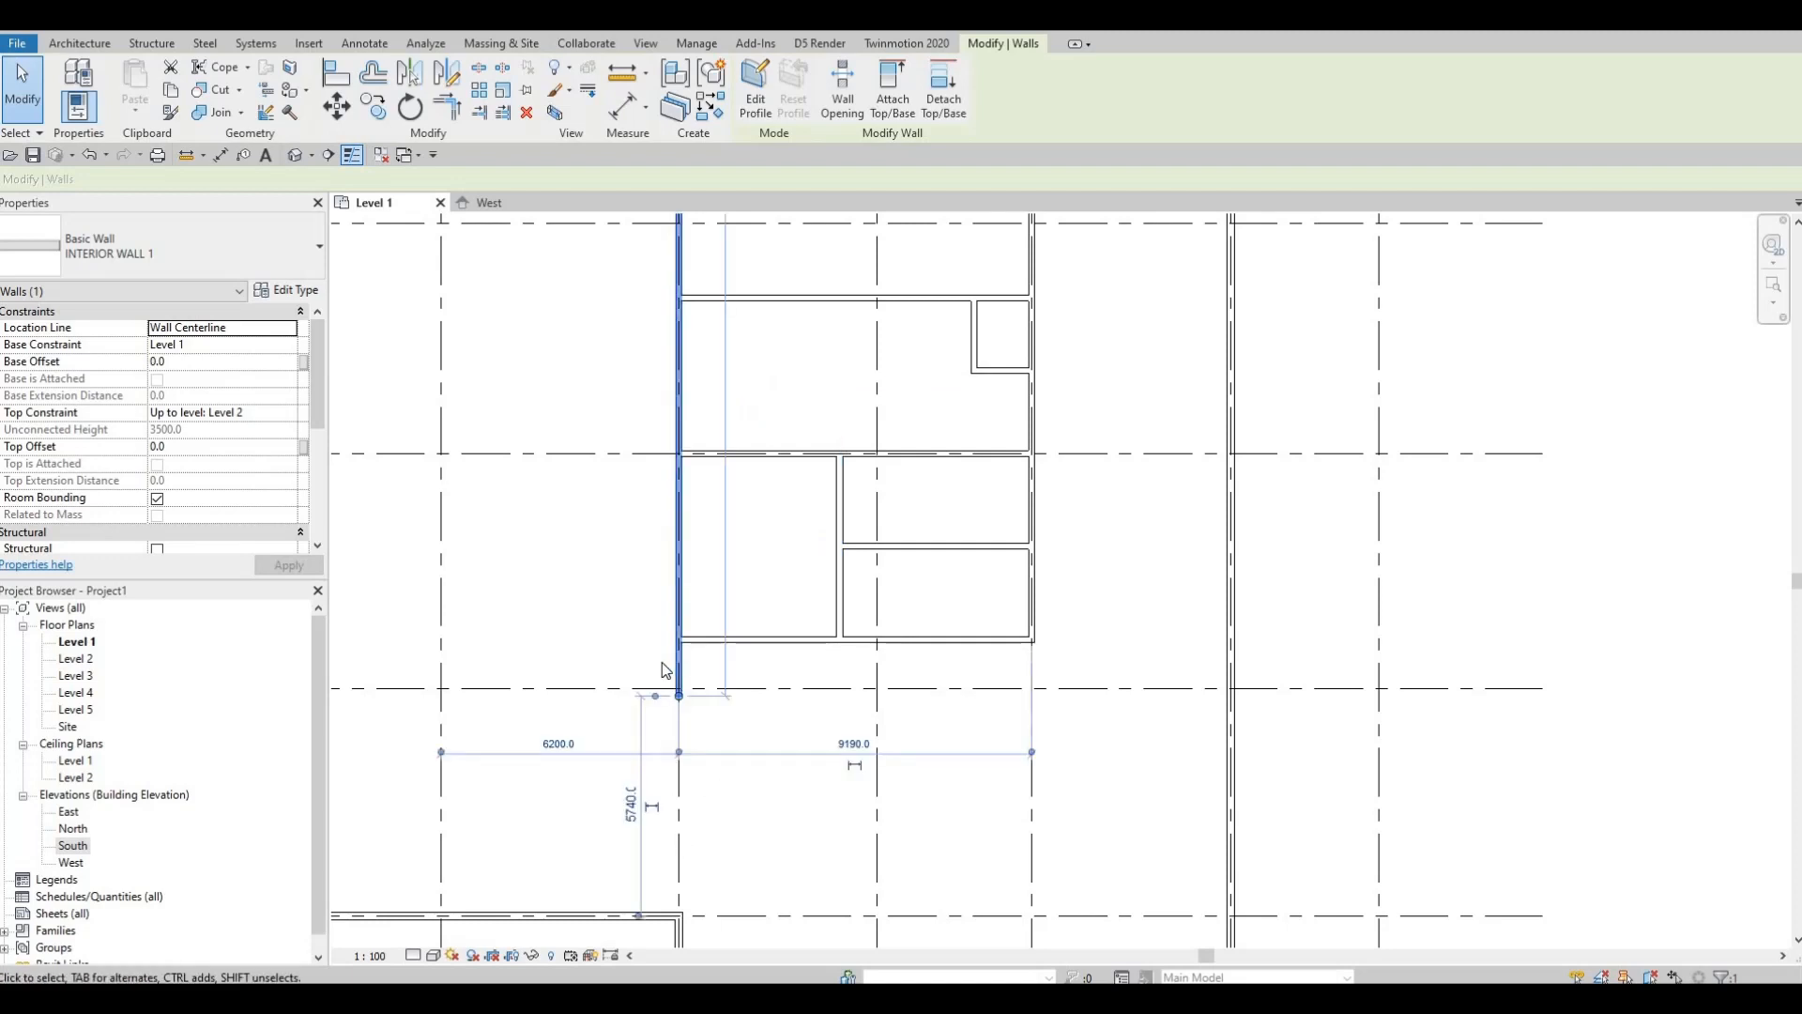
middle_click_drag(663, 669, 667, 543)
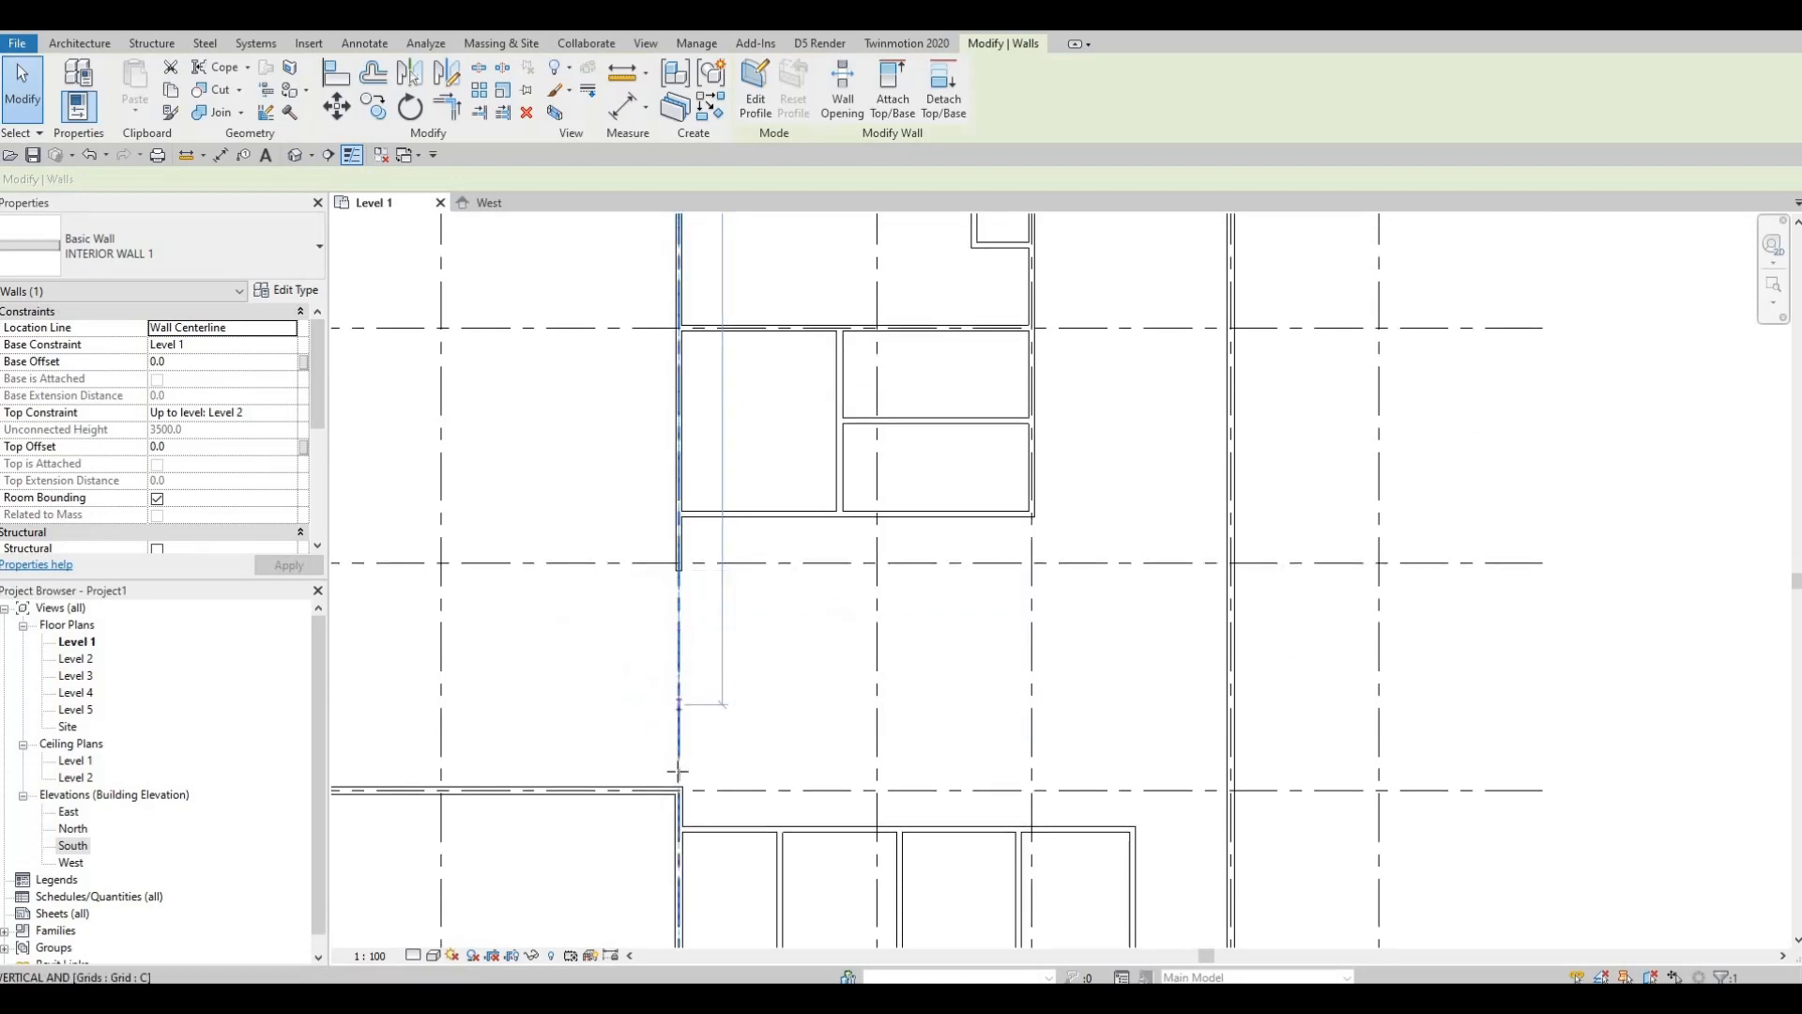
left_click_drag(678, 772, 702, 785)
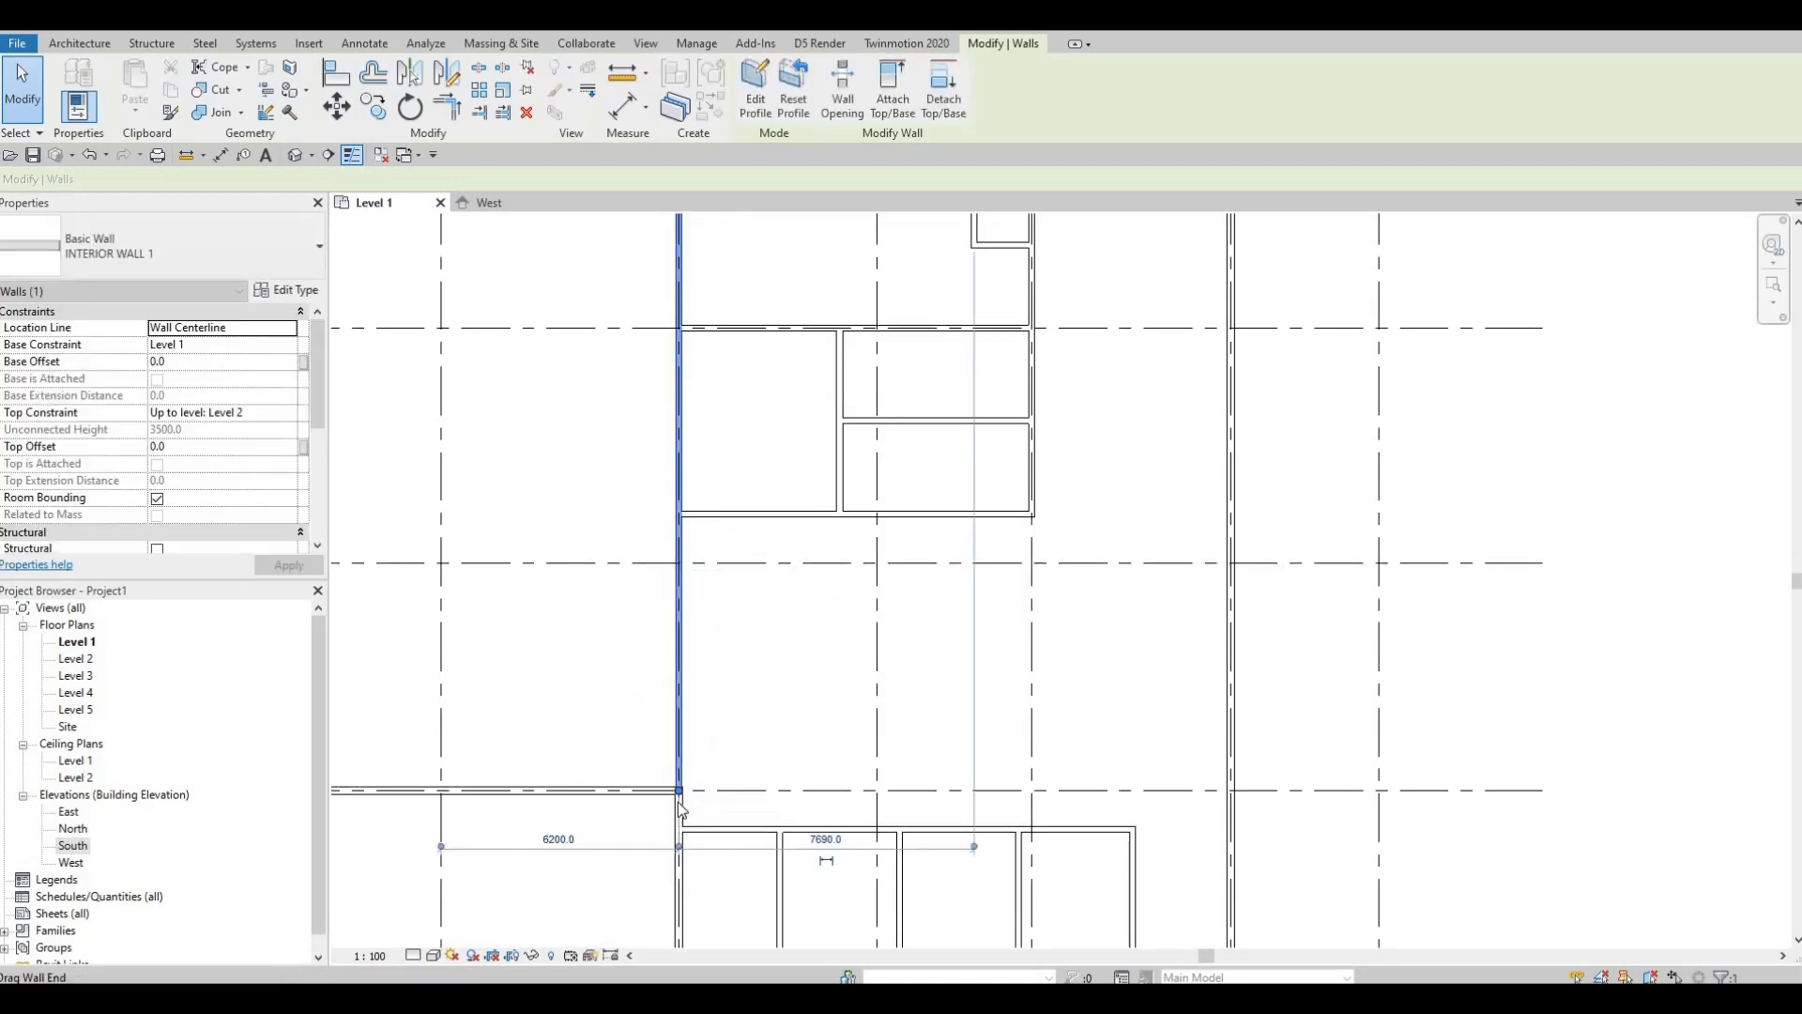
key("Escape")
scroll(699, 780, "up", 4)
scroll(731, 741, "down", 3)
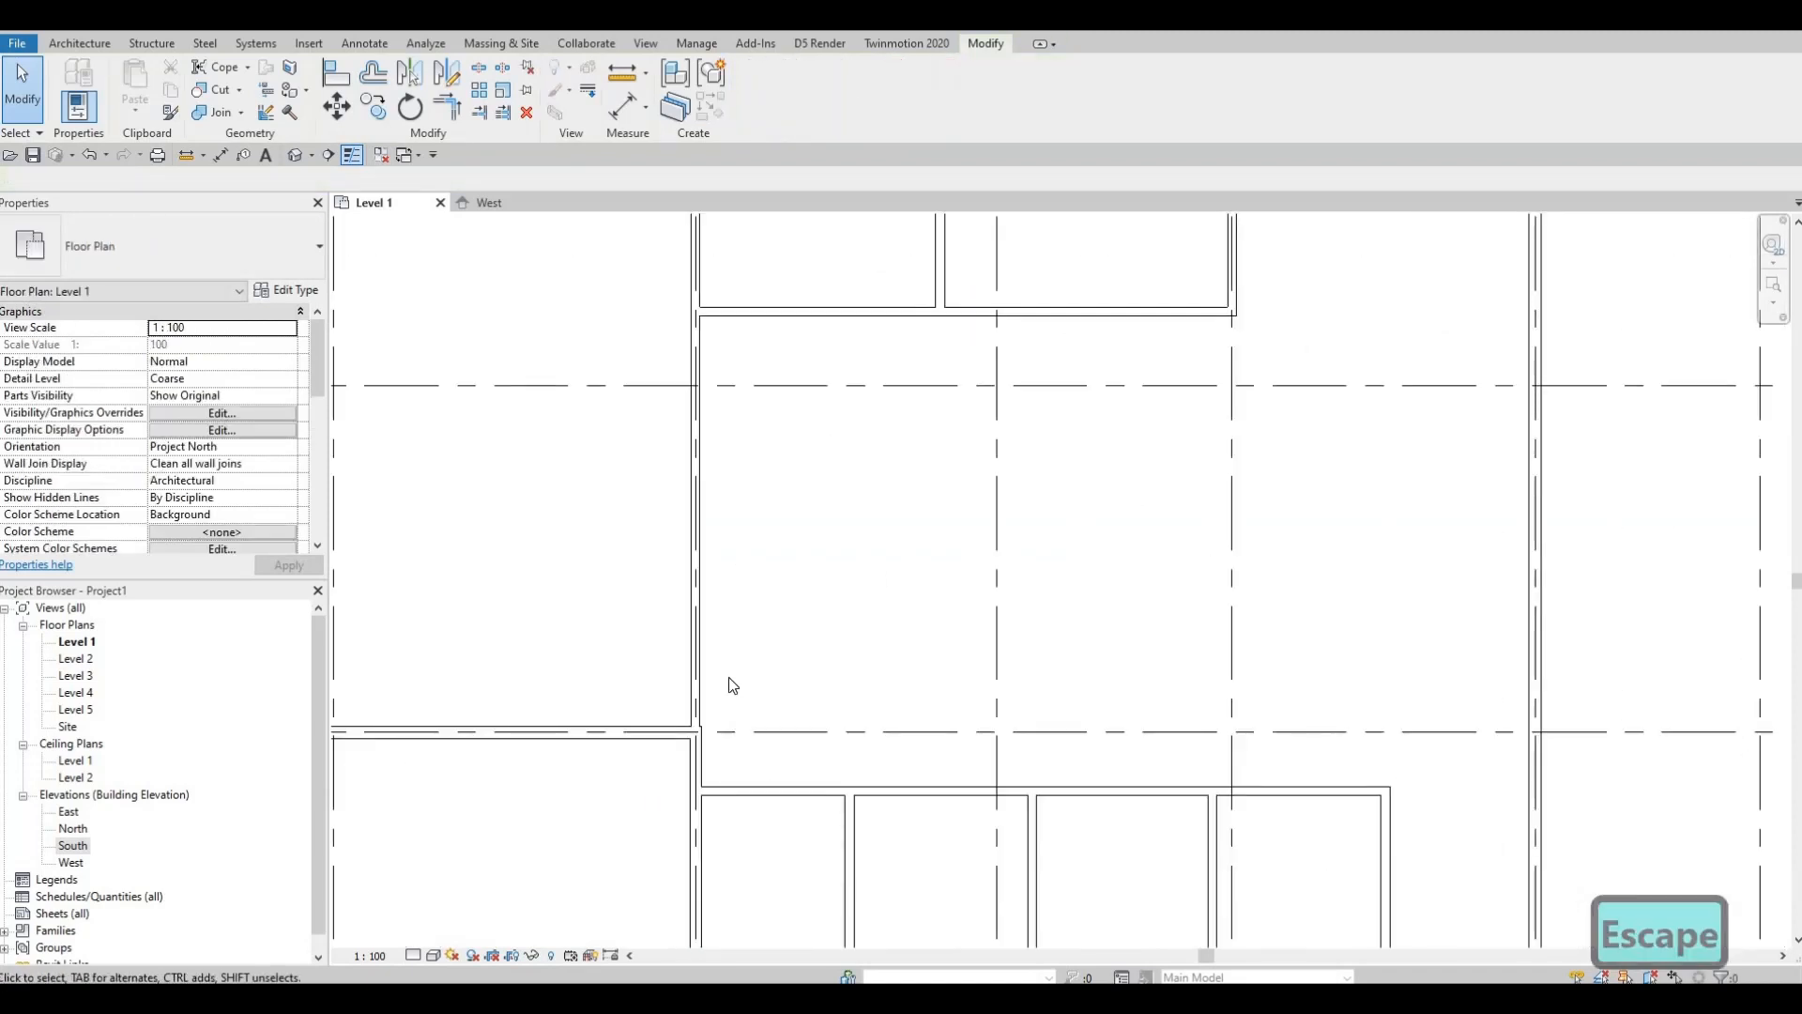
middle_click_drag(733, 685, 780, 755)
middle_click_drag(972, 574, 941, 716)
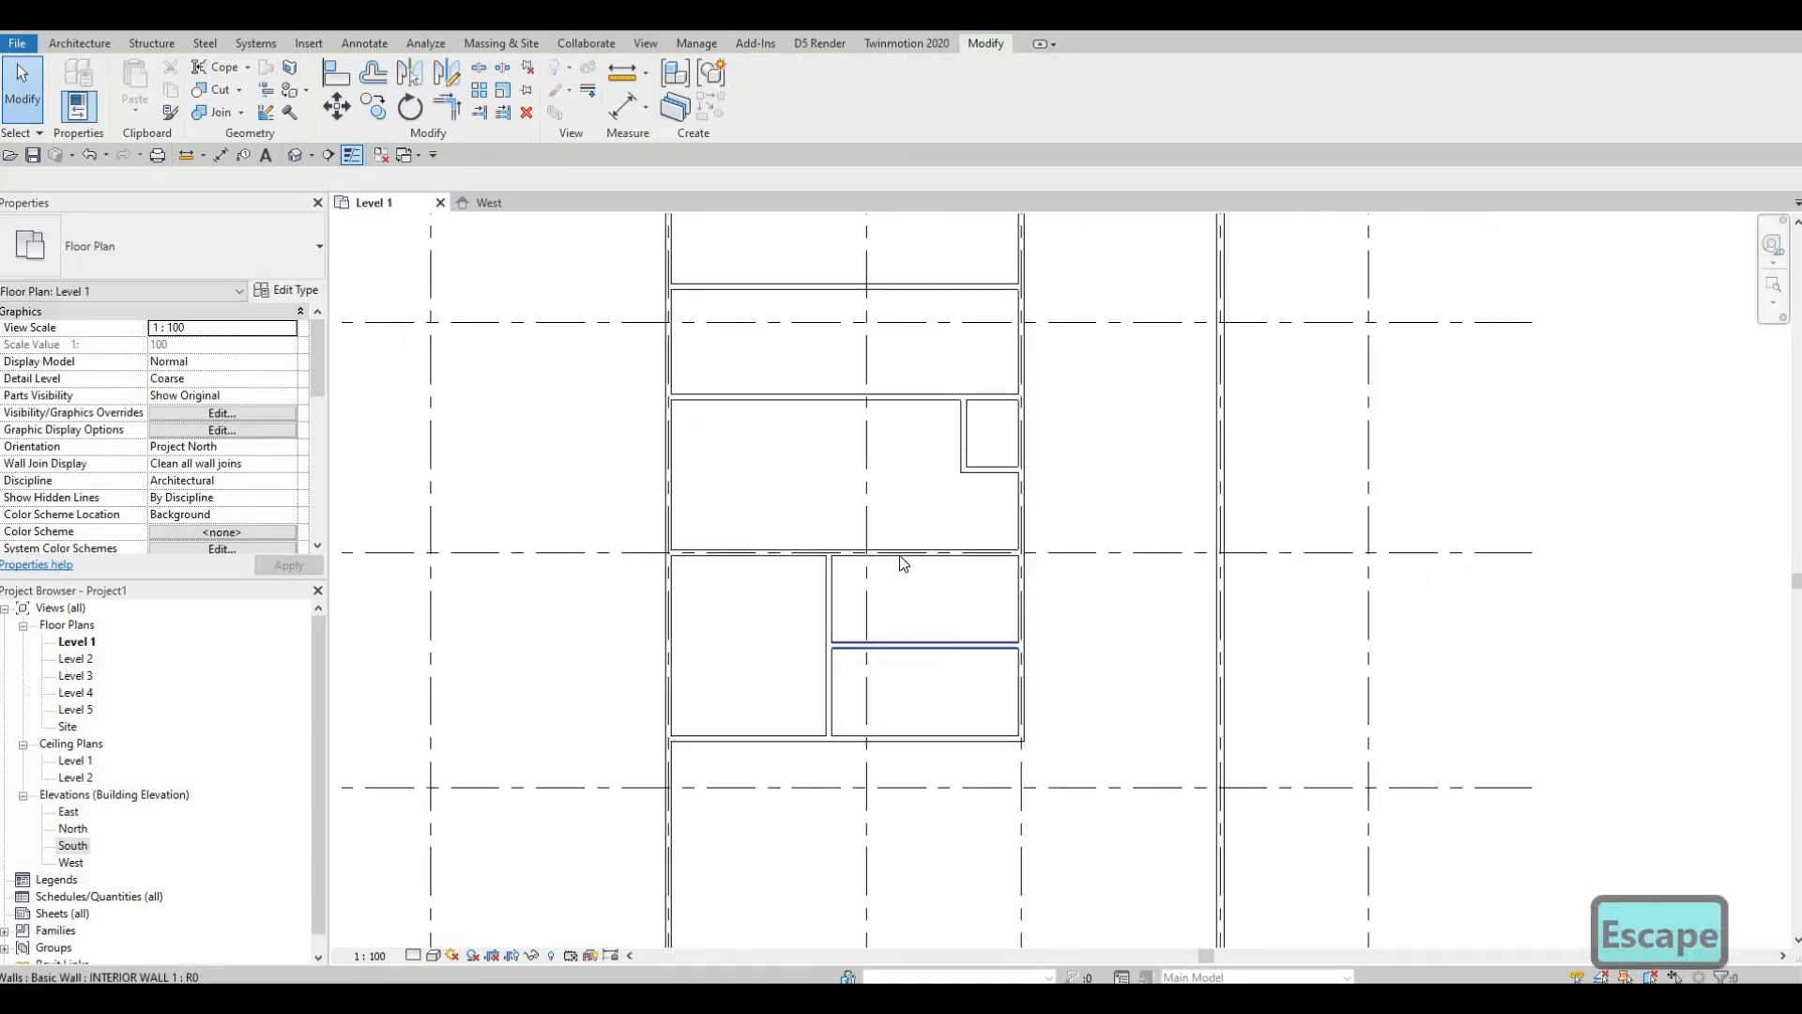
middle_click_drag(897, 484, 866, 585)
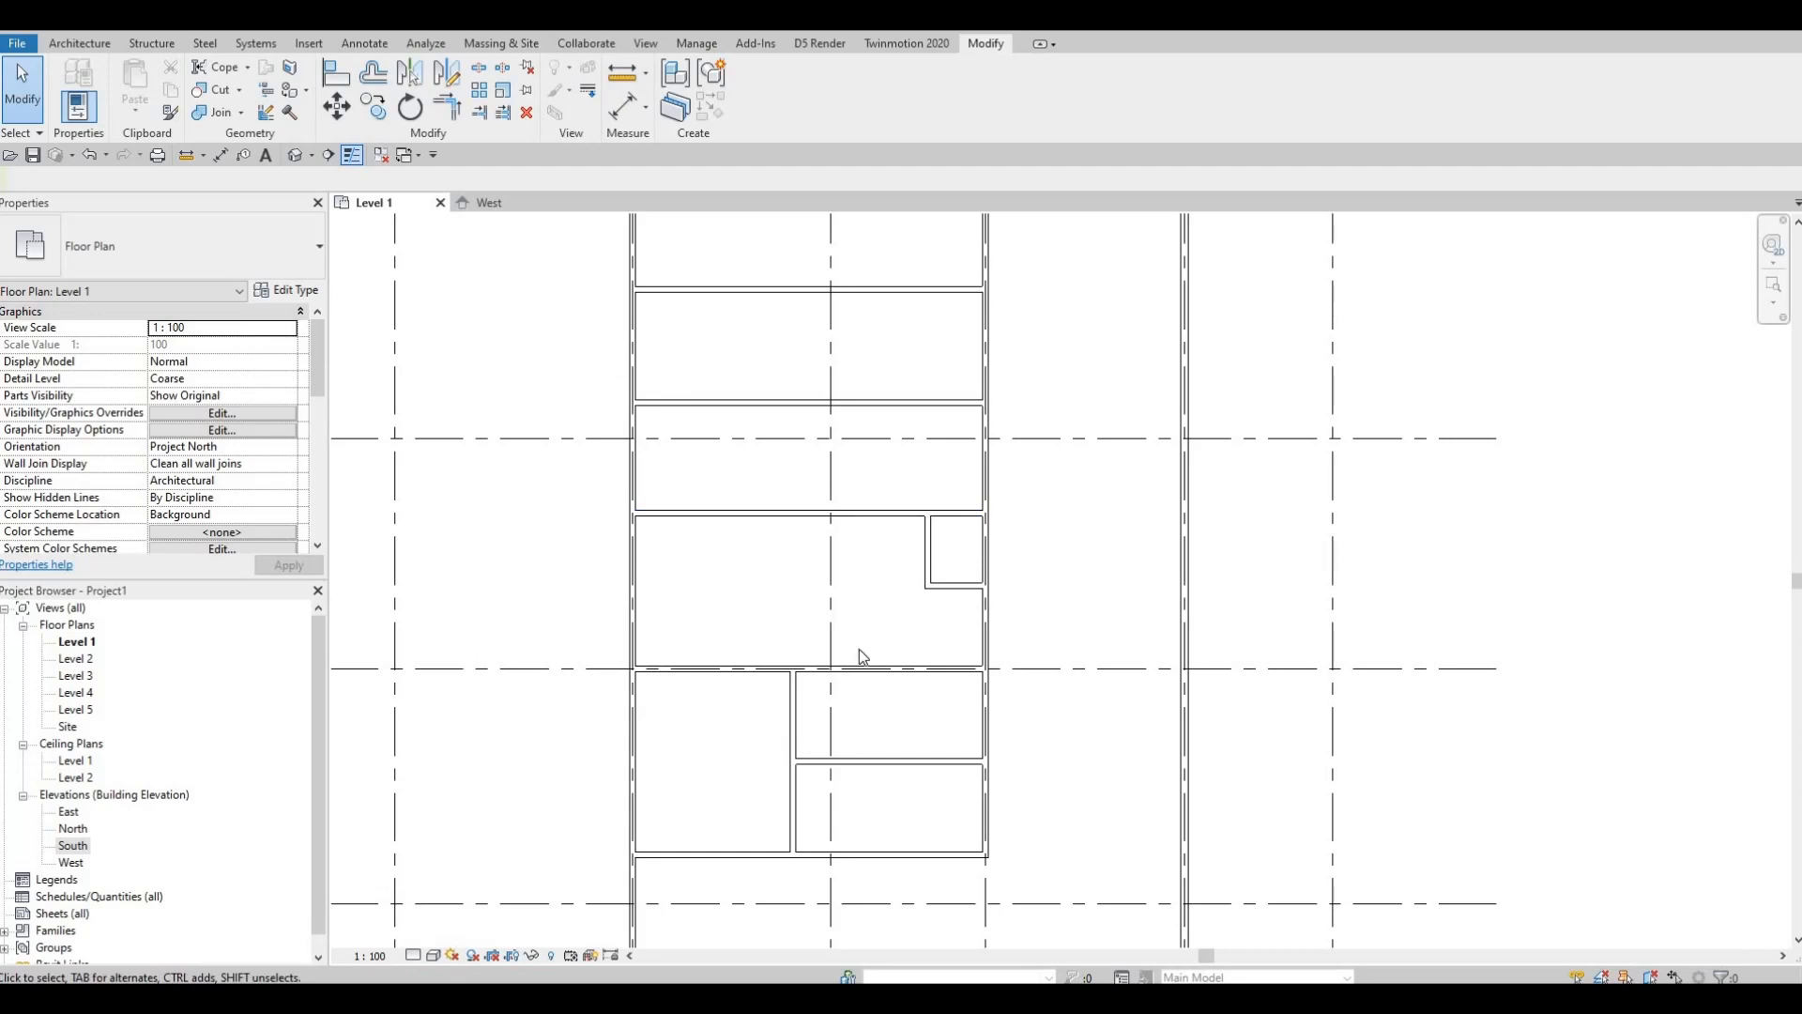
scroll(831, 687, "down", 2)
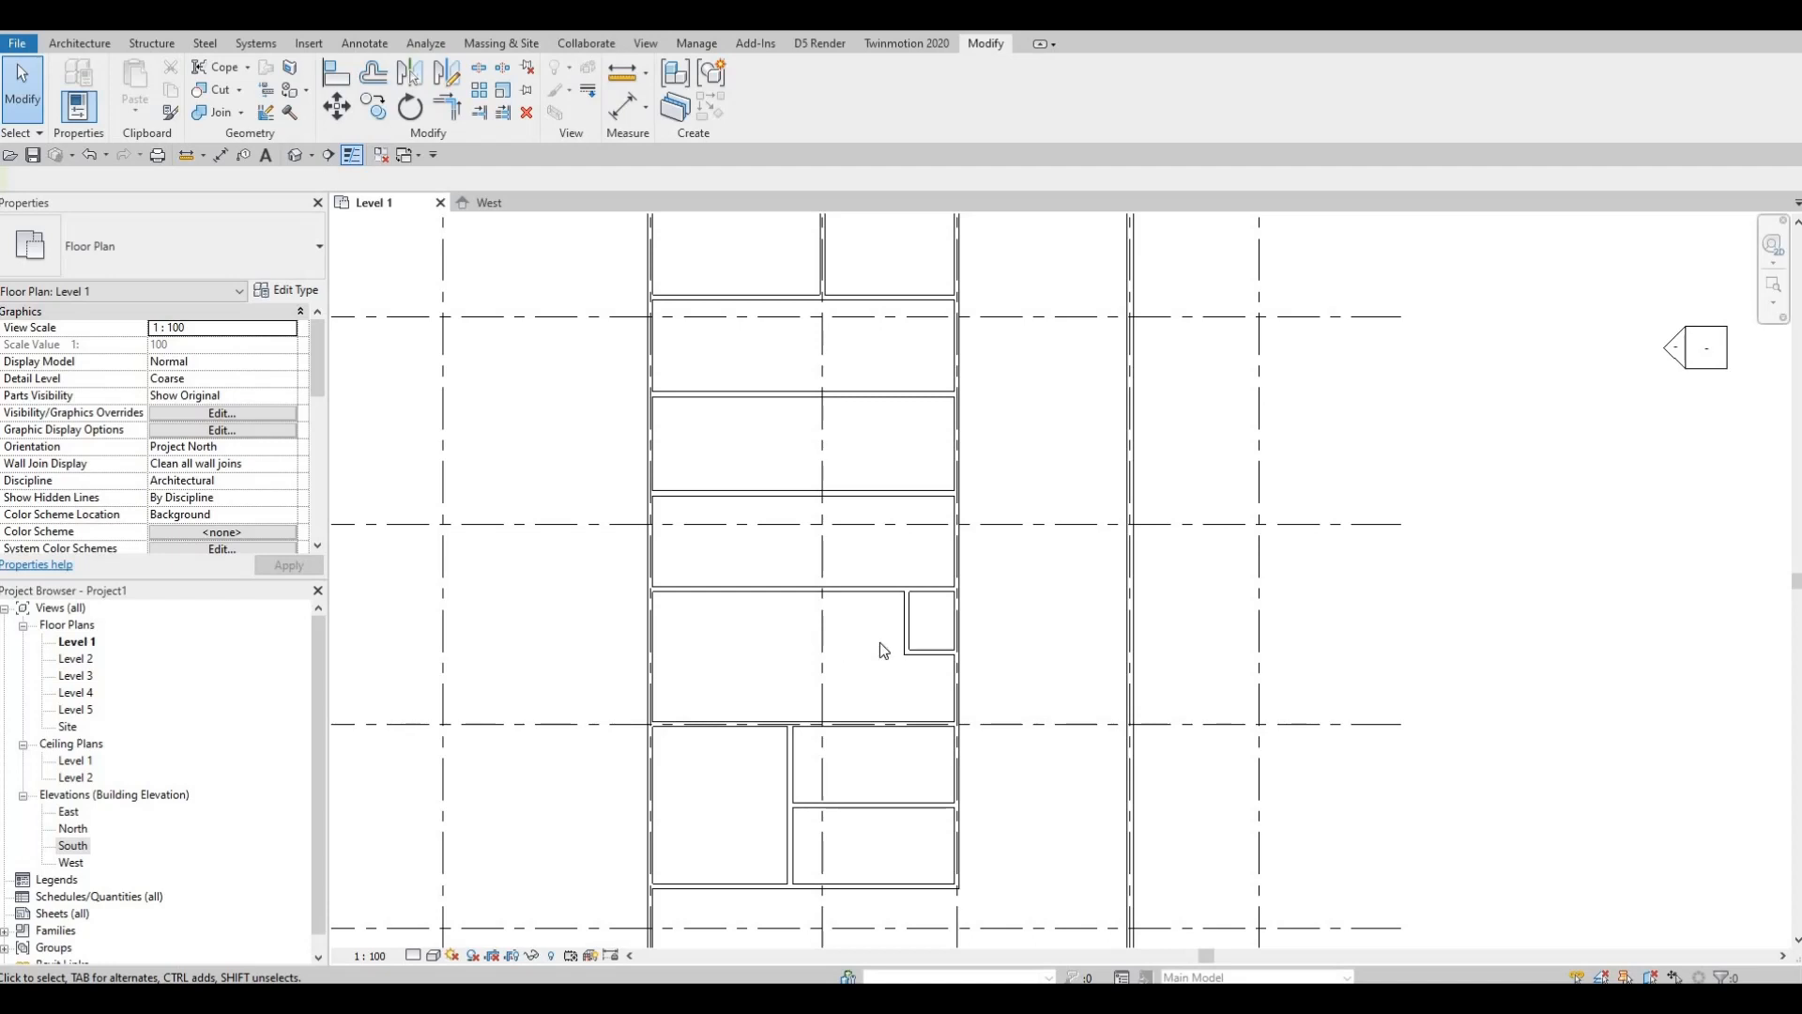
scroll(907, 659, "down", 2)
middle_click_drag(923, 473, 915, 652)
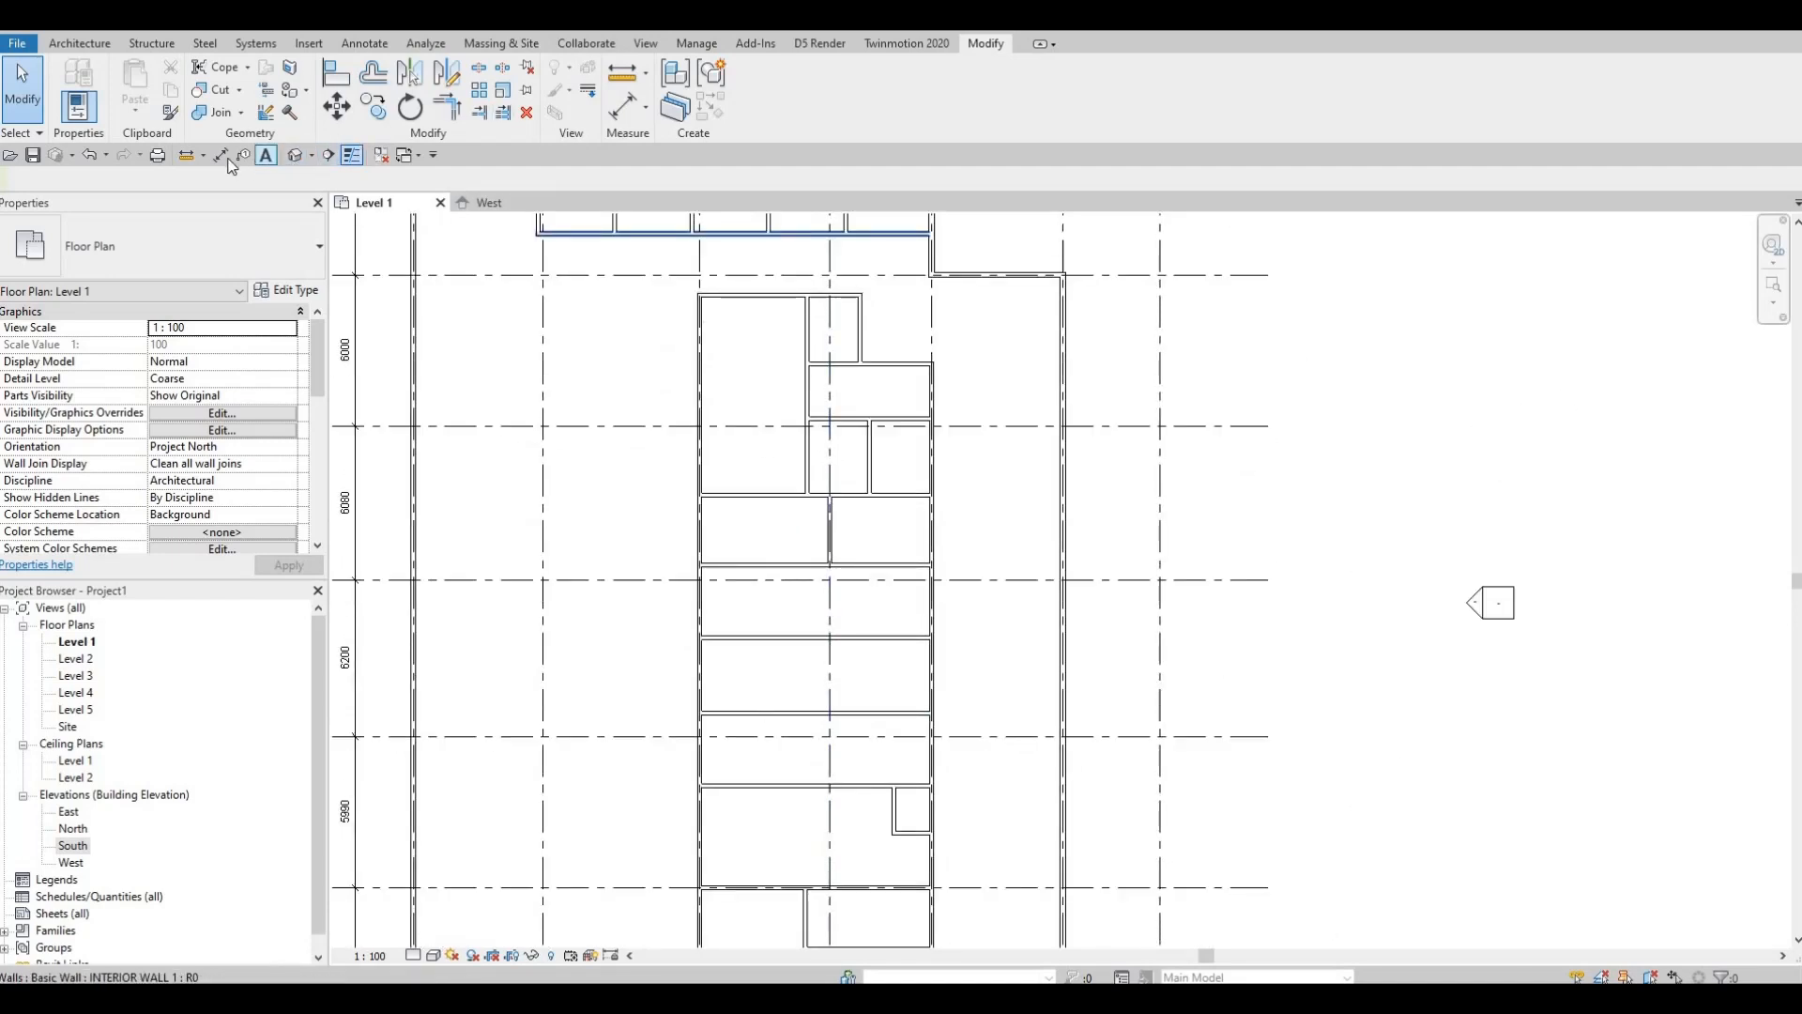
Step: Begin an aligned dimension chain, picking the upper interior cross walls from the 2725 room downward
left_click(221, 155)
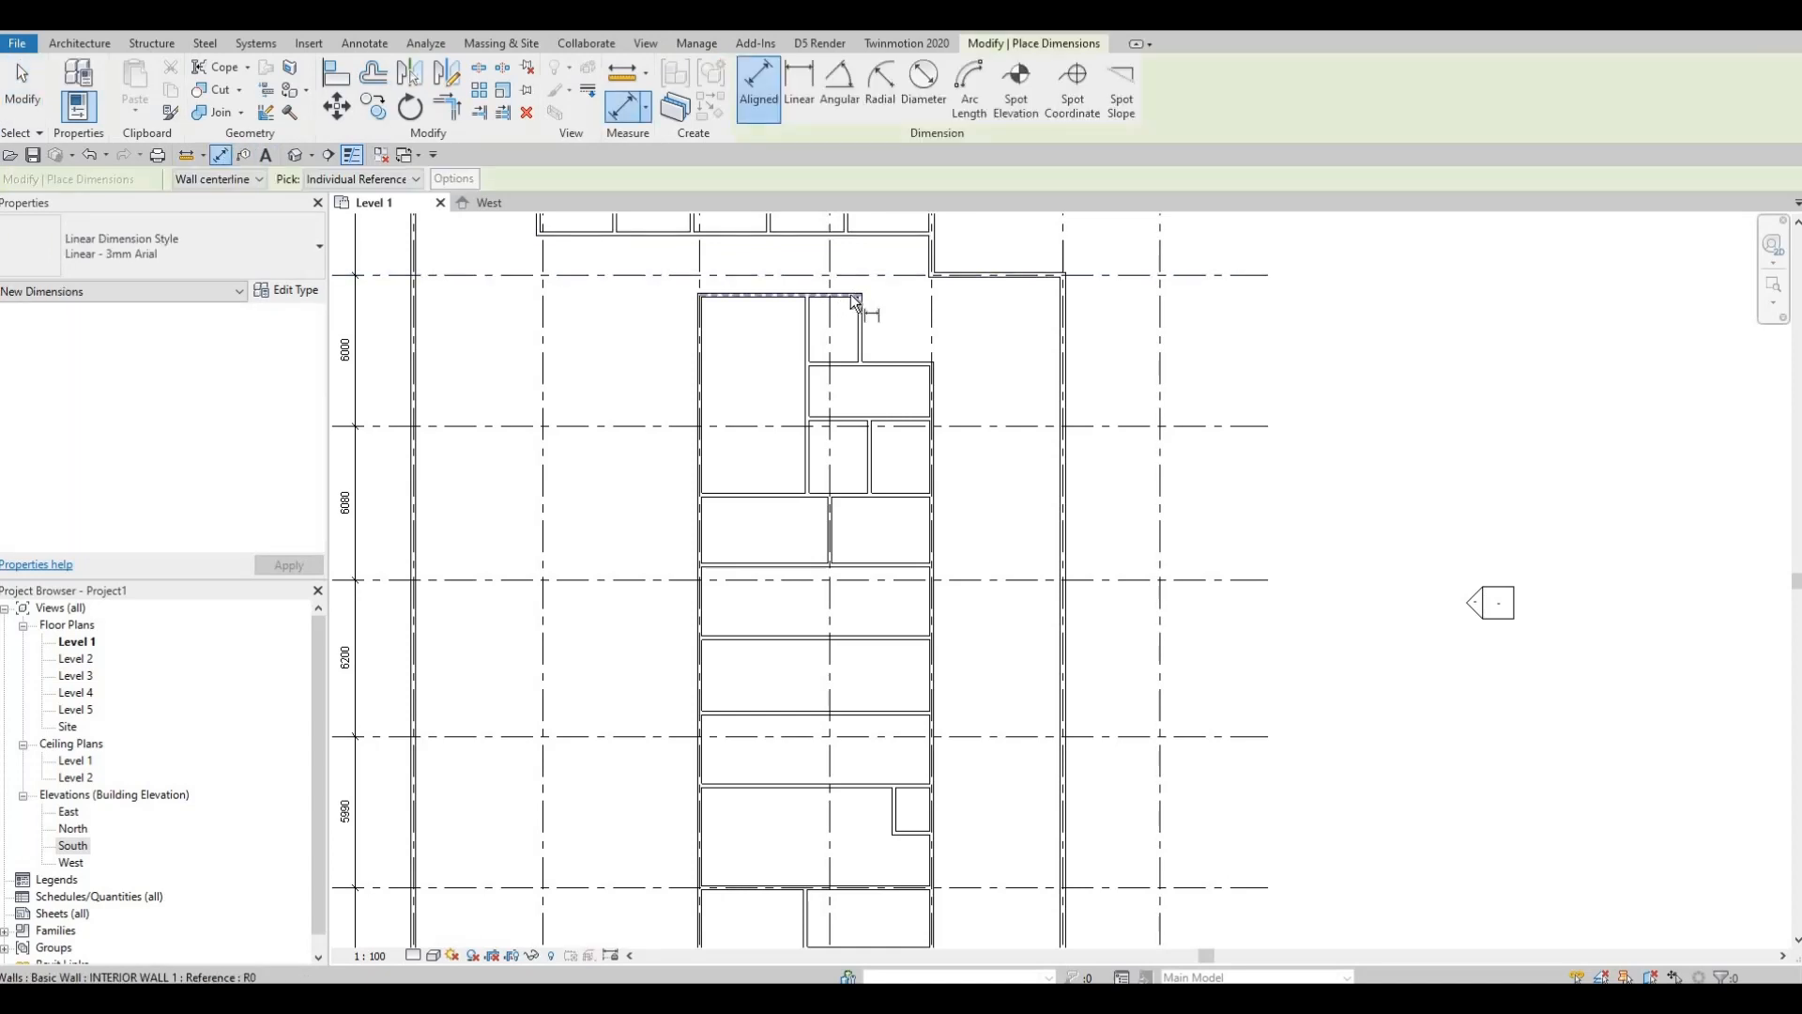
scroll(853, 326, "up", 2)
left_click(850, 394)
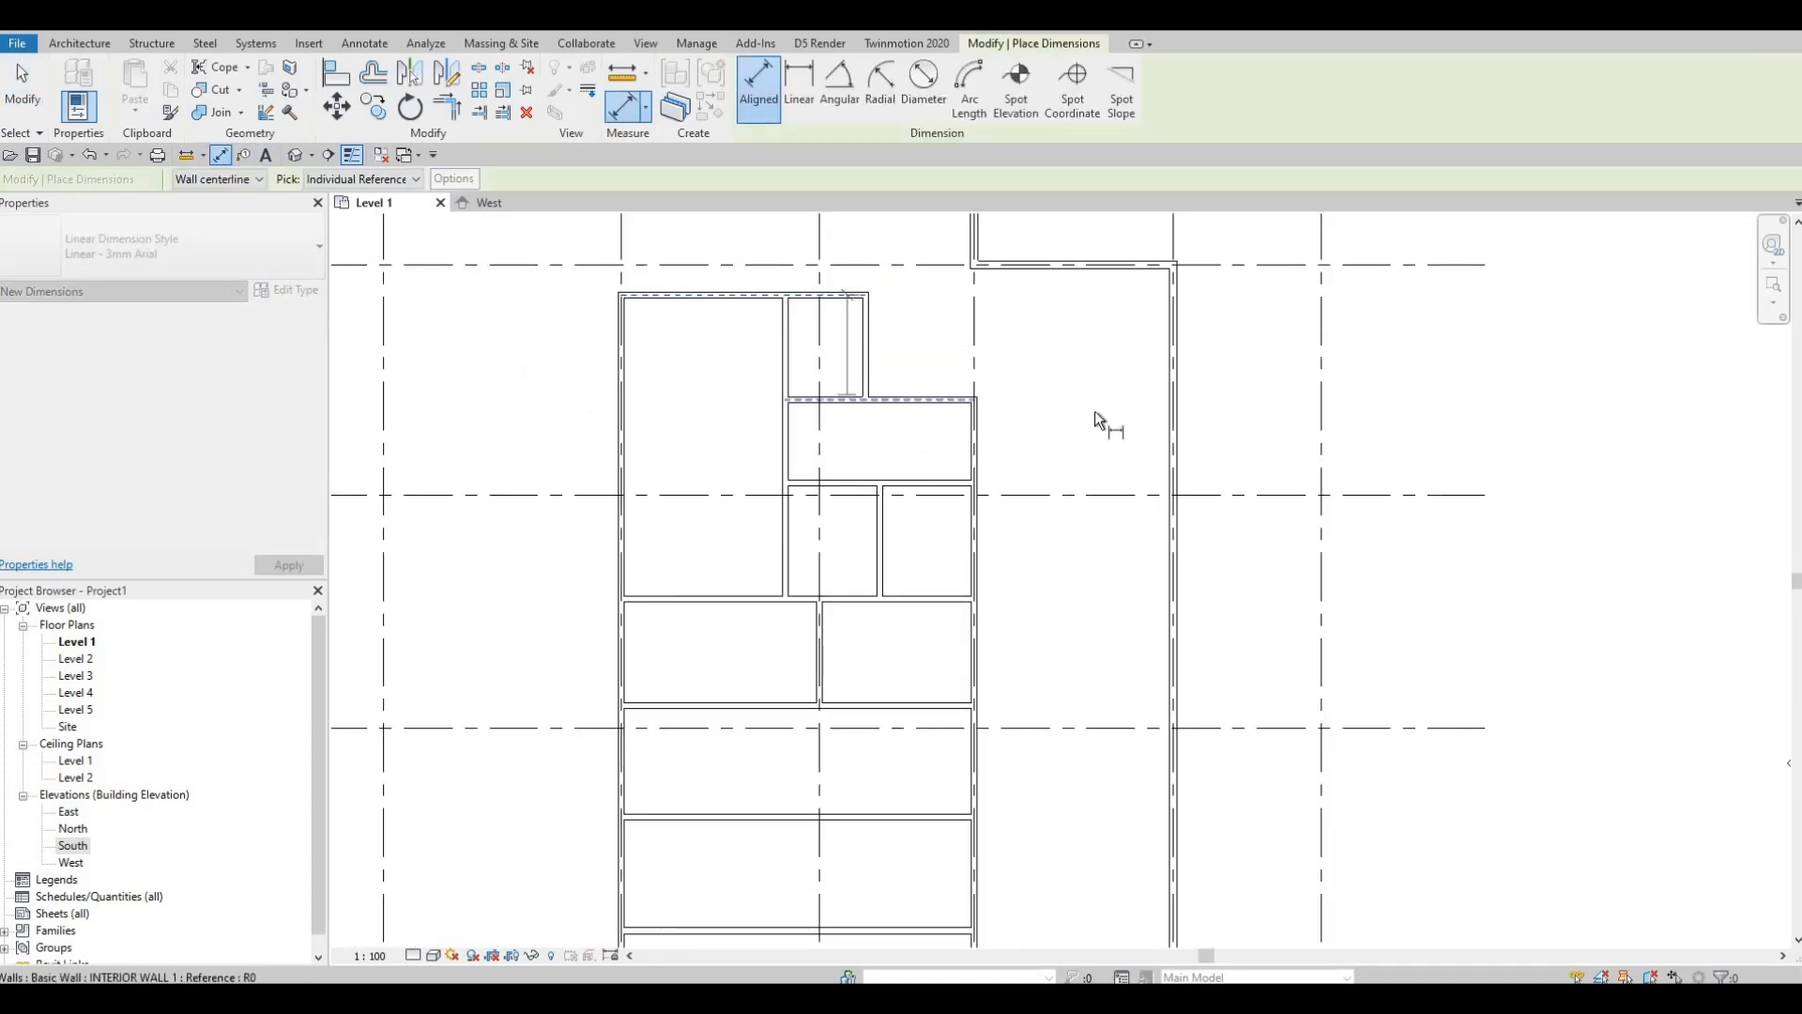
left_click(963, 484)
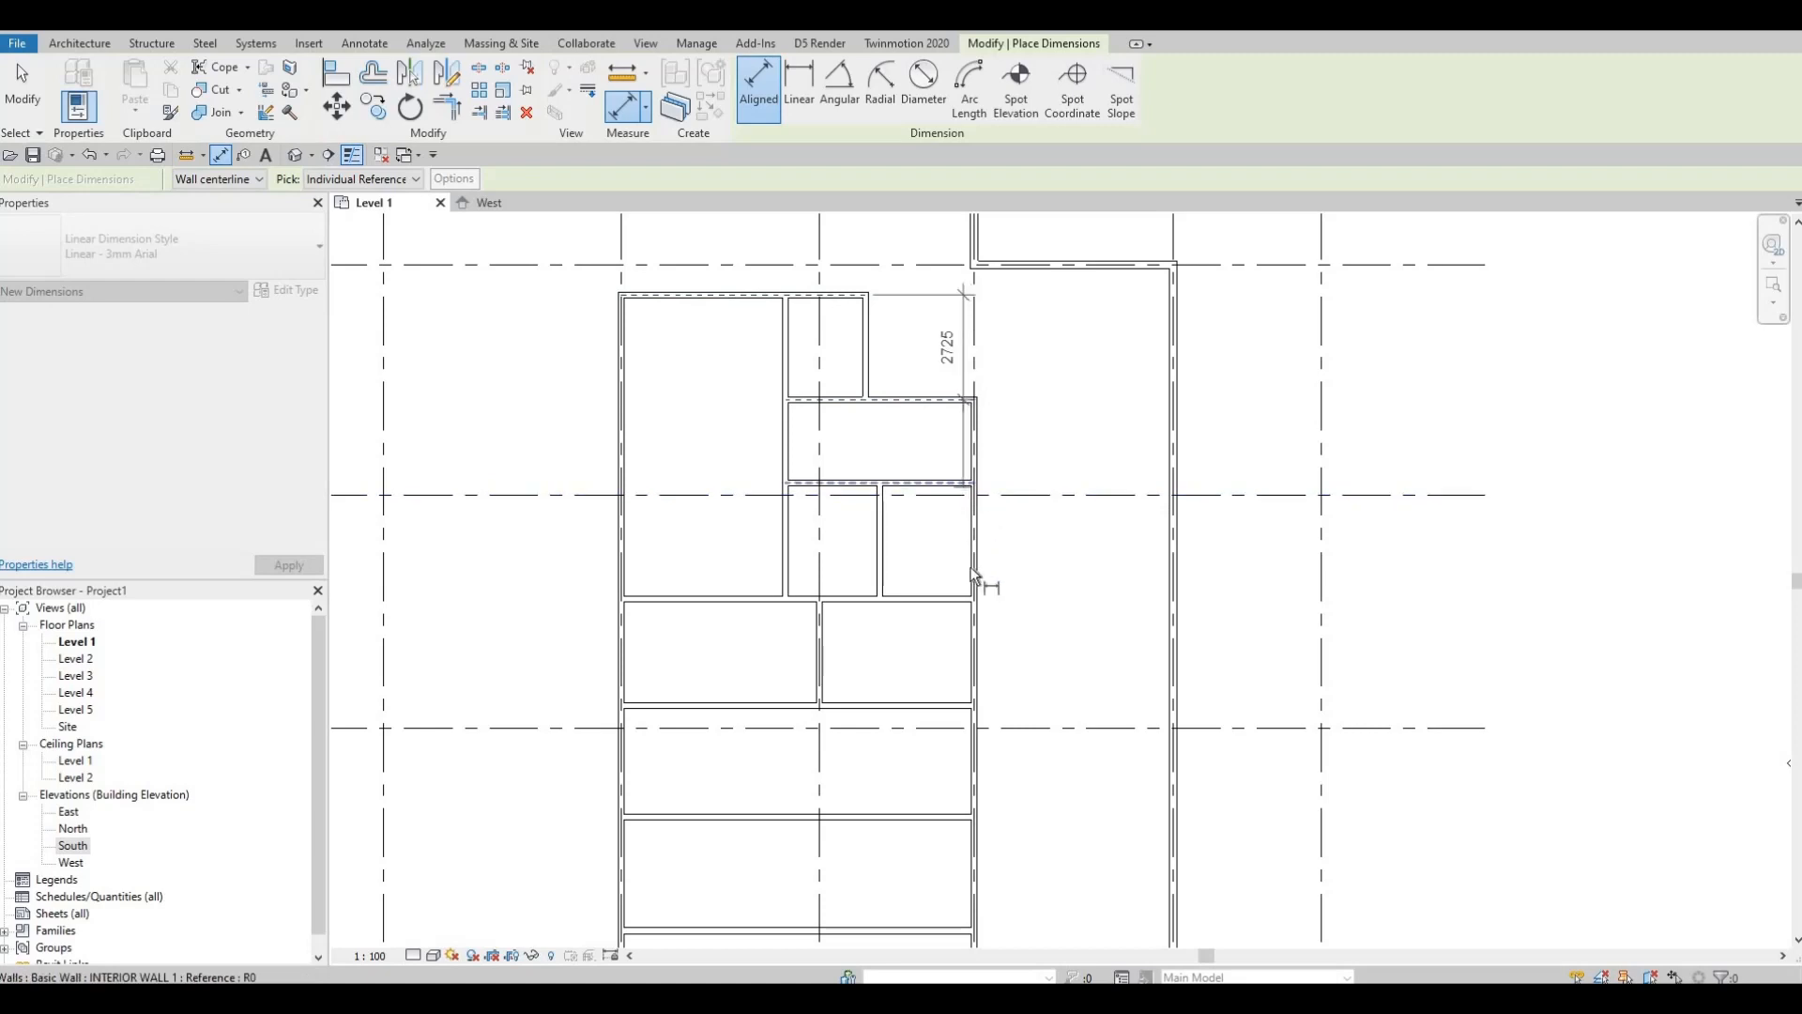
left_click(961, 599)
middle_click_drag(990, 681, 1068, 390)
left_click(1026, 422)
scroll(1109, 563, "up", 1)
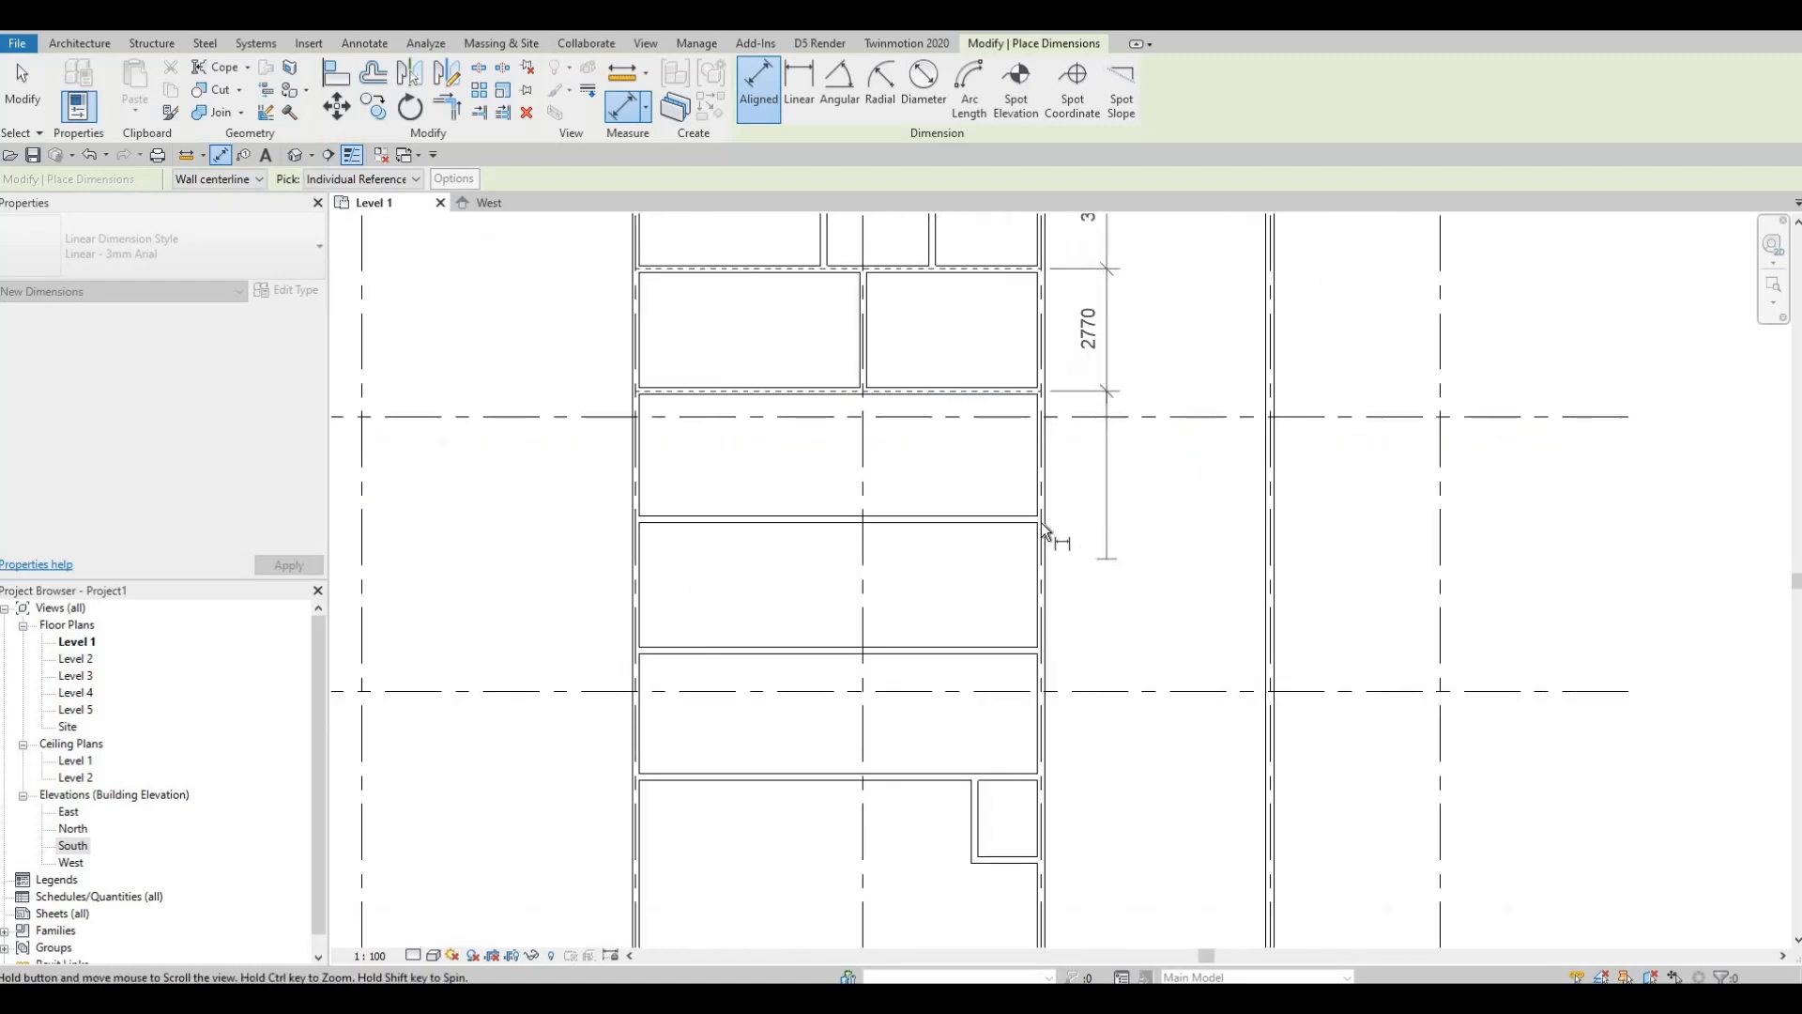
scroll(1066, 540, "down", 1)
left_click(1042, 528)
left_click(1034, 638)
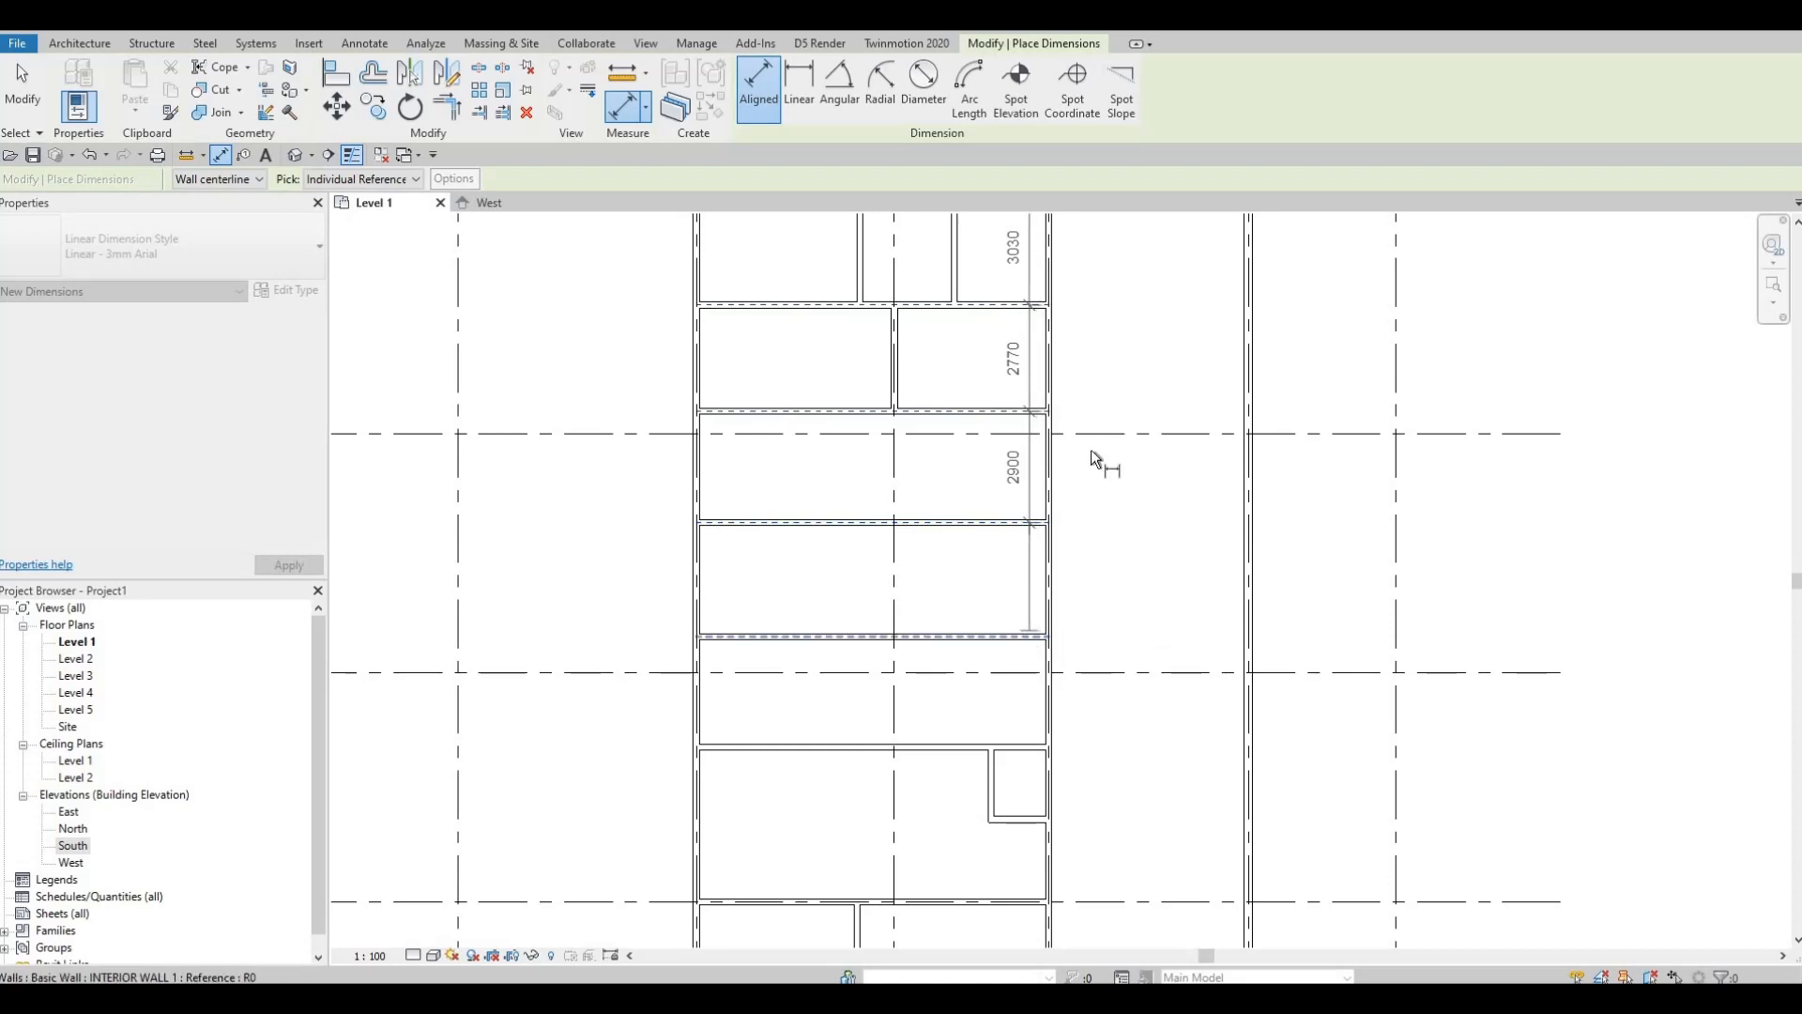
Step: Continue the chain through the lower cross walls, including 1880 and 2160, down to the 2425 rooms
middle_click_drag(1156, 650, 1102, 445)
left_click(988, 544)
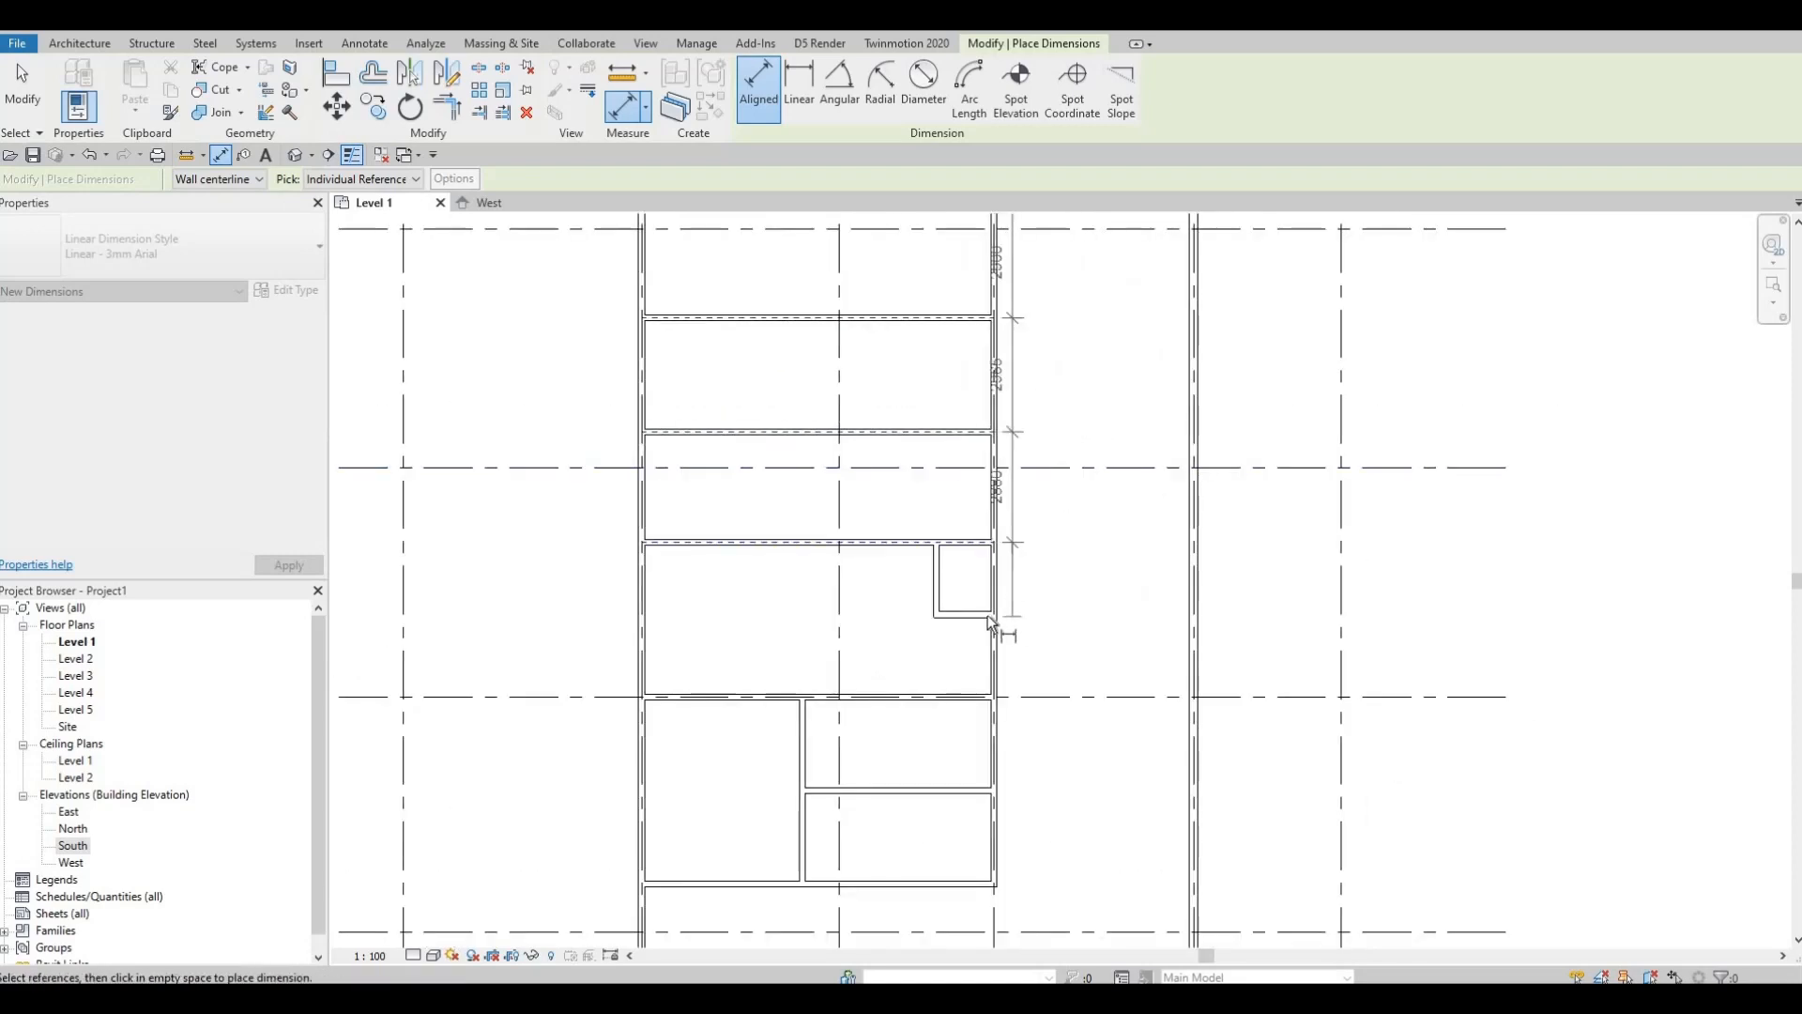
left_click(988, 616)
left_click(979, 702)
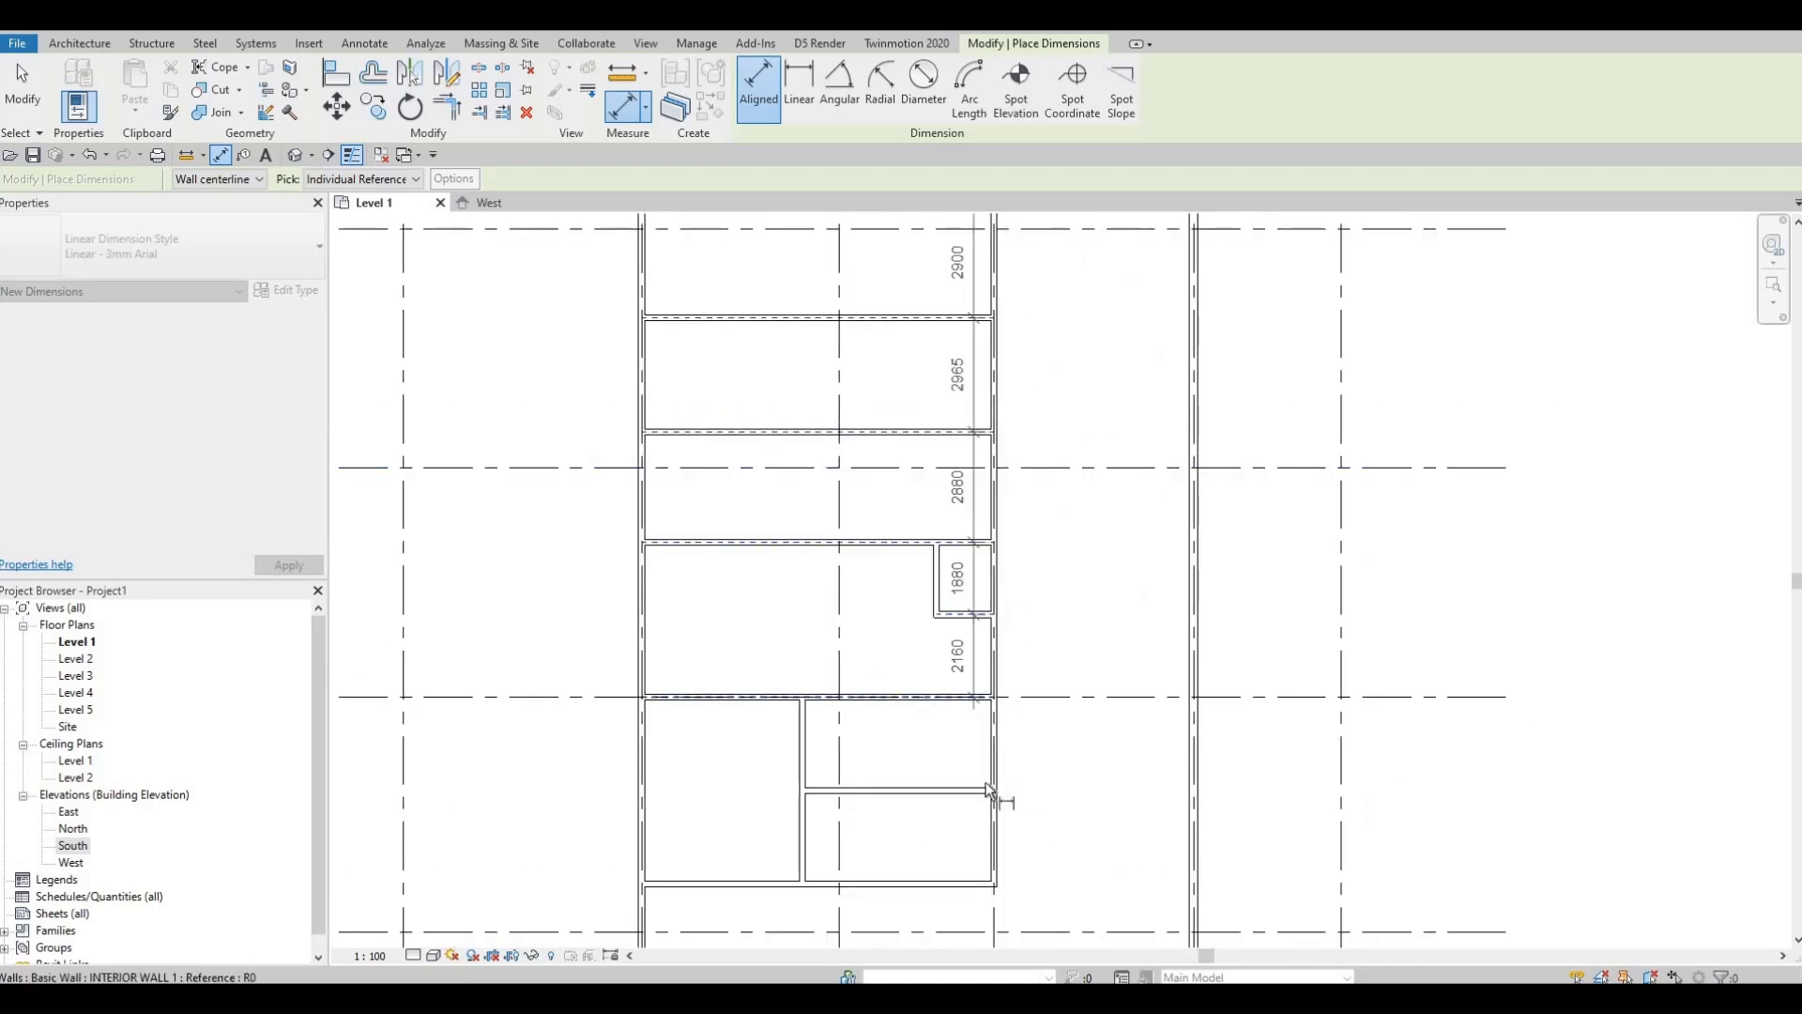
left_click(996, 794)
left_click(990, 890)
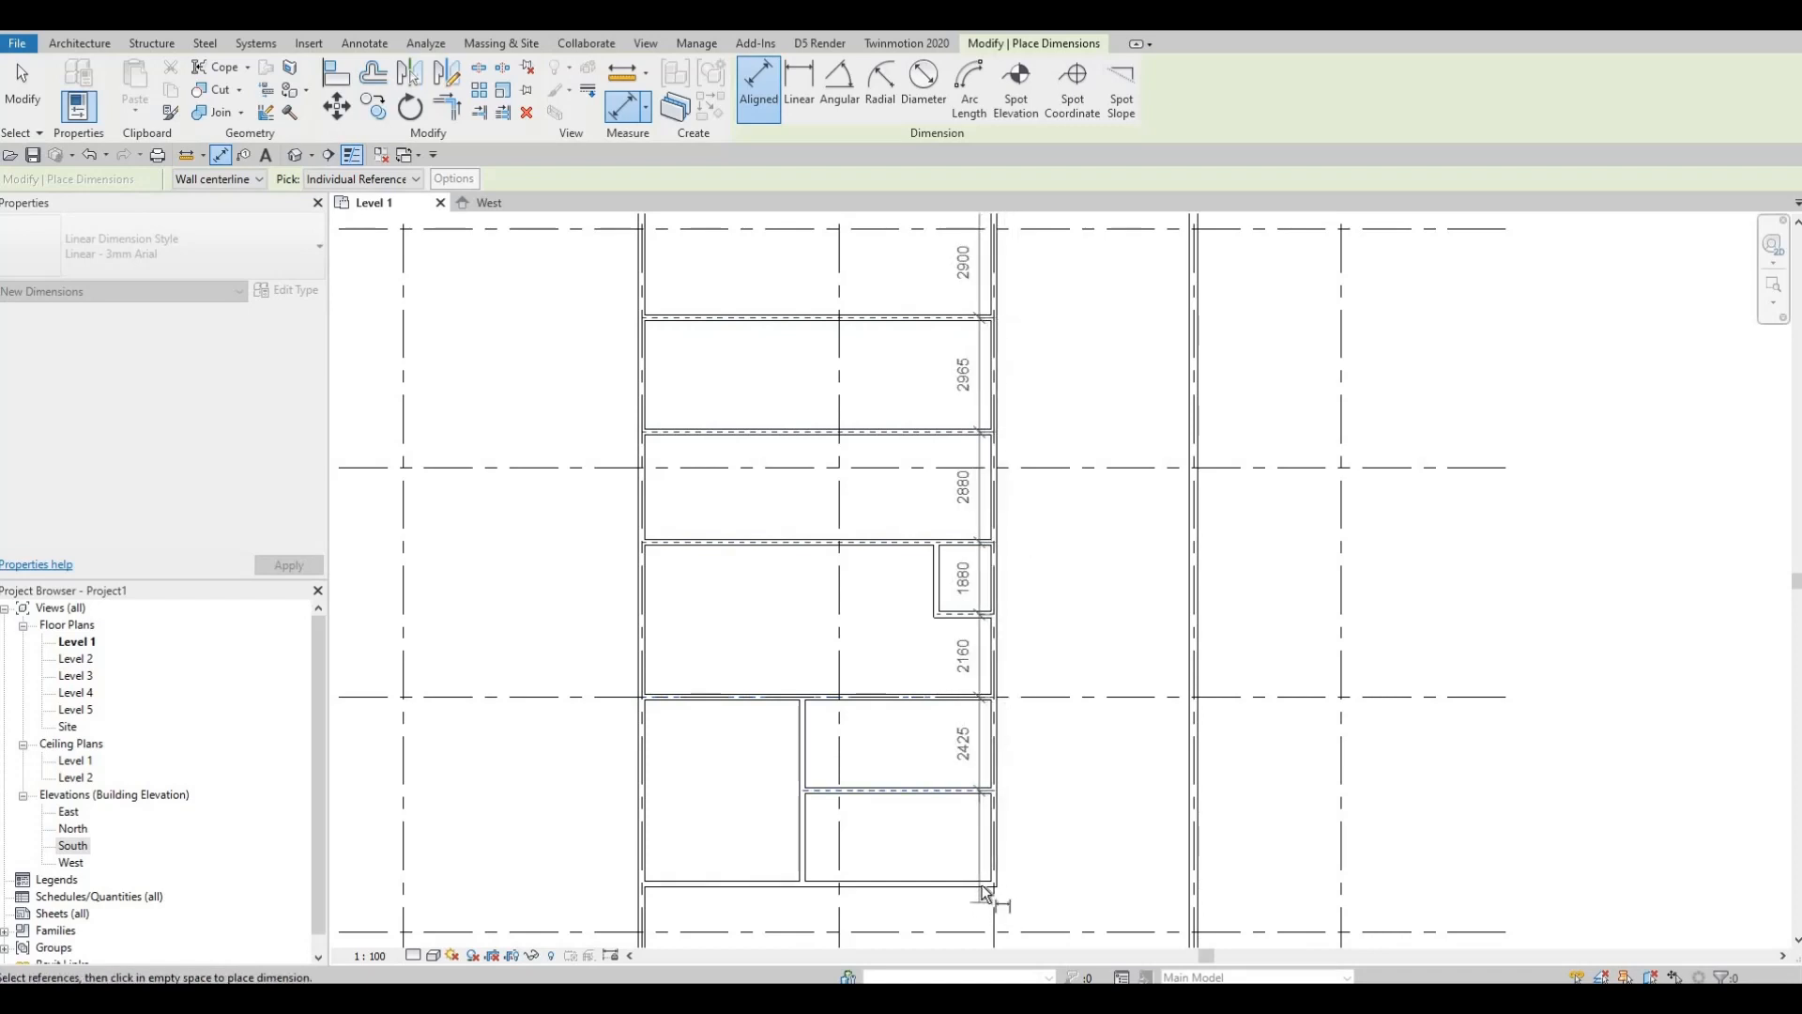
middle_click_drag(1257, 419, 1146, 664)
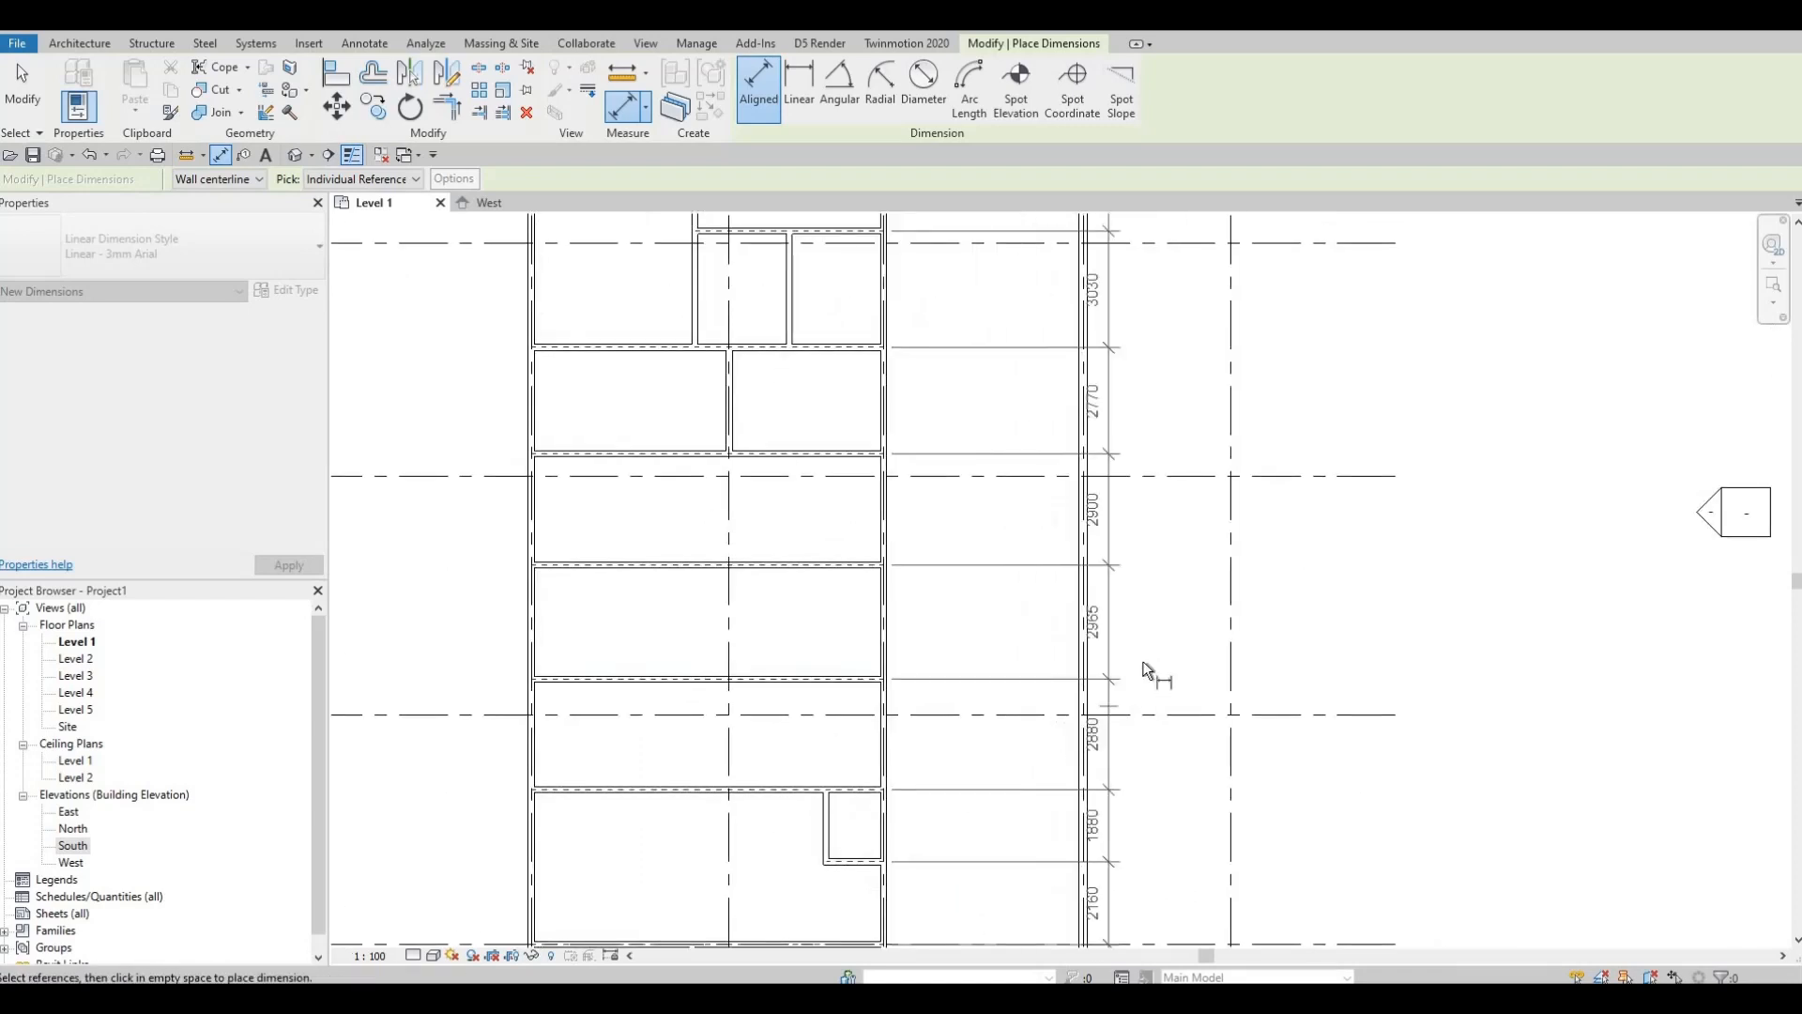
scroll(1147, 664, "down", 1)
scroll(1150, 661, "down", 1)
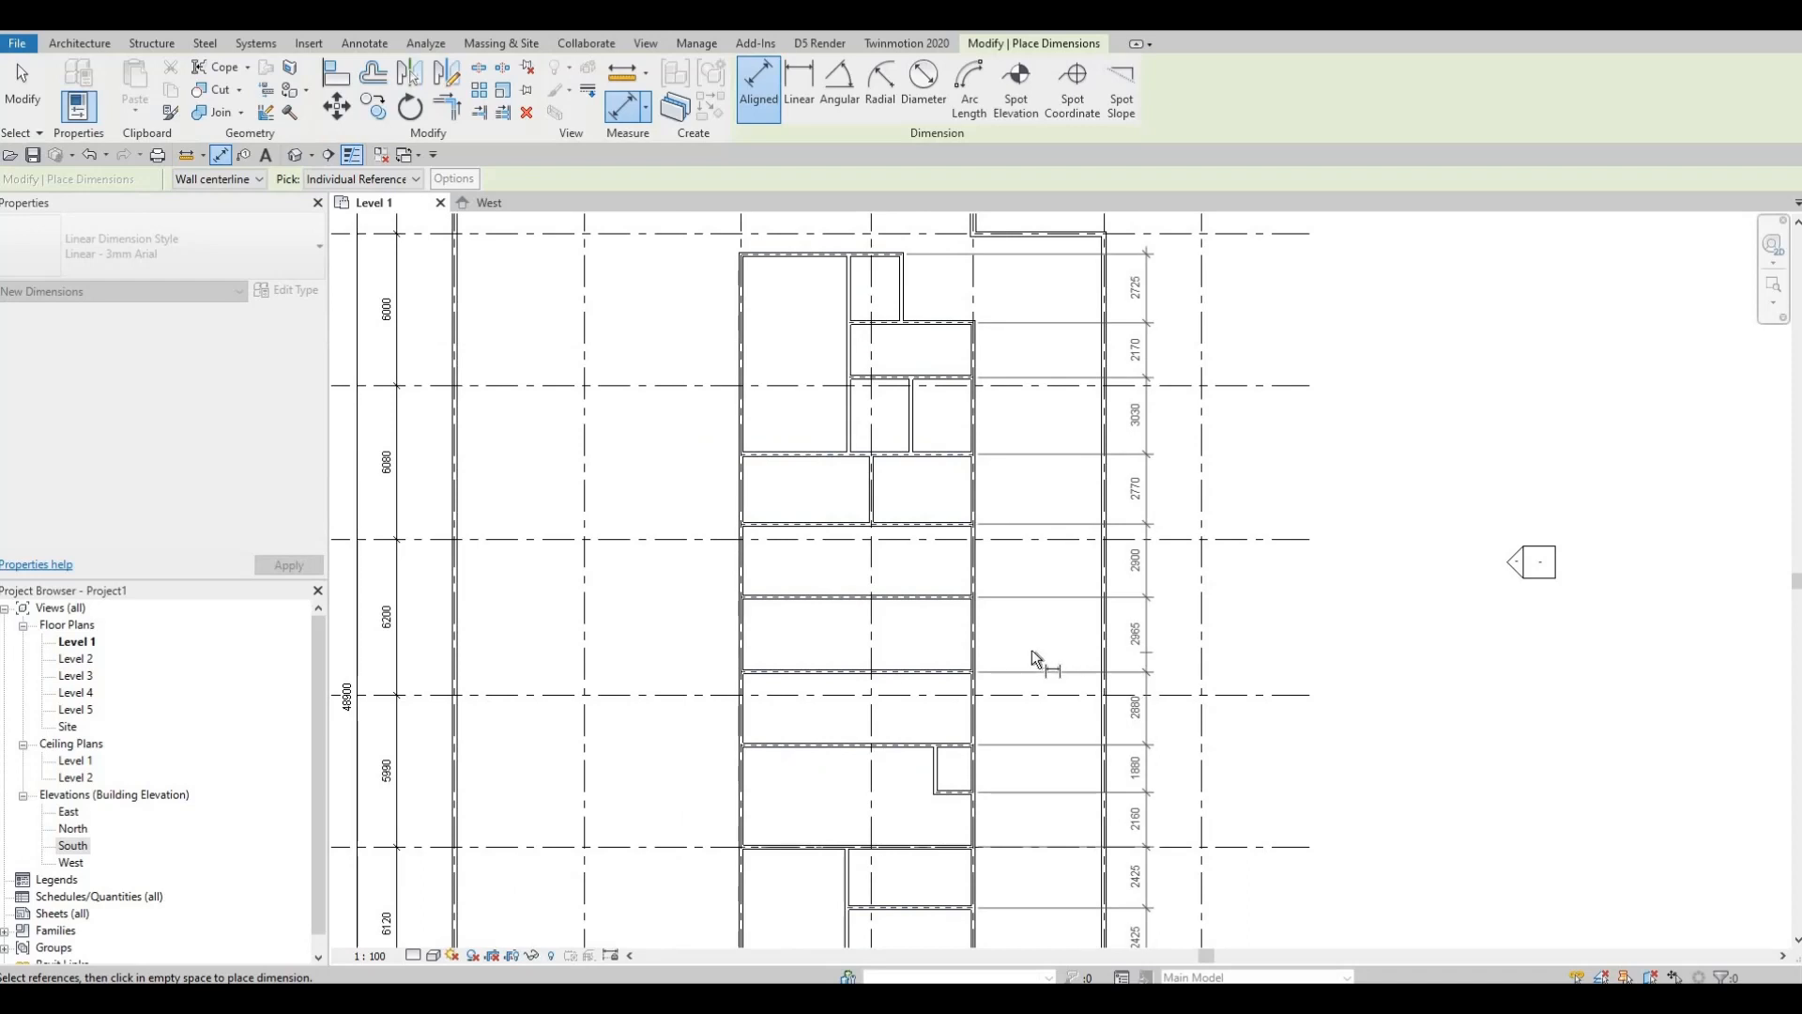
Step: Place the dimension string beside the stacked rooms and finish dimensioning
left_click(999, 348)
key("Escape")
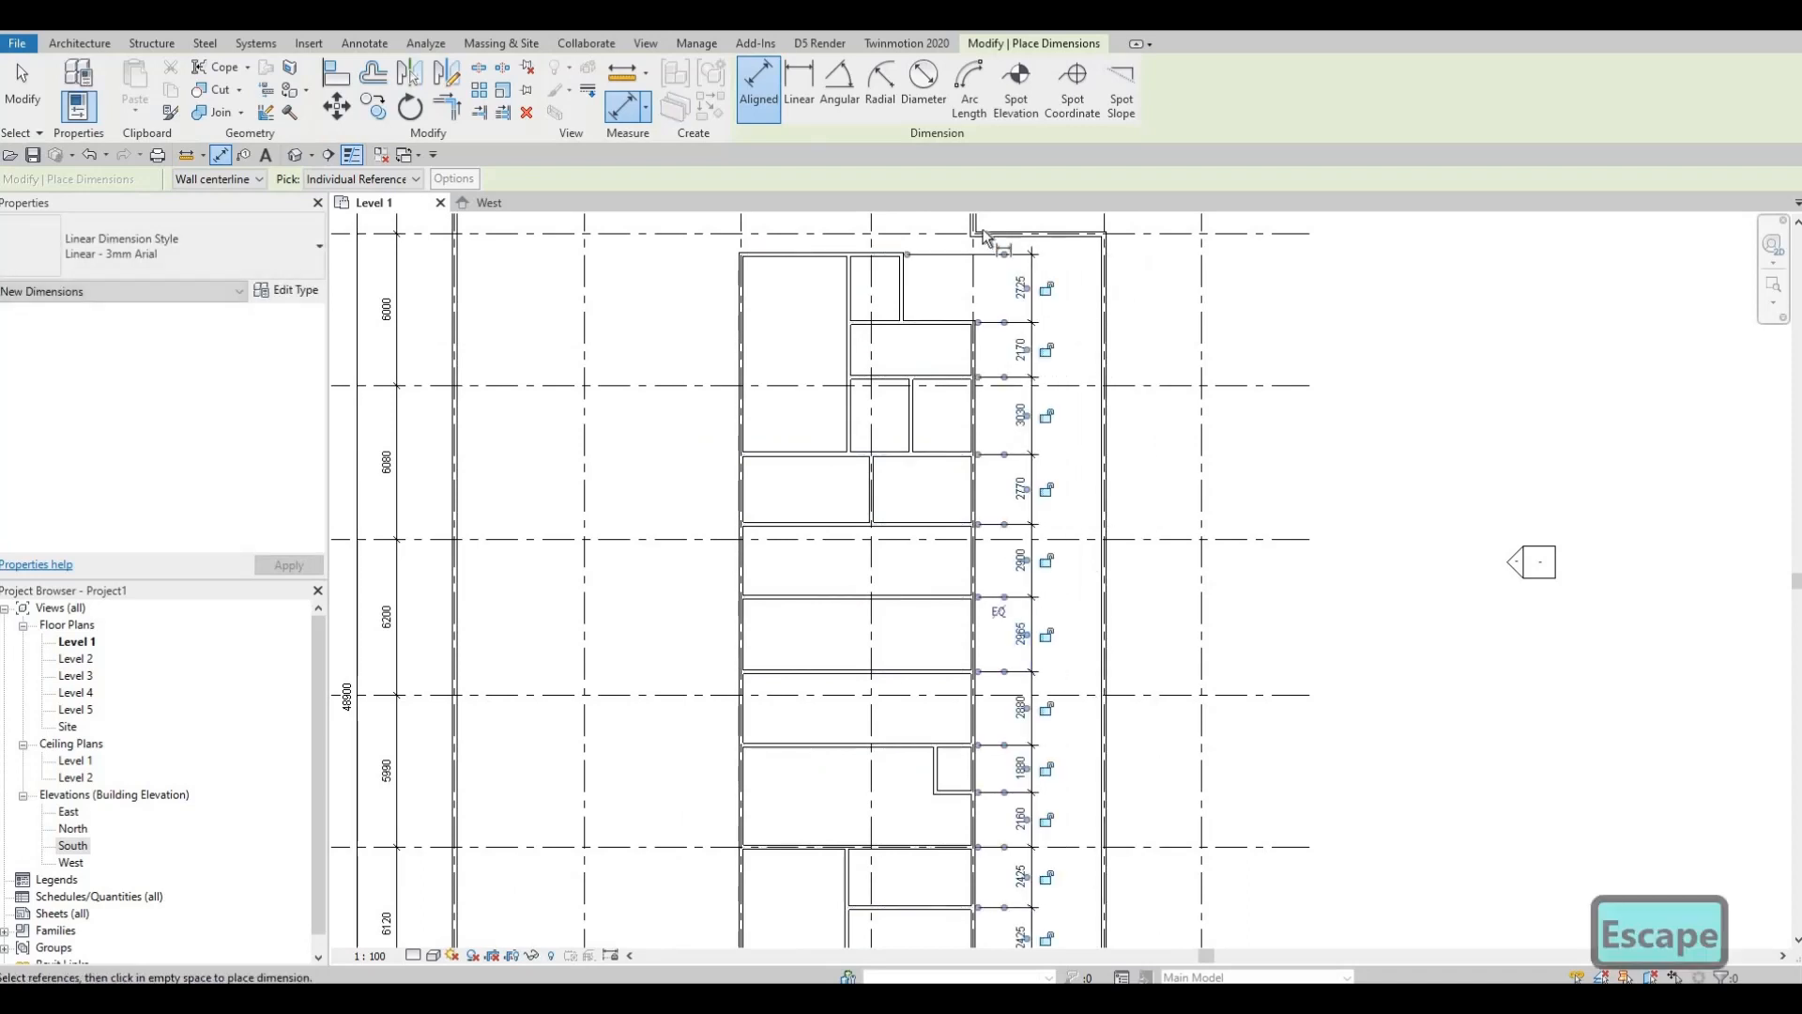
scroll(1001, 273, "up", 3)
key("Escape")
scroll(1000, 329, "up", 1)
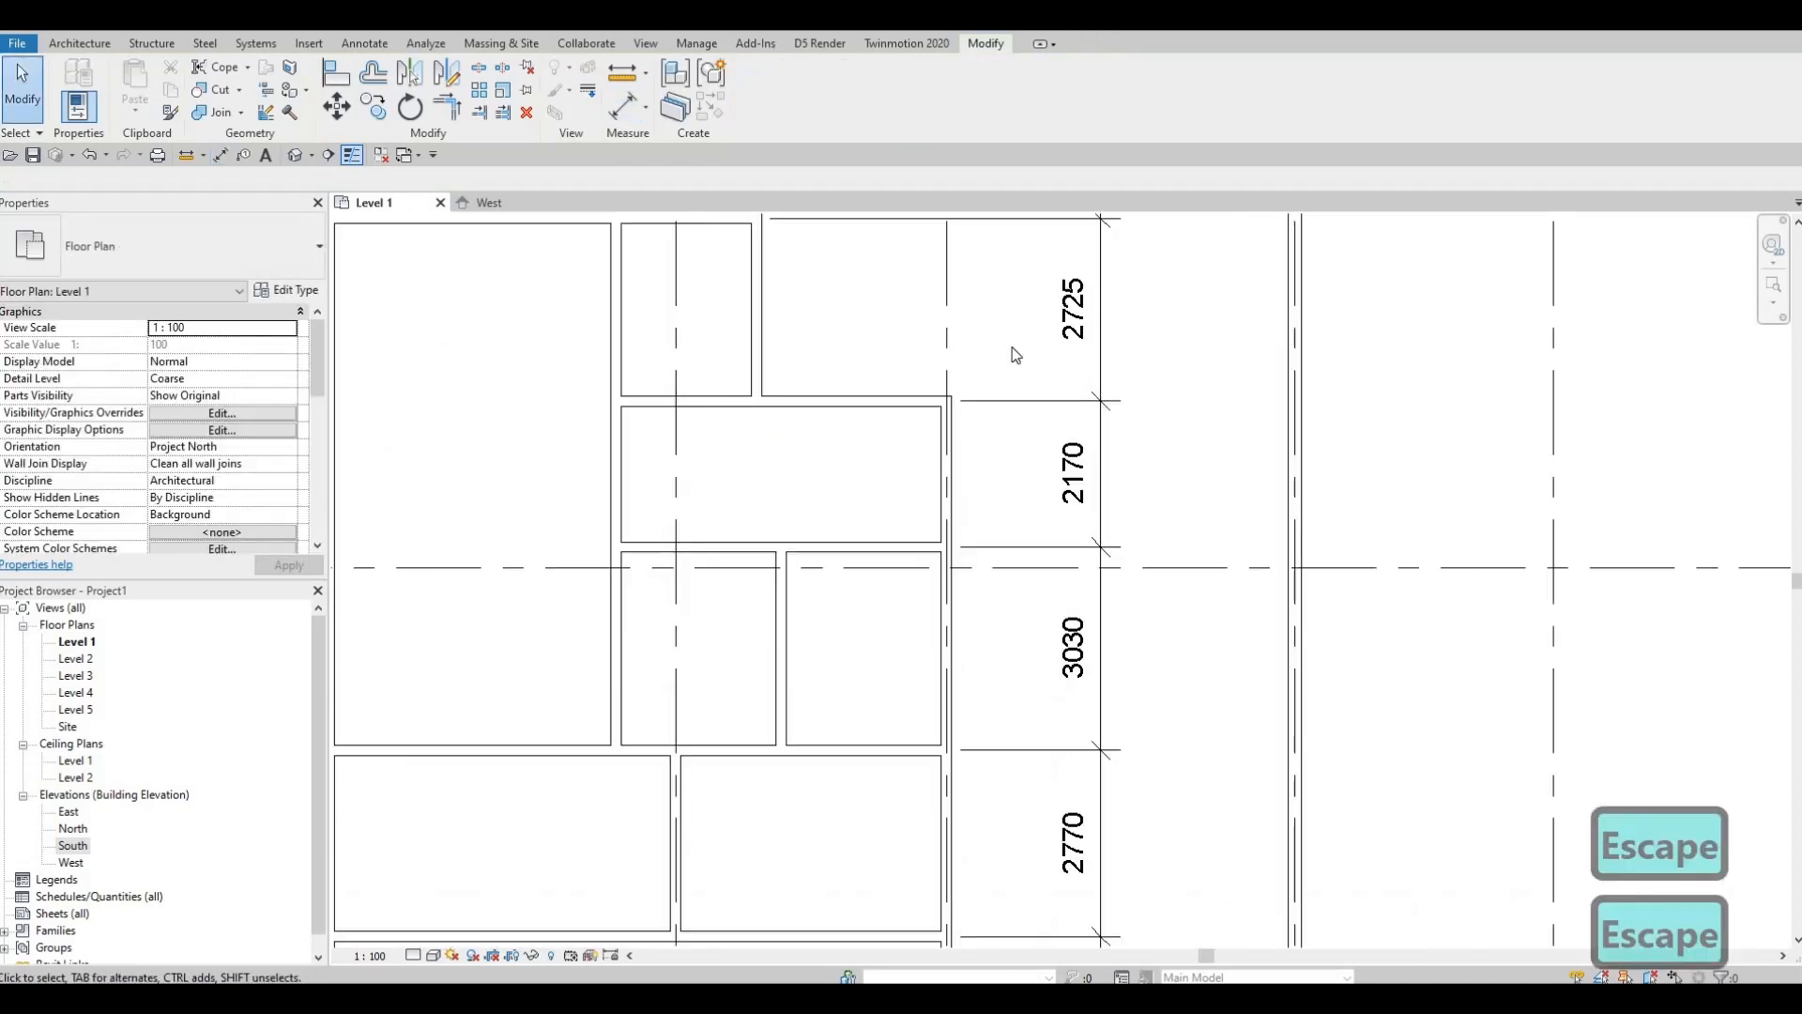
scroll(953, 394, "down", 1)
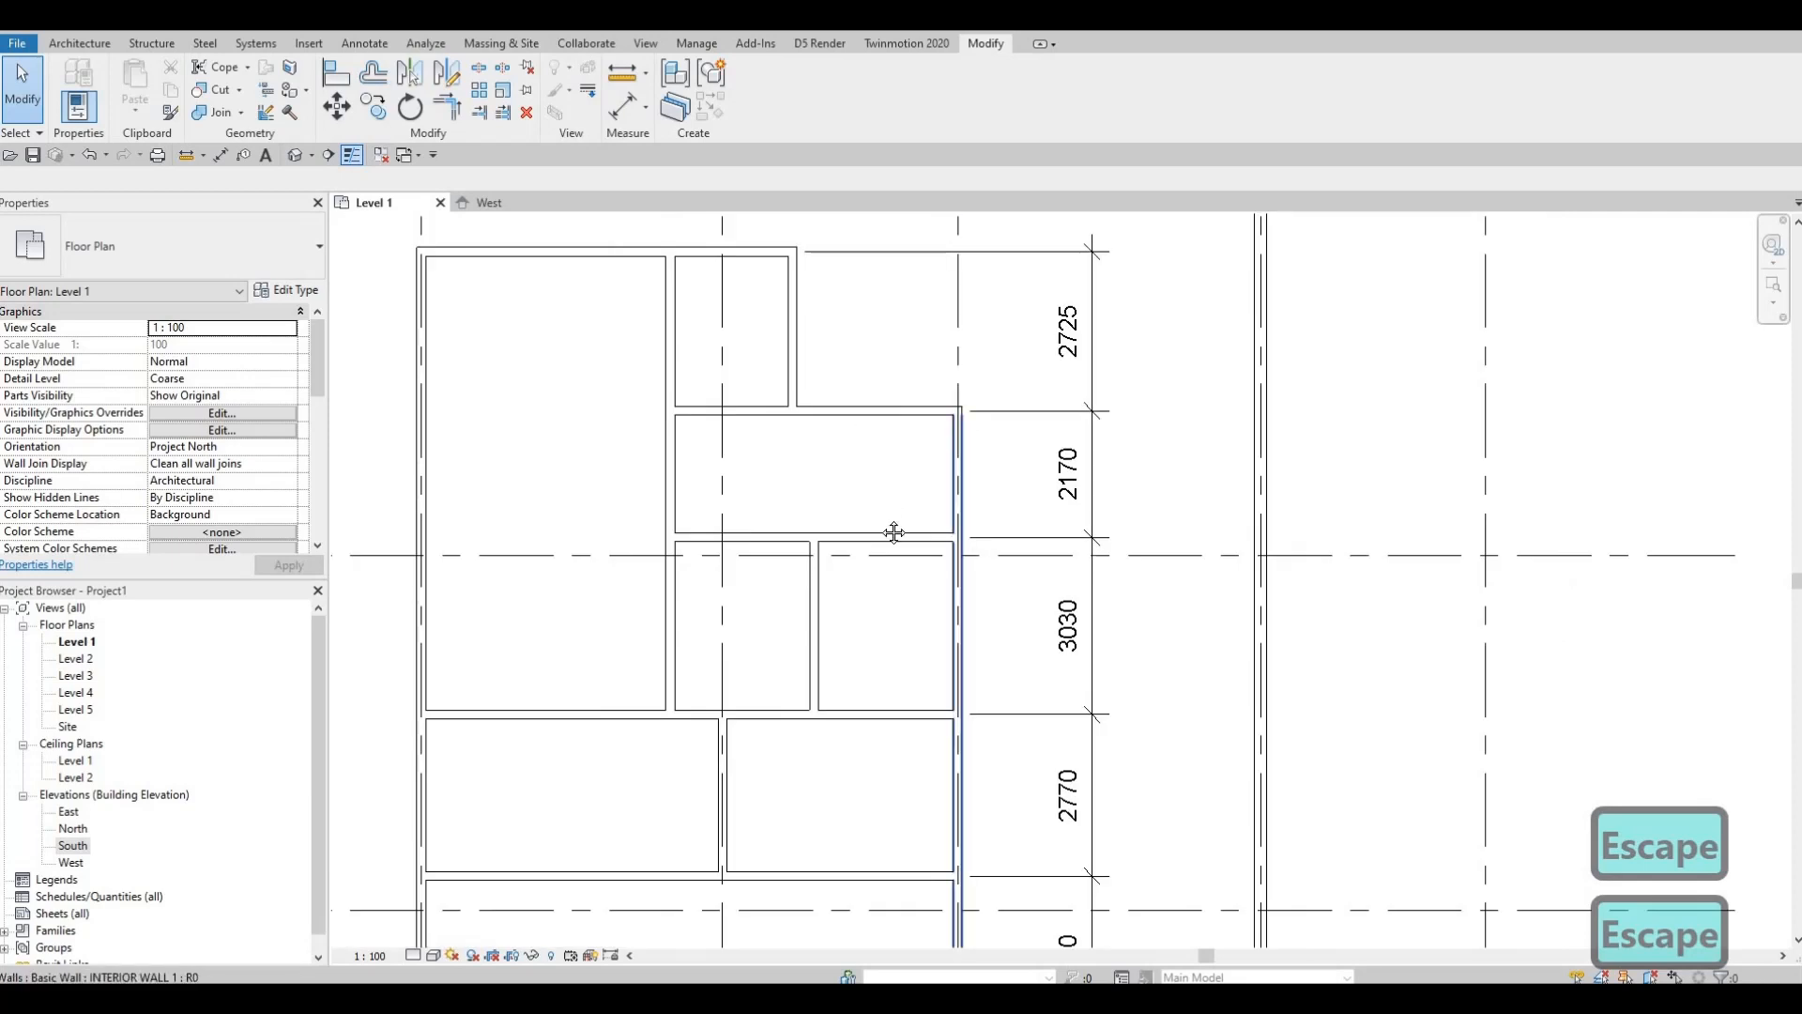
scroll(863, 413, "down", 1)
Step: Pan around the plan to review the rooms and select the middle block's top wall
middle_click_drag(741, 402, 778, 554)
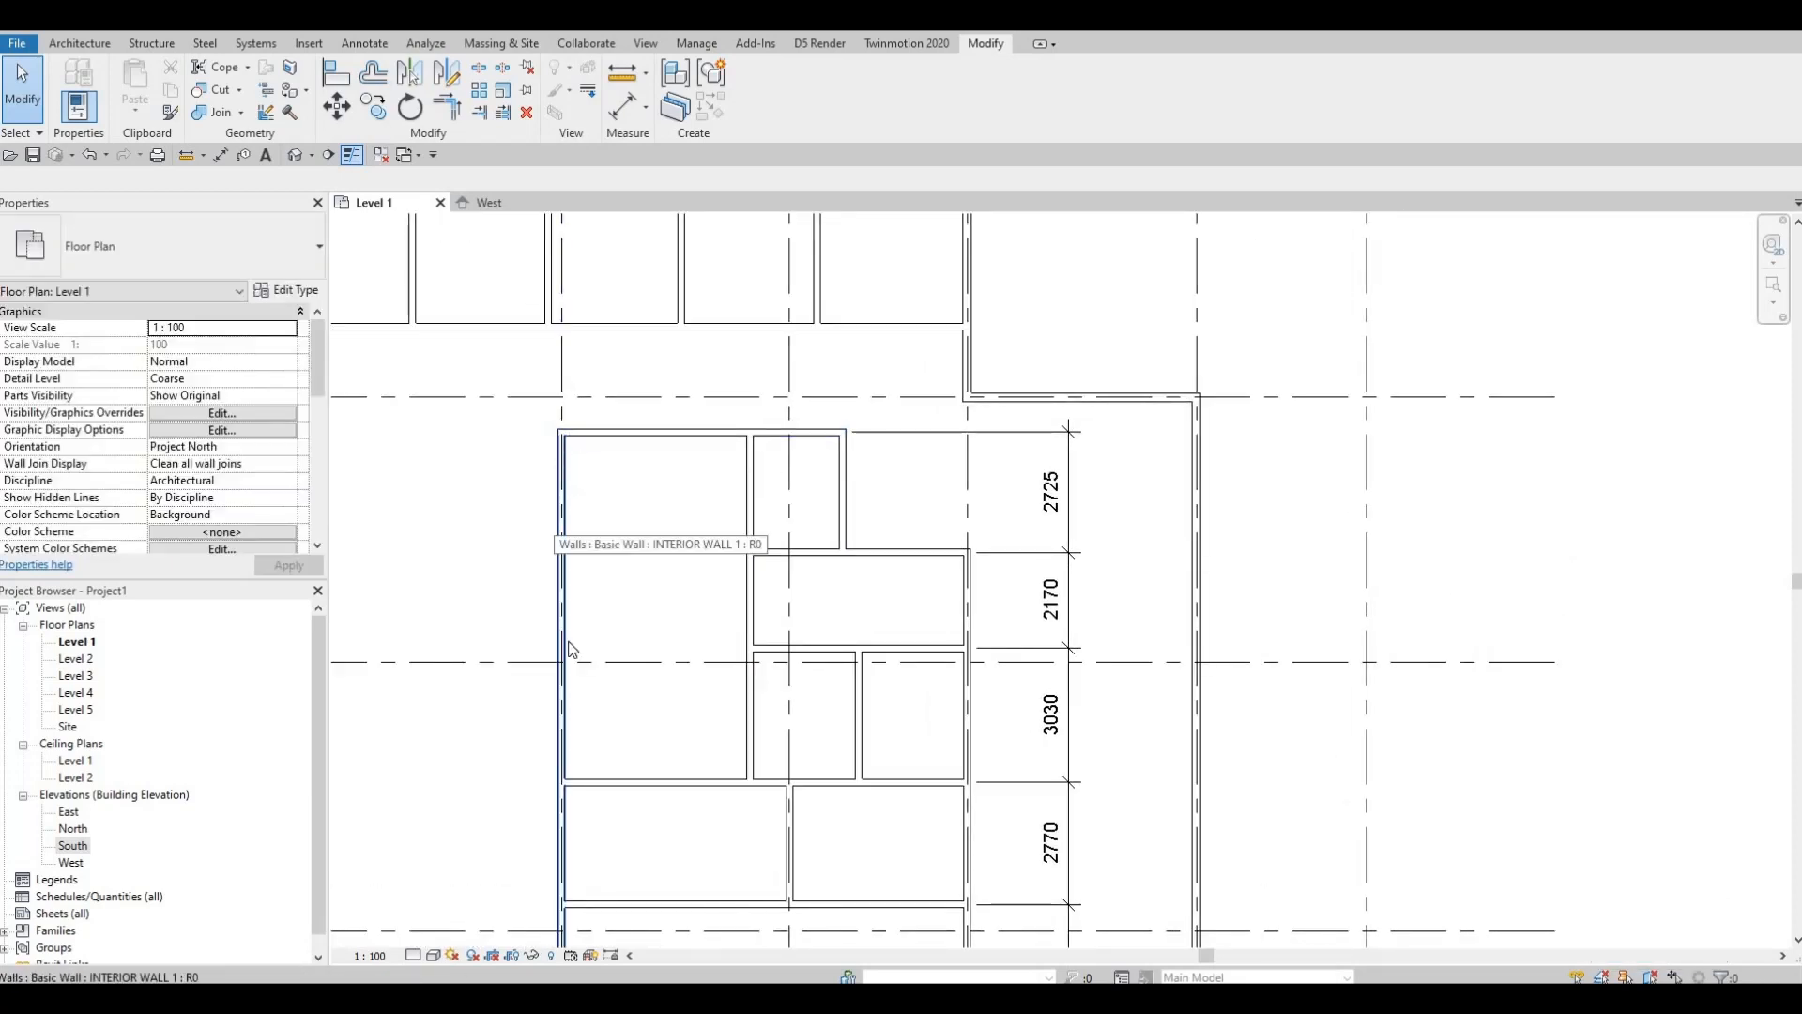
scroll(573, 526, "down", 1)
middle_click_drag(627, 543, 643, 109)
middle_click_drag(688, 491, 733, 110)
scroll(720, 848, "down", 3)
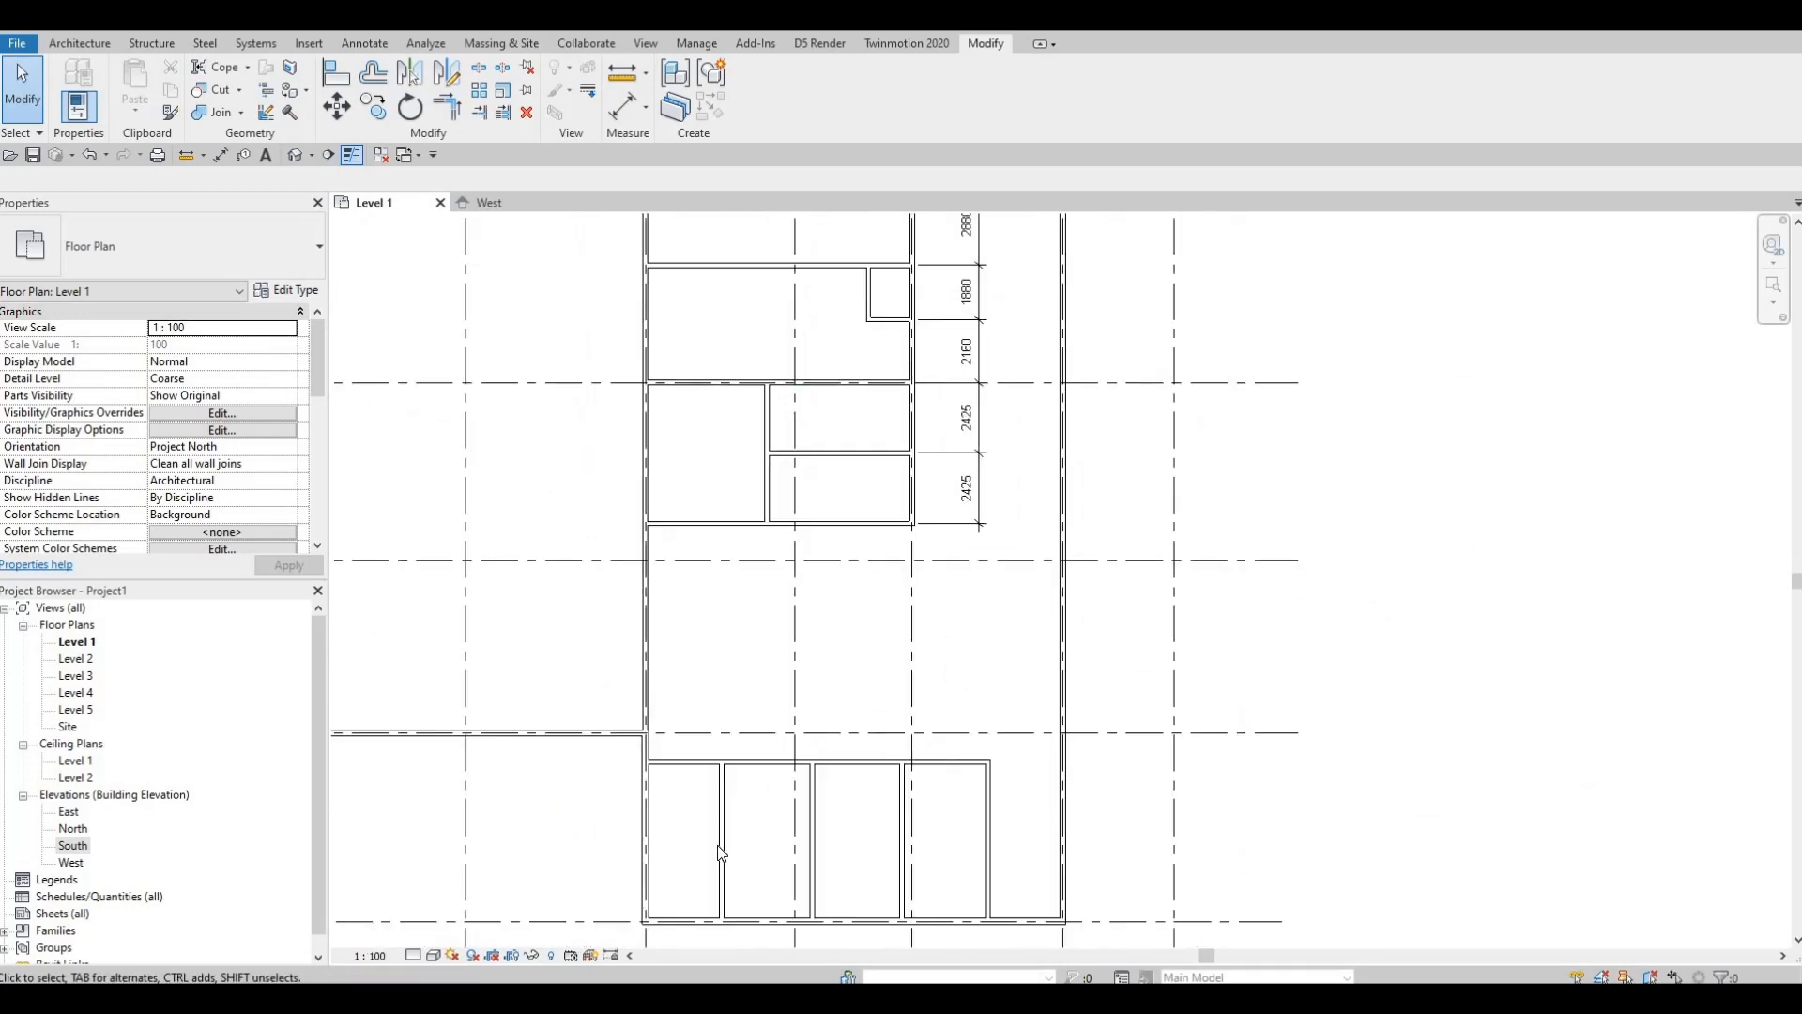
middle_click_drag(670, 613, 688, 772)
scroll(688, 772, "down", 2)
middle_click_drag(637, 418, 651, 486)
scroll(655, 492, "up", 2)
middle_click_drag(690, 681, 917, 413)
scroll(892, 418, "up", 2)
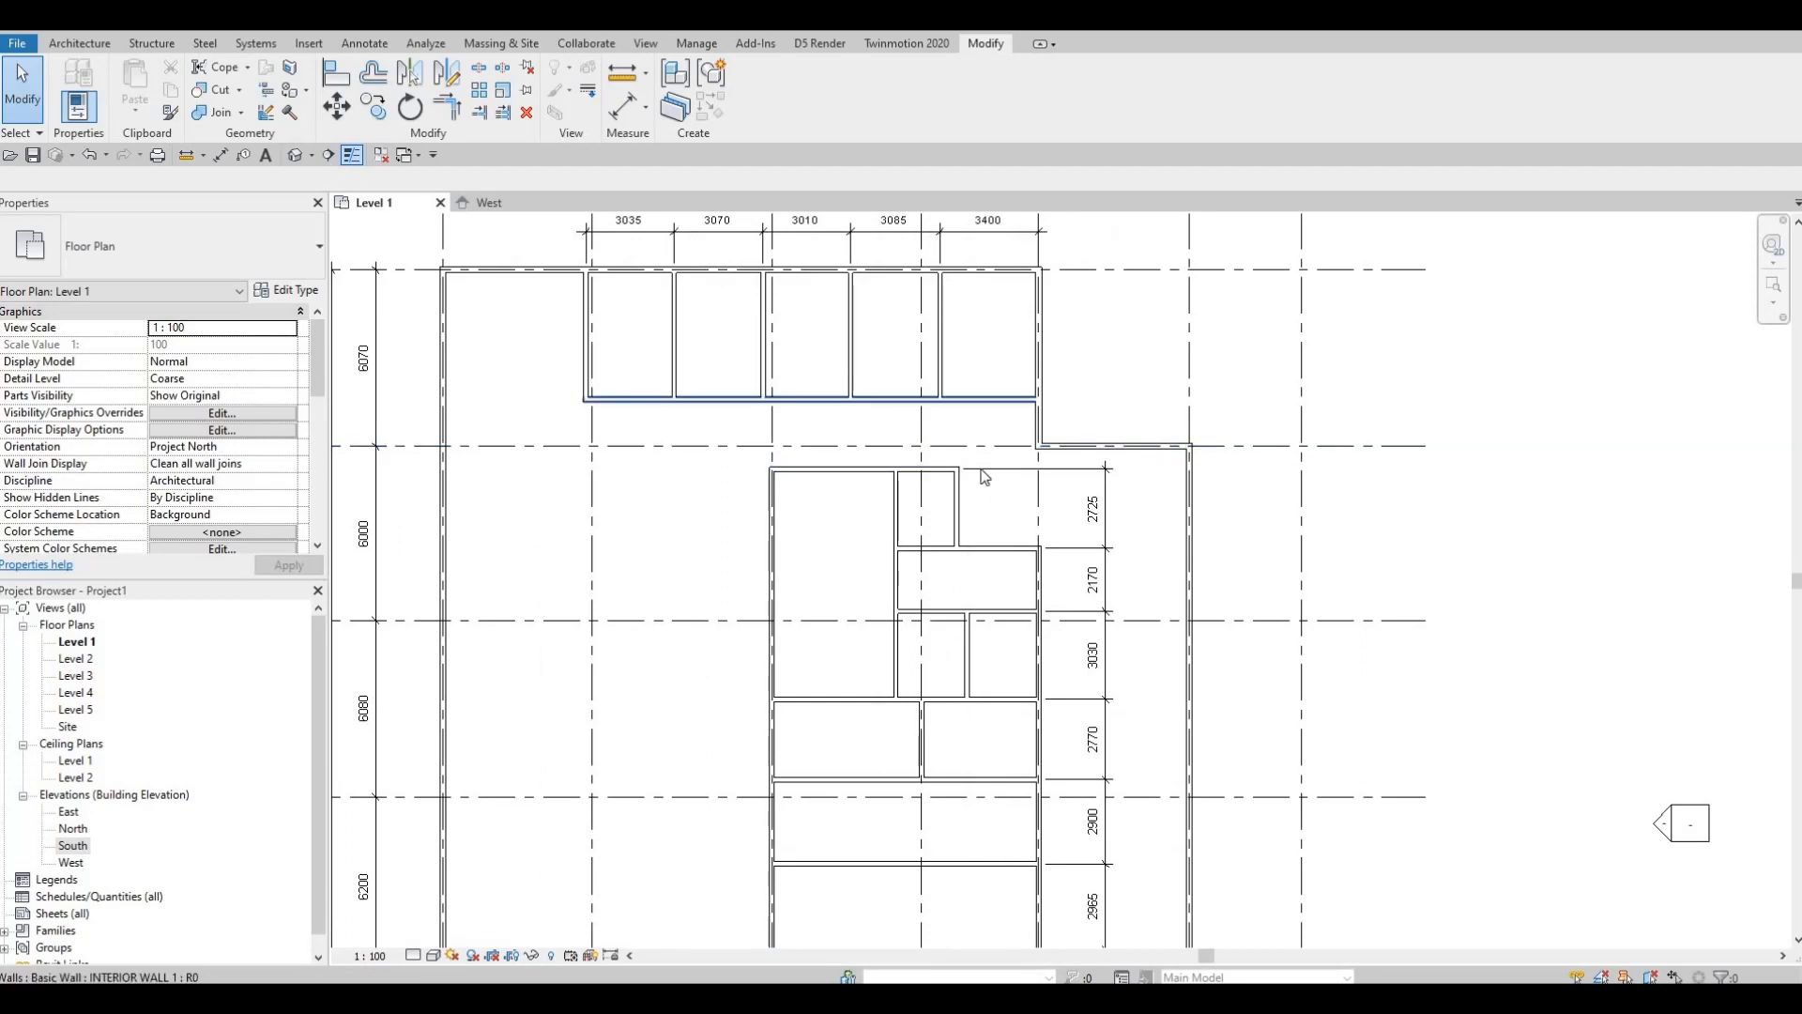
scroll(962, 510, "up", 2)
middle_click_drag(960, 488, 954, 516)
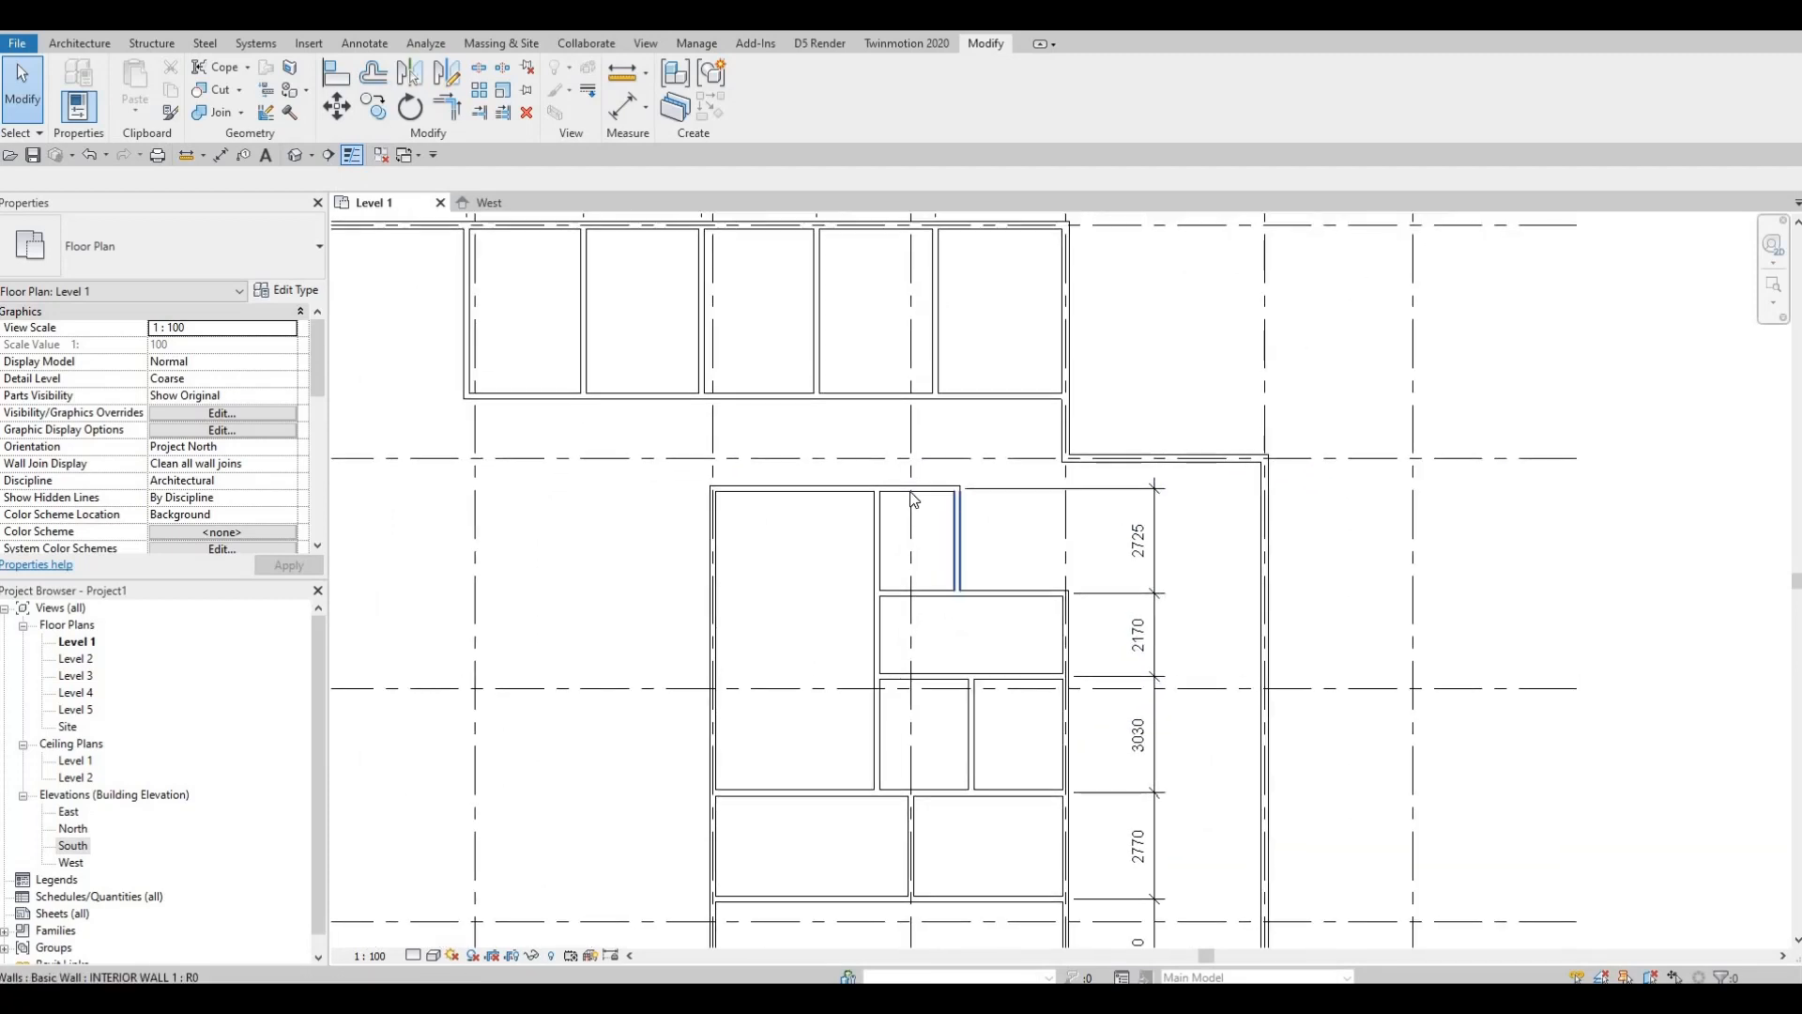
left_click(880, 486)
scroll(881, 482, "up", 2)
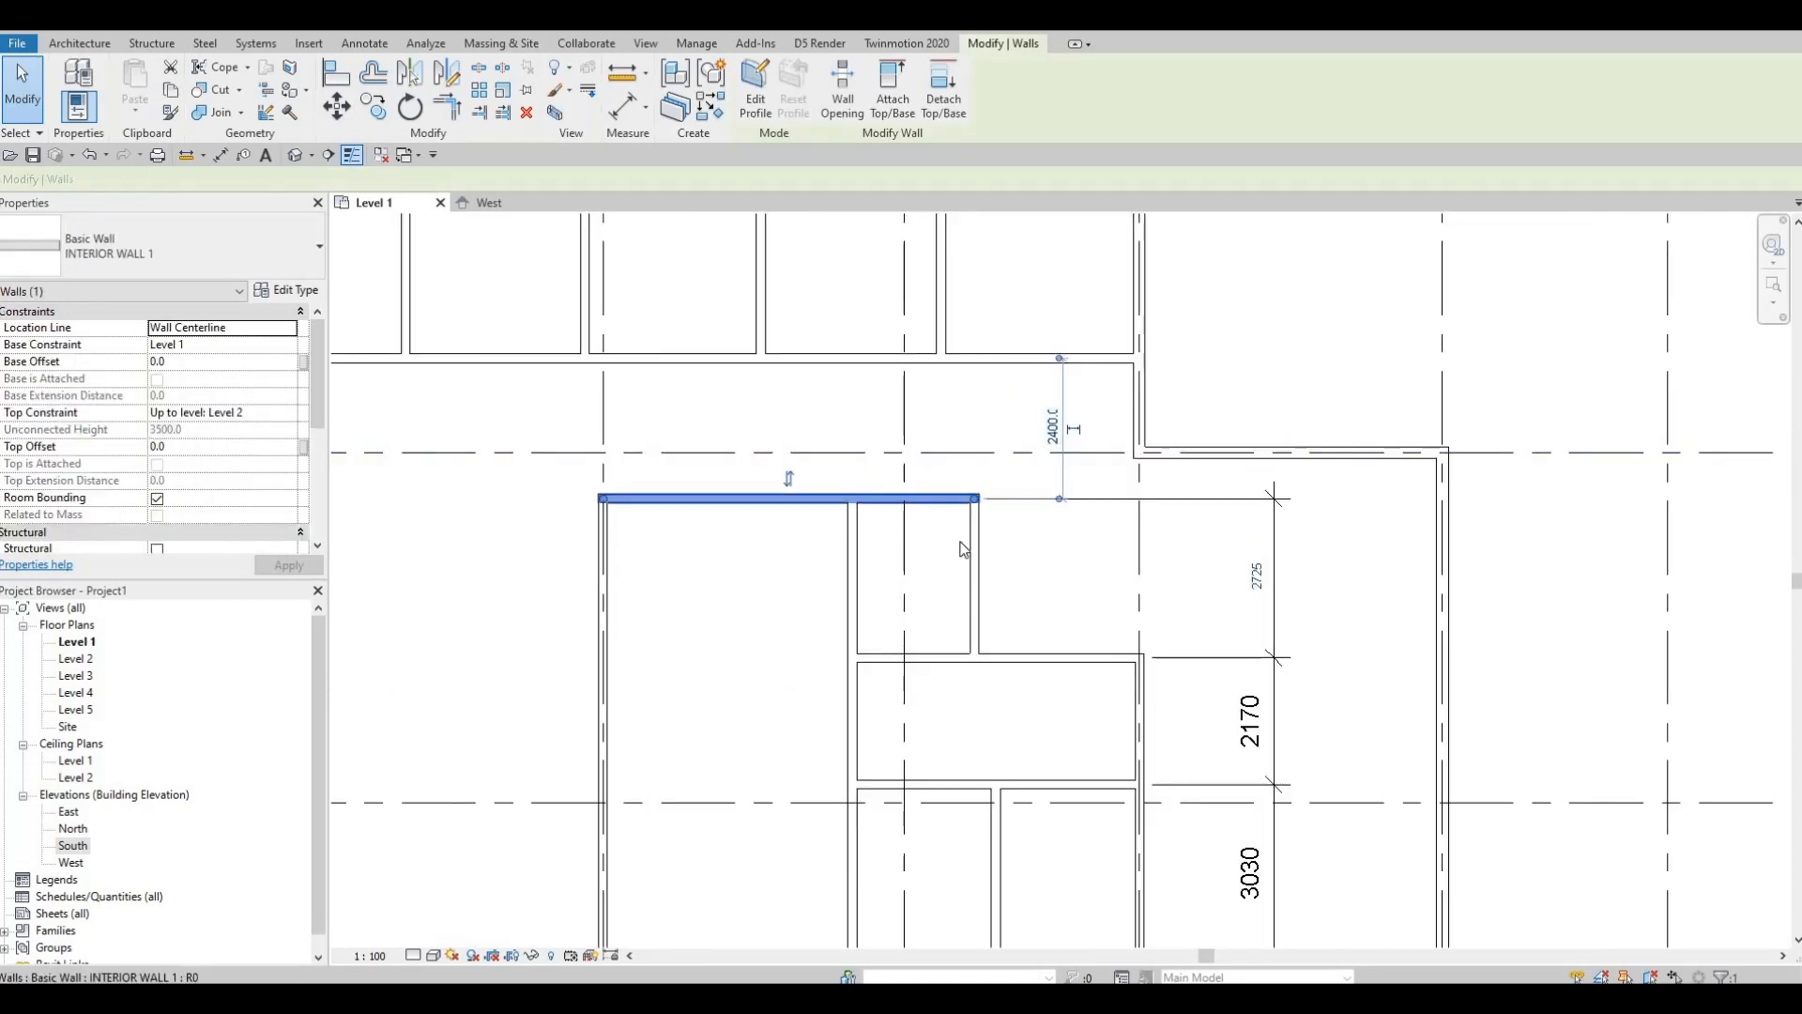
key("Escape")
left_click(952, 706)
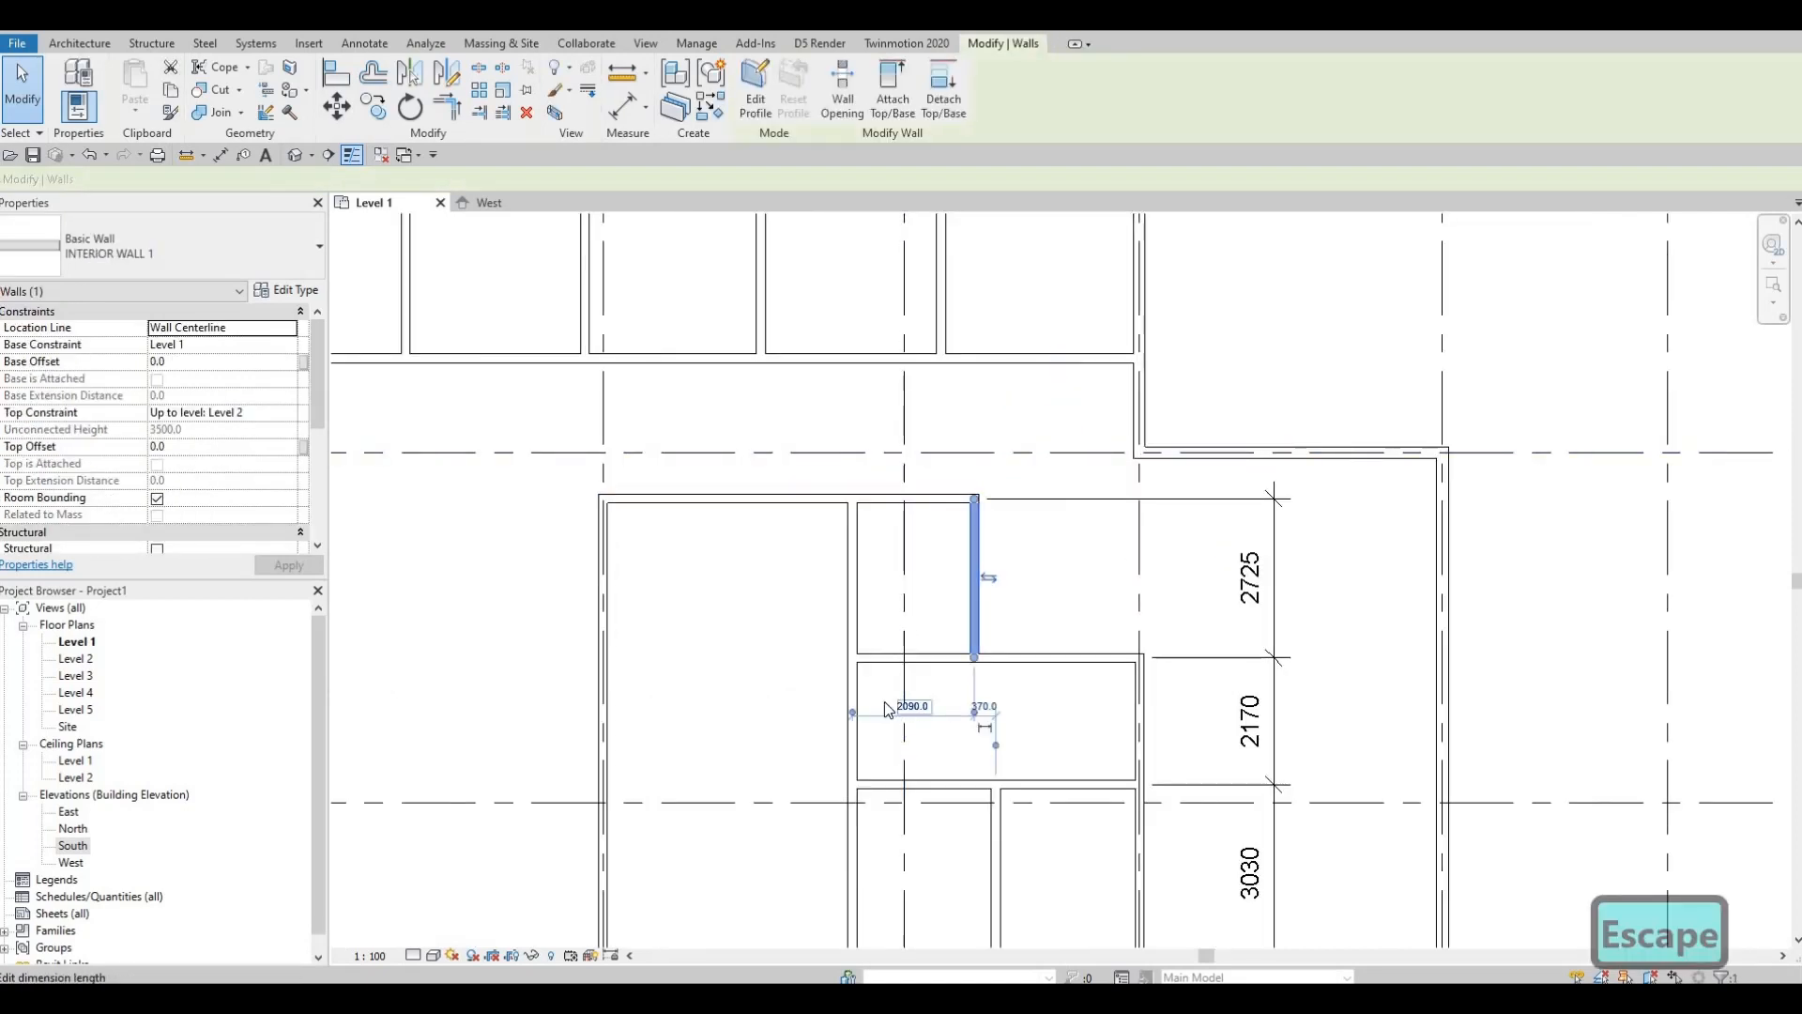
left_click_drag(854, 716, 607, 716)
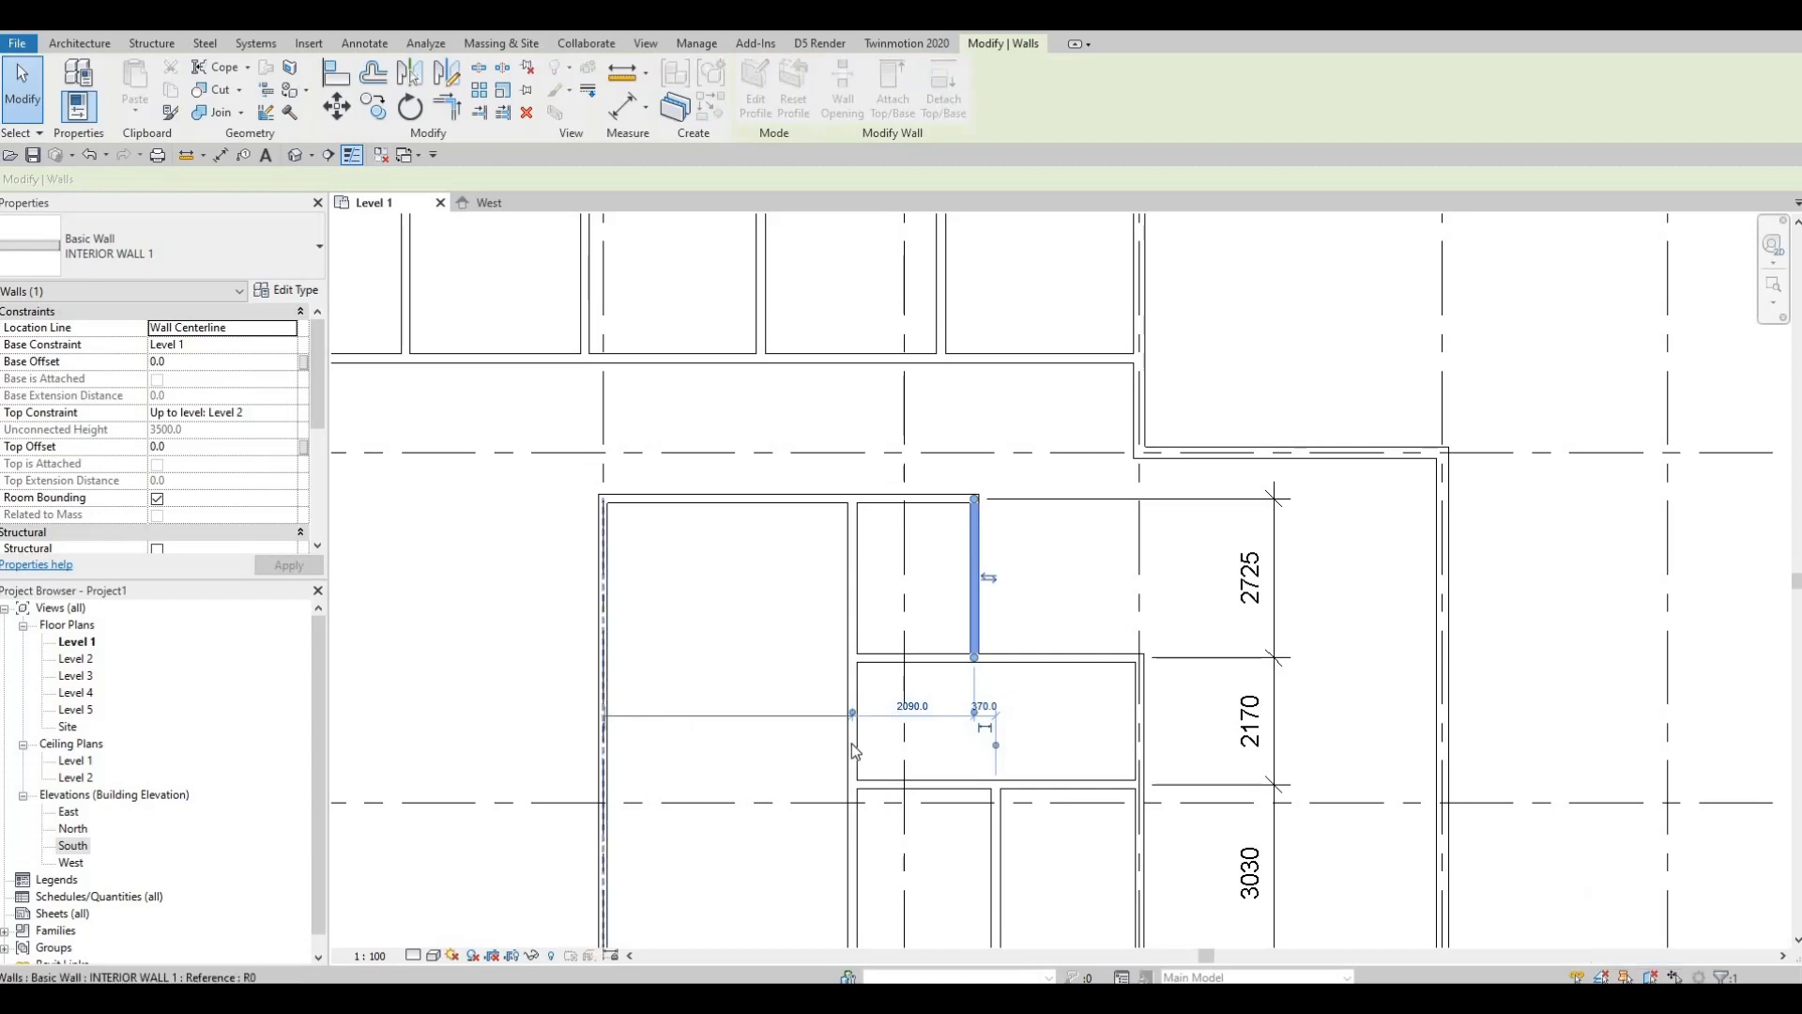
scroll(782, 719, "up", 3)
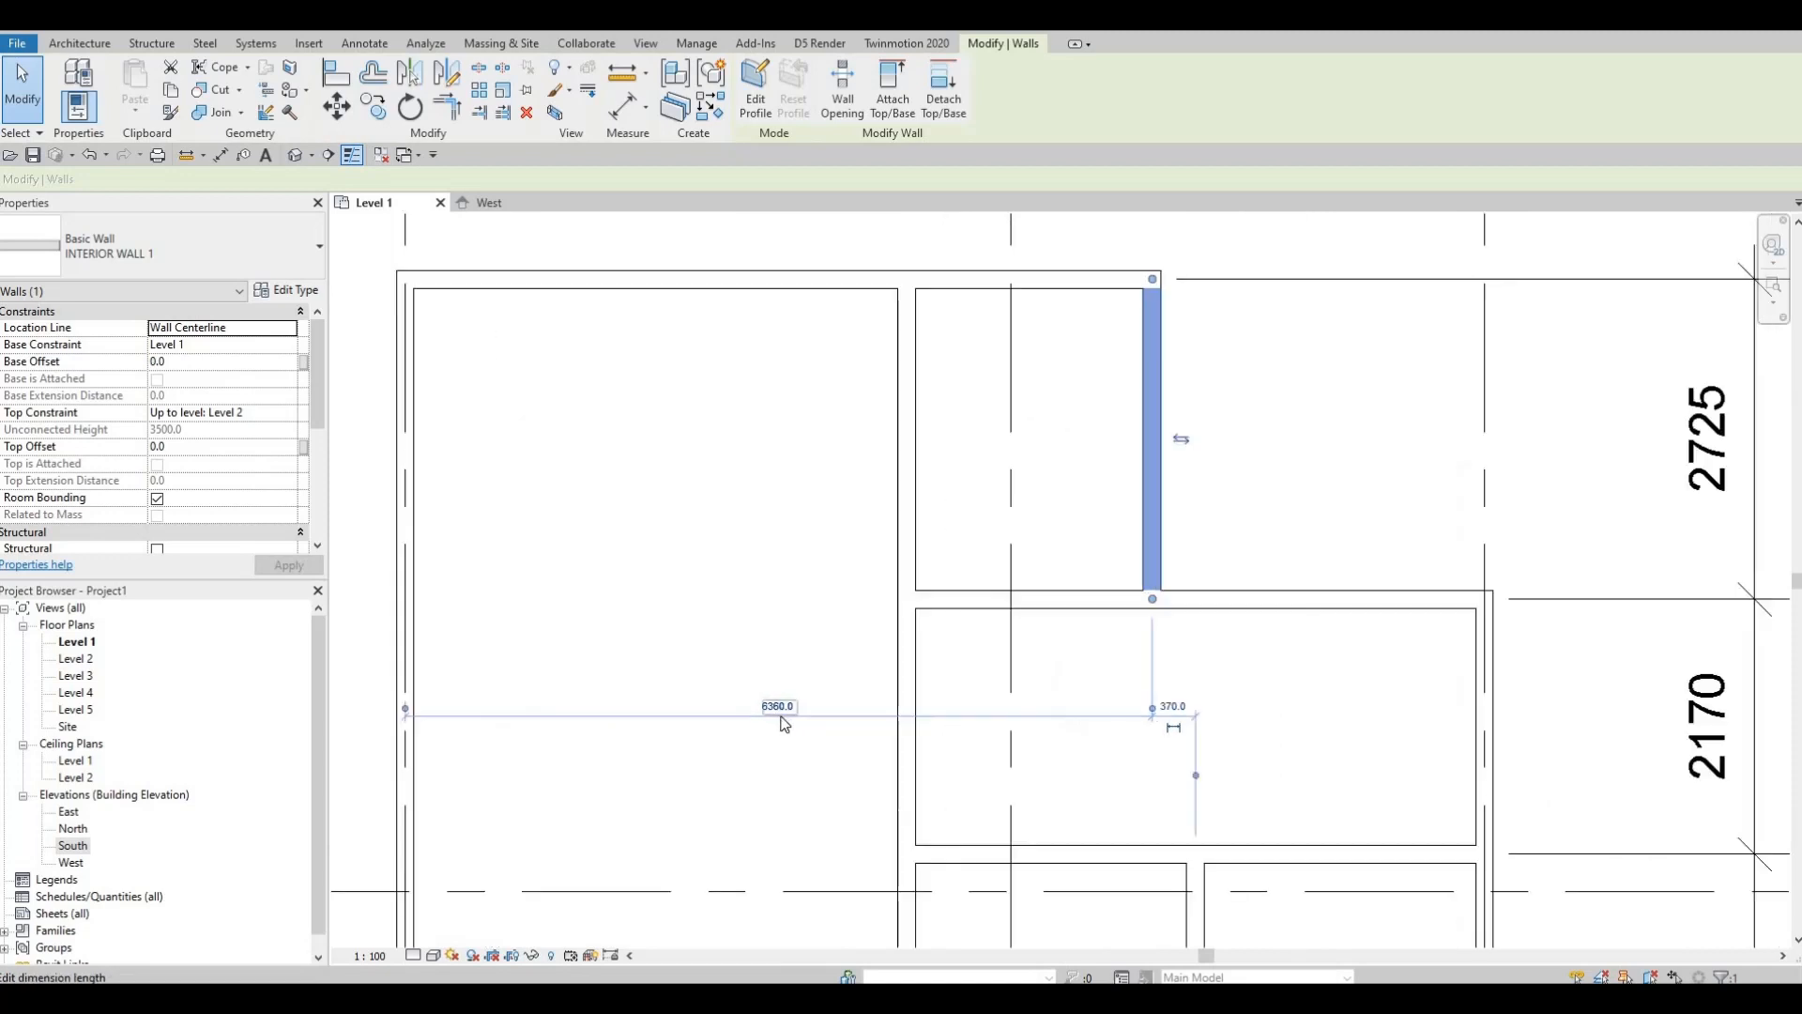
scroll(784, 723, "up", 4)
left_click(791, 712)
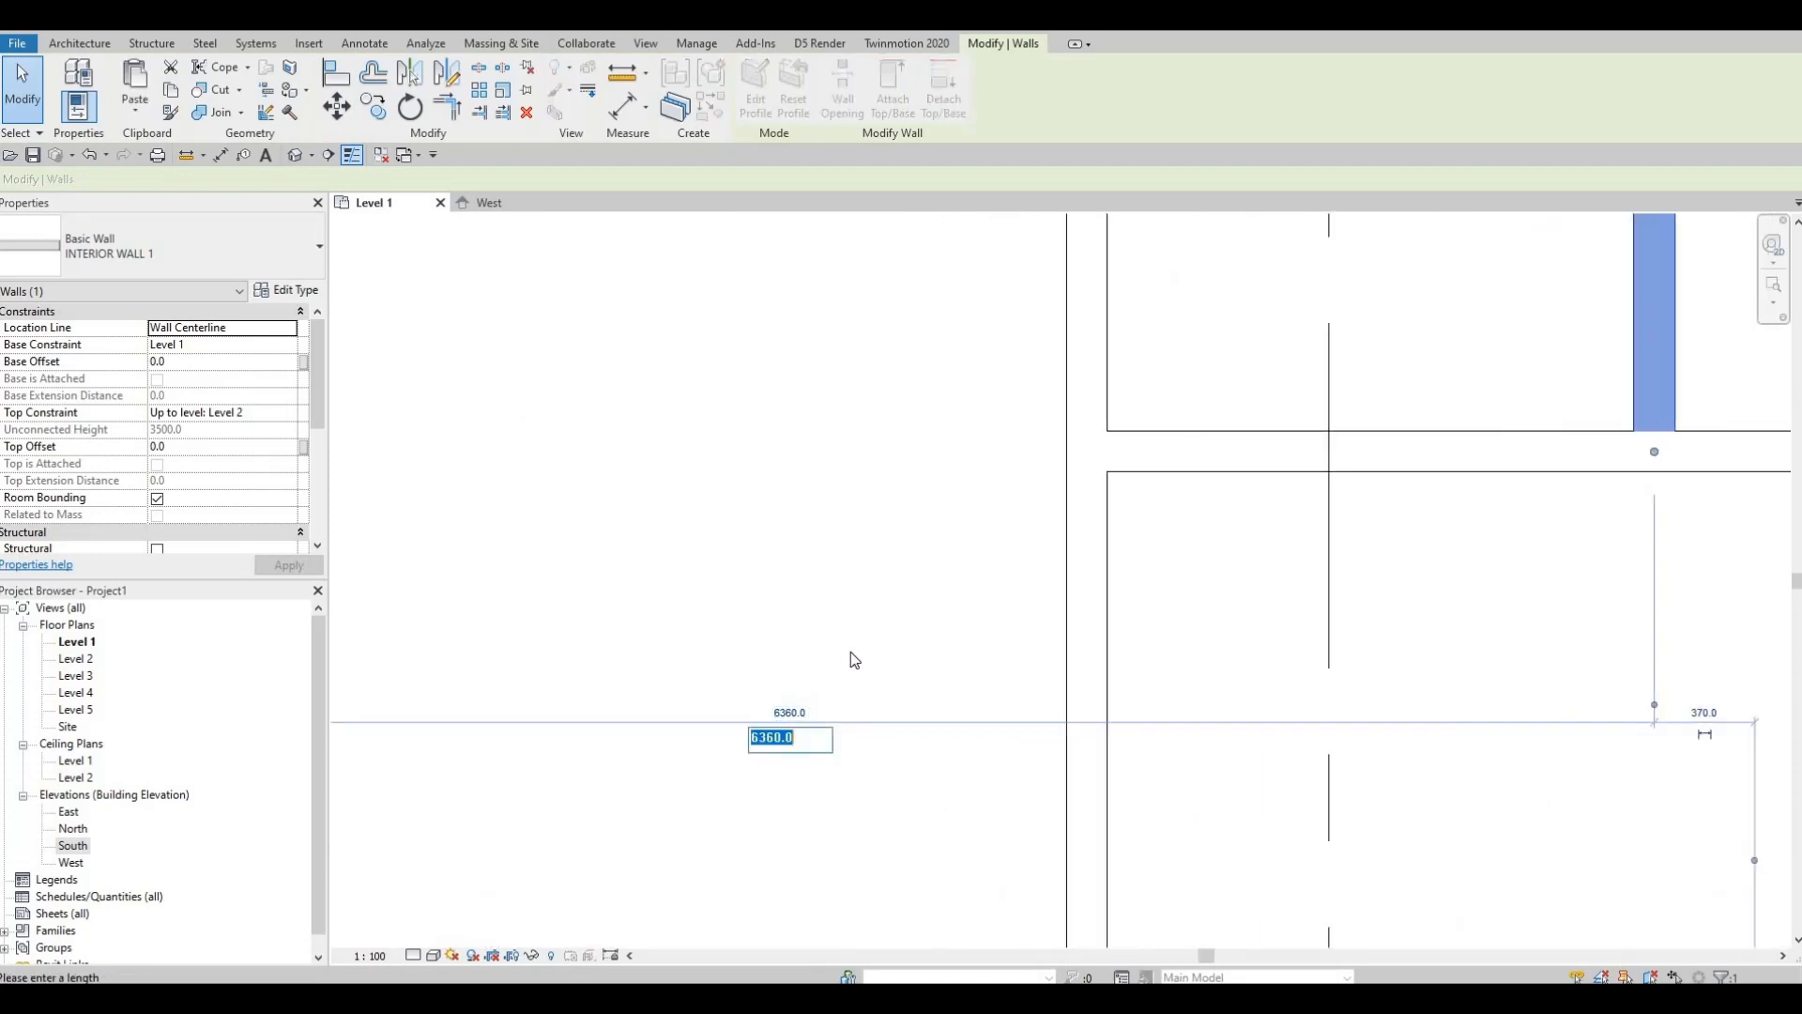
key("Escape")
scroll(652, 380, "down", 5)
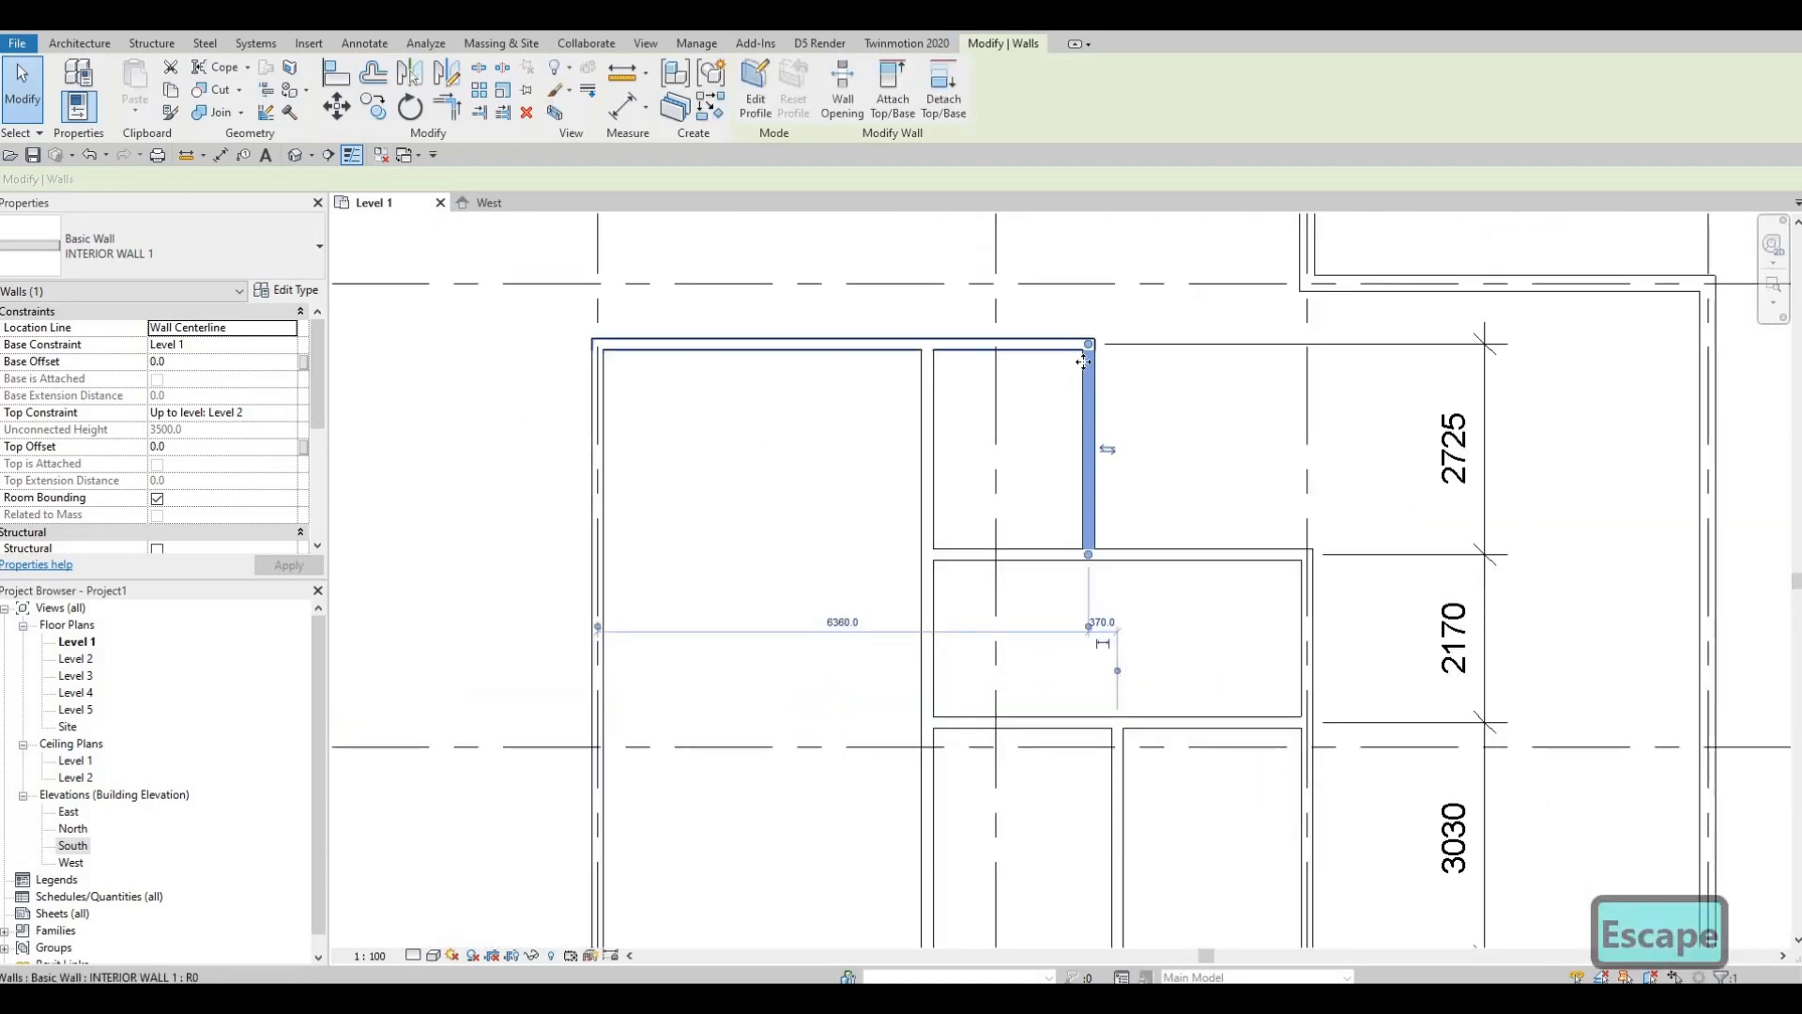
key("Escape")
middle_click_drag(977, 476, 975, 471)
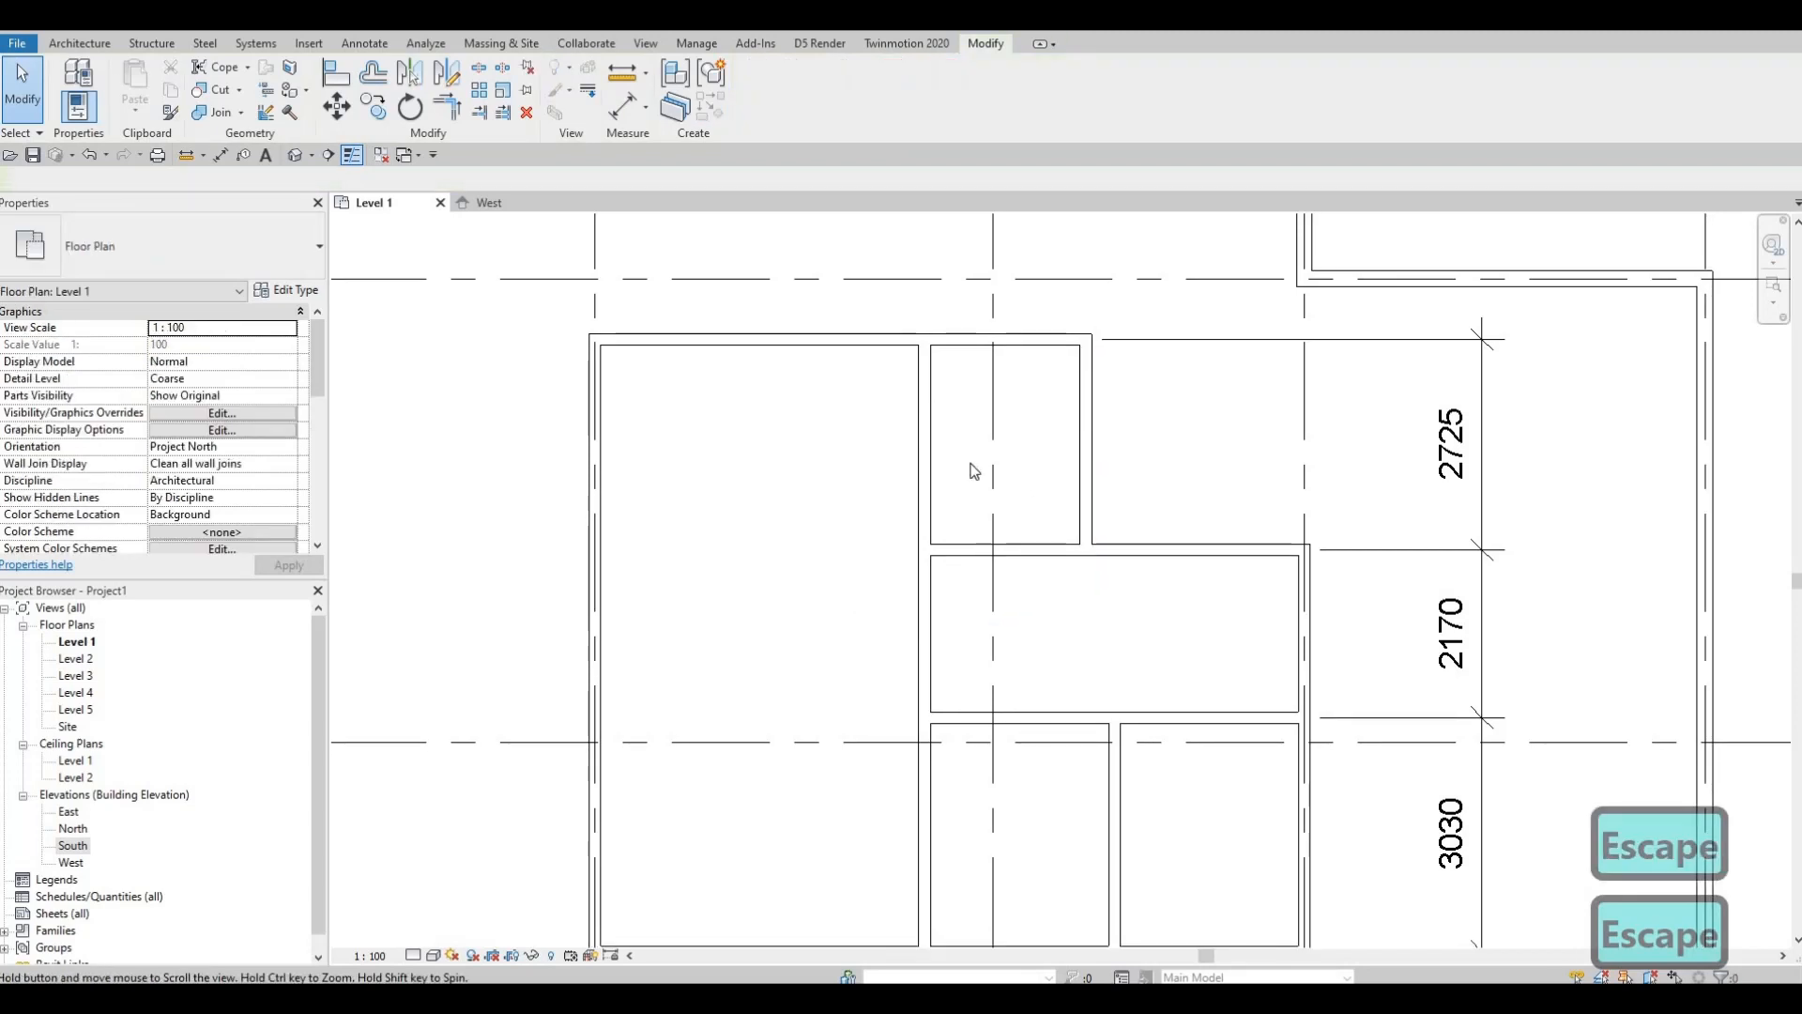
scroll(974, 471, "down", 2)
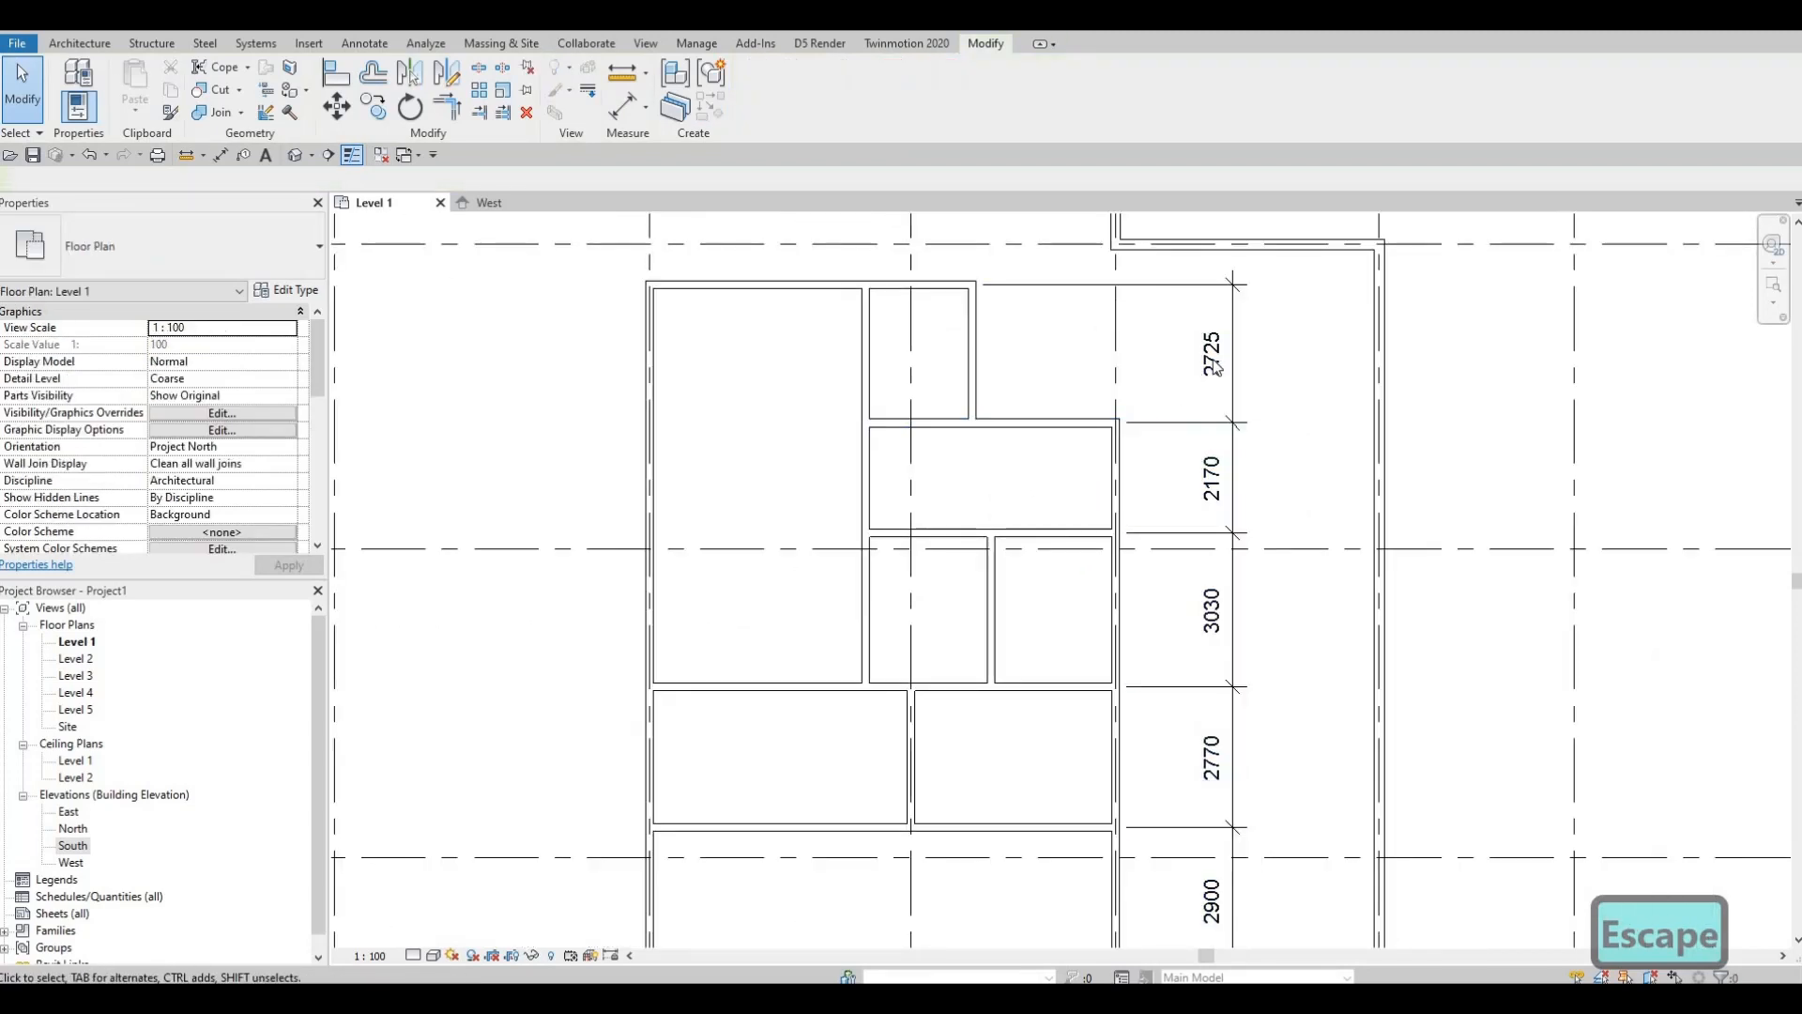
scroll(1216, 366, "up", 2)
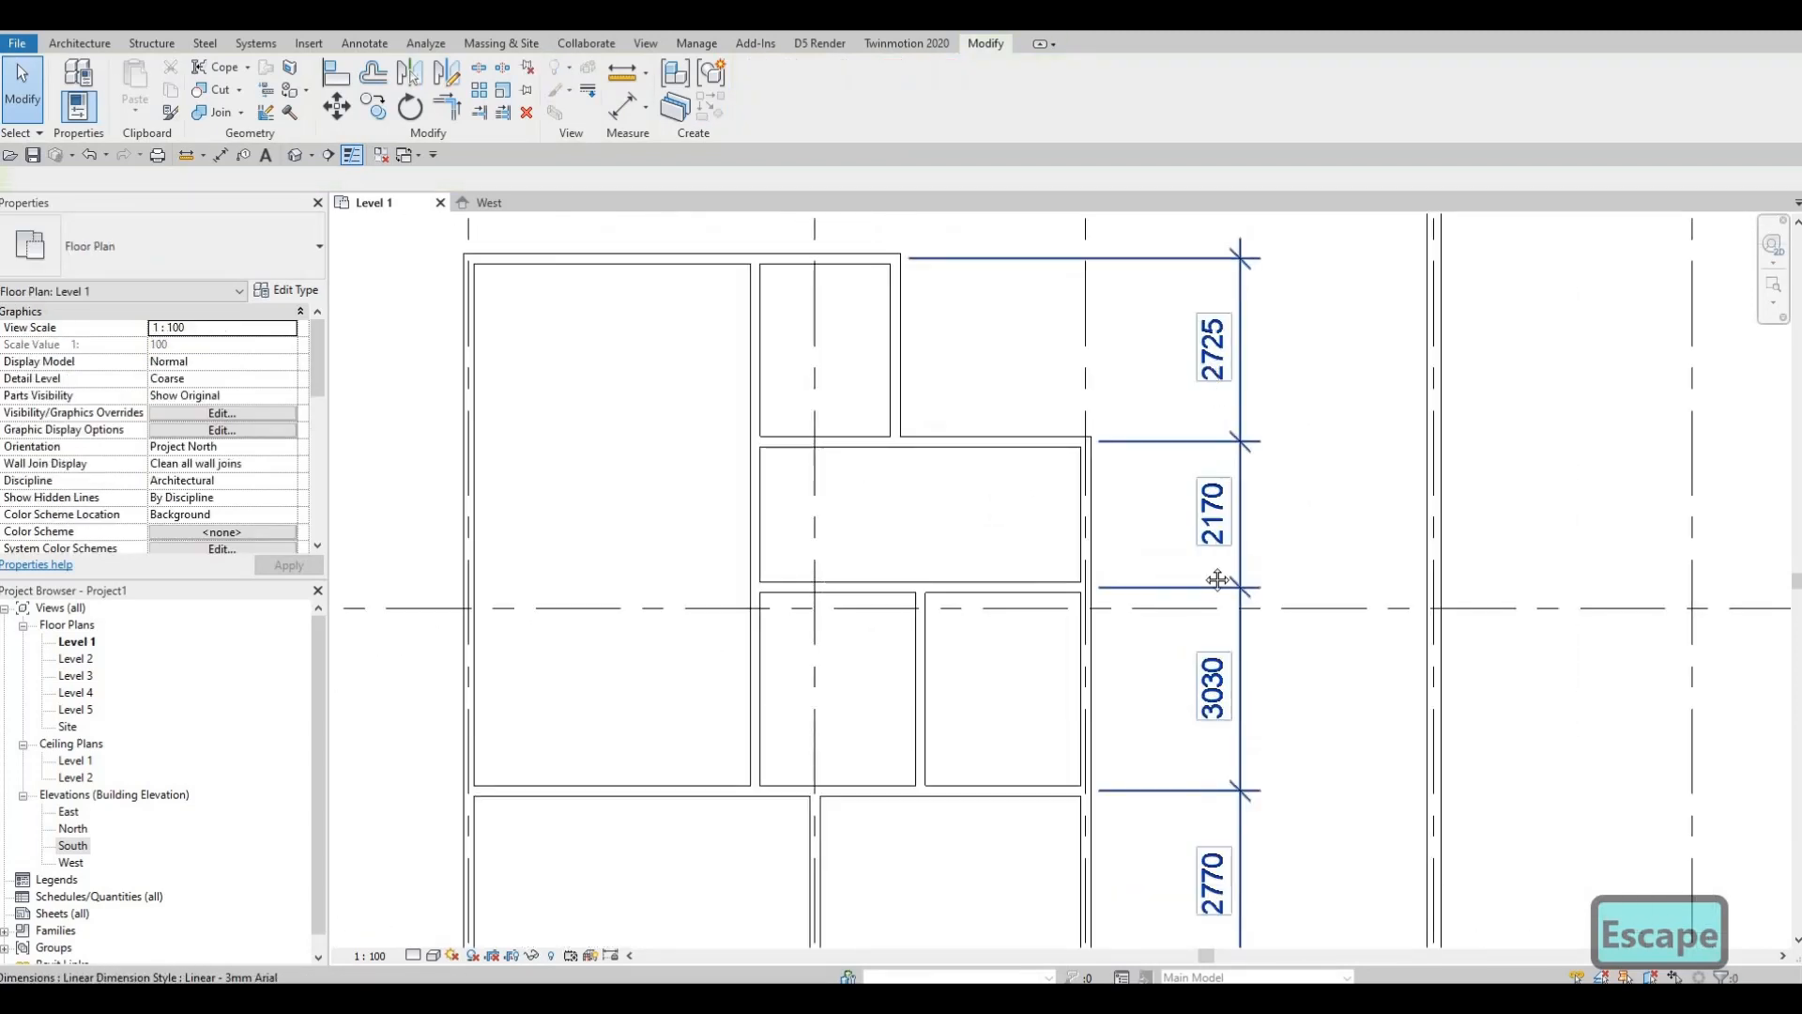
middle_click_drag(1206, 564, 1204, 473)
scroll(1178, 547, "down", 1)
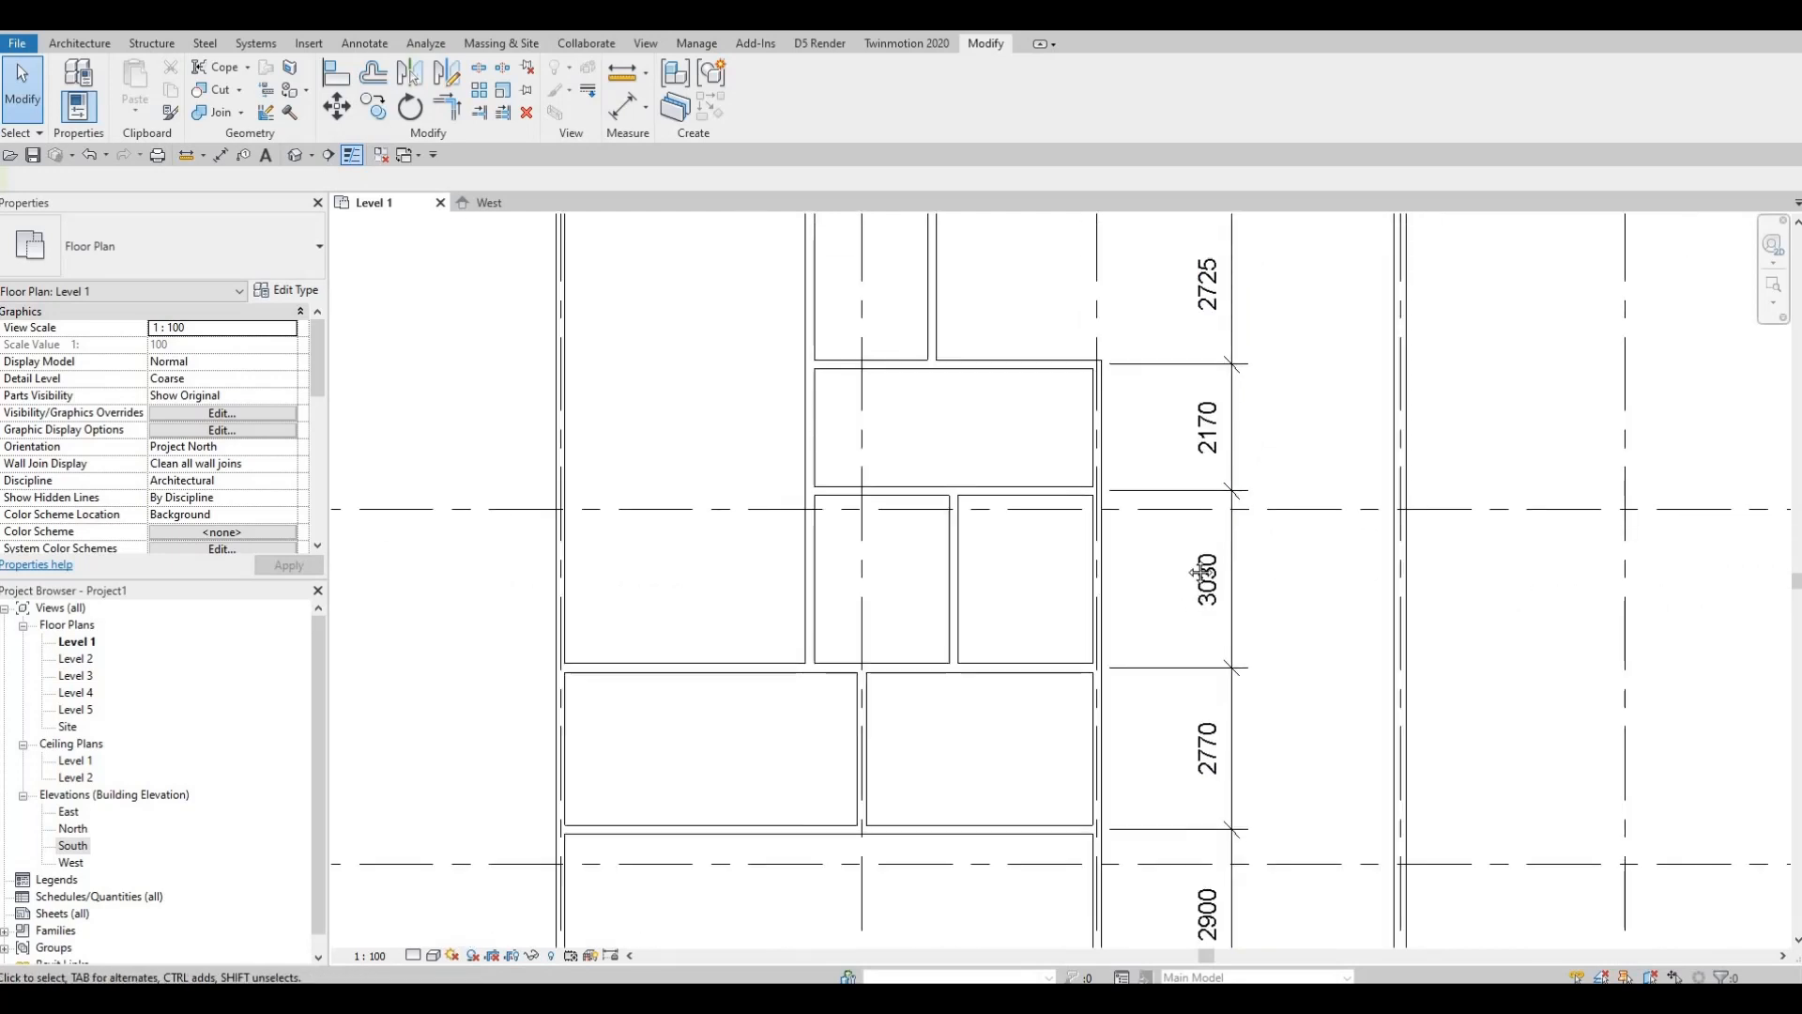
middle_click_drag(1199, 547, 1197, 458)
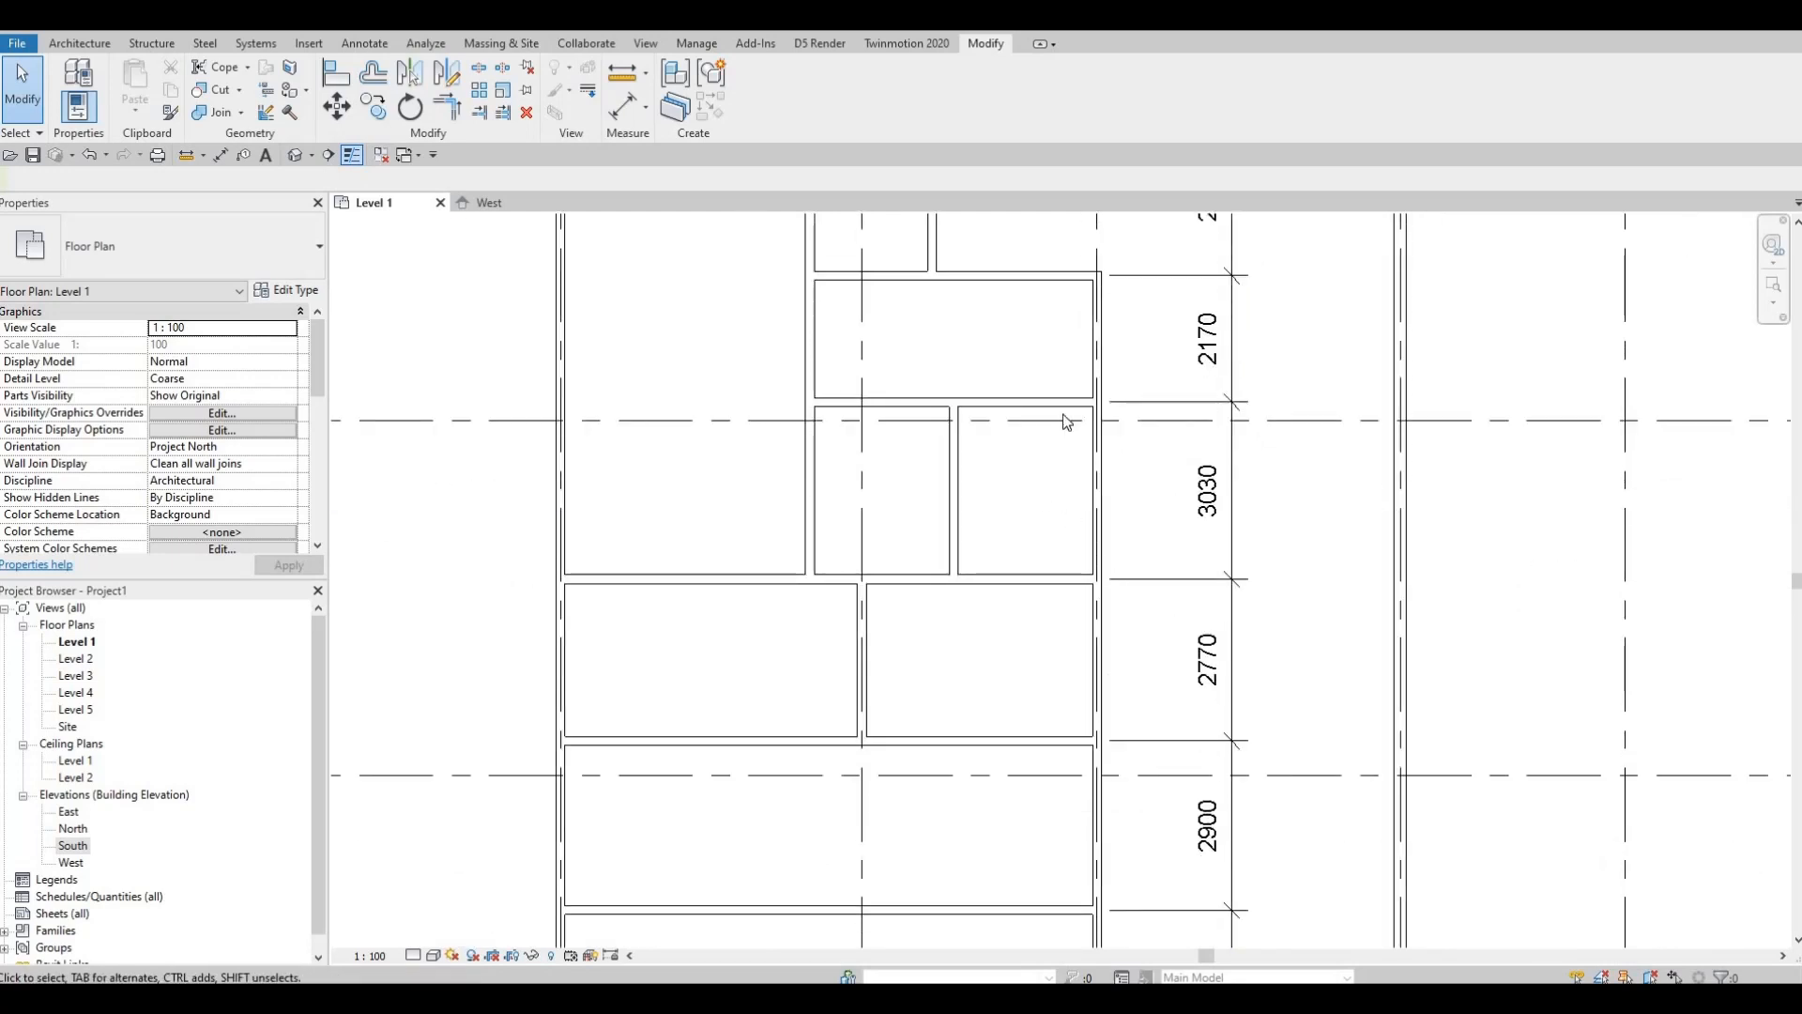
middle_click_drag(952, 570, 1024, 445)
scroll(1024, 445, "down", 2)
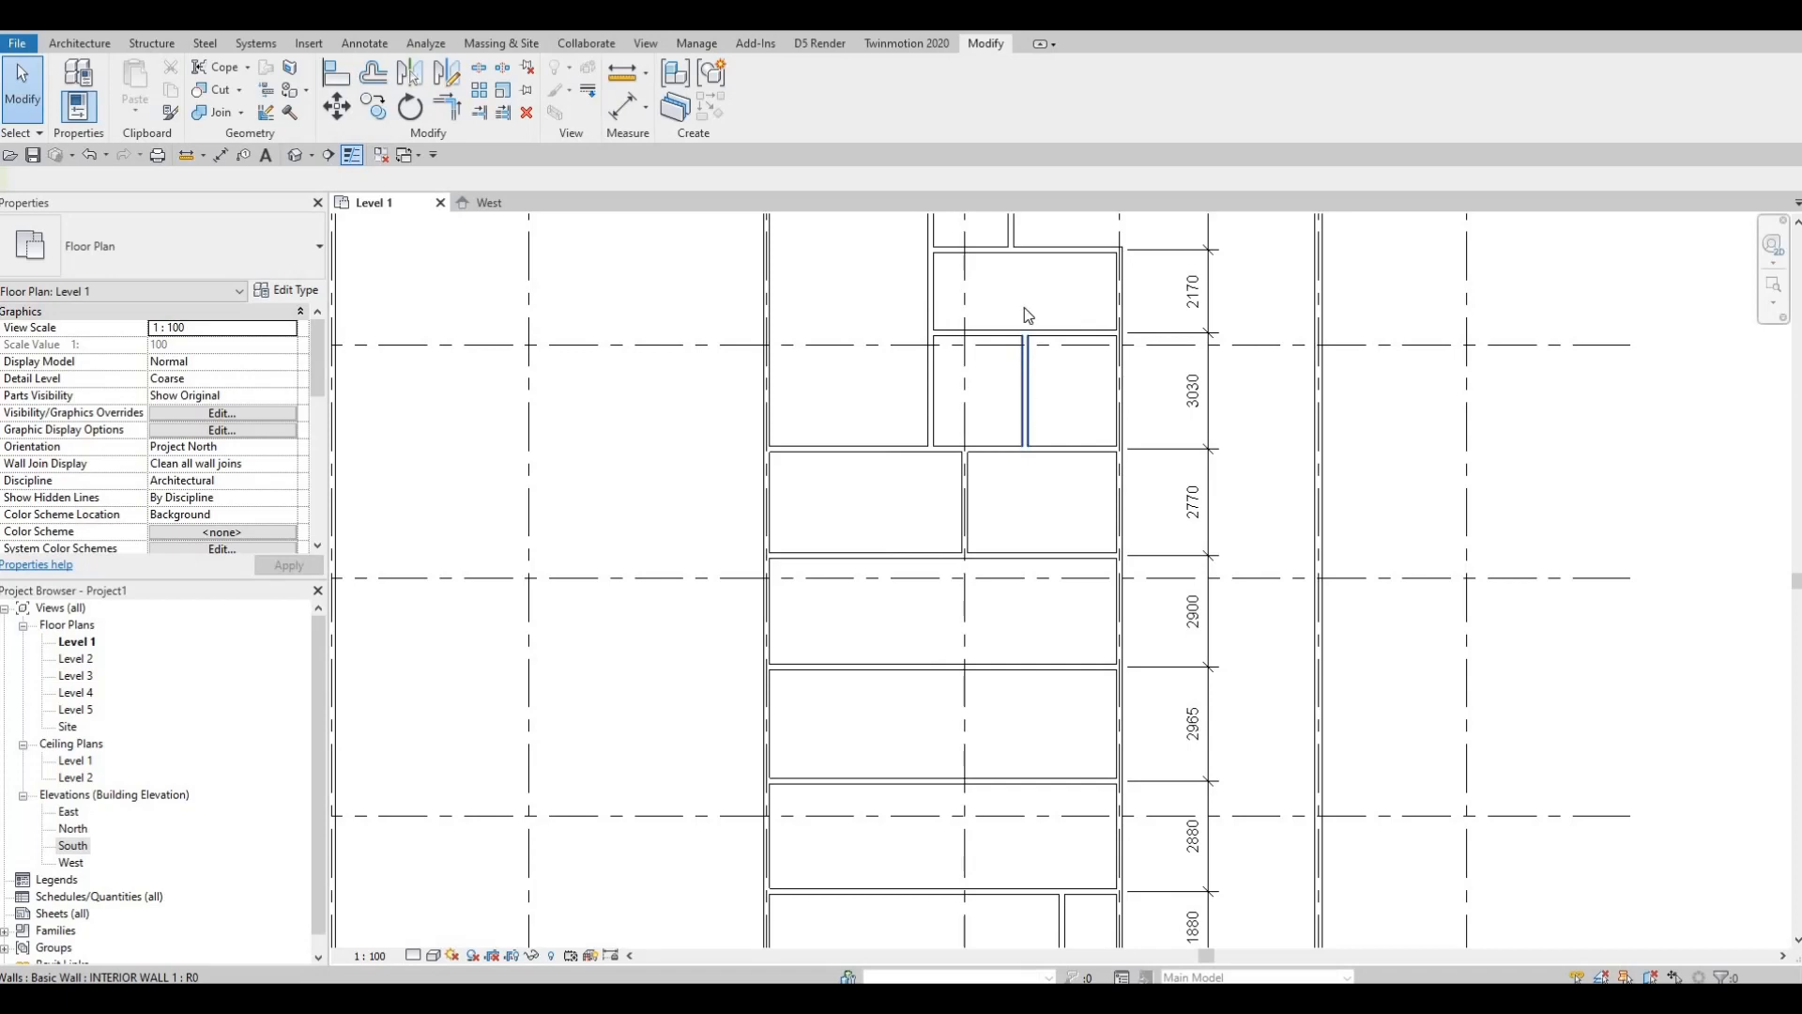
scroll(1192, 502, "up", 2)
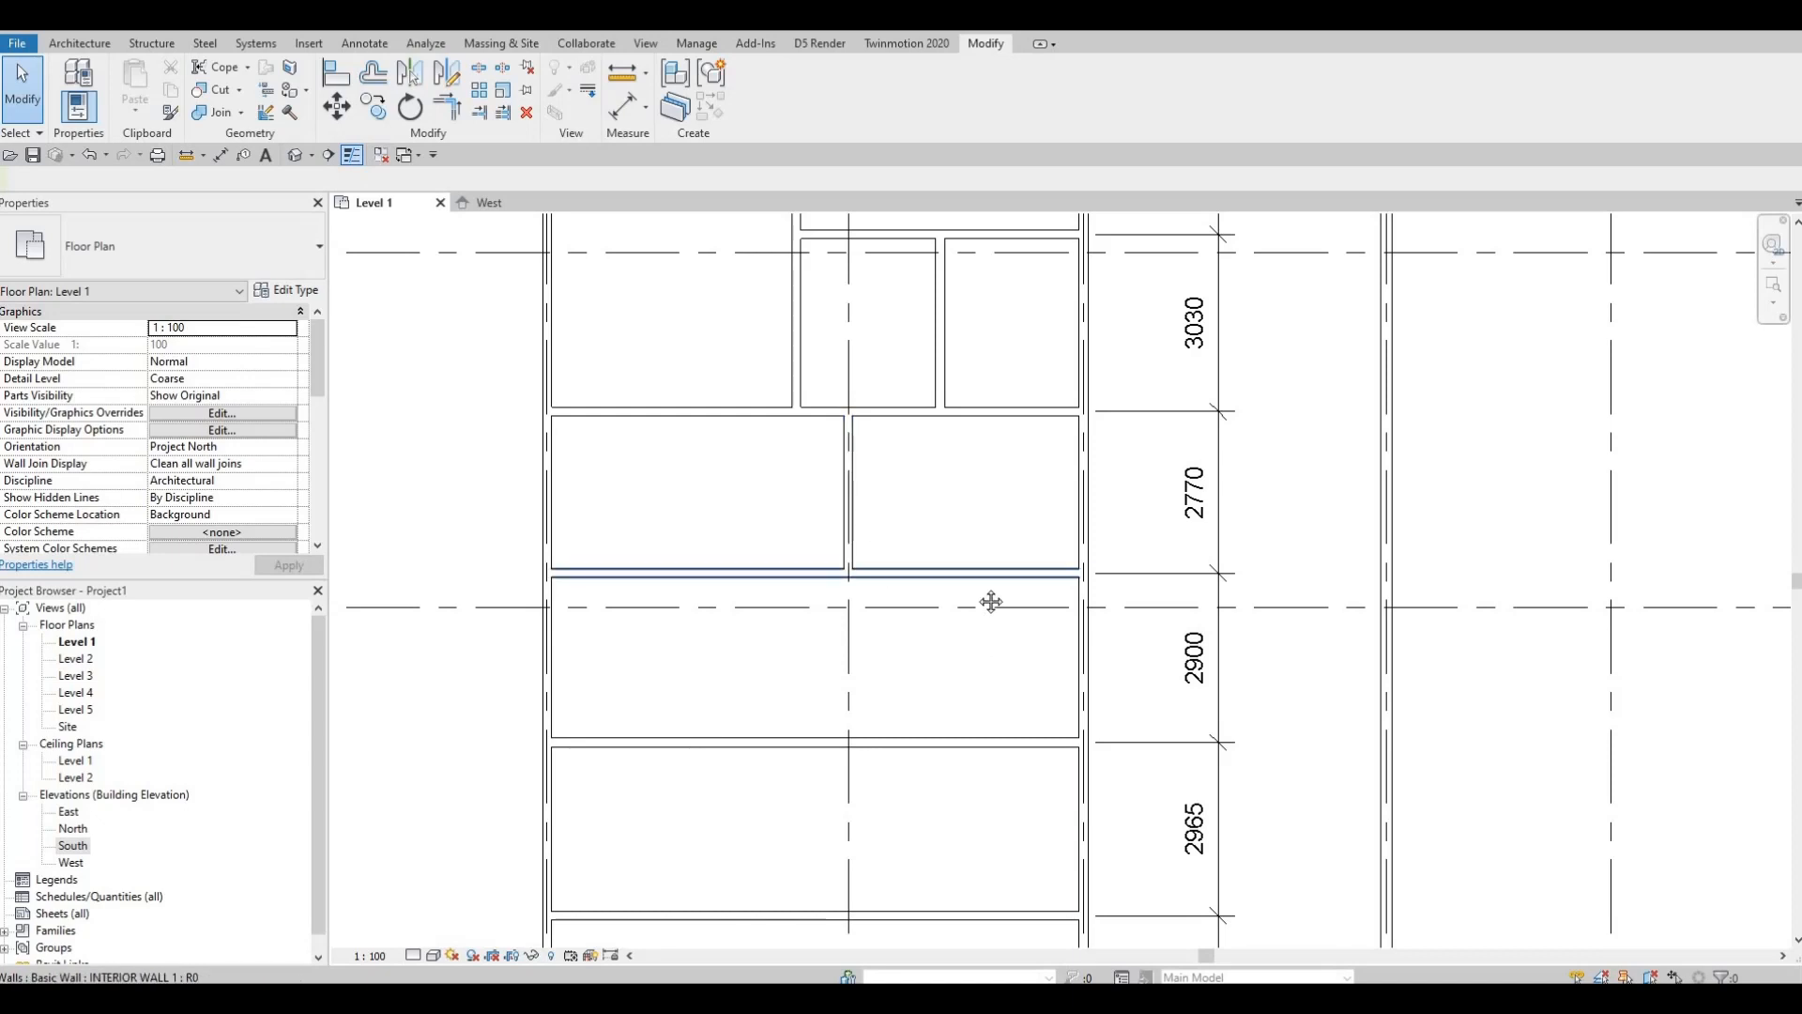
scroll(1157, 545, "down", 1)
scroll(1160, 536, "up", 1)
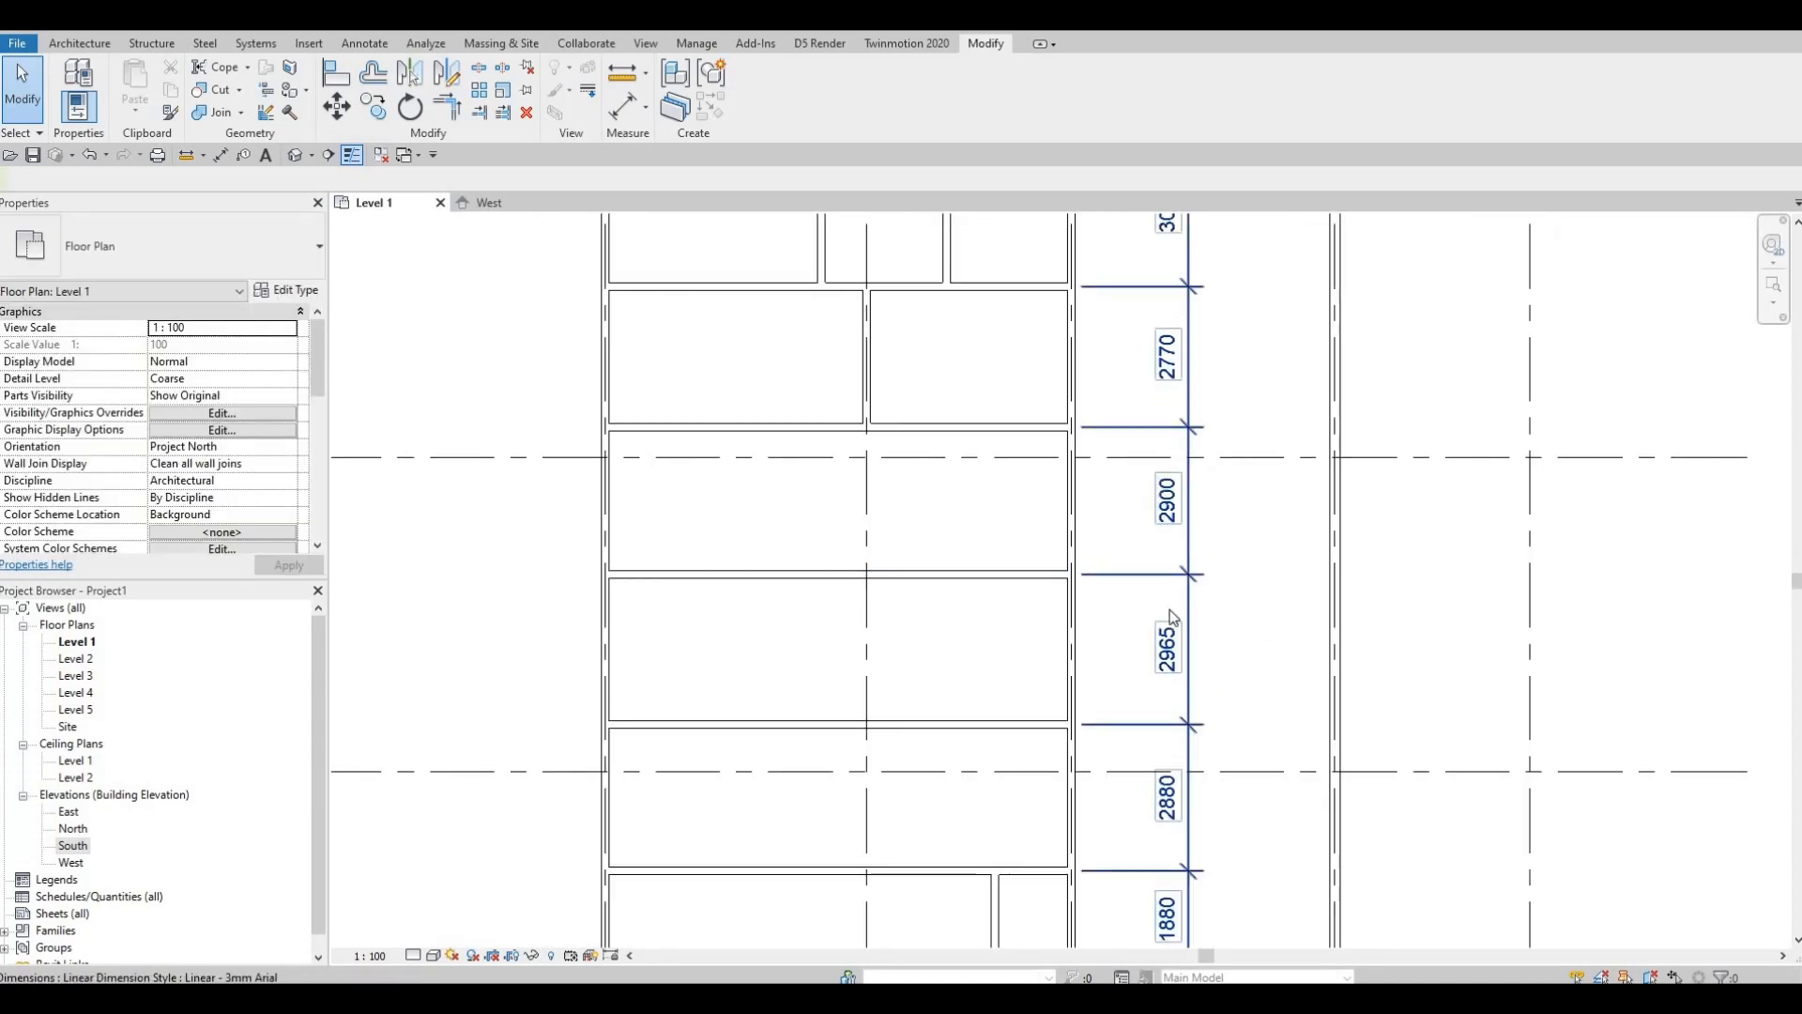
scroll(1079, 591, "down", 1)
scroll(906, 578, "up", 3)
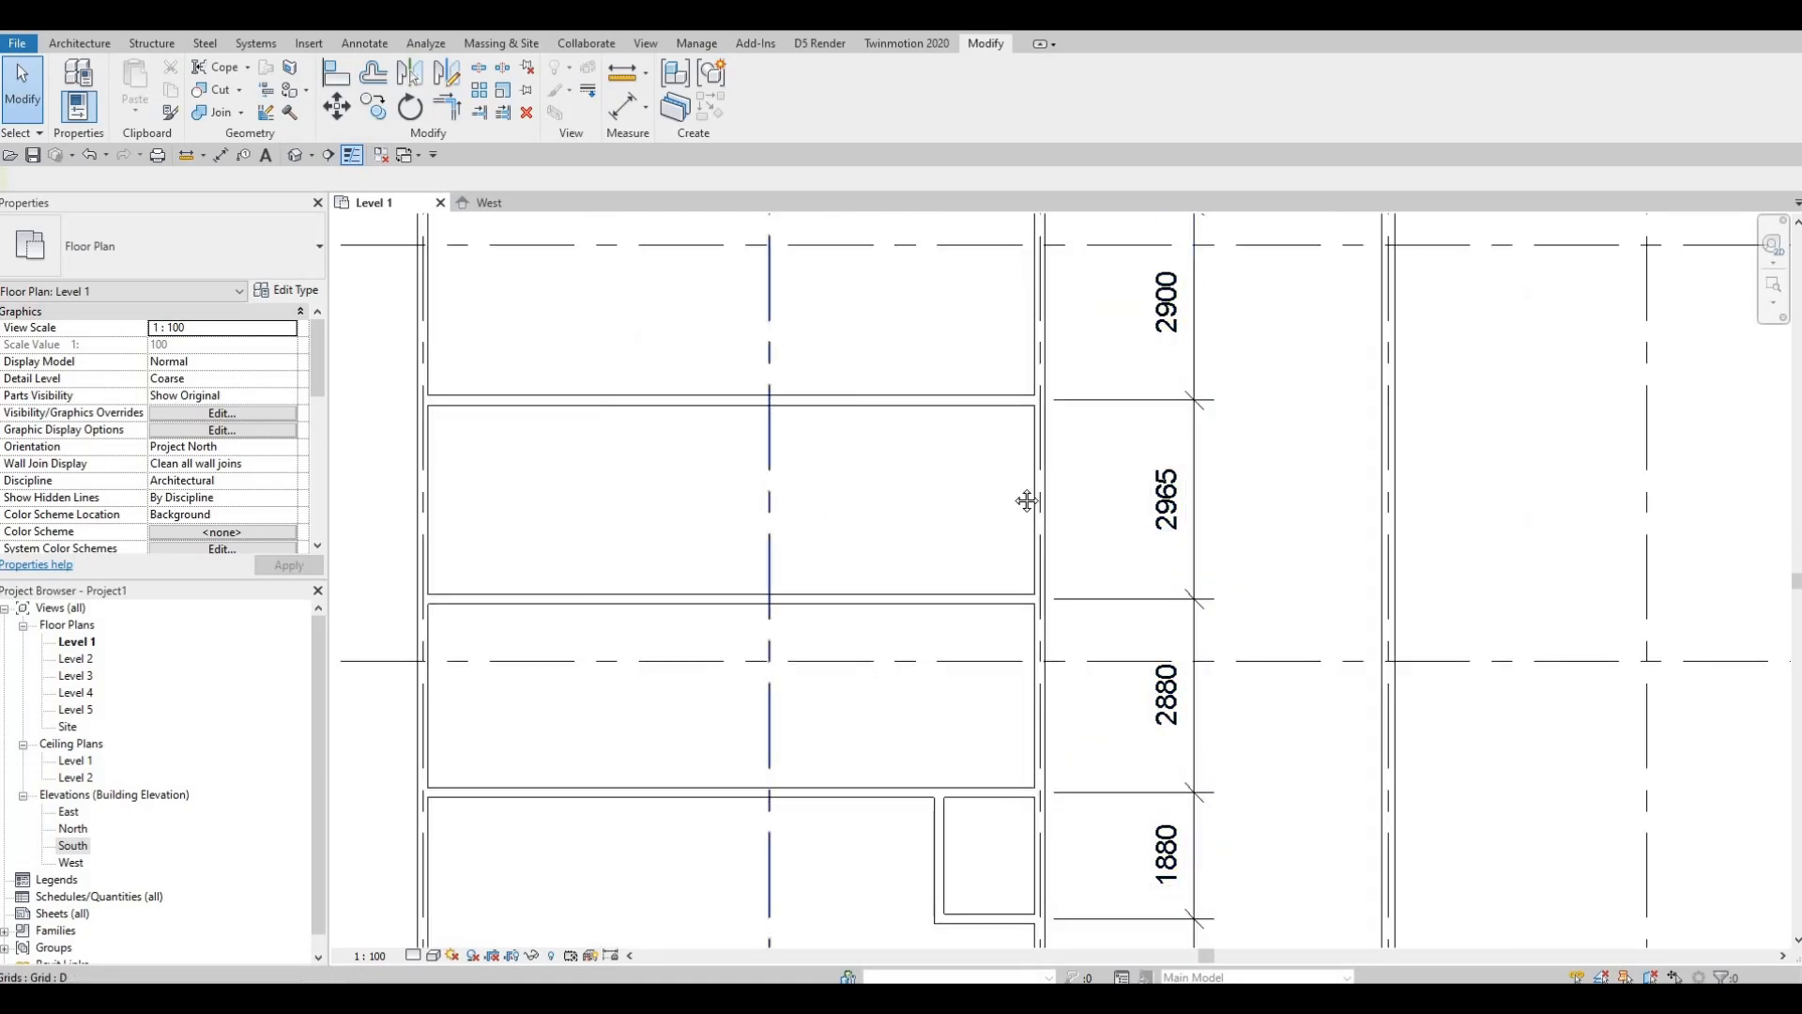
scroll(1051, 526, "down", 2)
scroll(1127, 564, "up", 3)
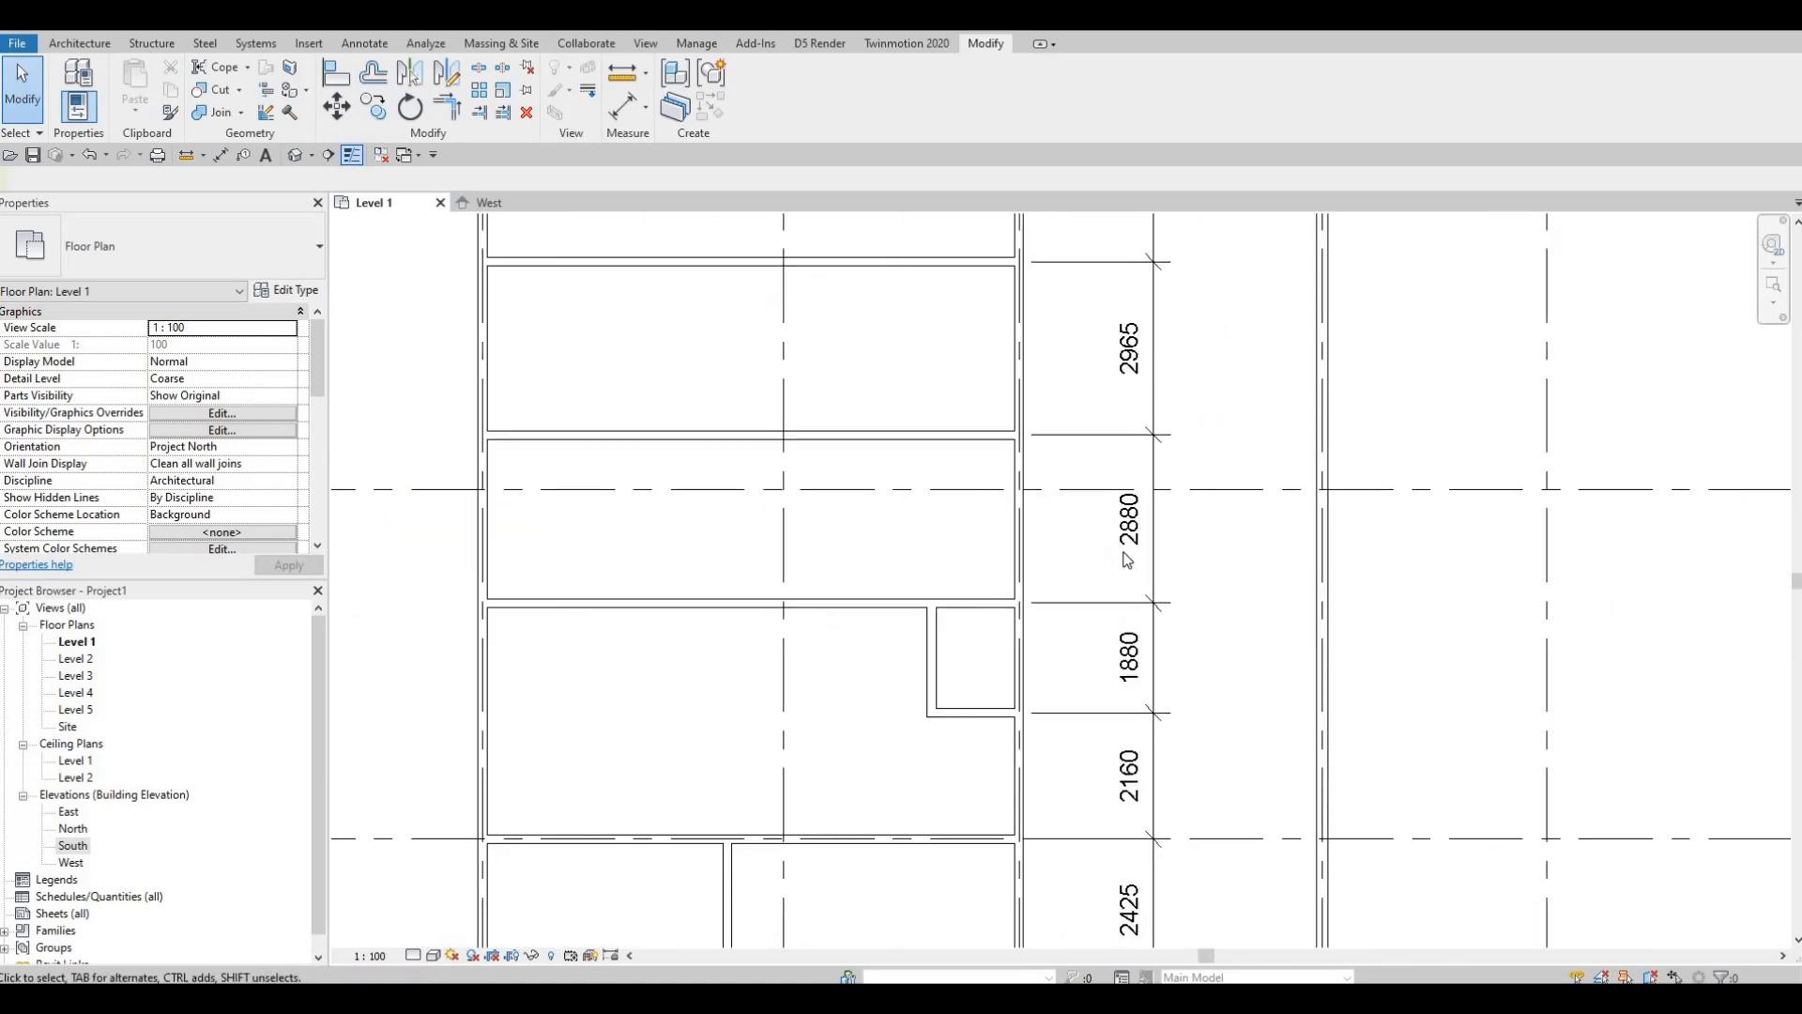
scroll(1042, 507, "down", 1)
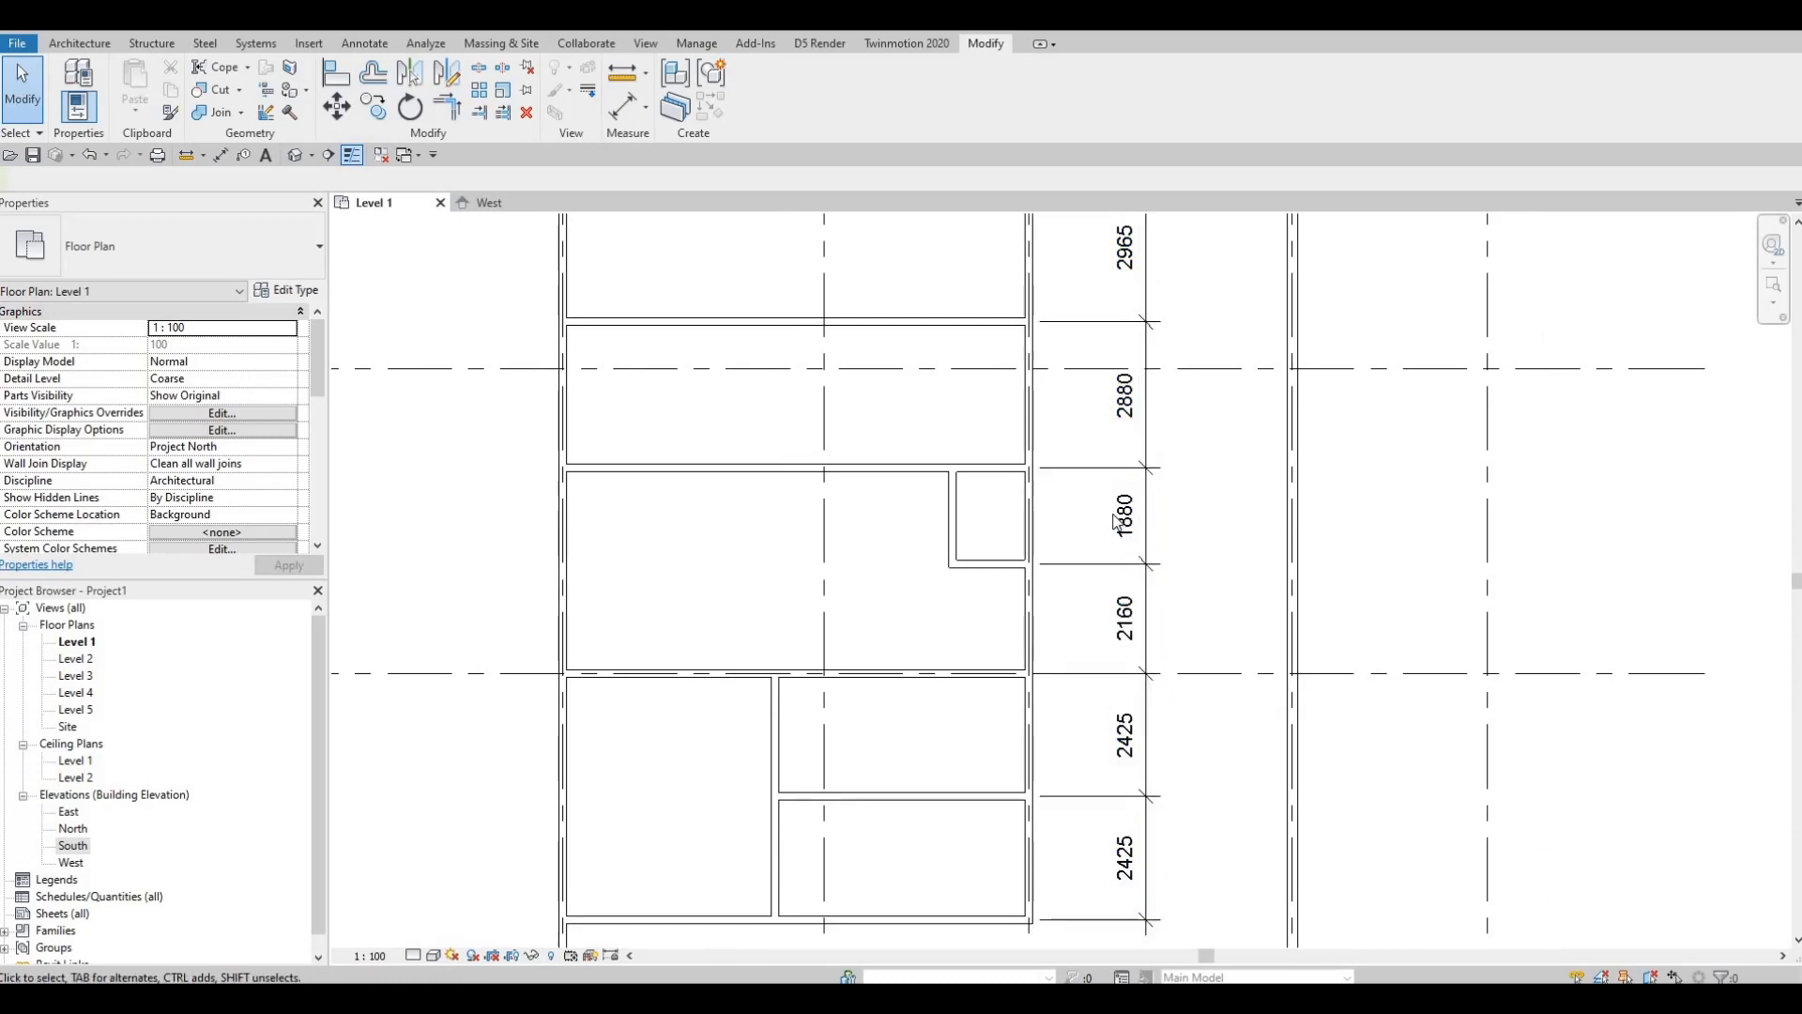
middle_click_drag(1118, 647, 1118, 539)
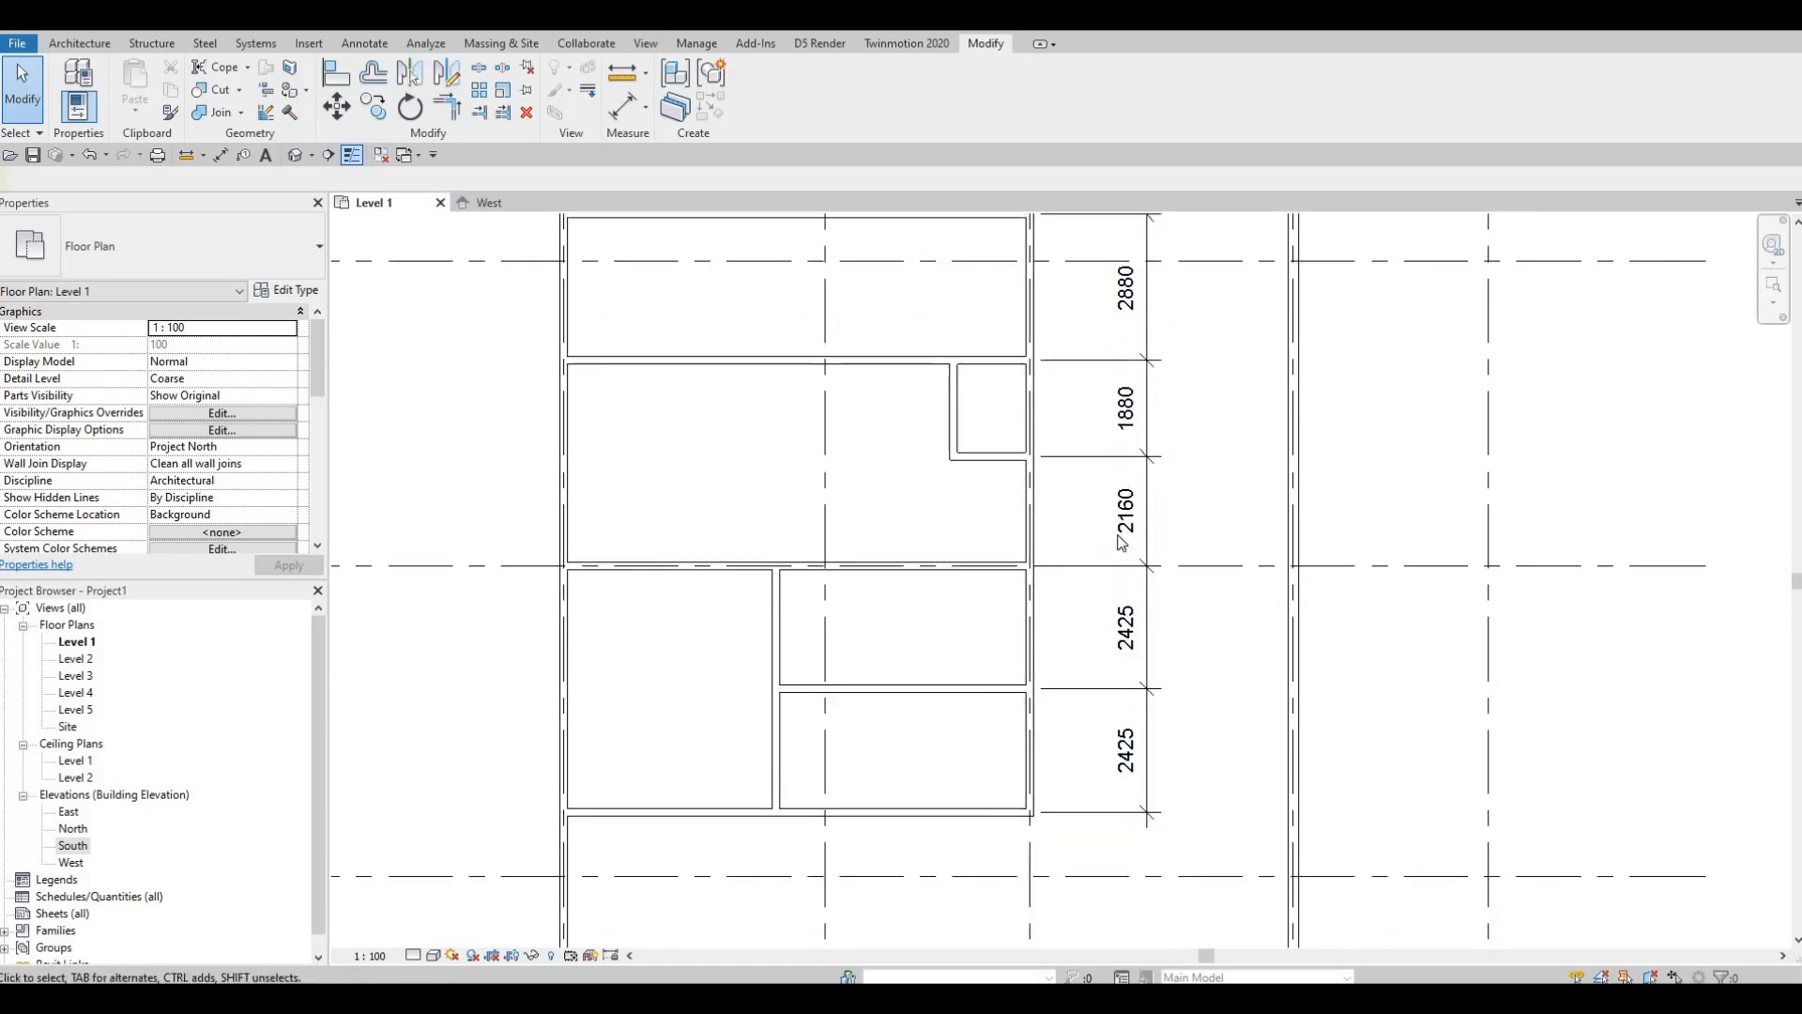
scroll(1109, 522, "up", 1)
scroll(1108, 521, "down", 1)
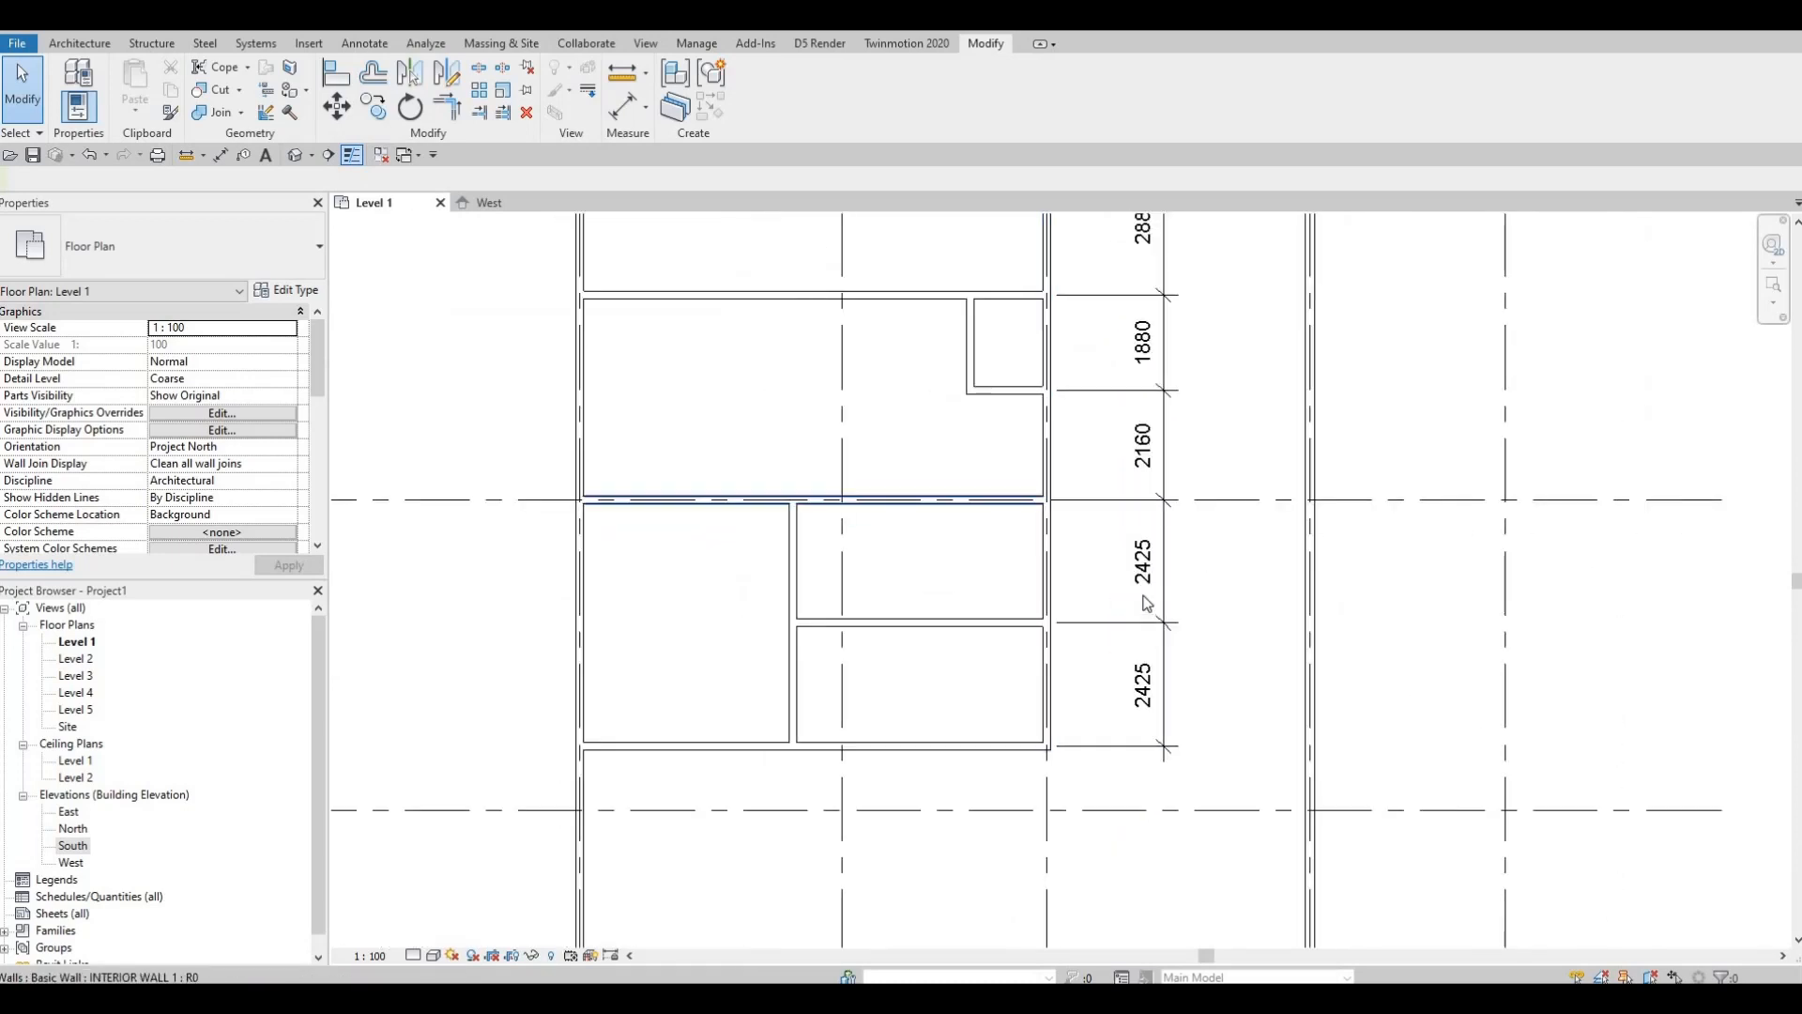
scroll(1139, 574, "up", 2)
scroll(1132, 646, "down", 2)
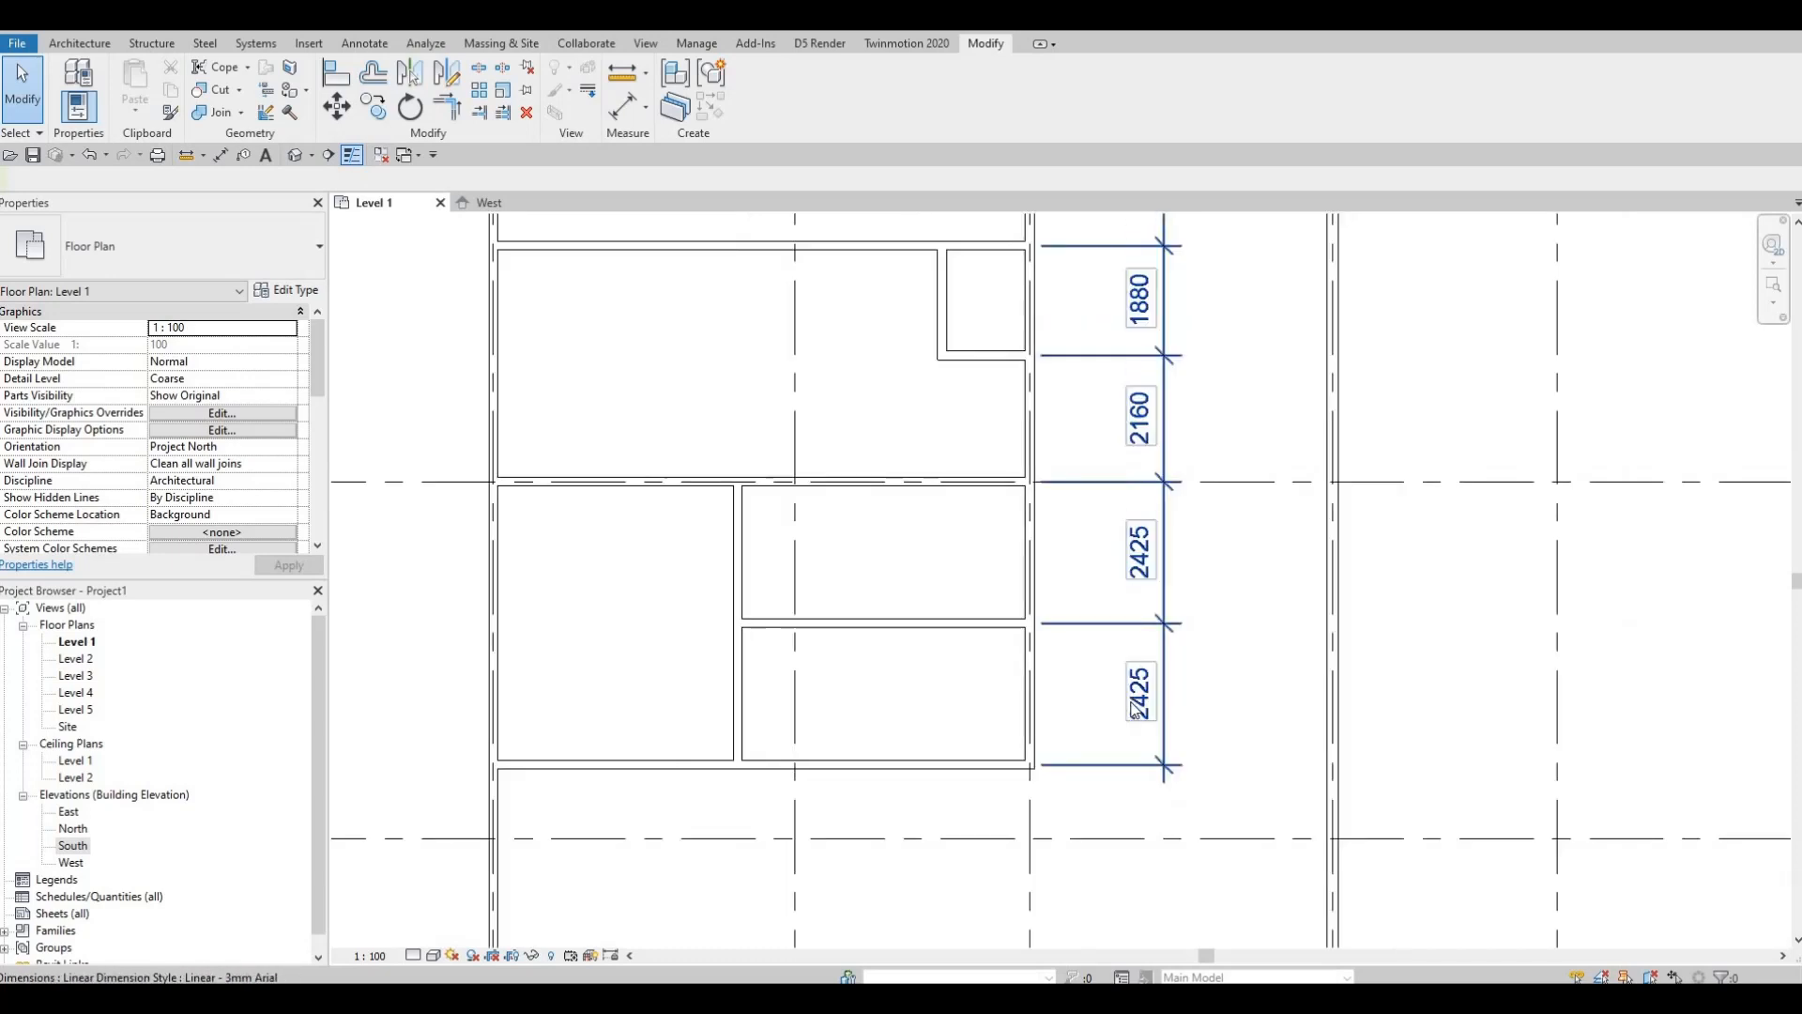
scroll(1134, 676, "up", 1)
scroll(1134, 674, "up", 1)
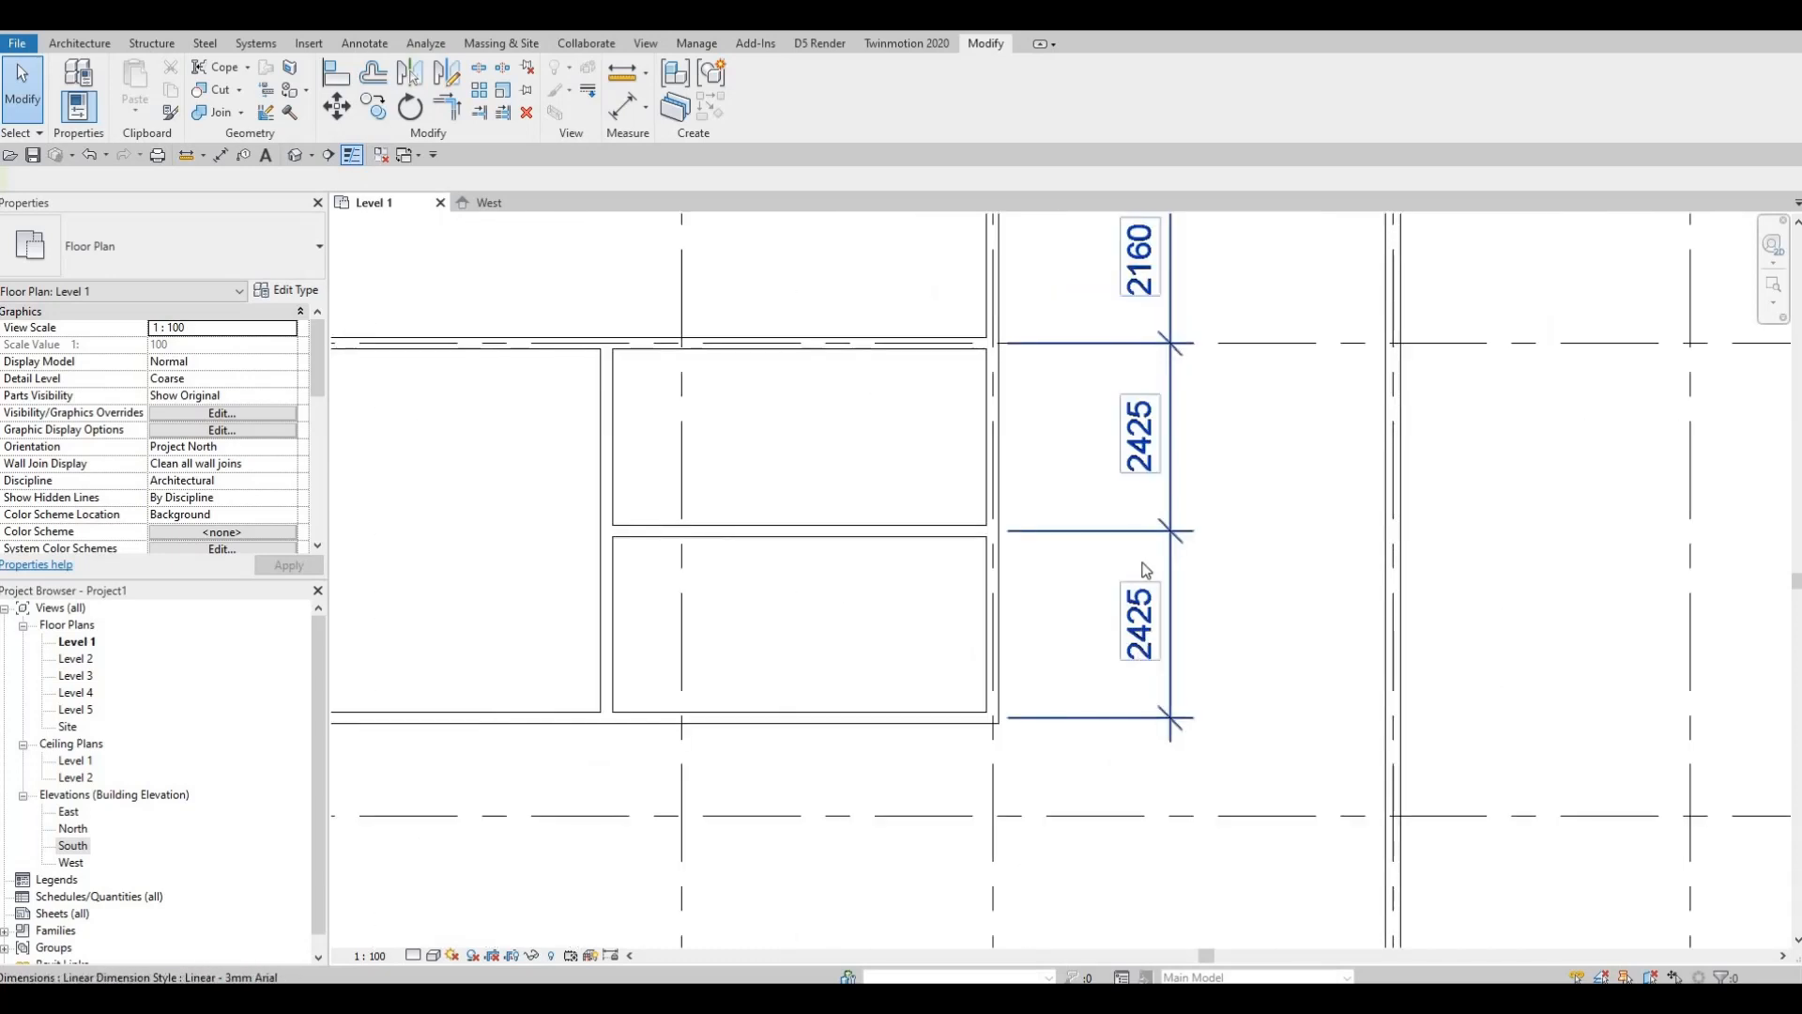
scroll(1181, 588, "down", 4)
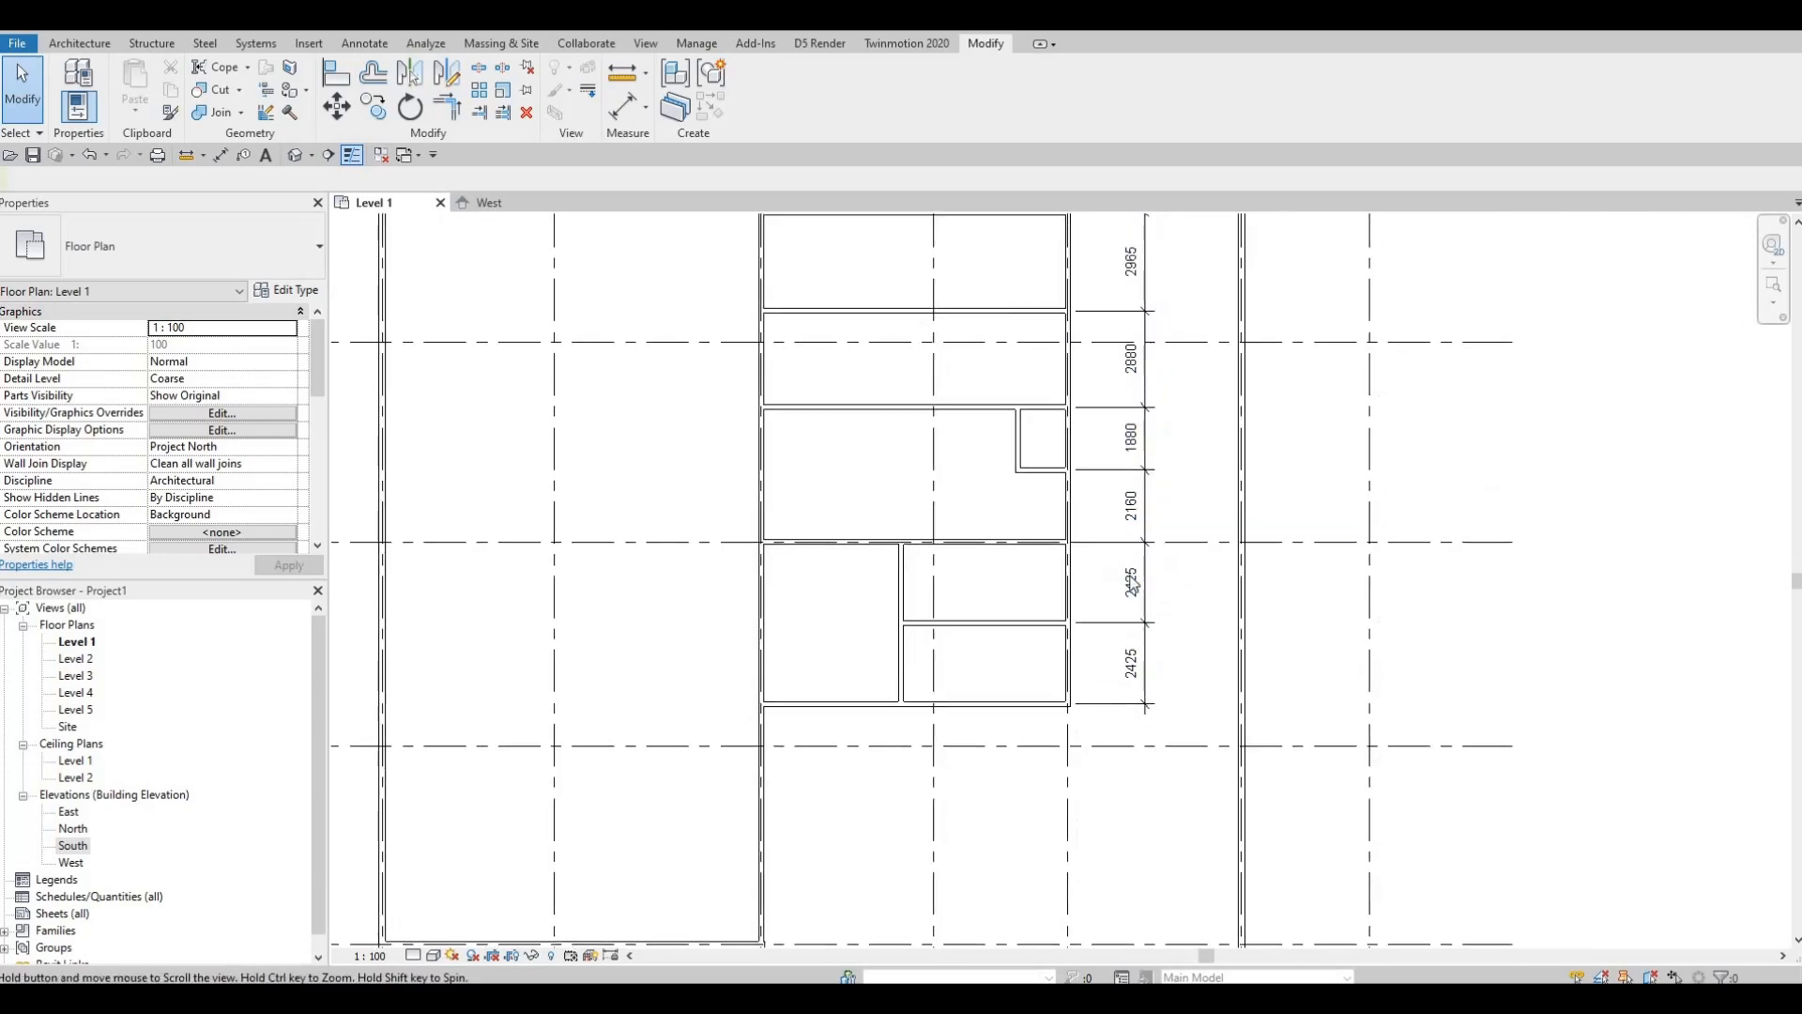
middle_click_drag(1024, 285, 1004, 423)
middle_click_drag(965, 233, 962, 367)
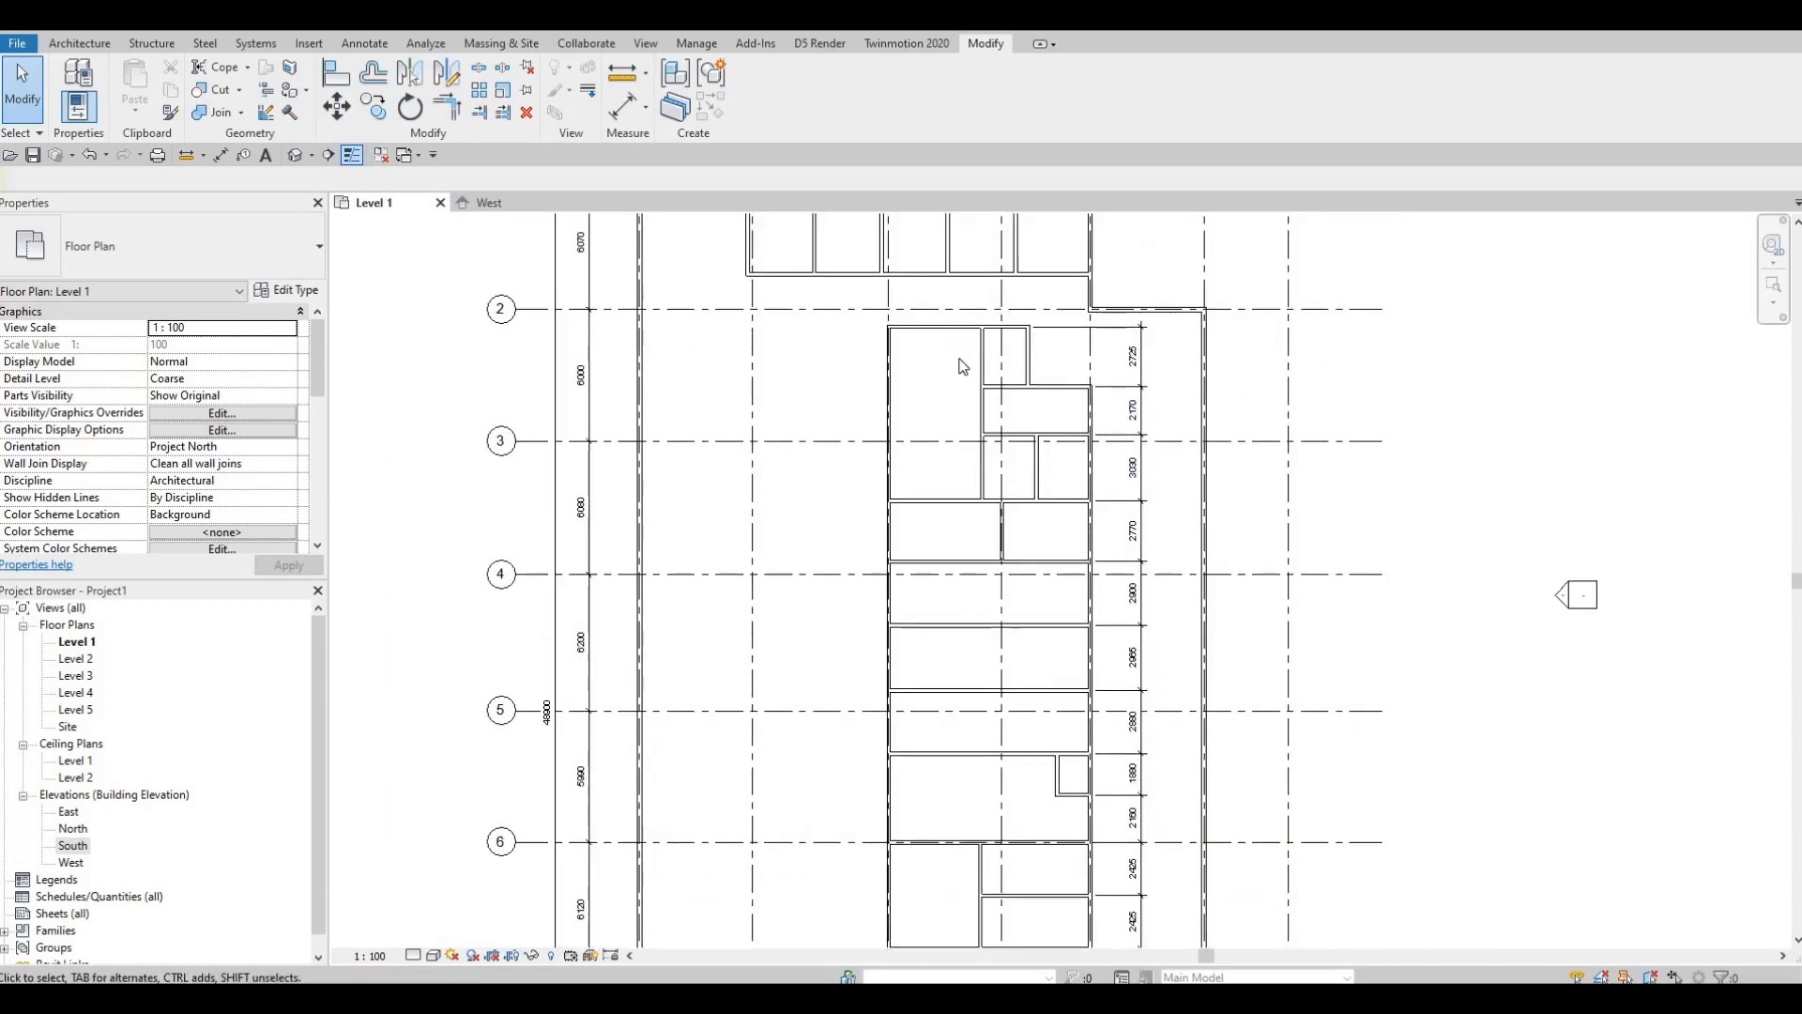
middle_click_drag(1049, 589, 1044, 557)
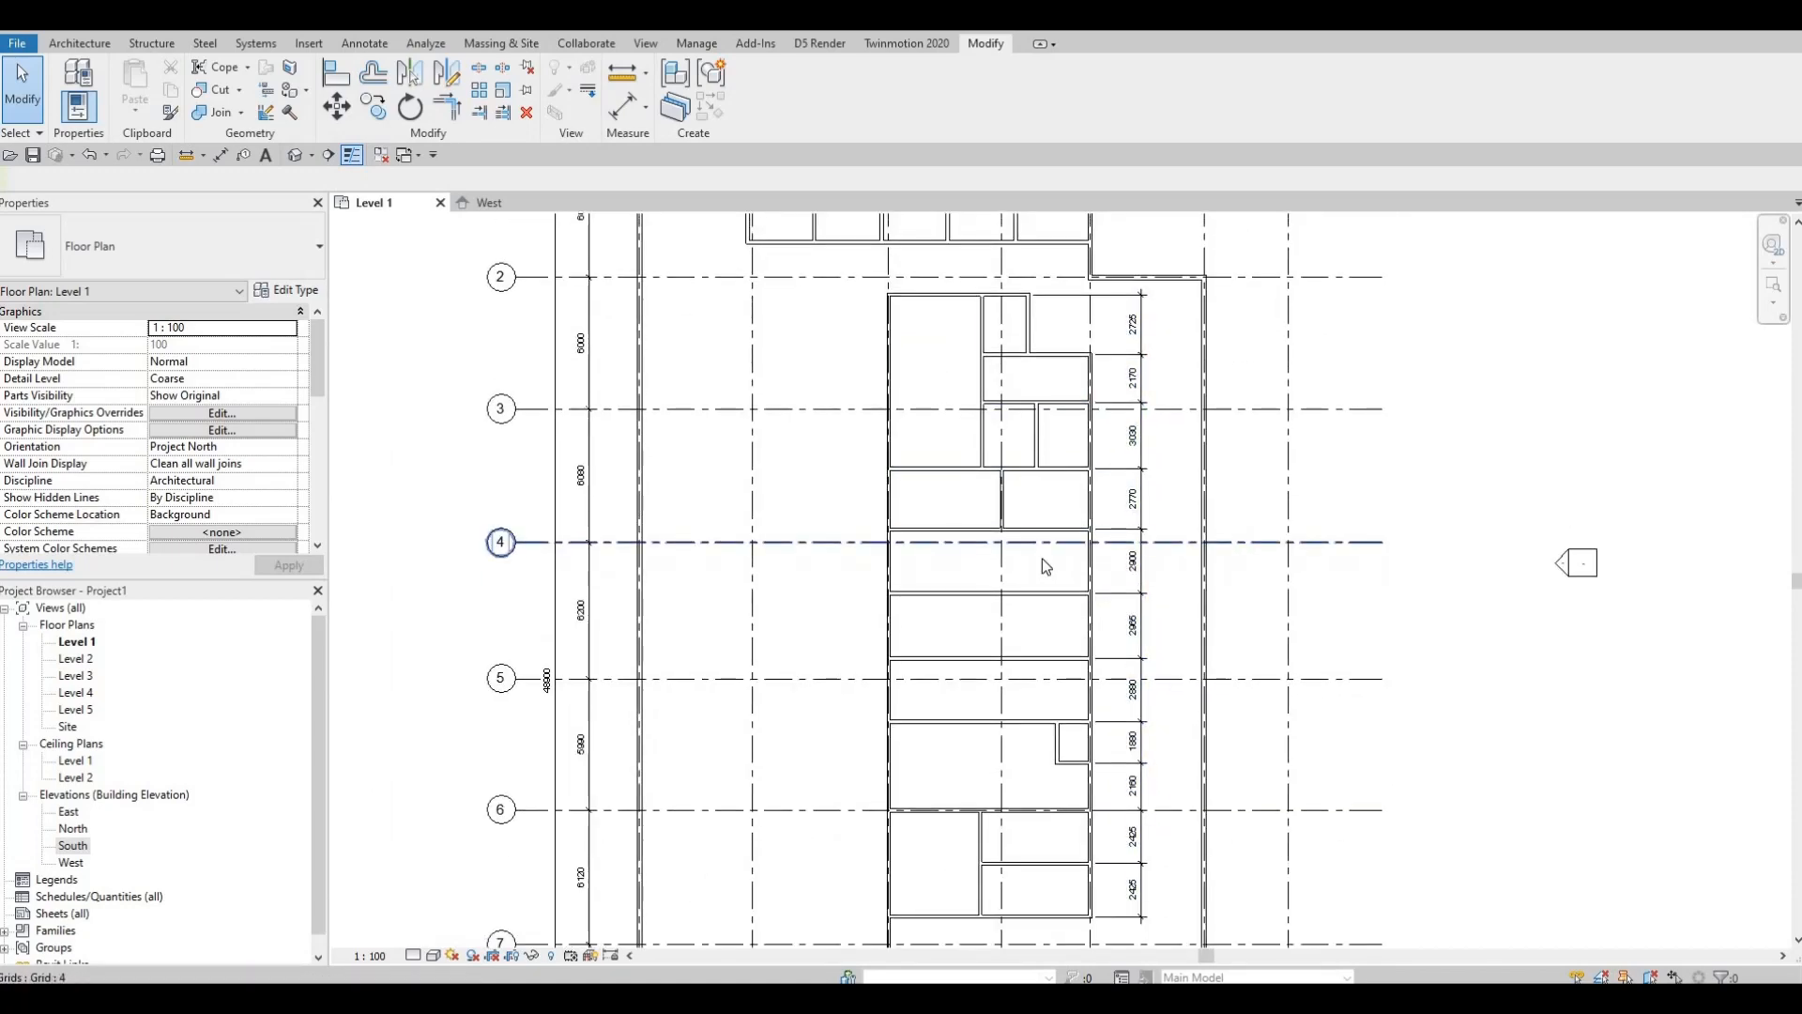
scroll(1042, 557, "down", 3)
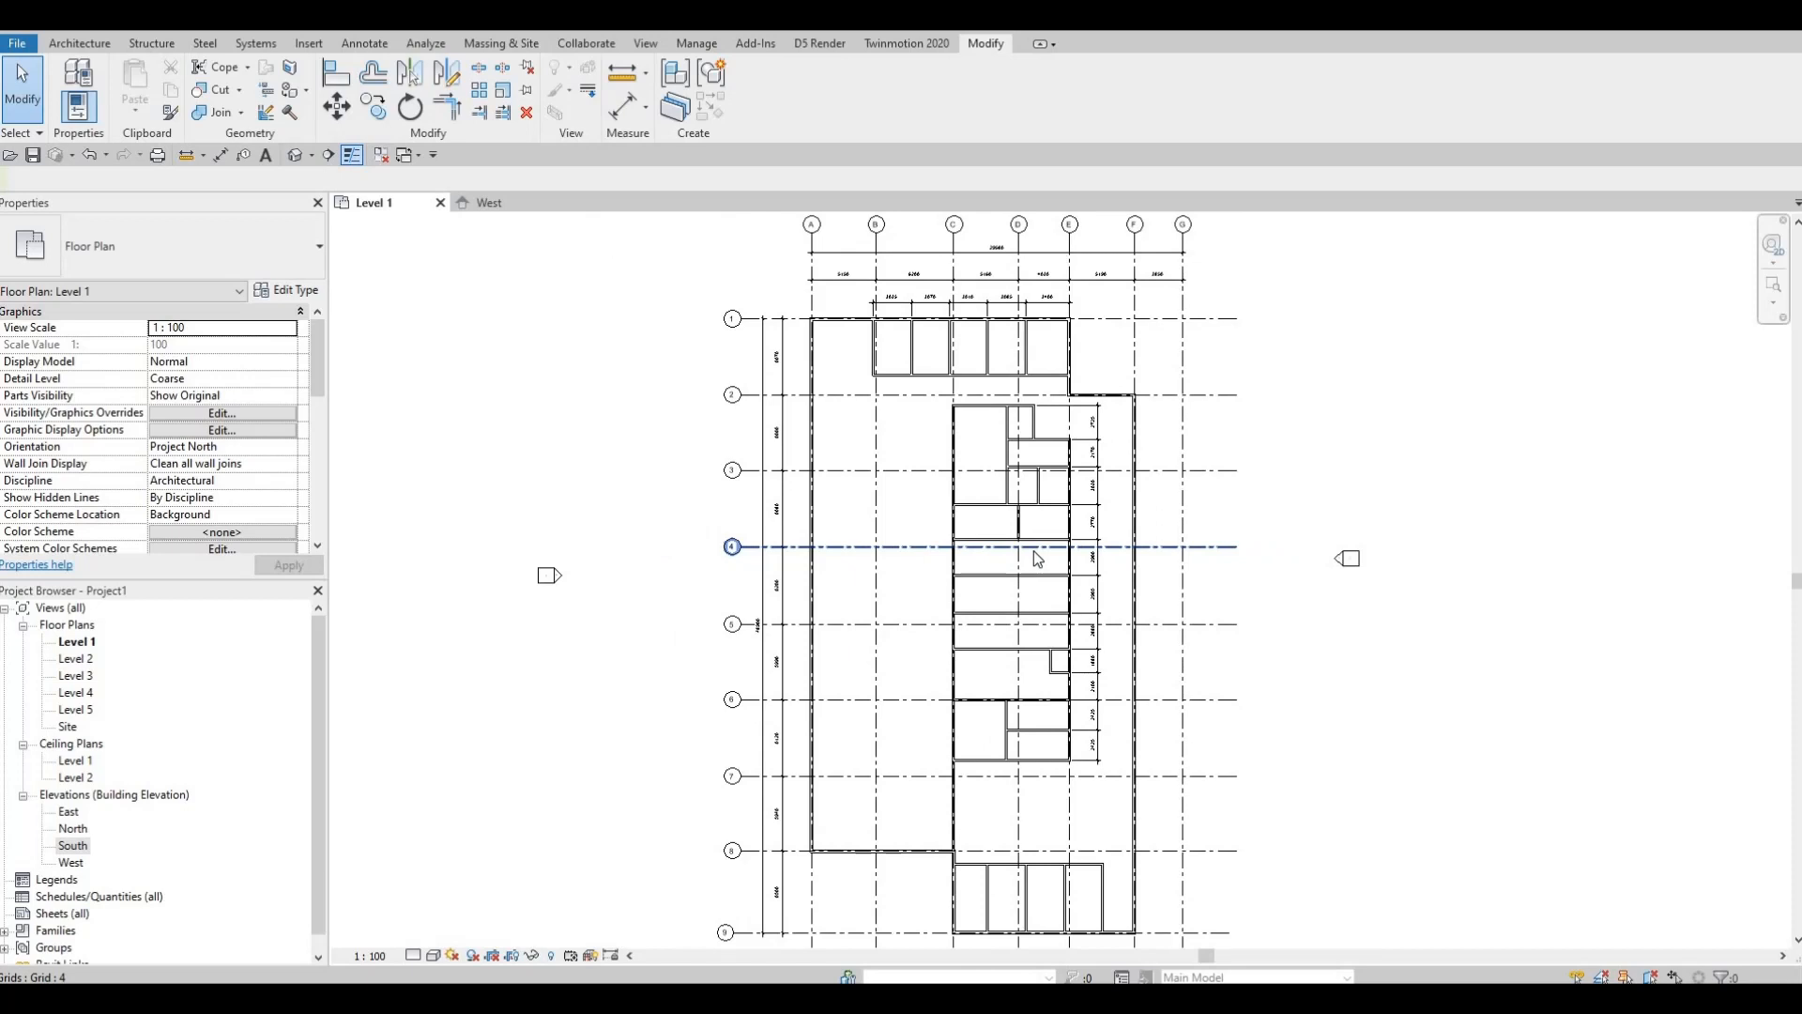